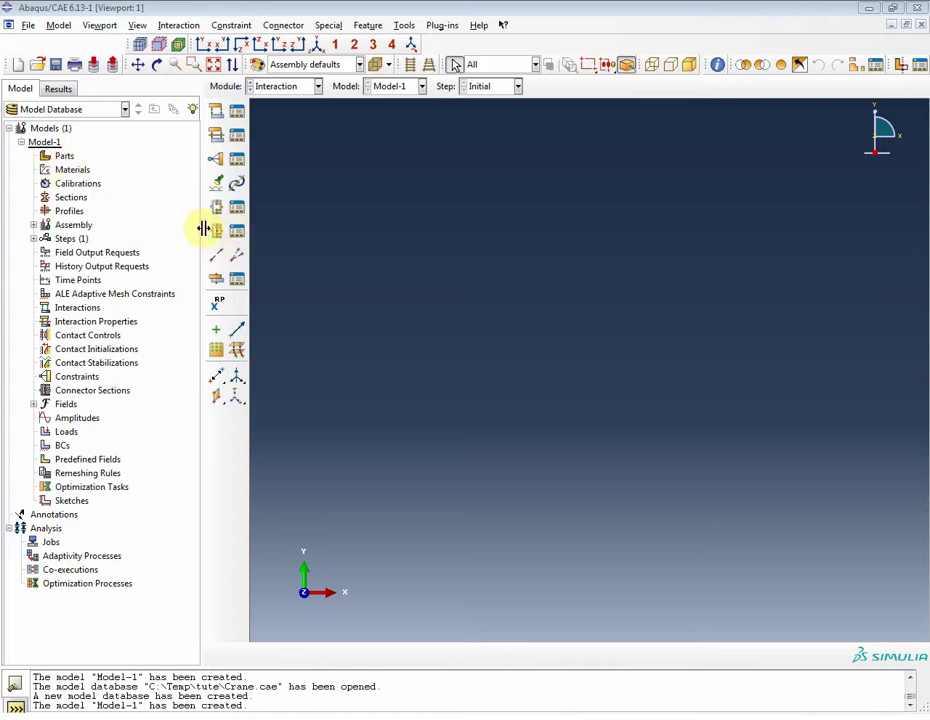
Create a 3D deformable part with a point base feature at coordinates 0,0,0 and an approximate size of 20.
{"action": "left_click_drag", "start_coordinate": [203, 229], "coordinate": [182, 228]}
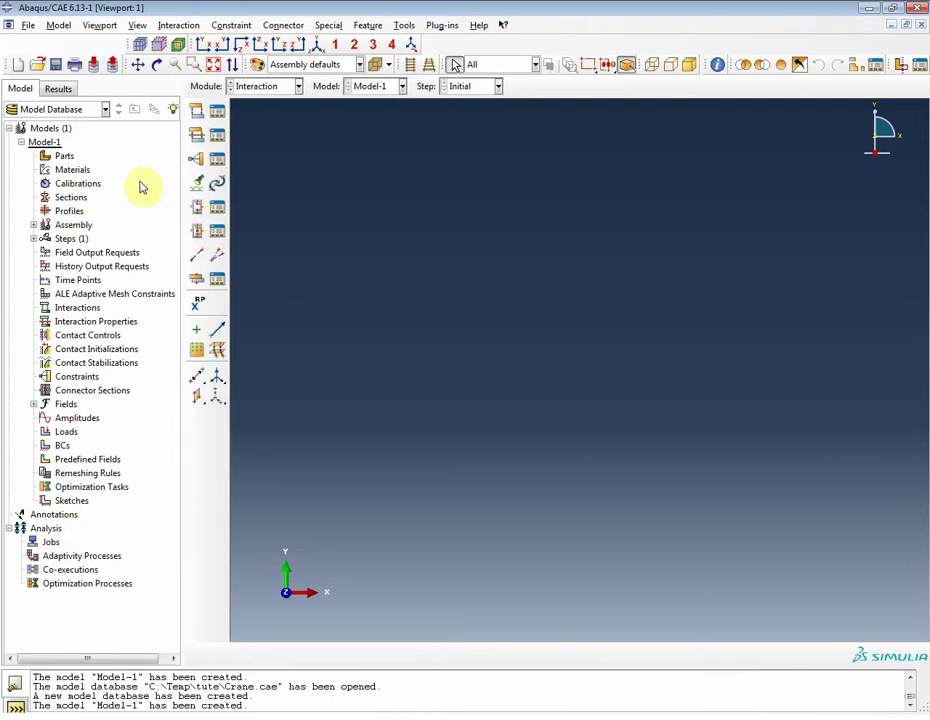
{"action": "double_click", "coordinate": [60, 156]}
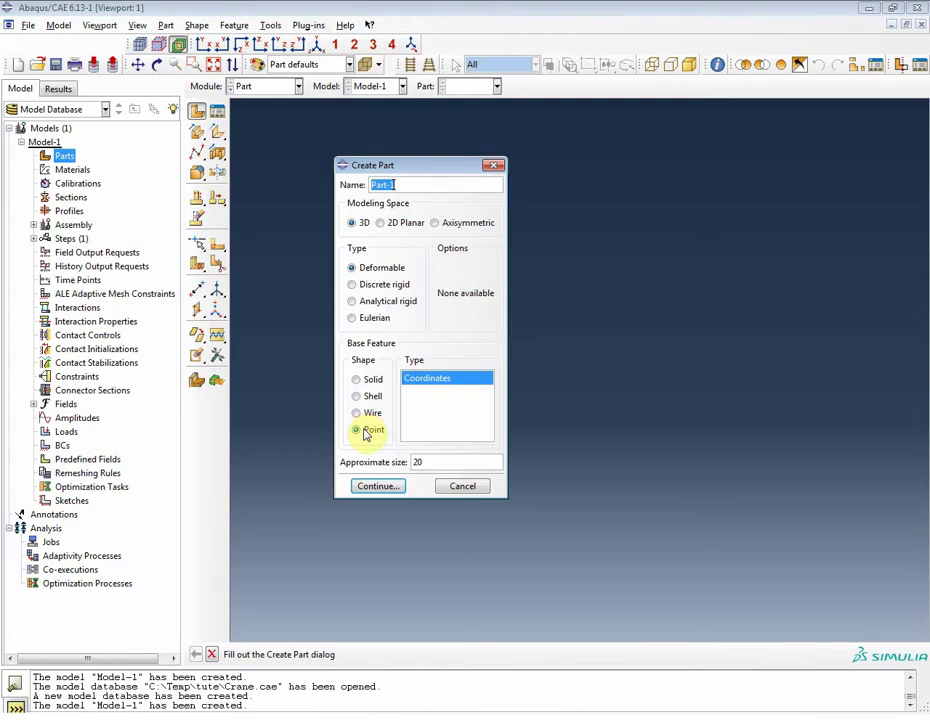
{"action": "left_click", "coordinate": [421, 461]}
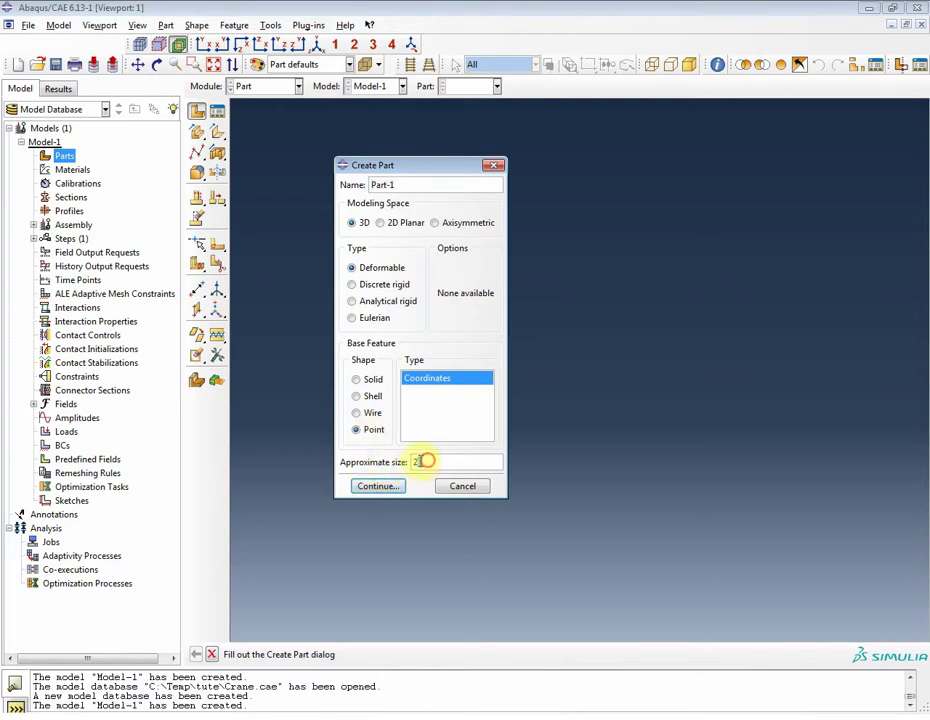
{"action": "left_click", "coordinate": [372, 488]}
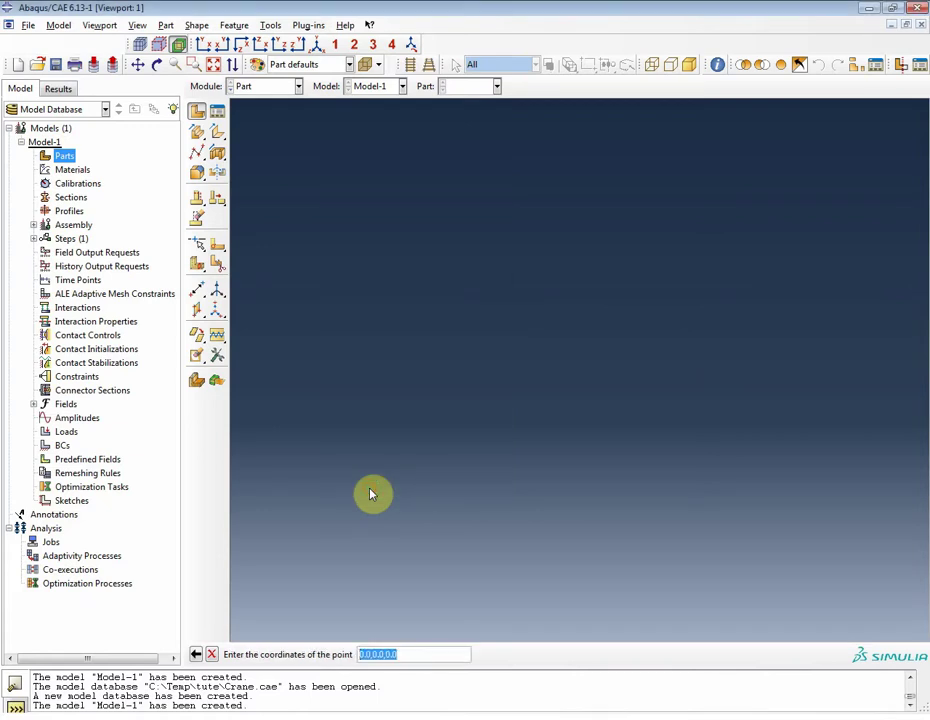
{"action": "key", "text": "Return"}
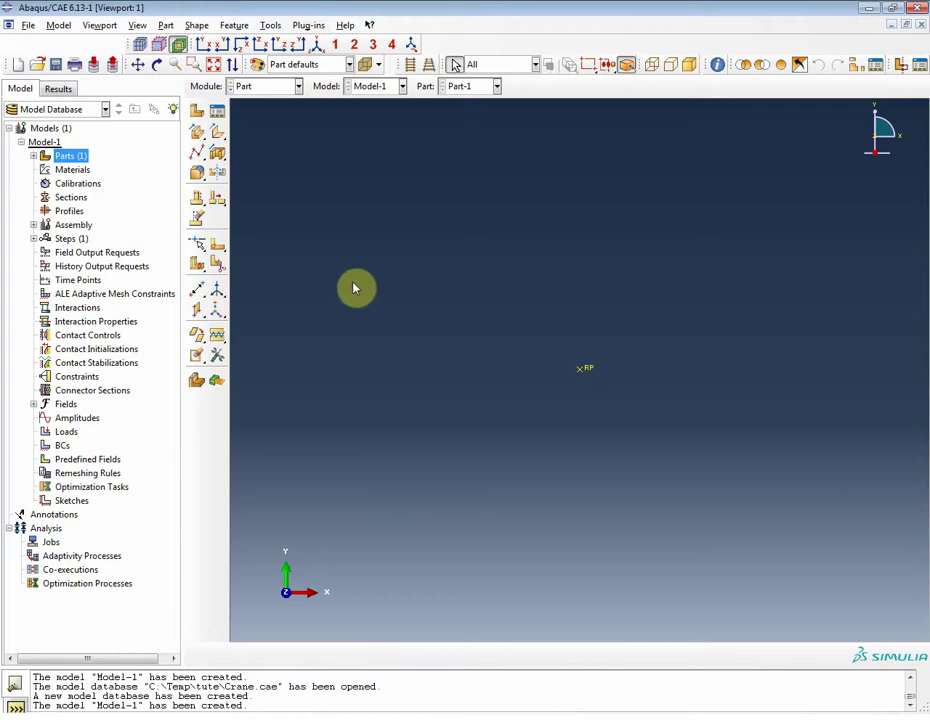
Create a datum point offset 0,1,0 from the part's reference point.
{"action": "left_click", "coordinate": [199, 289]}
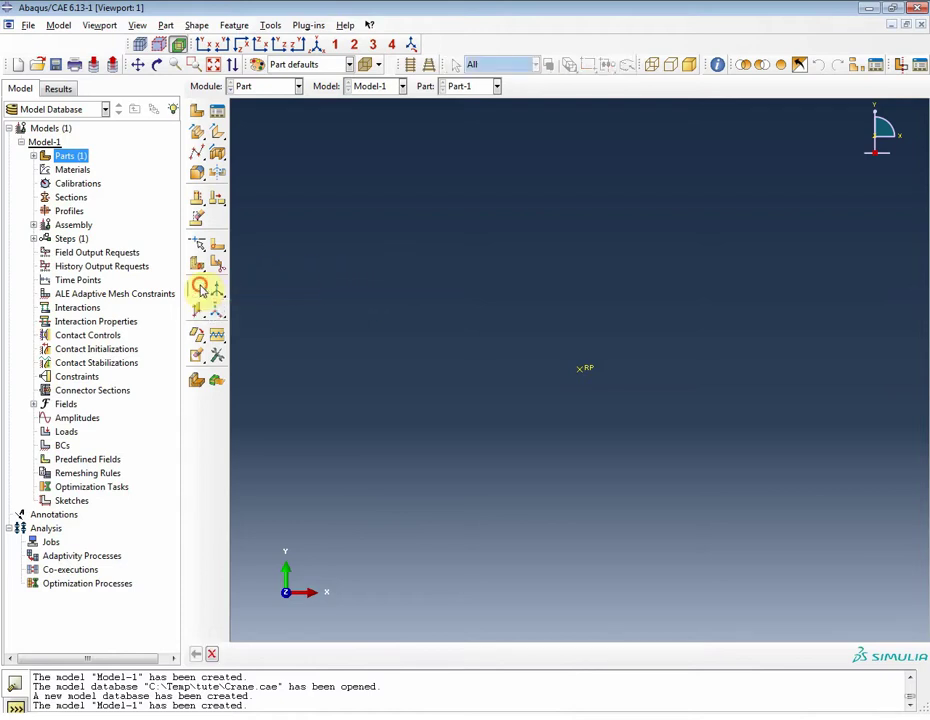
{"action": "left_click", "coordinate": [584, 372]}
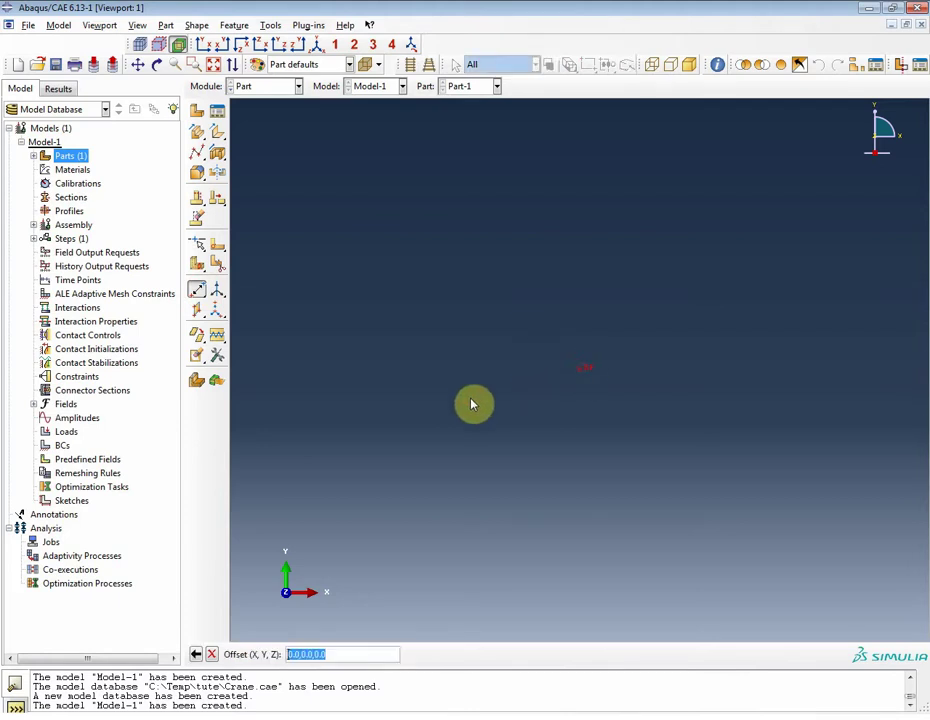
{"action": "type", "text": "0,1,0"}
{"action": "left_click_drag", "start_coordinate": [337, 654], "coordinate": [243, 658]}
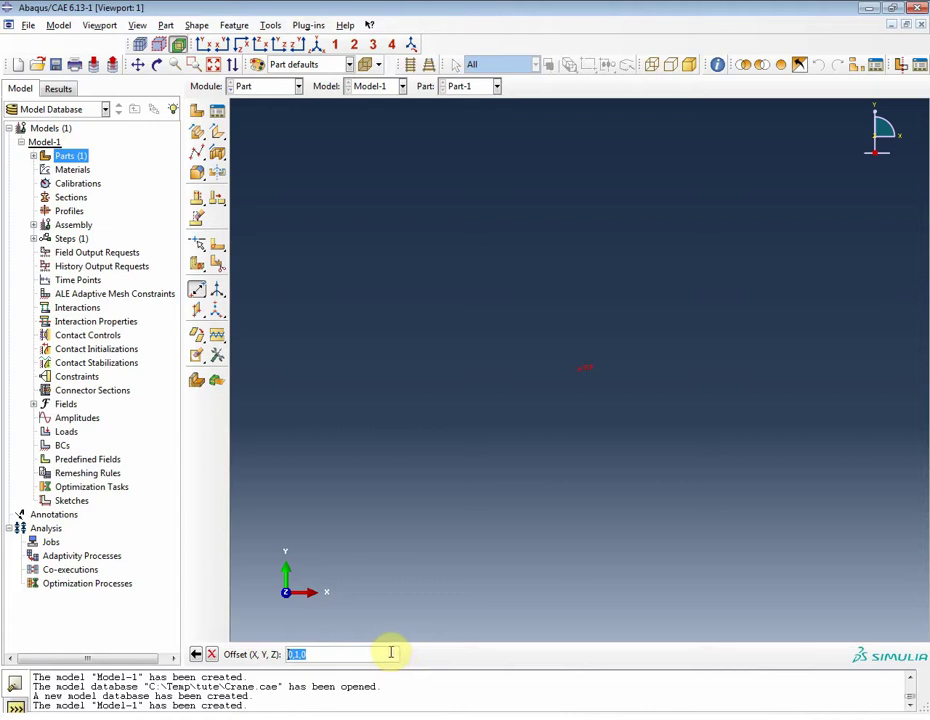
{"action": "key", "text": "Return"}
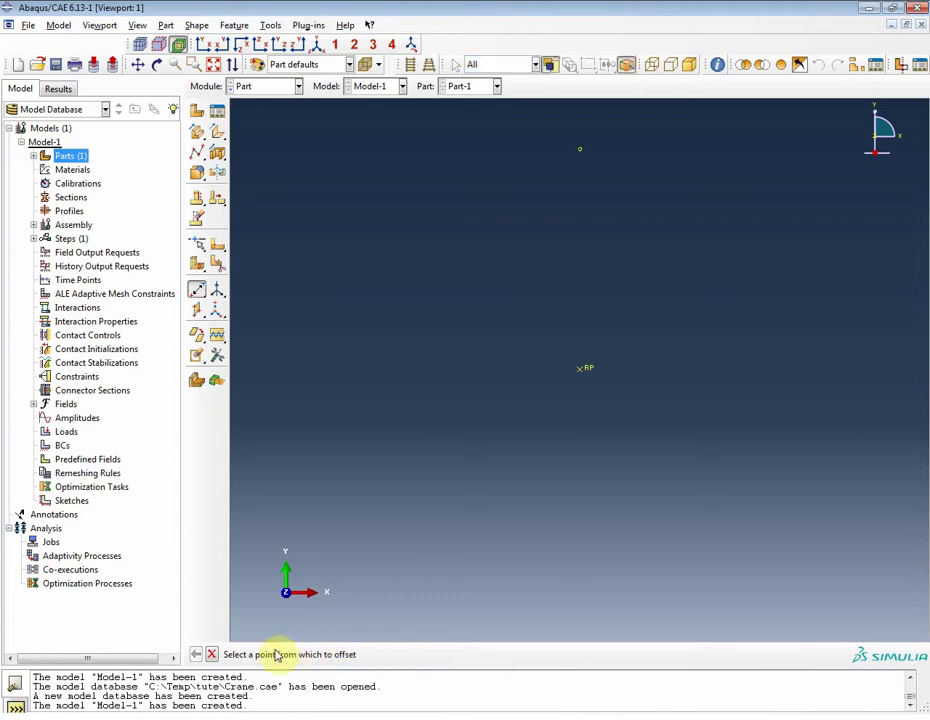
Create a second datum point offset 8,1.5,0.9 from the reference point.
{"action": "left_click", "coordinate": [585, 372]}
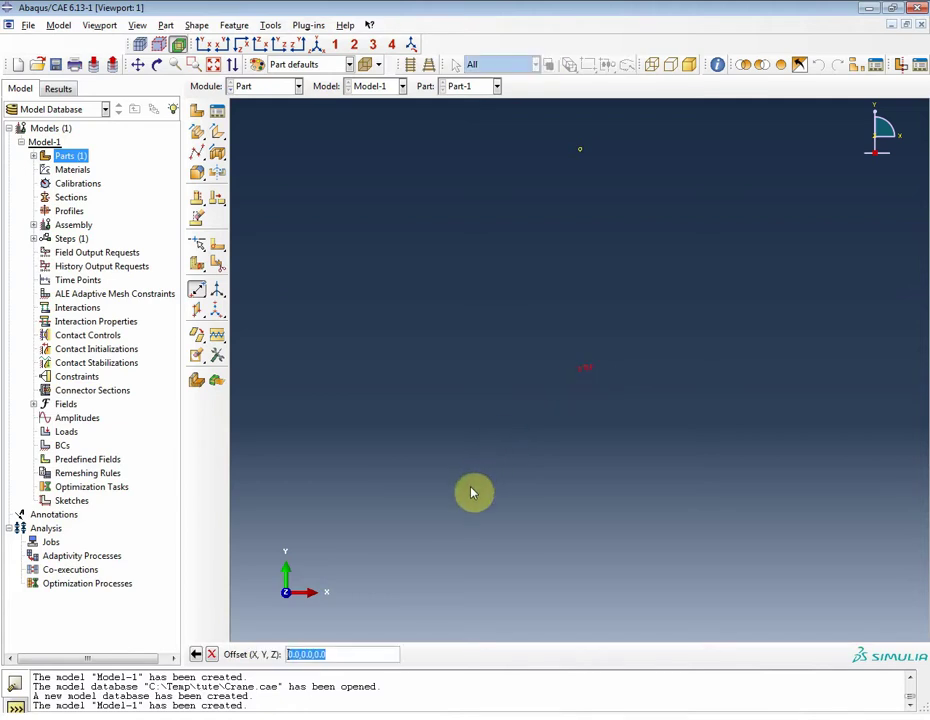
{"action": "type", "text": "8,1.5,0.9"}
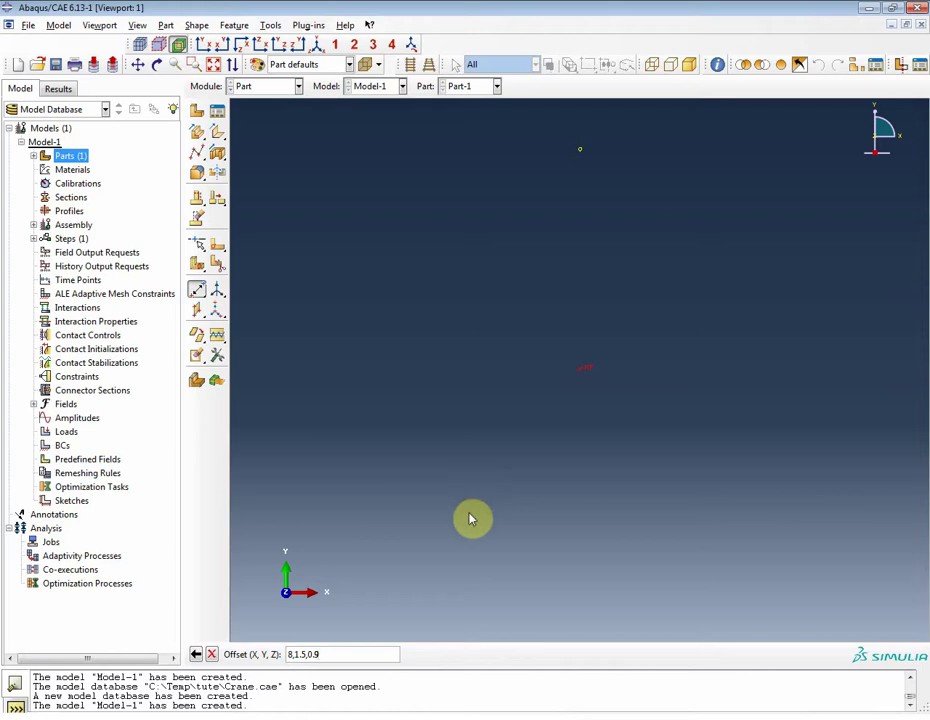
{"action": "left_click_drag", "start_coordinate": [332, 655], "coordinate": [239, 656]}
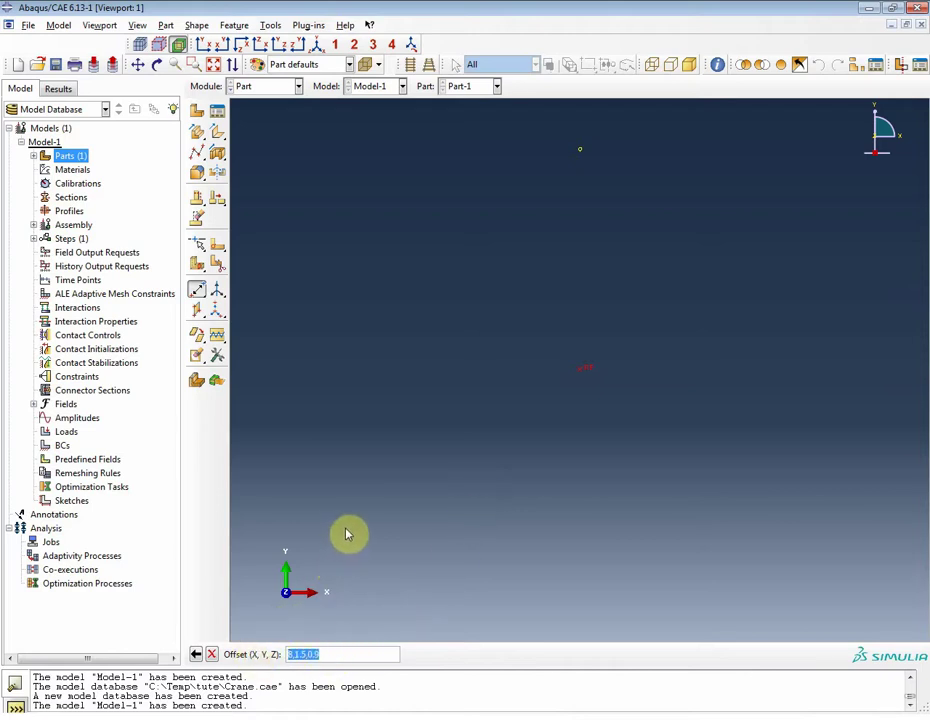
{"action": "key", "text": "Return"}
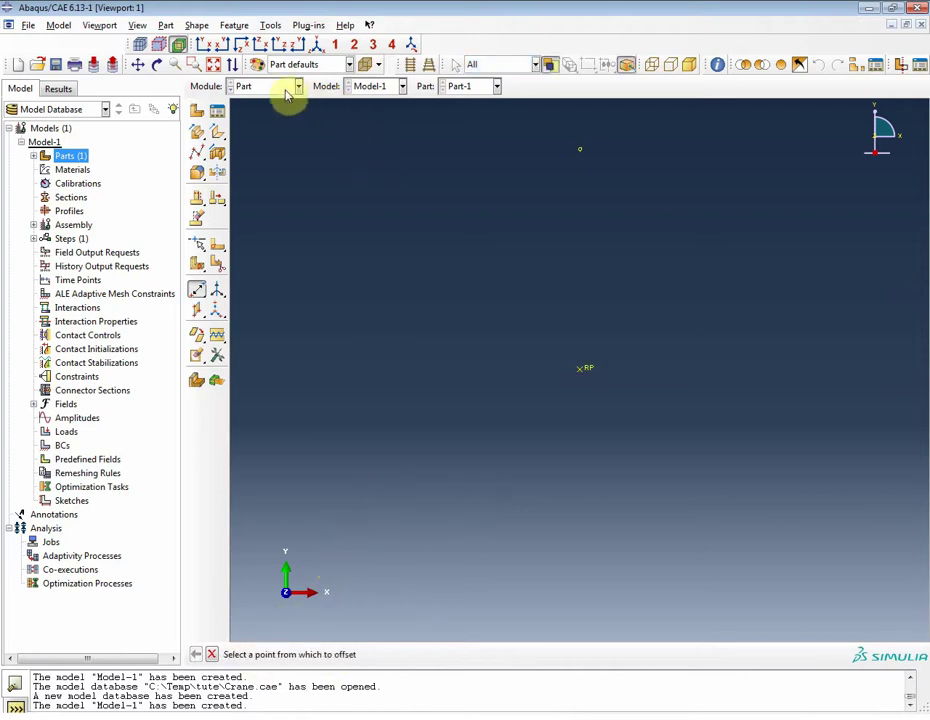
Create a three-point datum plane through the reference point, the far datum point and the datum point above the reference point.
{"action": "left_click", "coordinate": [213, 65]}
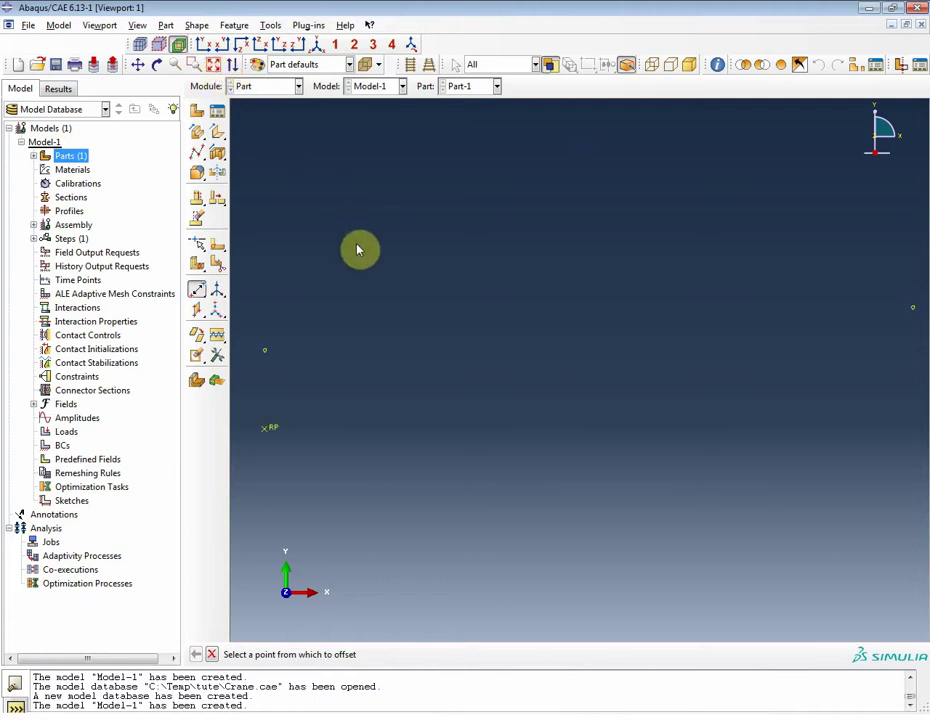
{"action": "scroll", "coordinate": [365, 455], "scroll_direction": "up", "scroll_amount": 1}
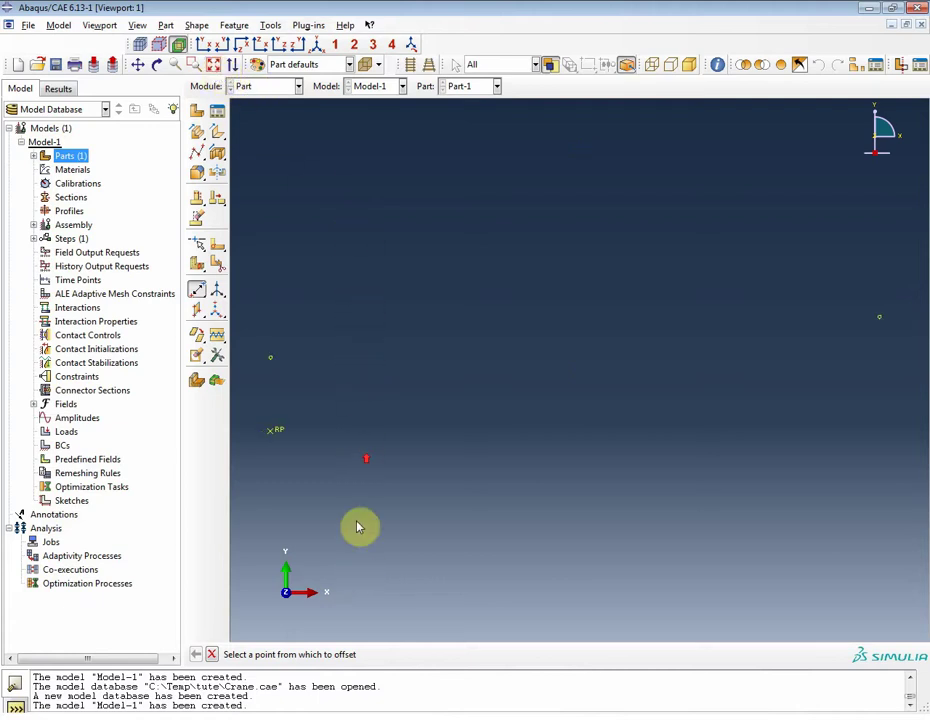
{"action": "scroll", "coordinate": [367, 502], "scroll_direction": "down", "scroll_amount": 1}
{"action": "left_click", "coordinate": [197, 290]}
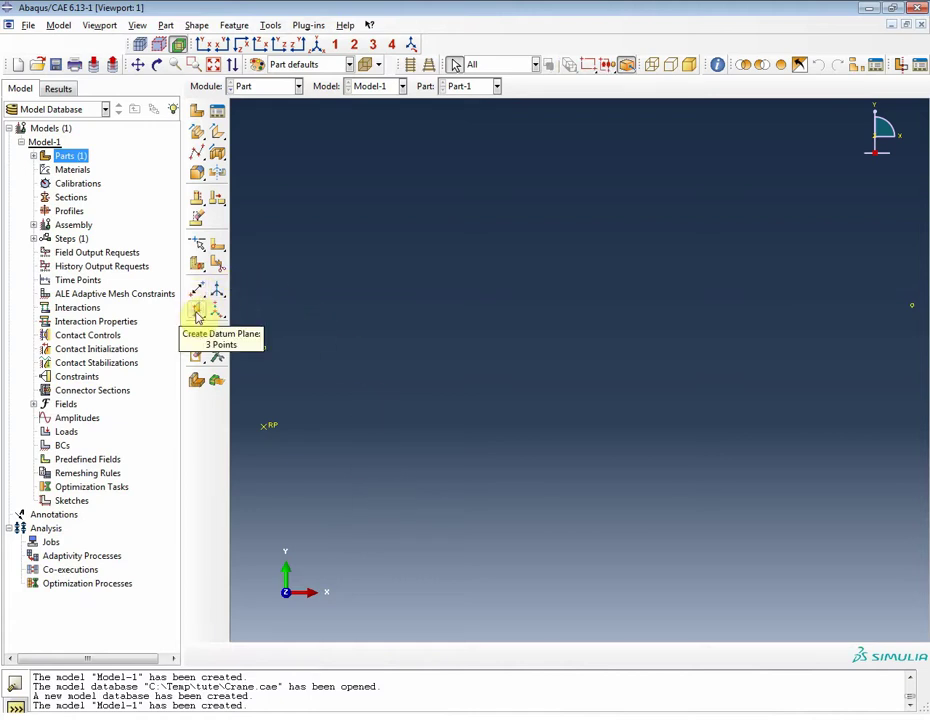
{"action": "left_click", "coordinate": [197, 315]}
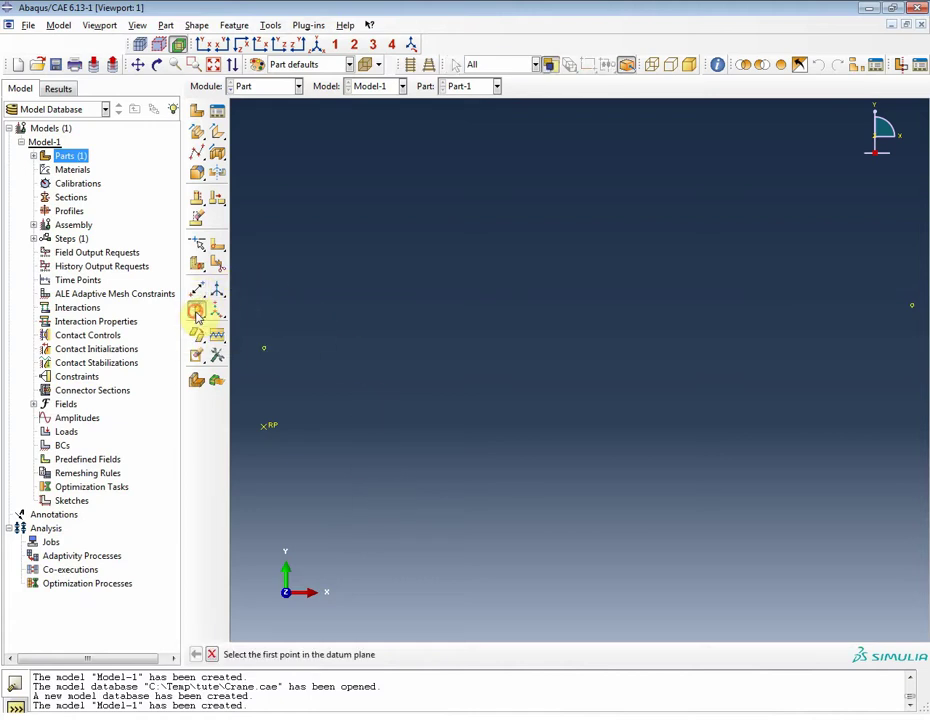
{"action": "left_click", "coordinate": [266, 427]}
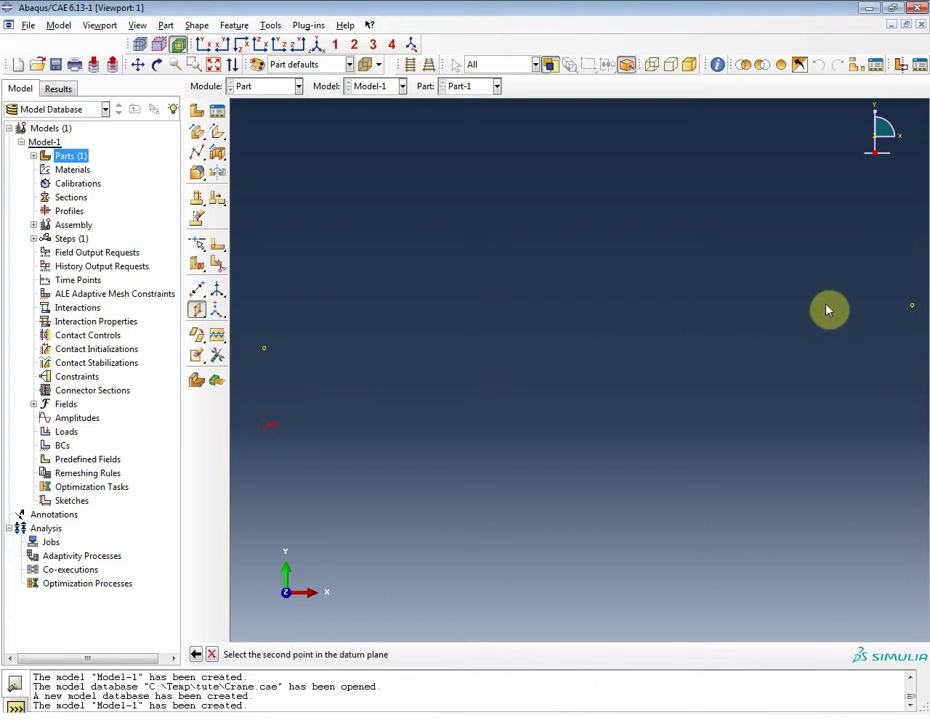
{"action": "left_click", "coordinate": [912, 306]}
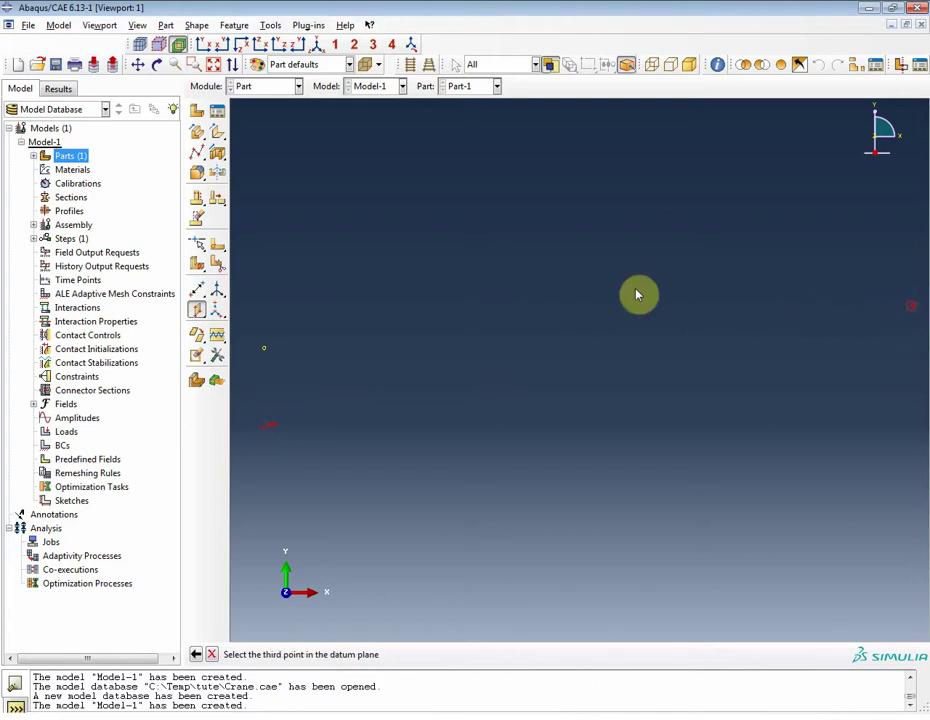
{"action": "left_click", "coordinate": [265, 349]}
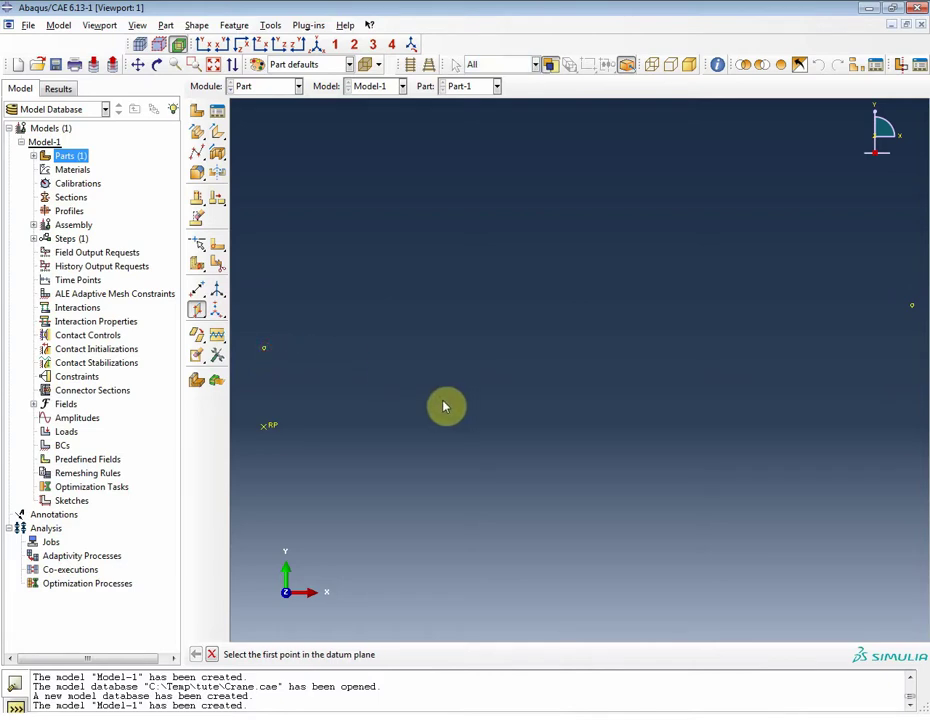
{"action": "key", "text": "Escape"}
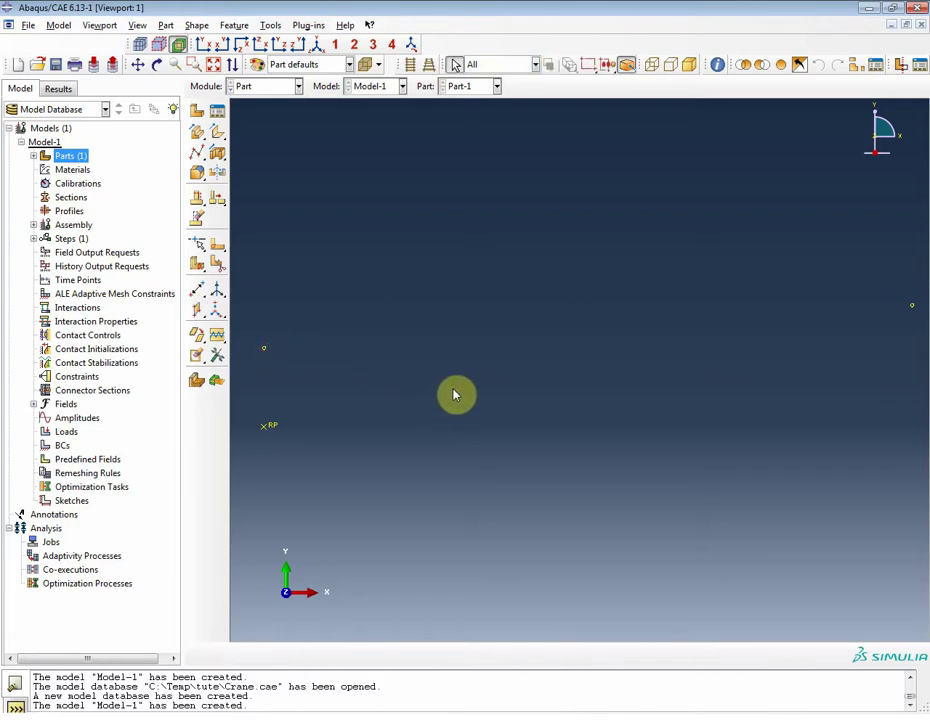
Create a datum axis along the principal Y-axis.
{"action": "left_click", "coordinate": [218, 293]}
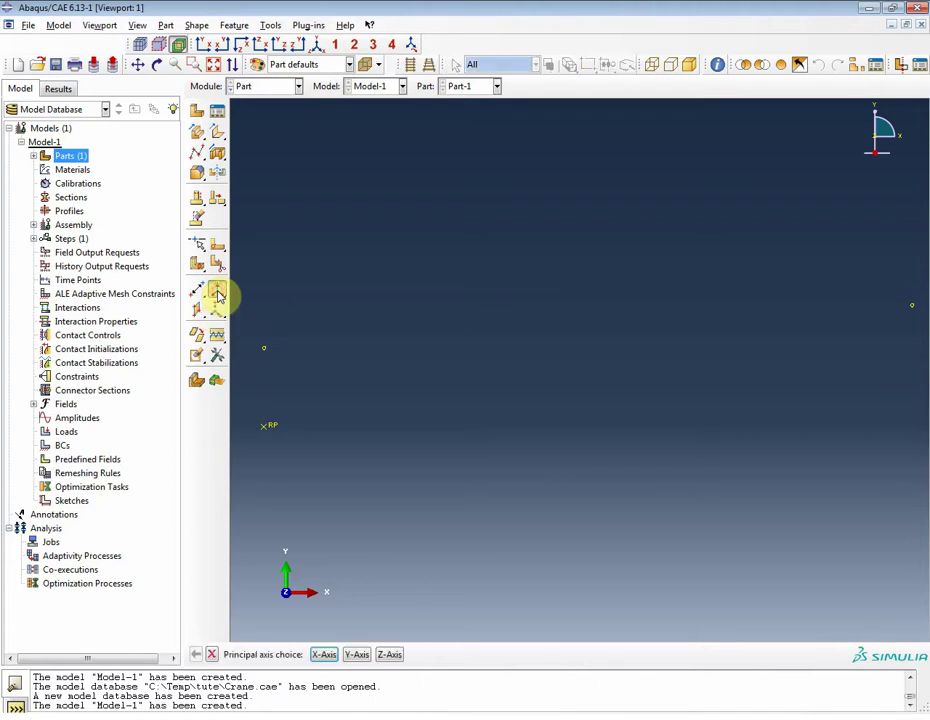
{"action": "left_click", "coordinate": [358, 657]}
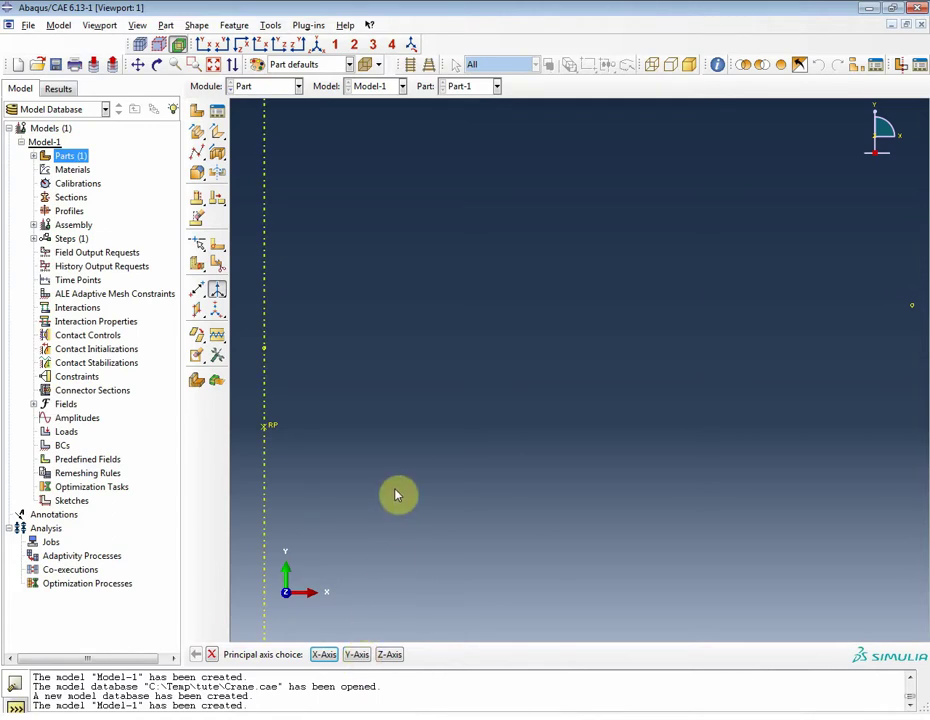
{"action": "left_click", "coordinate": [211, 654]}
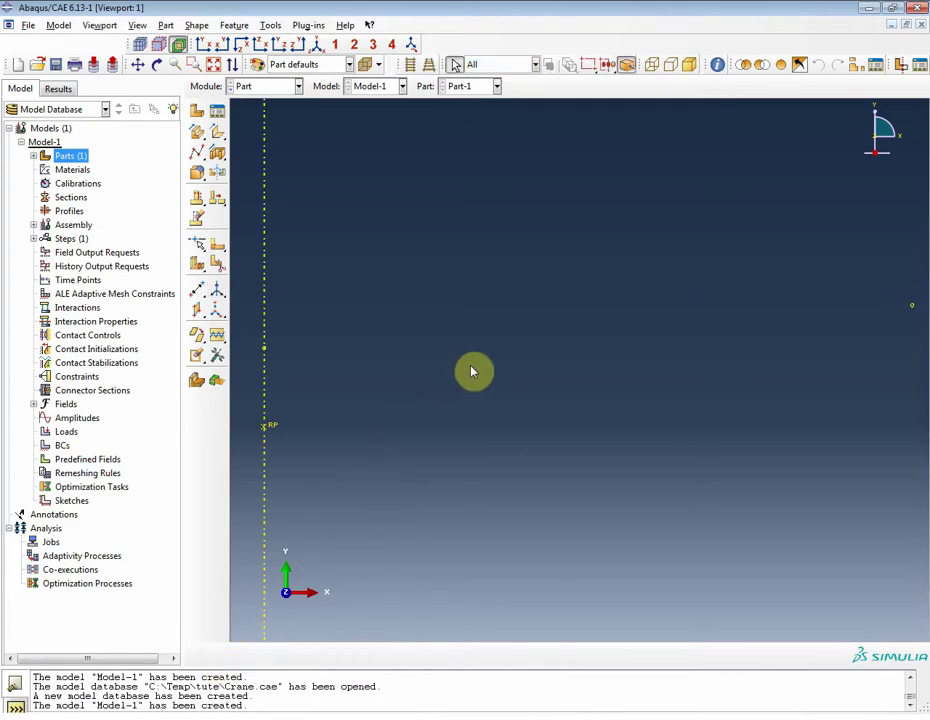
Start a planar wire sketch on the datum plane, with the Y datum axis oriented vertical and on the left.
{"action": "left_click", "coordinate": [212, 64]}
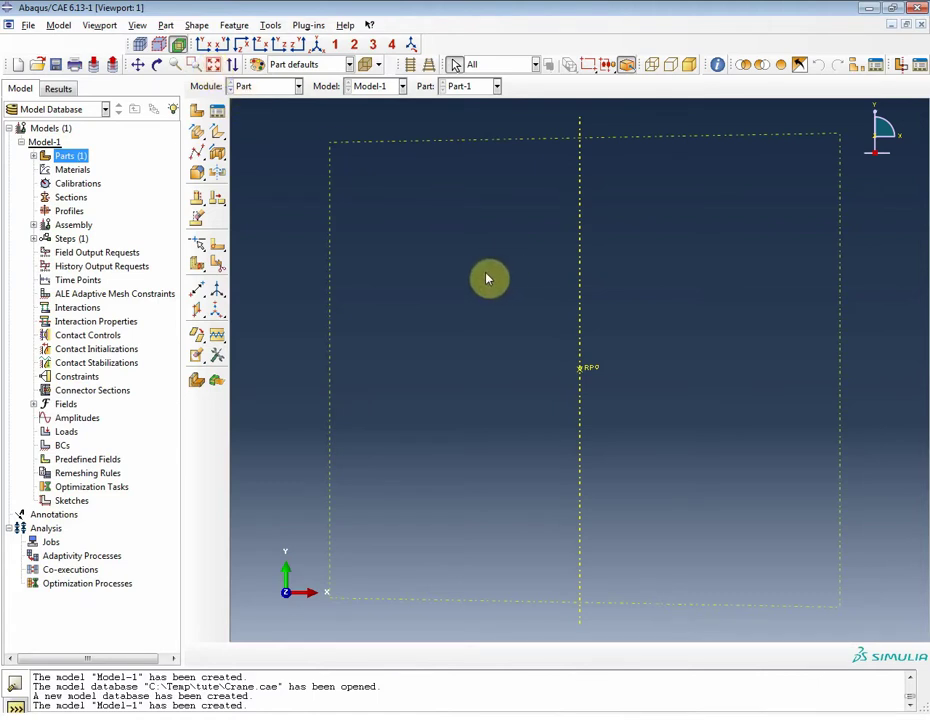
{"action": "left_click", "coordinate": [199, 247]}
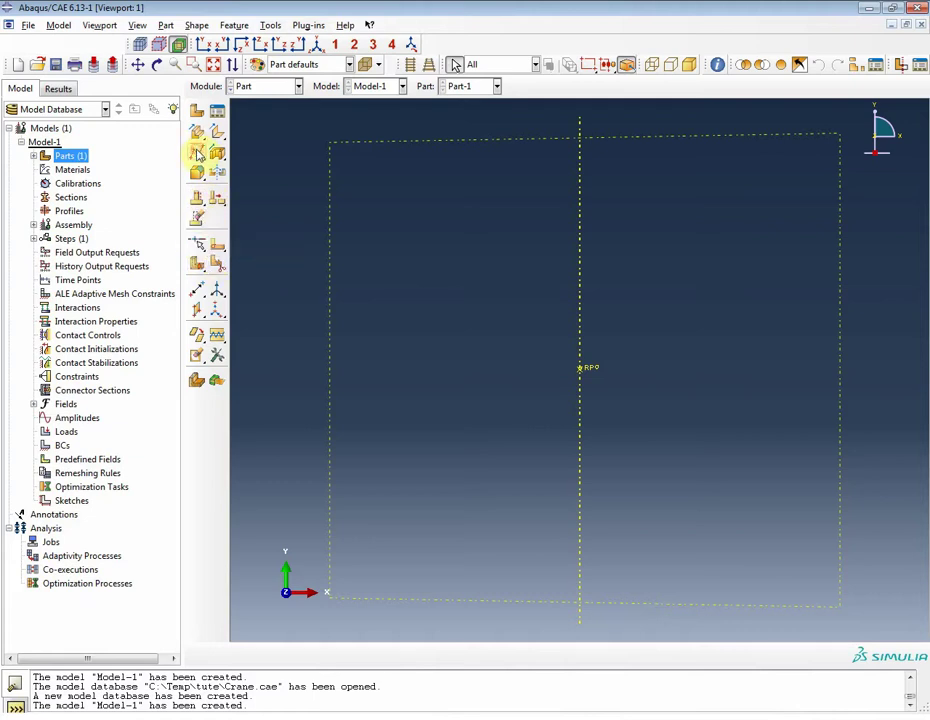
{"action": "left_click_drag", "start_coordinate": [198, 153], "coordinate": [216, 158]}
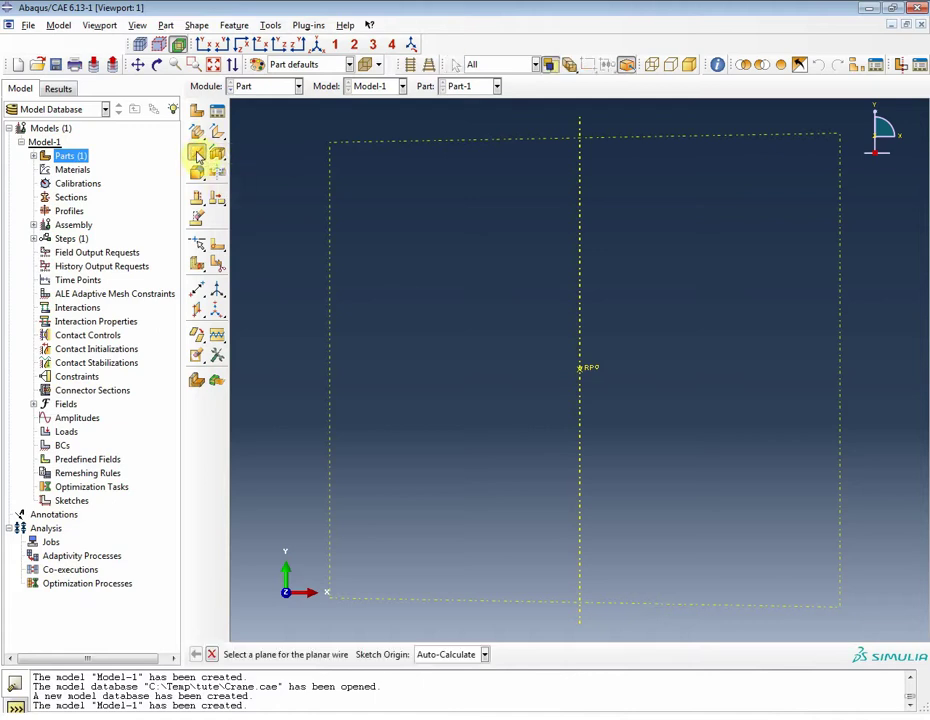
{"action": "left_click", "coordinate": [333, 443]}
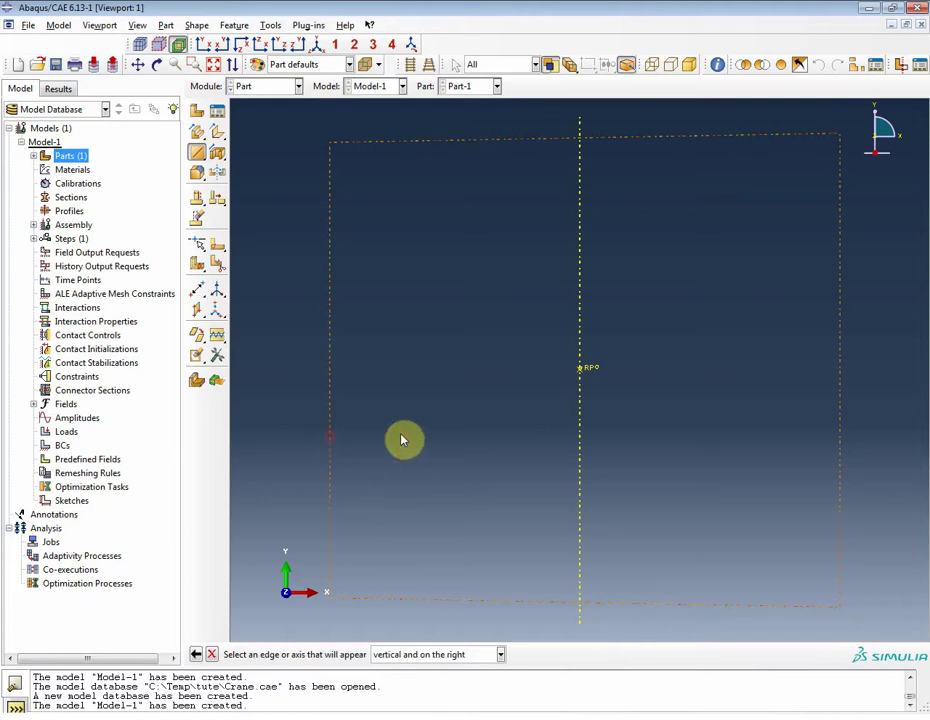
{"action": "left_click", "coordinate": [499, 653]}
{"action": "left_click", "coordinate": [459, 679]}
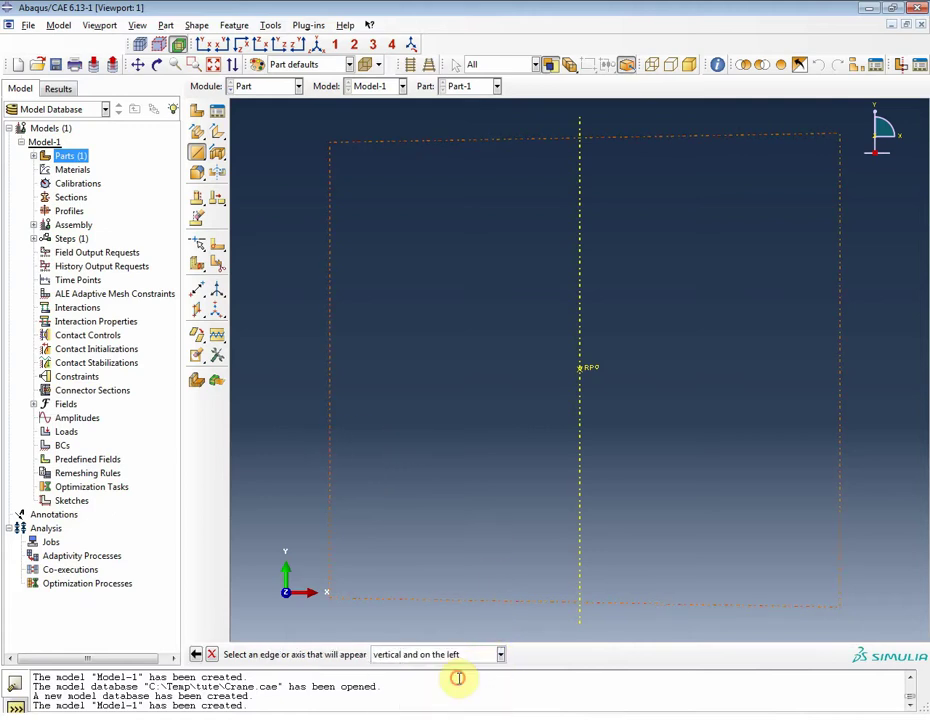
{"action": "left_click", "coordinate": [580, 339]}
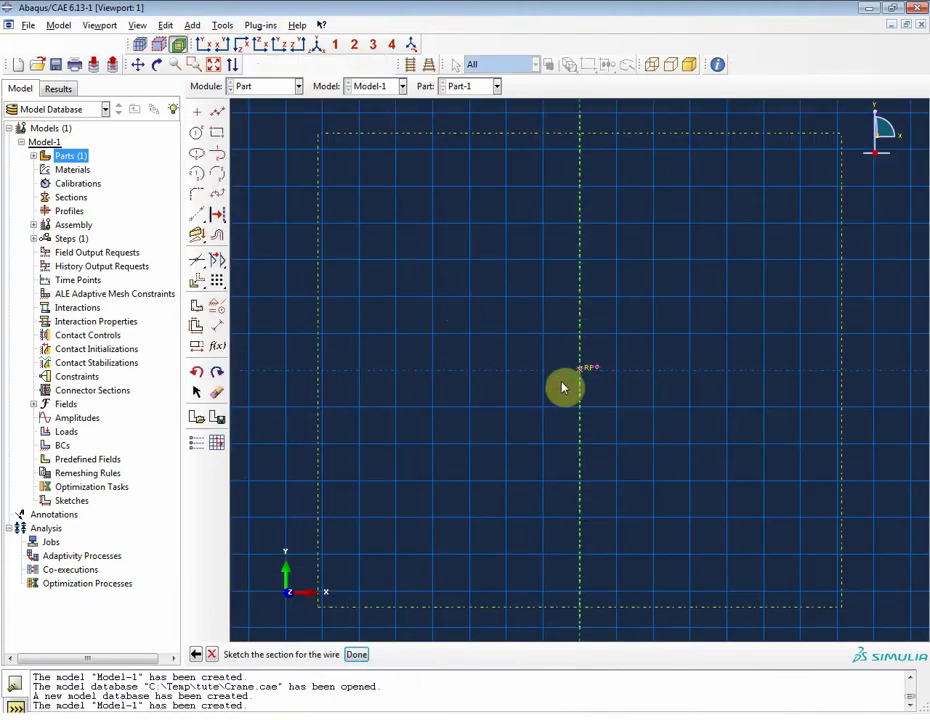
Set the sketcher sheet size to 20 and the grid spacing to 8, with automatic sizing off for both.
{"action": "left_click", "coordinate": [138, 25]}
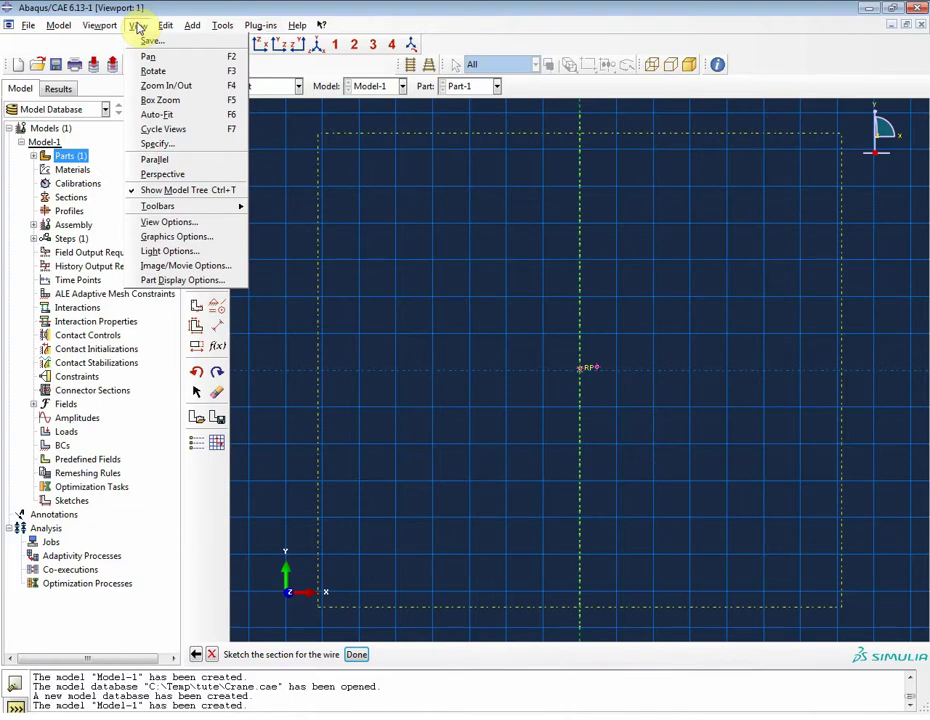
{"action": "left_click", "coordinate": [178, 273]}
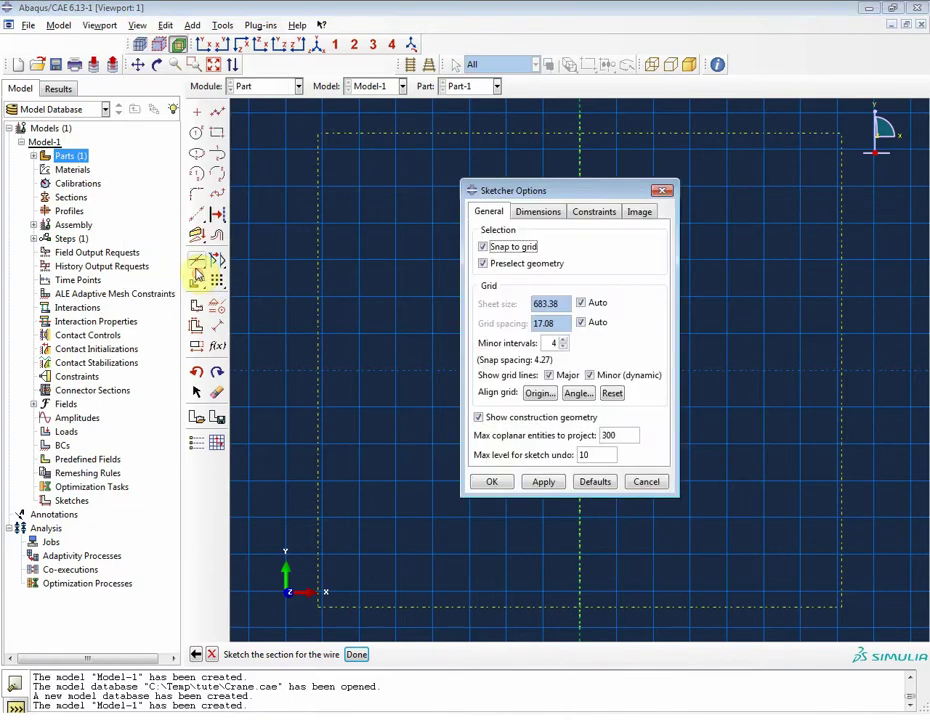
{"action": "left_click", "coordinate": [581, 302]}
{"action": "double_click", "coordinate": [560, 304]}
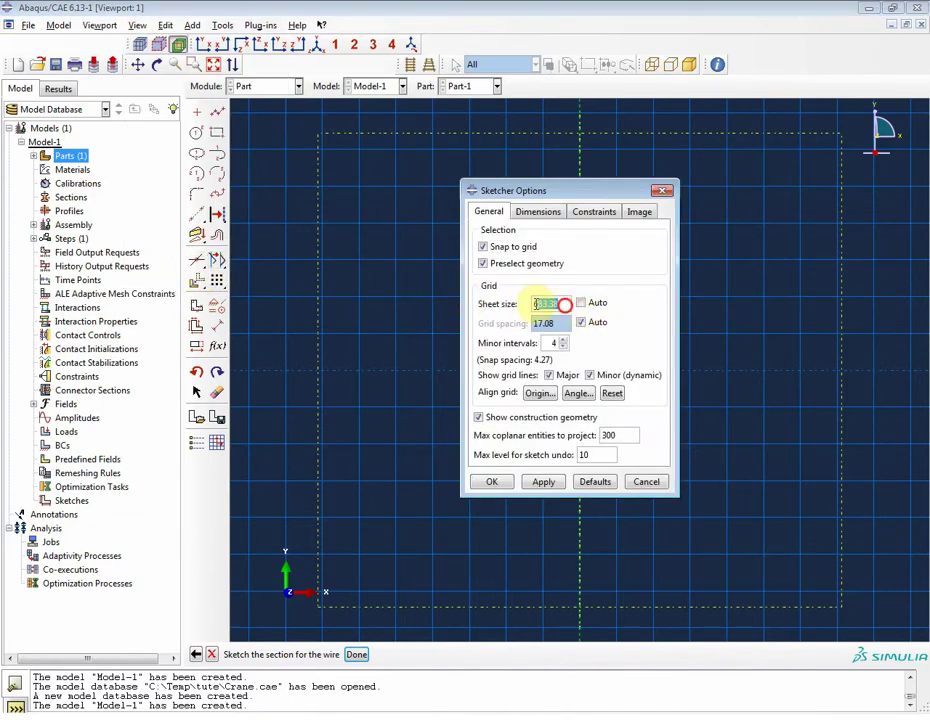
{"action": "type", "text": "1"}
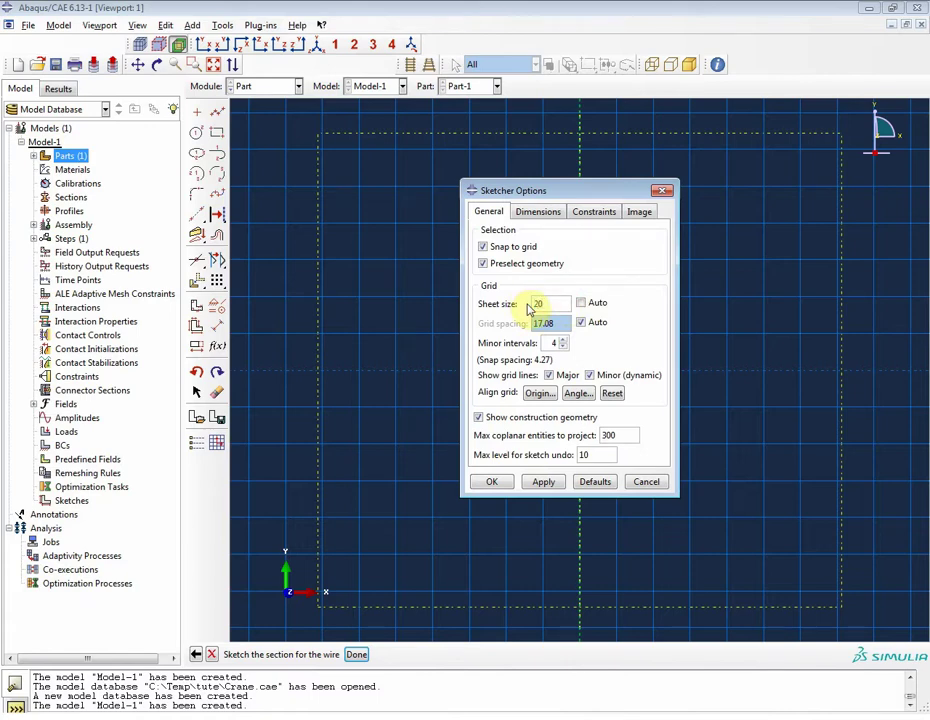
{"action": "left_click", "coordinate": [581, 322]}
{"action": "double_click", "coordinate": [556, 322]}
{"action": "type", "text": "8"}
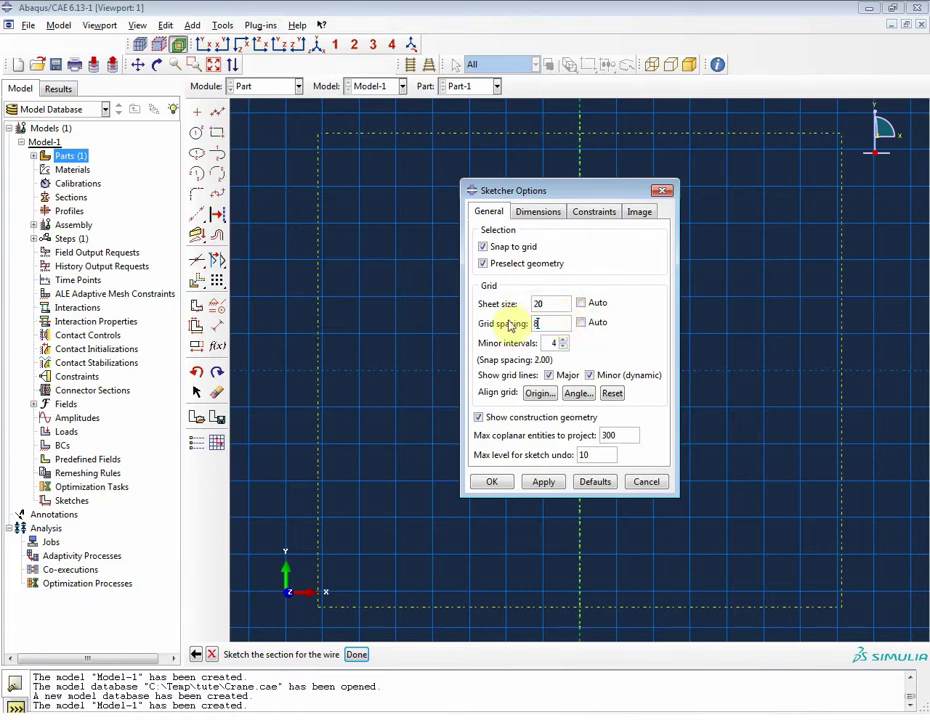
{"action": "left_click", "coordinate": [543, 481]}
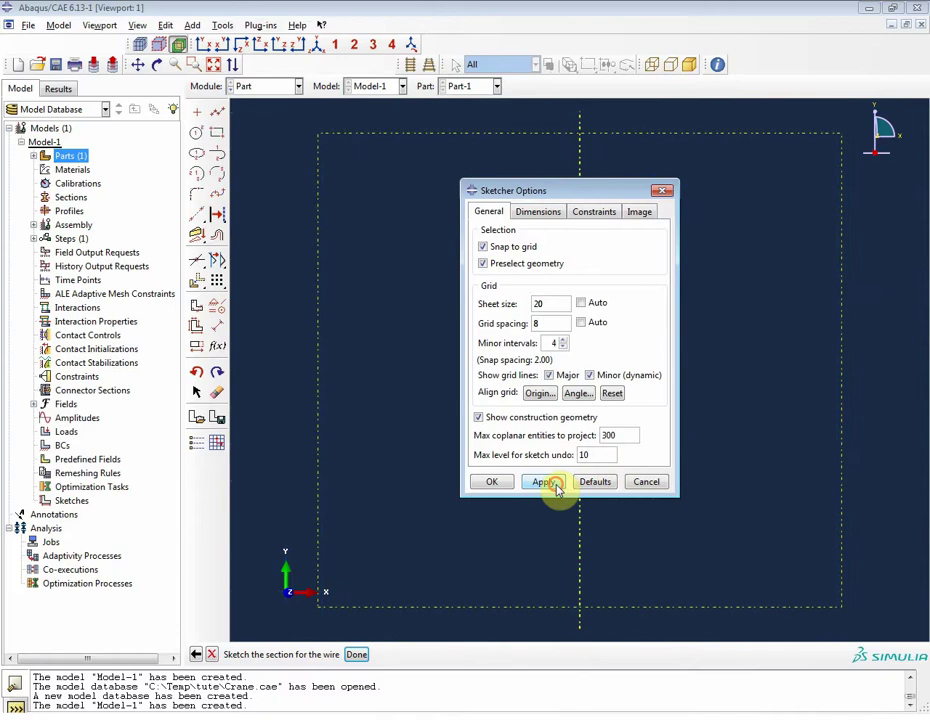
{"action": "left_click", "coordinate": [491, 481]}
Draw two connected lines from the reference point to the far datum point and back to the datum point above the reference point.
{"action": "scroll", "coordinate": [592, 364], "scroll_direction": "up", "scroll_amount": 5}
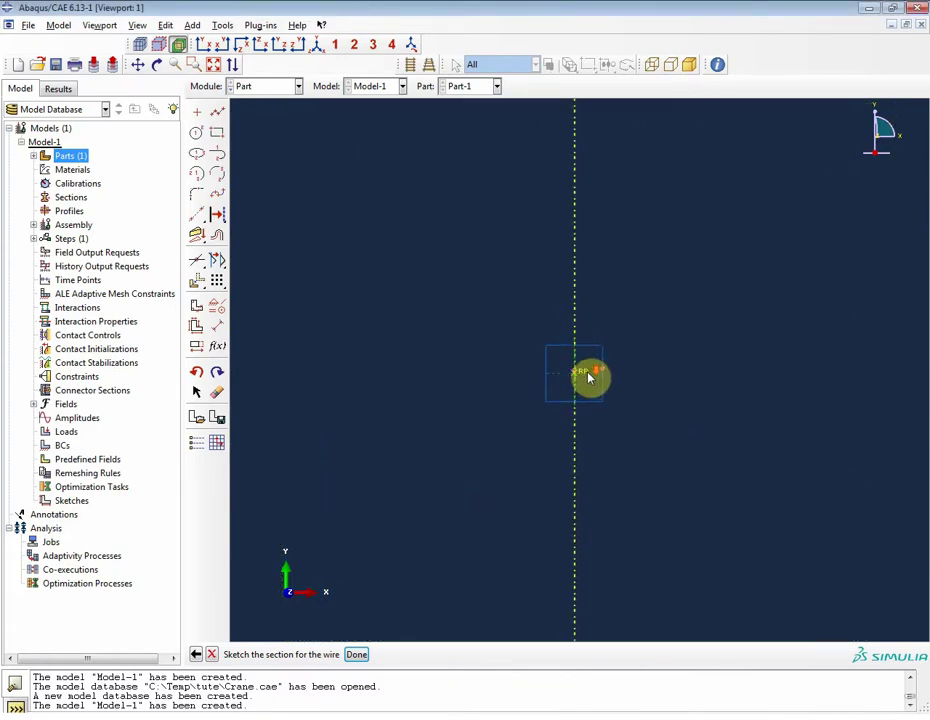
{"action": "left_click", "coordinate": [213, 64]}
{"action": "scroll", "coordinate": [583, 369], "scroll_direction": "up", "scroll_amount": 5}
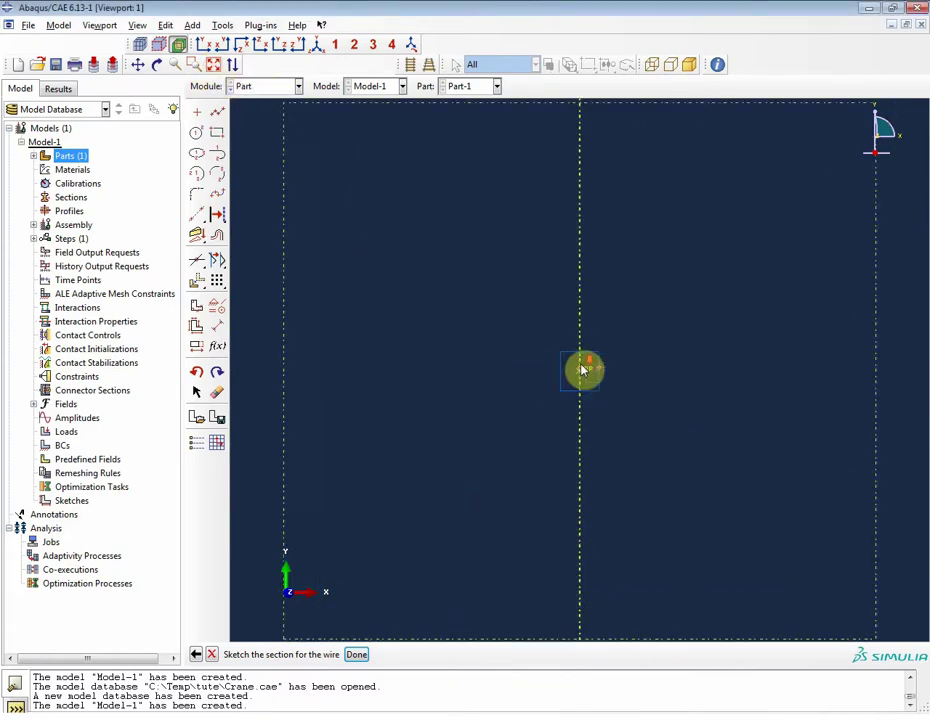
{"action": "scroll", "coordinate": [590, 375], "scroll_direction": "up", "scroll_amount": 8}
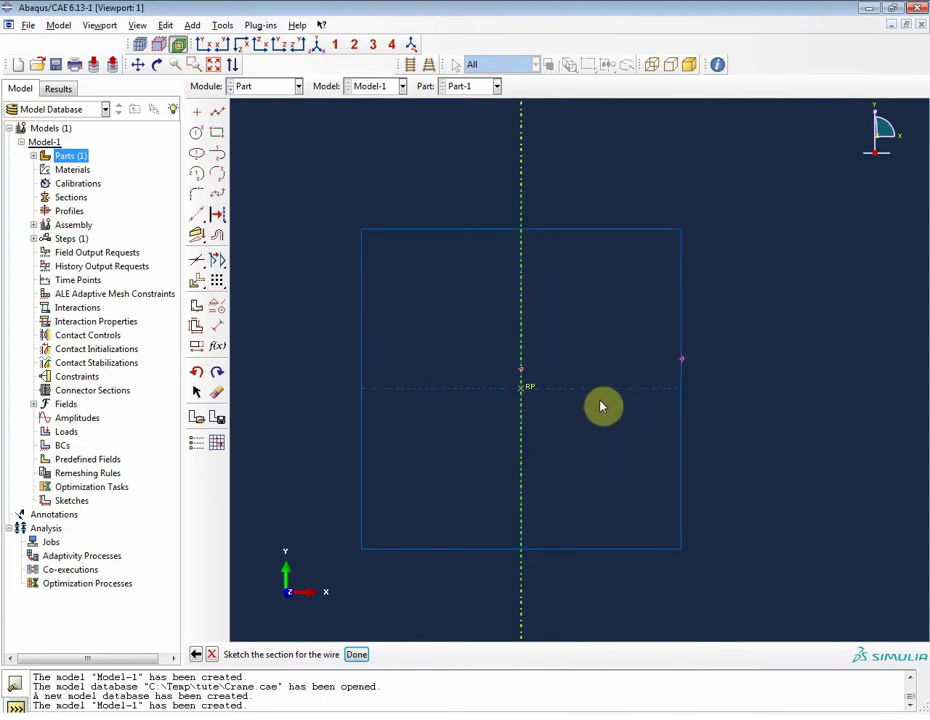
{"action": "scroll", "coordinate": [595, 400], "scroll_direction": "up", "scroll_amount": 1}
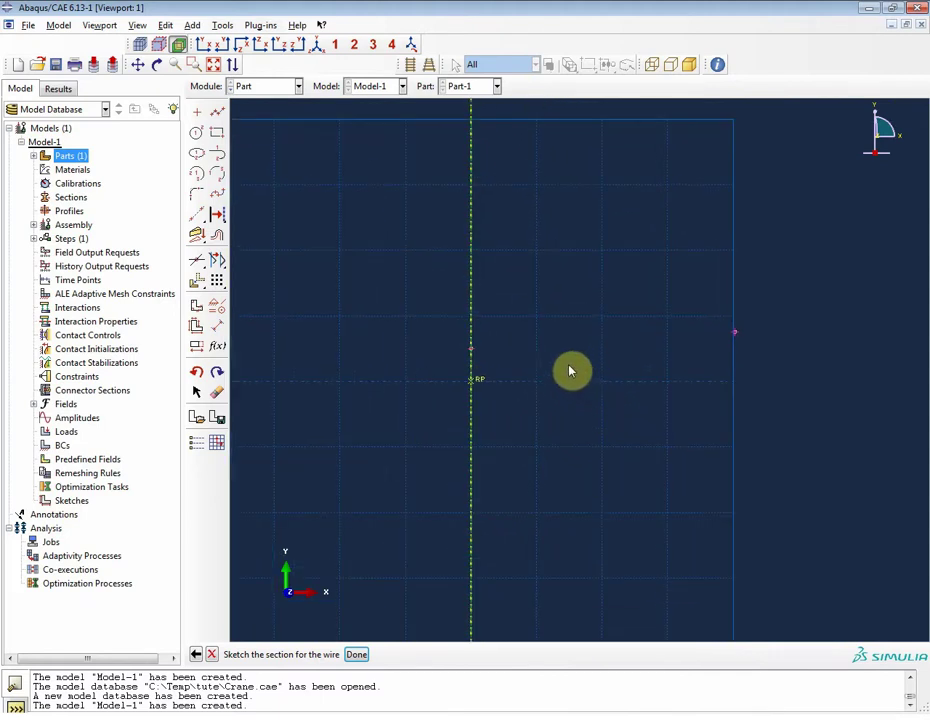
{"action": "middle_click_drag", "start_coordinate": [573, 370], "coordinate": [664, 361], "text": "ctrl+alt"}
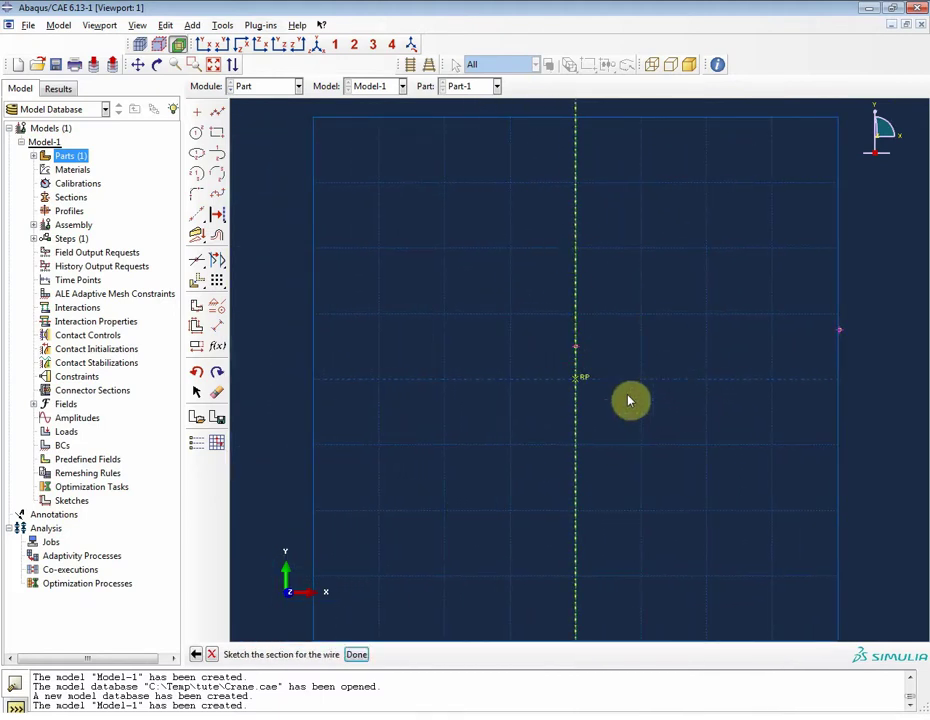
{"action": "scroll", "coordinate": [700, 360], "scroll_direction": "up", "scroll_amount": 1}
{"action": "scroll", "coordinate": [700, 360], "scroll_direction": "up", "scroll_amount": 1}
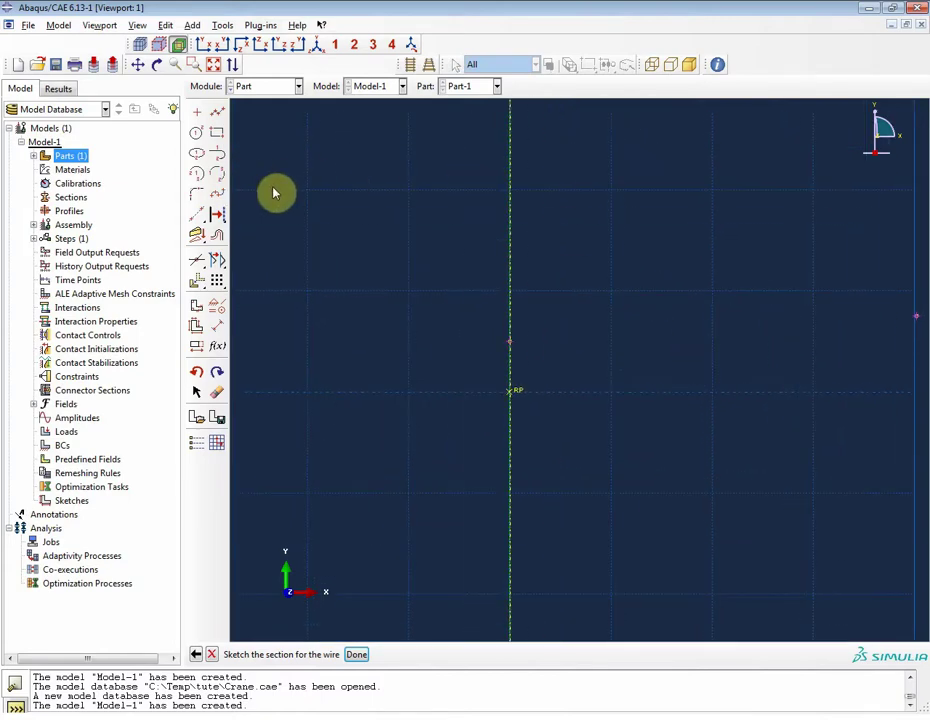
{"action": "left_click", "coordinate": [218, 115]}
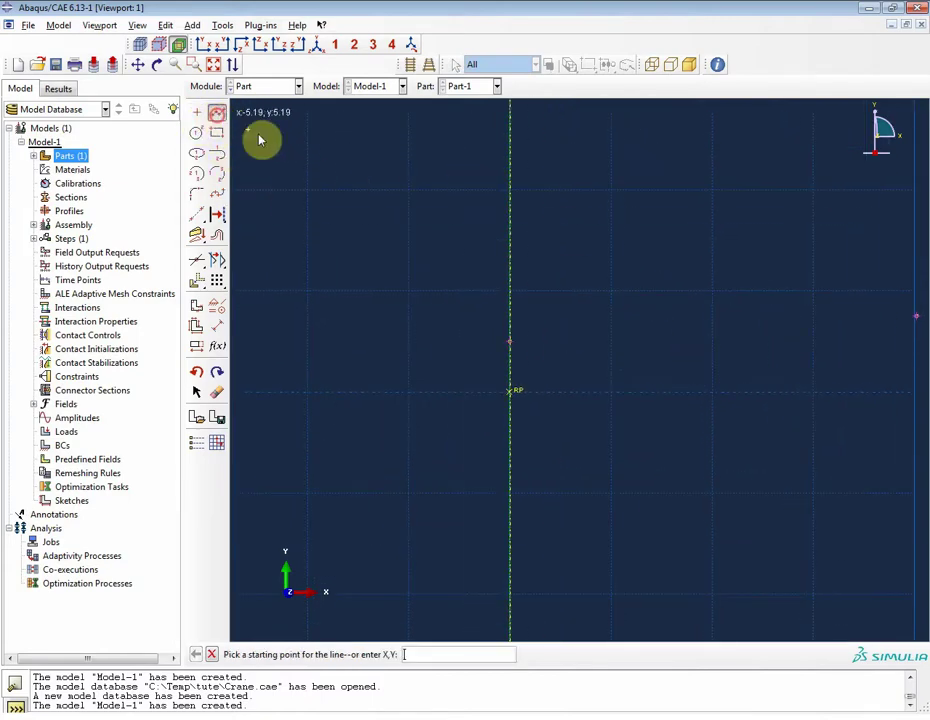
{"action": "left_click", "coordinate": [510, 394]}
{"action": "left_click", "coordinate": [916, 316]}
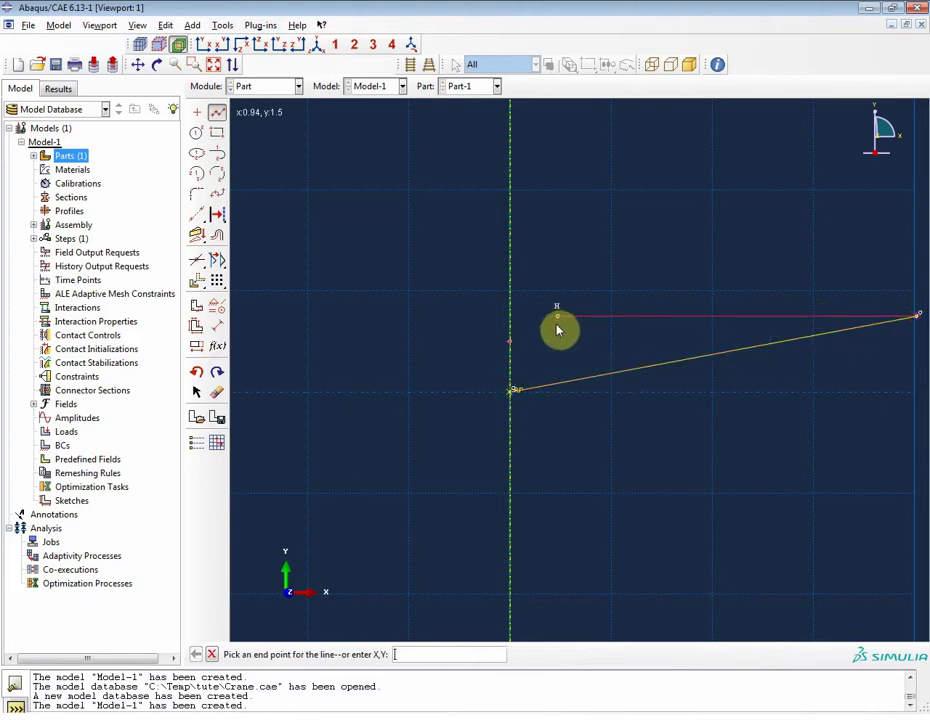
{"action": "left_click", "coordinate": [510, 342]}
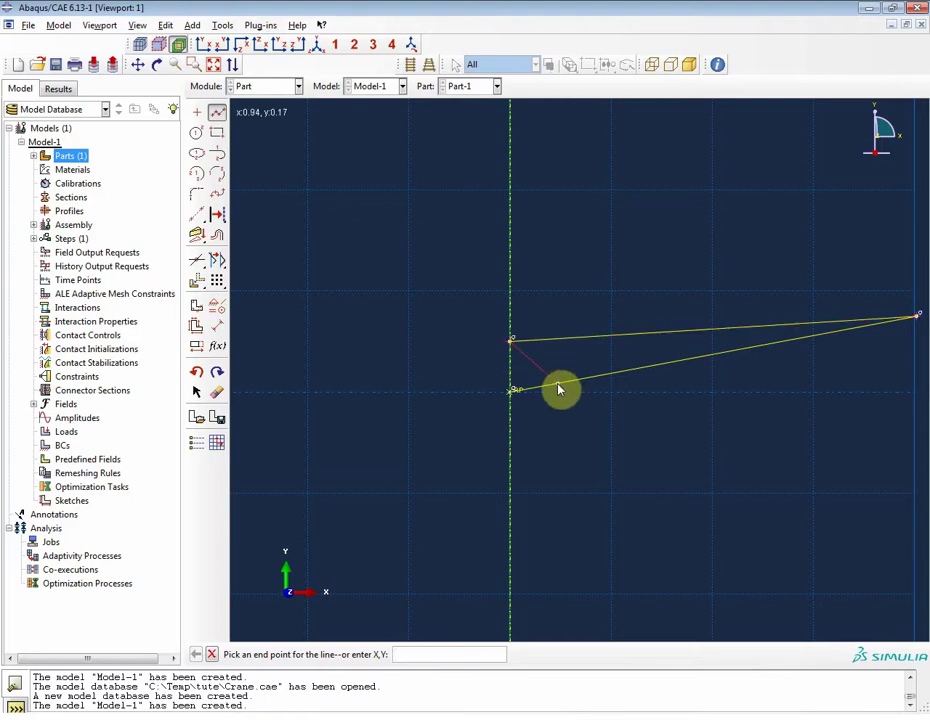
Continue the polyline as five zigzag bracing lines between the lower and upper chords, ending on the lower chord.
{"action": "left_click", "coordinate": [558, 385]}
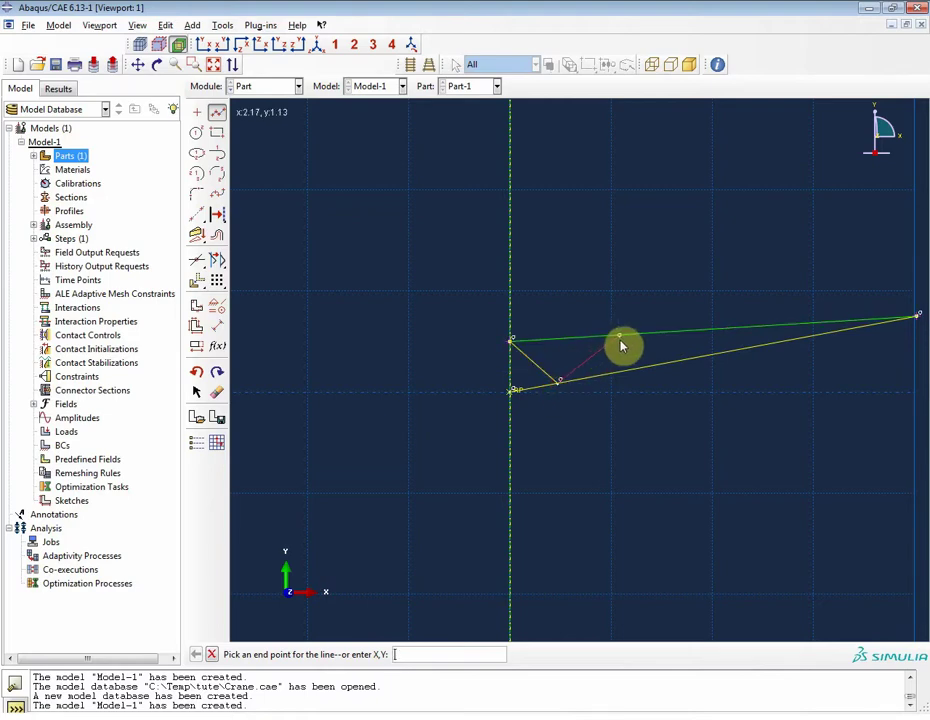
{"action": "left_click", "coordinate": [620, 340]}
{"action": "left_click", "coordinate": [668, 361]}
{"action": "left_click", "coordinate": [724, 328]}
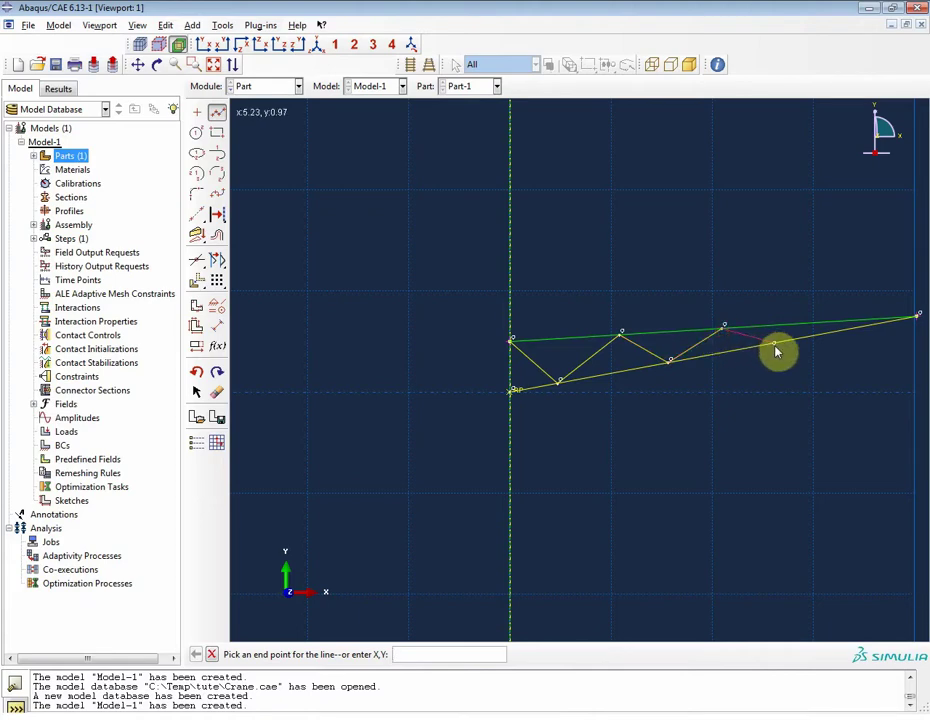
{"action": "left_click", "coordinate": [776, 344]}
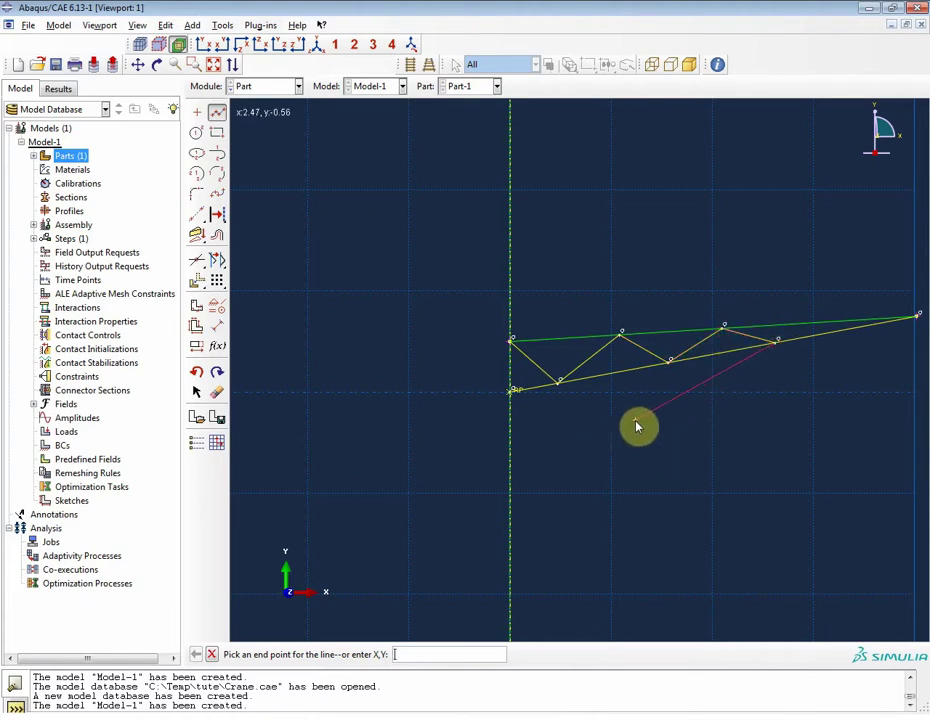
{"action": "middle_click", "coordinate": [640, 426]}
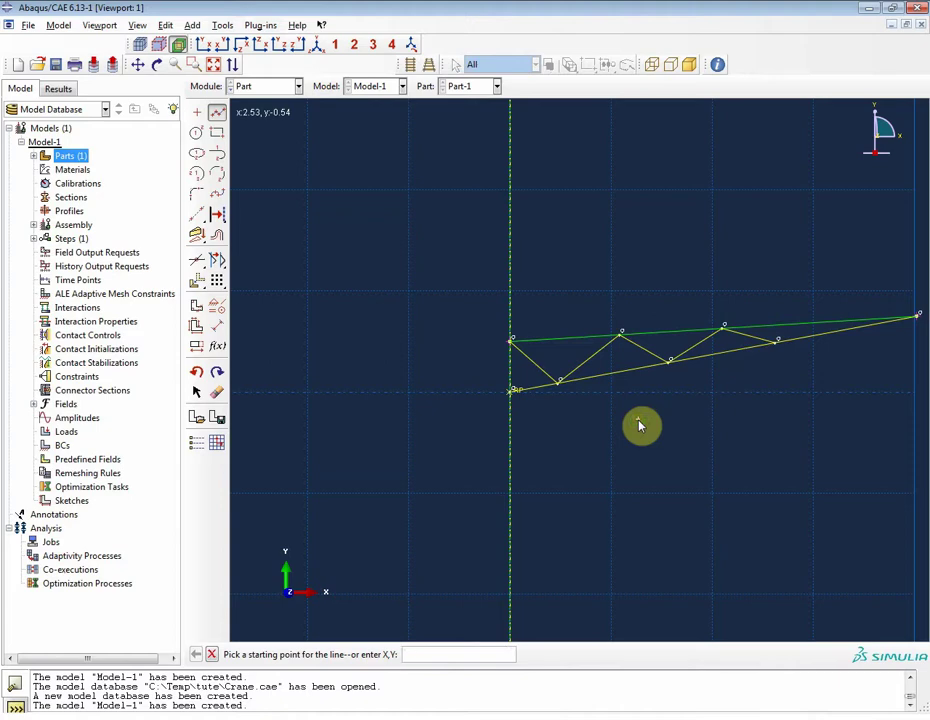
{"action": "middle_click", "coordinate": [640, 426]}
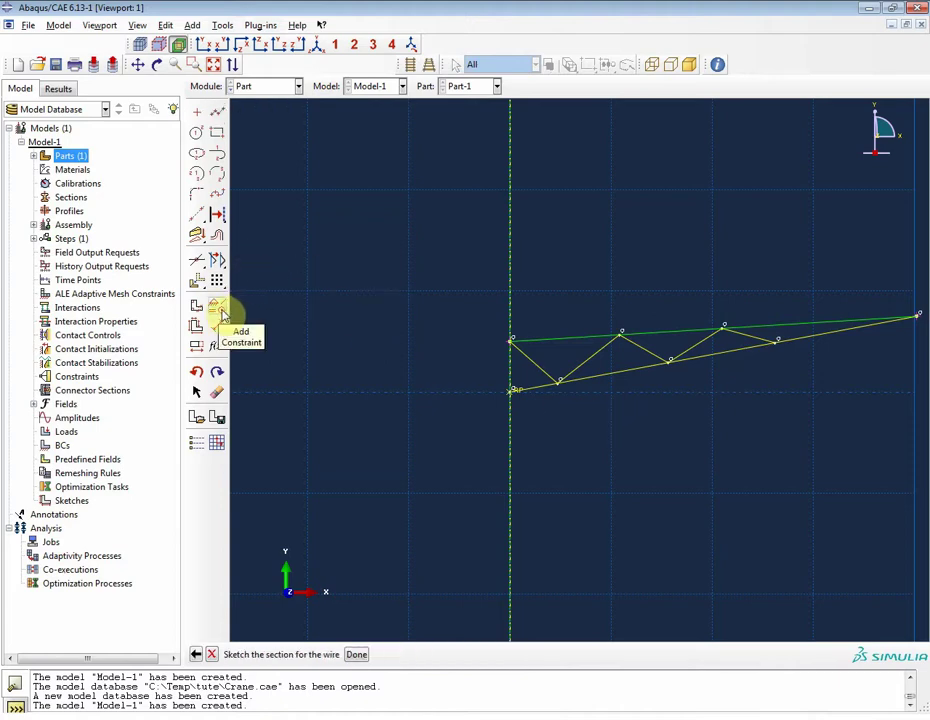
Split the upper chord at its two joints with the zigzag bracing.
{"action": "left_click", "coordinate": [196, 262]}
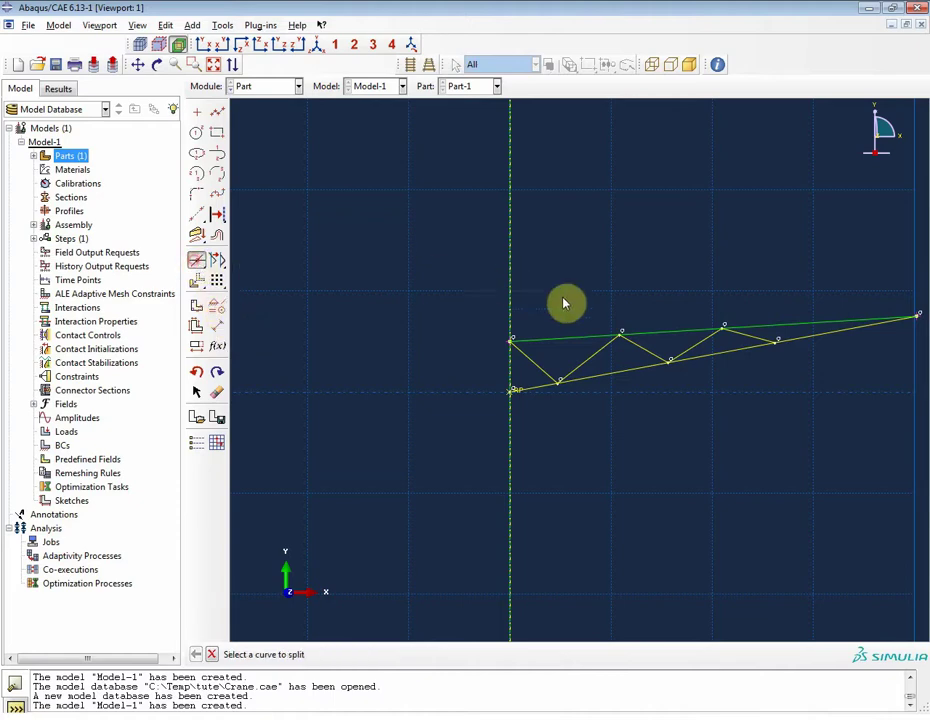
{"action": "left_click", "coordinate": [596, 340]}
{"action": "left_click", "coordinate": [608, 345]}
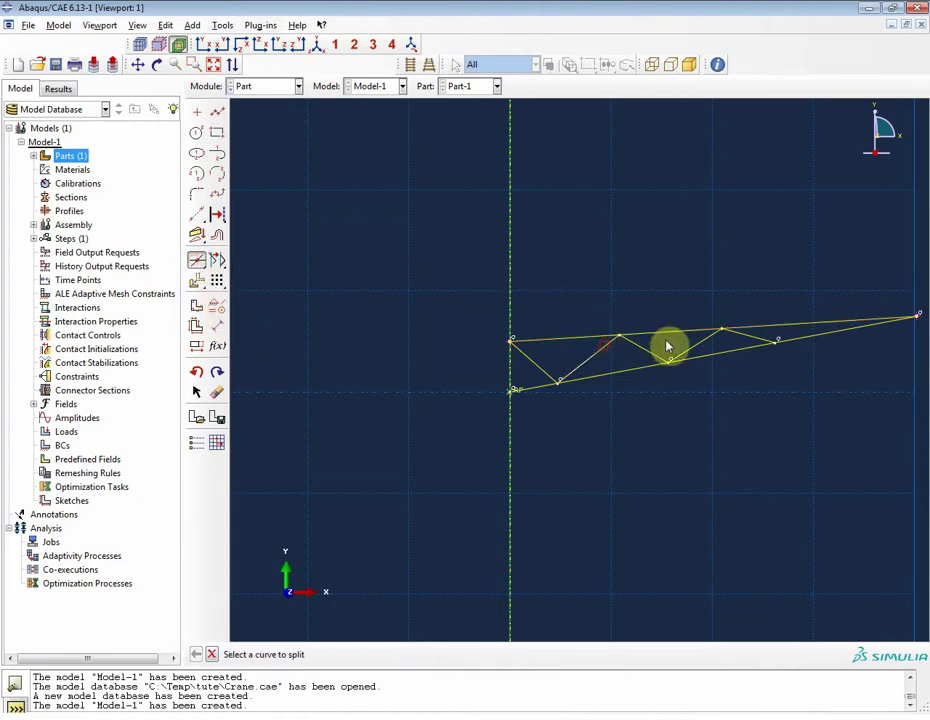
{"action": "left_click", "coordinate": [702, 348]}
{"action": "left_click", "coordinate": [704, 348]}
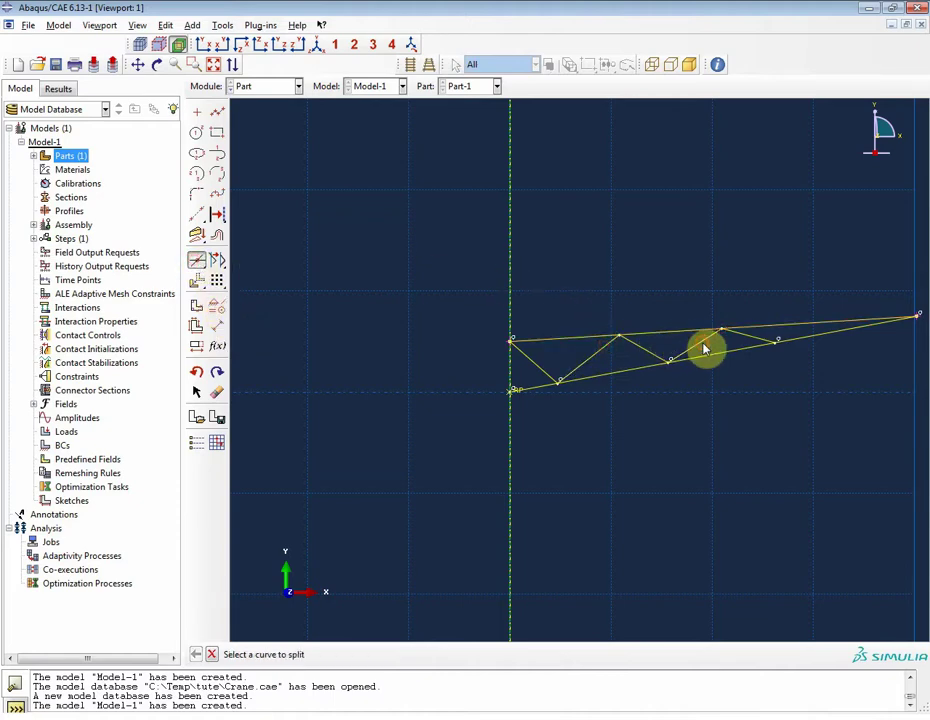
Split the lower chord at its three joints with the zigzag bracing.
{"action": "left_click", "coordinate": [762, 342]}
{"action": "left_click", "coordinate": [758, 342]}
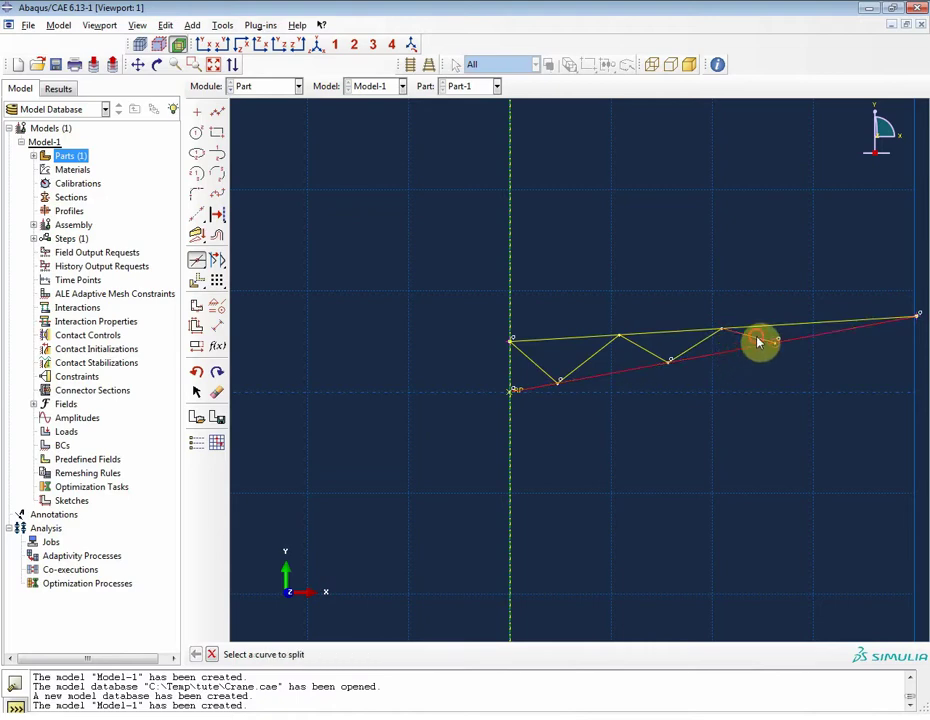
{"action": "left_click", "coordinate": [643, 356]}
{"action": "left_click", "coordinate": [647, 354]}
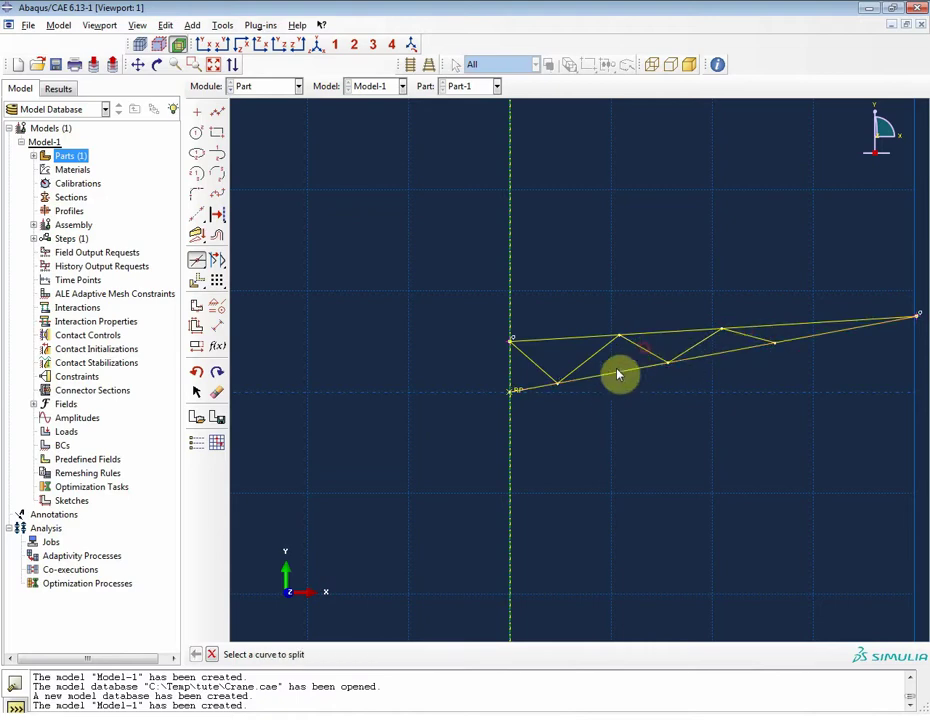
{"action": "left_click", "coordinate": [582, 377]}
{"action": "left_click", "coordinate": [580, 373]}
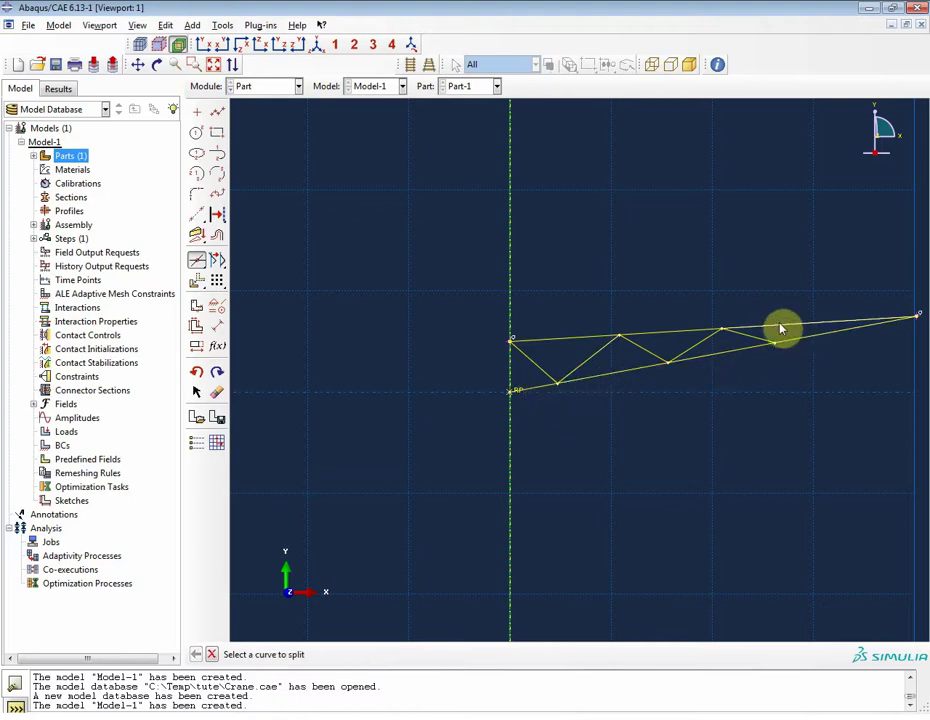
{"action": "middle_click", "coordinate": [401, 330]}
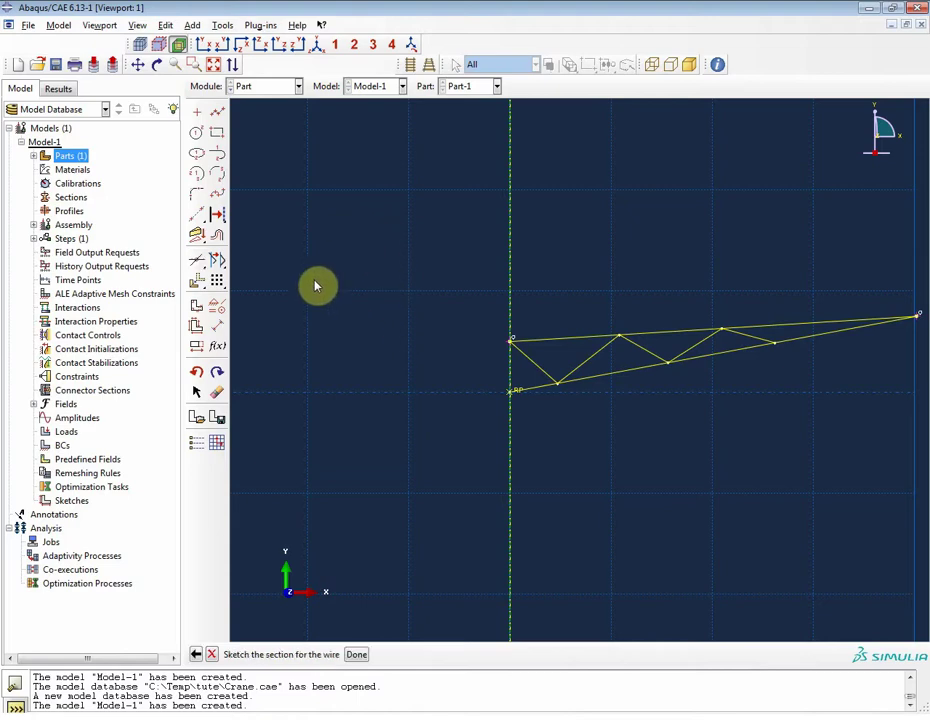
Dimension the vertical distance between the reference point and the datum point above it, accepting the proposed value.
{"action": "left_click", "coordinate": [217, 327]}
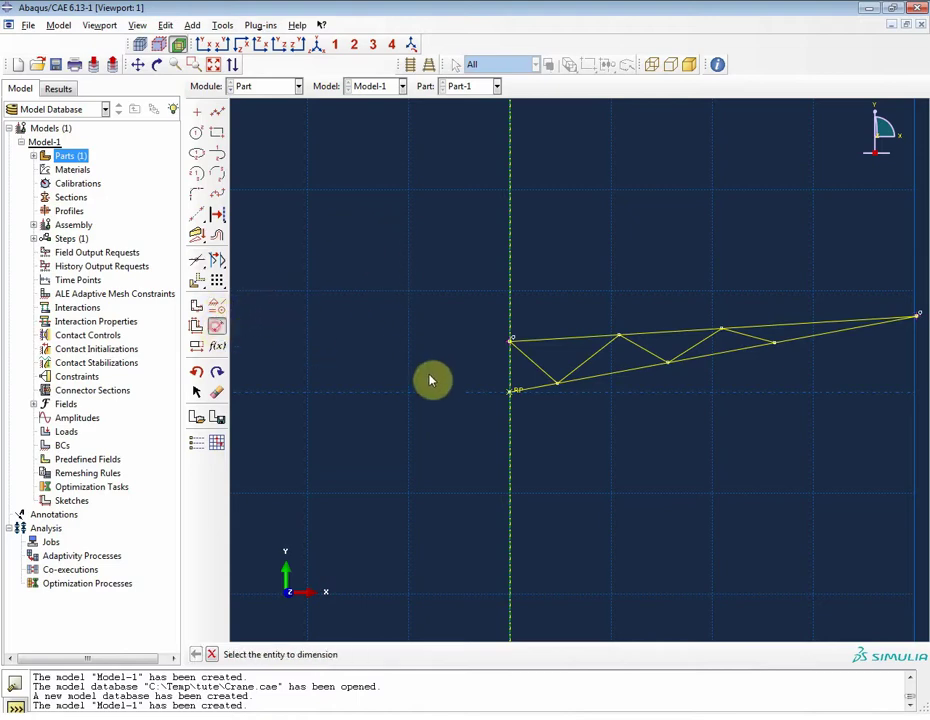
{"action": "left_click", "coordinate": [509, 391]}
{"action": "left_click", "coordinate": [511, 342]}
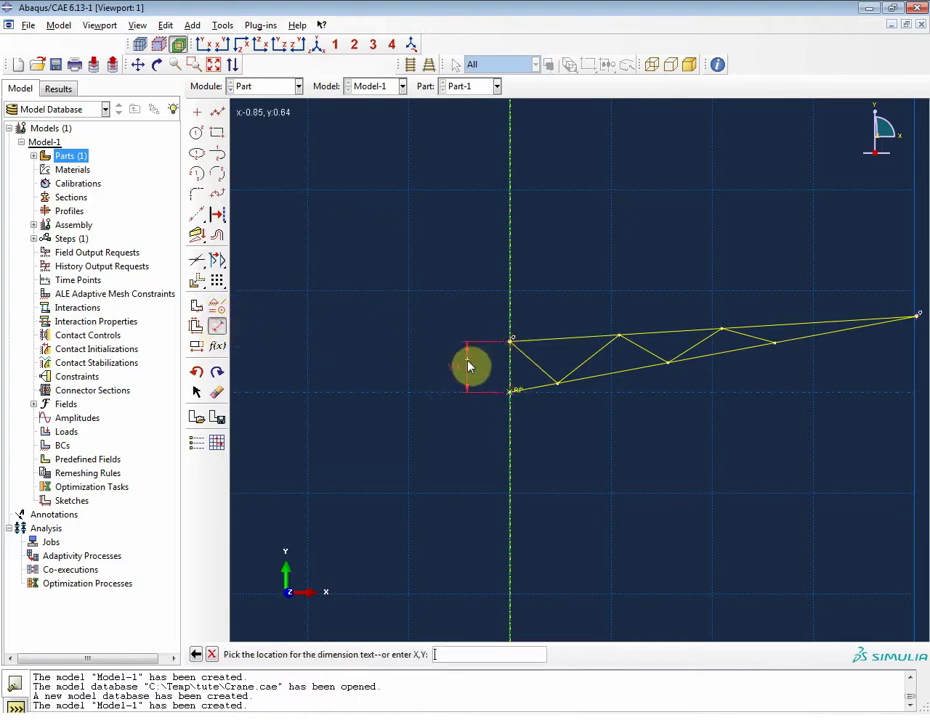
{"action": "left_click", "coordinate": [467, 371]}
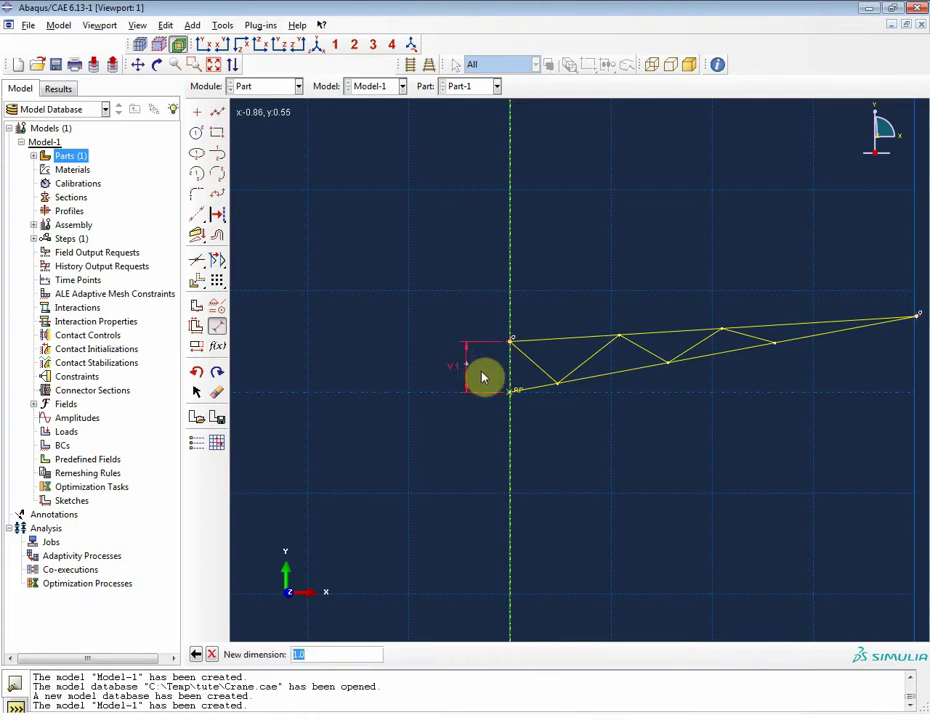
{"action": "key", "text": "Return"}
Dimension the horizontal distance from the reference point to the far tip of the truss, accepting the proposed value.
{"action": "left_click", "coordinate": [510, 391]}
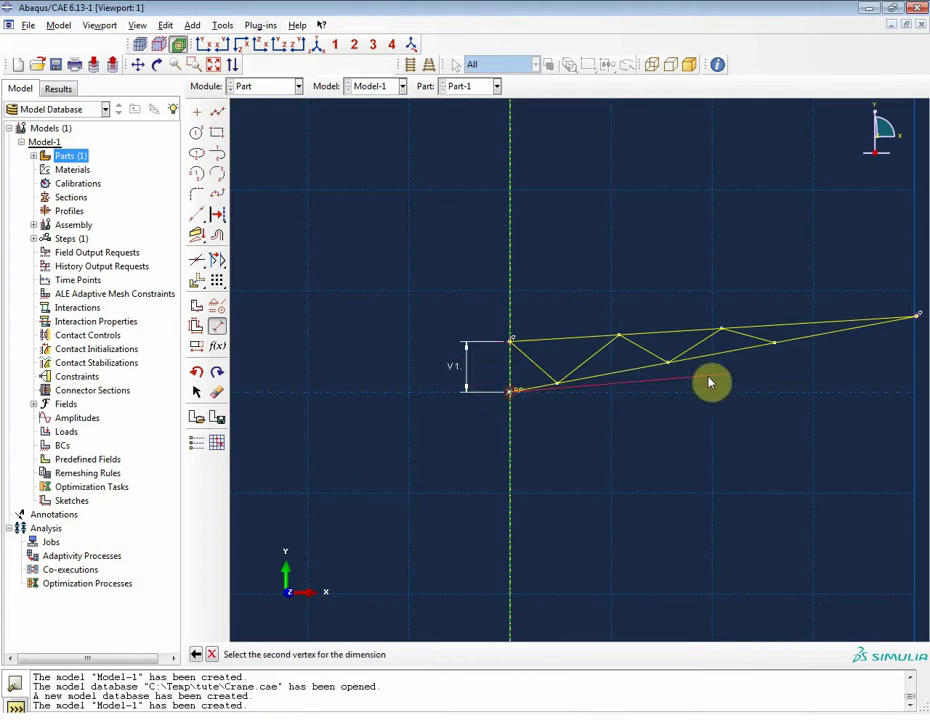
{"action": "left_click", "coordinate": [916, 318]}
{"action": "left_click", "coordinate": [716, 432]}
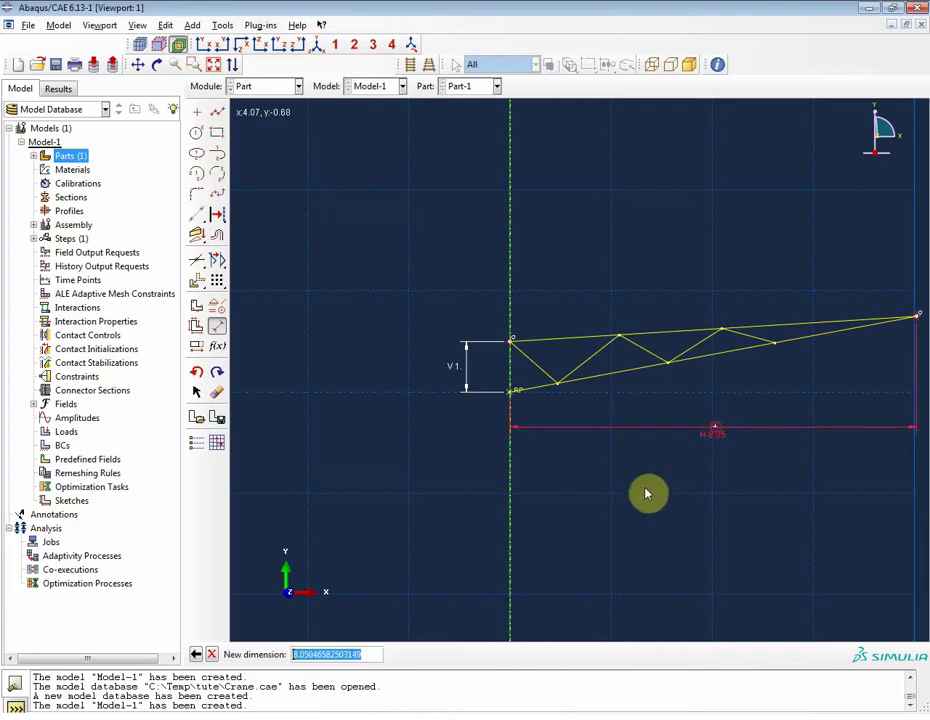
{"action": "key", "text": "Return"}
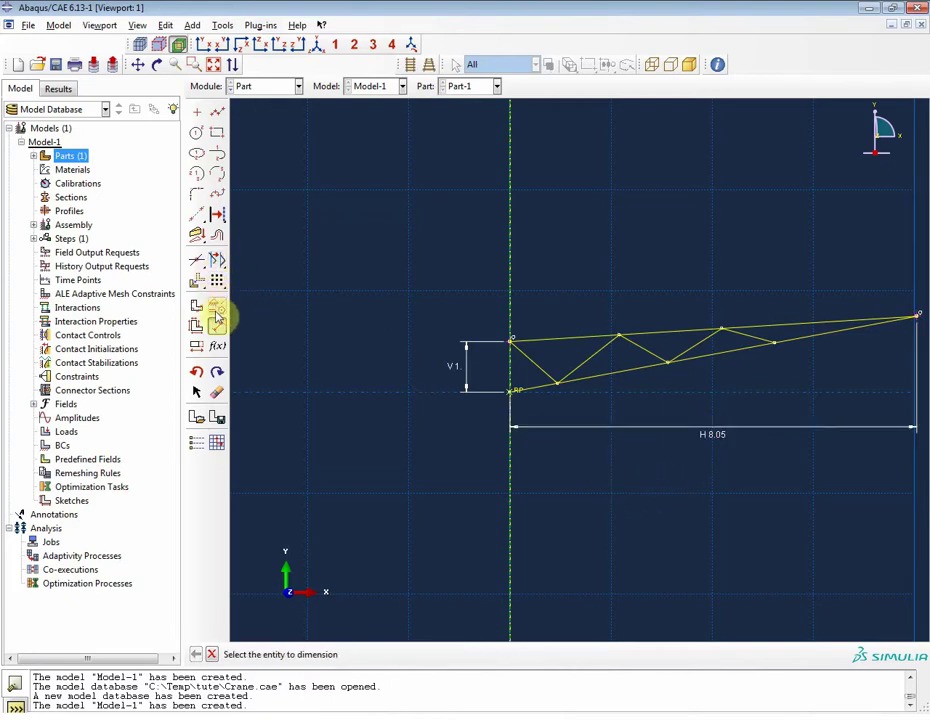
{"action": "middle_click", "coordinate": [296, 385]}
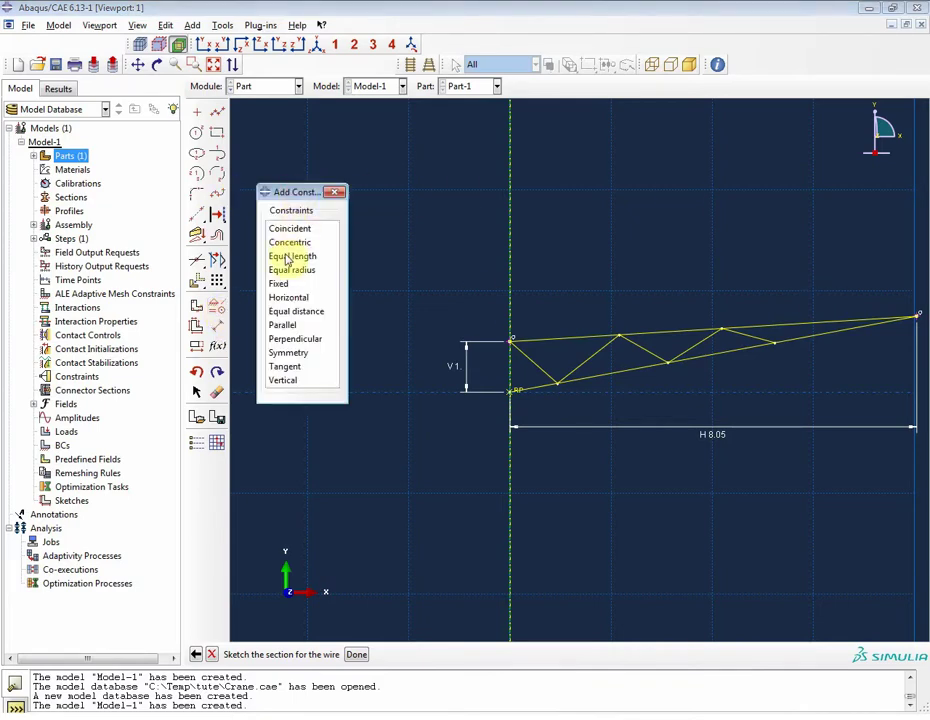
Constrain the three segments of the truss's upper chord to be parallel.
{"action": "left_click", "coordinate": [288, 258]}
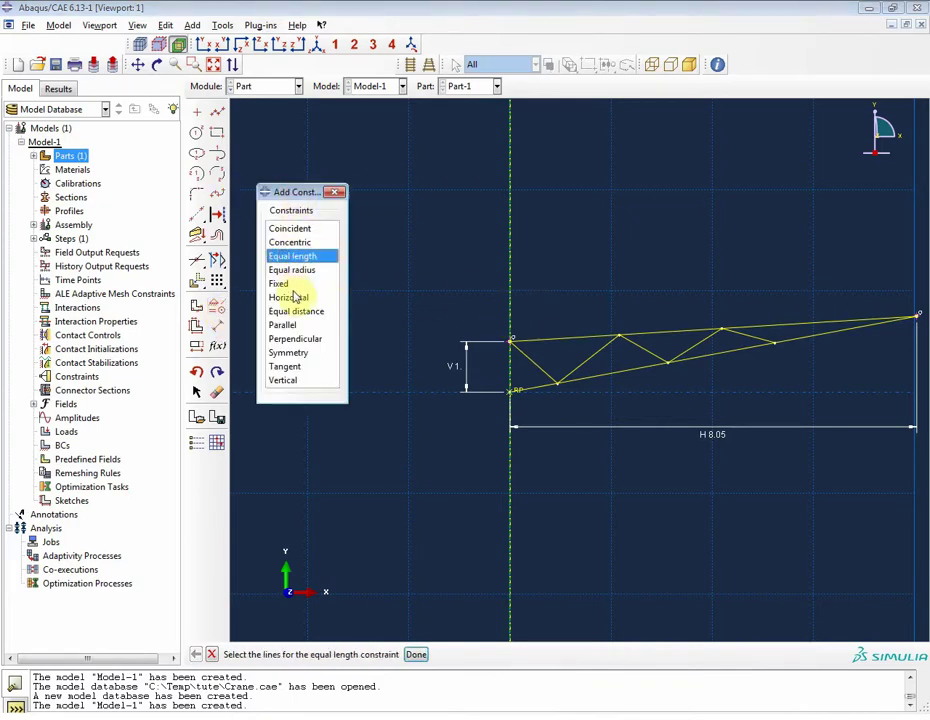
{"action": "left_click", "coordinate": [284, 325]}
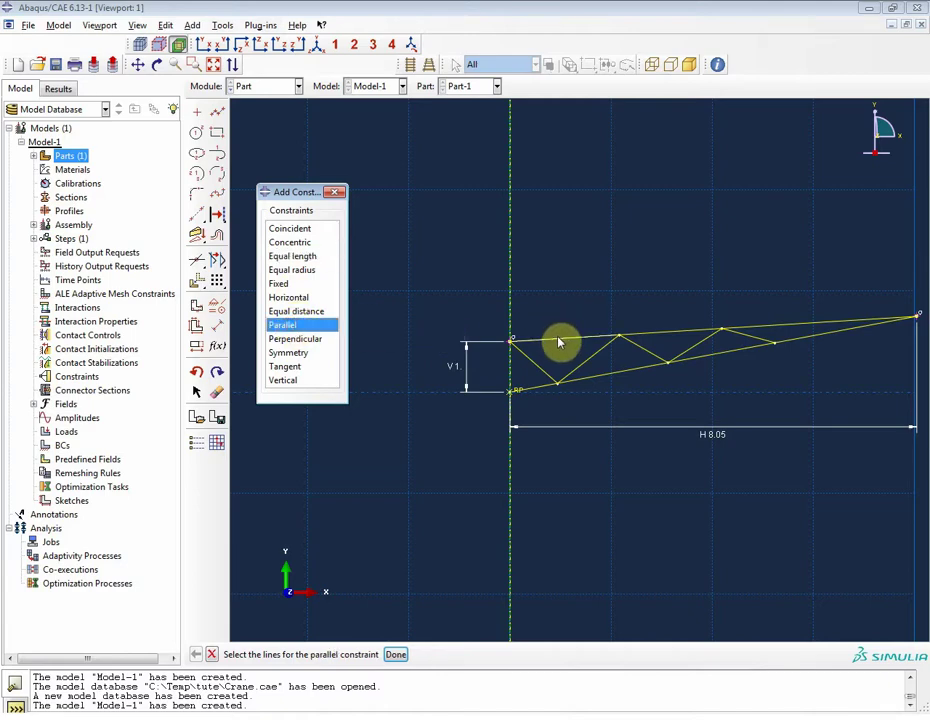
{"action": "left_click", "coordinate": [557, 339]}
{"action": "left_click", "coordinate": [689, 336]}
{"action": "left_click", "coordinate": [764, 326]}
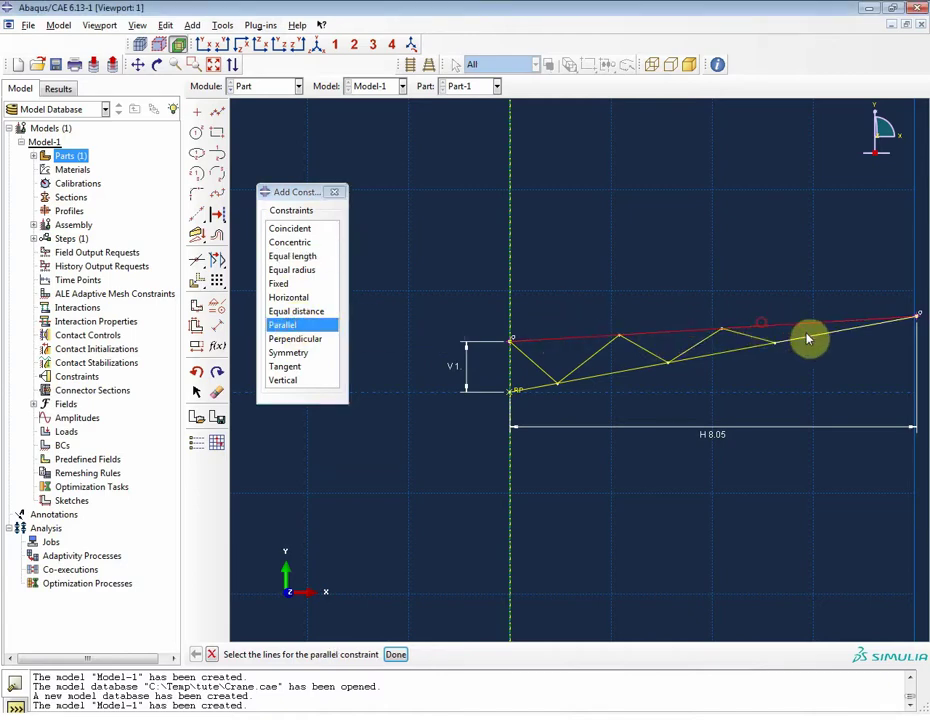
Constrain the four segments of the truss's lower chord to be parallel.
{"action": "left_click", "coordinate": [797, 340]}
{"action": "left_click", "coordinate": [710, 353]}
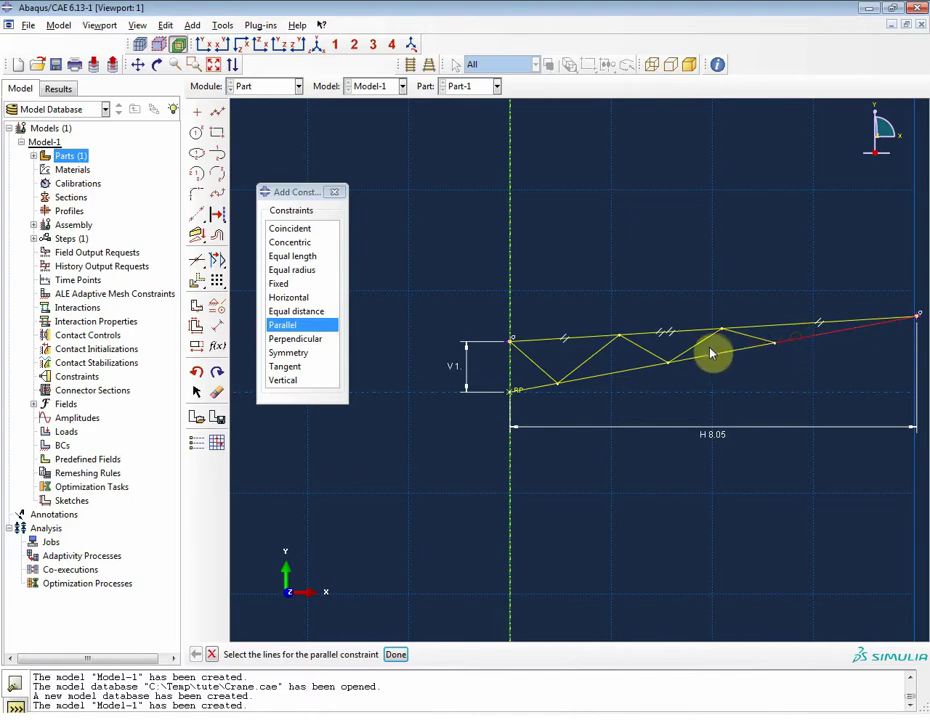
{"action": "left_click", "coordinate": [618, 374]}
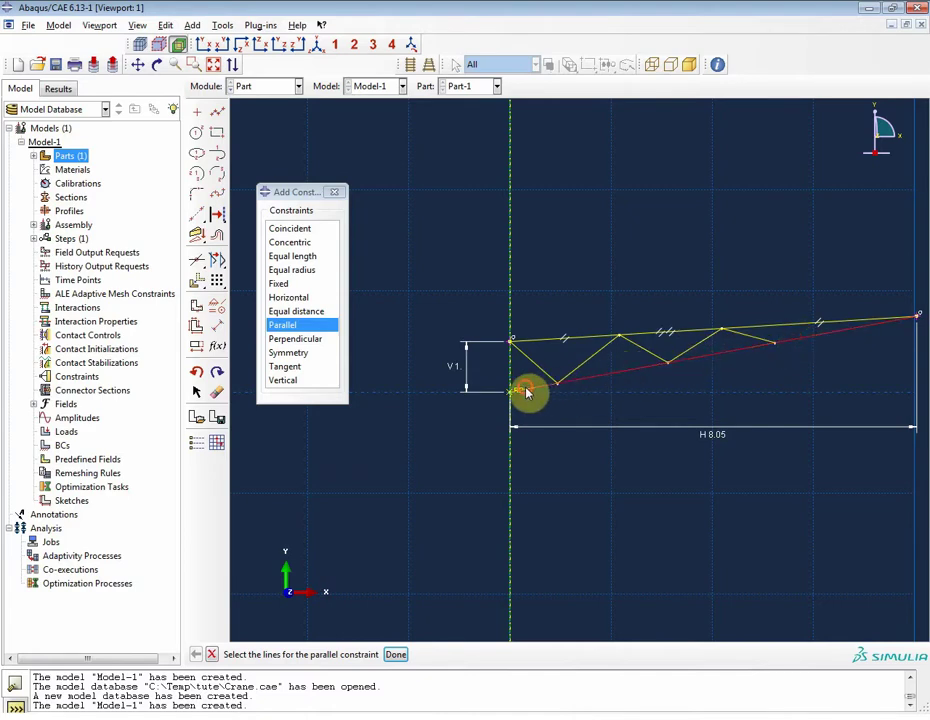
{"action": "left_click", "coordinate": [396, 654]}
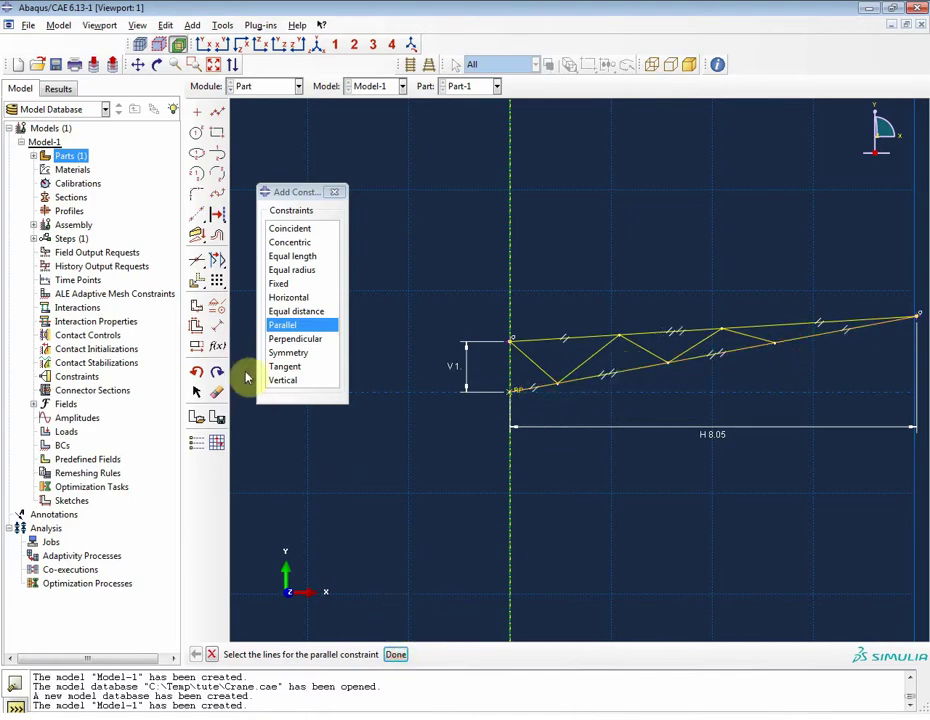
Apply an equal length constraint to the three upper chord segments.
{"action": "left_click", "coordinate": [292, 256]}
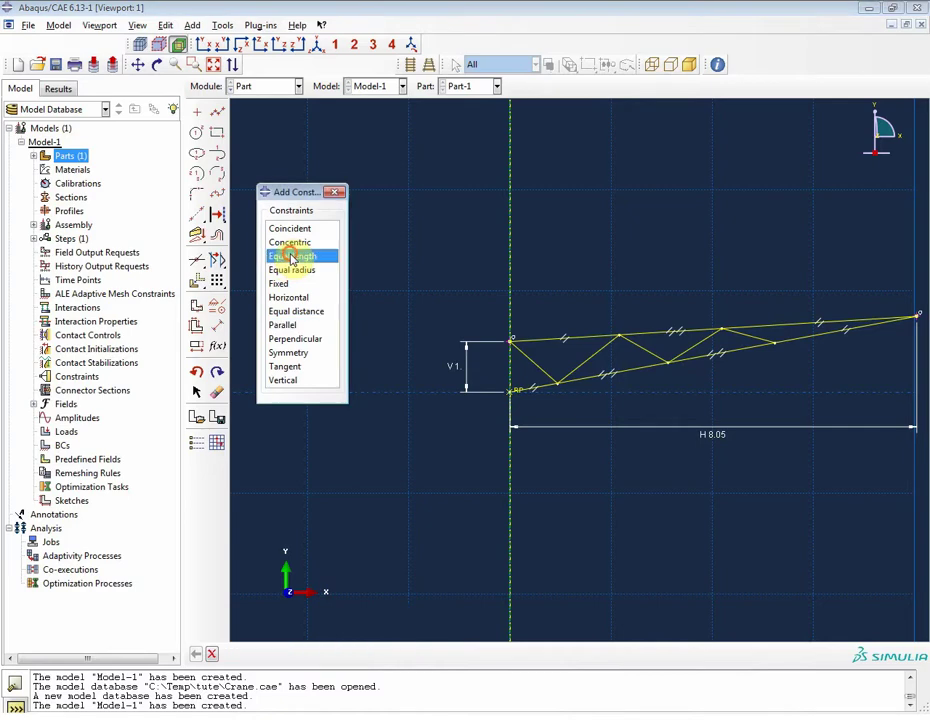
{"action": "left_click", "coordinate": [547, 343]}
{"action": "left_click", "coordinate": [690, 332], "text": "shift"}
{"action": "left_click", "coordinate": [780, 327], "text": "shift"}
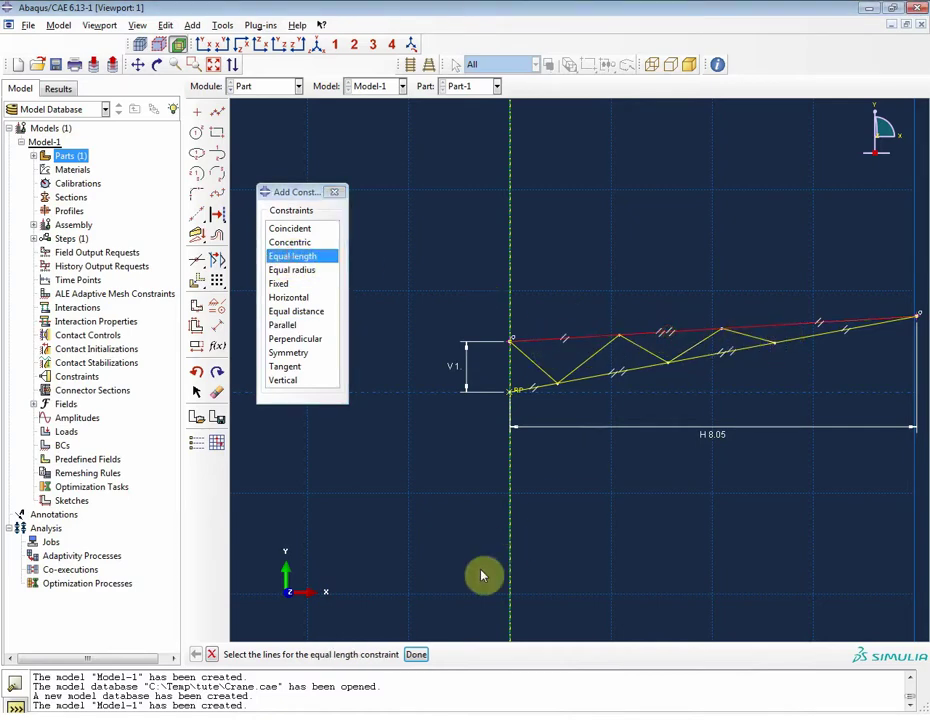
{"action": "left_click", "coordinate": [416, 654]}
Apply an equal length constraint to the four lower chord segments, leaving the bracing out, and finish adding constraints.
{"action": "left_click", "coordinate": [542, 387]}
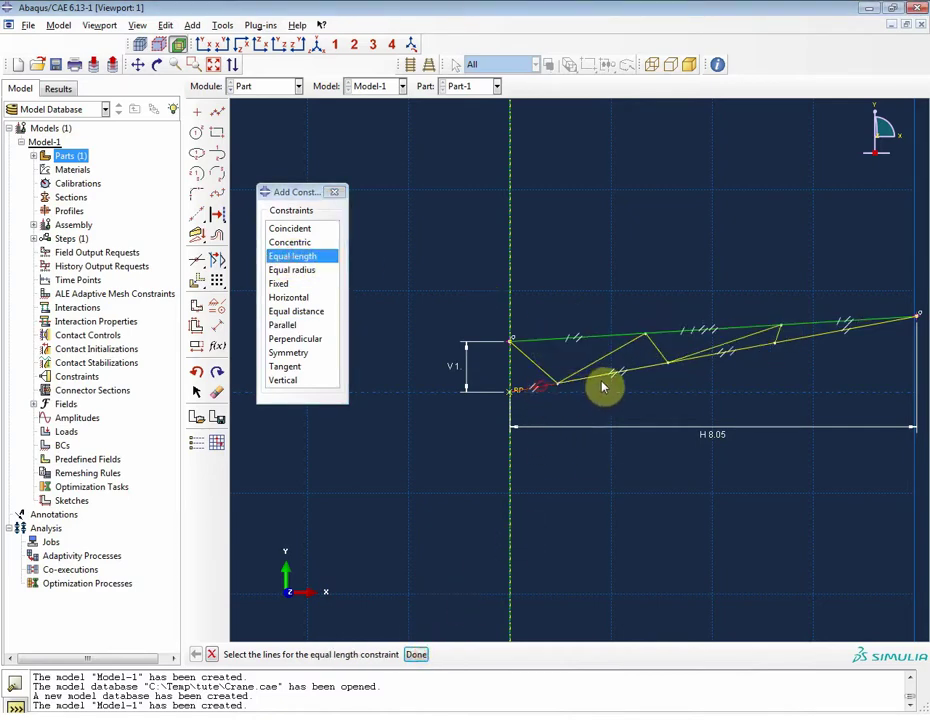
{"action": "left_click", "coordinate": [618, 374], "text": "shift"}
{"action": "left_click", "coordinate": [745, 344], "text": "shift"}
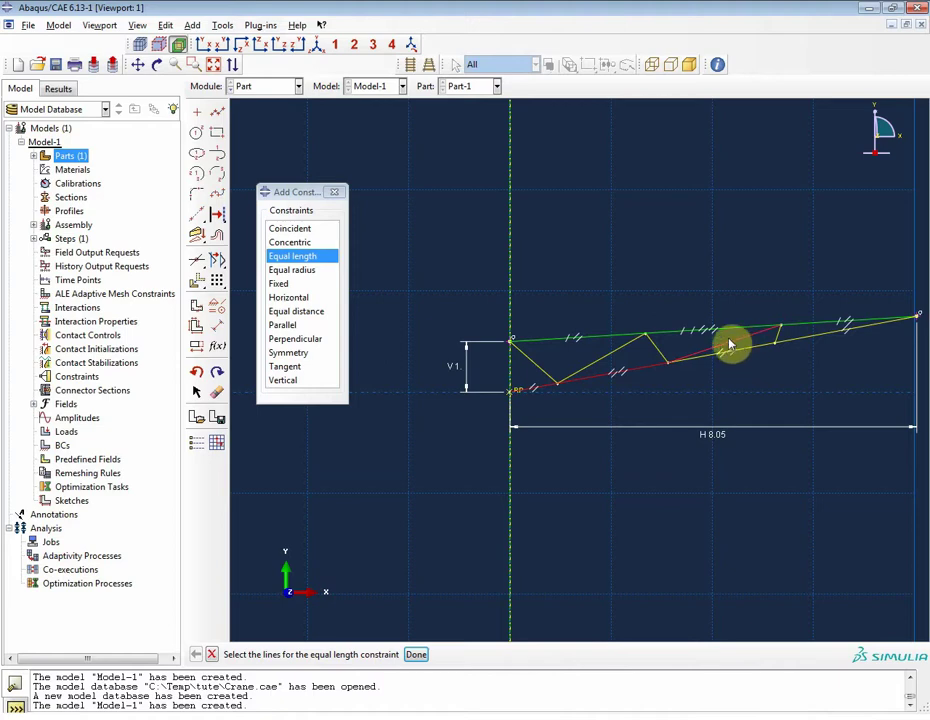
{"action": "left_click", "coordinate": [737, 347], "text": "ctrl"}
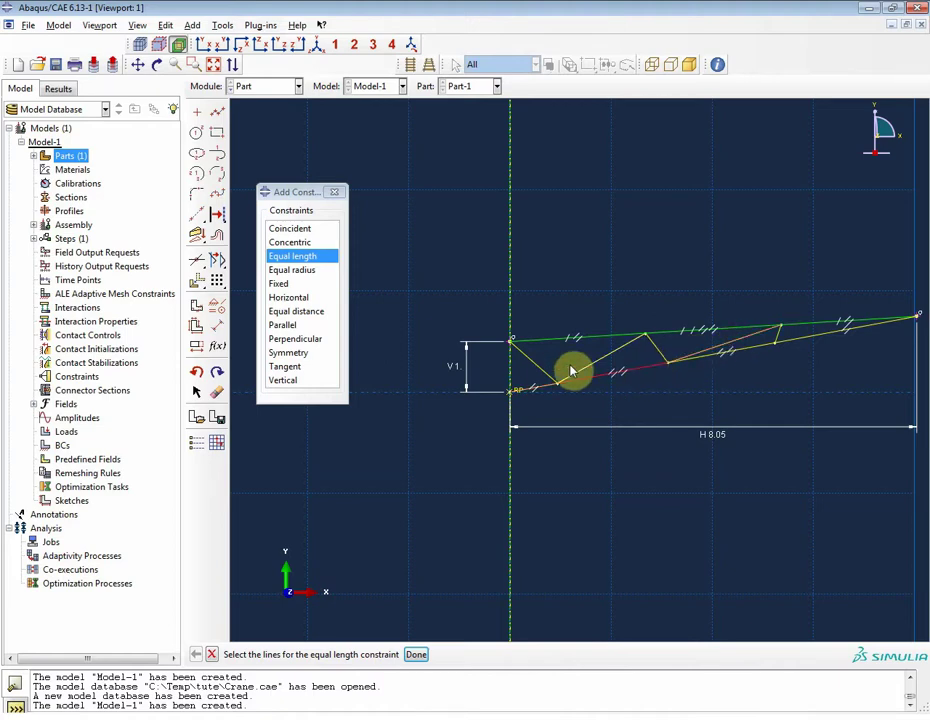
{"action": "left_click", "coordinate": [538, 387]}
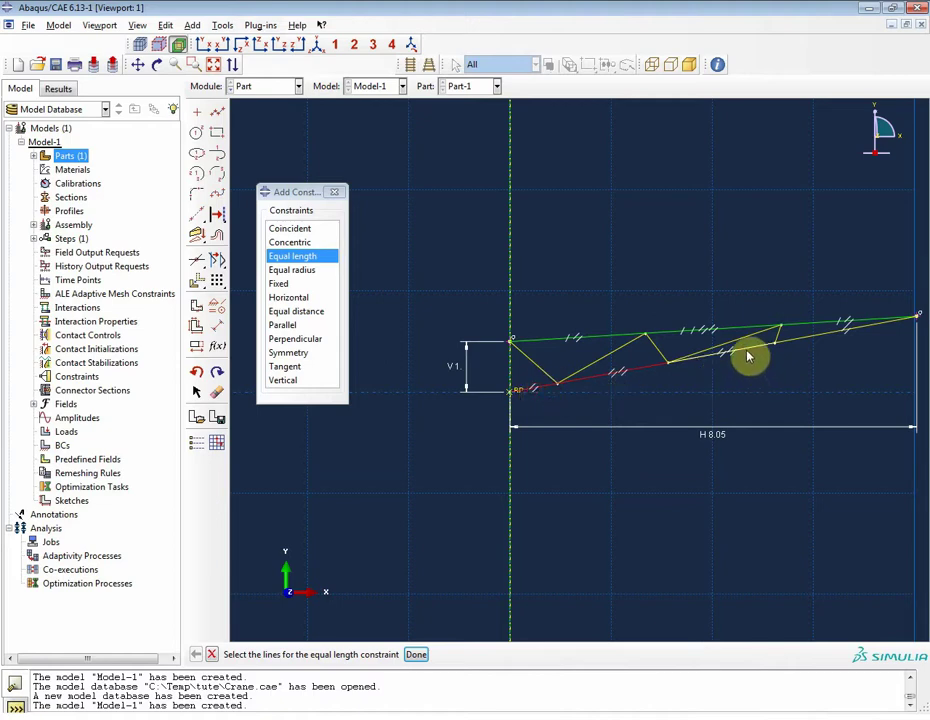
{"action": "left_click", "coordinate": [803, 338]}
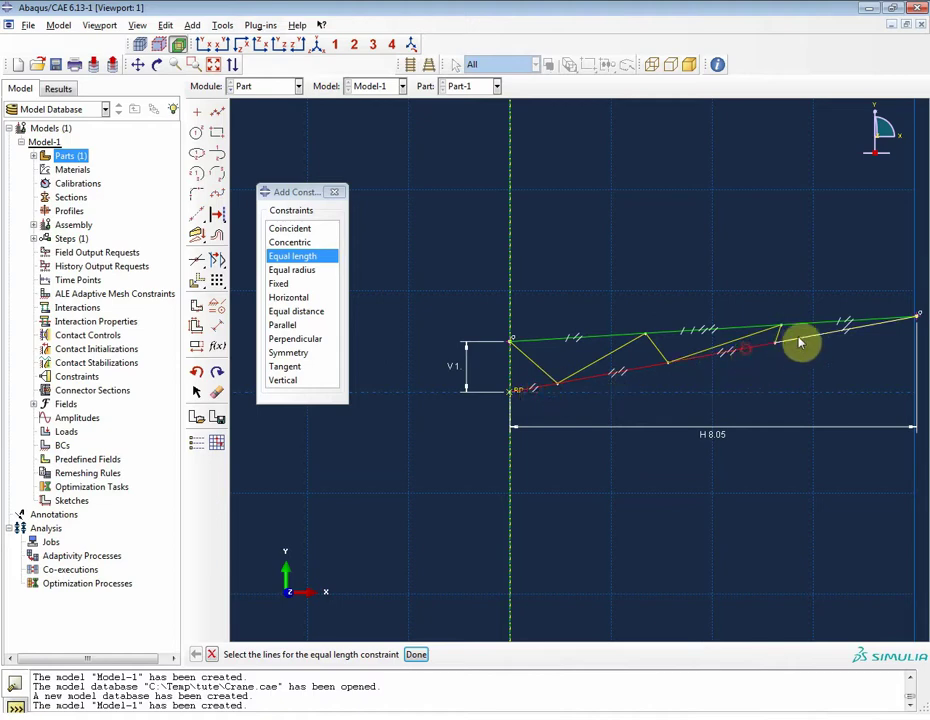
{"action": "middle_click", "coordinate": [659, 438]}
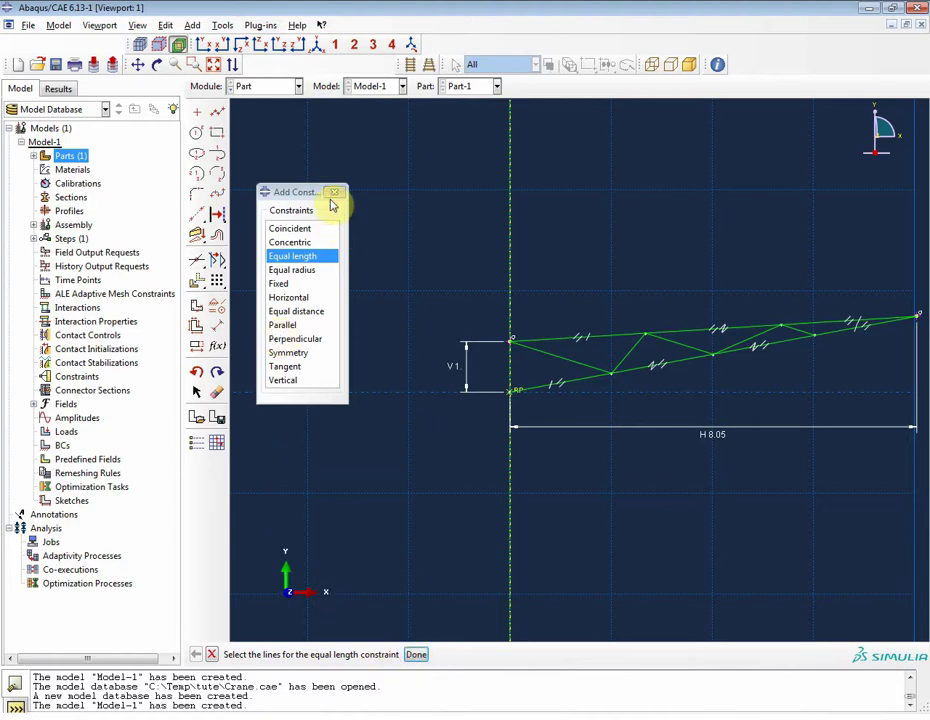
{"action": "left_click", "coordinate": [416, 654]}
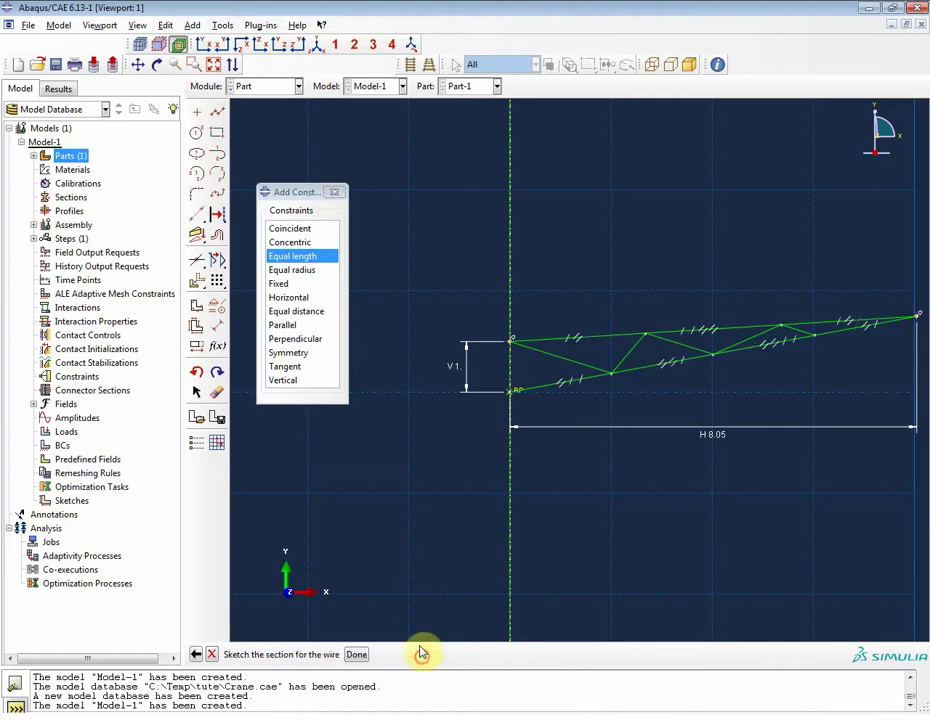
{"action": "left_click", "coordinate": [334, 191]}
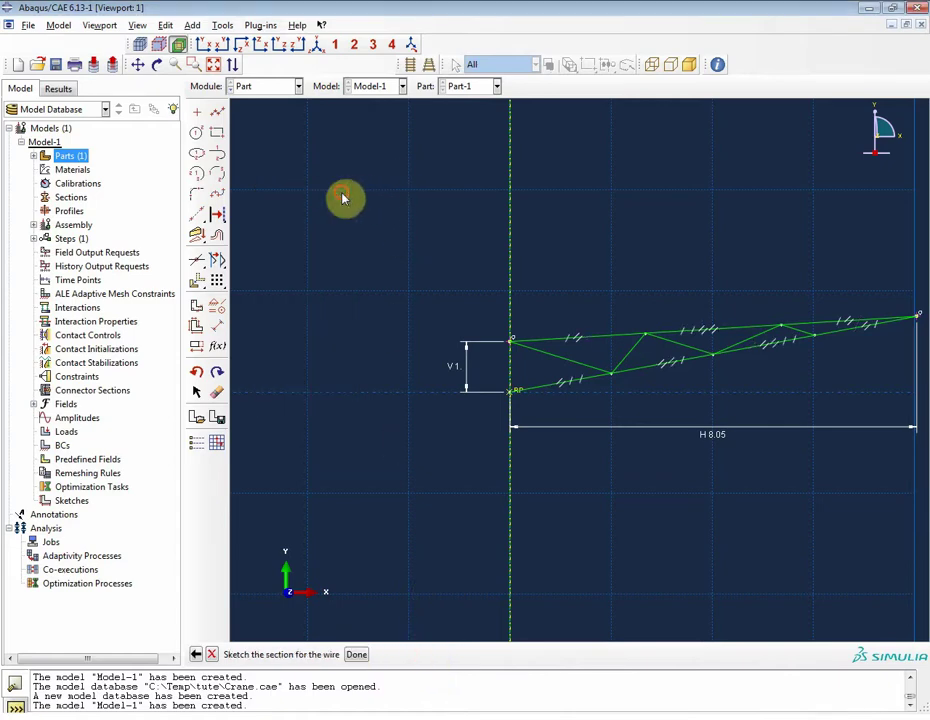
Save the sketch as Truss and complete the planar wire, fitting the part in the viewport.
{"action": "left_click", "coordinate": [218, 420]}
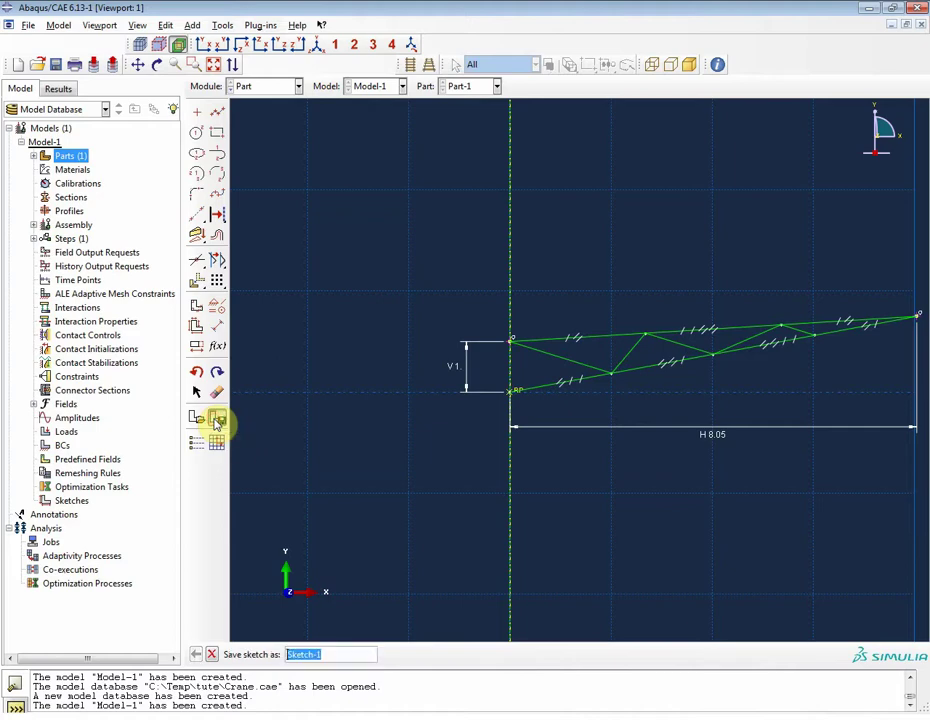
{"action": "type", "text": "Truss"}
{"action": "key", "text": "Return"}
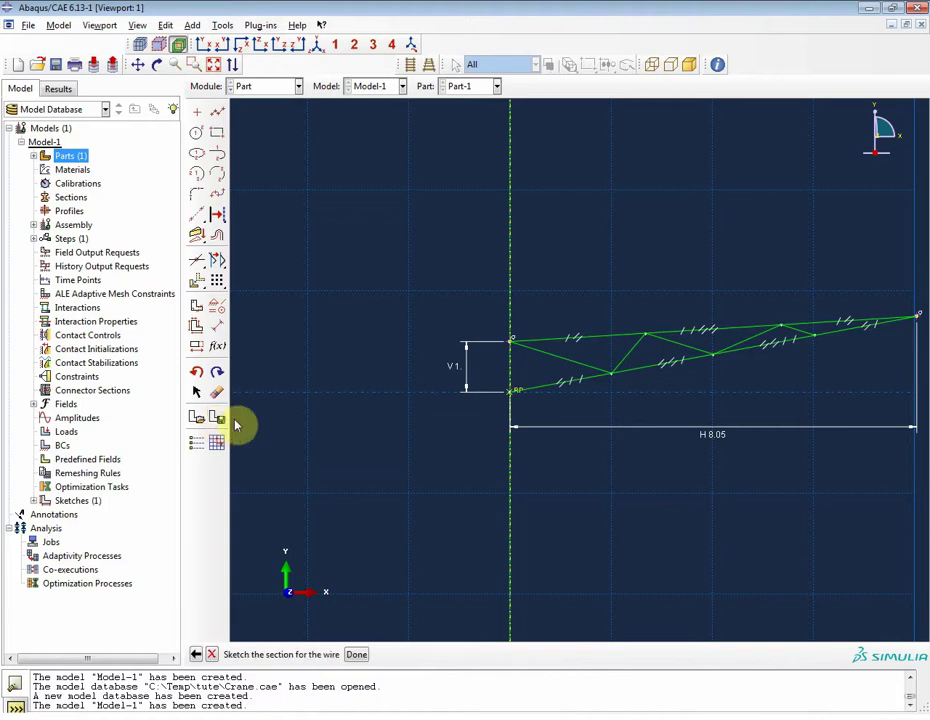
{"action": "left_click", "coordinate": [359, 655]}
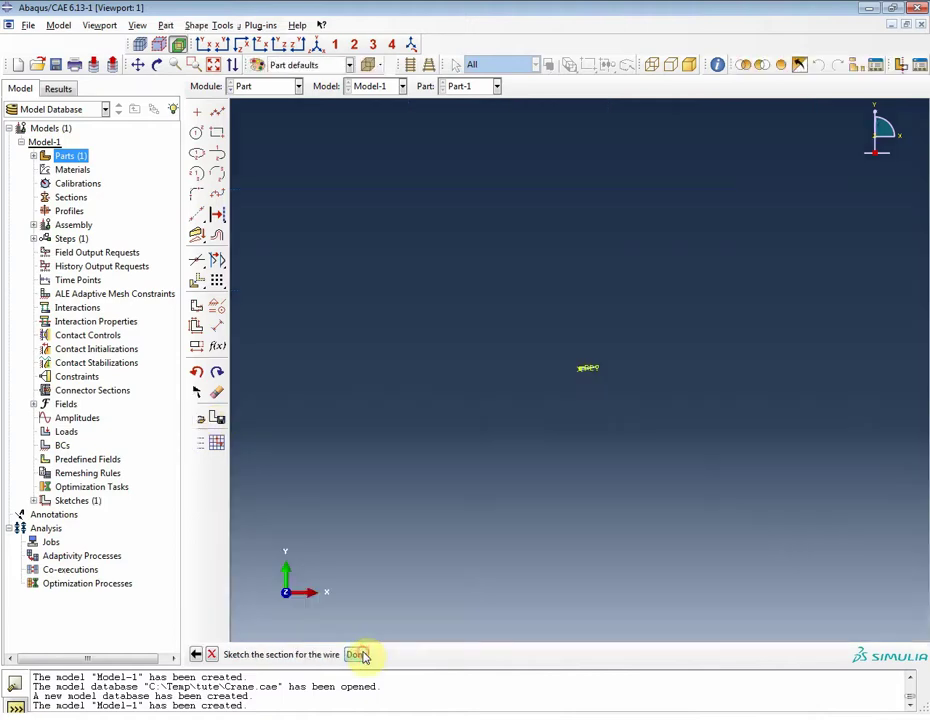
{"action": "left_click", "coordinate": [214, 64]}
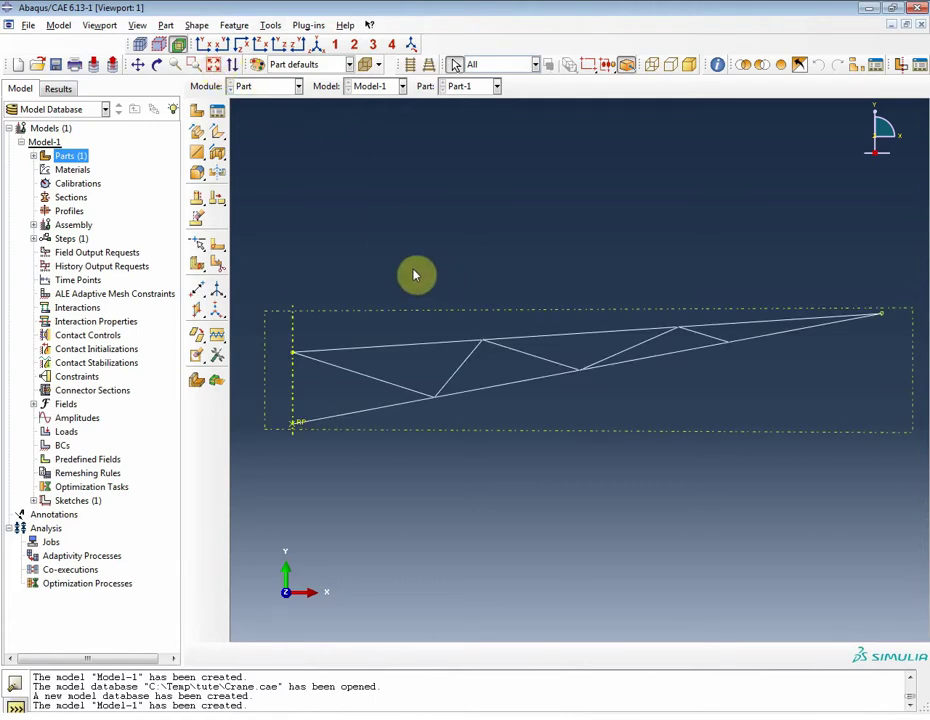
Create a datum point offset 0,0,2 from the reference point at the lower chord's start.
{"action": "left_click", "coordinate": [203, 292]}
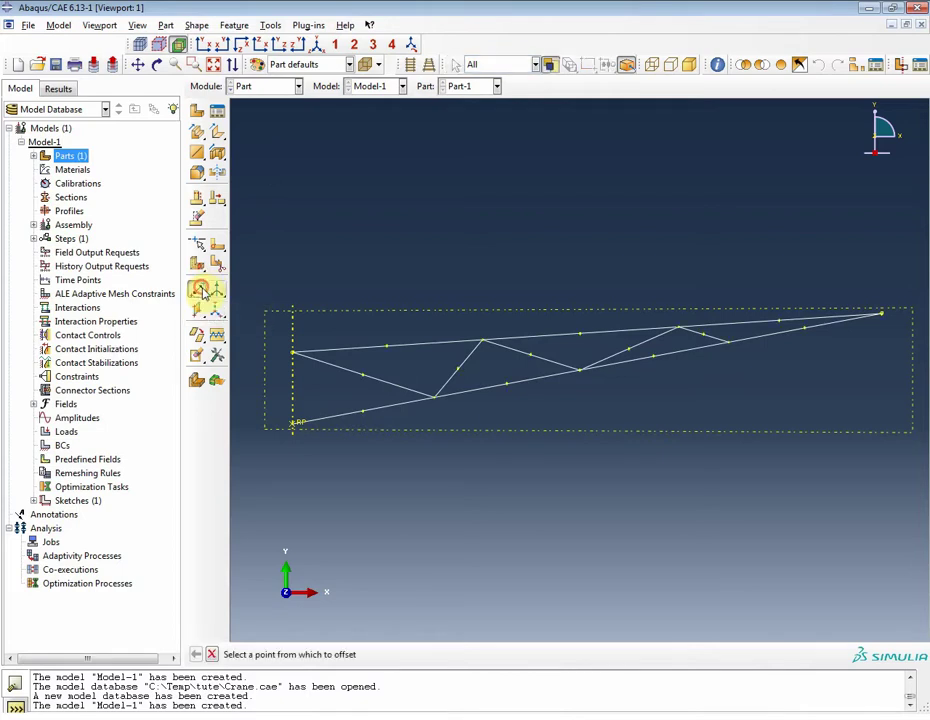
{"action": "left_click", "coordinate": [295, 432]}
{"action": "type", "text": "0,0,2"}
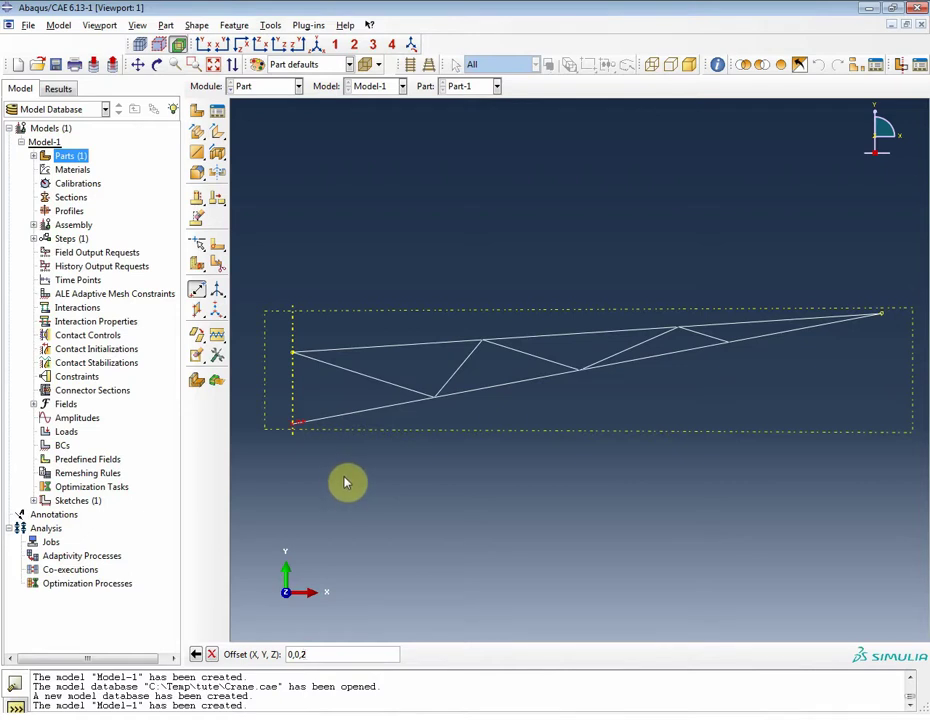
{"action": "key", "text": "Return"}
Create a datum point offset 0,0,2 from the point at the upper chord's wide end.
{"action": "left_click", "coordinate": [294, 353]}
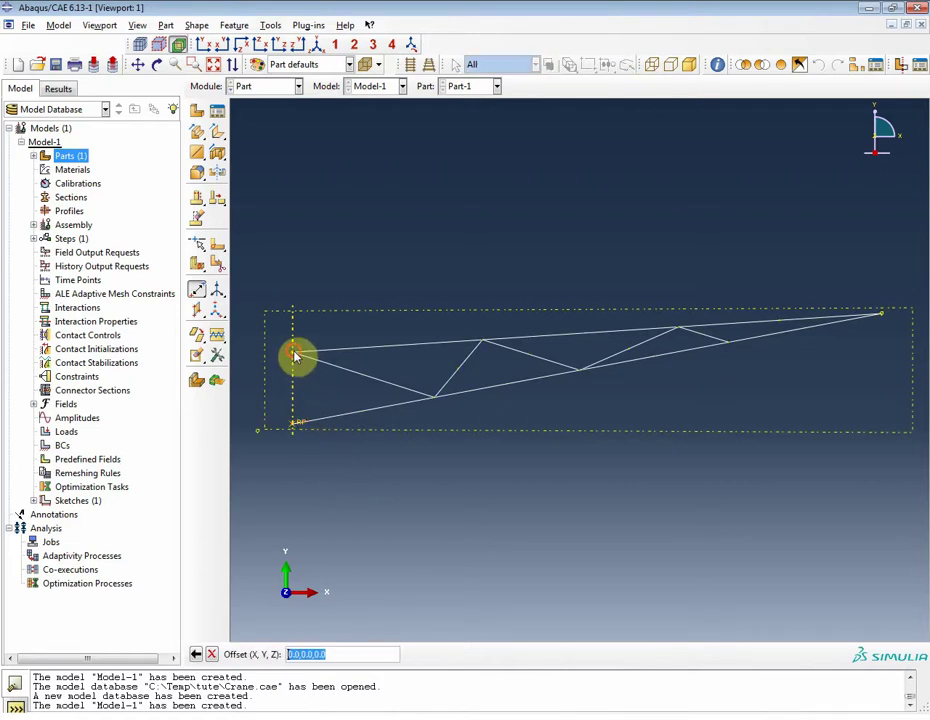
{"action": "type", "text": "0"}
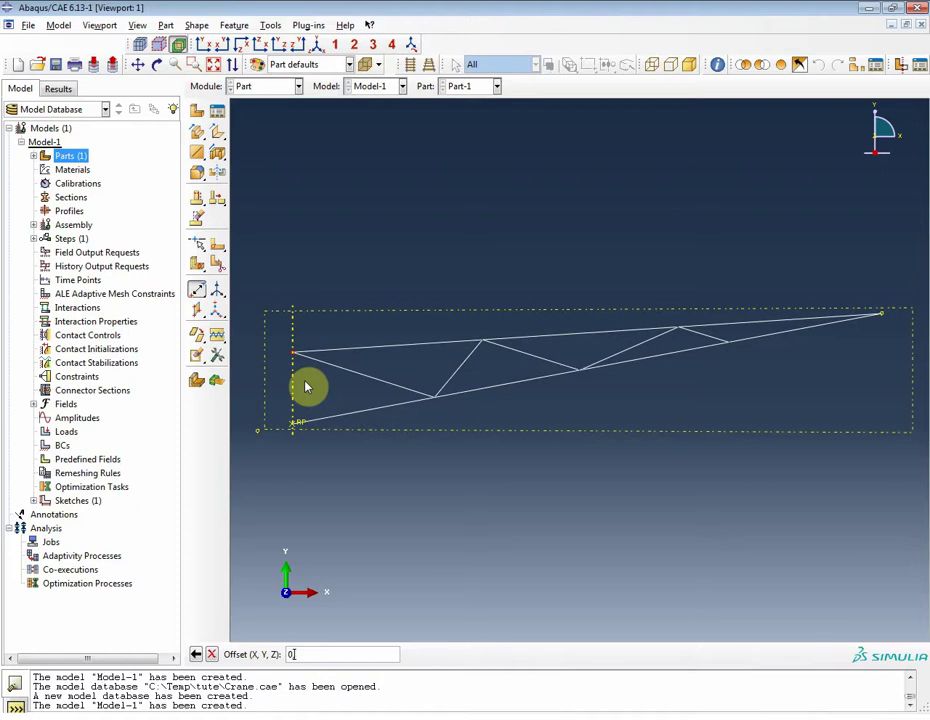
{"action": "type", "text": ",0,2"}
{"action": "key", "text": "Return"}
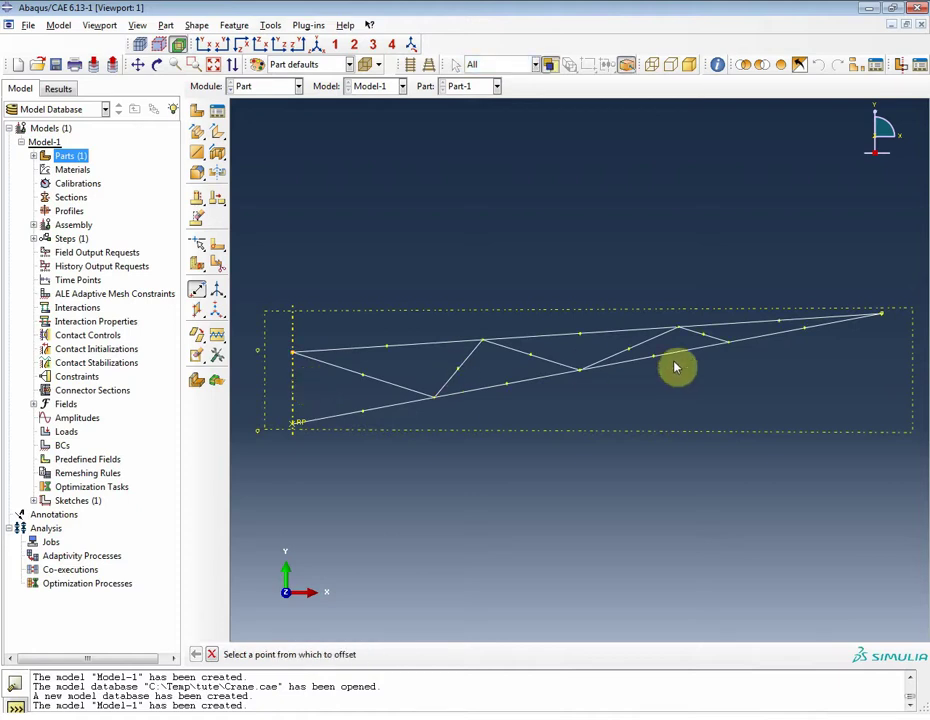
Create a datum point offset 0,0,0.2 from the truss's far tip.
{"action": "left_click", "coordinate": [882, 318]}
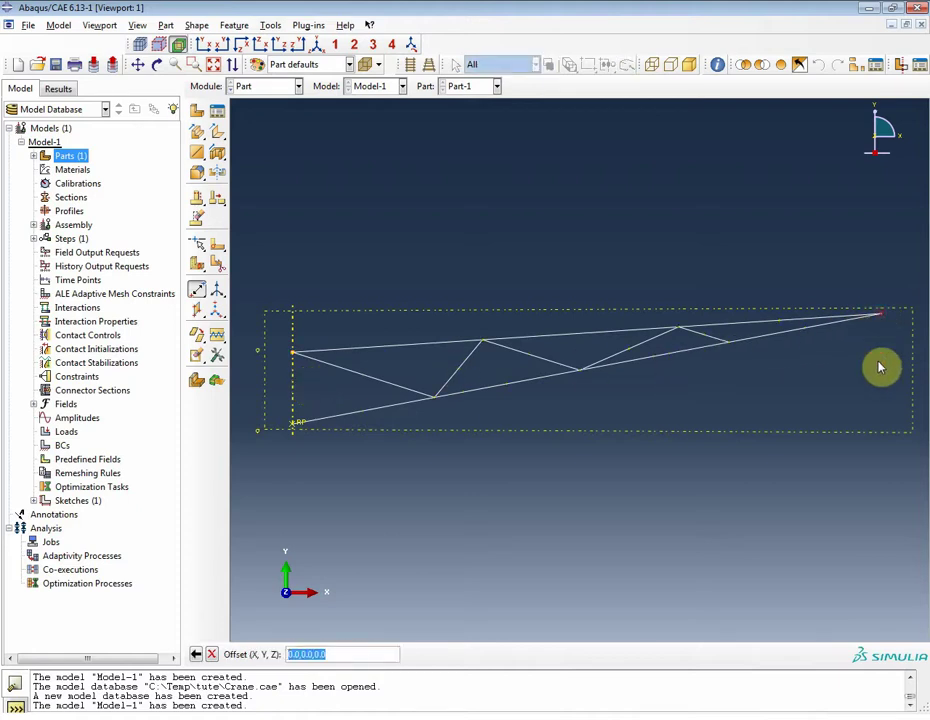
{"action": "type", "text": "0,0,0.2"}
{"action": "key", "text": "Return"}
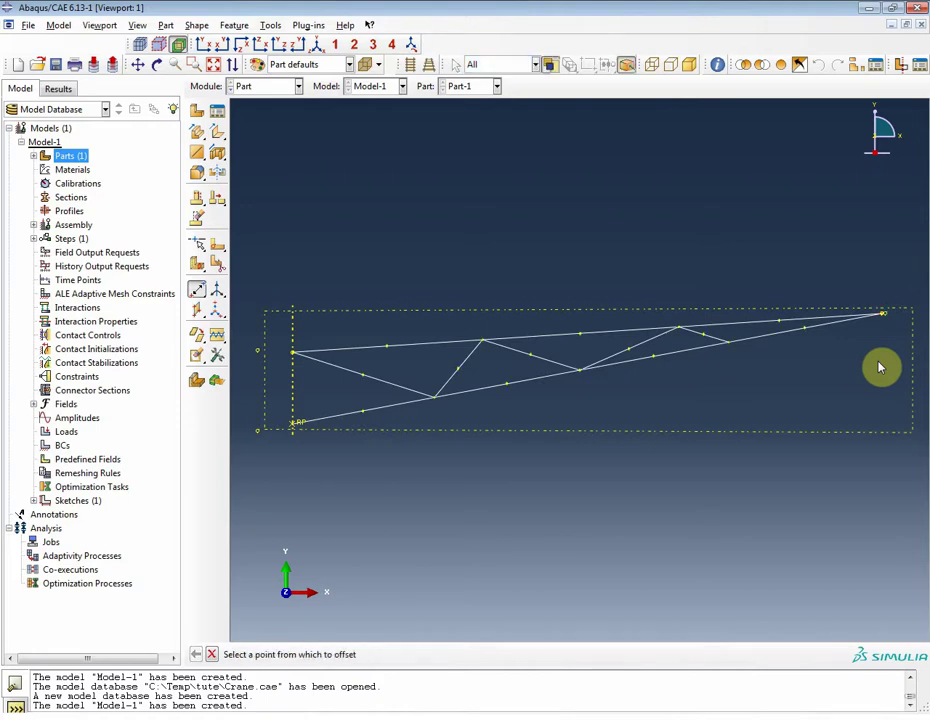
Create a datum plane through the three new offset datum points.
{"action": "left_click_drag", "start_coordinate": [743, 332], "coordinate": [650, 418], "text": "ctrl+alt"}
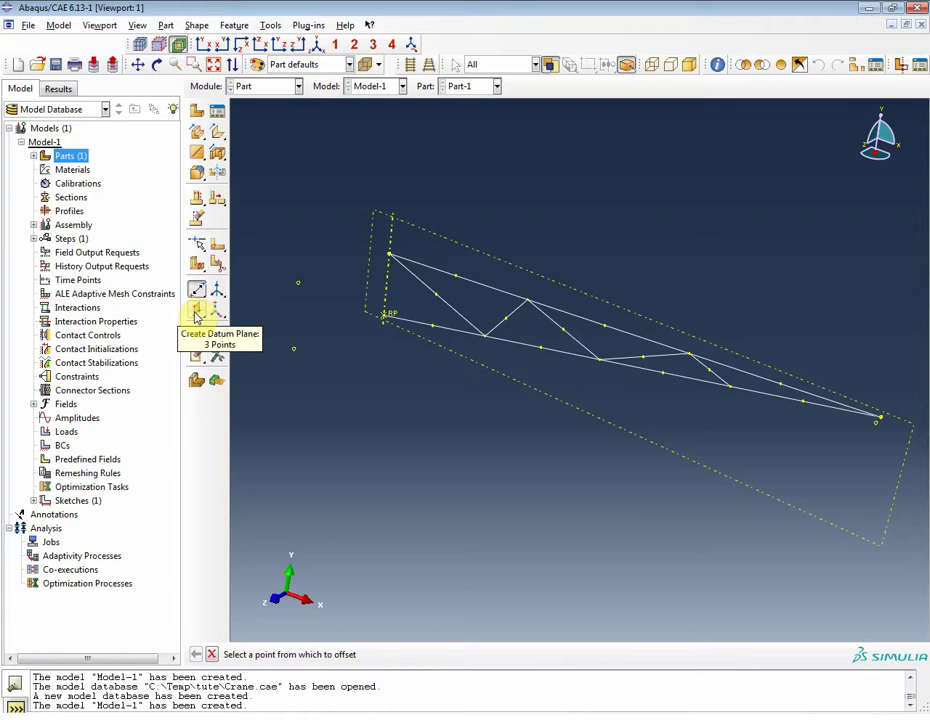
{"action": "left_click", "coordinate": [196, 316]}
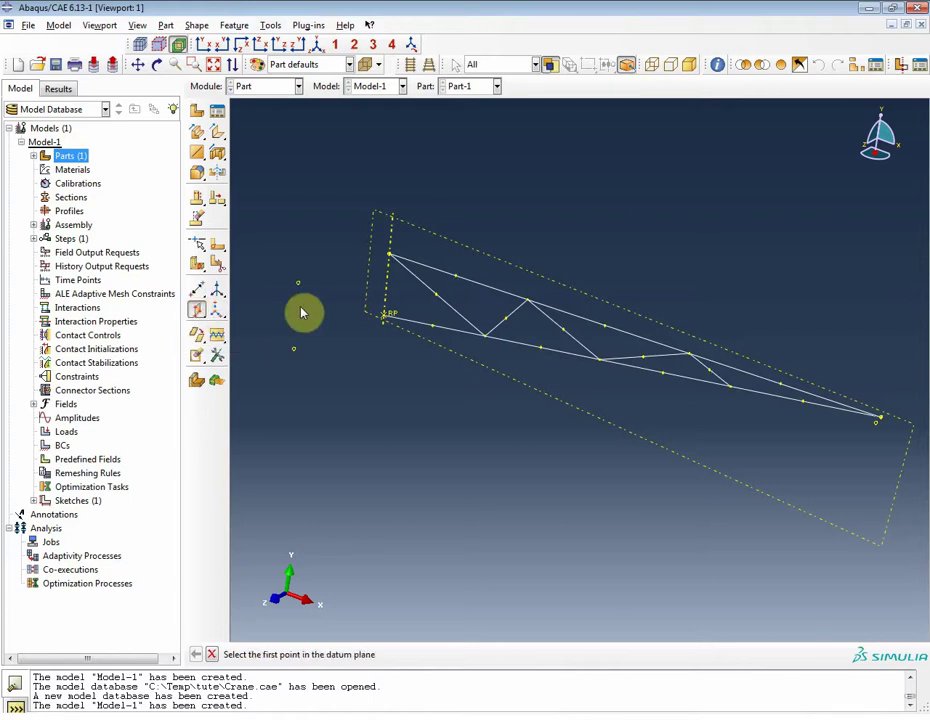
{"action": "left_click", "coordinate": [293, 349]}
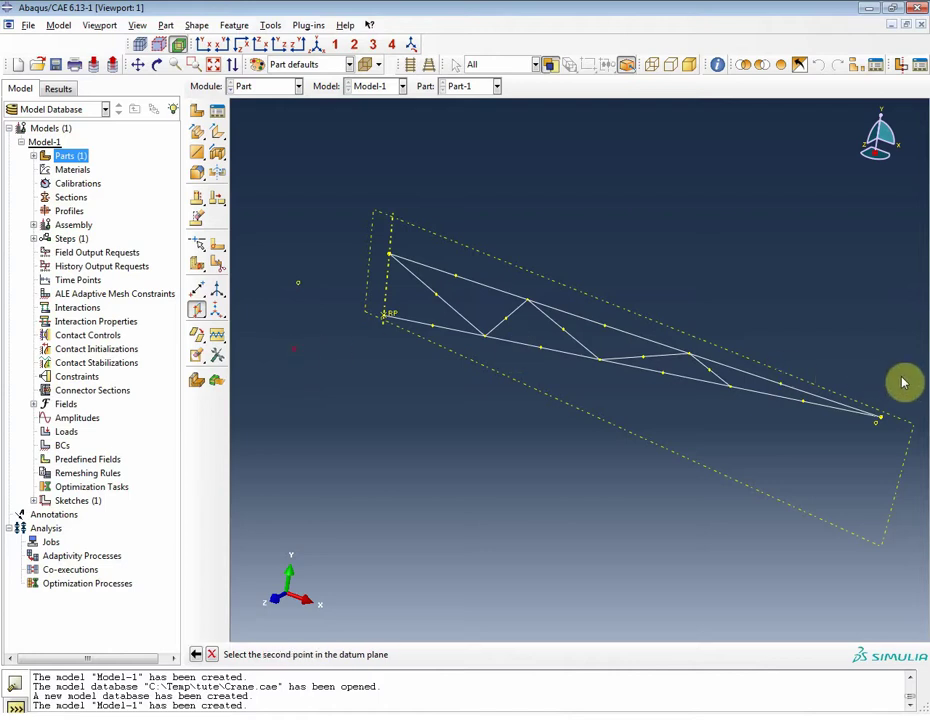
{"action": "left_click", "coordinate": [877, 419]}
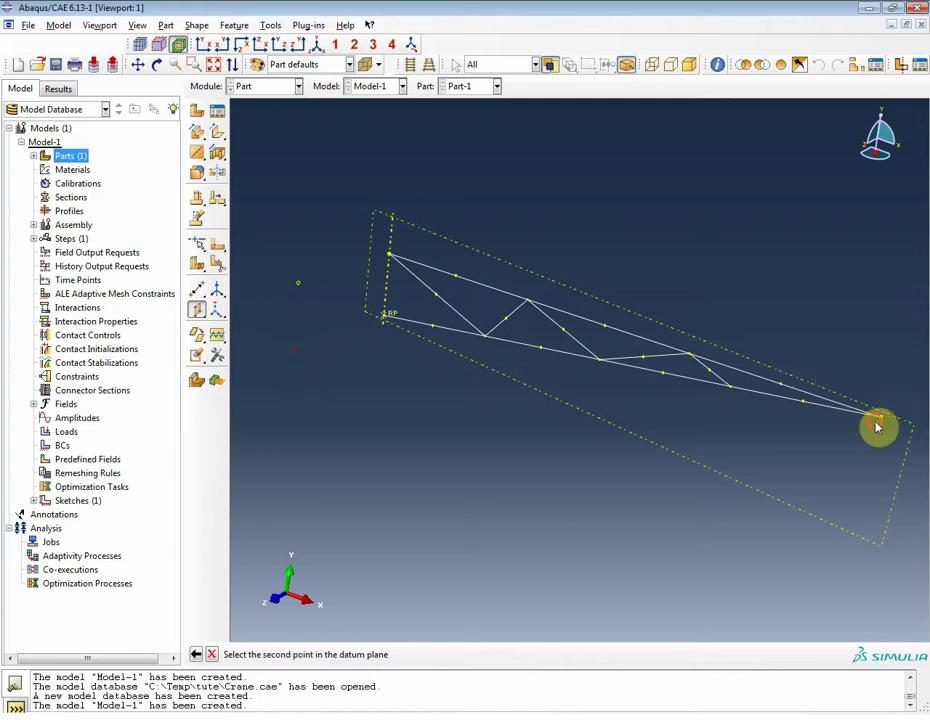
{"action": "left_click", "coordinate": [298, 284]}
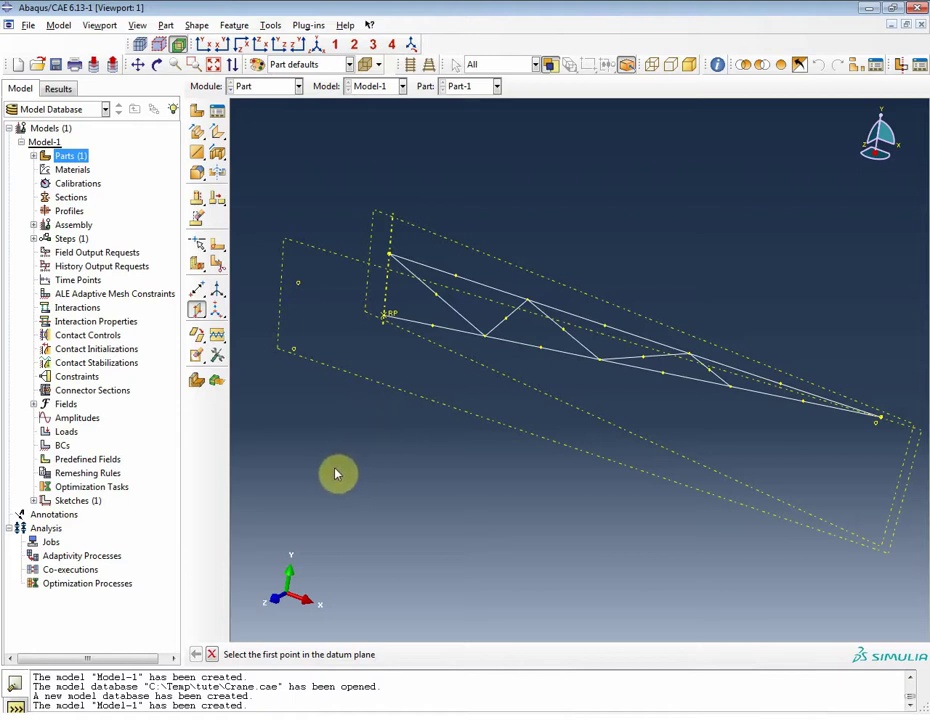
{"action": "key", "text": "Escape"}
Start a planar wire sketch on the new datum plane, orienting the datum axis at the truss's wide end vertical and on the left.
{"action": "left_click", "coordinate": [205, 151]}
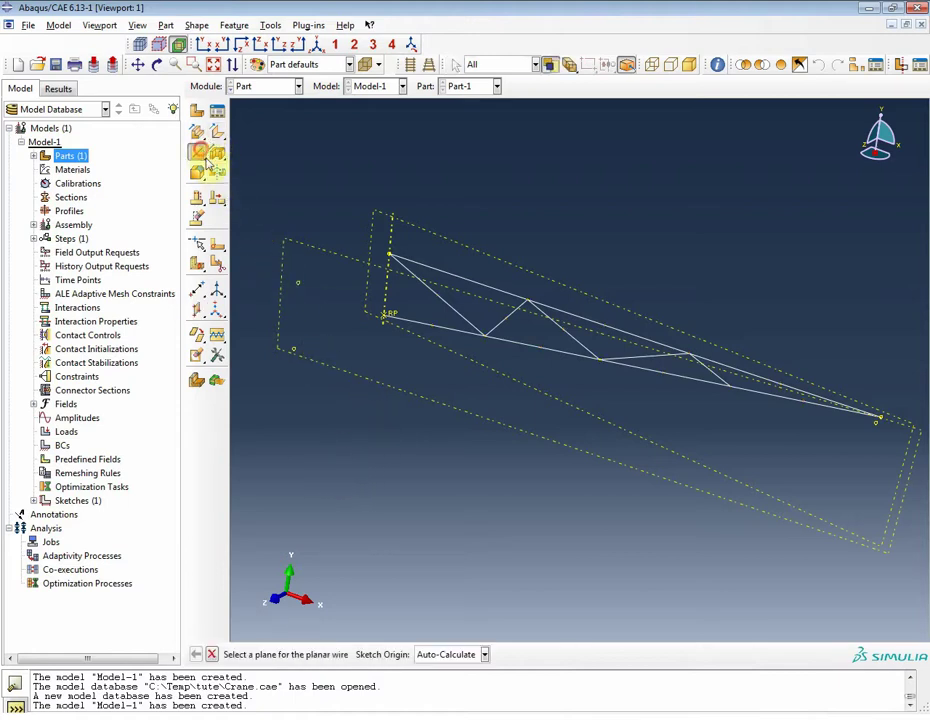
{"action": "left_click", "coordinate": [283, 298]}
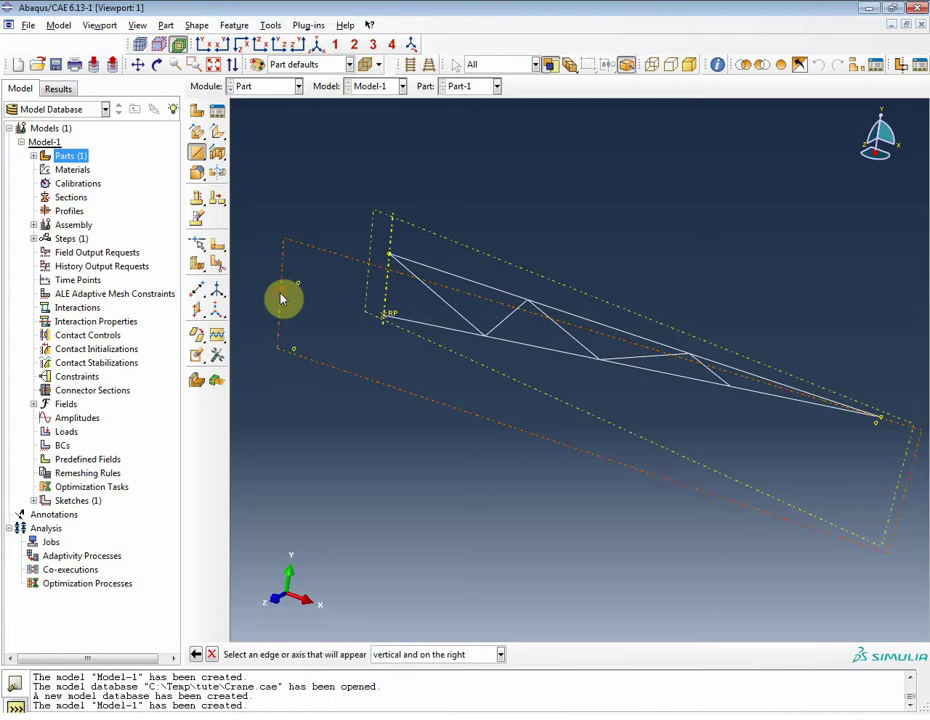
{"action": "left_click", "coordinate": [440, 656]}
{"action": "left_click", "coordinate": [442, 678]}
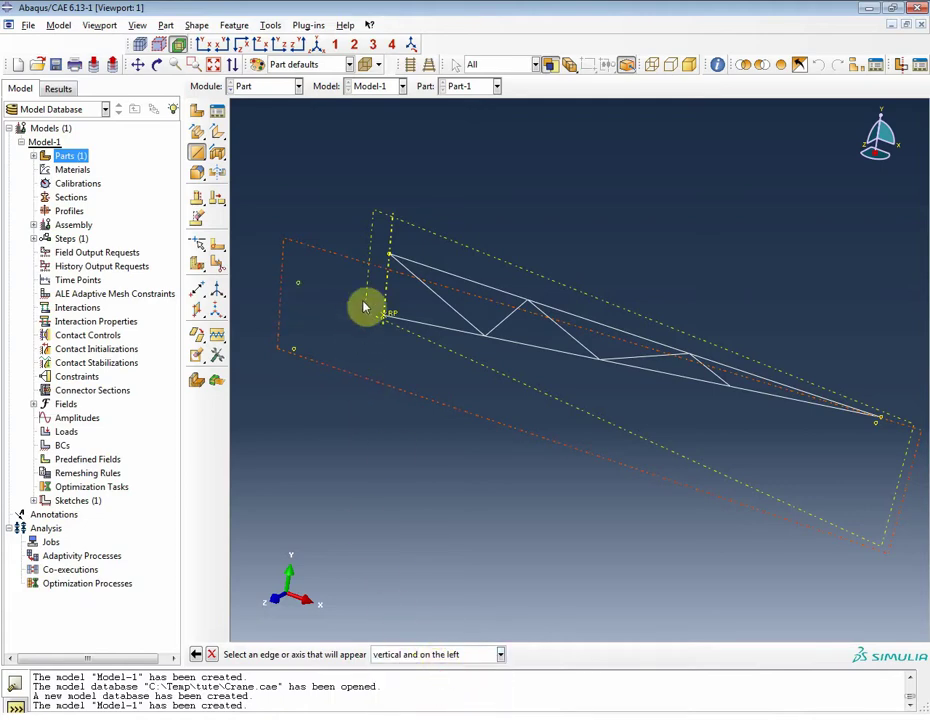
{"action": "left_click", "coordinate": [389, 297]}
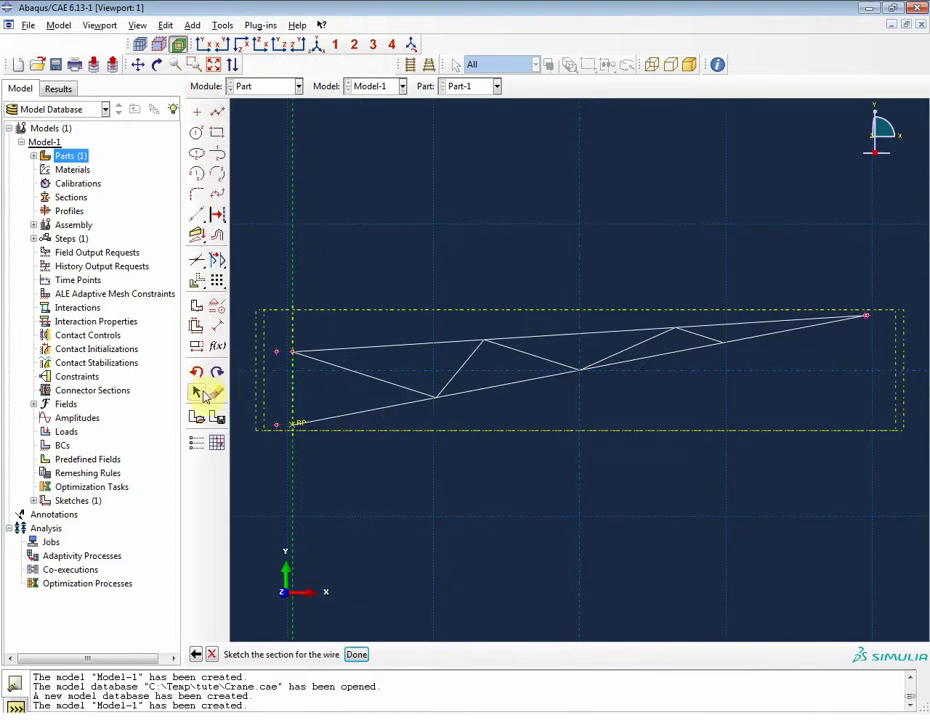
Add the saved Truss sketch and translate it so that its tip coincides with the offset datum point at the narrow end.
{"action": "left_click", "coordinate": [198, 421]}
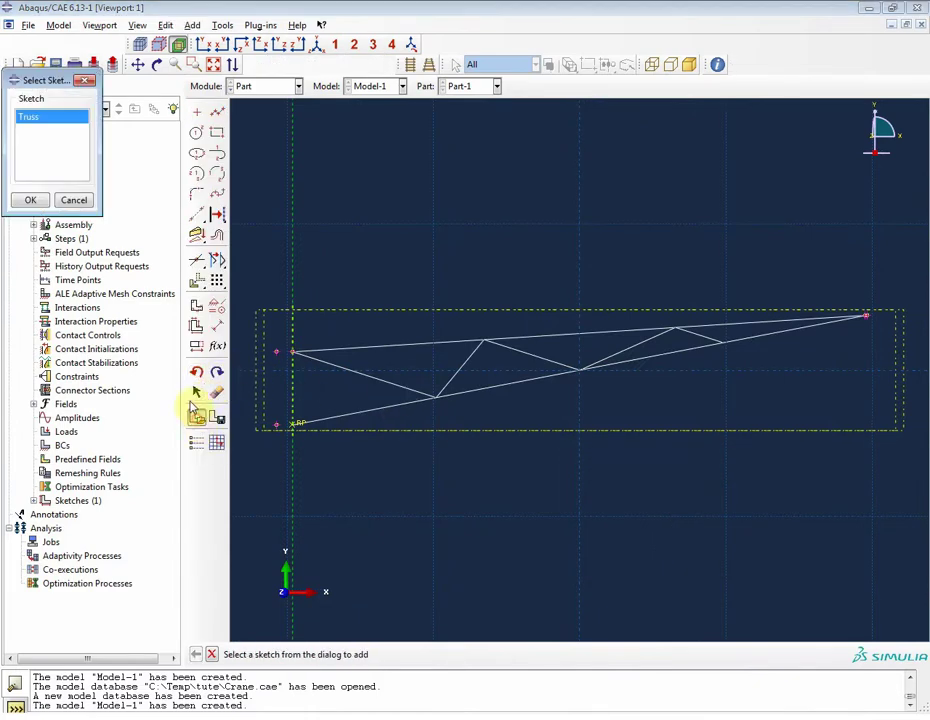
{"action": "left_click", "coordinate": [28, 199]}
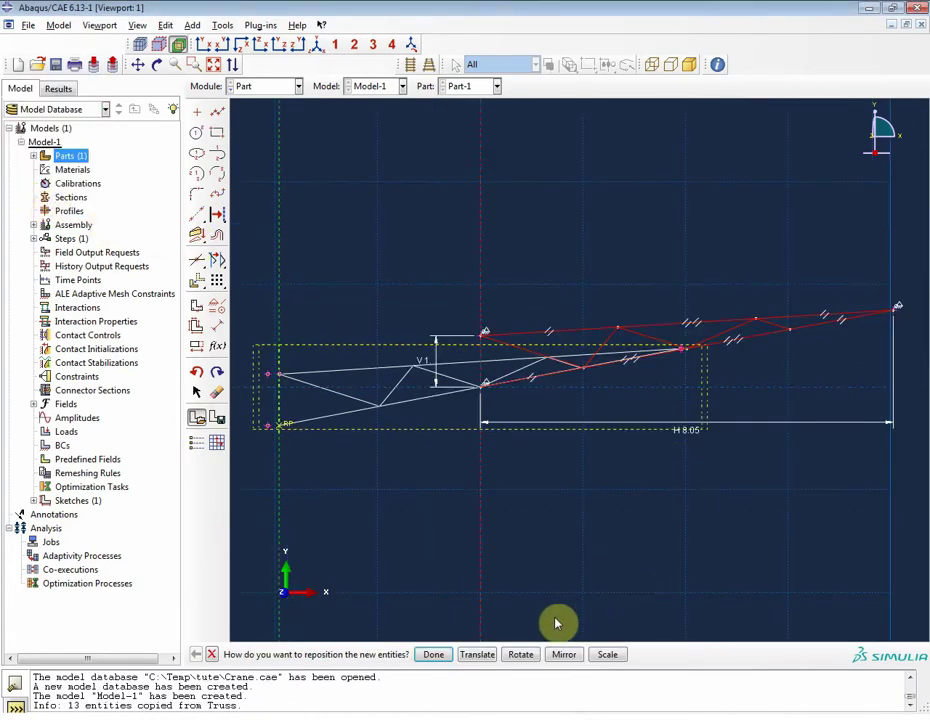
{"action": "left_click", "coordinate": [479, 654]}
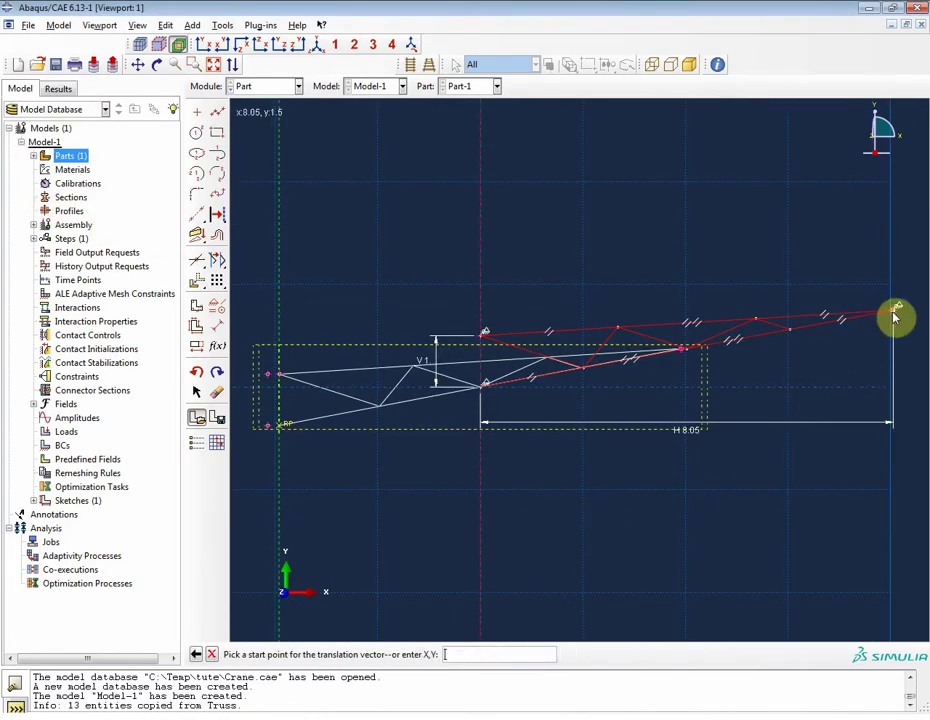
{"action": "left_click", "coordinate": [896, 311]}
{"action": "scroll", "coordinate": [690, 351], "scroll_direction": "up", "scroll_amount": 5}
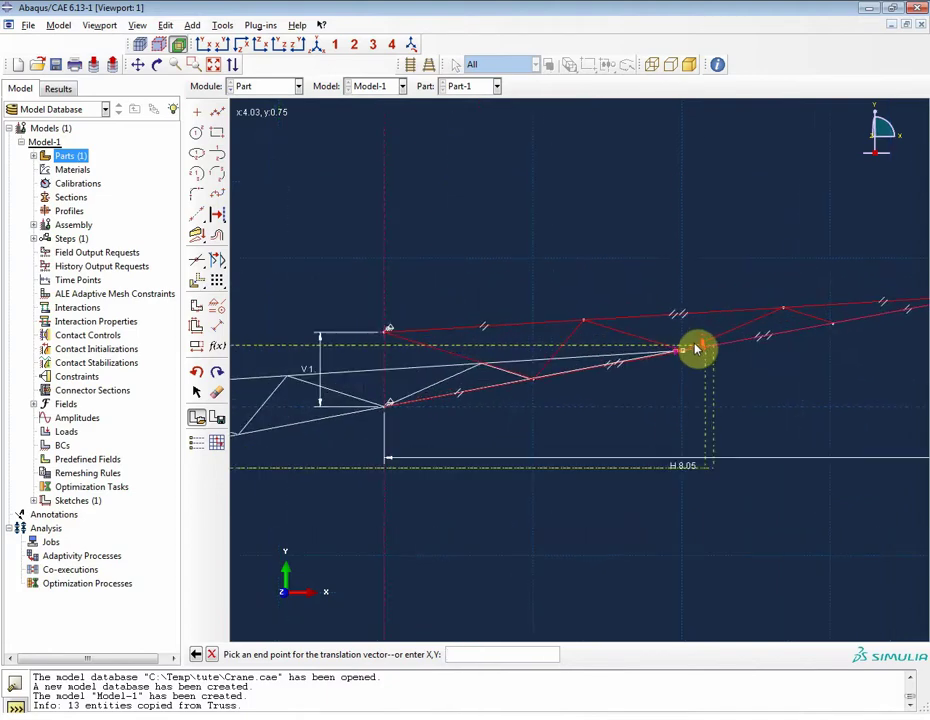
{"action": "scroll", "coordinate": [668, 376], "scroll_direction": "up", "scroll_amount": 4}
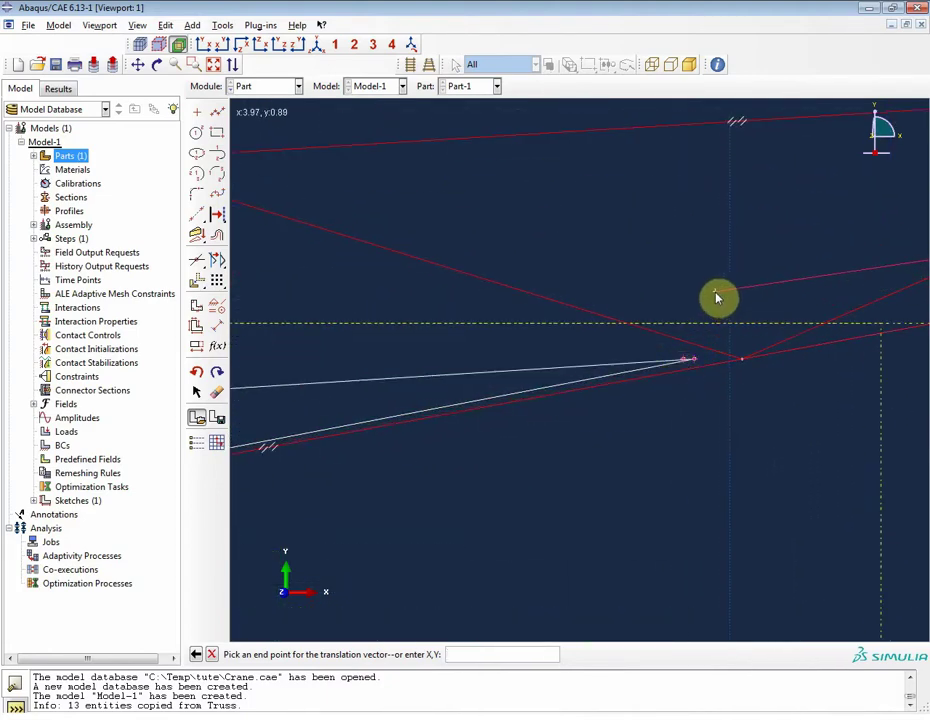
{"action": "left_click_drag", "start_coordinate": [716, 299], "coordinate": [691, 378], "text": "ctrl+alt"}
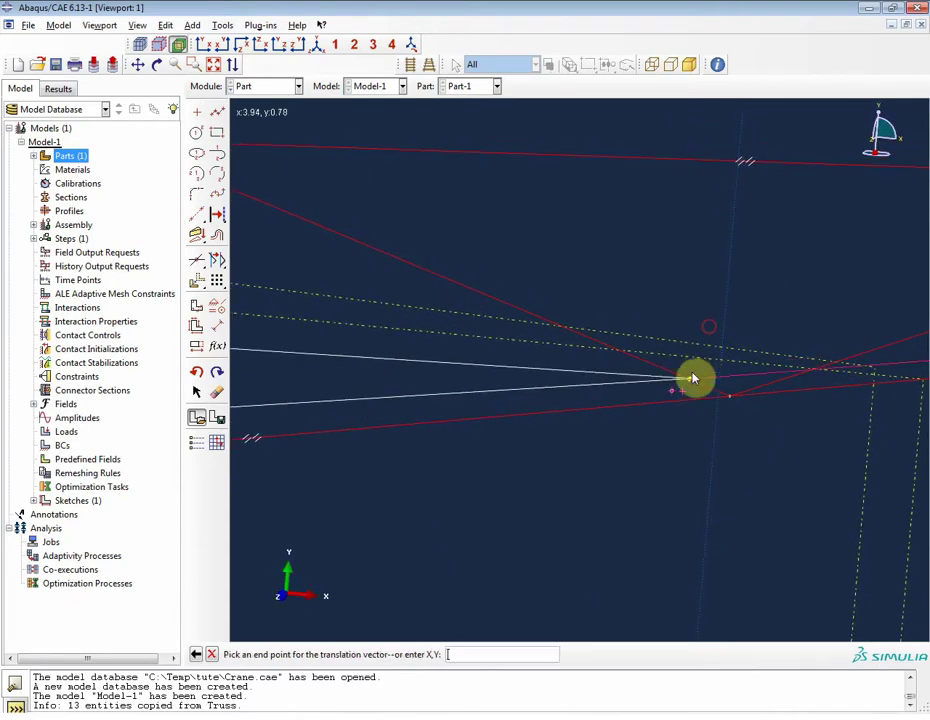
{"action": "left_click", "coordinate": [674, 388]}
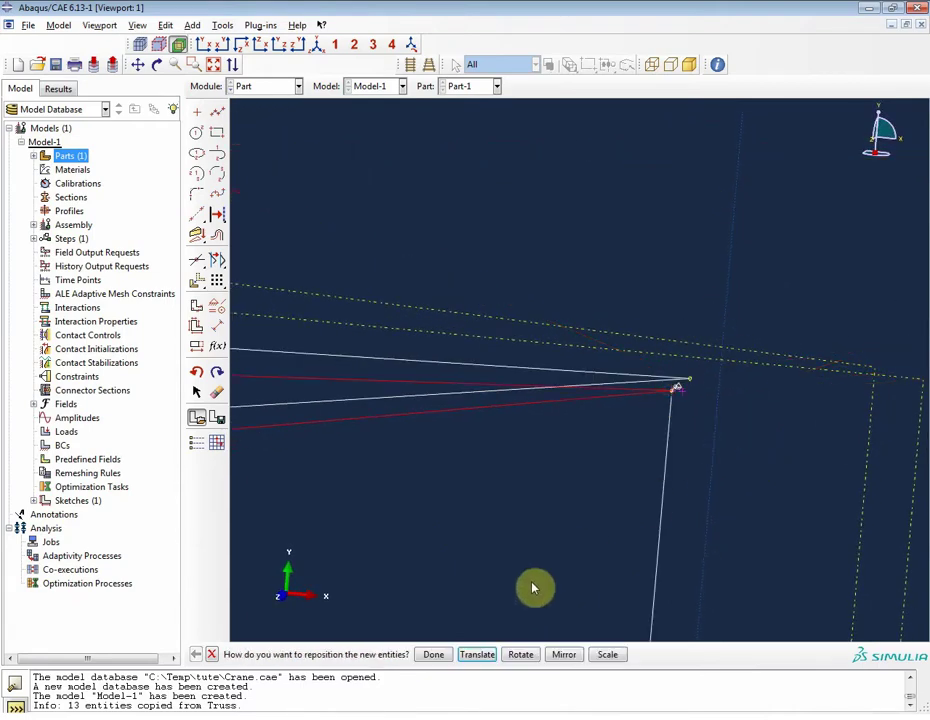
{"action": "left_click", "coordinate": [434, 655]}
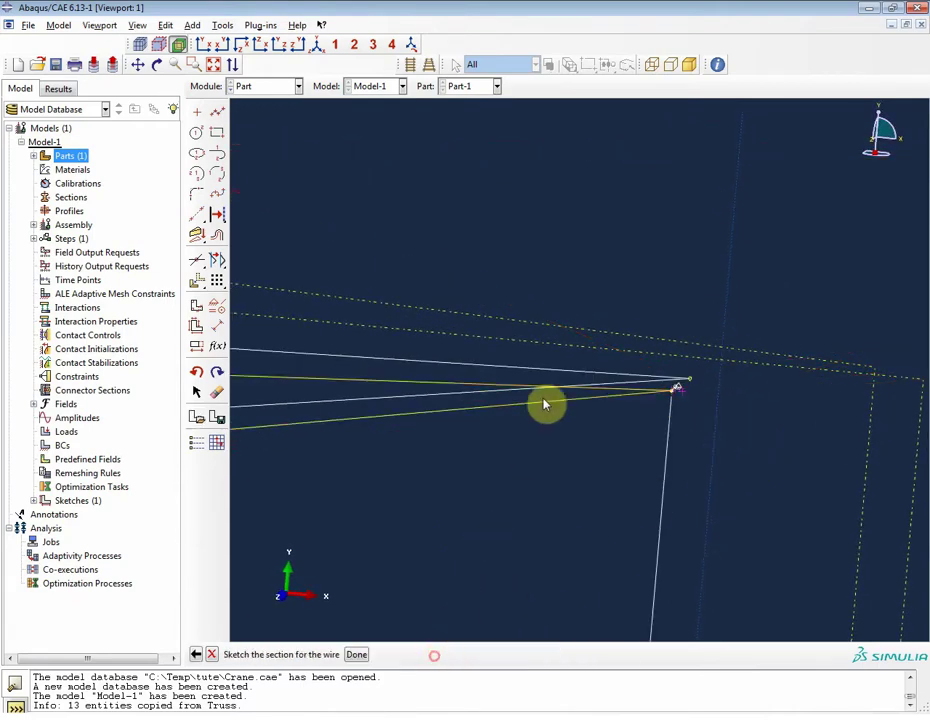
Check the alignment of the second truss with the whole model in view and finish the planar wire sketch.
{"action": "left_click", "coordinate": [212, 63]}
{"action": "mouse_move", "coordinate": [482, 232]}
{"action": "left_mouse_down", "text": "ctrl+alt"}
{"action": "mouse_move", "coordinate": [540, 284]}
{"action": "mouse_move", "coordinate": [538, 365]}
{"action": "mouse_move", "coordinate": [660, 345]}
{"action": "mouse_move", "coordinate": [689, 460]}
{"action": "mouse_move", "coordinate": [652, 316]}
{"action": "mouse_move", "coordinate": [511, 181]}
{"action": "mouse_move", "coordinate": [521, 214]}
{"action": "mouse_move", "coordinate": [550, 240]}
{"action": "left_mouse_up", "text": "ctrl+alt"}
{"action": "key", "text": "Escape"}
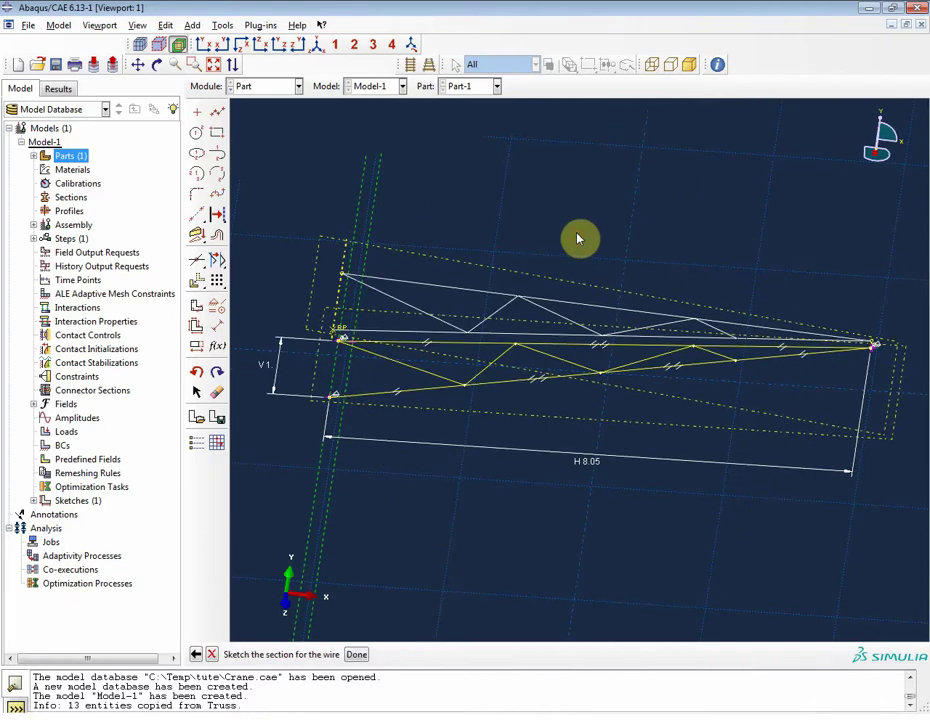
{"action": "left_click", "coordinate": [356, 654]}
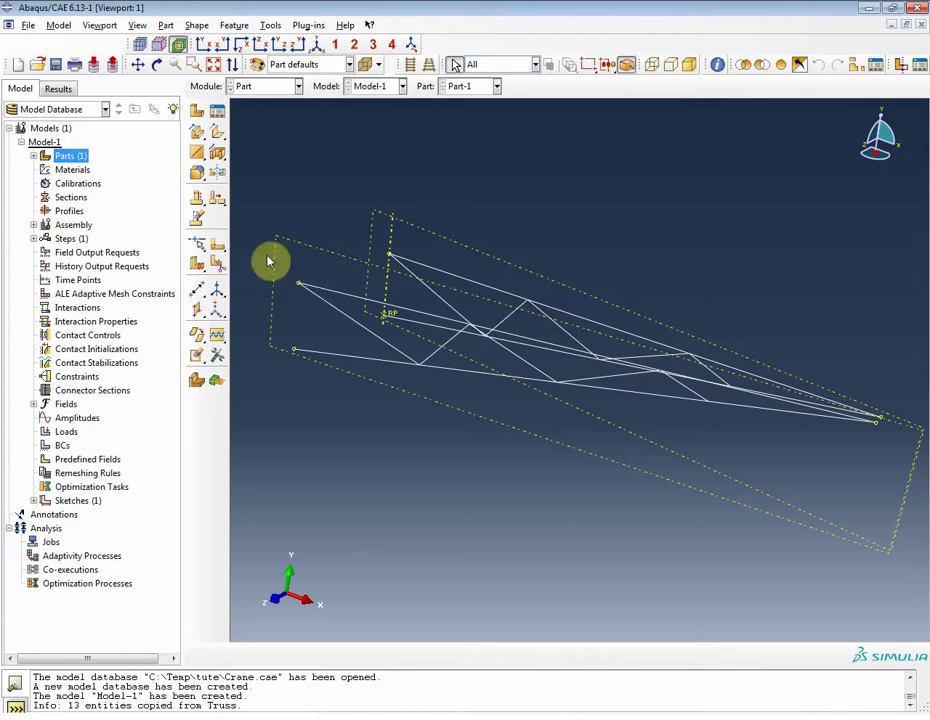
Rename the part Part-1 as Truss.
{"action": "left_click", "coordinate": [33, 157]}
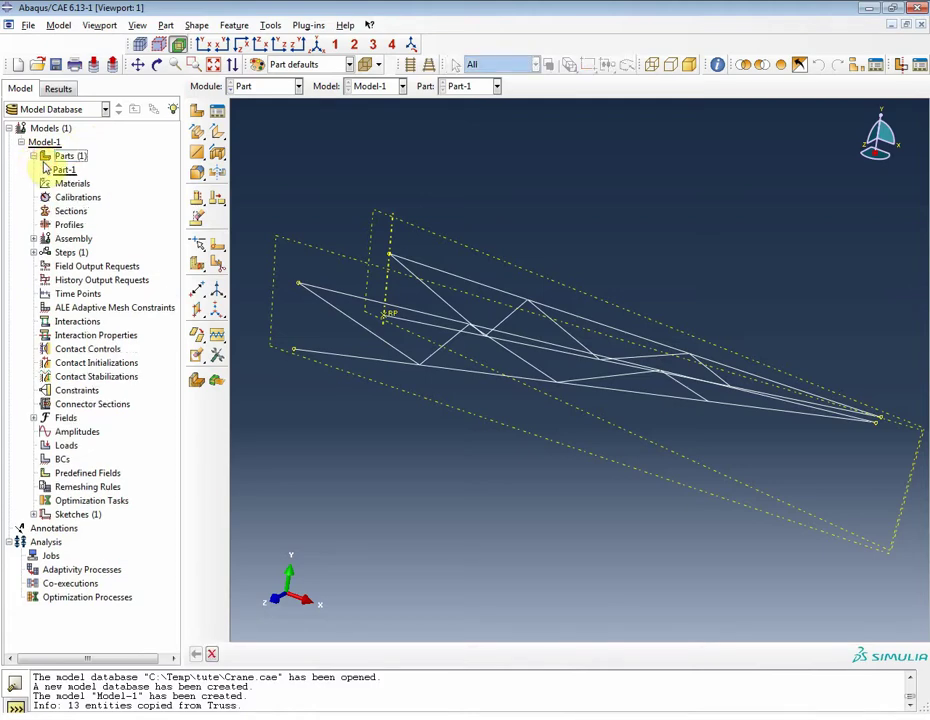
{"action": "left_click", "coordinate": [45, 170]}
{"action": "left_click", "coordinate": [62, 171]}
{"action": "right_click", "coordinate": [60, 175]}
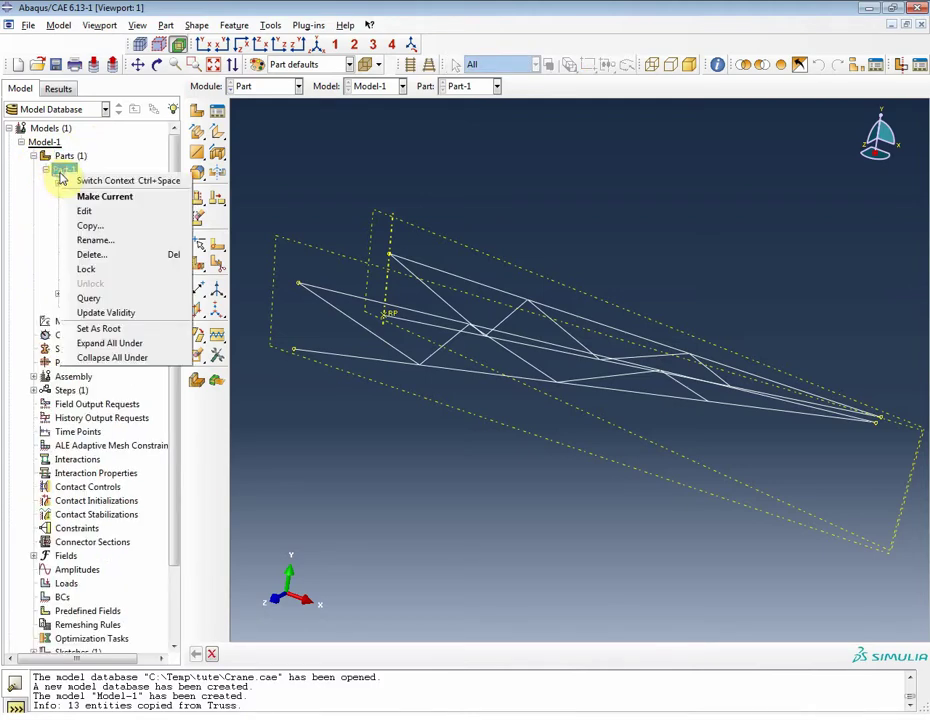
{"action": "left_click", "coordinate": [96, 240]}
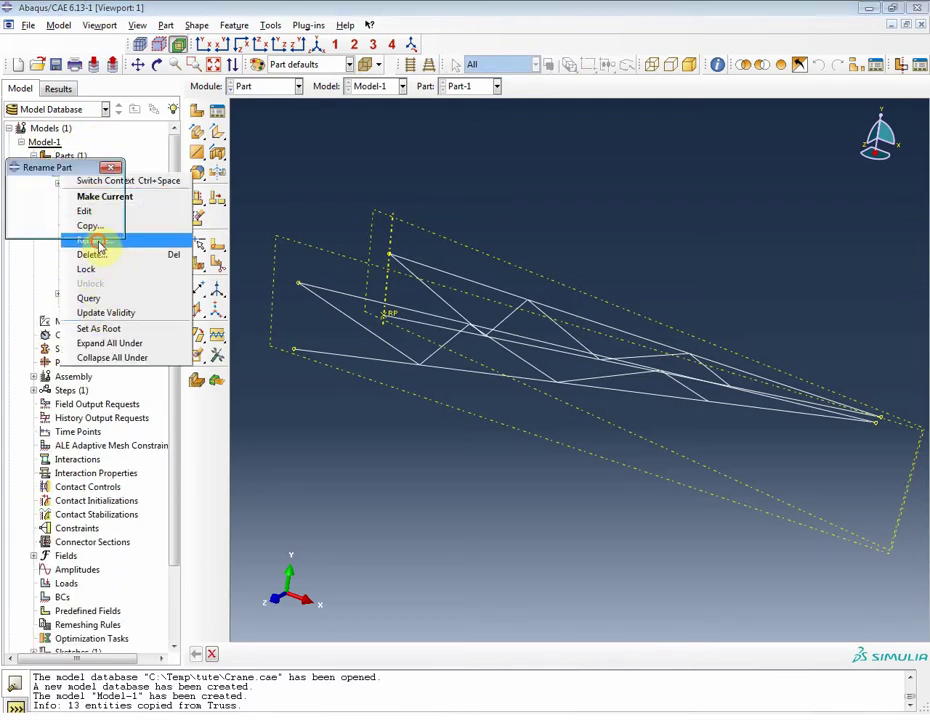
{"action": "type", "text": "Truss"}
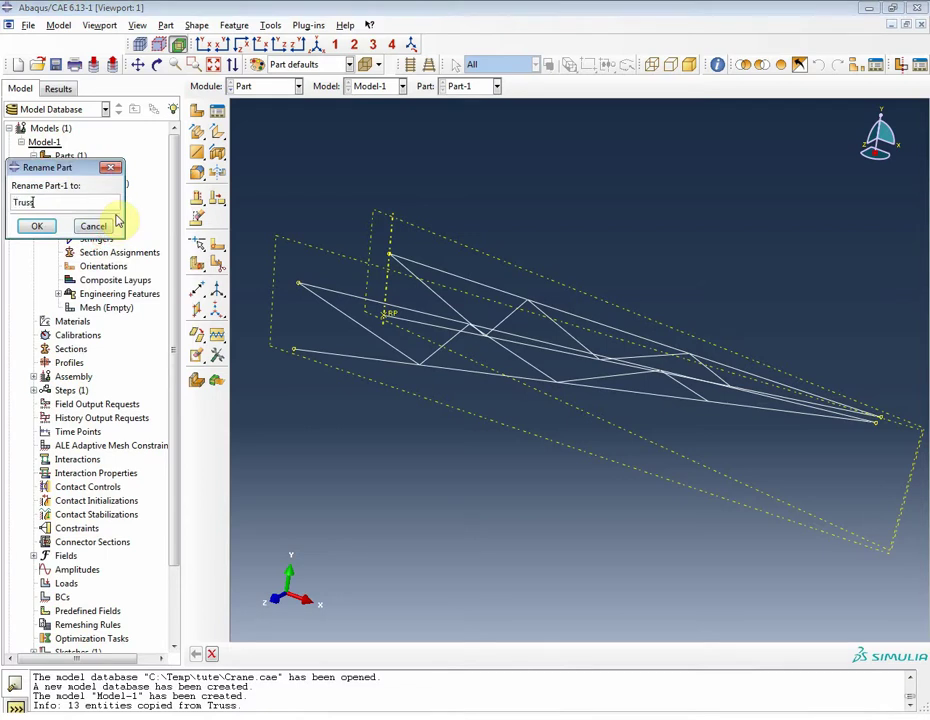
{"action": "key", "text": "Return"}
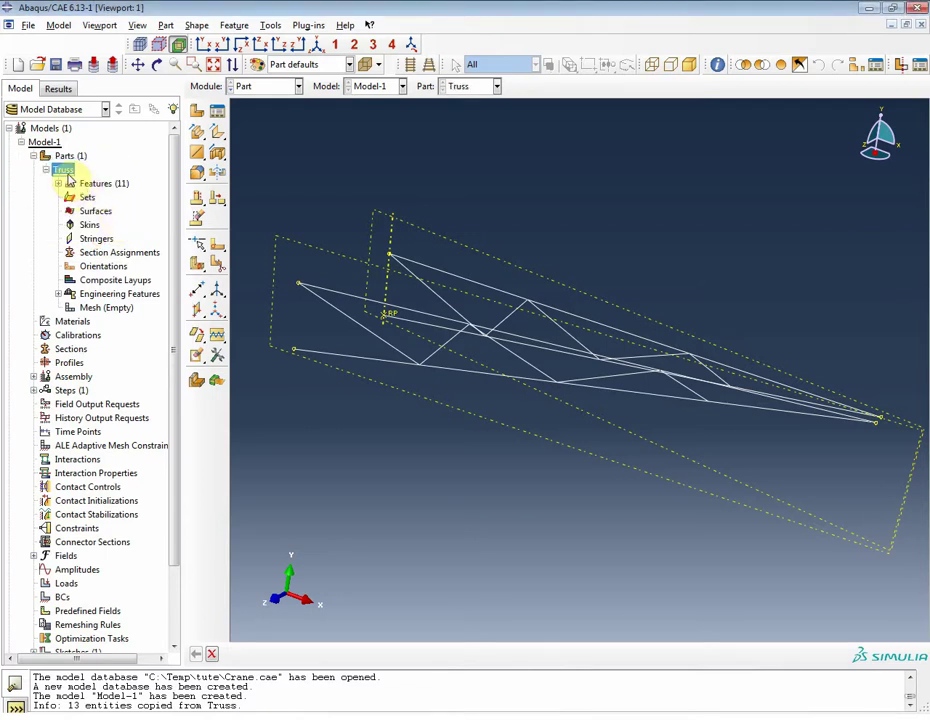
Copy the Truss part to a new part named Truss-All and show only the copy's contents in the model tree.
{"action": "right_click", "coordinate": [65, 174]}
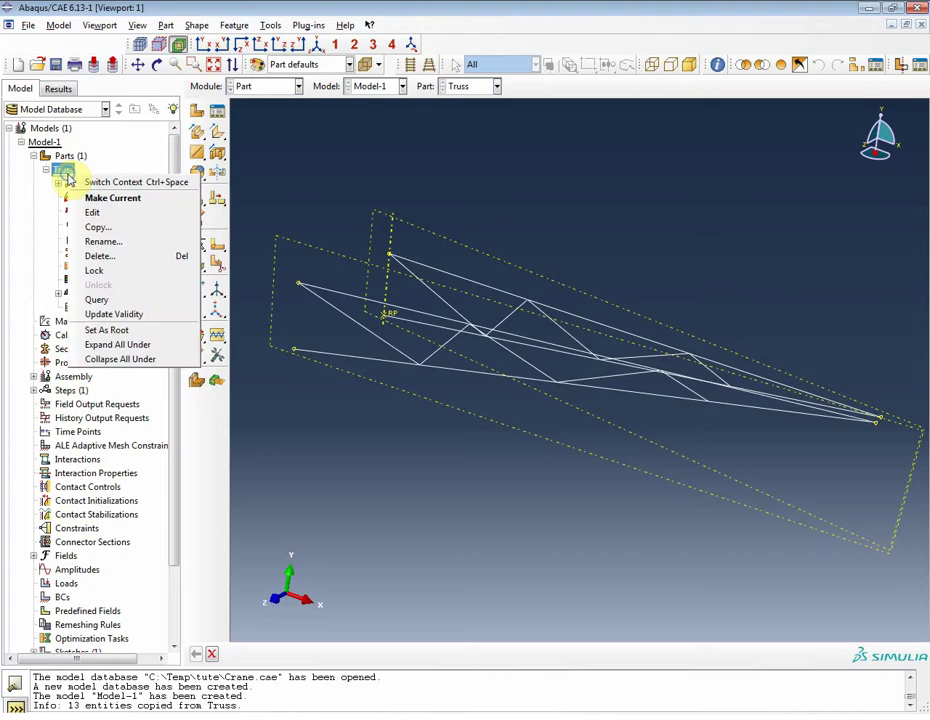
{"action": "left_click", "coordinate": [97, 227]}
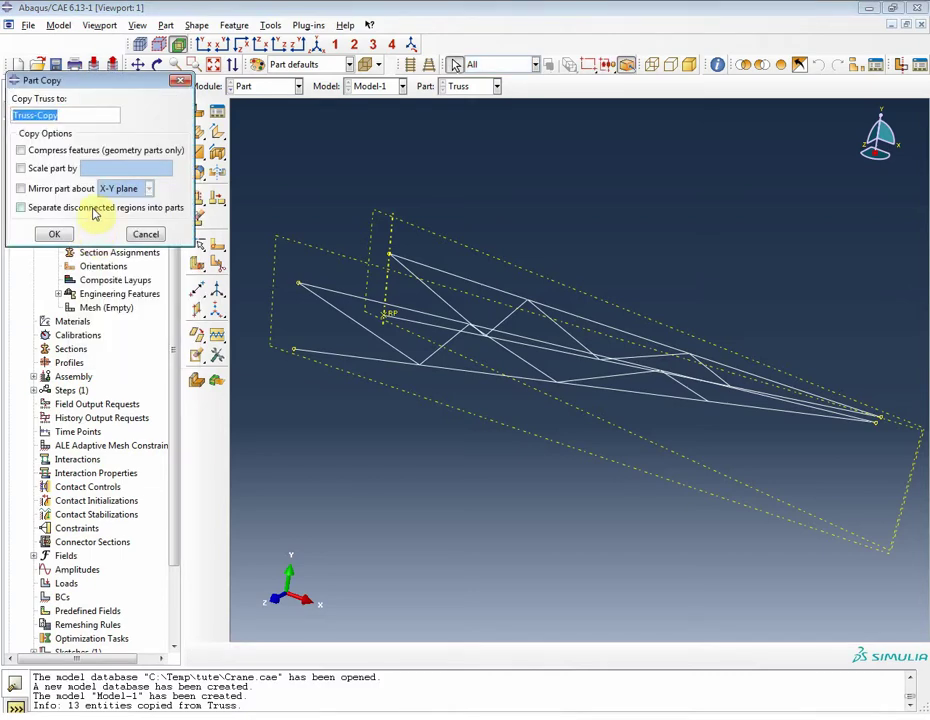
{"action": "type", "text": "Truss-All"}
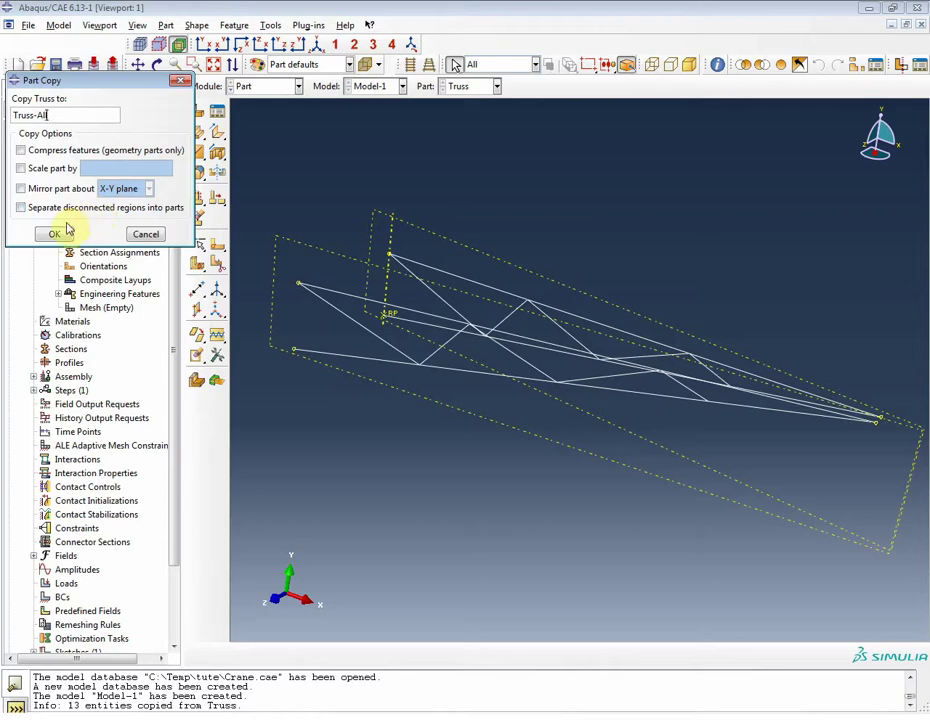
{"action": "left_click", "coordinate": [58, 233]}
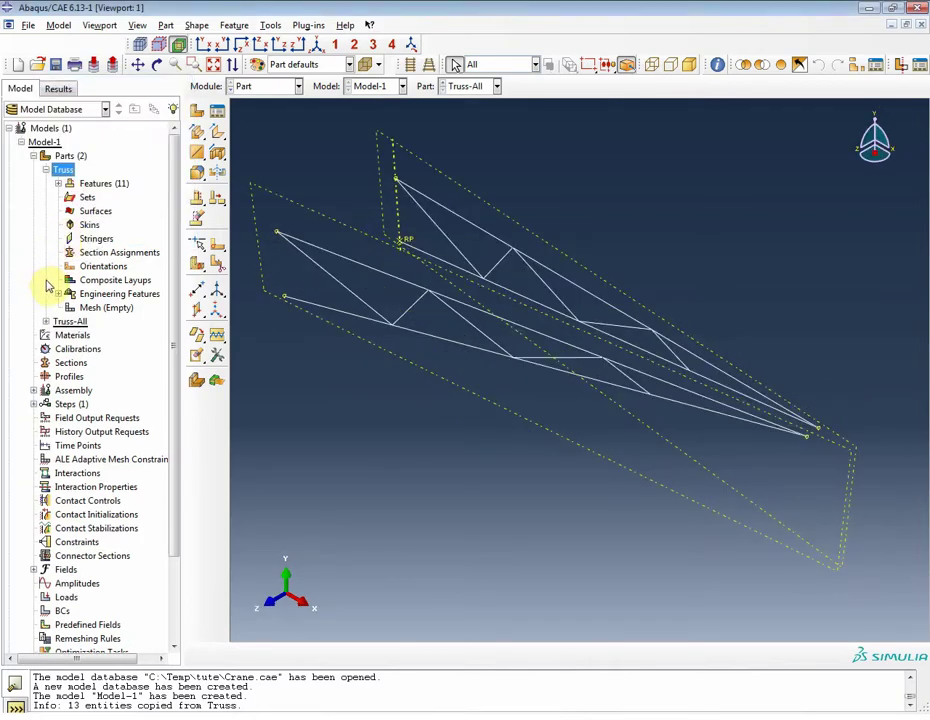
{"action": "left_click", "coordinate": [45, 321]}
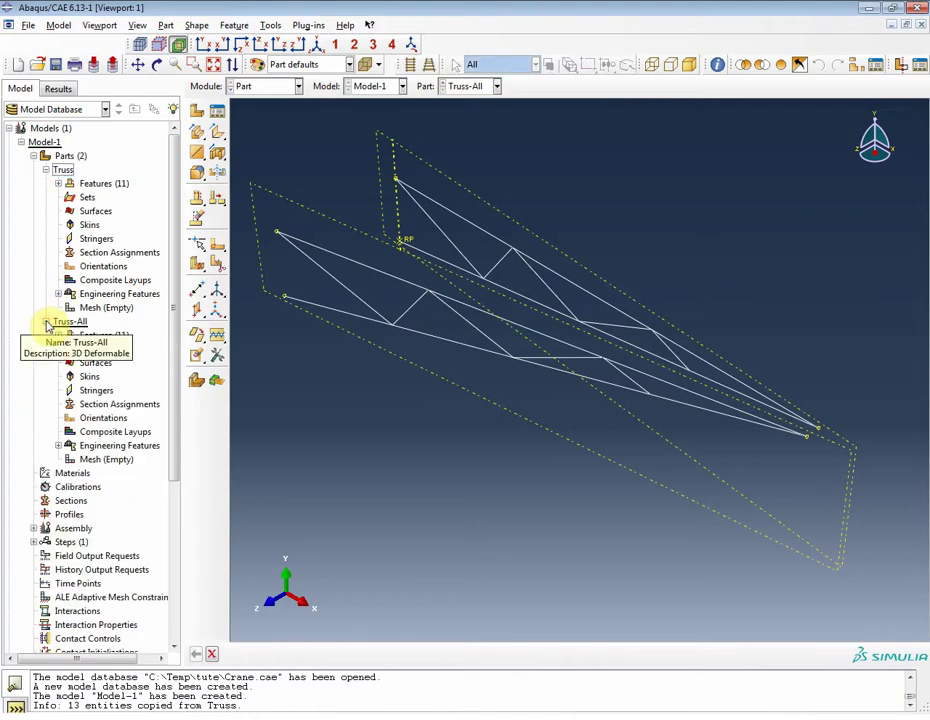
{"action": "left_click", "coordinate": [45, 169]}
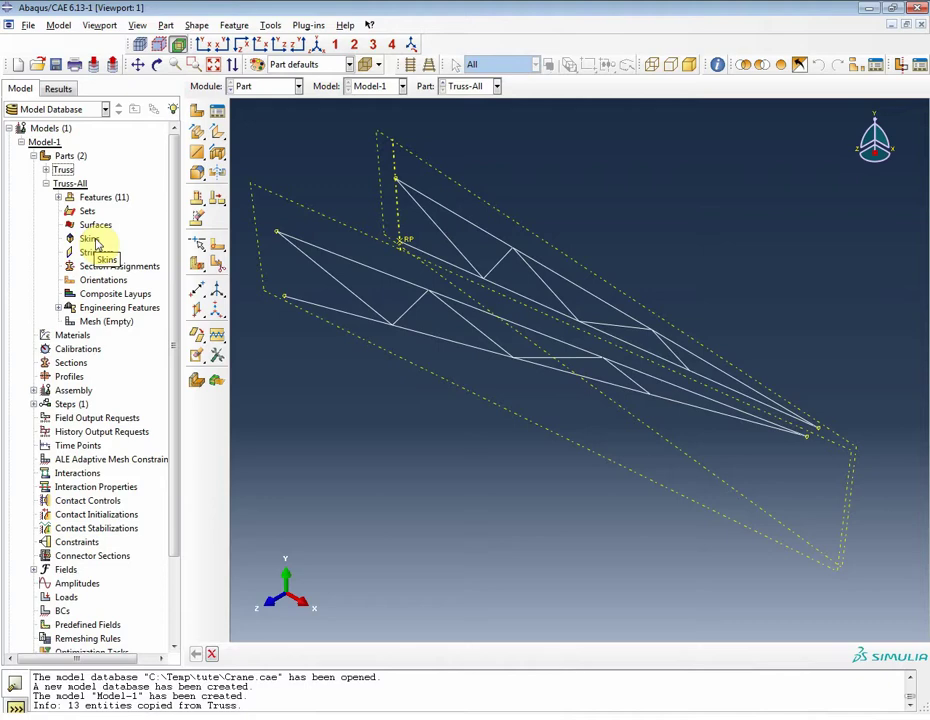
Define a chained polyline wire in Truss-All zigzagging between the two trusses through their first lower and first upper interior nodes.
{"action": "left_click", "coordinate": [218, 158]}
{"action": "left_click", "coordinate": [241, 155]}
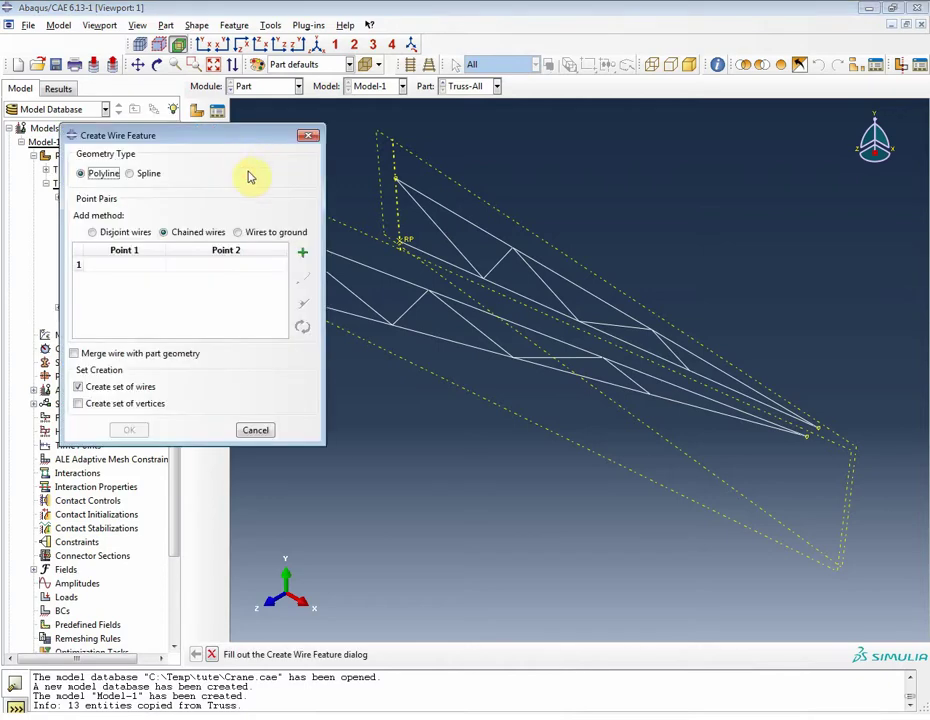
{"action": "left_click", "coordinate": [302, 254]}
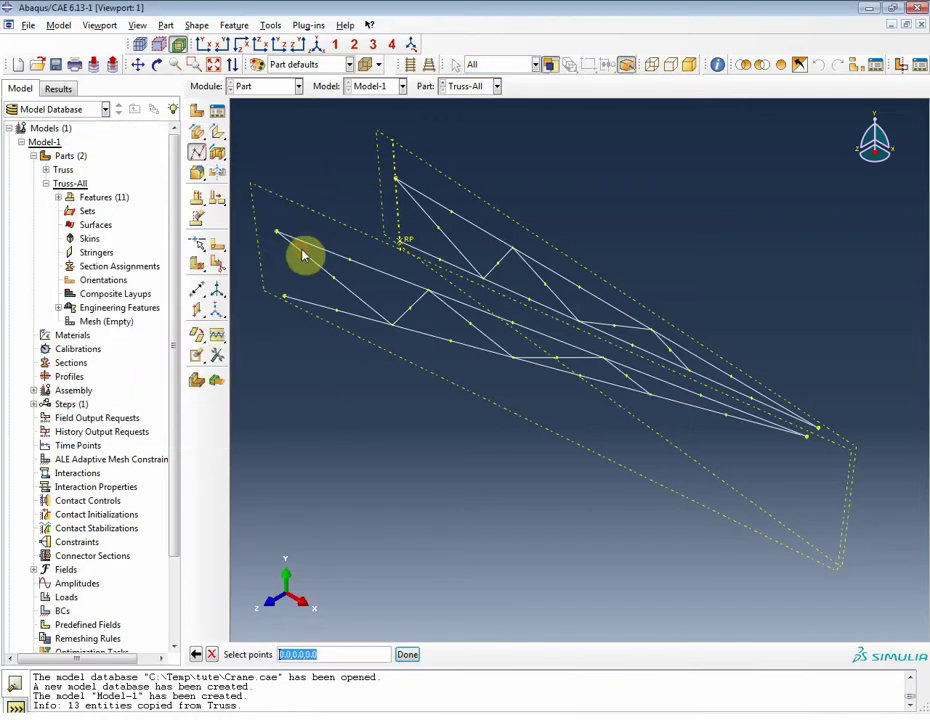
{"action": "left_click", "coordinate": [392, 324]}
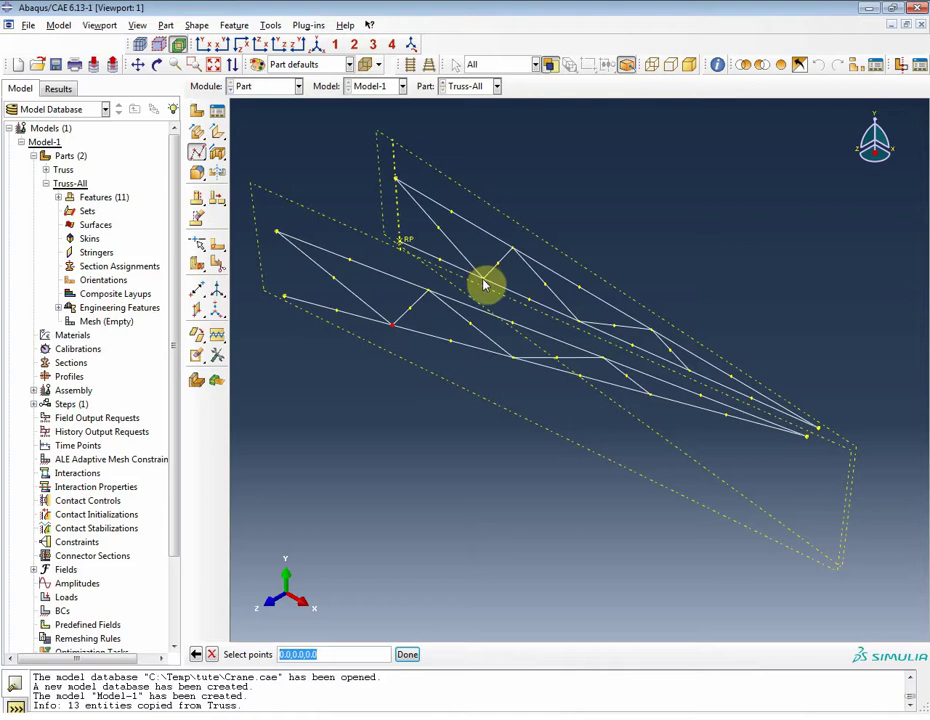
{"action": "left_click", "coordinate": [484, 280]}
{"action": "left_click", "coordinate": [429, 290]}
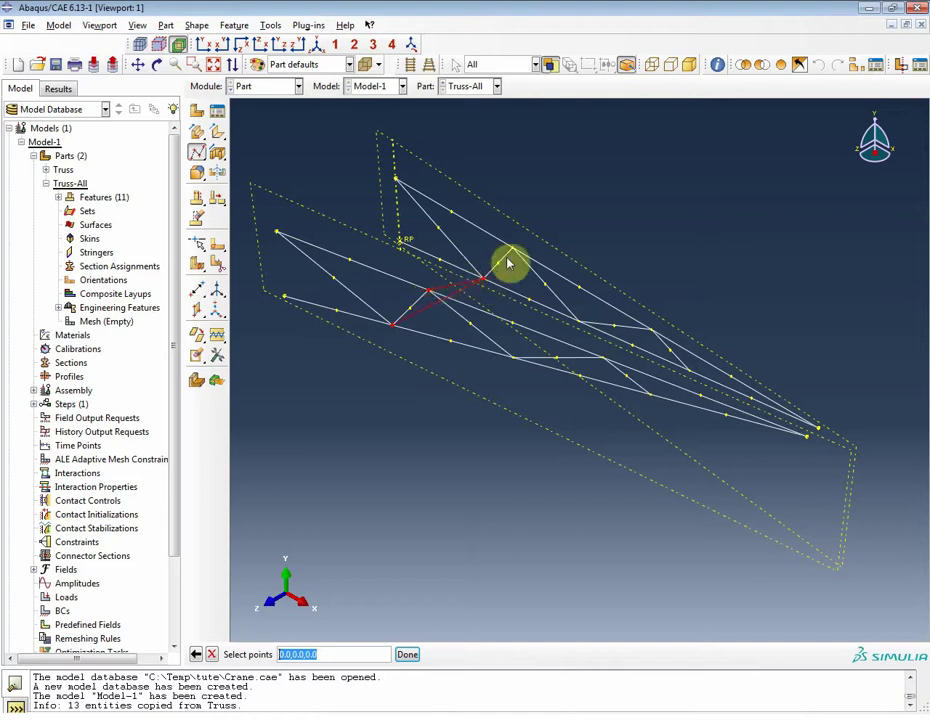
{"action": "left_click", "coordinate": [512, 248]}
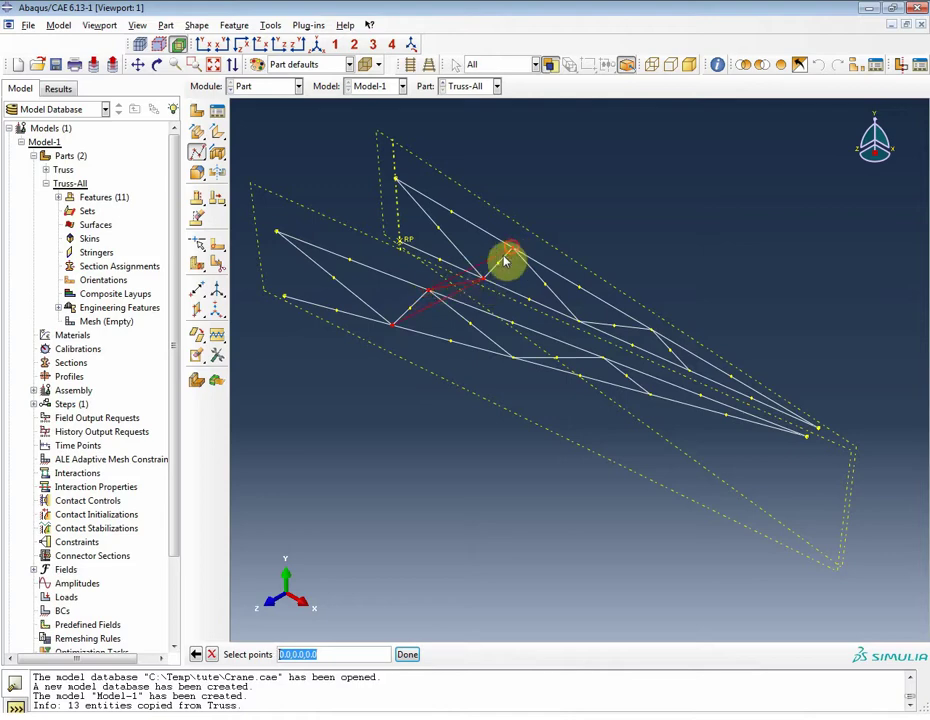
{"action": "middle_click", "coordinate": [396, 366]}
Add a second wire chain zigzagging between the trusses through their second lower, second upper and third lower interior nodes.
{"action": "left_click", "coordinate": [300, 250]}
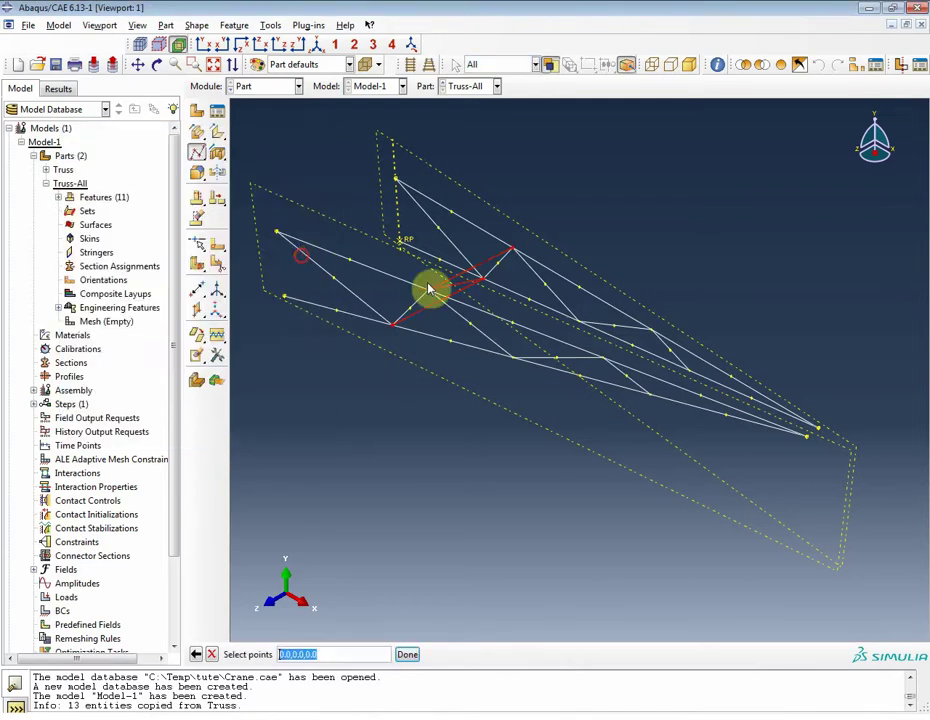
{"action": "left_click", "coordinate": [514, 359]}
{"action": "left_click", "coordinate": [579, 323]}
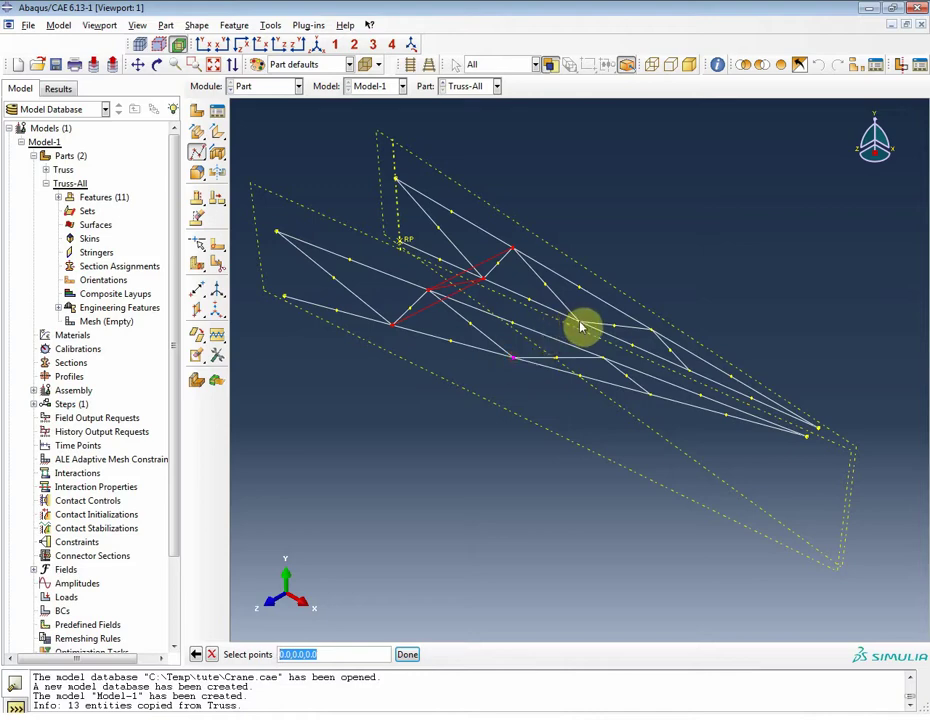
{"action": "left_click", "coordinate": [603, 360]}
{"action": "left_click", "coordinate": [652, 332]}
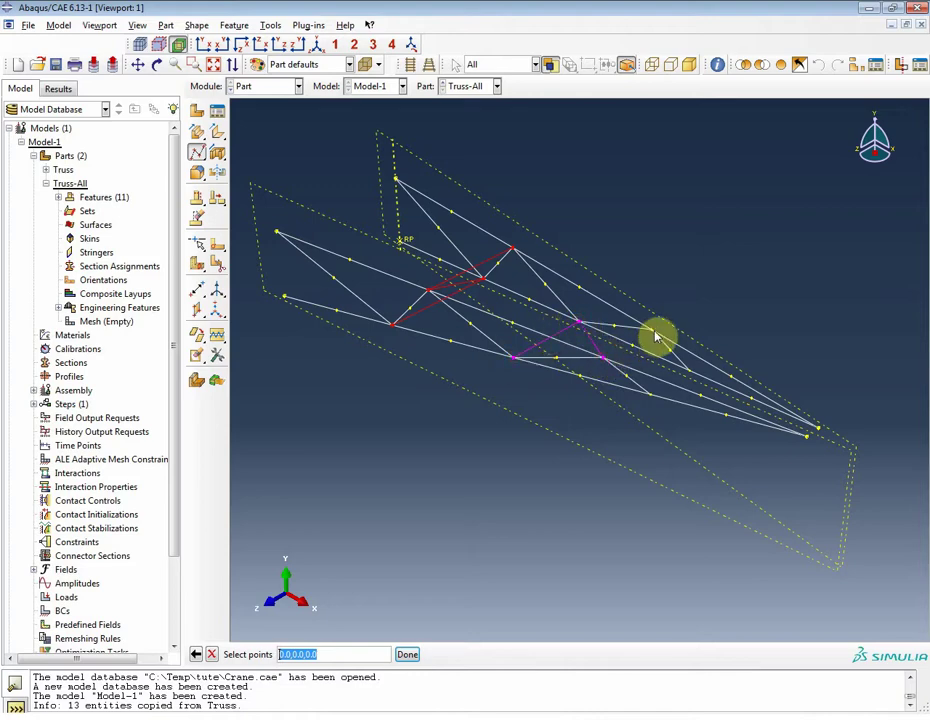
{"action": "left_click", "coordinate": [651, 395]}
{"action": "left_click", "coordinate": [688, 373]}
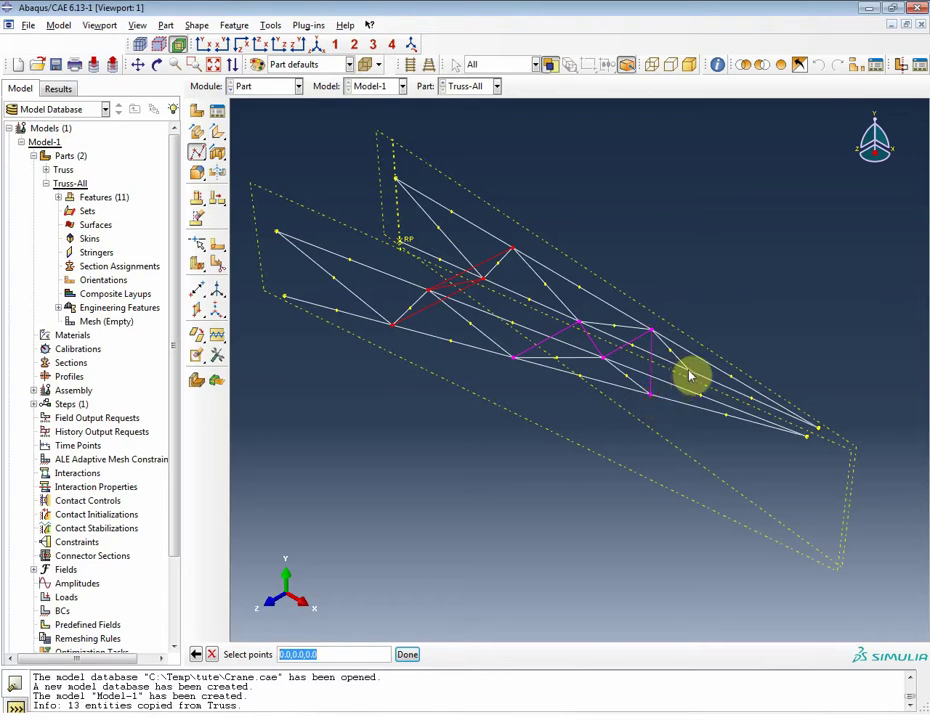
{"action": "middle_click", "coordinate": [425, 453]}
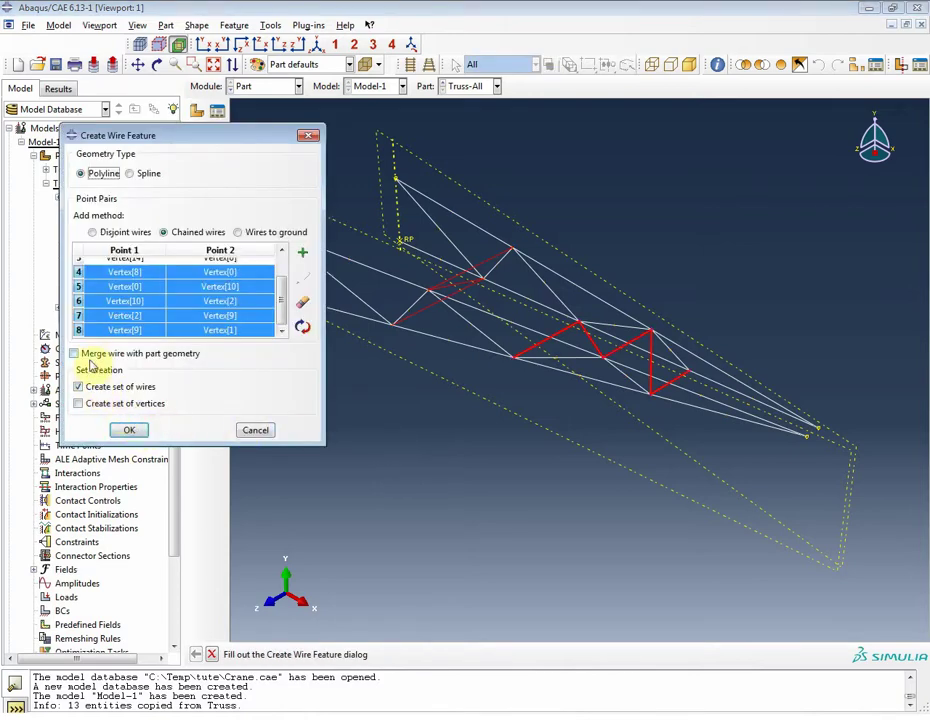
Create the cross-bracing wire feature from the listed point pairs and collapse the Truss-All contents in the model tree.
{"action": "left_click", "coordinate": [129, 430]}
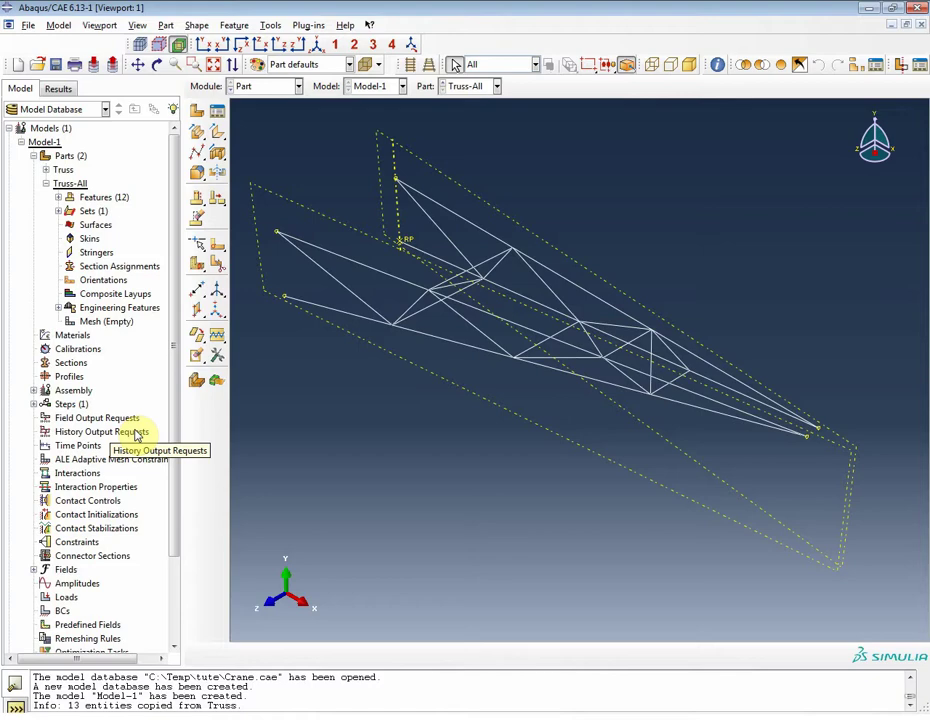
{"action": "left_click", "coordinate": [45, 184]}
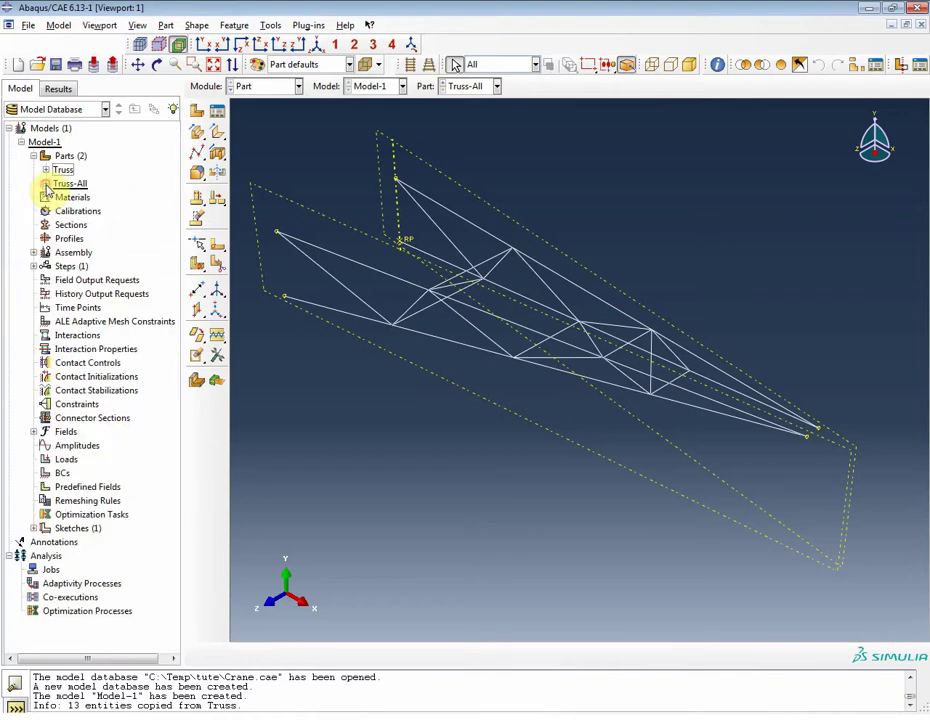
Add dependent instances of the Truss and Truss-All parts to the assembly.
{"action": "left_click", "coordinate": [33, 252]}
{"action": "double_click", "coordinate": [84, 266]}
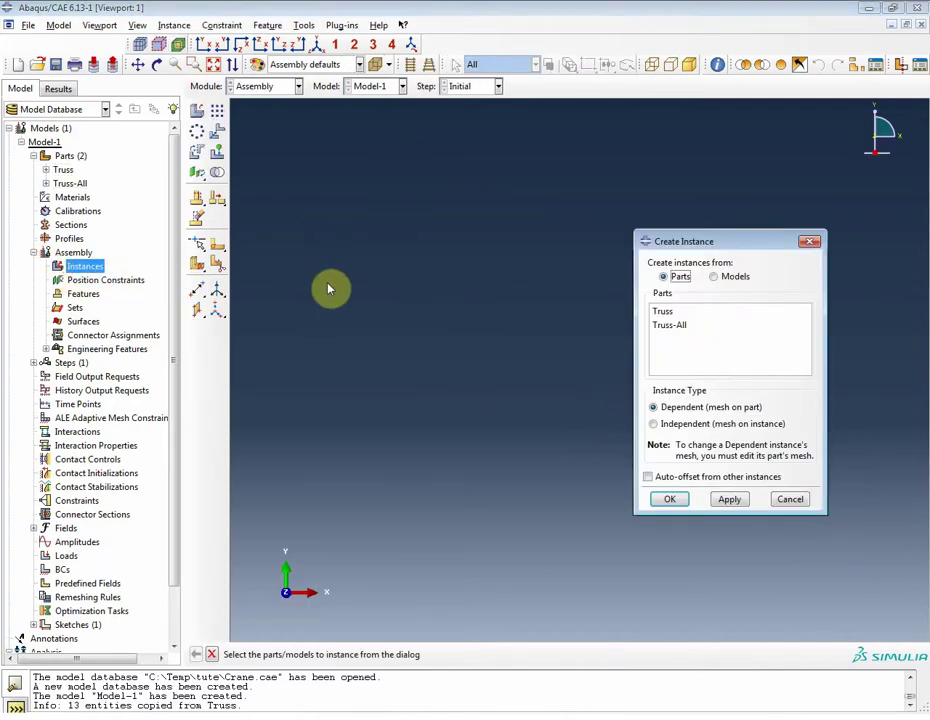
{"action": "left_click", "coordinate": [664, 312]}
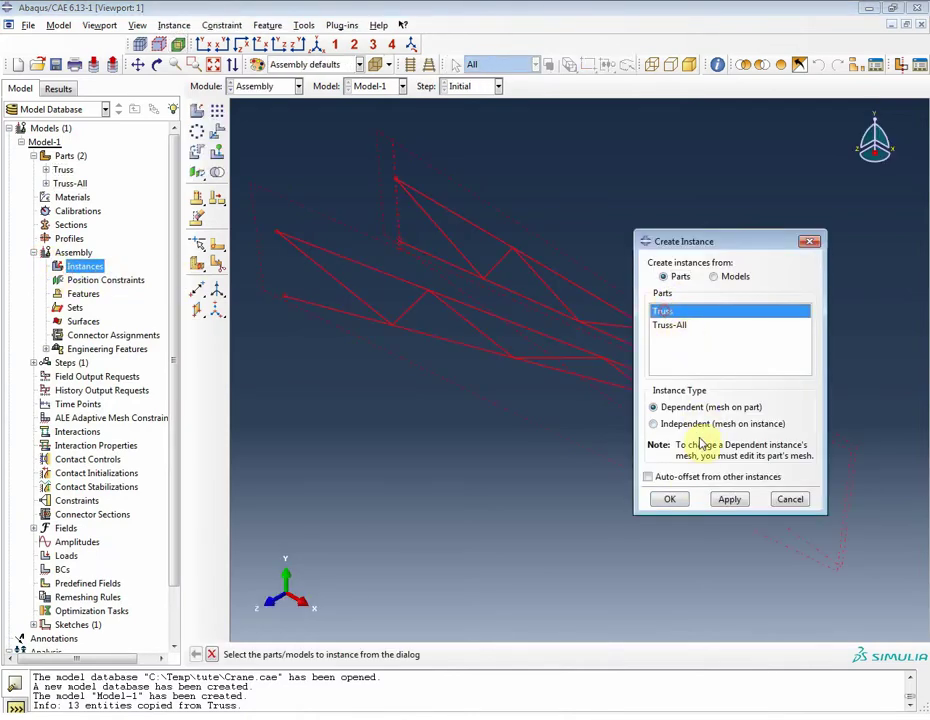
{"action": "left_click", "coordinate": [672, 500]}
{"action": "double_click", "coordinate": [100, 267]}
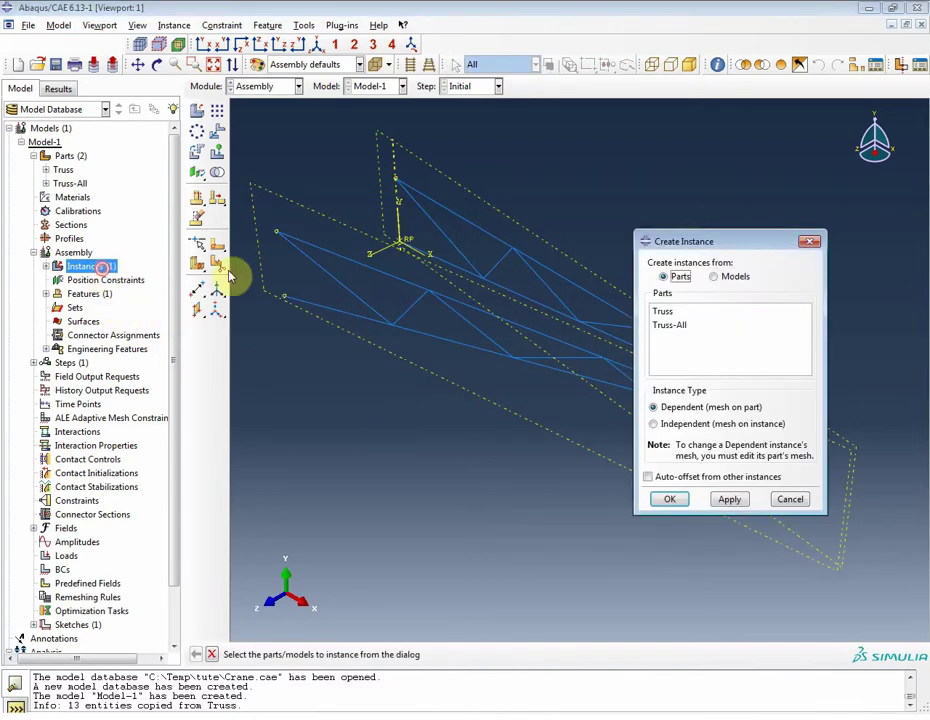
{"action": "left_click", "coordinate": [670, 325]}
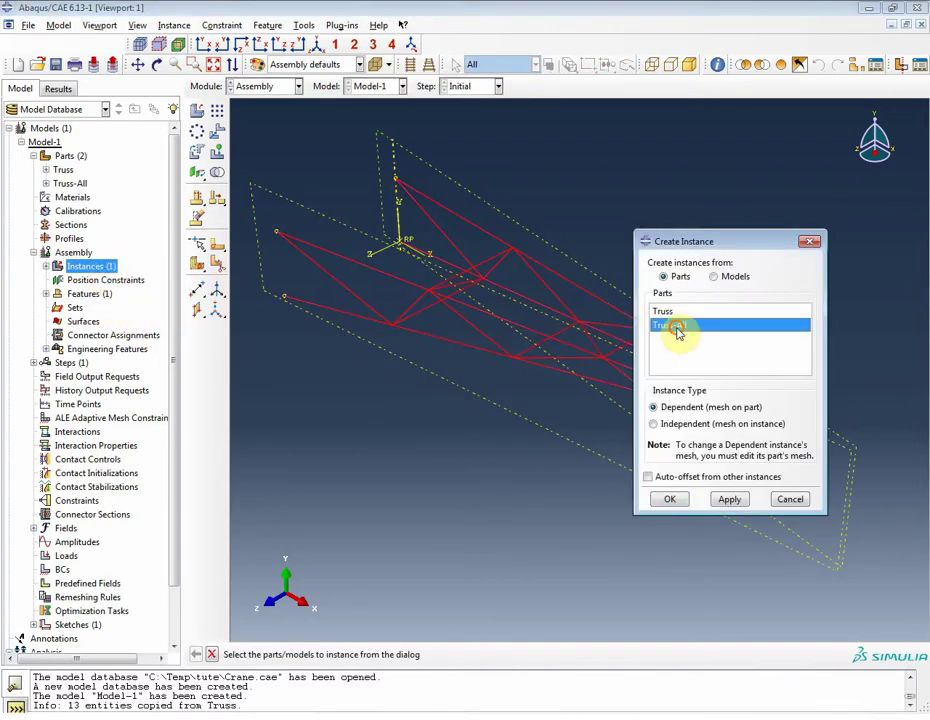
{"action": "left_click", "coordinate": [670, 503]}
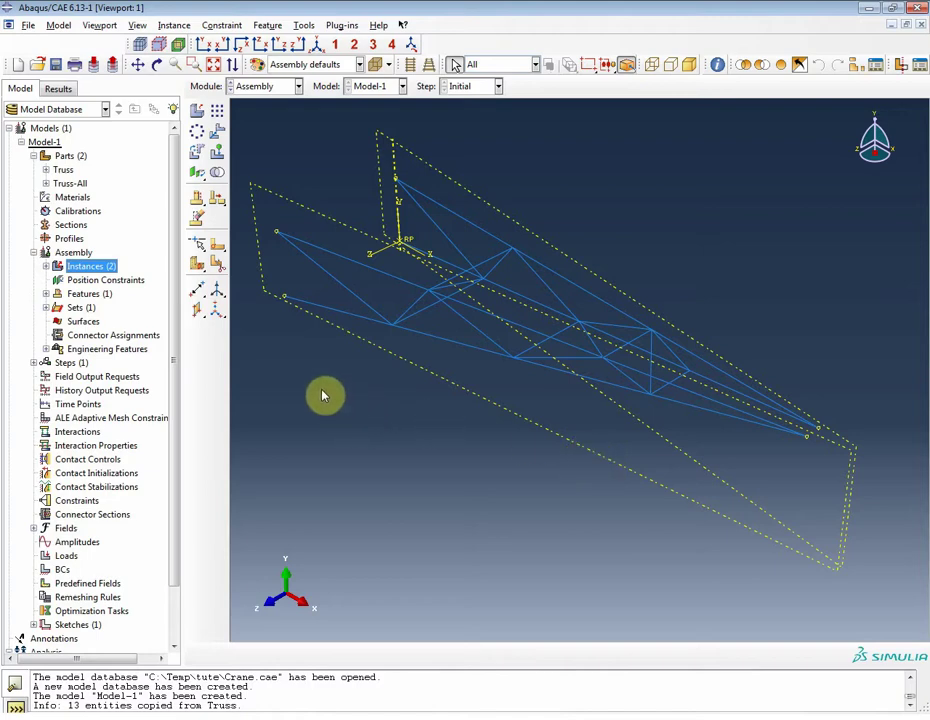
Cut the Truss-All-1 instance with Truss-1 to make a new part named Cross Brace, suppressing the original instances.
{"action": "left_click", "coordinate": [175, 26]}
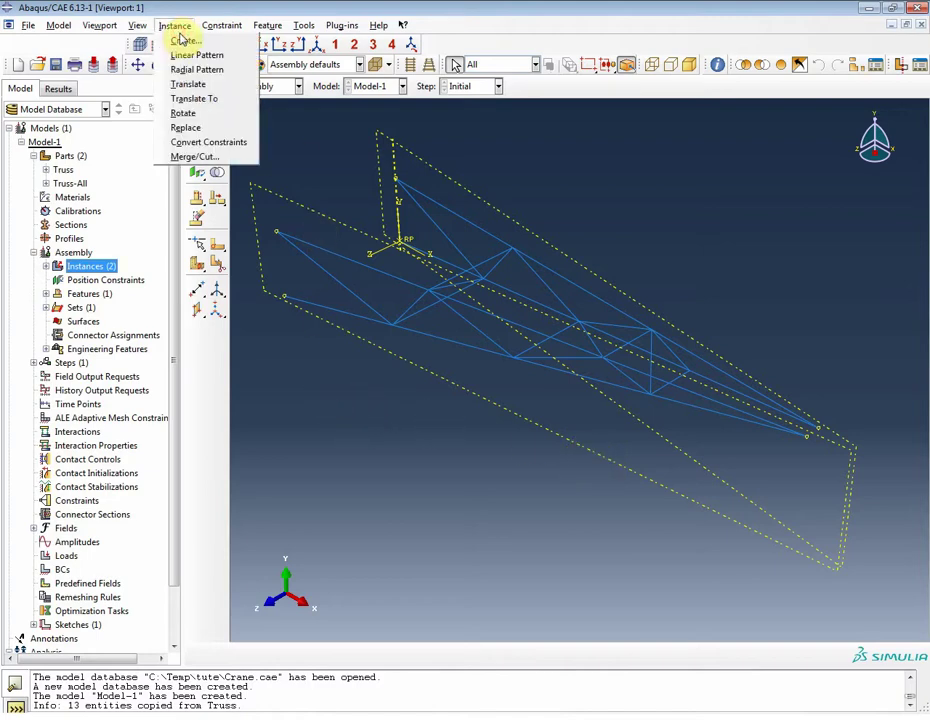
{"action": "left_click", "coordinate": [215, 157]}
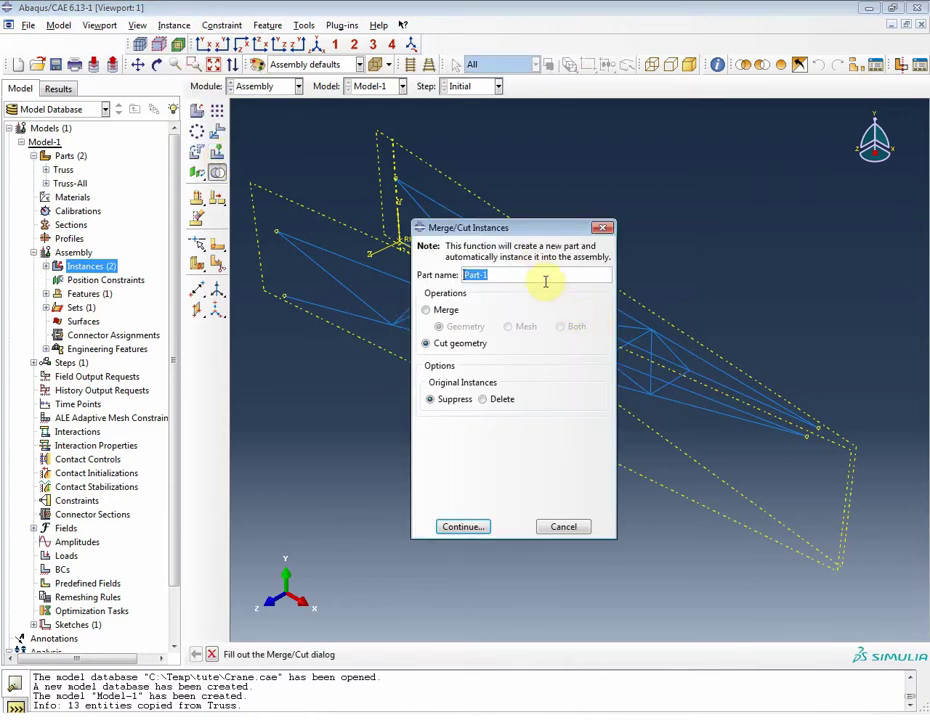
{"action": "type", "text": "Cross Brace"}
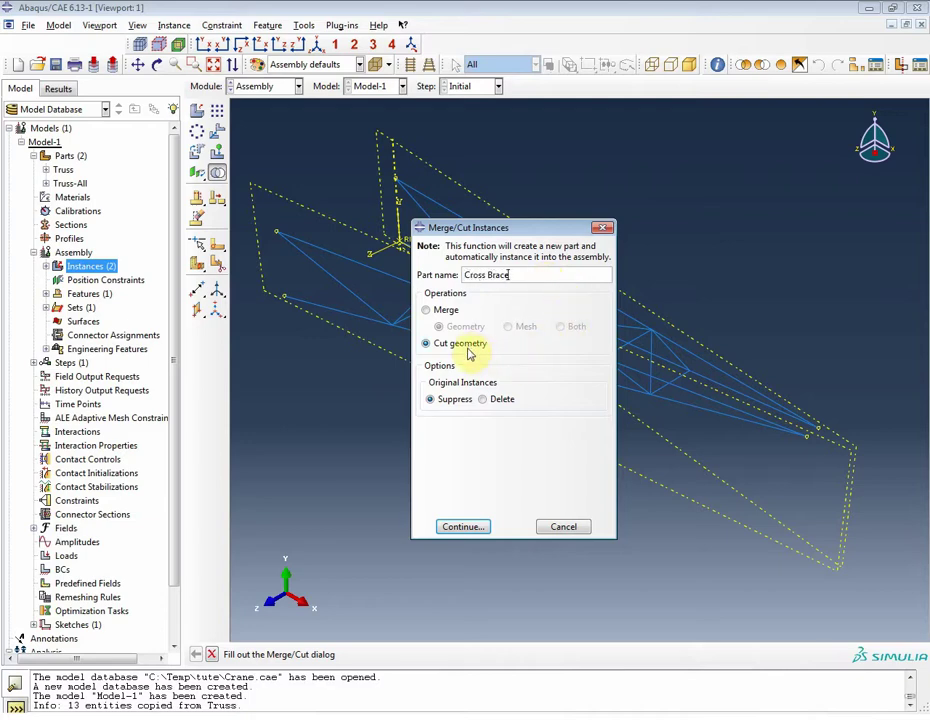
{"action": "left_click", "coordinate": [463, 530]}
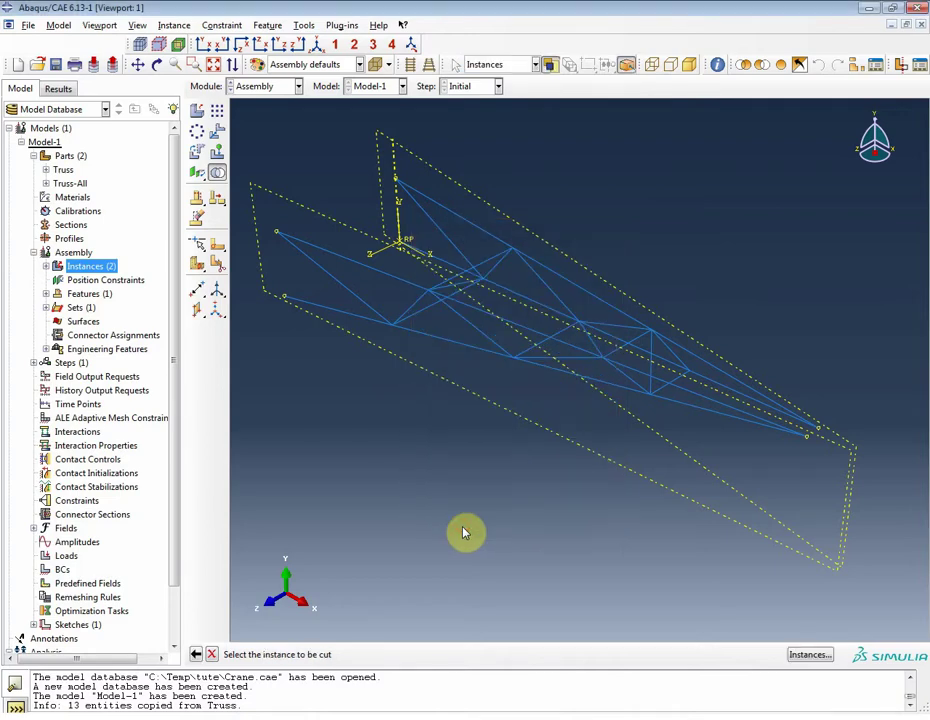
{"action": "left_click", "coordinate": [808, 655]}
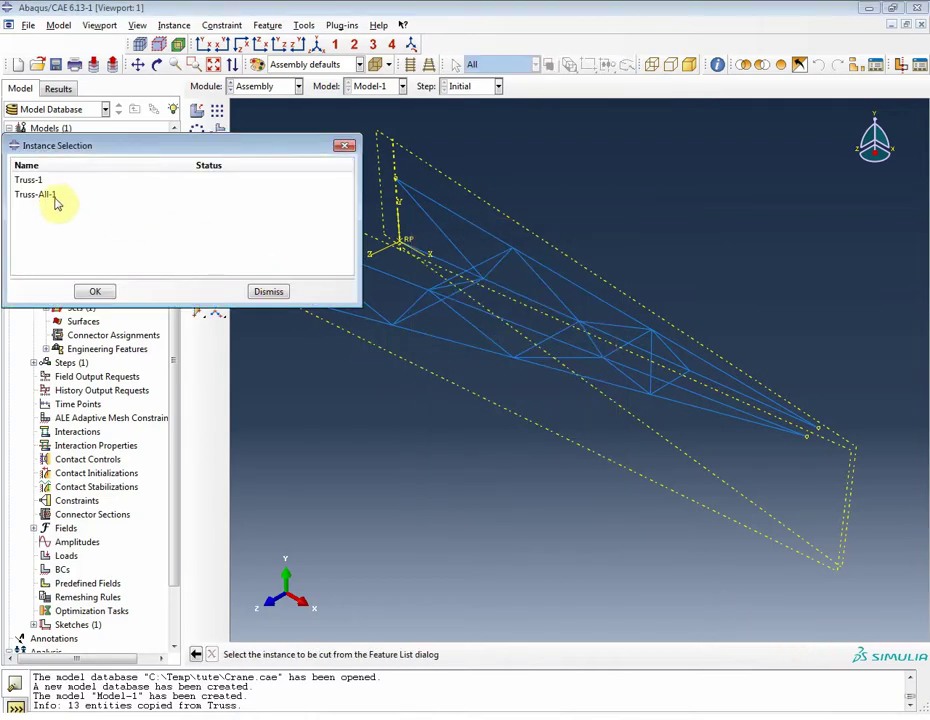
{"action": "left_click", "coordinate": [46, 195]}
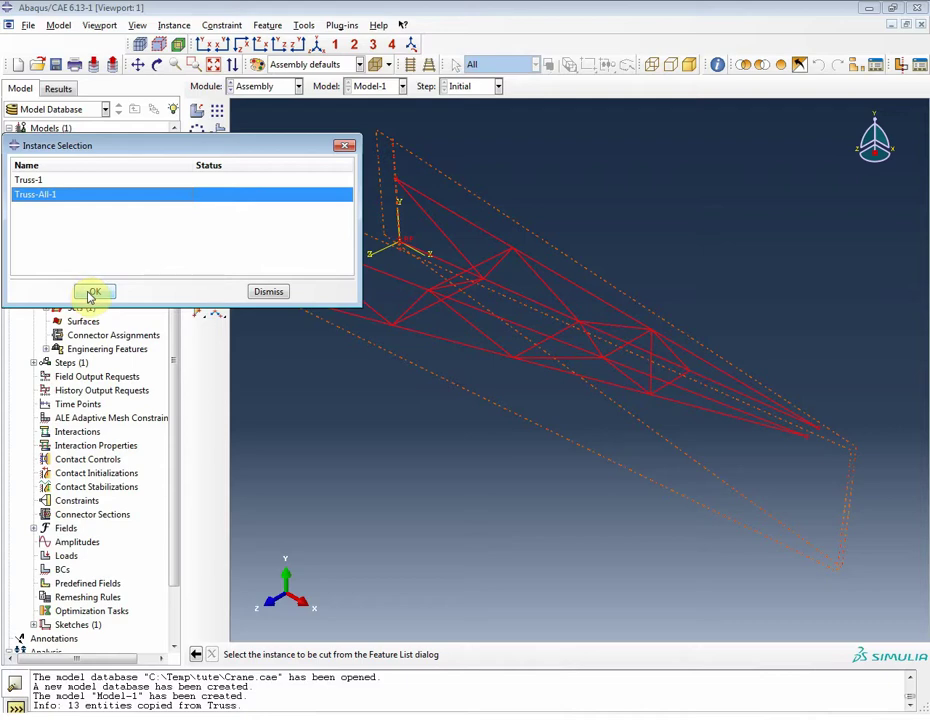
{"action": "left_click", "coordinate": [90, 294]}
{"action": "left_click", "coordinate": [806, 653]}
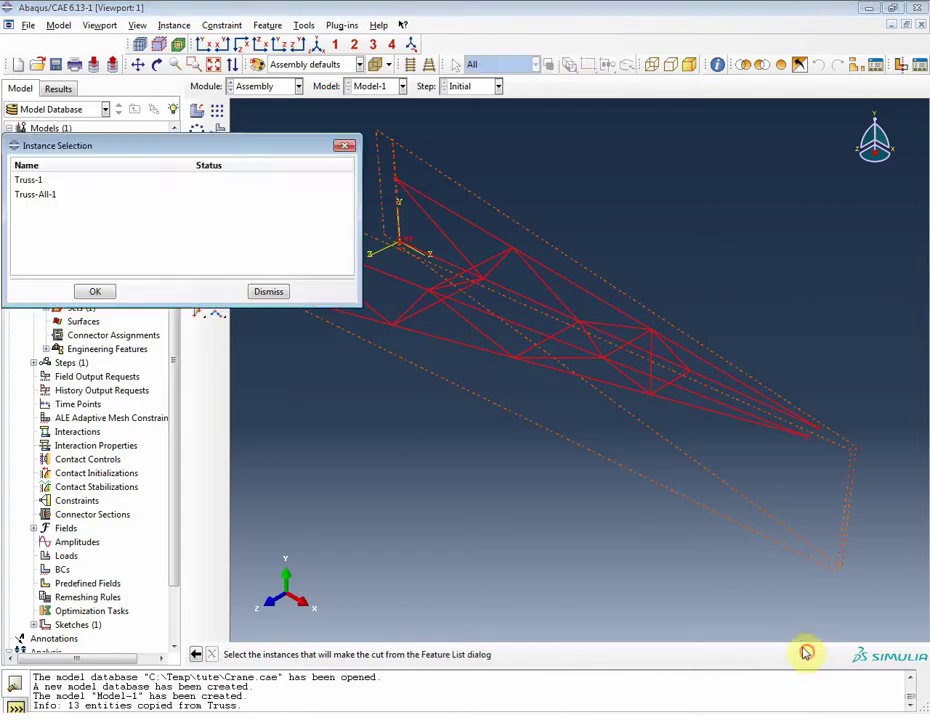
{"action": "left_click", "coordinate": [30, 180]}
{"action": "left_click", "coordinate": [92, 291]}
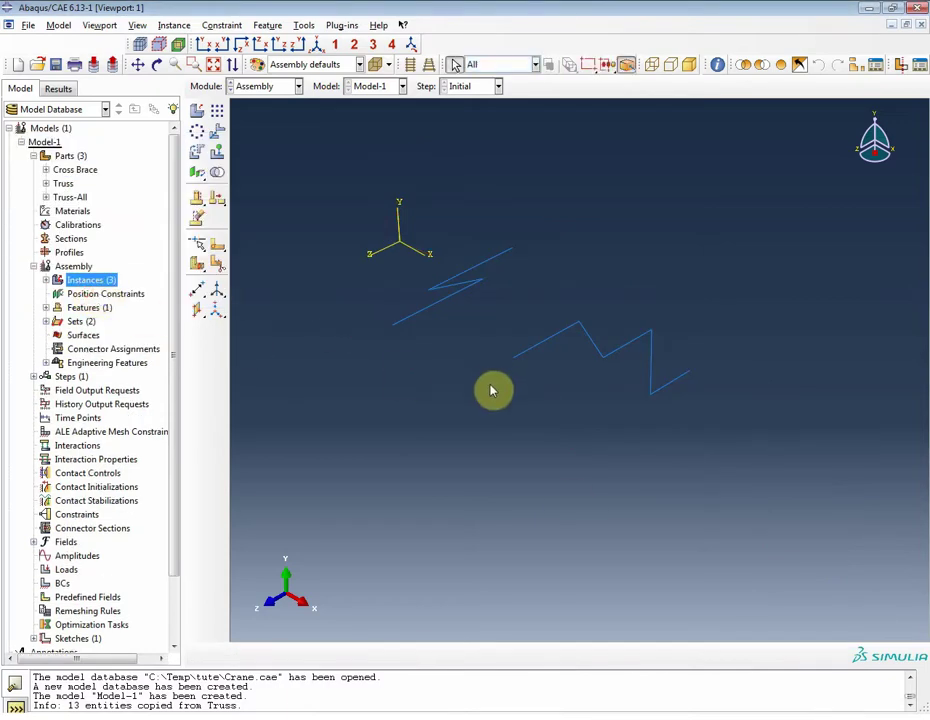
Resume the suppressed Truss-1 instance in the assembly and collapse the assembly contents in the model tree.
{"action": "left_click", "coordinate": [46, 281]}
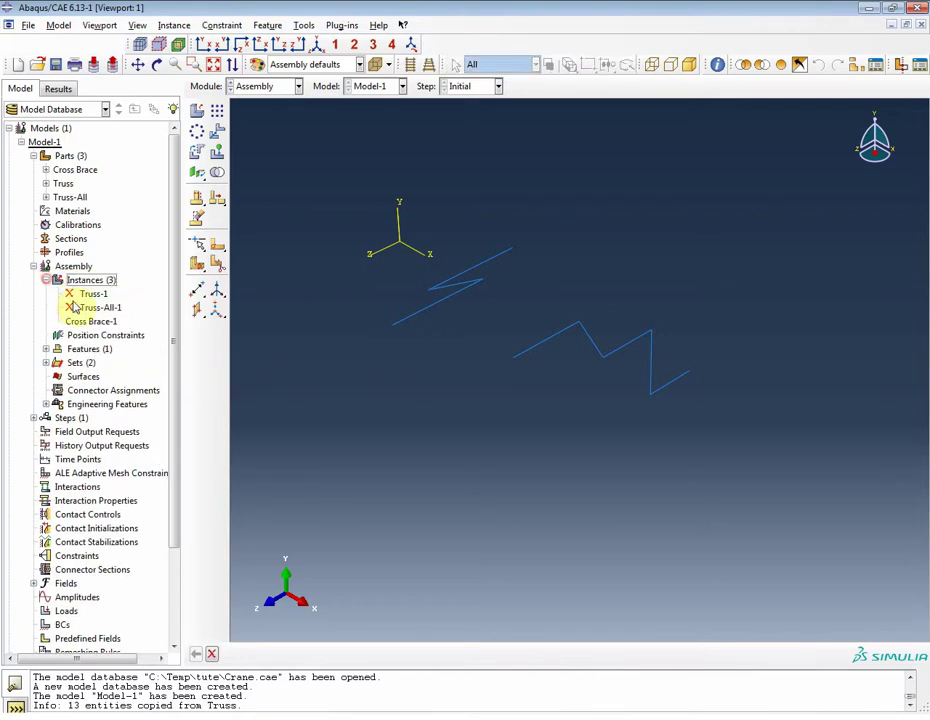
{"action": "right_click", "coordinate": [90, 297]}
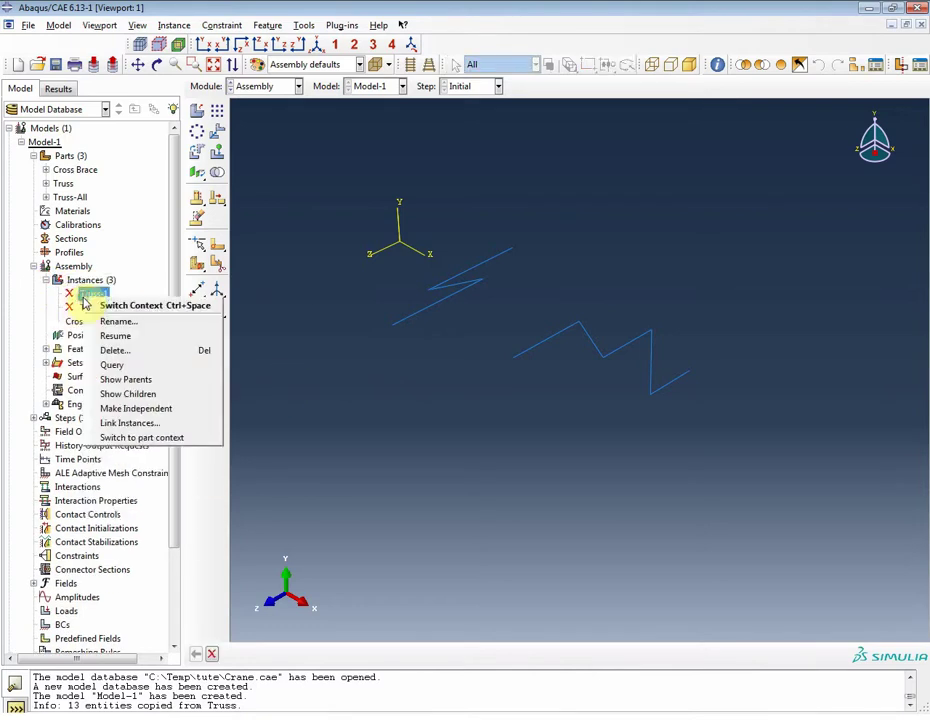
{"action": "left_click", "coordinate": [116, 336]}
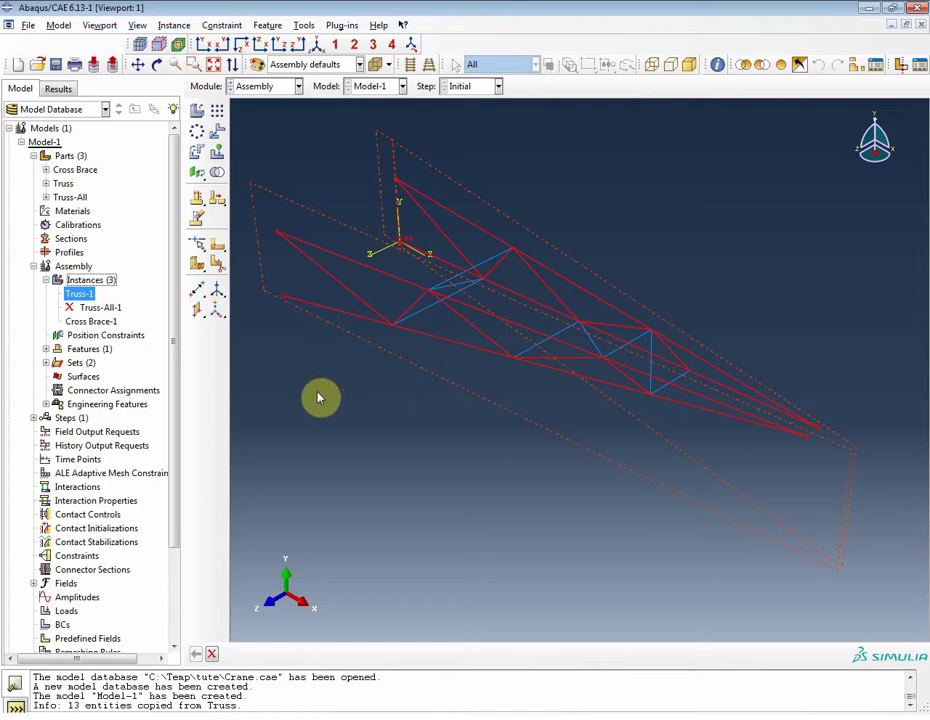
{"action": "left_click", "coordinate": [34, 266]}
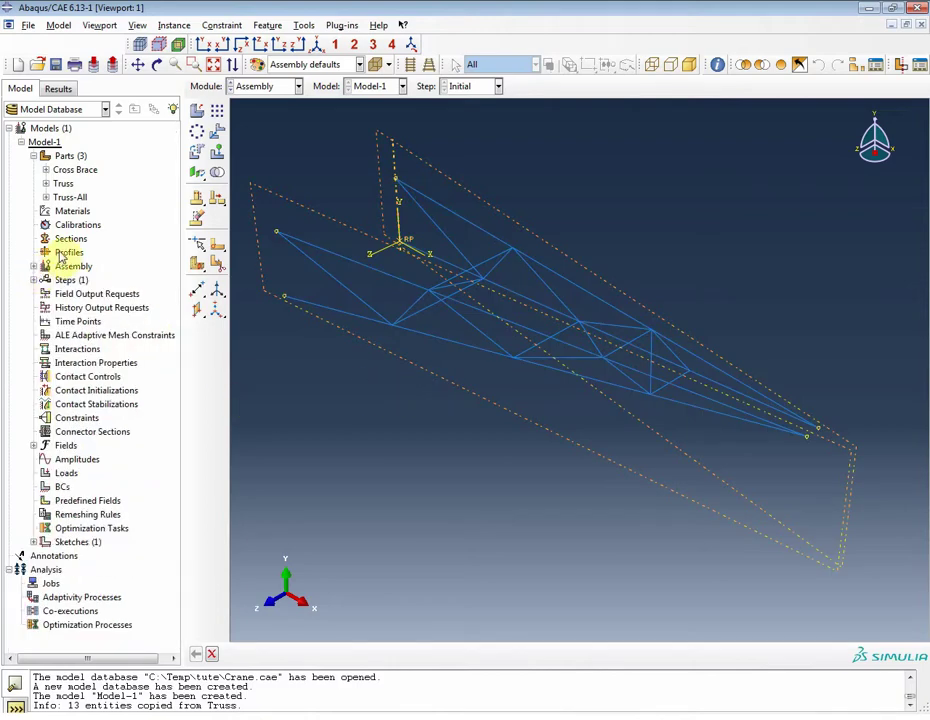
Create a box profile named MainBoxProfile with width 0.1, height 0.05 and uniform thickness 0.005.
{"action": "double_click", "coordinate": [60, 255]}
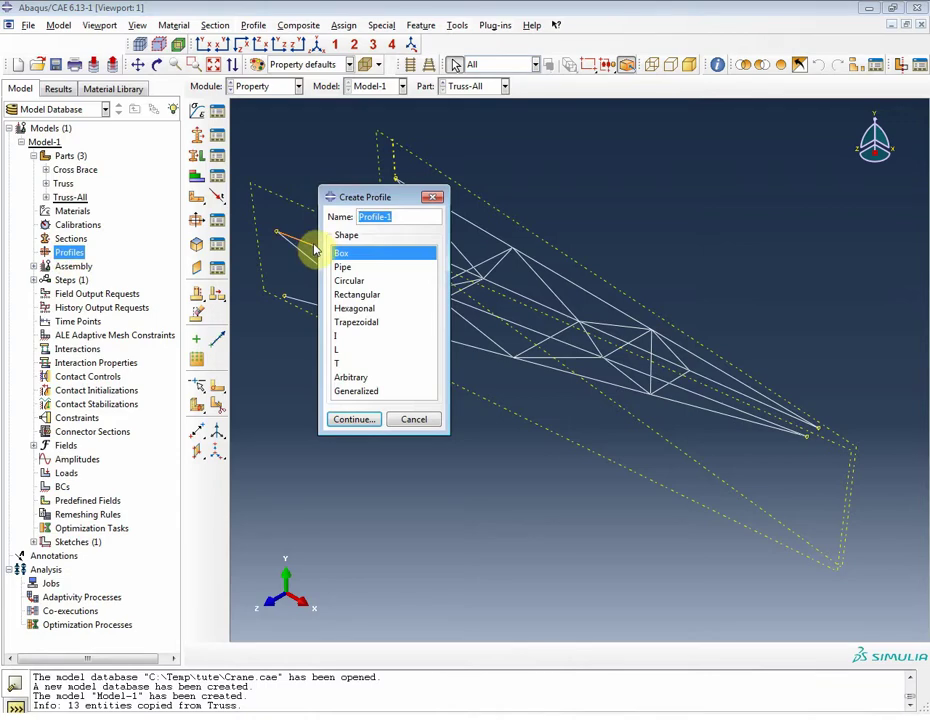
{"action": "type", "text": "MainBoxProfile"}
{"action": "left_click", "coordinate": [356, 420]}
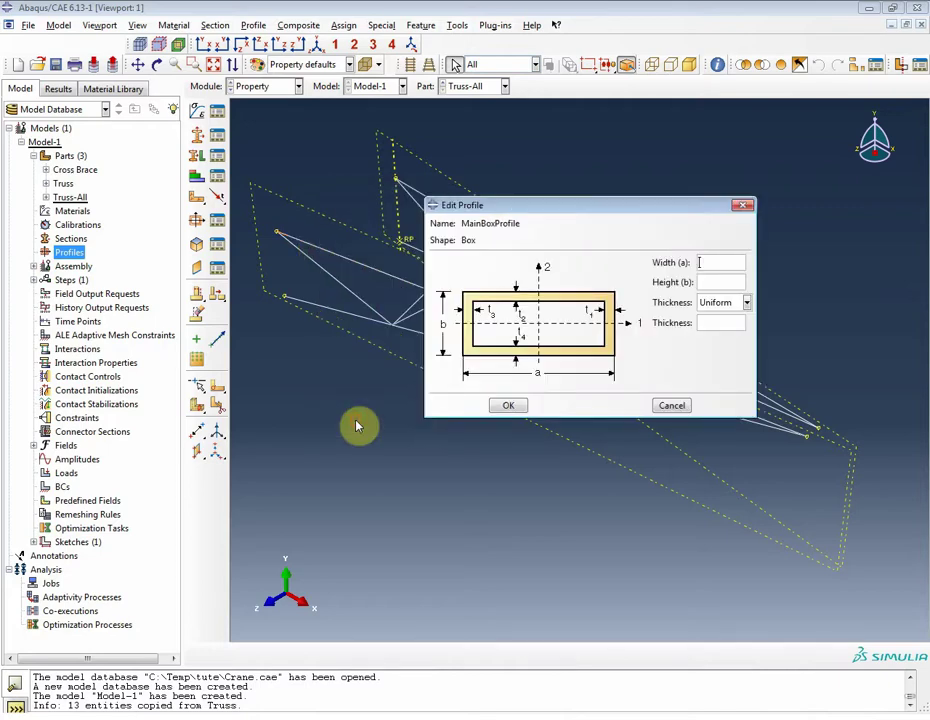
{"action": "left_click", "coordinate": [704, 263]}
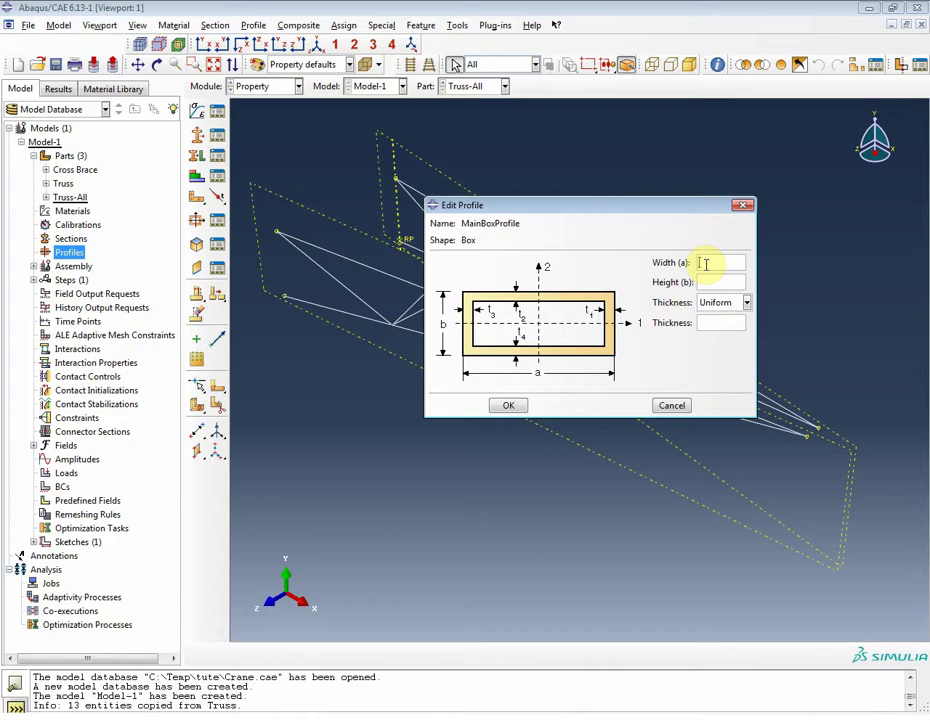
{"action": "type", "text": "0.1"}
{"action": "left_click", "coordinate": [712, 282]}
{"action": "type", "text": "0.05"}
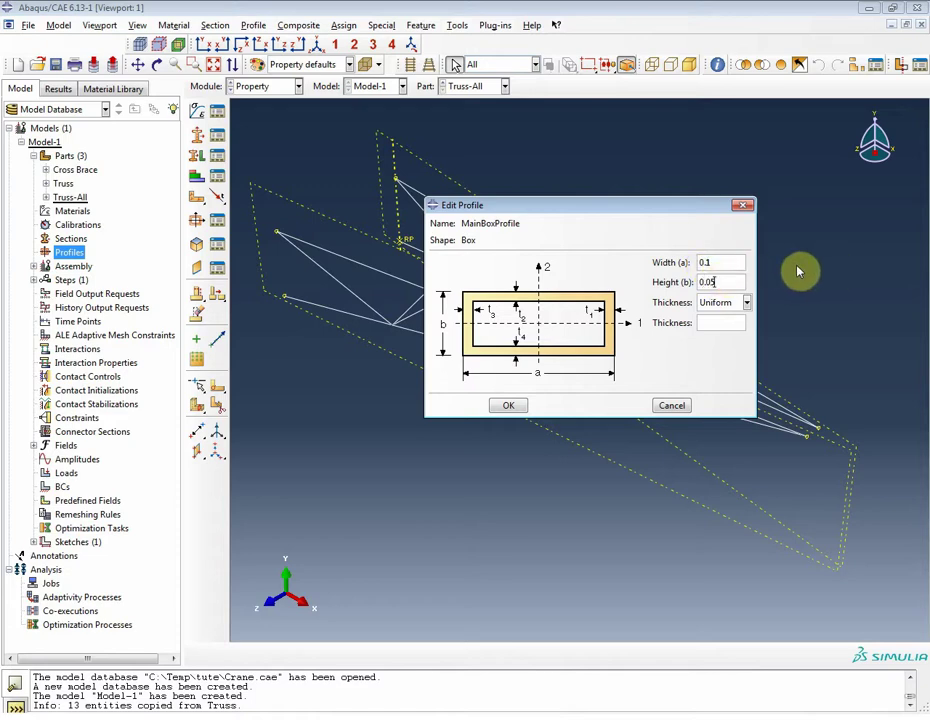
{"action": "left_click", "coordinate": [721, 322]}
{"action": "type", "text": "0.005"}
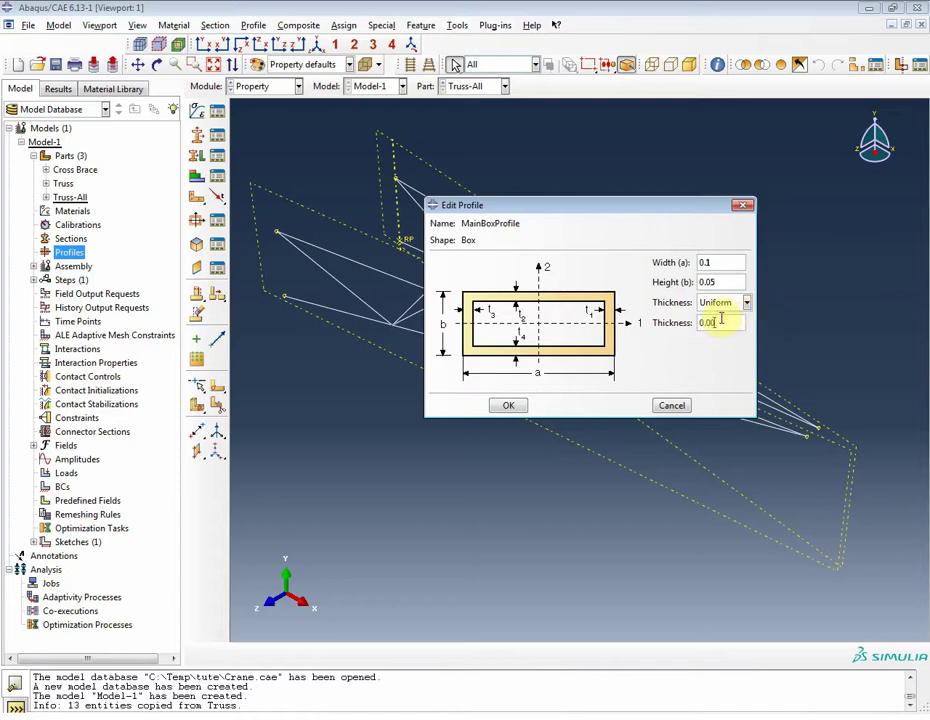
{"action": "left_click", "coordinate": [506, 407]}
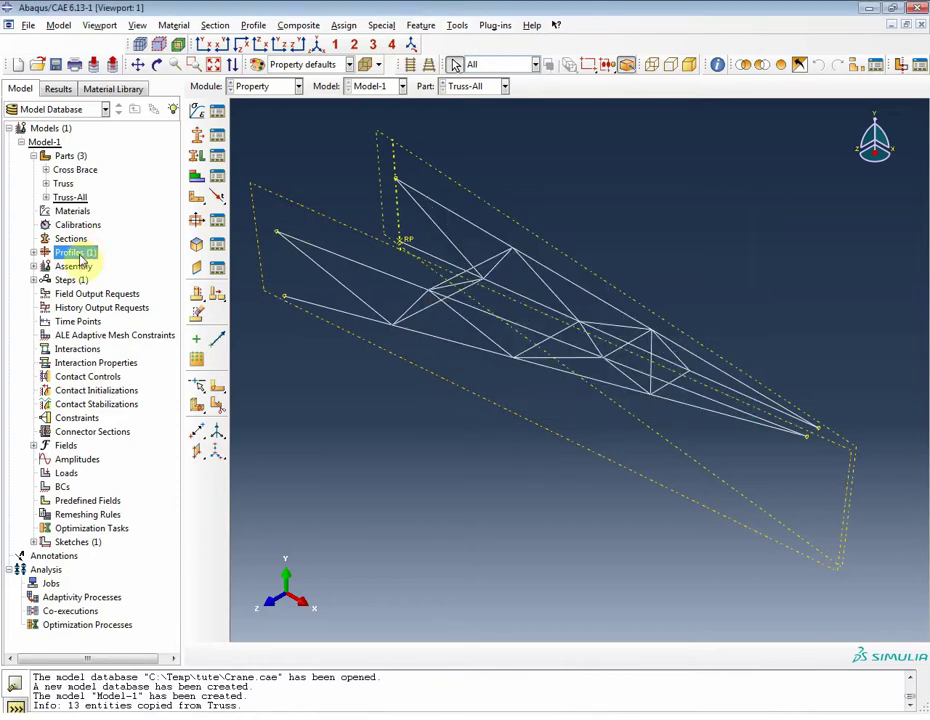
Create a box profile named BraceBoxProfile with width 0.03, height 0.03 and uniform thickness 0.003.
{"action": "left_click", "coordinate": [194, 296]}
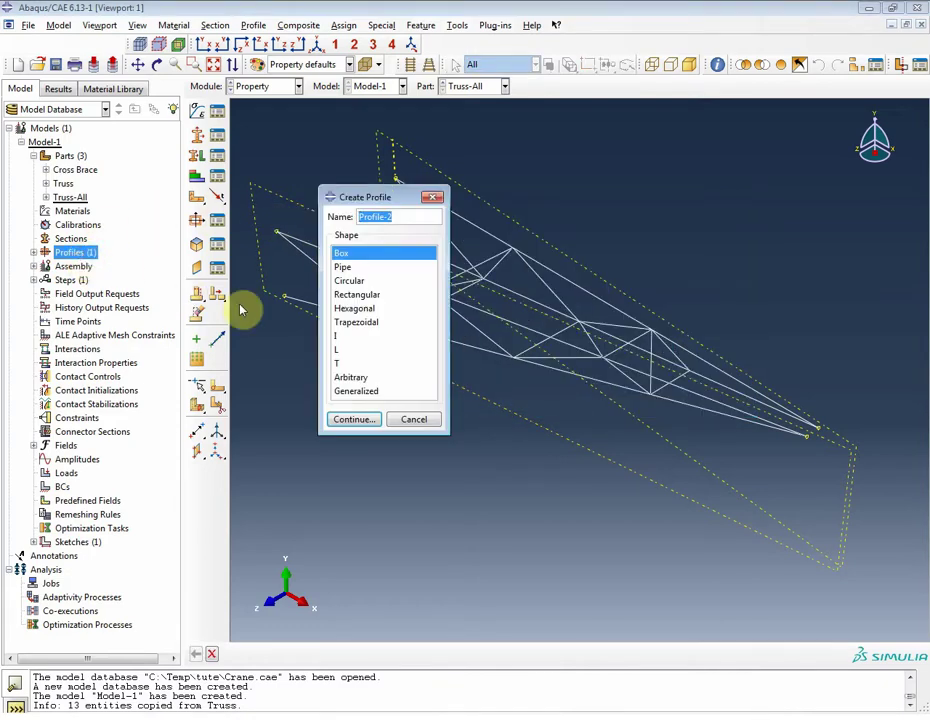
{"action": "type", "text": "BraceBox"}
{"action": "type", "text": "ile"}
{"action": "left_click", "coordinate": [349, 422]}
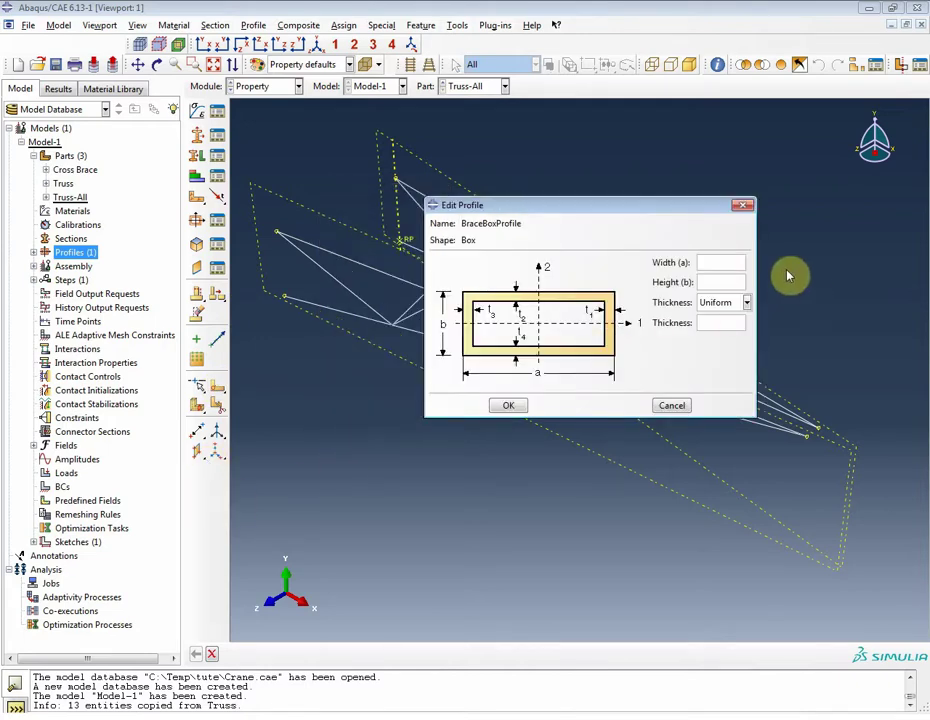
{"action": "left_click", "coordinate": [728, 262]}
{"action": "type", "text": "0.03"}
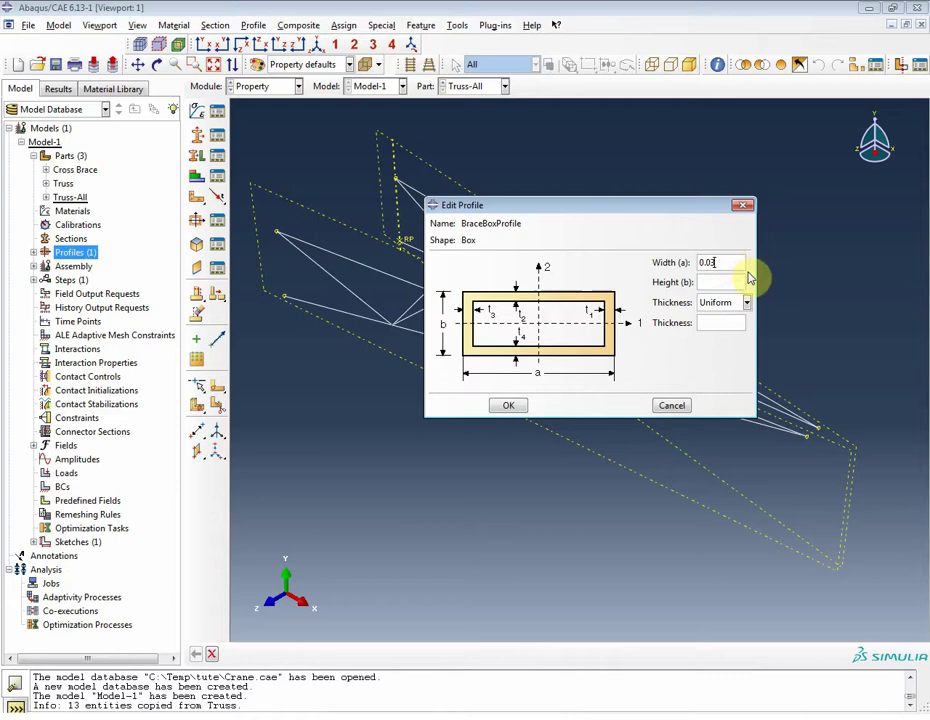
{"action": "left_click", "coordinate": [741, 282]}
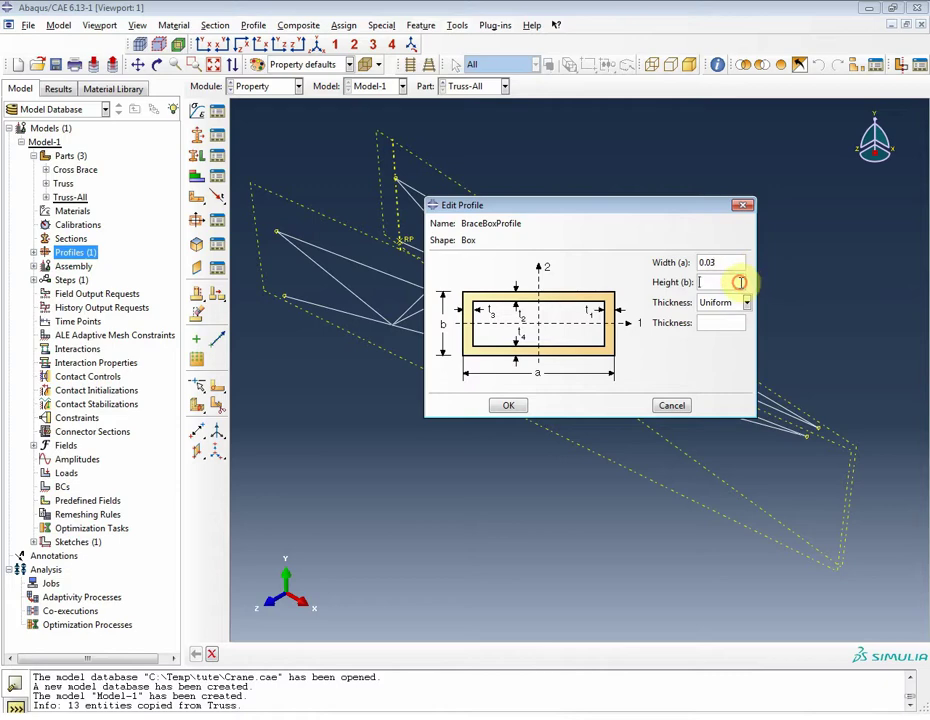
{"action": "type", "text": "0.03"}
{"action": "left_click", "coordinate": [724, 322]}
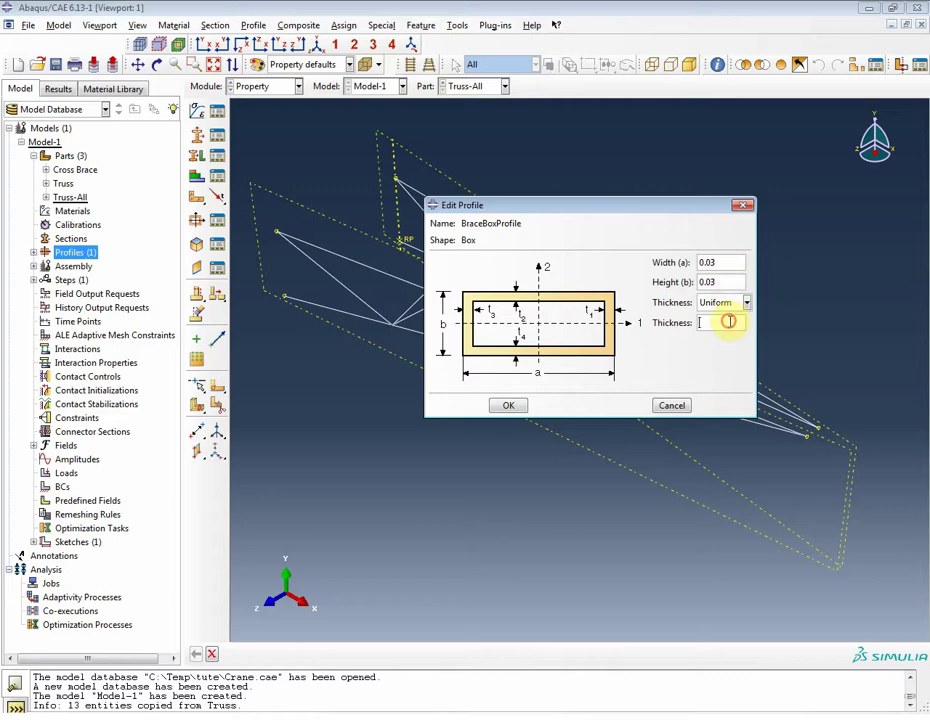
{"action": "type", "text": "0.003"}
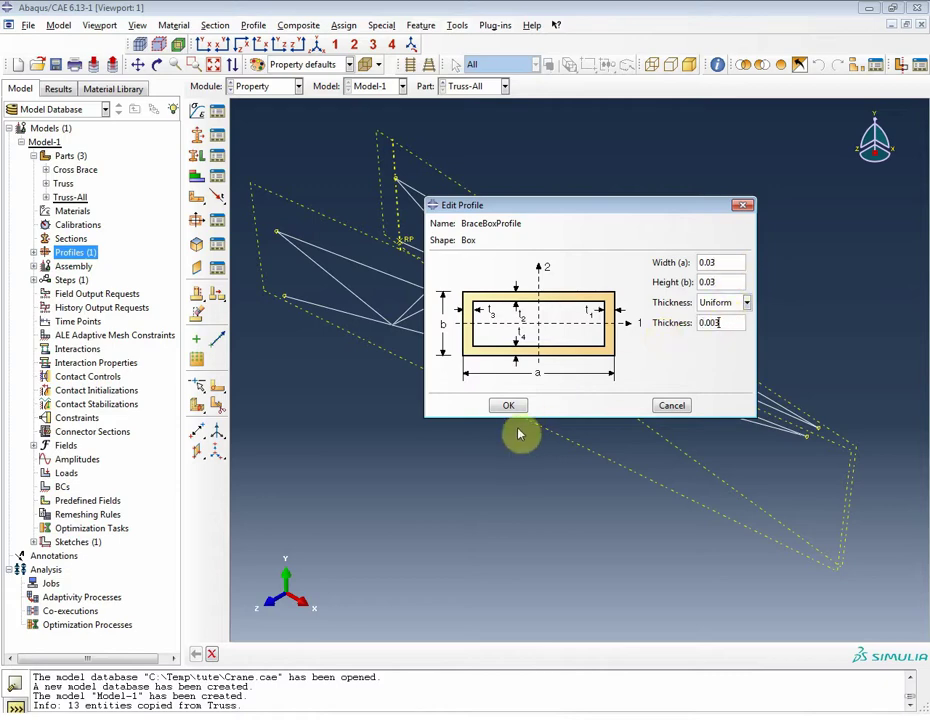
{"action": "left_click", "coordinate": [510, 405]}
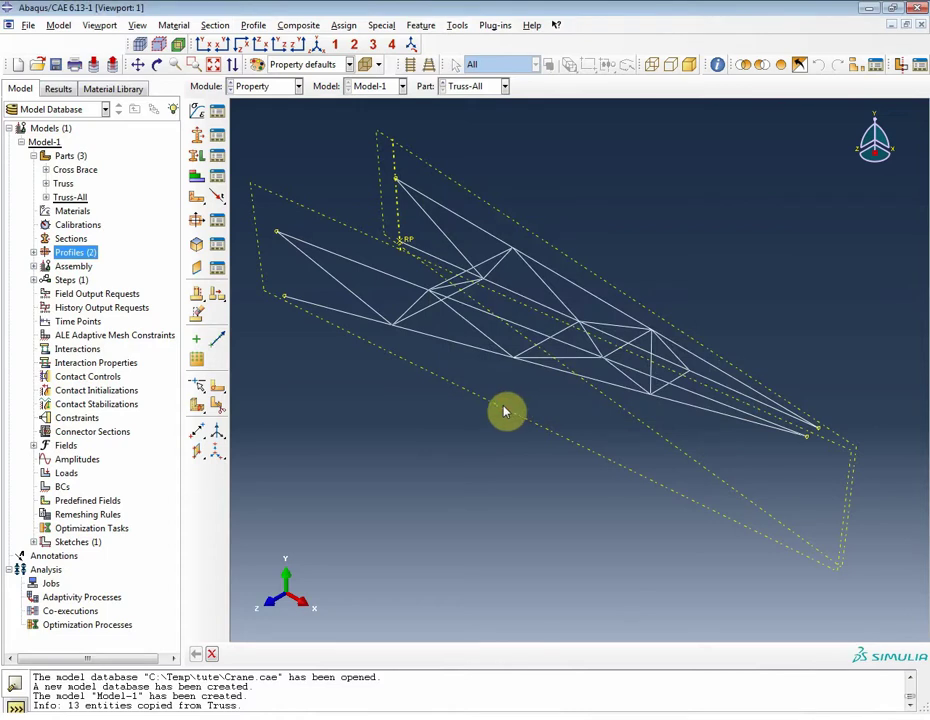
Create a beam section named MainMemberSection, integrated before analysis with a constant shape, using the MainBoxProfile profile.
{"action": "left_click", "coordinate": [66, 240]}
{"action": "double_click", "coordinate": [66, 240]}
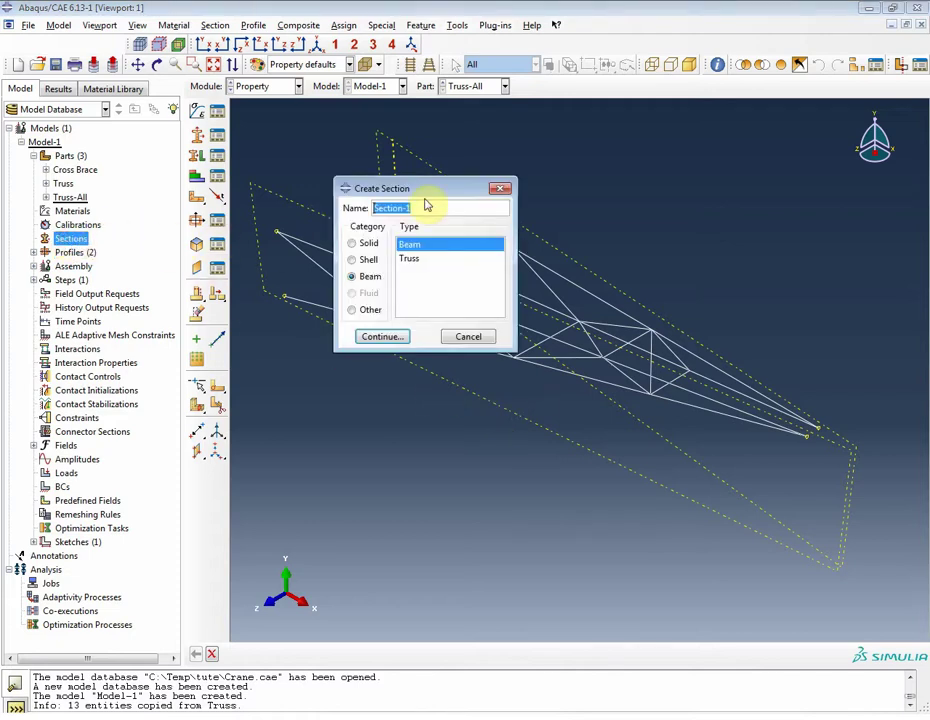
{"action": "type", "text": "MainMember"}
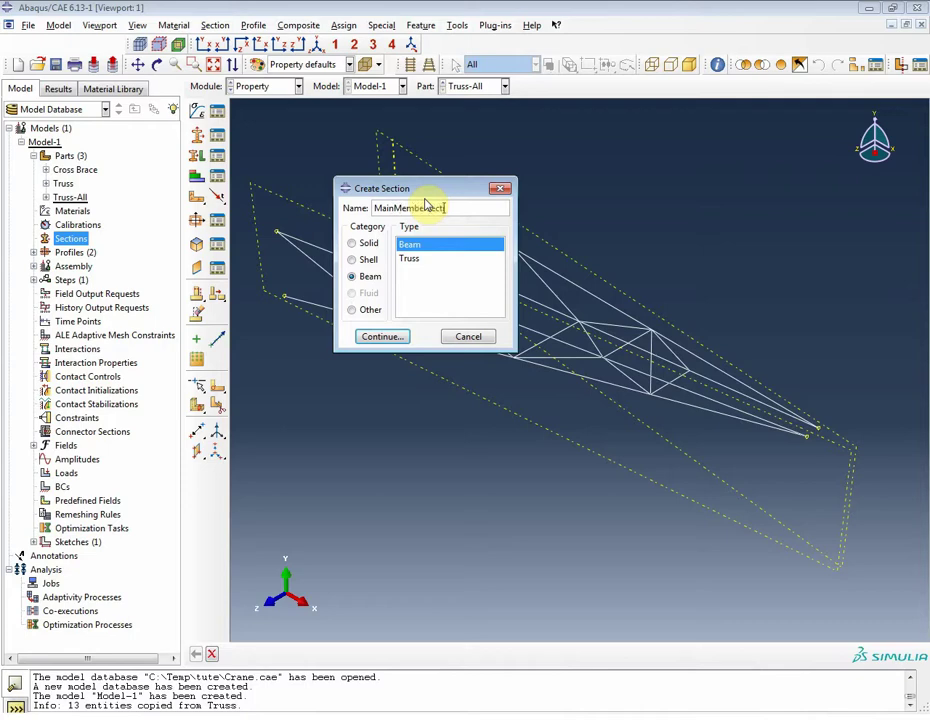
{"action": "left_click", "coordinate": [381, 338]}
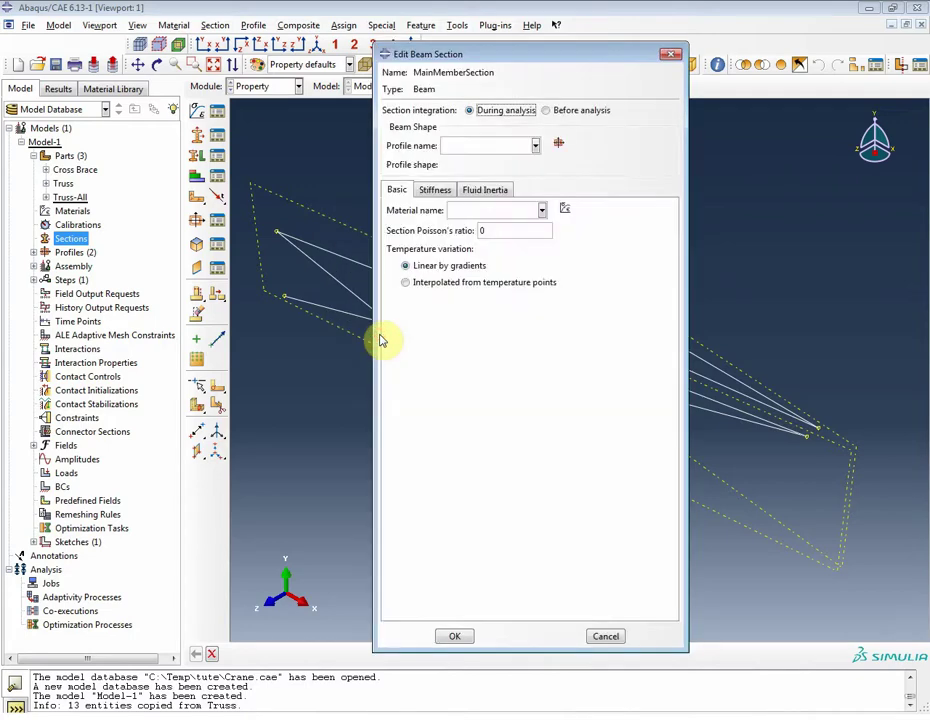
{"action": "left_click", "coordinate": [547, 111]}
{"action": "left_click", "coordinate": [535, 162]}
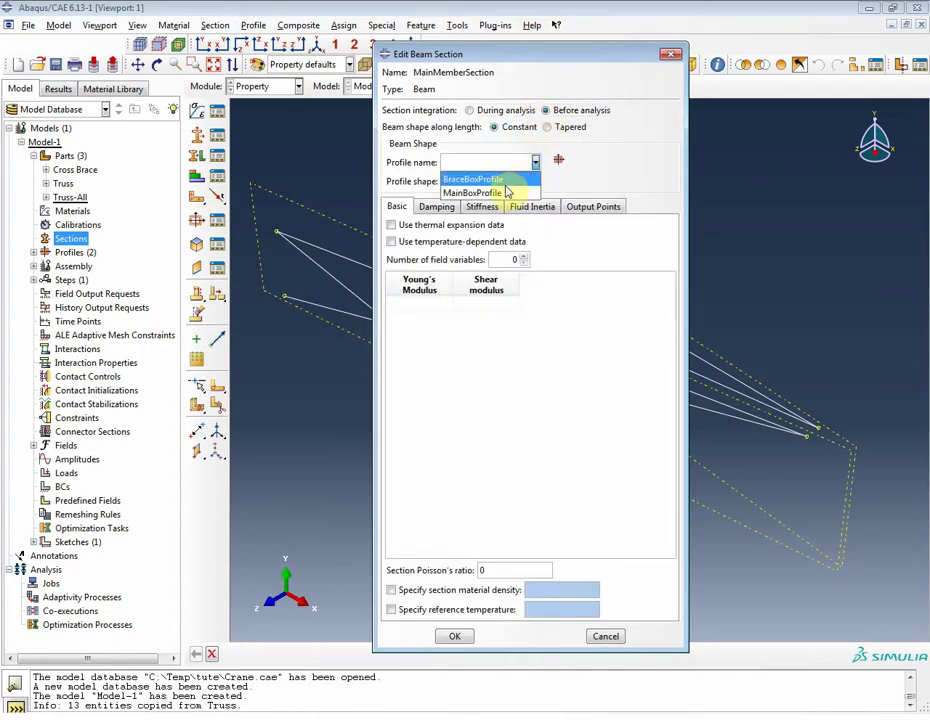
{"action": "left_click", "coordinate": [504, 192]}
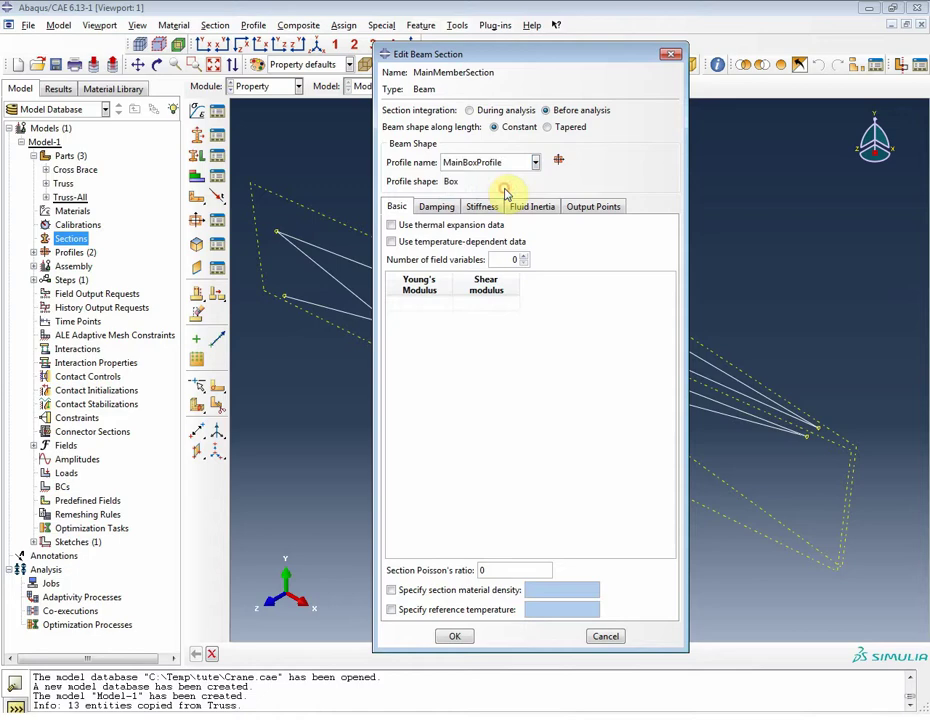
Give MainMemberSection a Young's modulus of 200e9, shear modulus of 80e9 and section Poisson's ratio of 0.25, and save it.
{"action": "left_click", "coordinate": [426, 305]}
{"action": "type", "text": "200e9"}
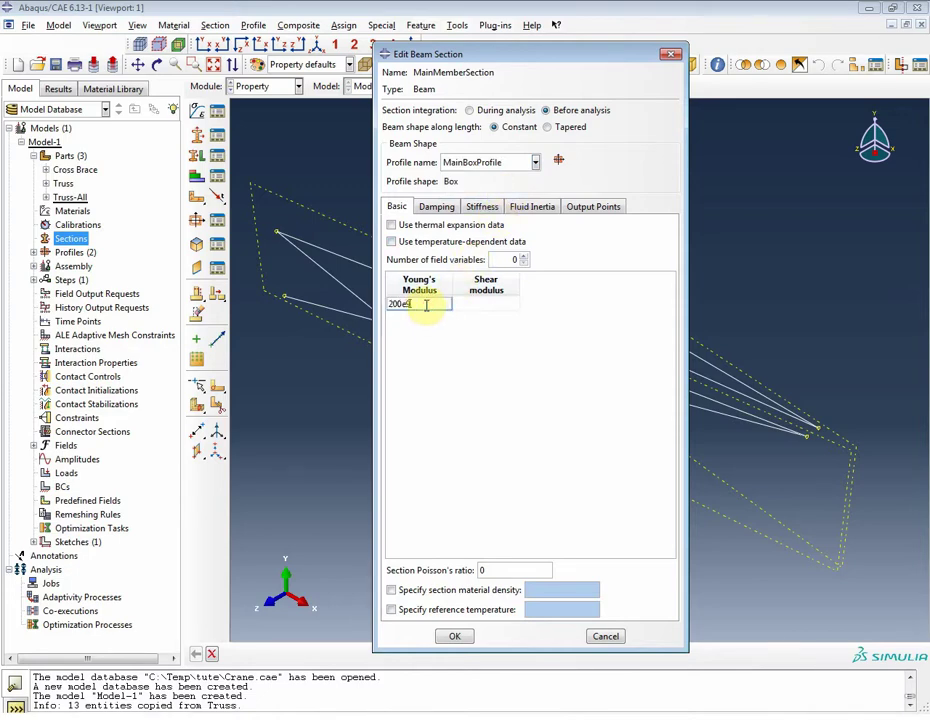
{"action": "key", "text": "Tab"}
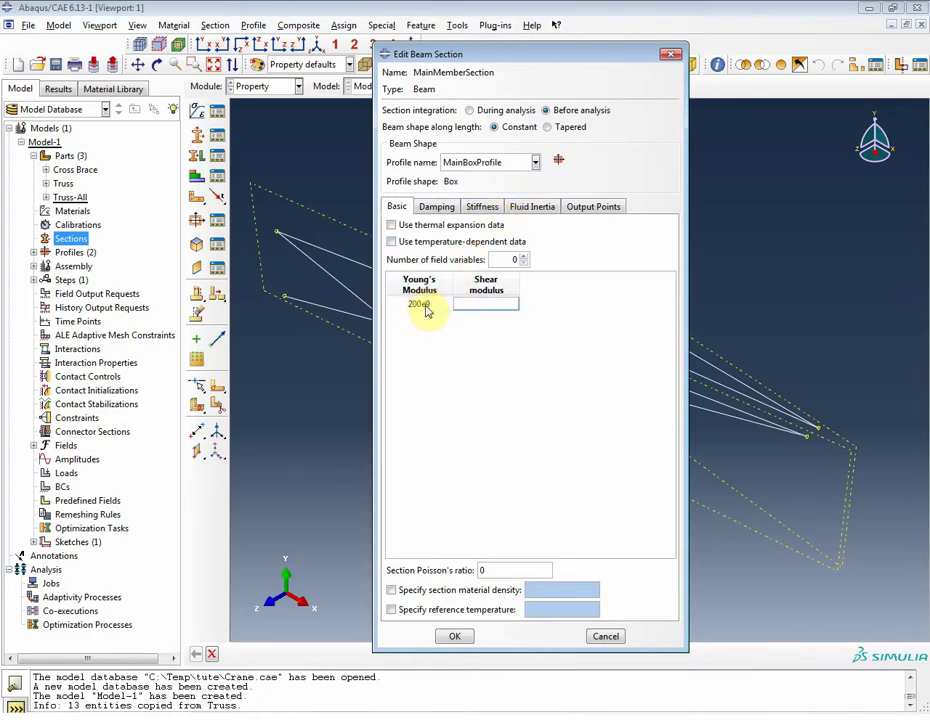
{"action": "left_click", "coordinate": [511, 567]}
{"action": "type", "text": ".25"}
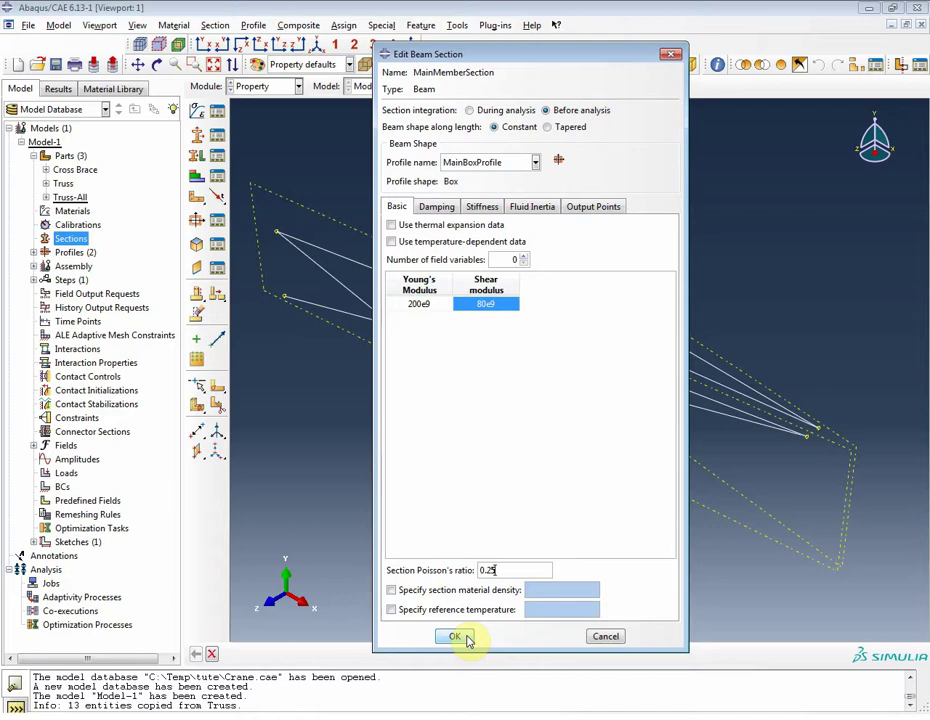
{"action": "left_click", "coordinate": [468, 640]}
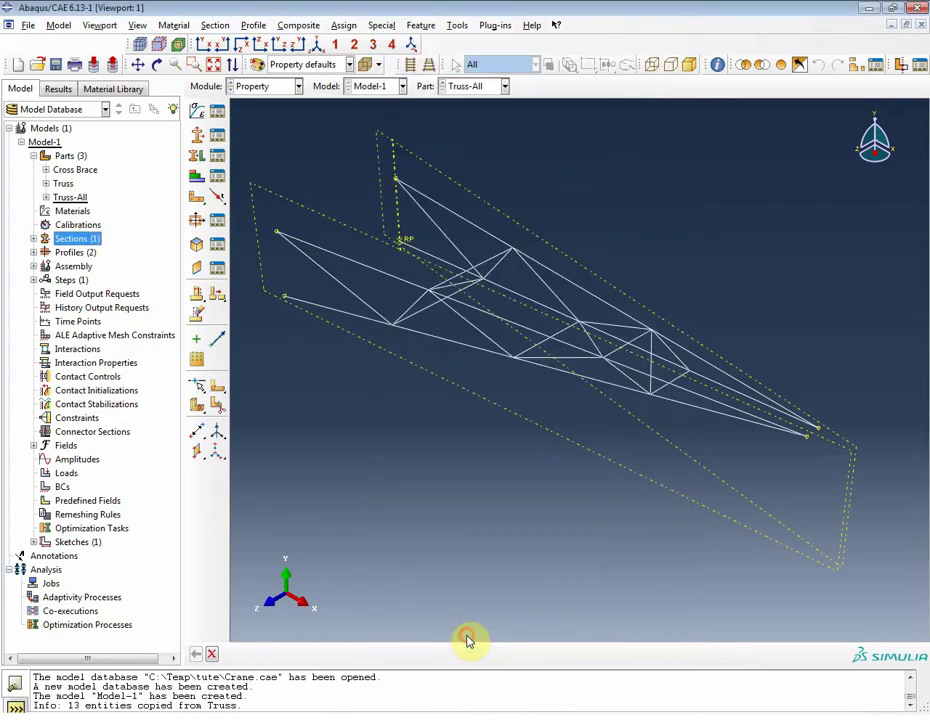
Create a beam section named BracingSection, integrated before analysis with a constant shape, using the BraceBoxProfile profile.
{"action": "double_click", "coordinate": [78, 241]}
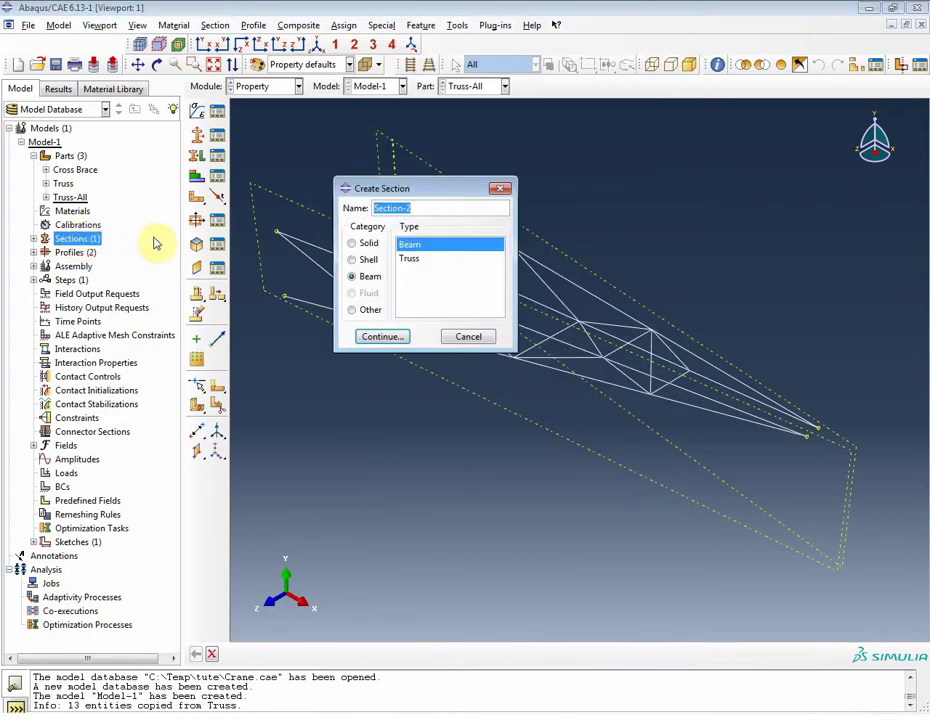
{"action": "type", "text": "BracingSection"}
{"action": "left_click", "coordinate": [364, 337]}
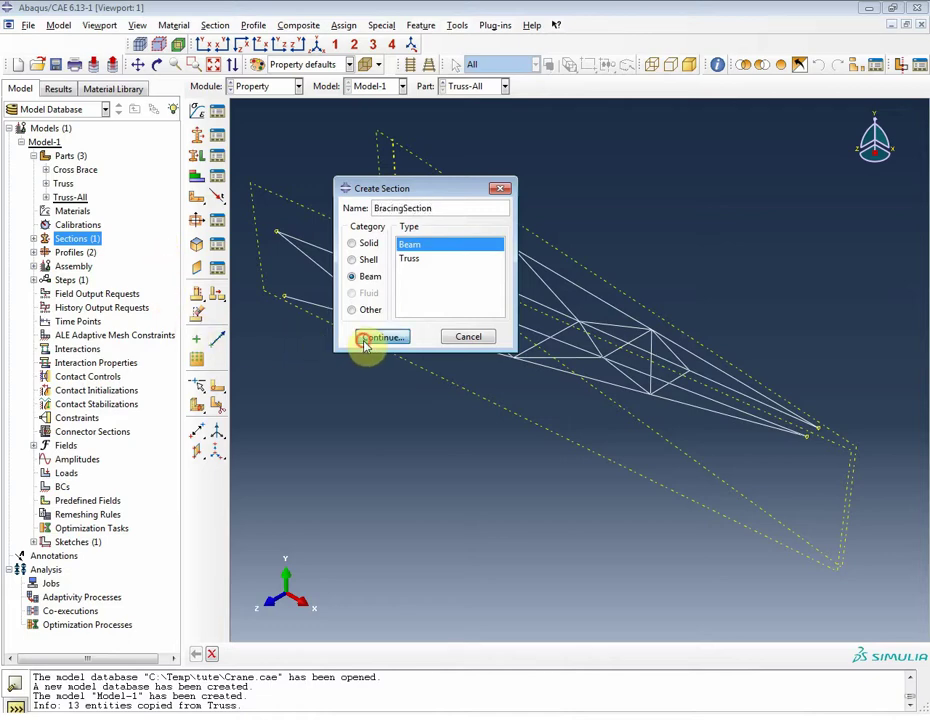
{"action": "left_click", "coordinate": [546, 110]}
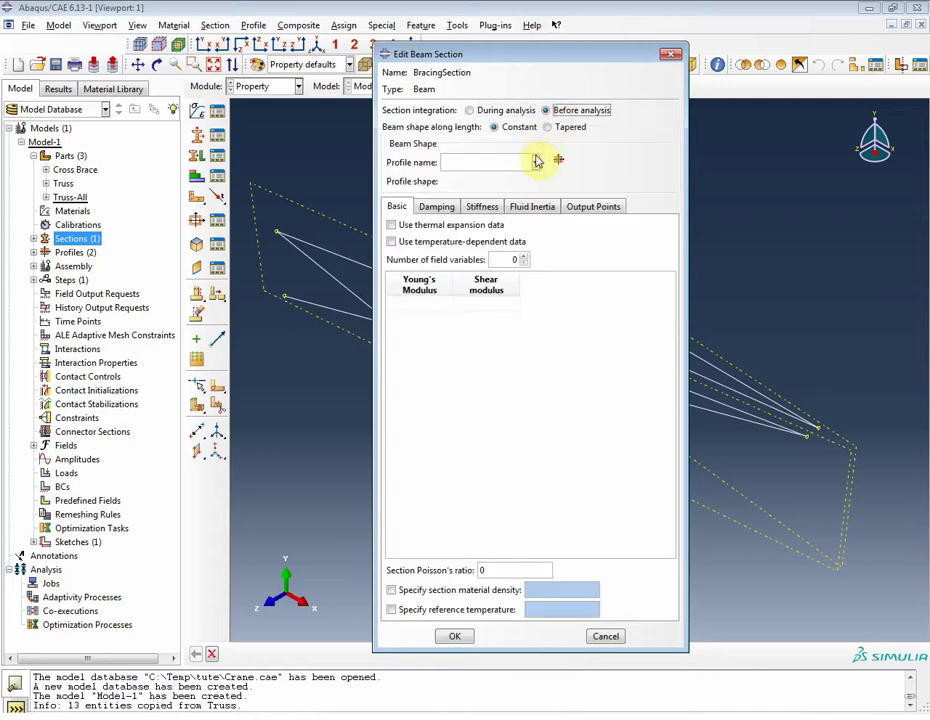
{"action": "left_click", "coordinate": [535, 161]}
{"action": "left_click", "coordinate": [528, 180]}
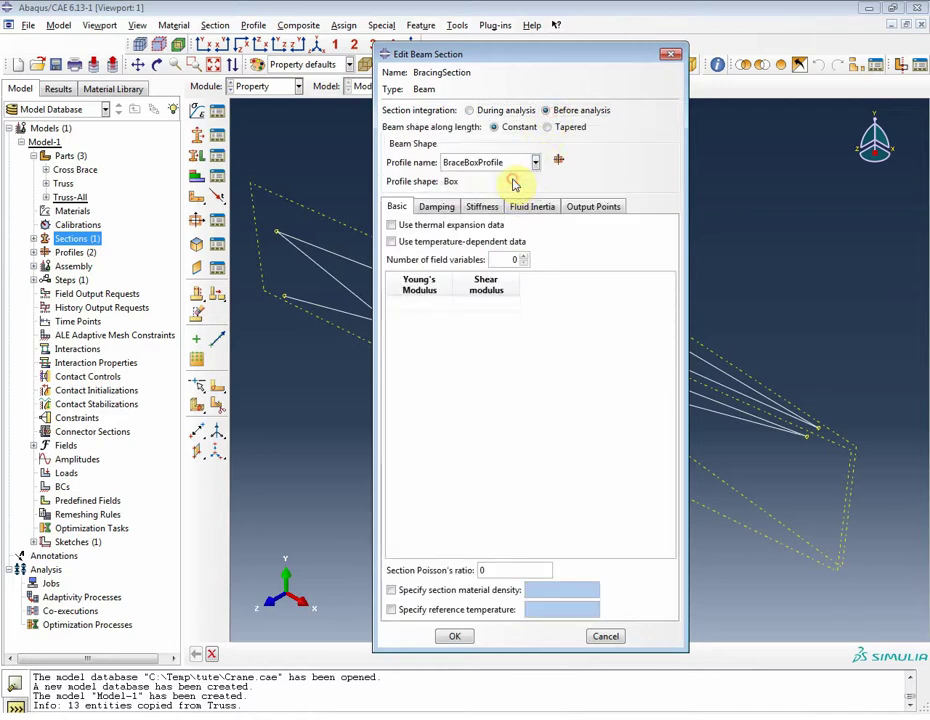
Give BracingSection a Young's modulus of 200e9, shear modulus of 80e9 and section Poisson's ratio of 0.25, and save it.
{"action": "left_click", "coordinate": [437, 304]}
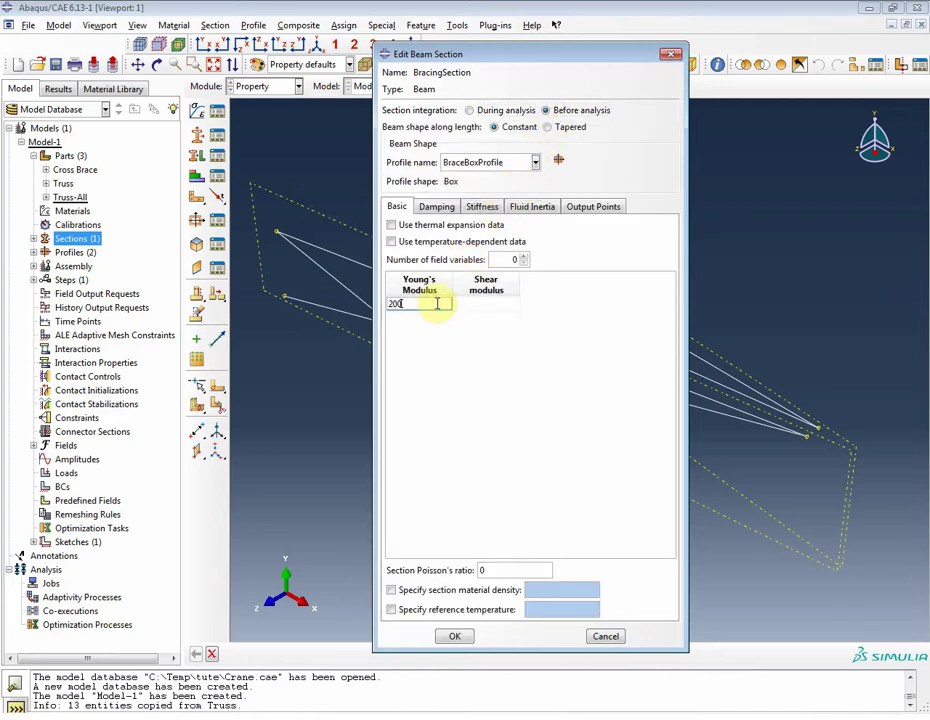
{"action": "type", "text": "200e9"}
{"action": "key", "text": "Tab"}
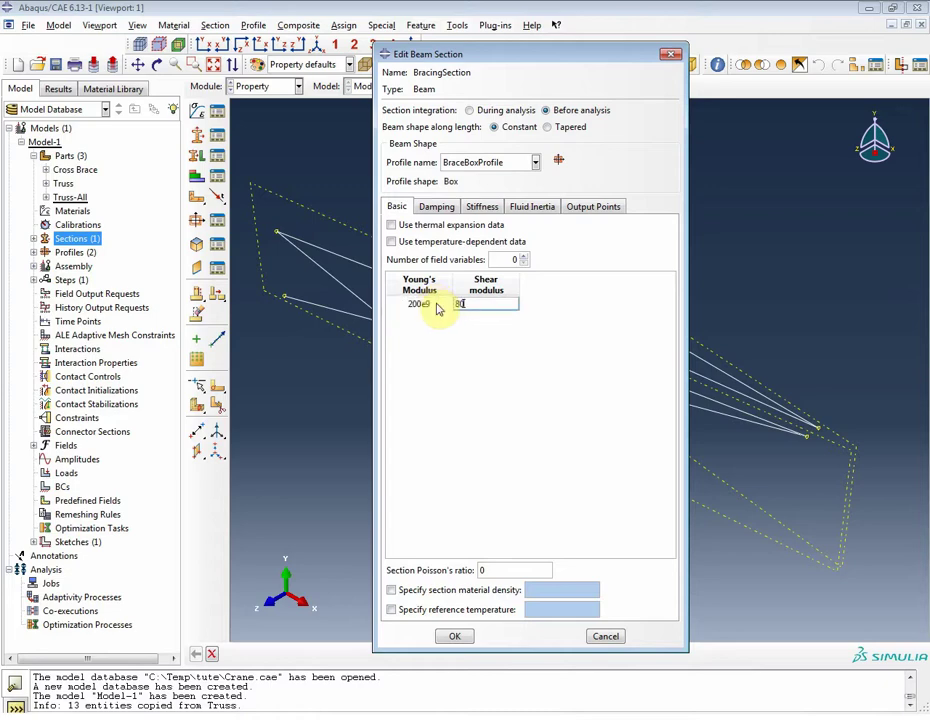
{"action": "left_click", "coordinate": [523, 566]}
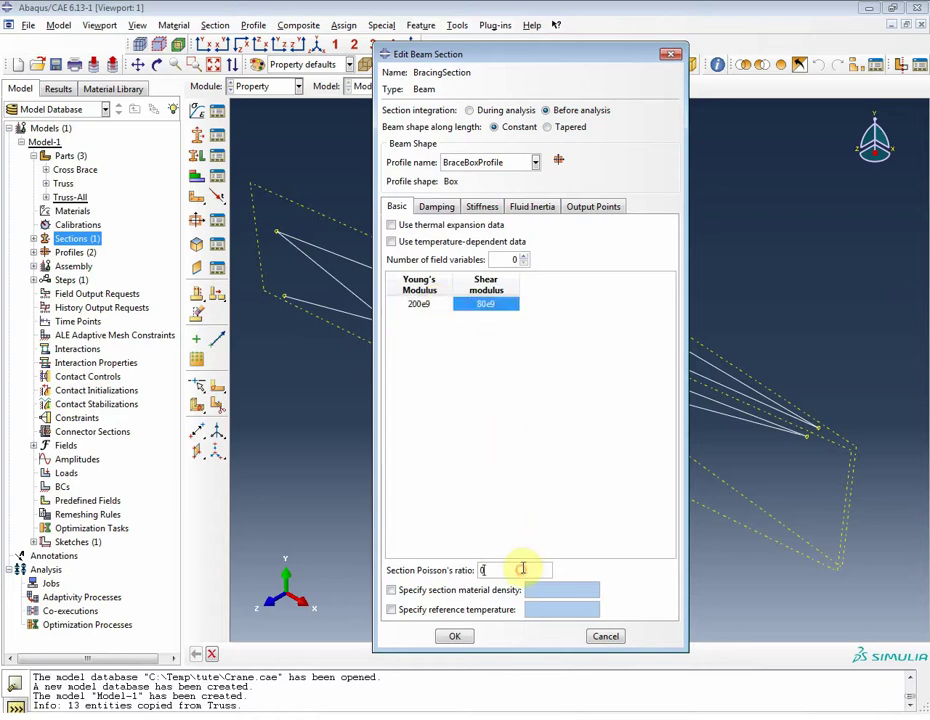
{"action": "type", "text": ".25"}
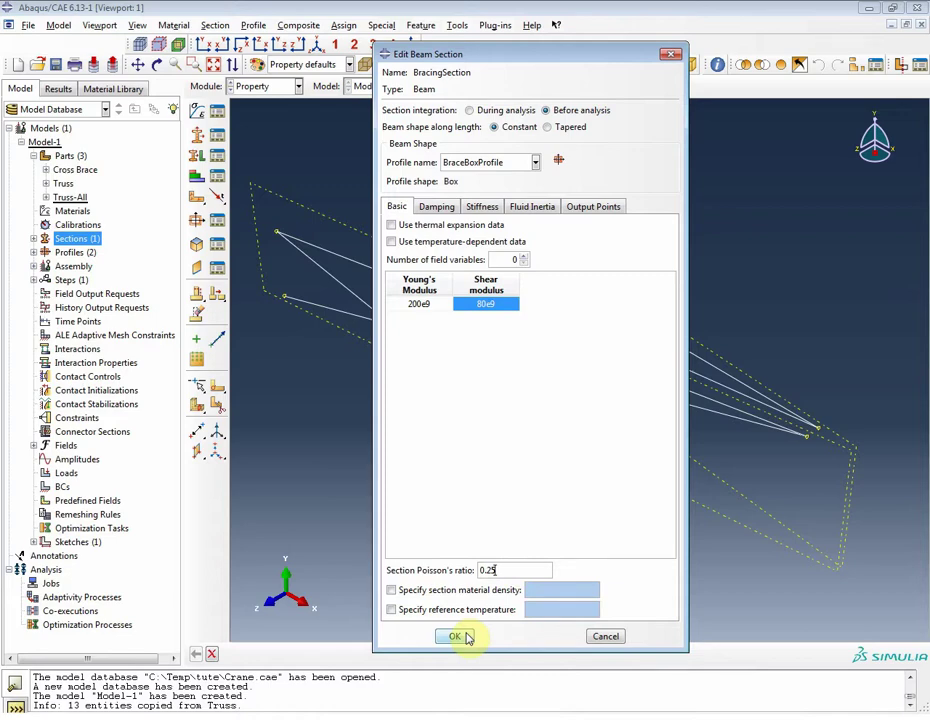
{"action": "left_click", "coordinate": [465, 637]}
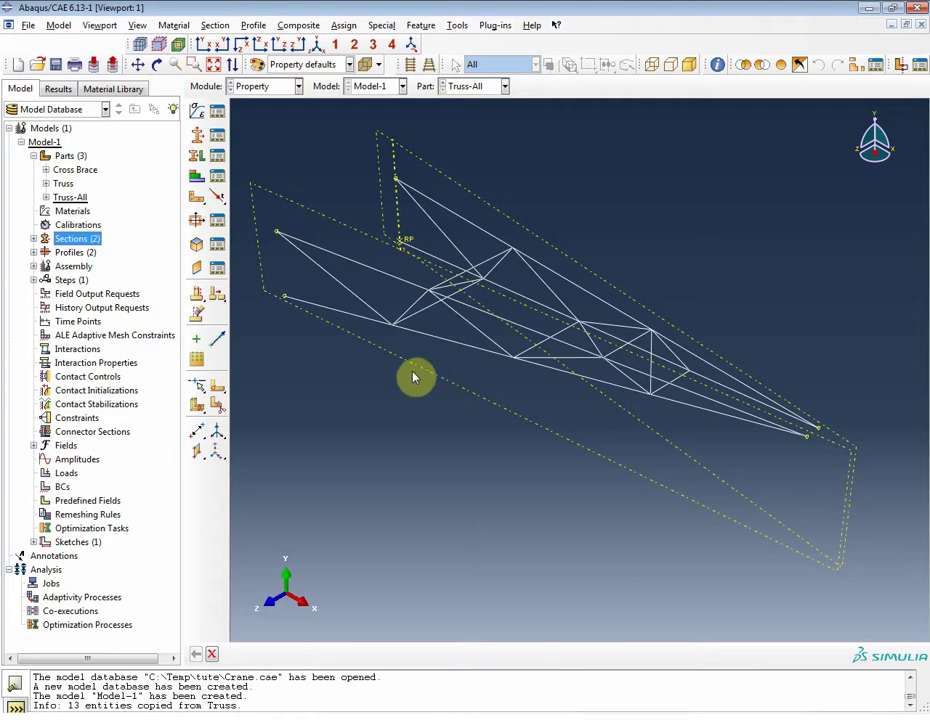
Display the Cross Brace part for section assignment and examine the sets listed under the assembly.
{"action": "left_click", "coordinate": [46, 170]}
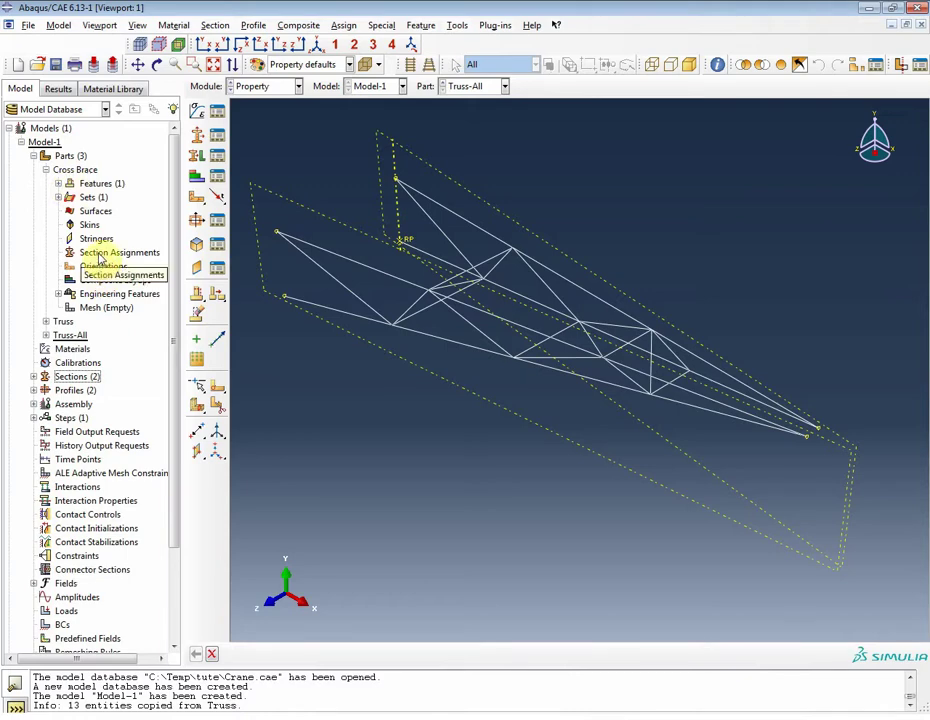
{"action": "double_click", "coordinate": [100, 254]}
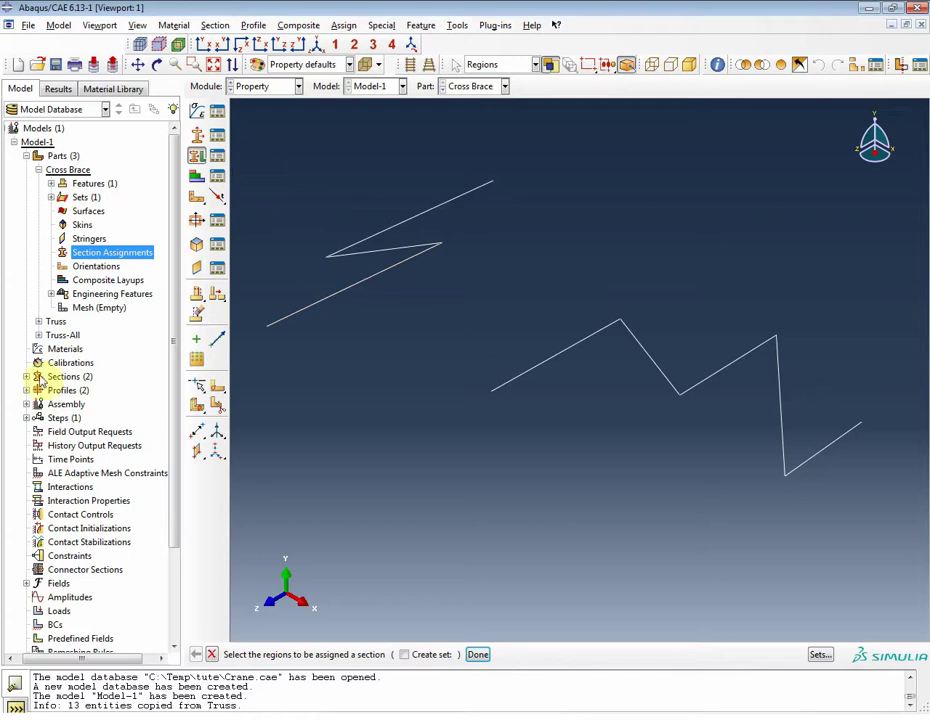
{"action": "left_click", "coordinate": [27, 404]}
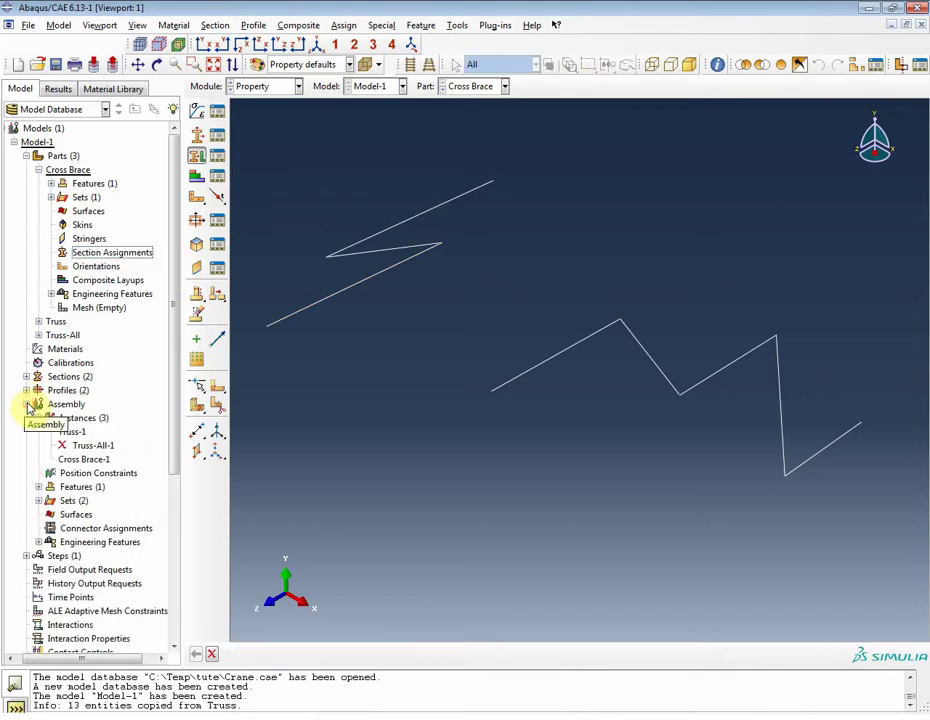
{"action": "left_click", "coordinate": [39, 500]}
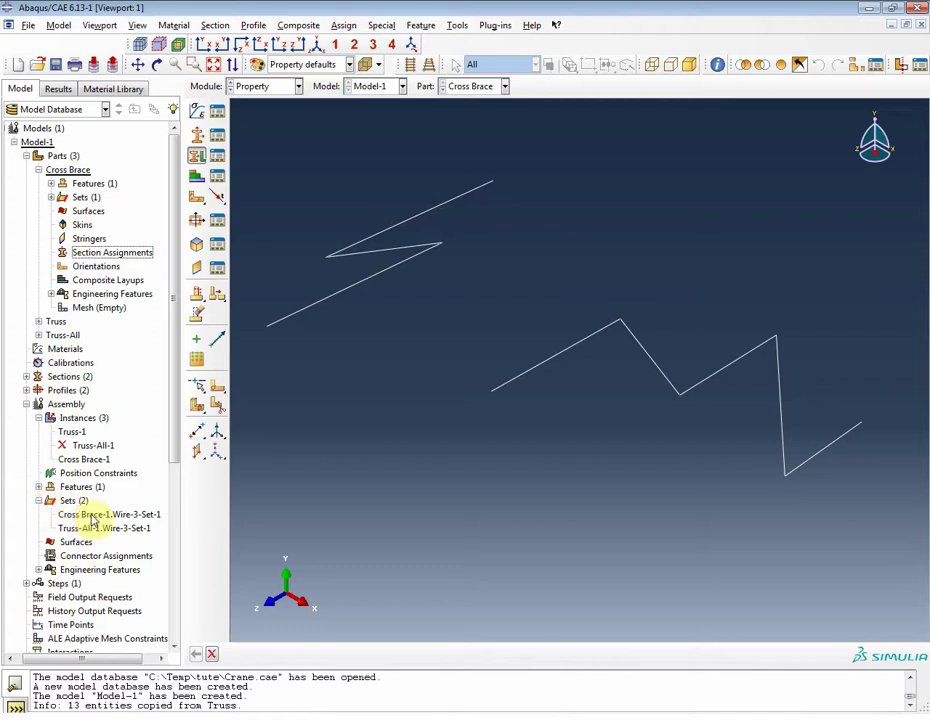
{"action": "left_click", "coordinate": [88, 515]}
{"action": "right_click", "coordinate": [92, 516]}
{"action": "left_click", "coordinate": [80, 517]}
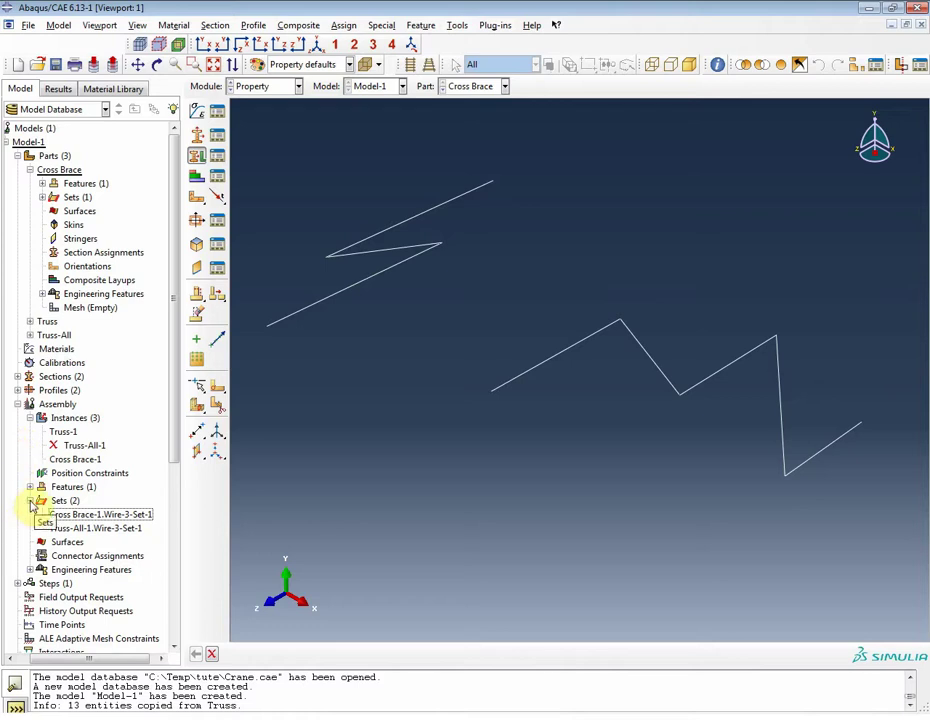
{"action": "left_click", "coordinate": [31, 502]}
{"action": "left_click", "coordinate": [31, 500]}
{"action": "left_click", "coordinate": [31, 500]}
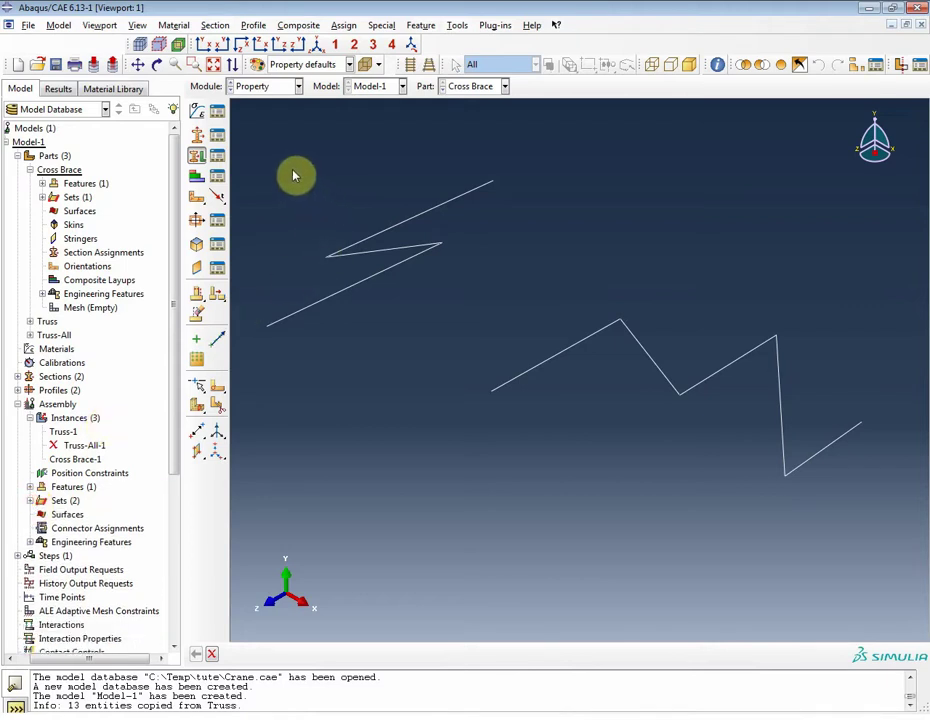
Delete the Wire-3-Set-1 set from the Cross Brace part.
{"action": "left_click", "coordinate": [42, 198]}
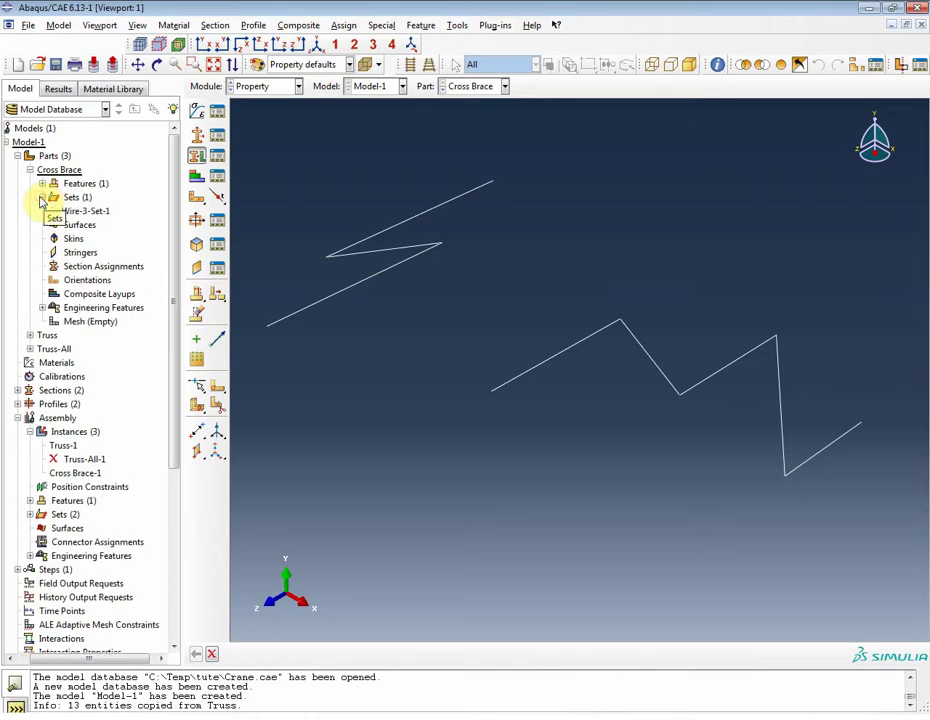
{"action": "left_click", "coordinate": [78, 211]}
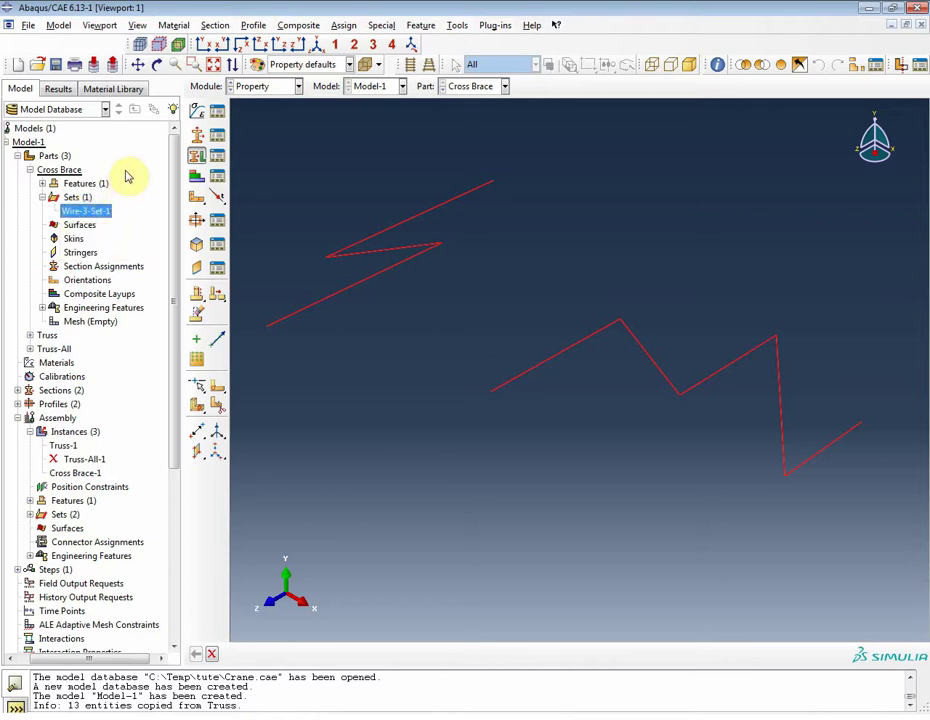
{"action": "left_click", "coordinate": [42, 183]}
{"action": "left_click", "coordinate": [100, 197]}
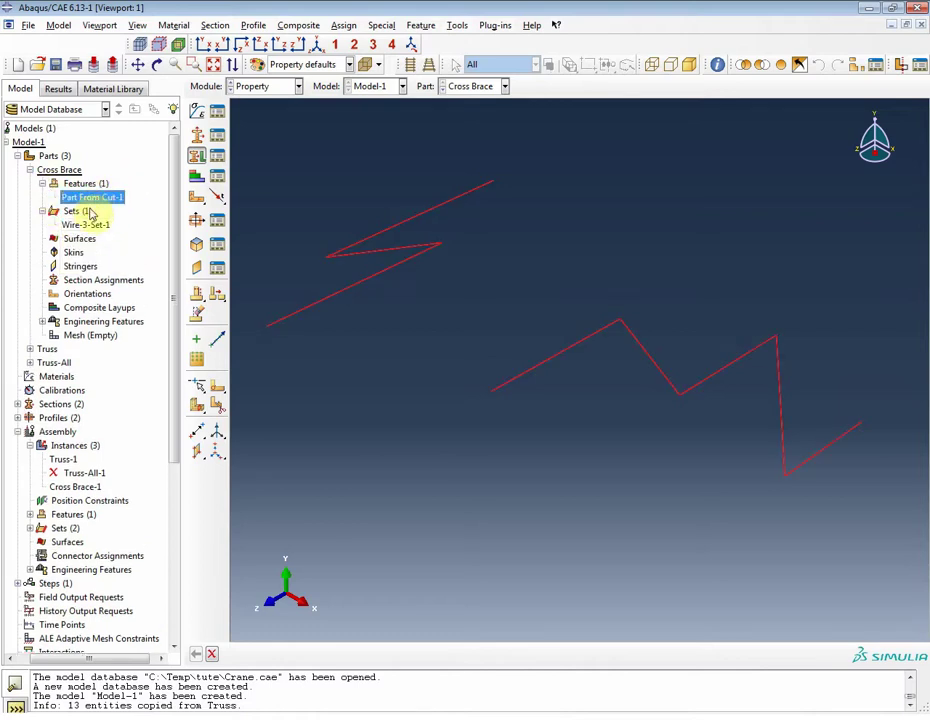
{"action": "left_click", "coordinate": [86, 225]}
{"action": "right_click", "coordinate": [86, 226]}
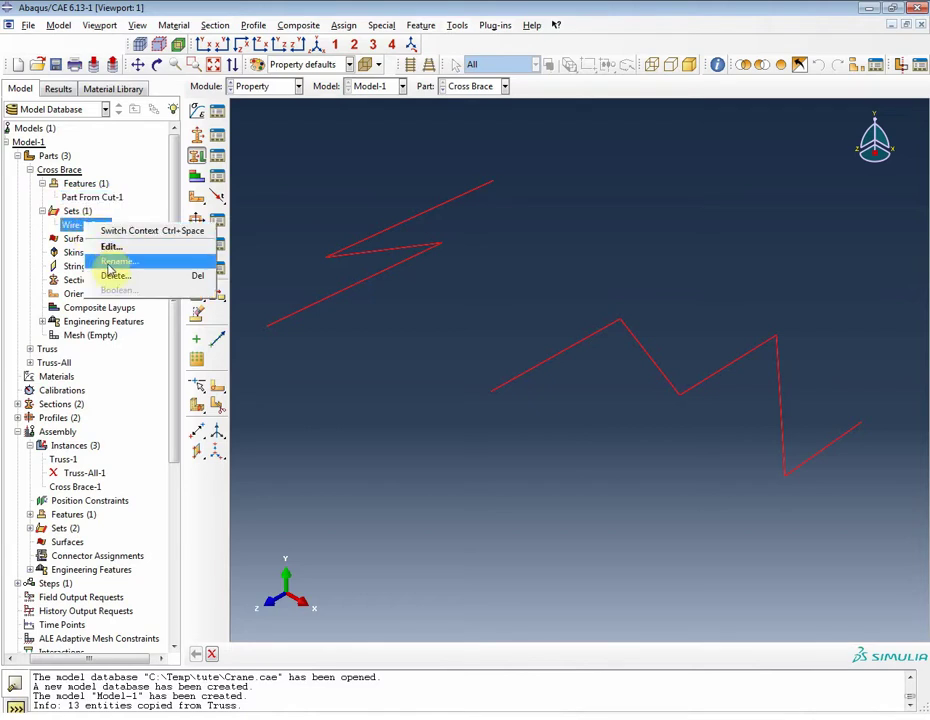
{"action": "left_click", "coordinate": [114, 272]}
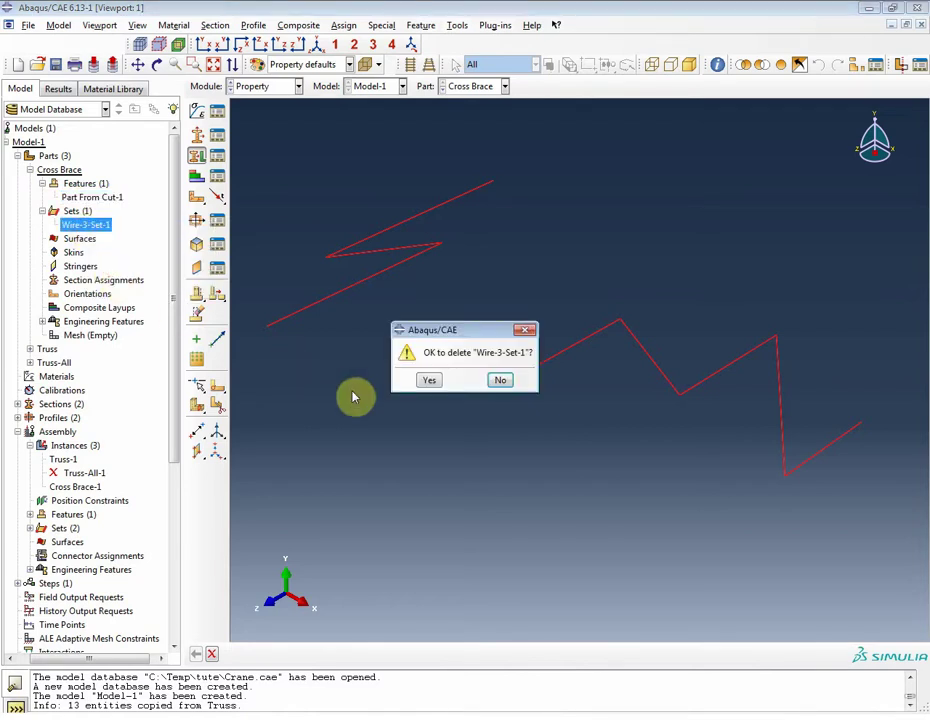
{"action": "left_click", "coordinate": [429, 380]}
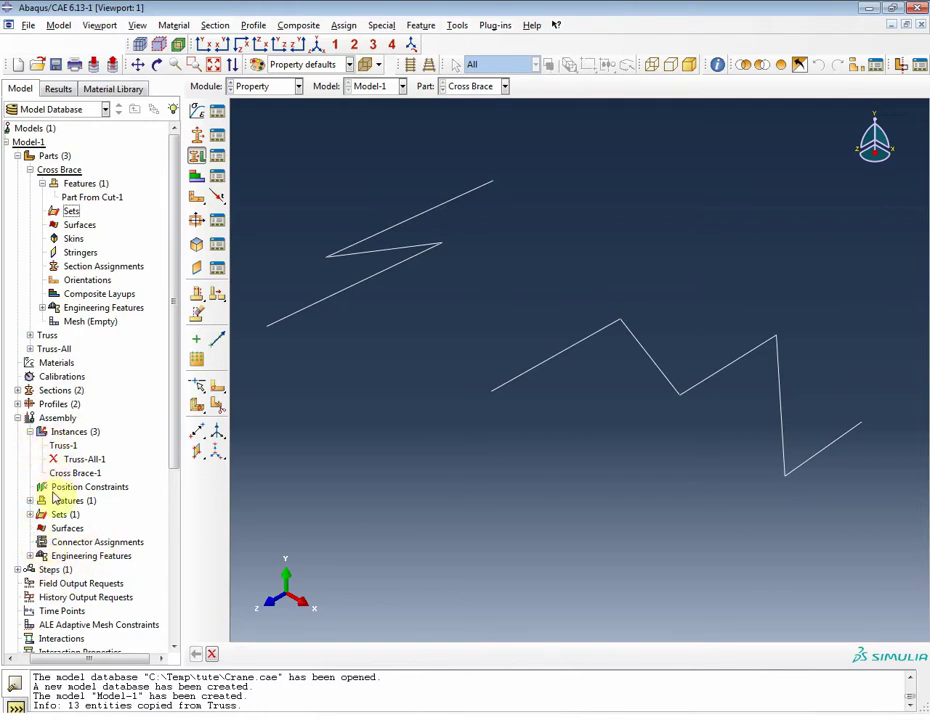
Delete the Wire-3-Set-1 set from the Truss-All part.
{"action": "left_click", "coordinate": [30, 514]}
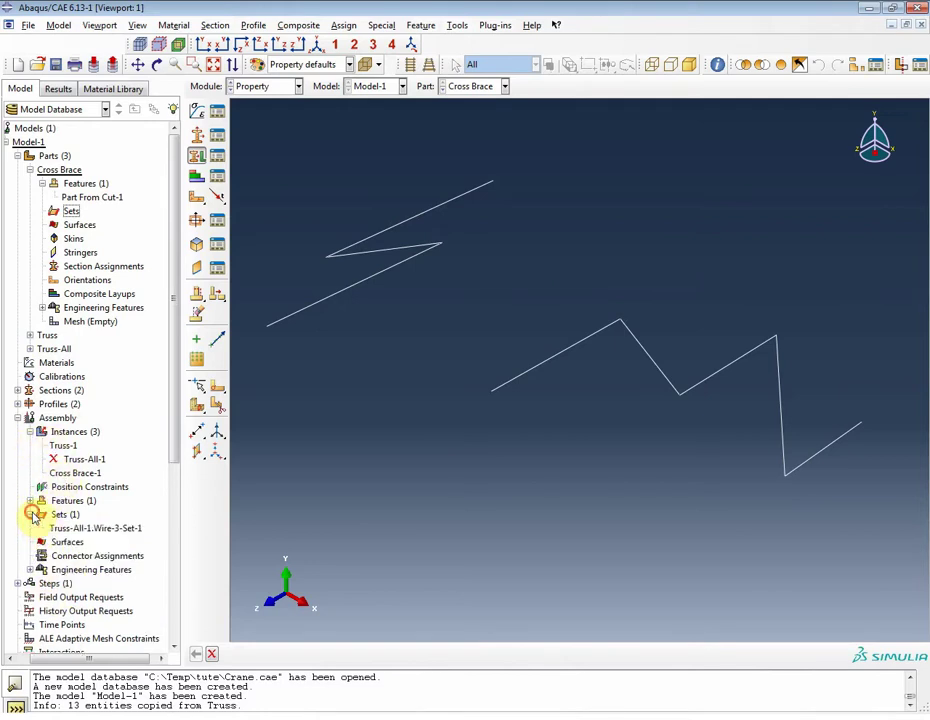
{"action": "left_click", "coordinate": [41, 183]}
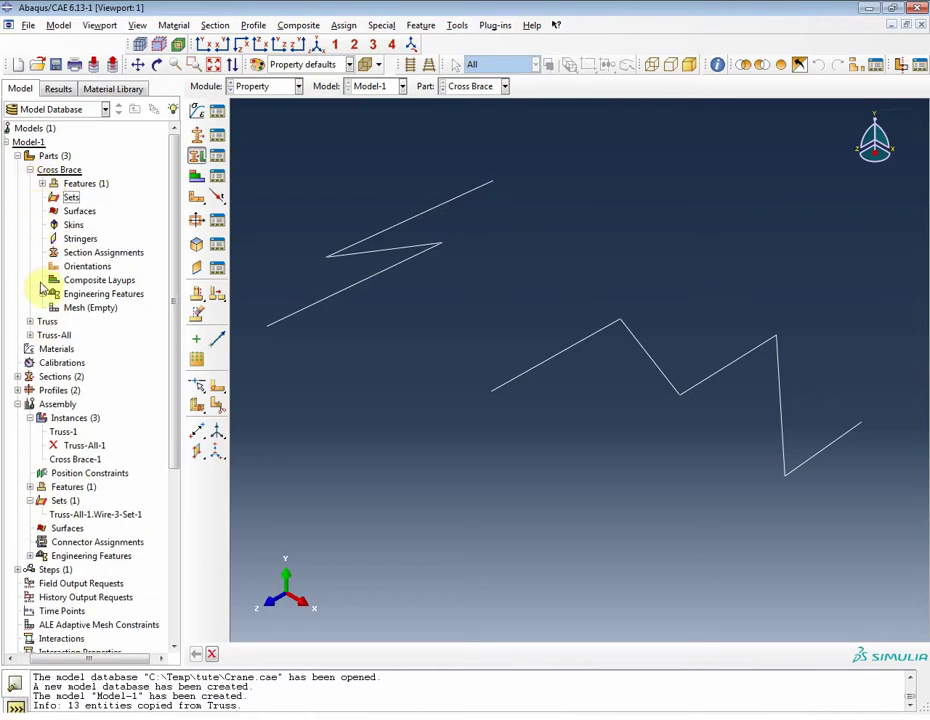
{"action": "left_click", "coordinate": [30, 335]}
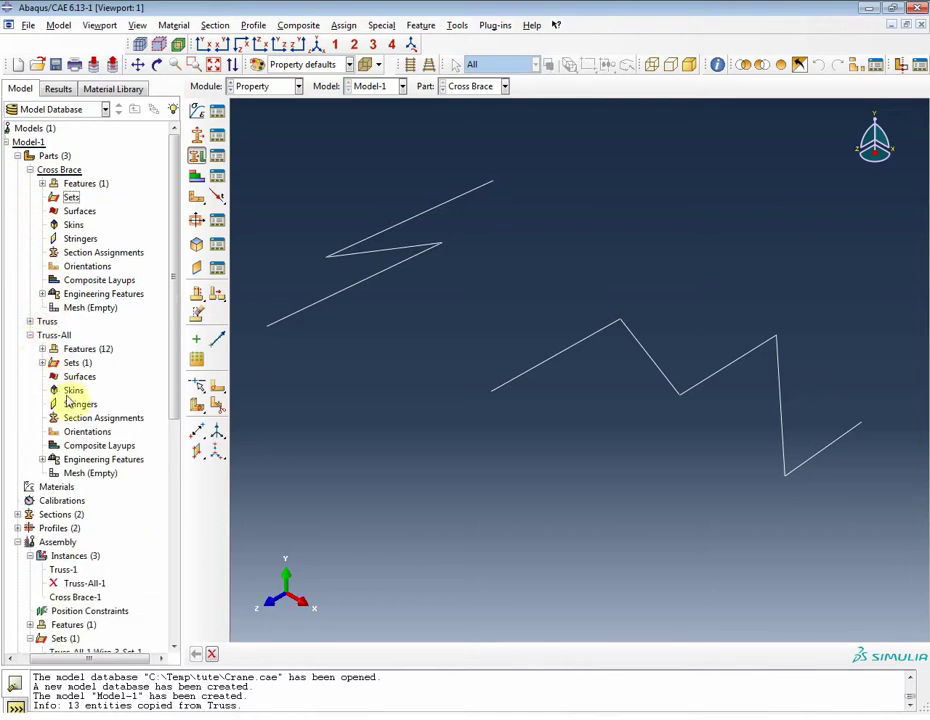
{"action": "left_click", "coordinate": [42, 362]}
{"action": "left_click", "coordinate": [80, 377]}
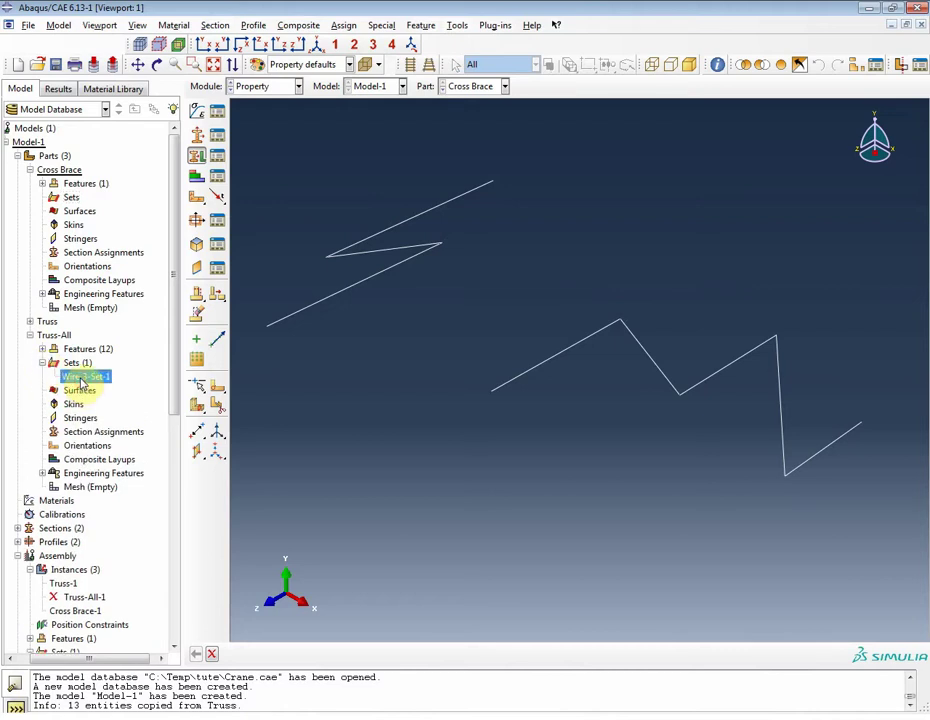
{"action": "double_click", "coordinate": [80, 378]}
{"action": "right_click", "coordinate": [80, 378]}
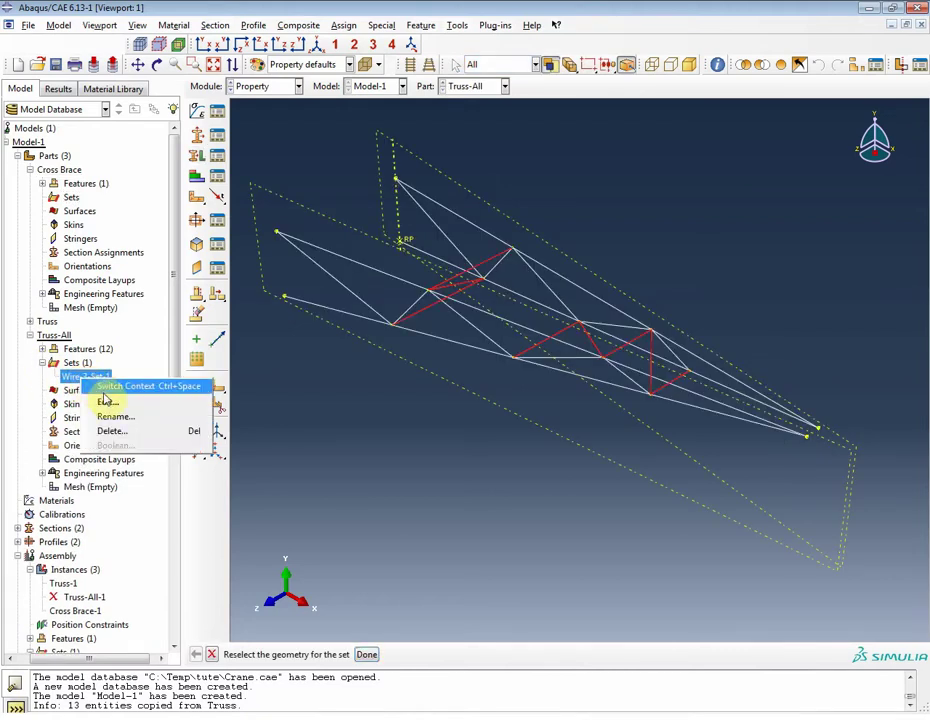
{"action": "left_click", "coordinate": [115, 431]}
{"action": "left_click", "coordinate": [426, 381]}
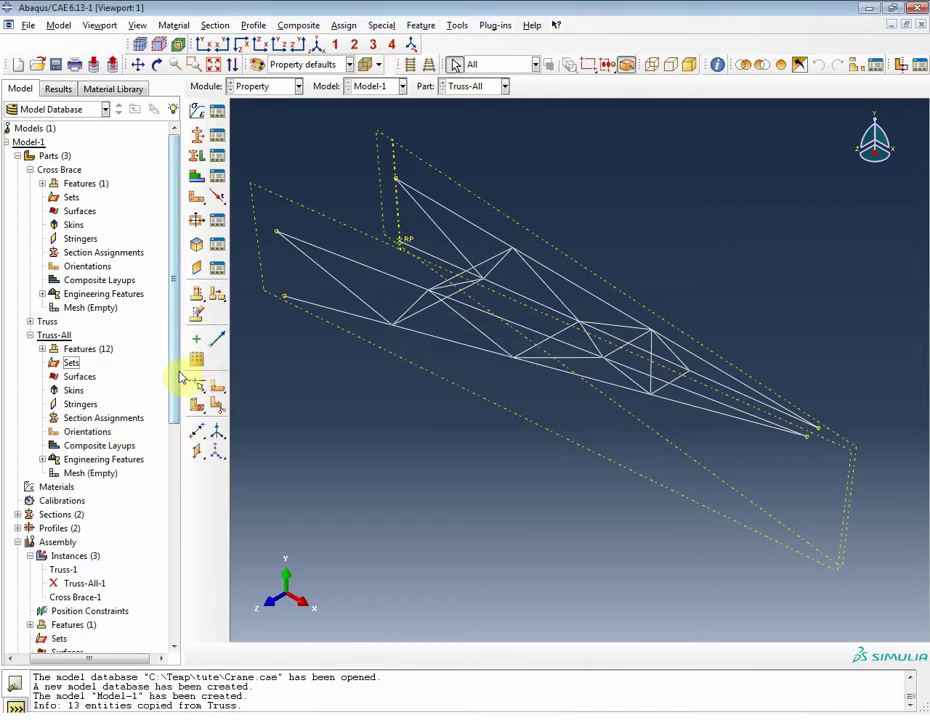
{"action": "left_click", "coordinate": [33, 337]}
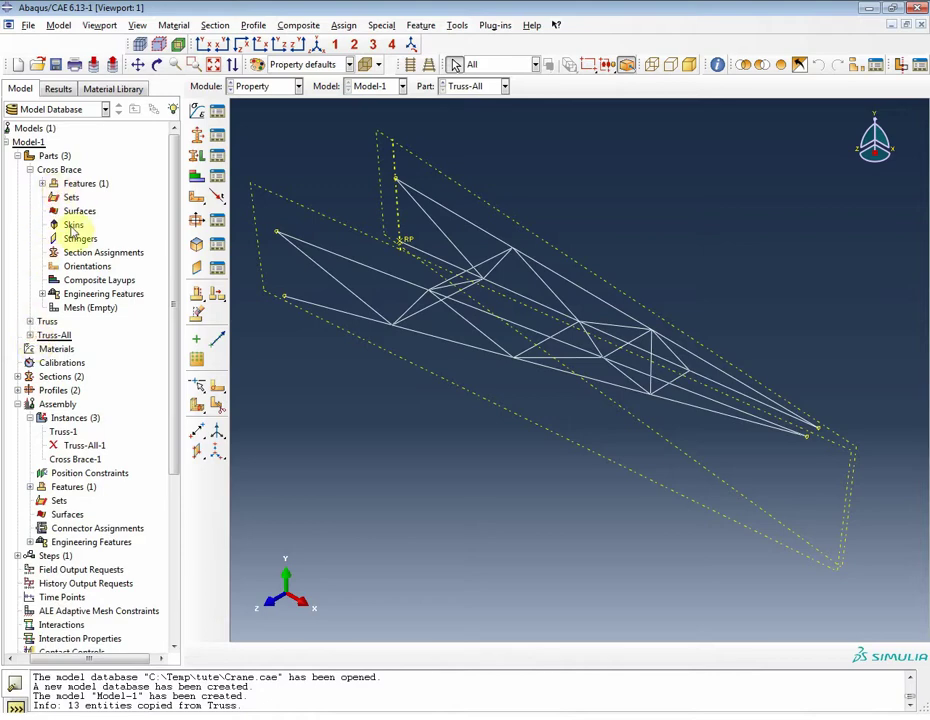
Assign BracingSection to all wires of the Cross Brace part.
{"action": "double_click", "coordinate": [98, 252]}
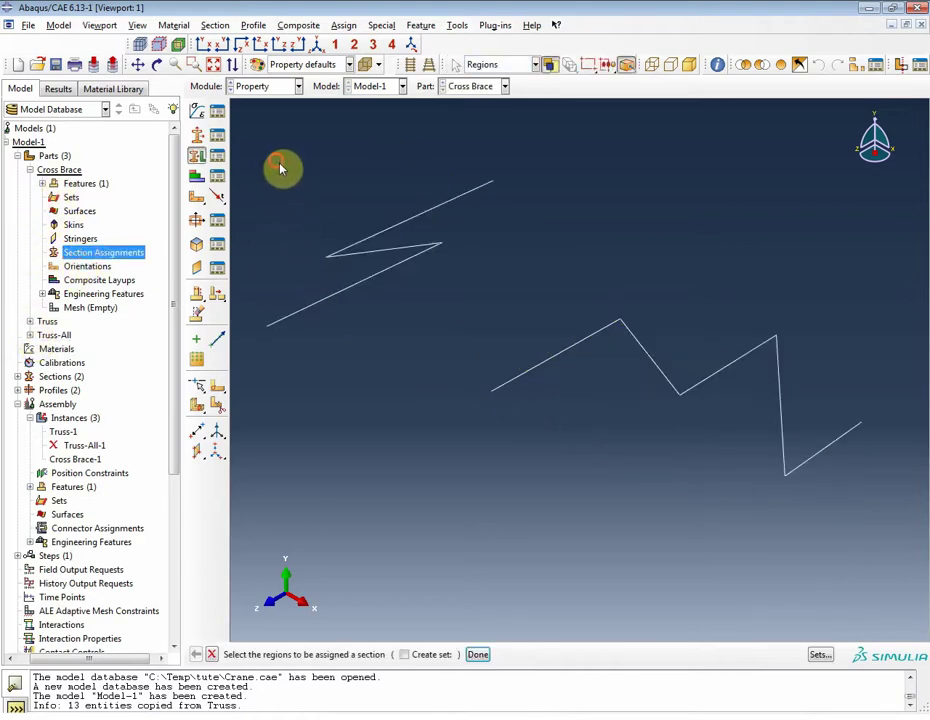
{"action": "left_click_drag", "start_coordinate": [278, 165], "coordinate": [872, 533]}
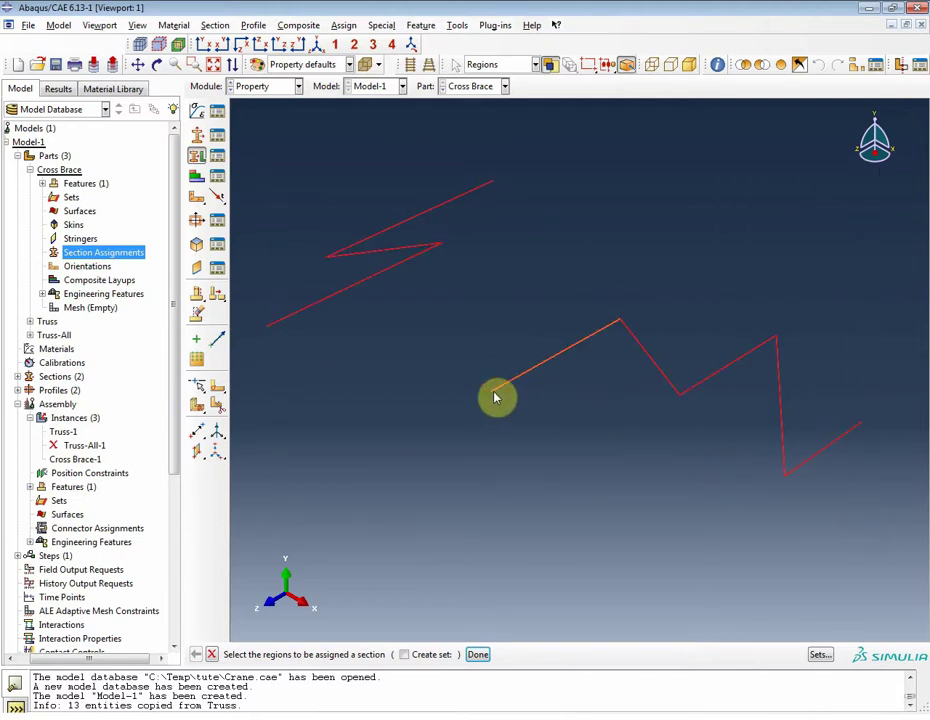
{"action": "middle_click", "coordinate": [443, 385]}
{"action": "left_click", "coordinate": [490, 267]}
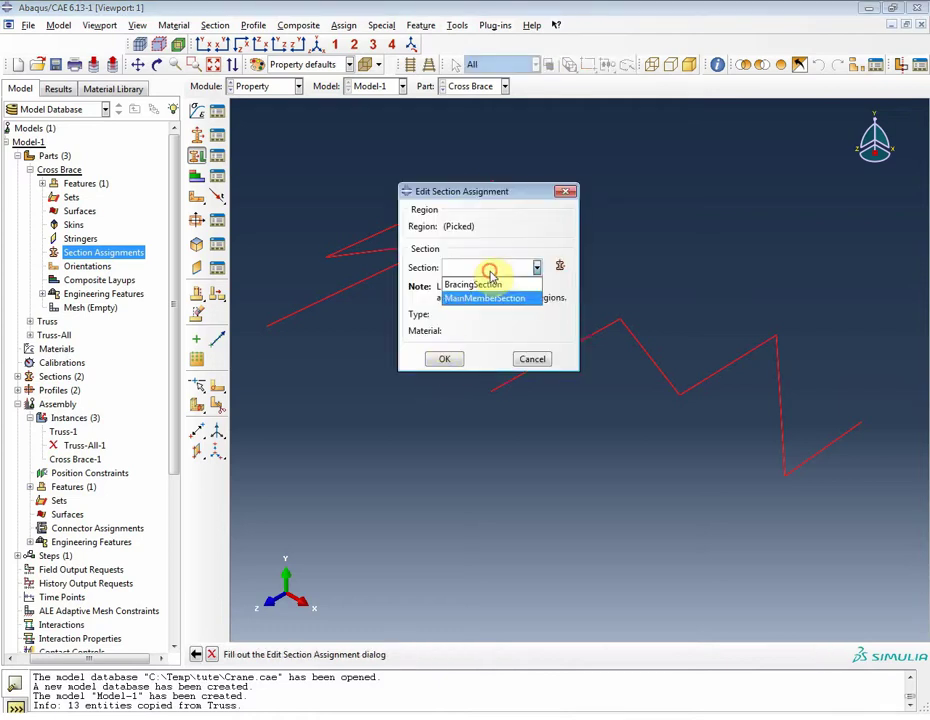
{"action": "left_click", "coordinate": [485, 287]}
{"action": "left_click", "coordinate": [460, 358]}
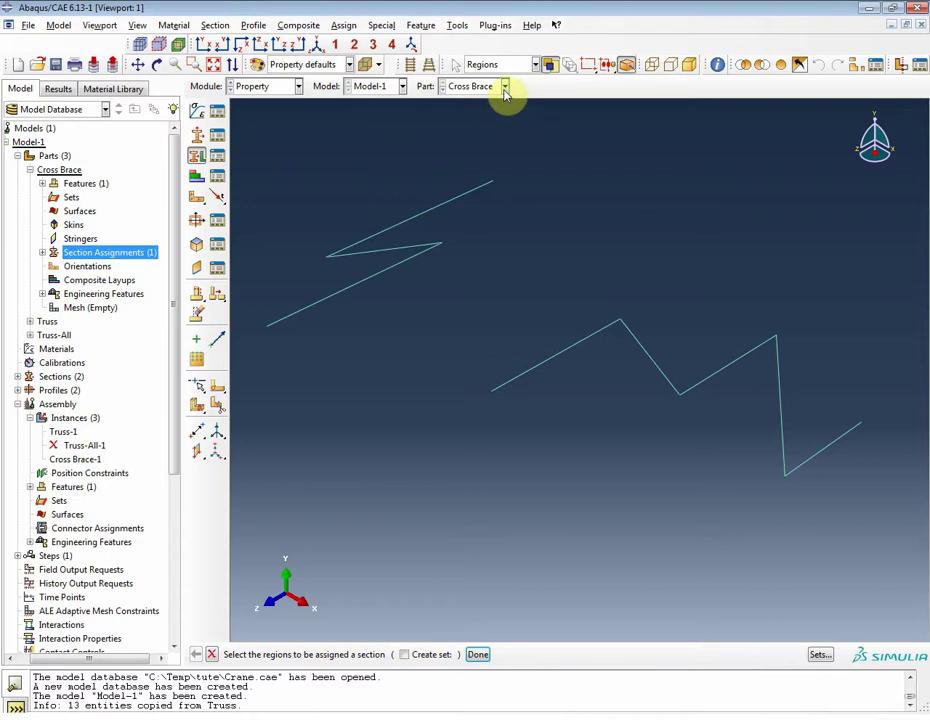
{"action": "middle_click", "coordinate": [484, 291]}
Display the Truss part for section assignment and expand its contents in place of those of Cross Brace.
{"action": "left_click", "coordinate": [503, 87]}
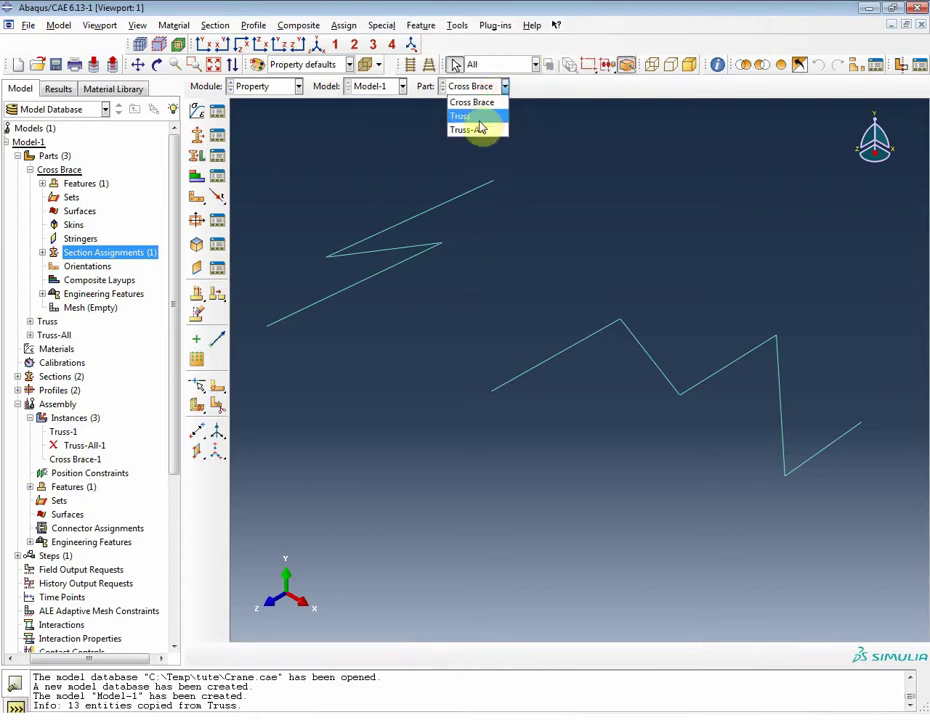
{"action": "left_click", "coordinate": [480, 118]}
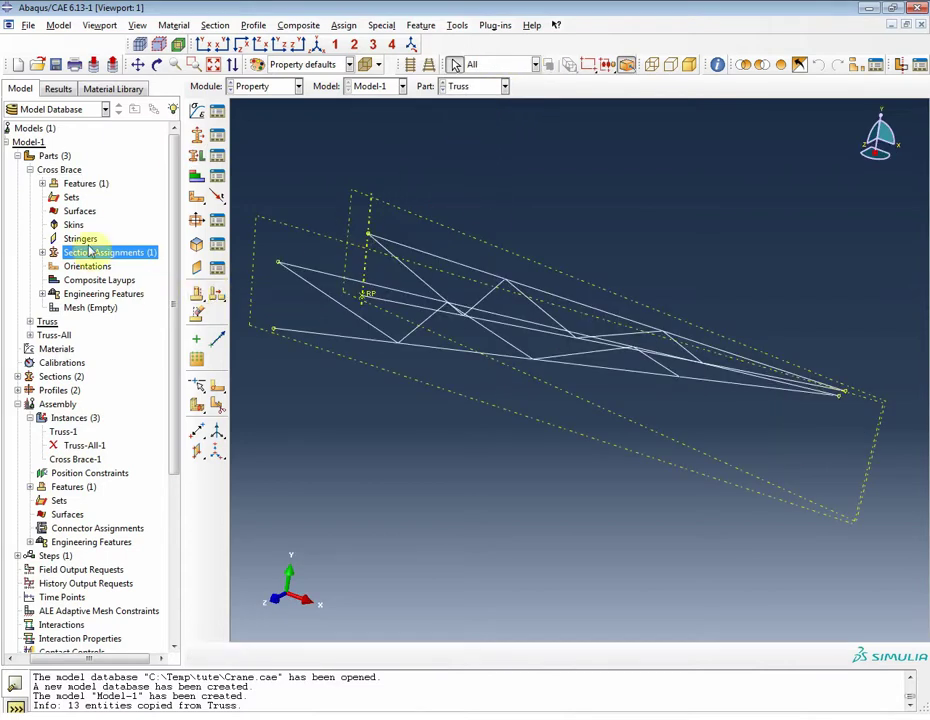
{"action": "left_click", "coordinate": [30, 169]}
{"action": "left_click", "coordinate": [30, 183]}
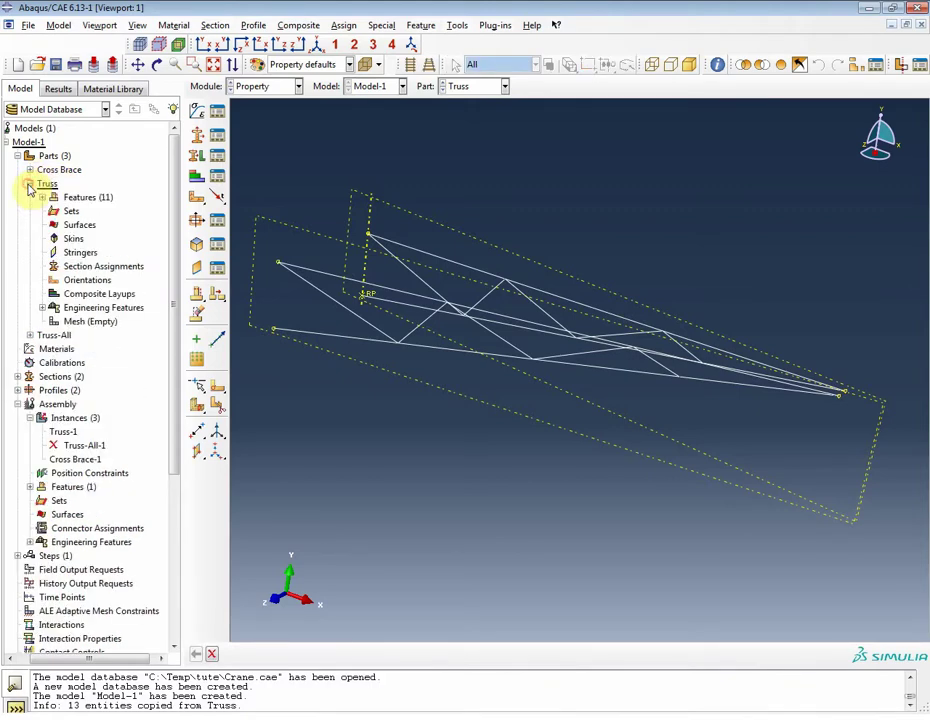
Assign MainMemberSection to the four long main members of the Truss part, covering every segment along both side trusses.
{"action": "double_click", "coordinate": [76, 266]}
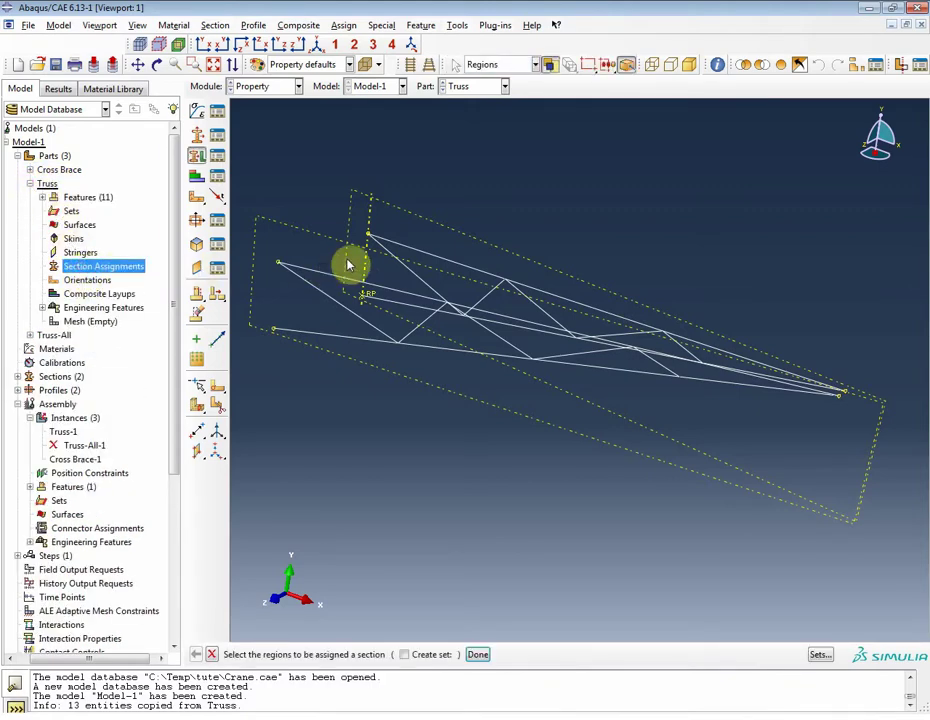
{"action": "left_click", "coordinate": [380, 292]}
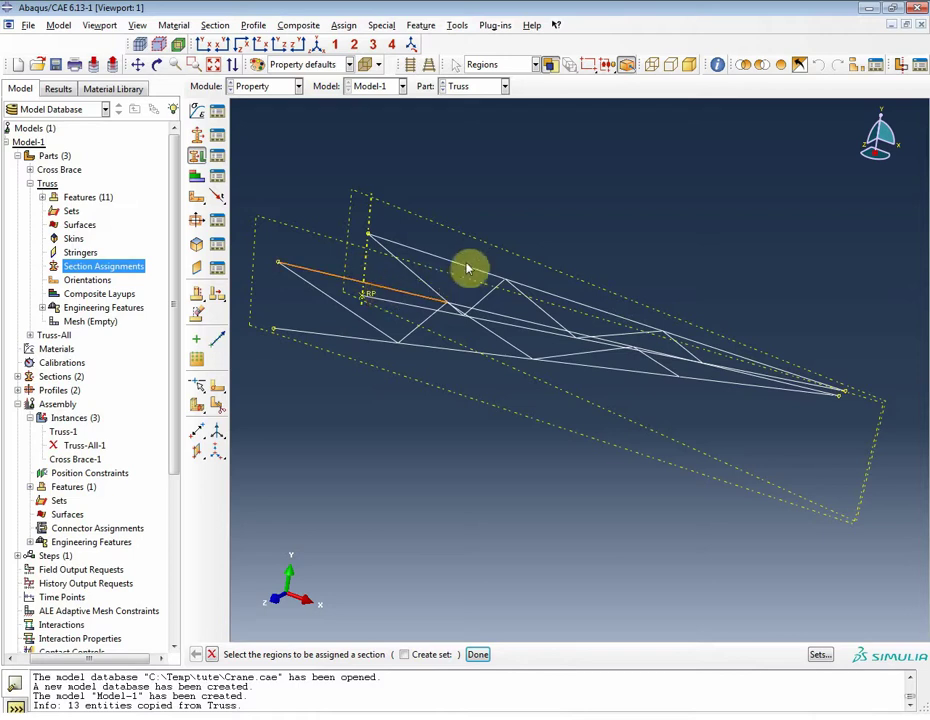
{"action": "mouse_move", "coordinate": [468, 275]}
{"action": "left_mouse_down"}
{"action": "mouse_move", "coordinate": [560, 291]}
{"action": "mouse_move", "coordinate": [702, 343]}
{"action": "mouse_move", "coordinate": [725, 362]}
{"action": "left_mouse_up"}
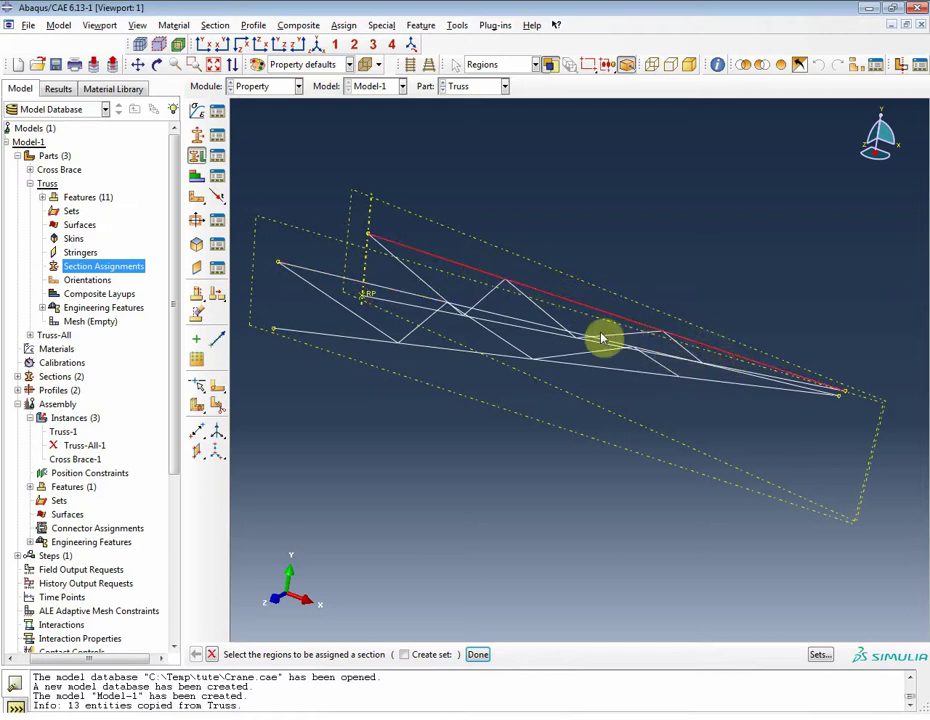
{"action": "left_click_drag", "start_coordinate": [606, 307], "coordinate": [608, 347], "text": "ctrl+alt"}
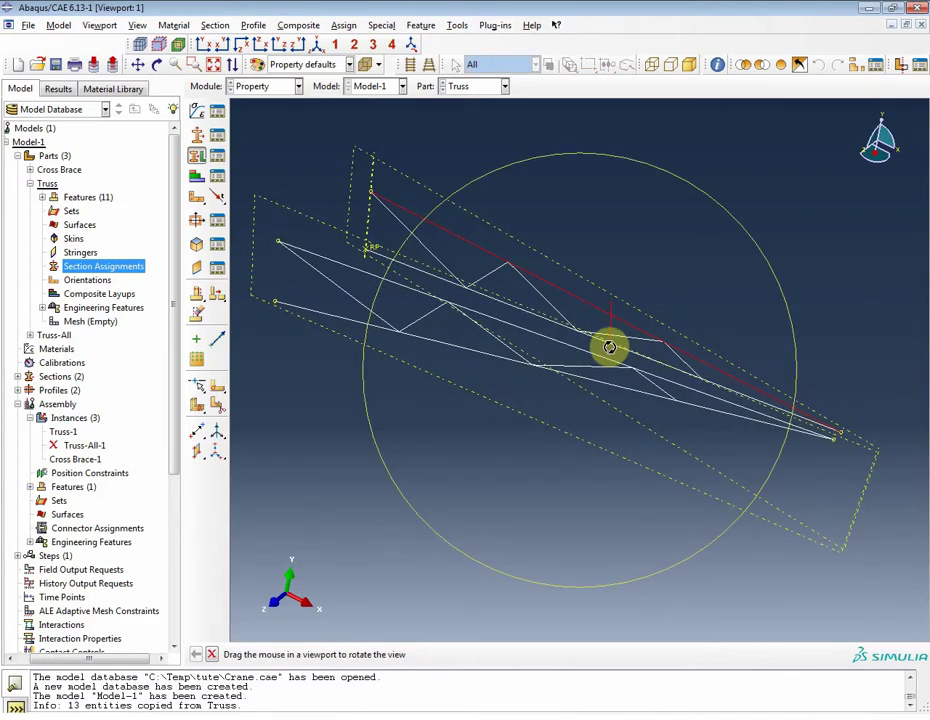
{"action": "left_click", "coordinate": [400, 286]}
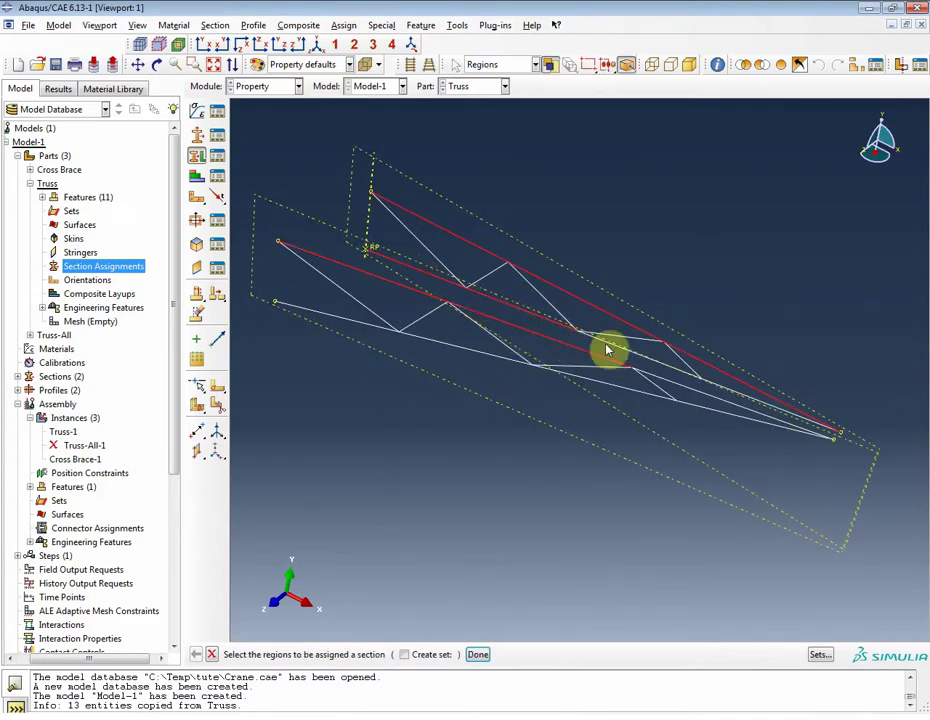
{"action": "left_click", "coordinate": [697, 392], "text": "shift"}
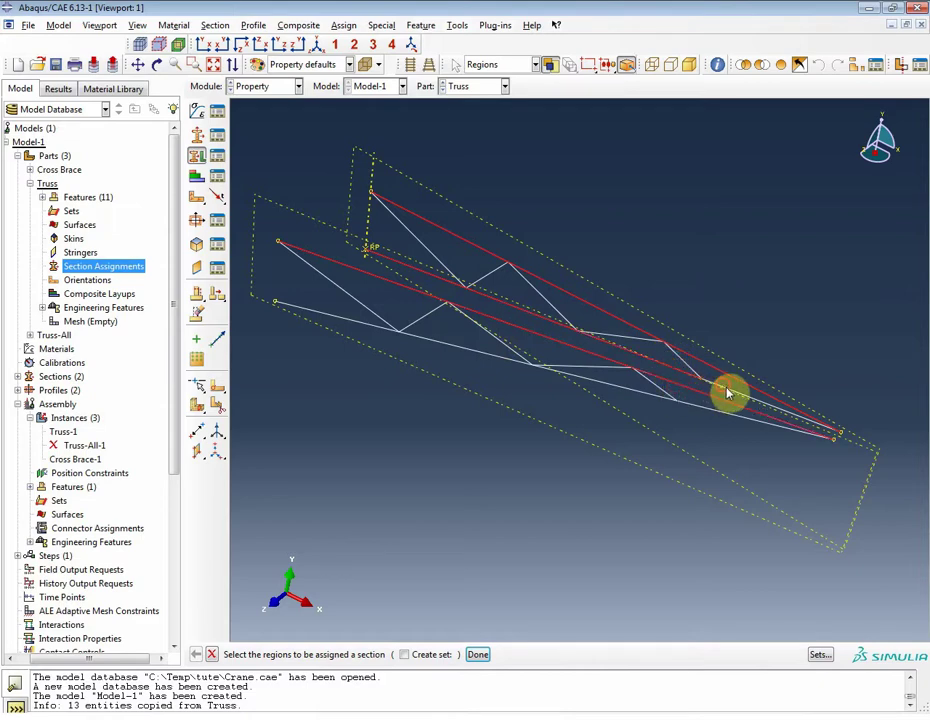
{"action": "left_click", "coordinate": [626, 400], "text": "shift"}
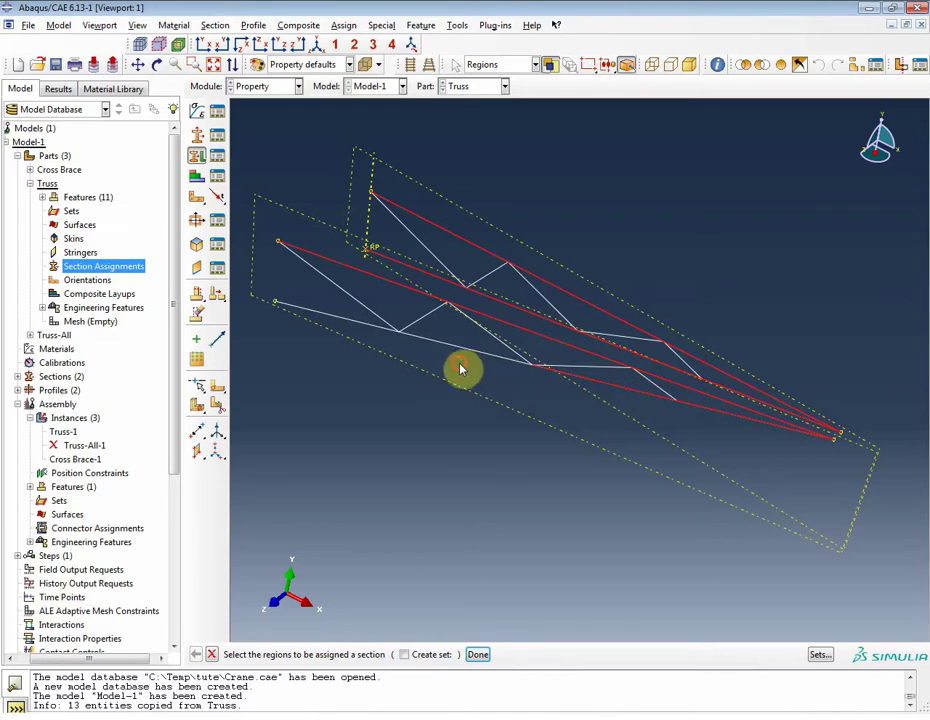
{"action": "left_click", "coordinate": [332, 333], "text": "shift"}
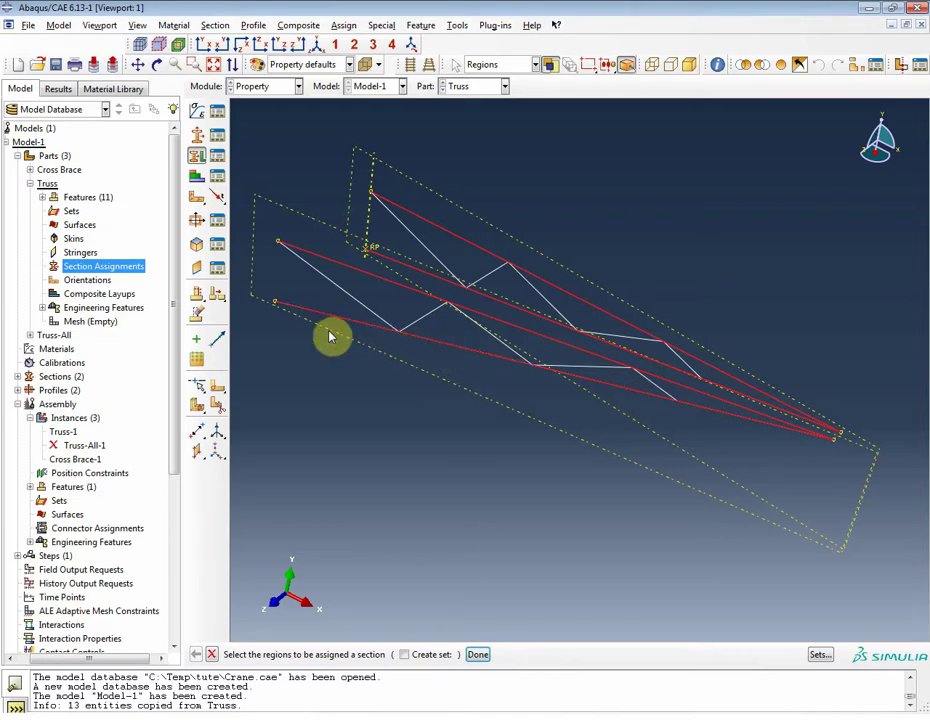
{"action": "middle_click", "coordinate": [364, 407]}
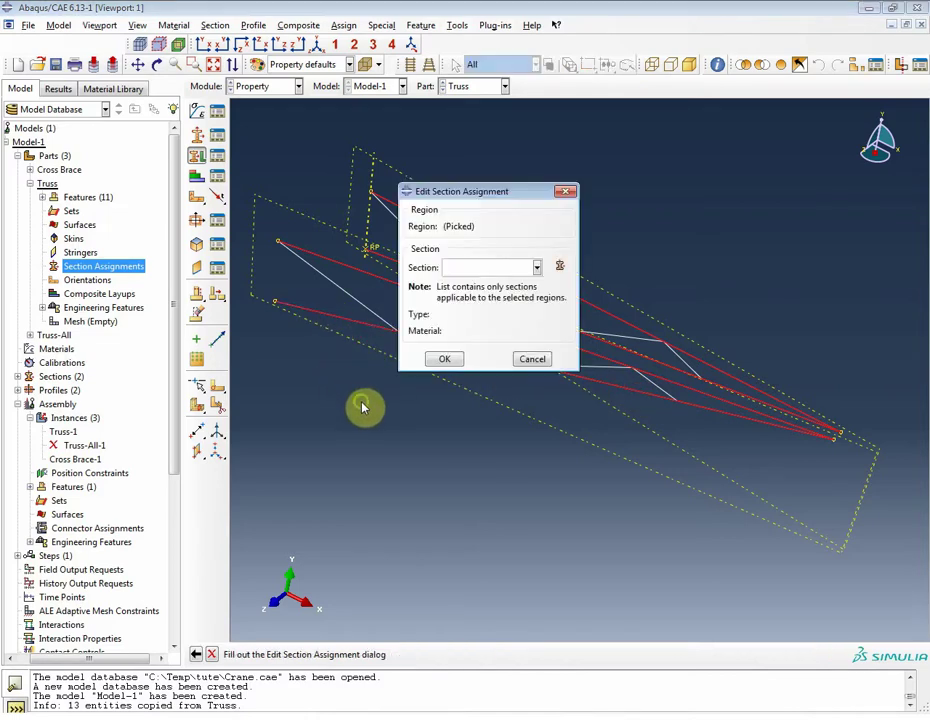
{"action": "left_click", "coordinate": [482, 267]}
{"action": "left_click", "coordinate": [482, 298]}
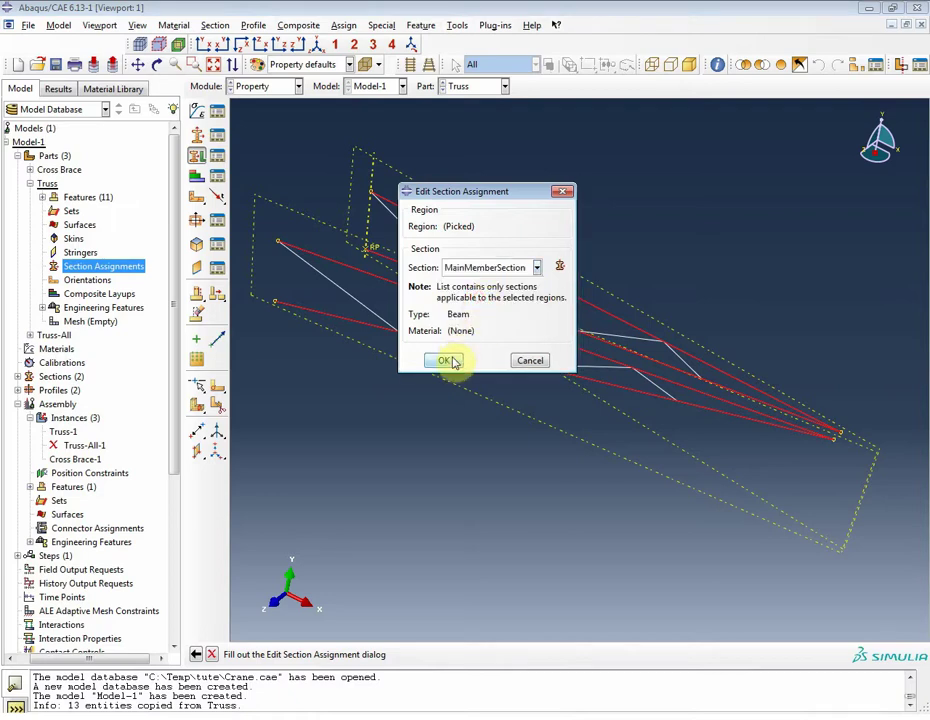
{"action": "left_click", "coordinate": [445, 358]}
Assign BracingSection to all the zigzag bracing members between the main members on both sides of the Truss part.
{"action": "left_click", "coordinate": [348, 307]}
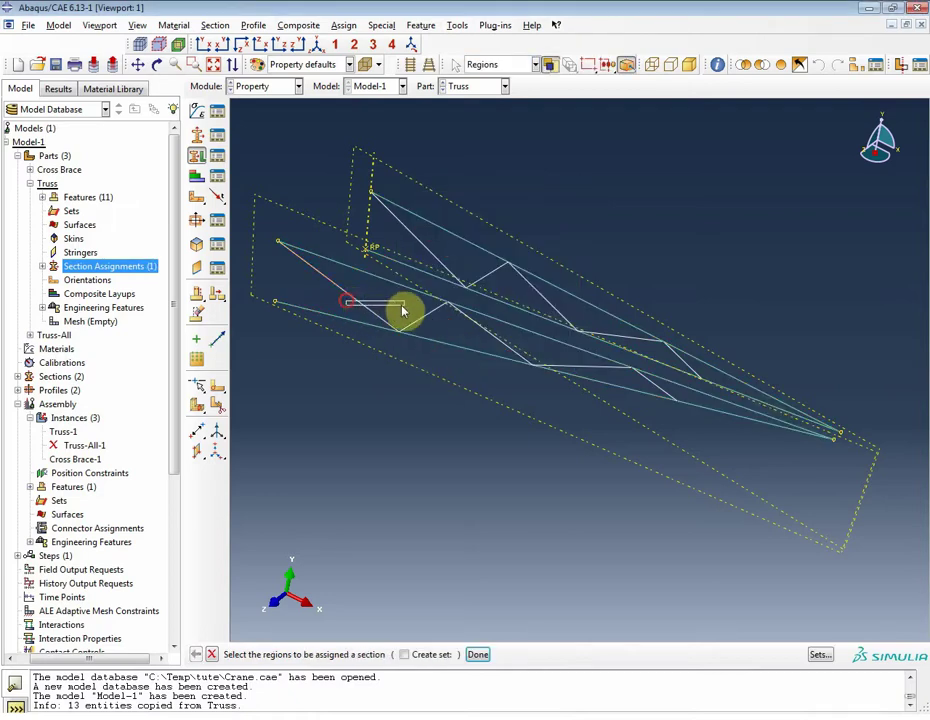
{"action": "left_click", "coordinate": [505, 347]}
{"action": "left_click", "coordinate": [590, 369]}
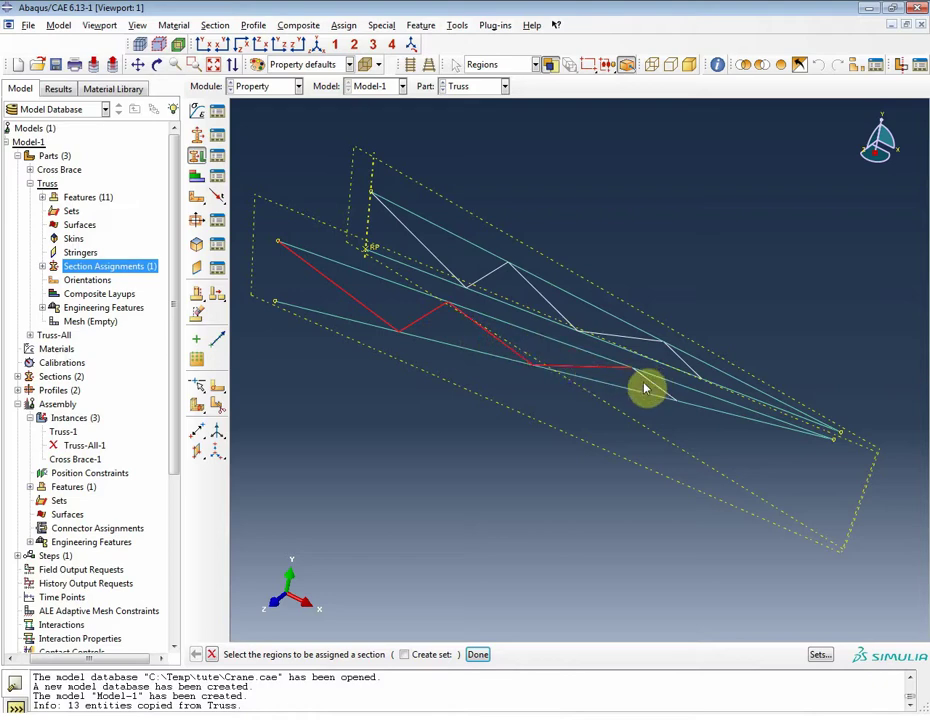
{"action": "left_click", "coordinate": [670, 357]}
{"action": "left_click", "coordinate": [683, 365]}
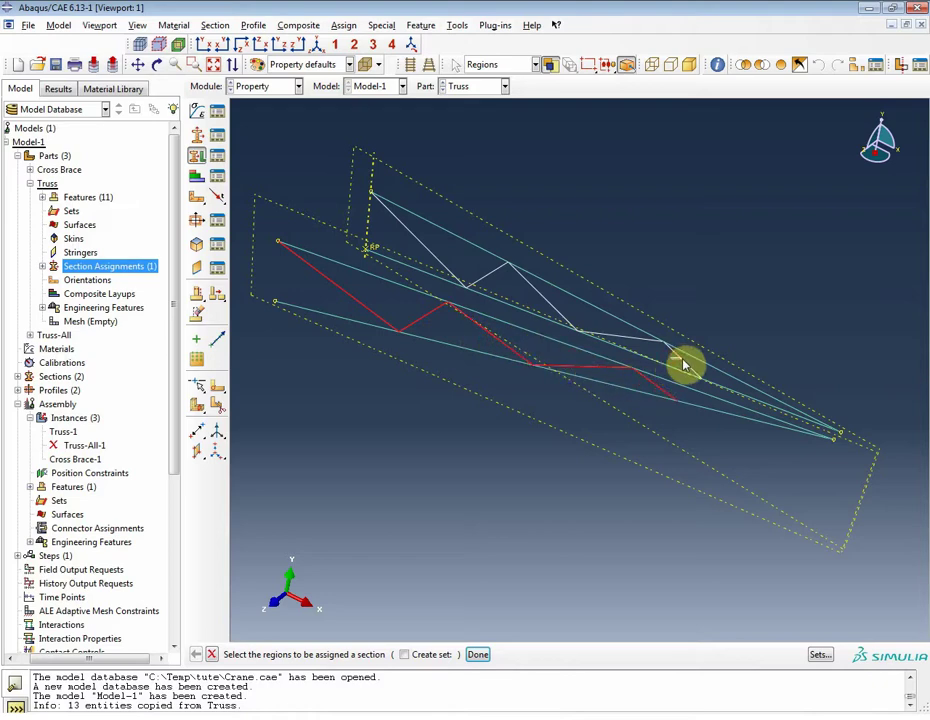
{"action": "left_click", "coordinate": [625, 345]}
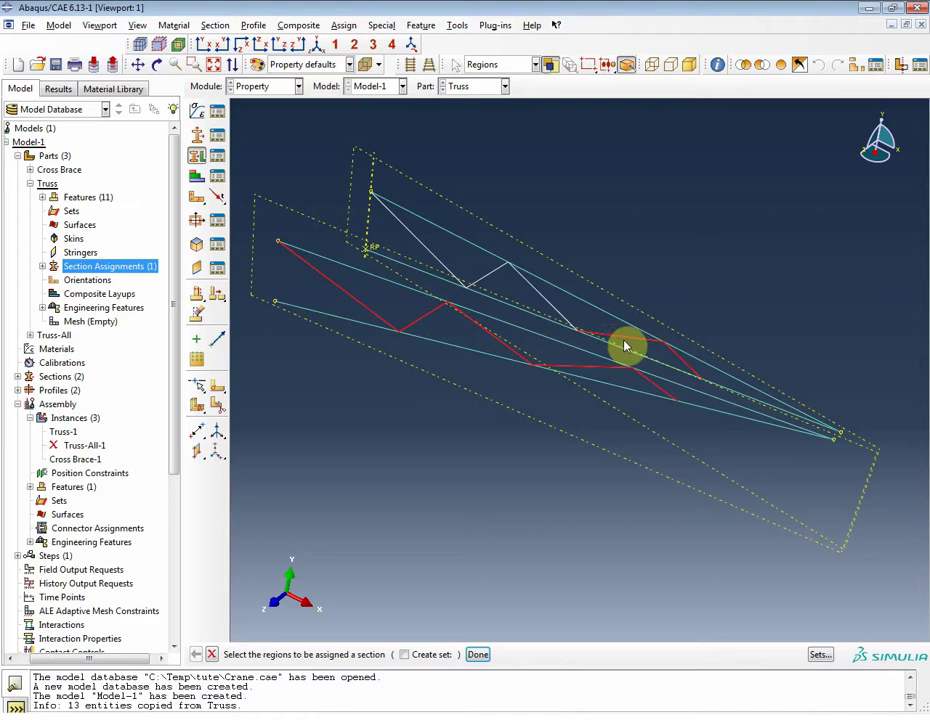
{"action": "left_click", "coordinate": [545, 301]}
{"action": "left_click", "coordinate": [468, 280]}
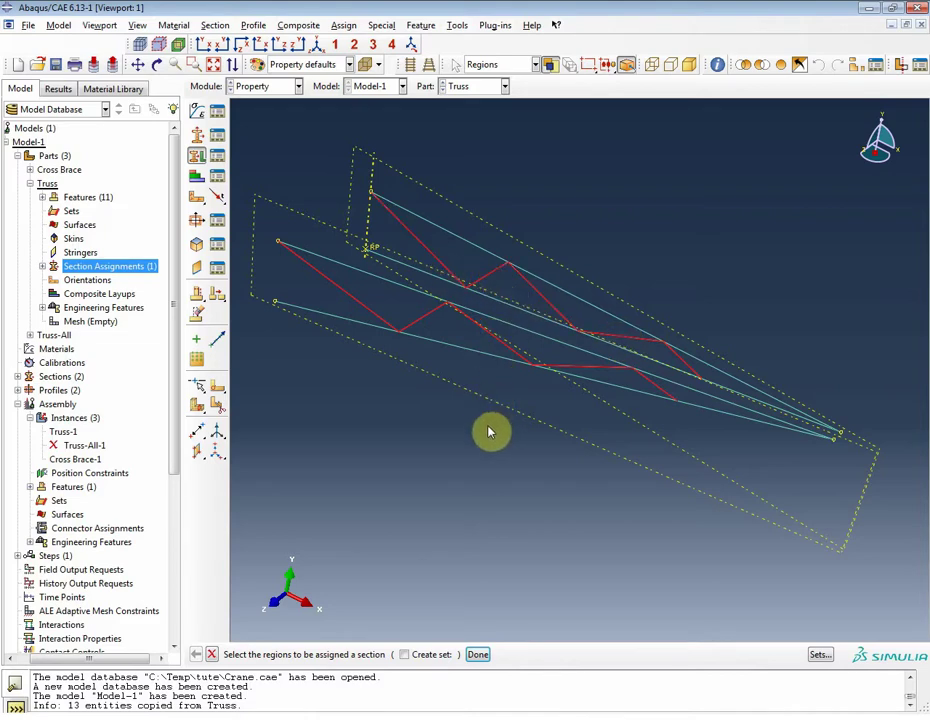
{"action": "middle_click", "coordinate": [490, 500]}
{"action": "left_click", "coordinate": [490, 268]}
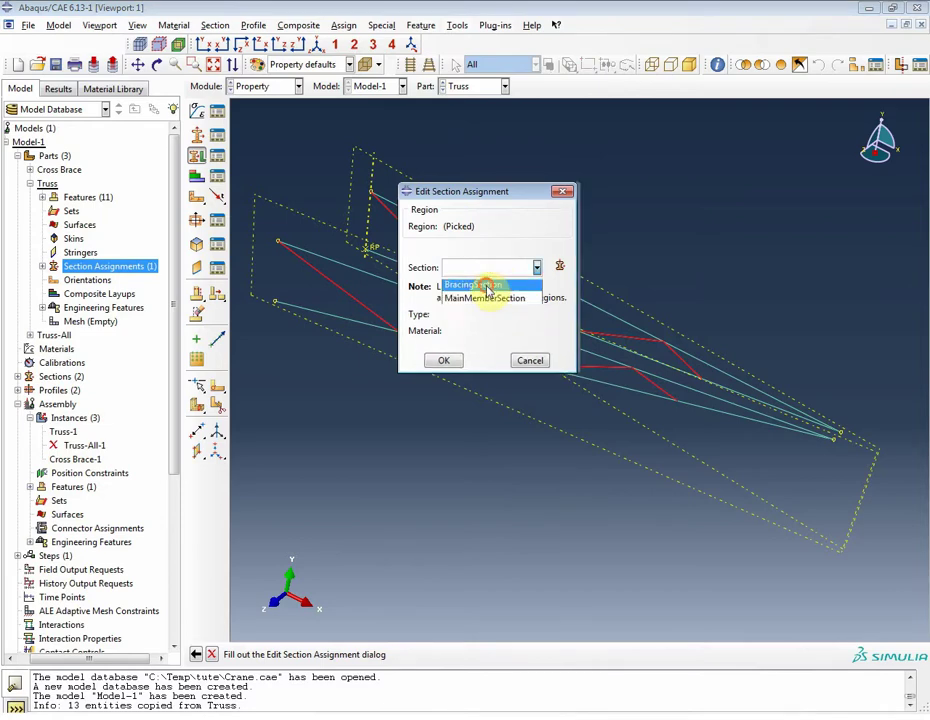
{"action": "left_click", "coordinate": [485, 286]}
{"action": "left_click", "coordinate": [452, 359]}
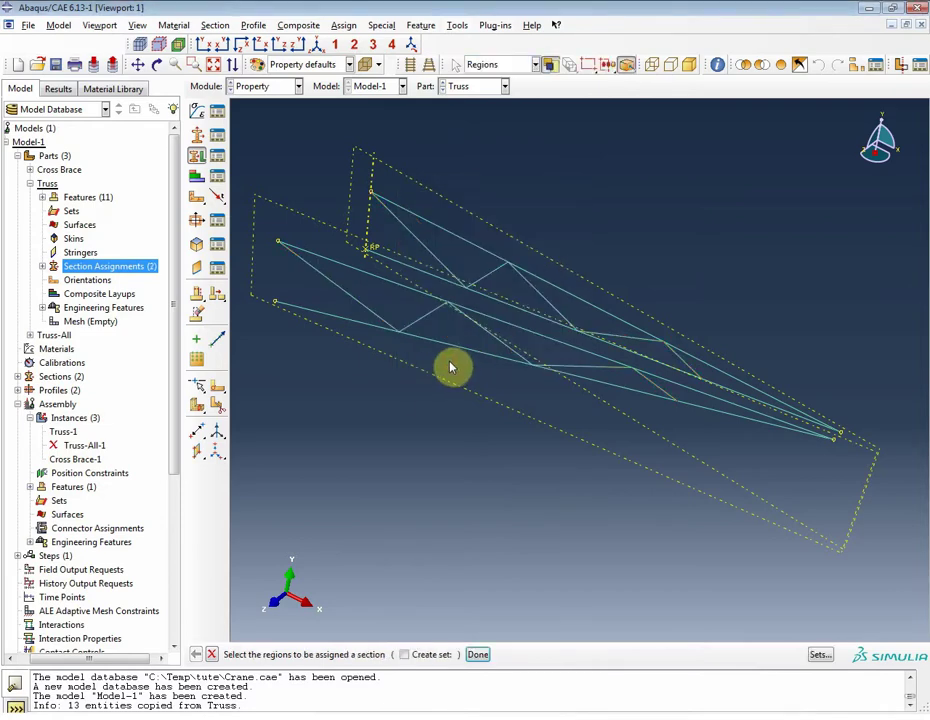
{"action": "middle_click", "coordinate": [398, 403]}
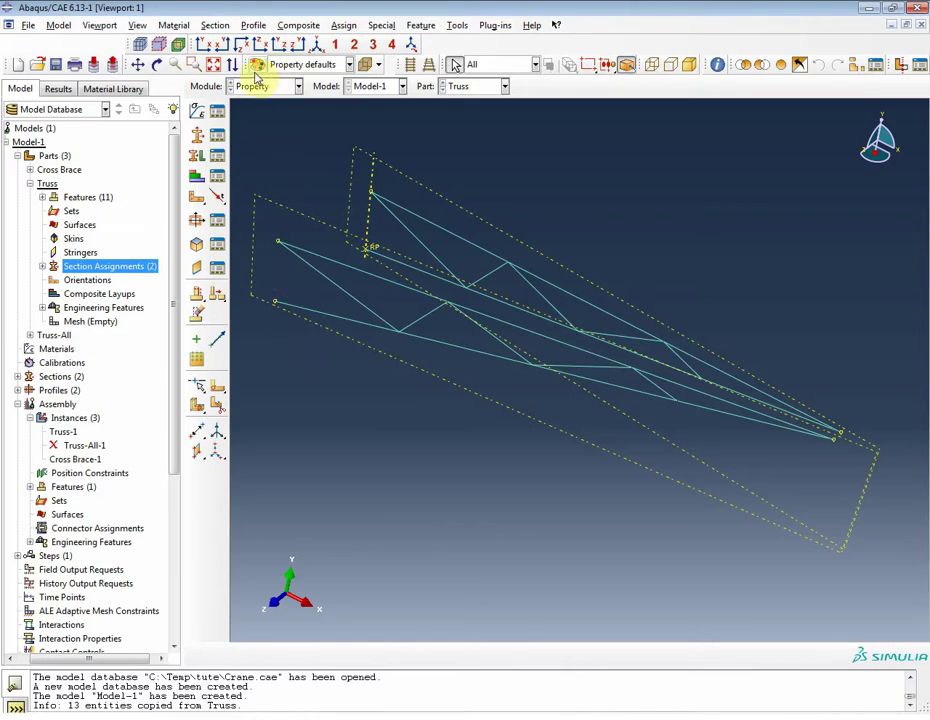
Assign a beam section orientation with n1 direction -0.1118,0,-0.9936 to all members of the Truss part's side truss opposite the reference point.
{"action": "left_click", "coordinate": [214, 25]}
{"action": "mouse_move", "coordinate": [305, 28]}
{"action": "mouse_move", "coordinate": [350, 26]}
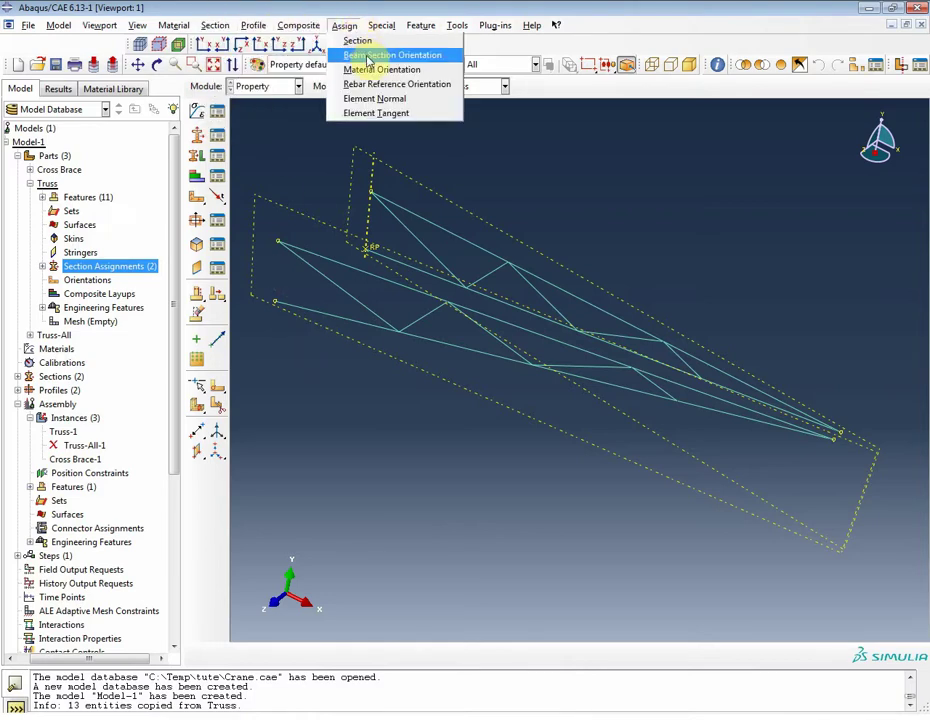
{"action": "left_click", "coordinate": [368, 56]}
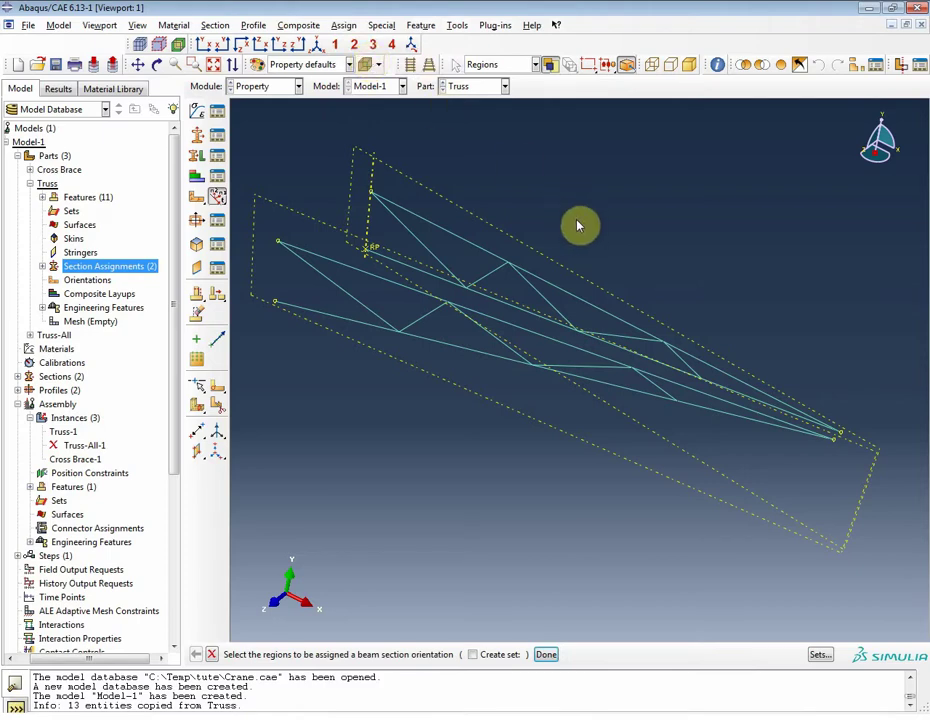
{"action": "left_click_drag", "start_coordinate": [540, 232], "coordinate": [490, 316], "text": "ctrl+alt"}
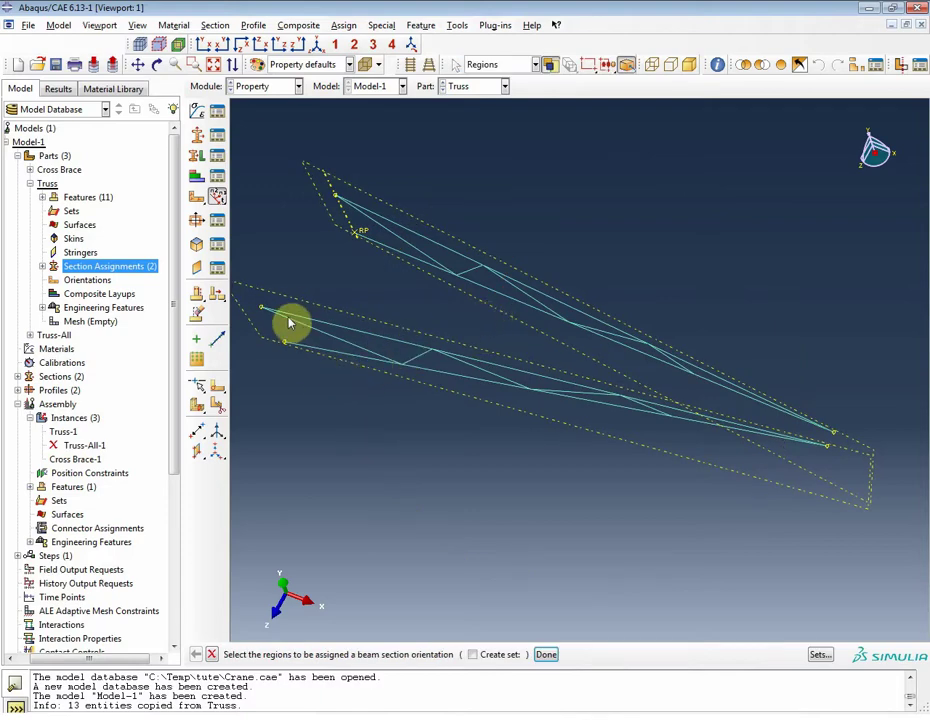
{"action": "left_click_drag", "start_coordinate": [301, 301], "coordinate": [492, 388]}
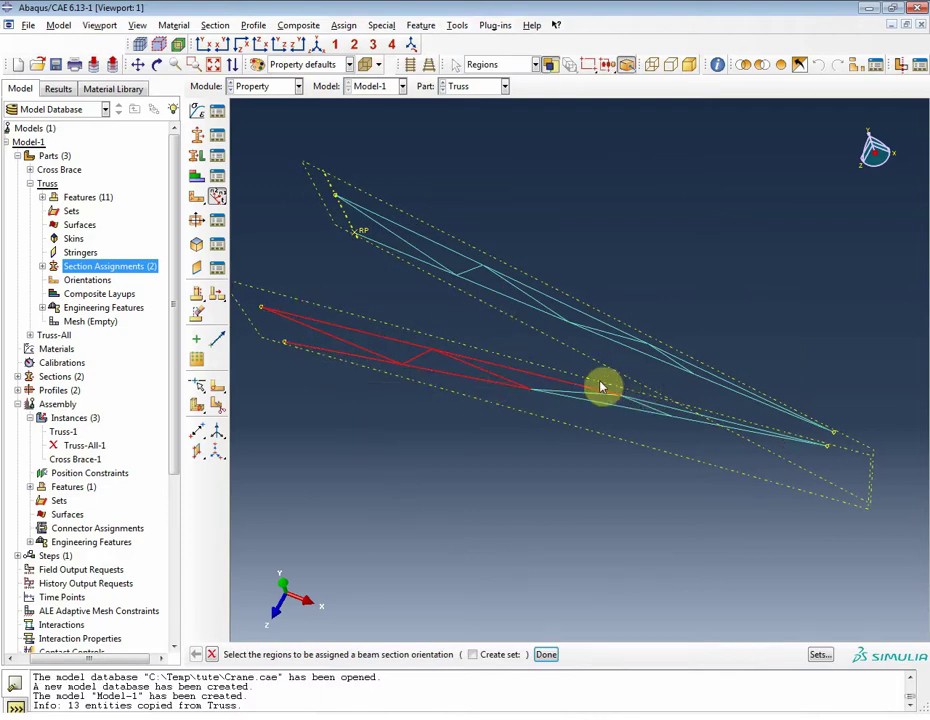
{"action": "left_click_drag", "start_coordinate": [594, 381], "coordinate": [677, 438], "text": "shift"}
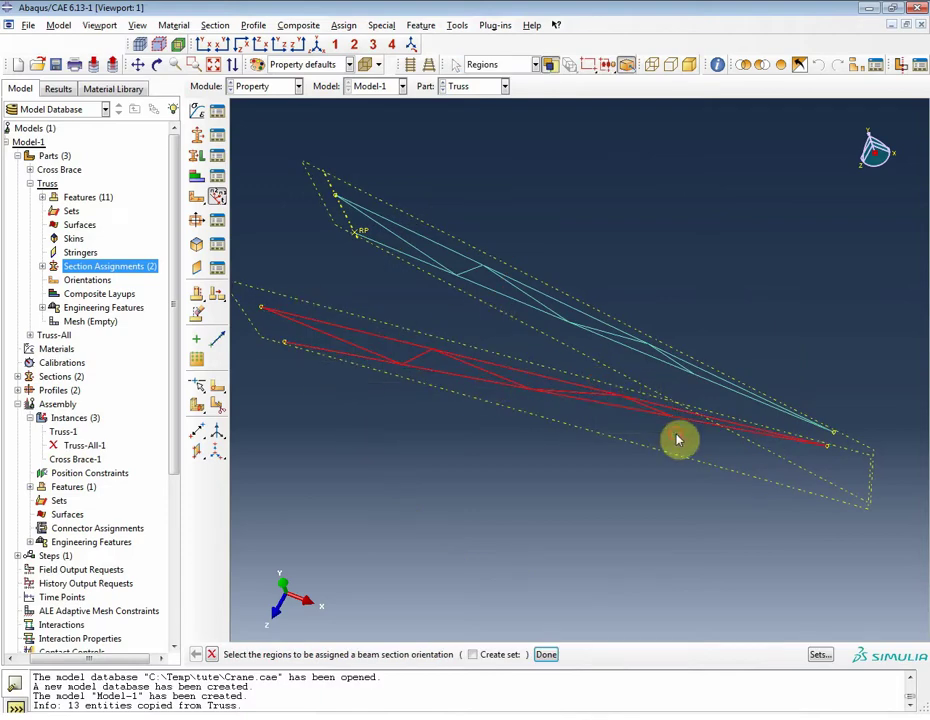
{"action": "middle_click", "coordinate": [578, 516]}
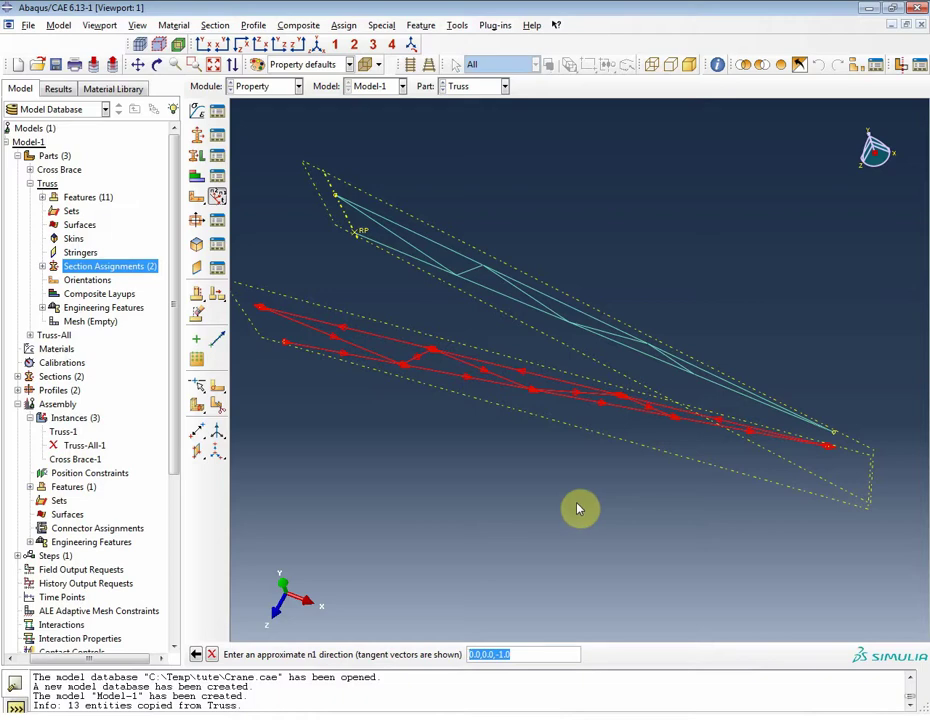
{"action": "type", "text": "-"}
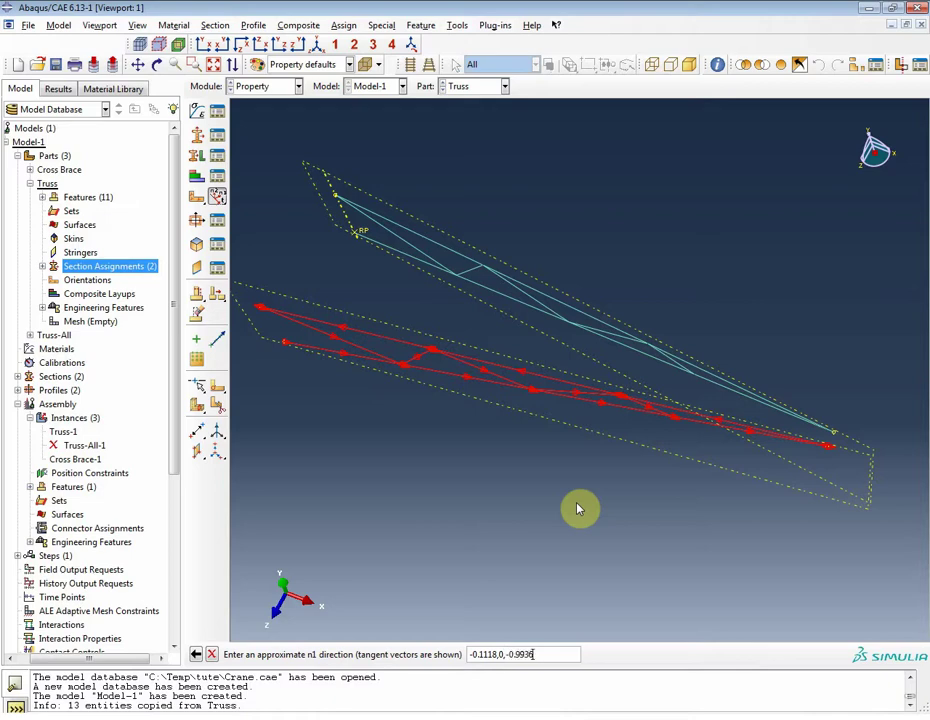
{"action": "key", "text": "Return"}
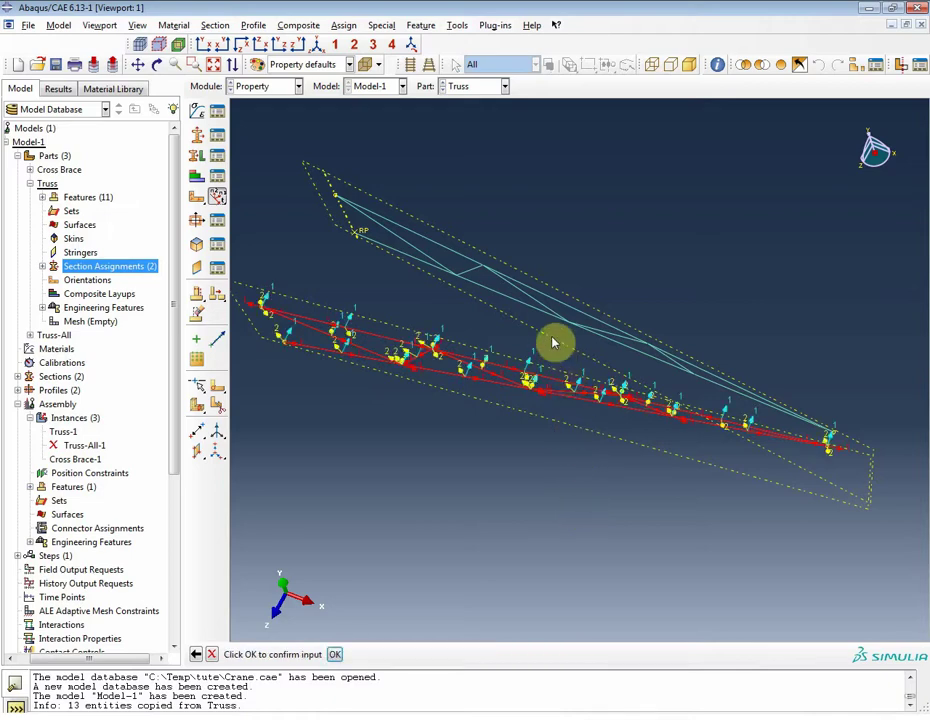
{"action": "left_click_drag", "start_coordinate": [554, 343], "coordinate": [580, 350], "text": "ctrl+alt"}
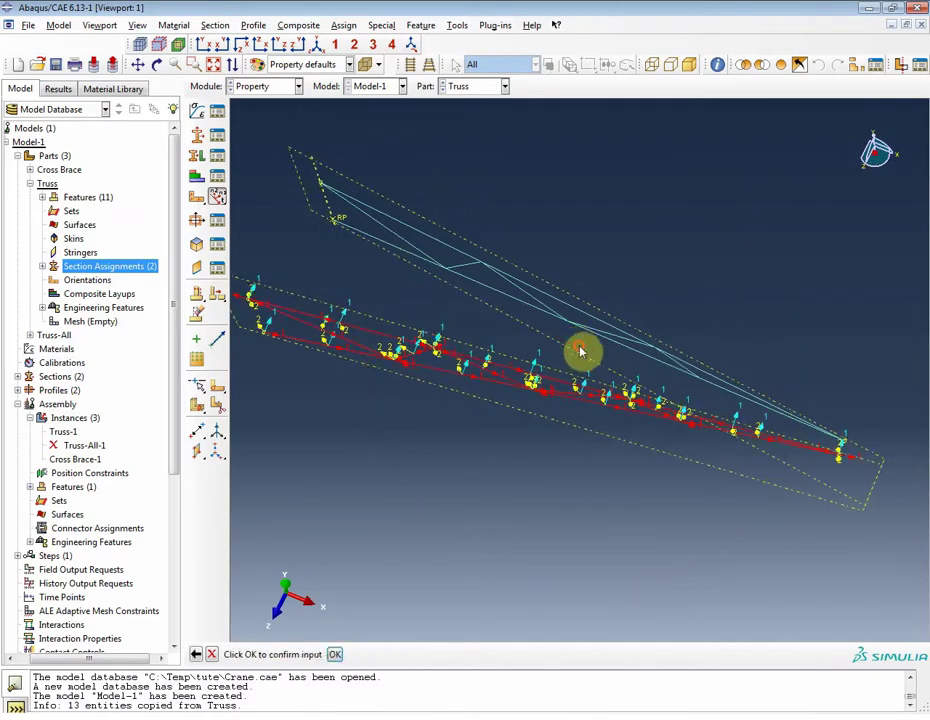
{"action": "left_click", "coordinate": [336, 655]}
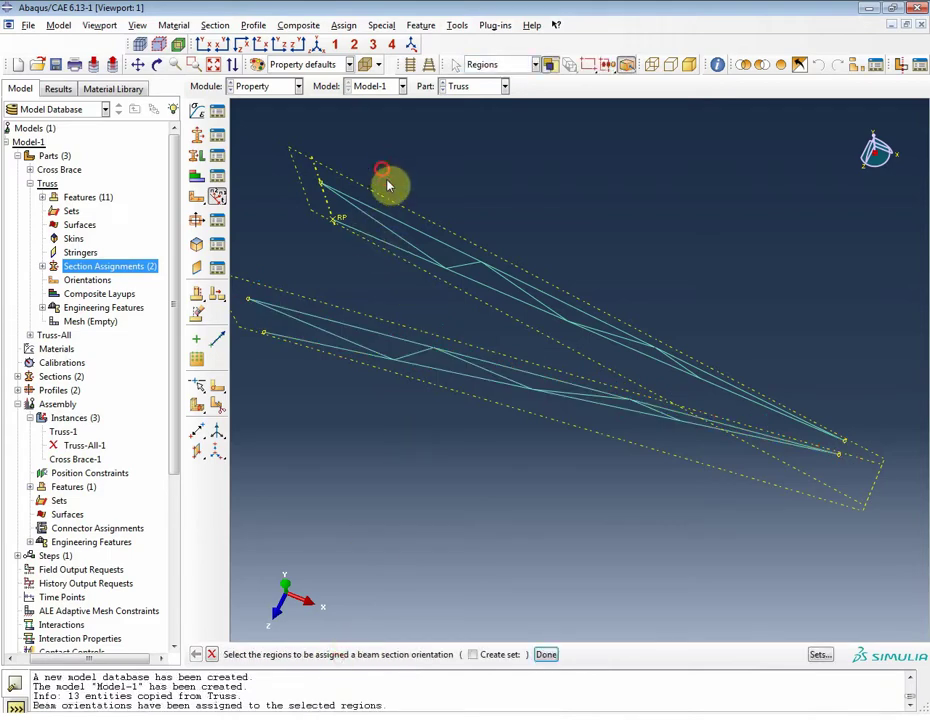
Assign a beam section orientation with n1 direction -0.1118,0,0.9936 to all members of the side truss containing the reference point.
{"action": "left_click_drag", "start_coordinate": [381, 170], "coordinate": [718, 362]}
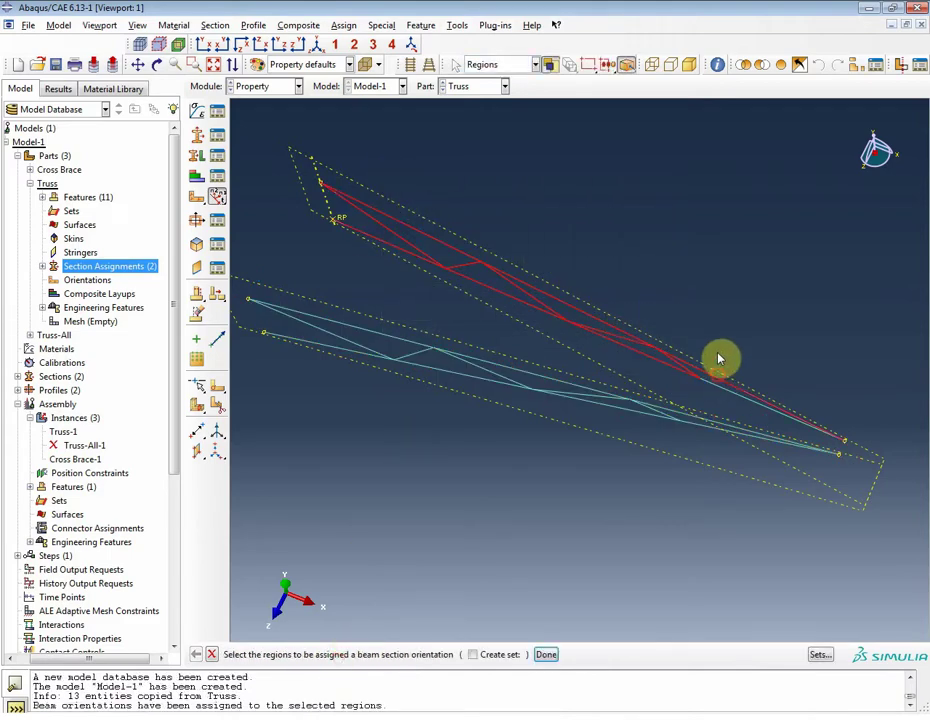
{"action": "middle_click", "coordinate": [693, 296]}
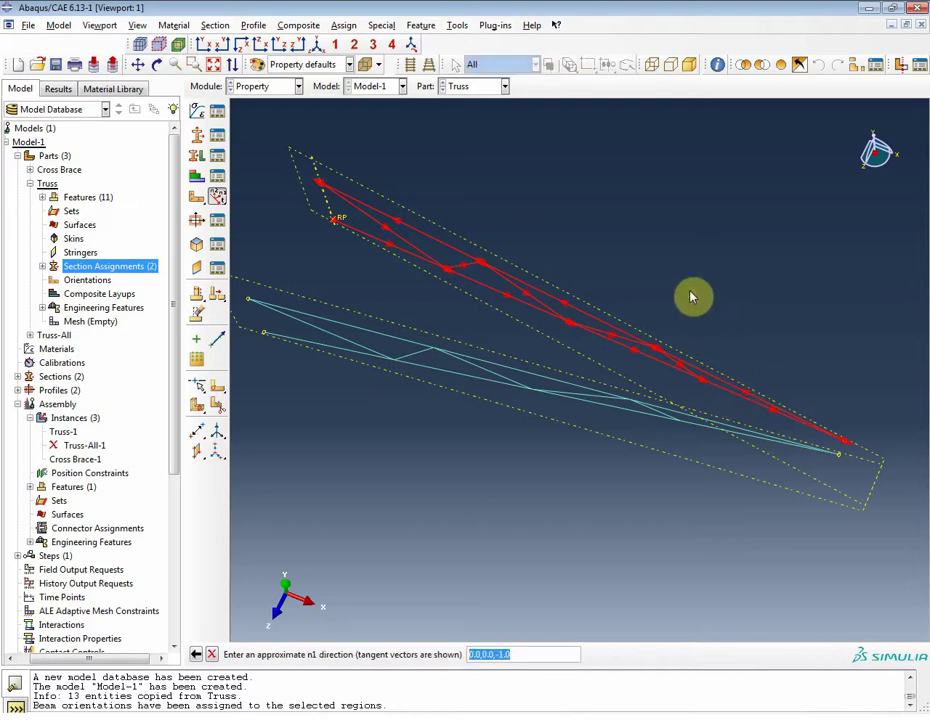
{"action": "key", "text": "BackSpace"}
{"action": "type", "text": "-0.1118,0,0.9936"}
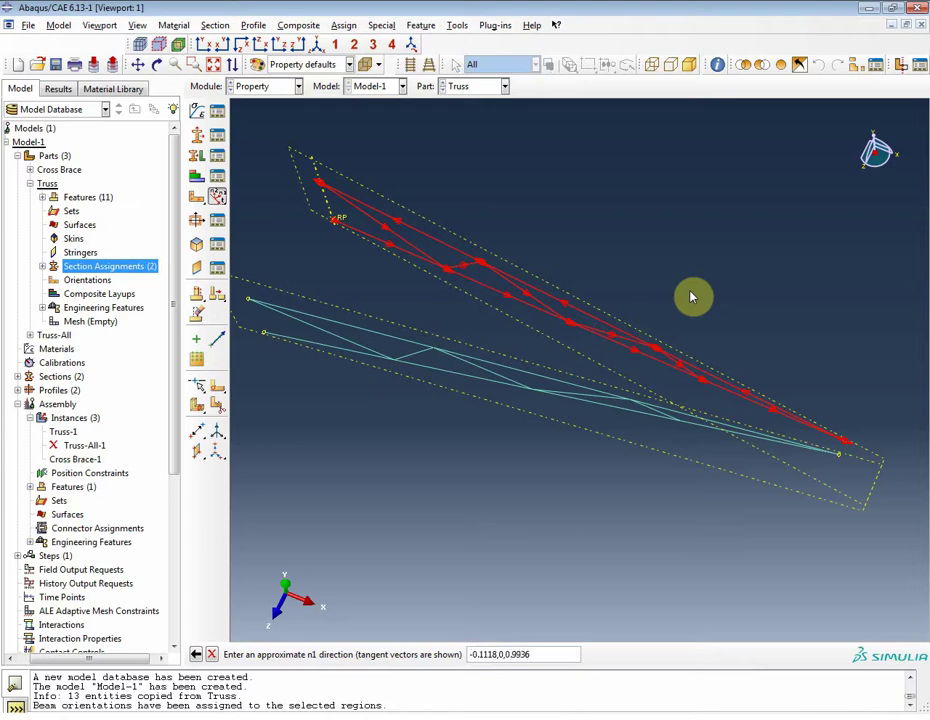
{"action": "key", "text": "Return"}
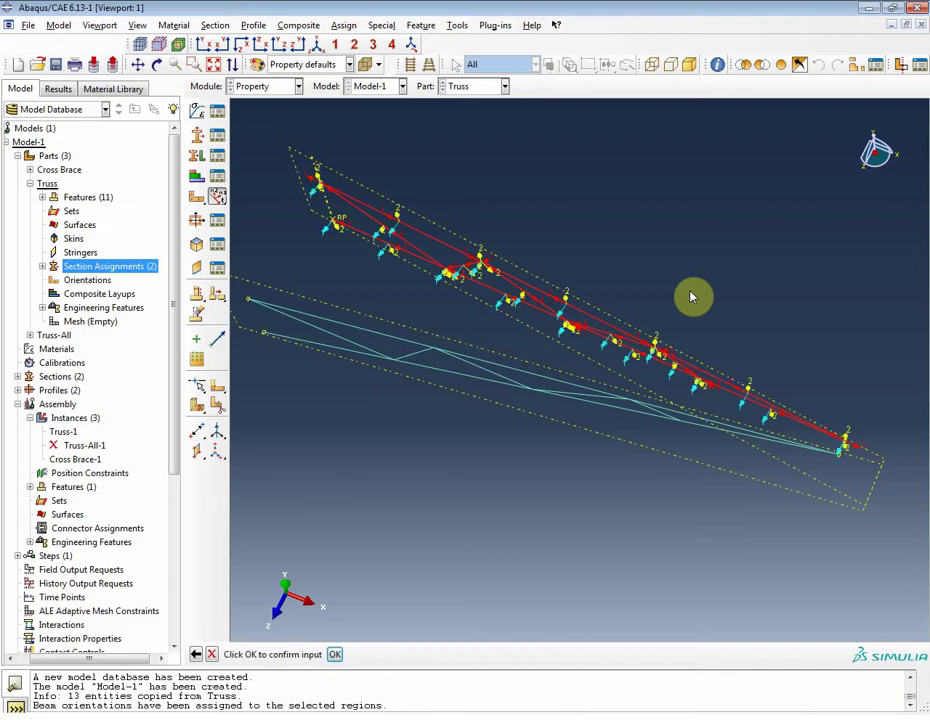
{"action": "key", "text": "F3"}
{"action": "left_click_drag", "start_coordinate": [637, 280], "coordinate": [448, 266]}
{"action": "key", "text": "Escape"}
{"action": "key", "text": "F3"}
{"action": "mouse_move", "coordinate": [527, 274]}
{"action": "left_mouse_down"}
{"action": "mouse_move", "coordinate": [534, 174]}
{"action": "mouse_move", "coordinate": [518, 261]}
{"action": "left_mouse_up"}
{"action": "key", "text": "Escape"}
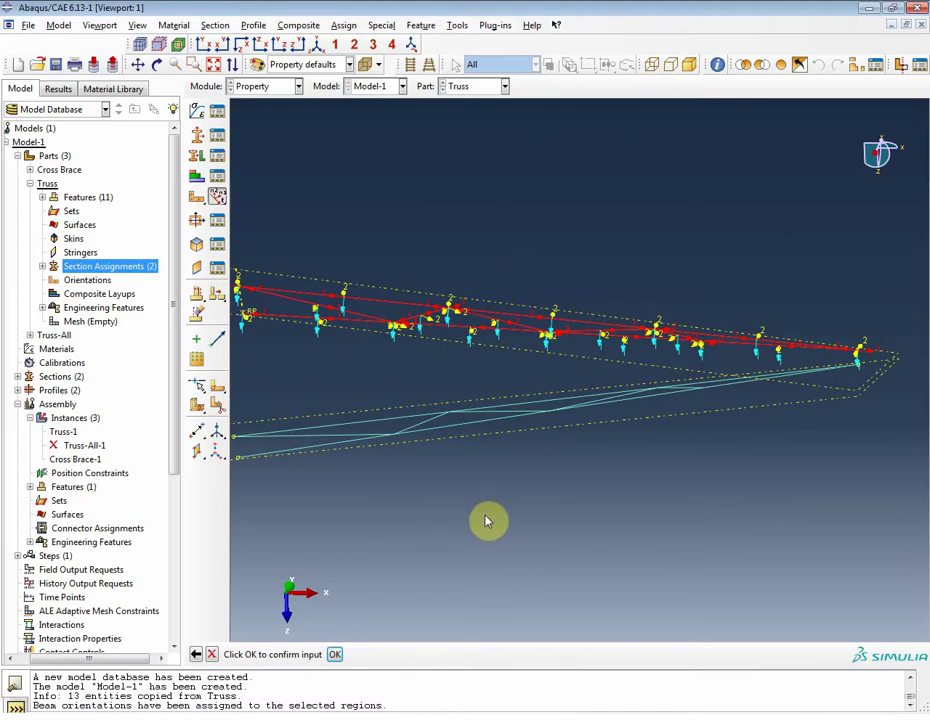
{"action": "left_click", "coordinate": [334, 655]}
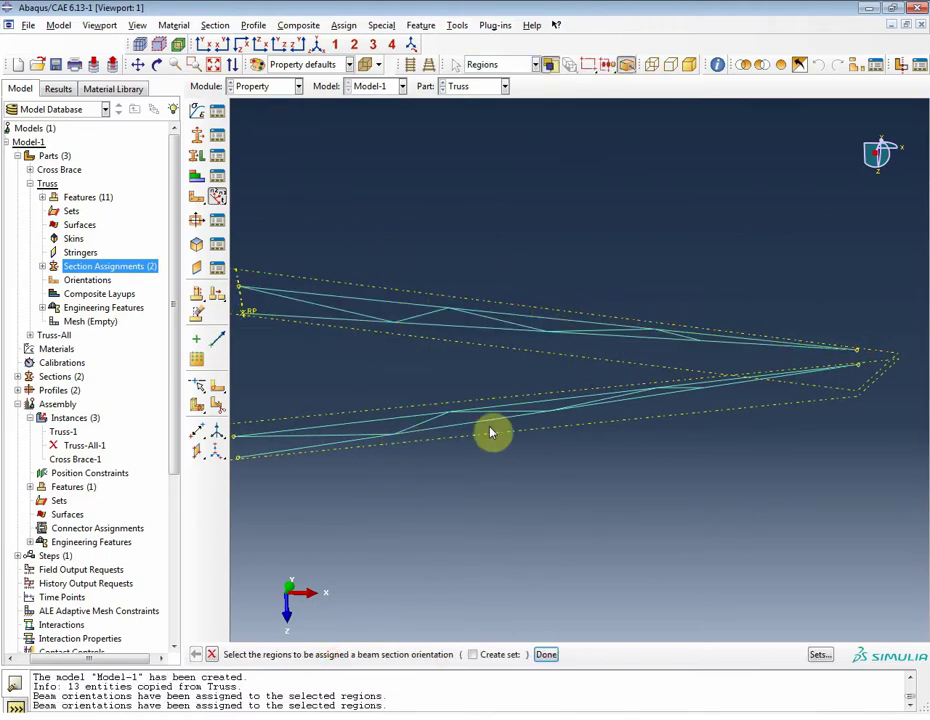
{"action": "left_click", "coordinate": [546, 655]}
Examine the element tangent directions along the Truss part's members from a front view tilted to separate both side trusses, without flipping any.
{"action": "left_click", "coordinate": [220, 63]}
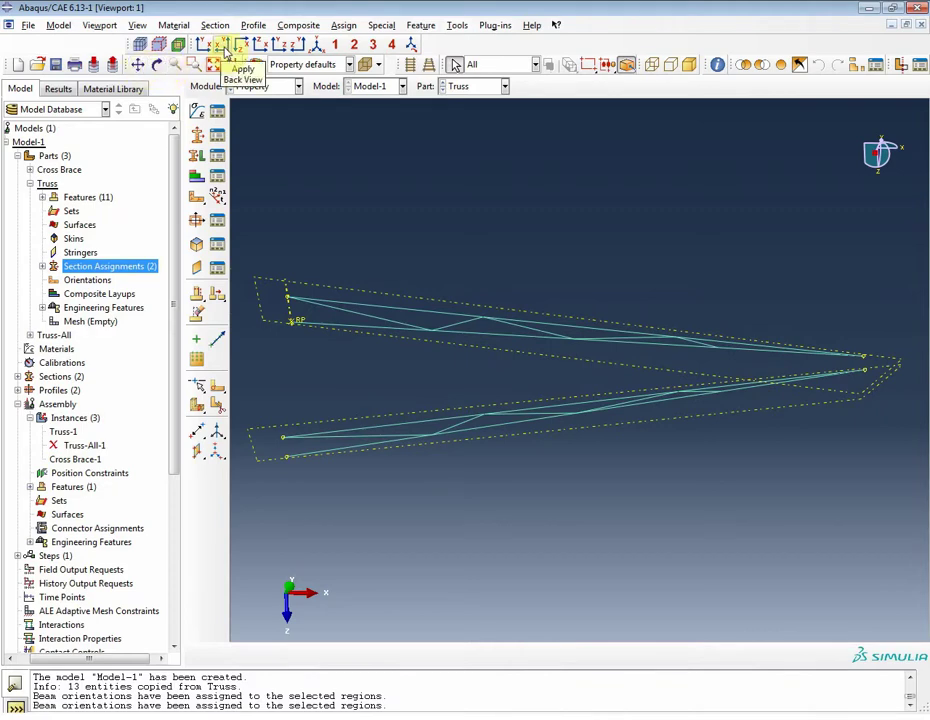
{"action": "left_click", "coordinate": [204, 44]}
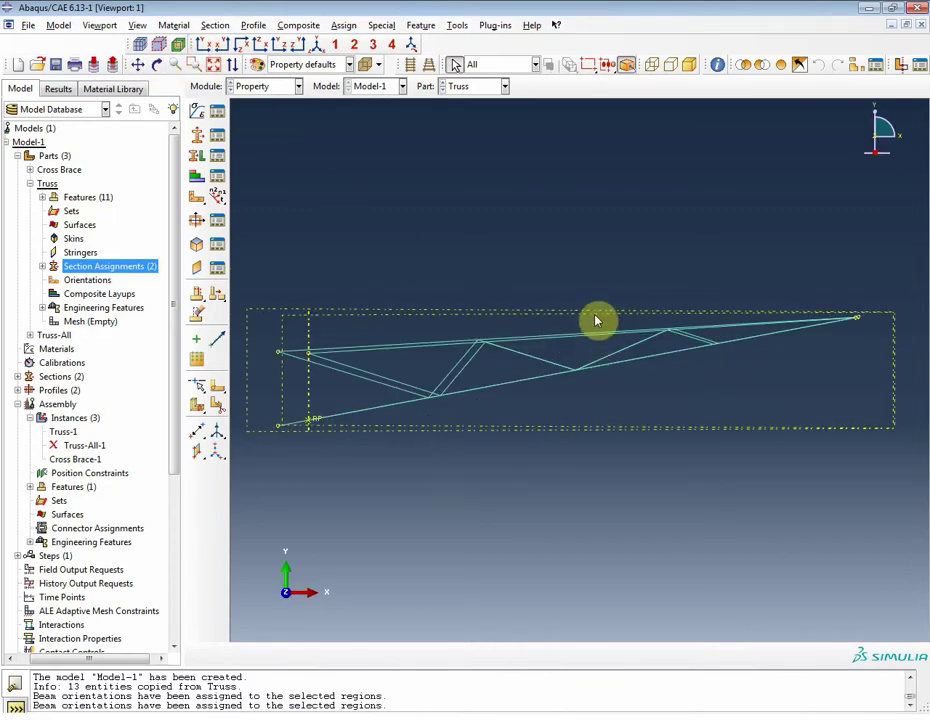
{"action": "left_click_drag", "start_coordinate": [596, 318], "coordinate": [596, 394], "text": "ctrl+alt"}
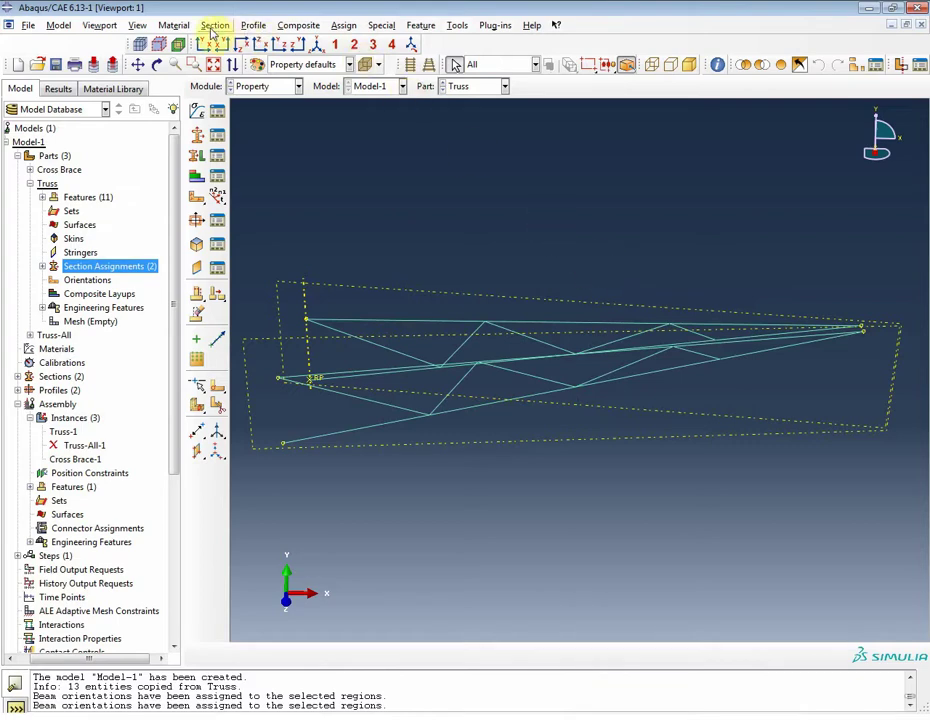
{"action": "left_click", "coordinate": [332, 25]}
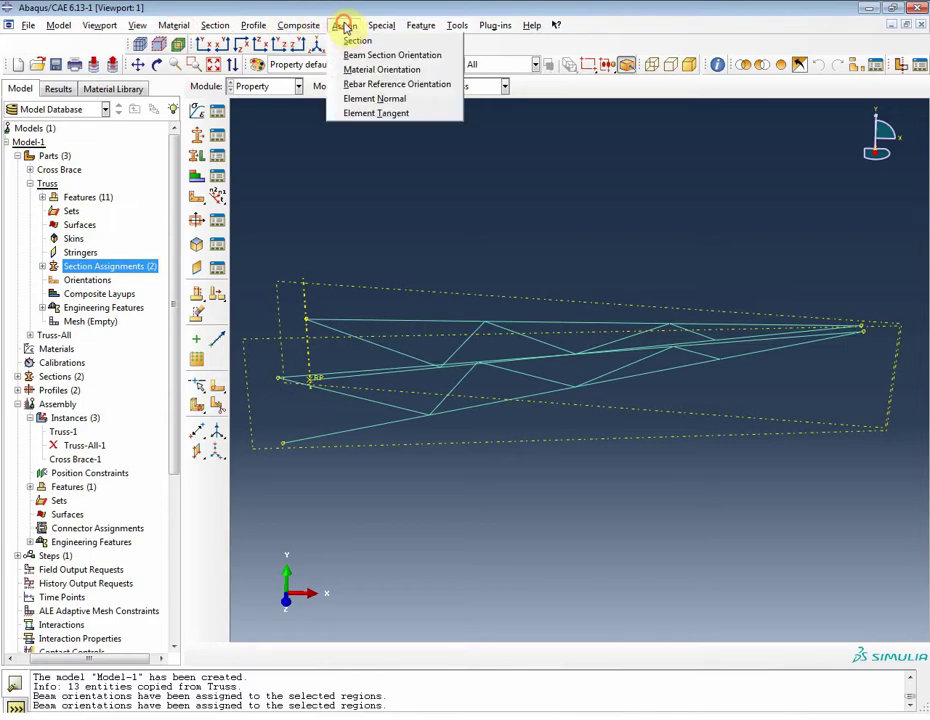
{"action": "left_click", "coordinate": [360, 112]}
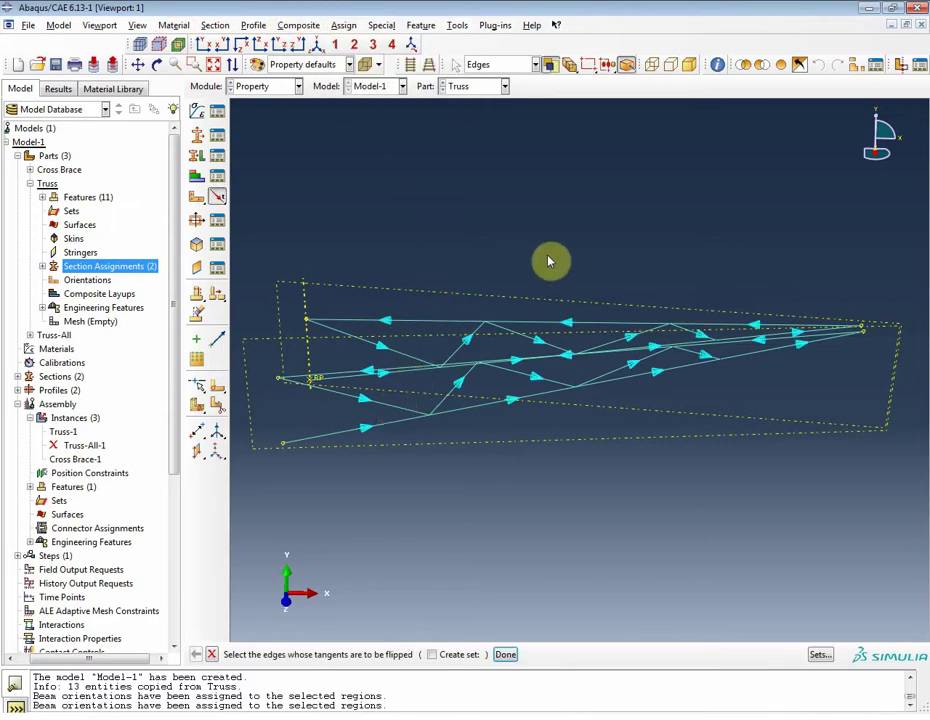
{"action": "left_click_drag", "start_coordinate": [571, 307], "coordinate": [571, 336], "text": "ctrl+alt"}
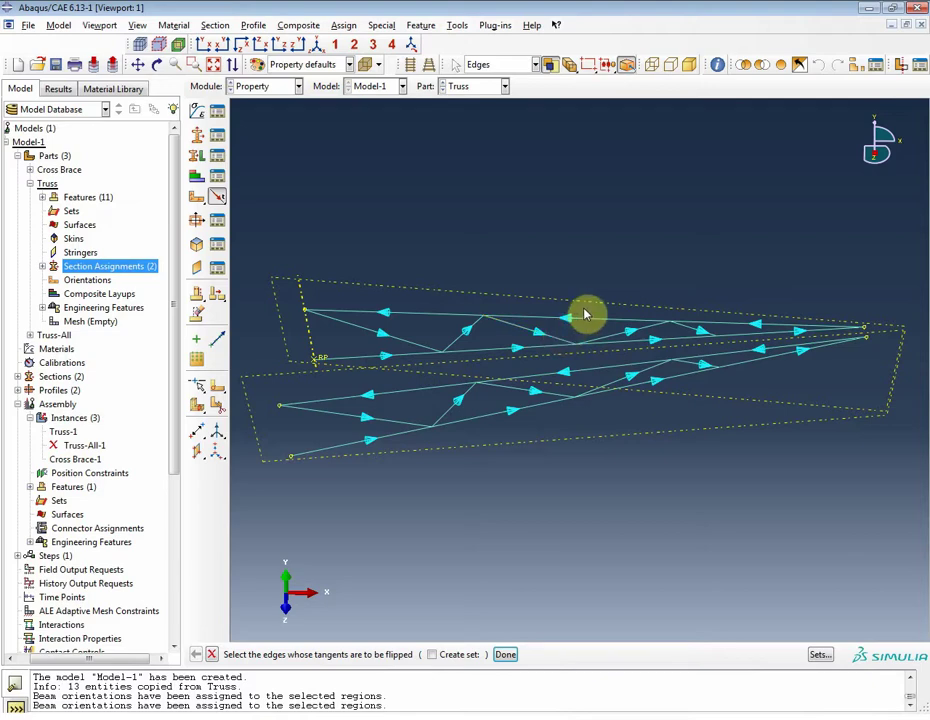
{"action": "left_click", "coordinate": [507, 655]}
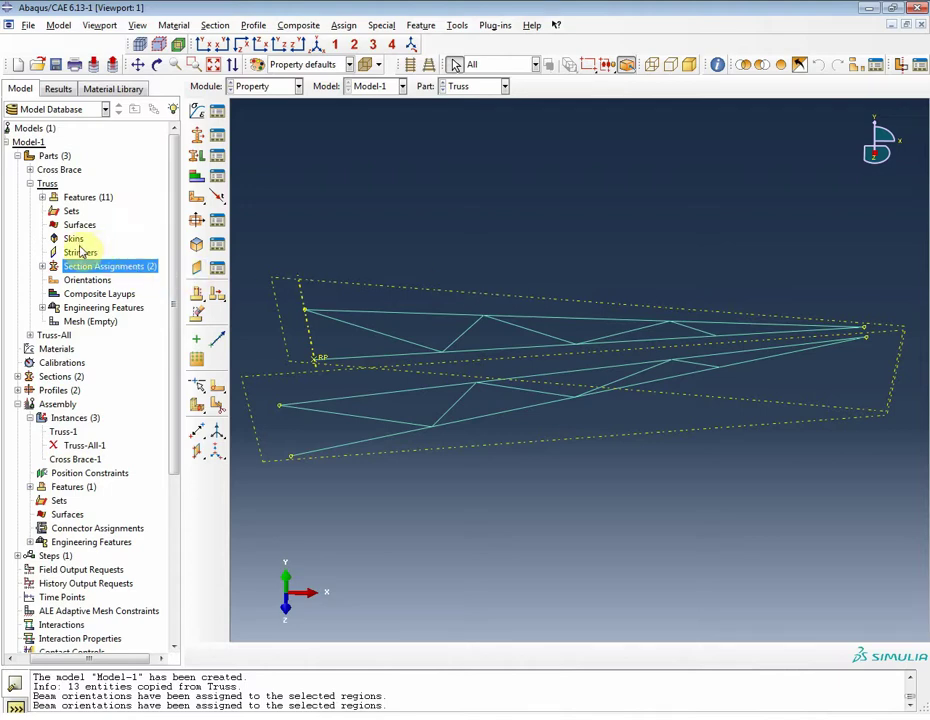
Display the Cross Brace part and try to assign element normals to it.
{"action": "left_click", "coordinate": [502, 87]}
{"action": "left_click", "coordinate": [496, 102]}
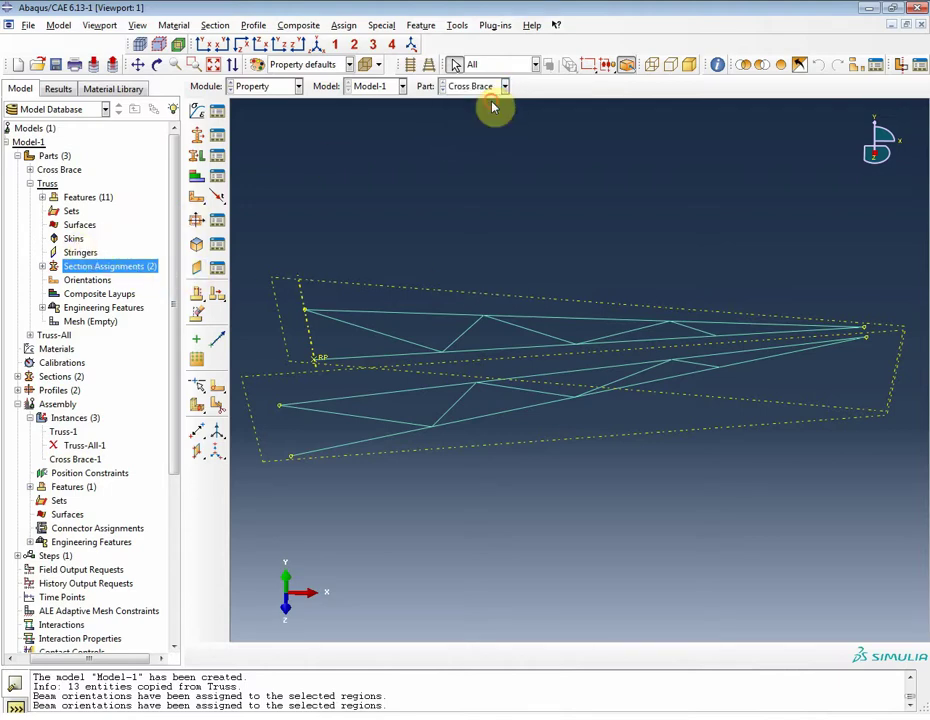
{"action": "left_click", "coordinate": [341, 26]}
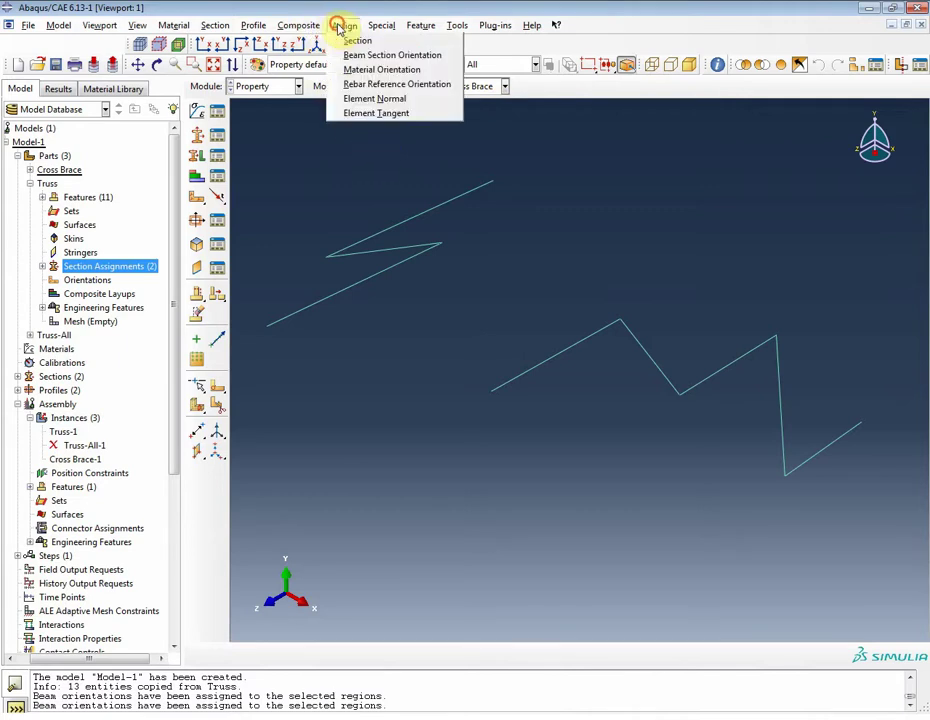
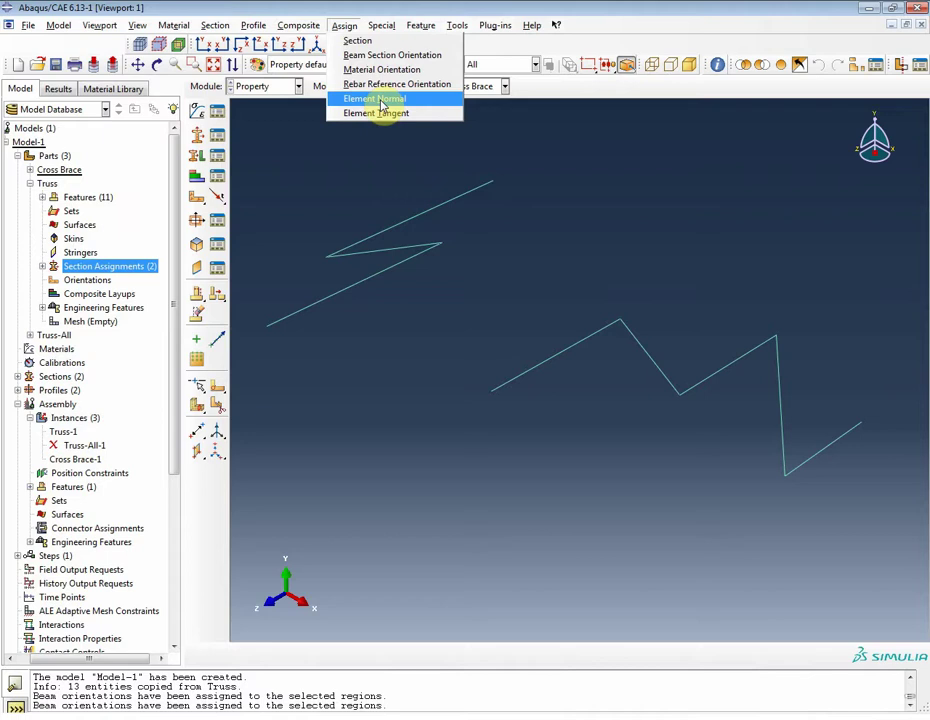
{"action": "left_click", "coordinate": [380, 100]}
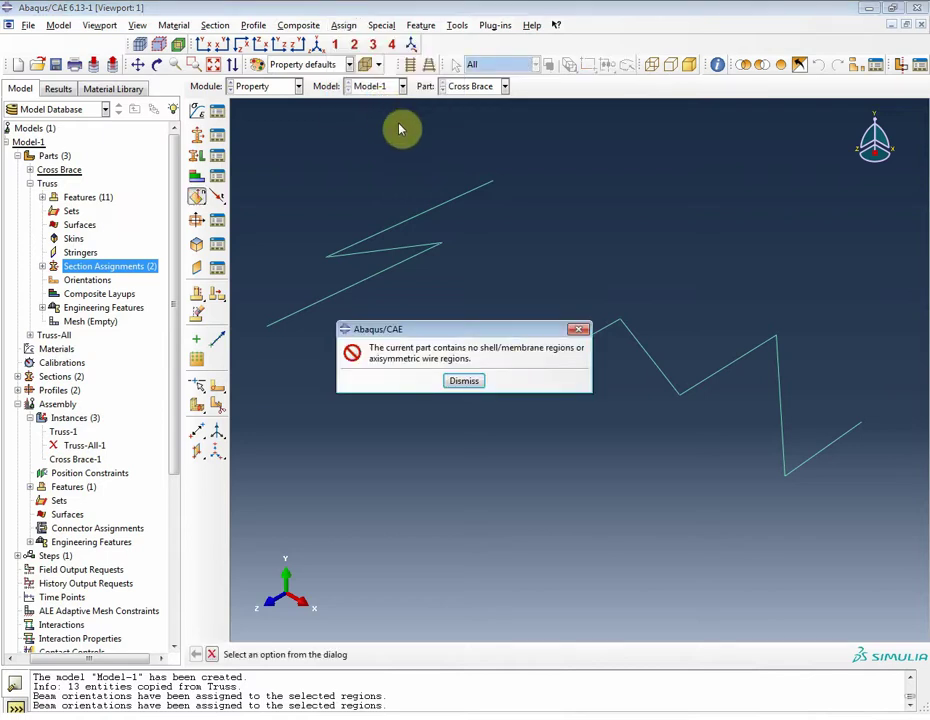
{"action": "left_click", "coordinate": [460, 383]}
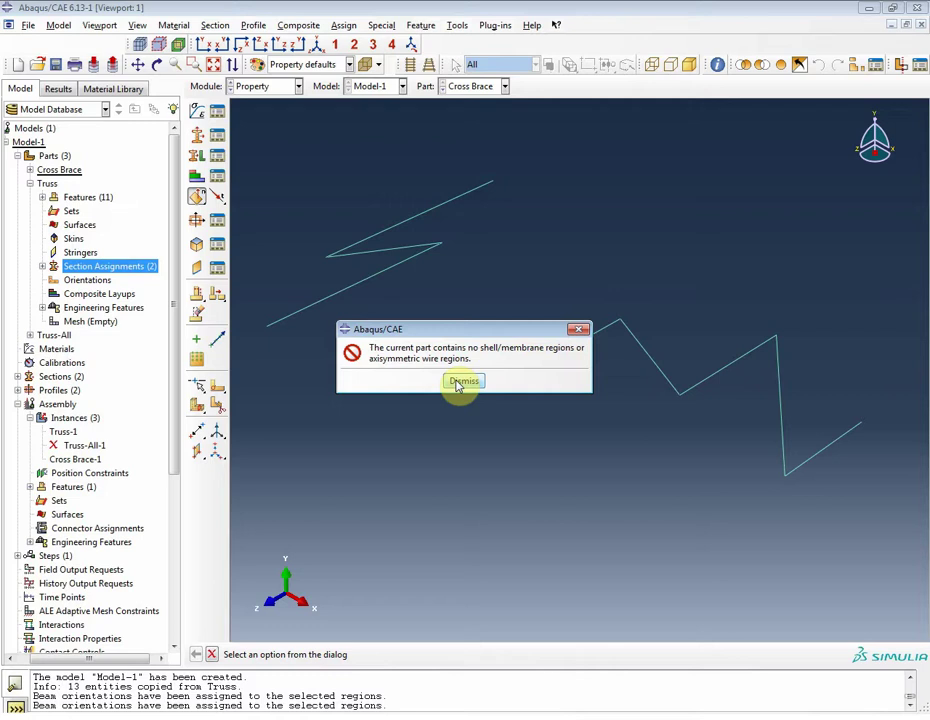
{"action": "left_click", "coordinate": [460, 382]}
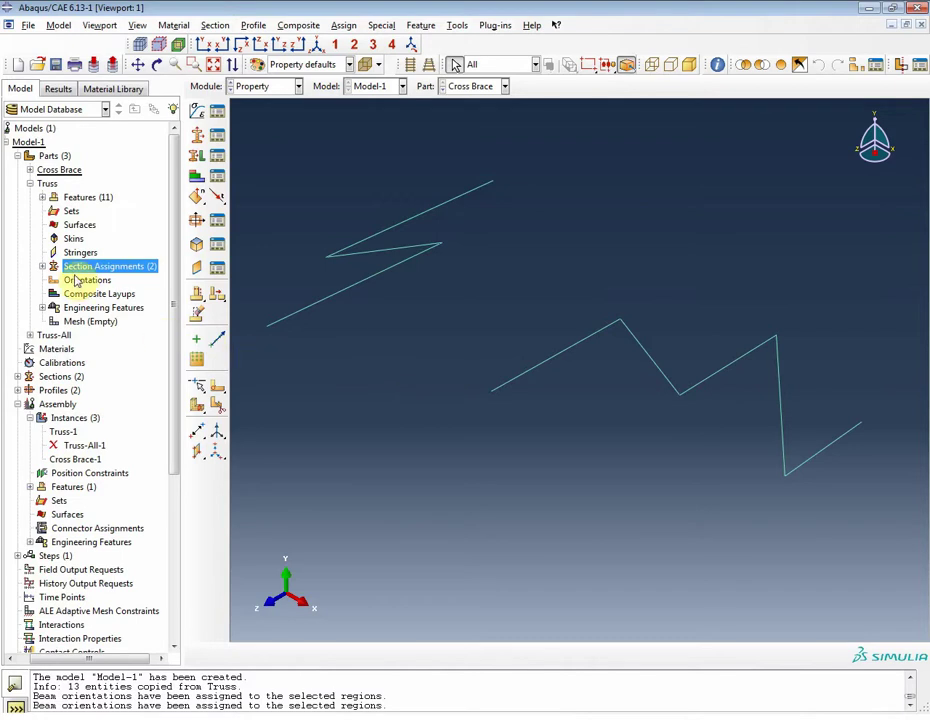
Expand the Cross Brace part's contents in place of those of Truss and try to edit its Part From Cut-1 feature.
{"action": "left_click", "coordinate": [30, 183]}
{"action": "left_click", "coordinate": [30, 170]}
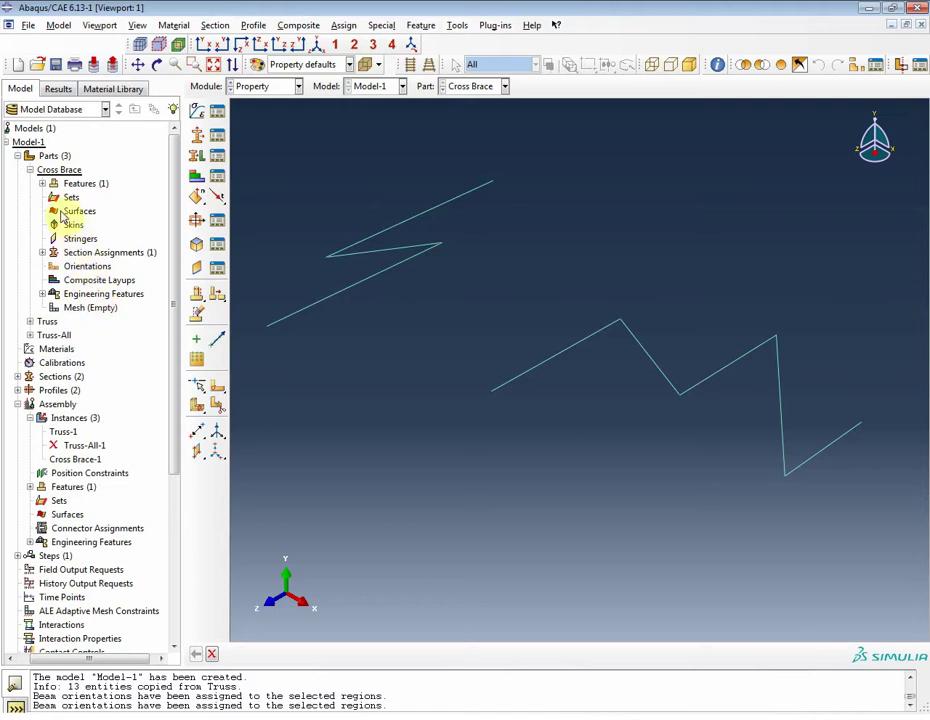
{"action": "left_click", "coordinate": [42, 183]}
{"action": "double_click", "coordinate": [68, 198]}
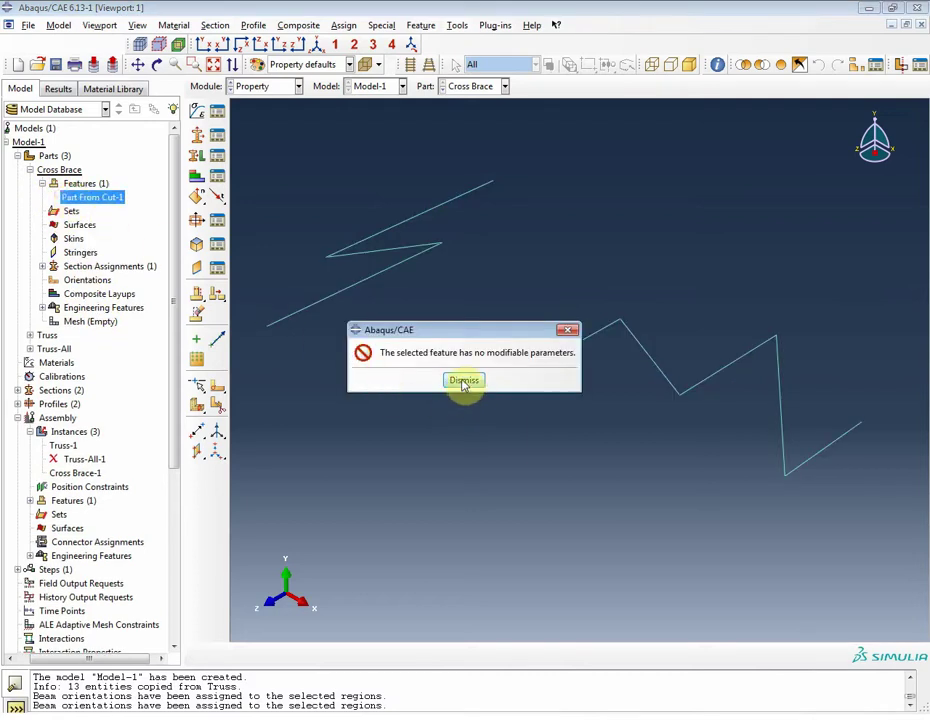
{"action": "left_click", "coordinate": [463, 381]}
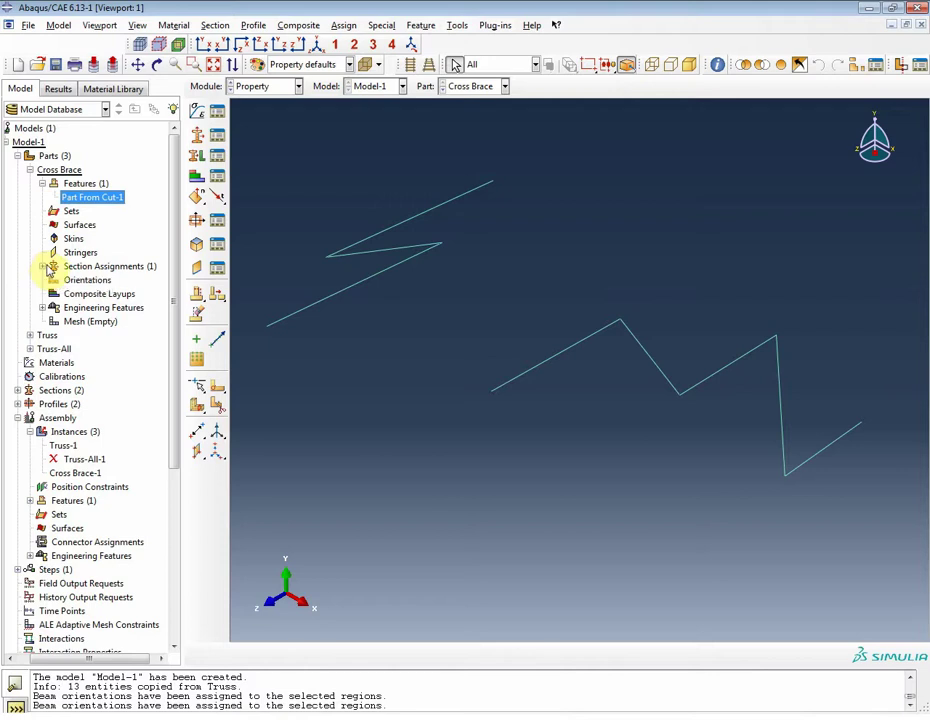
{"action": "right_click", "coordinate": [92, 201]}
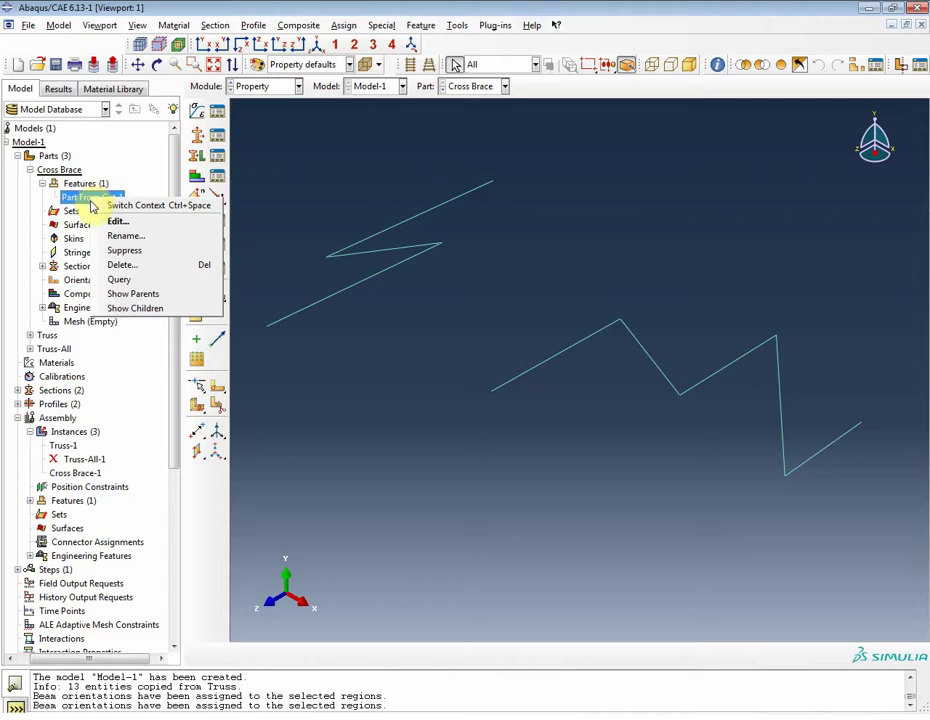
{"action": "left_click", "coordinate": [118, 222]}
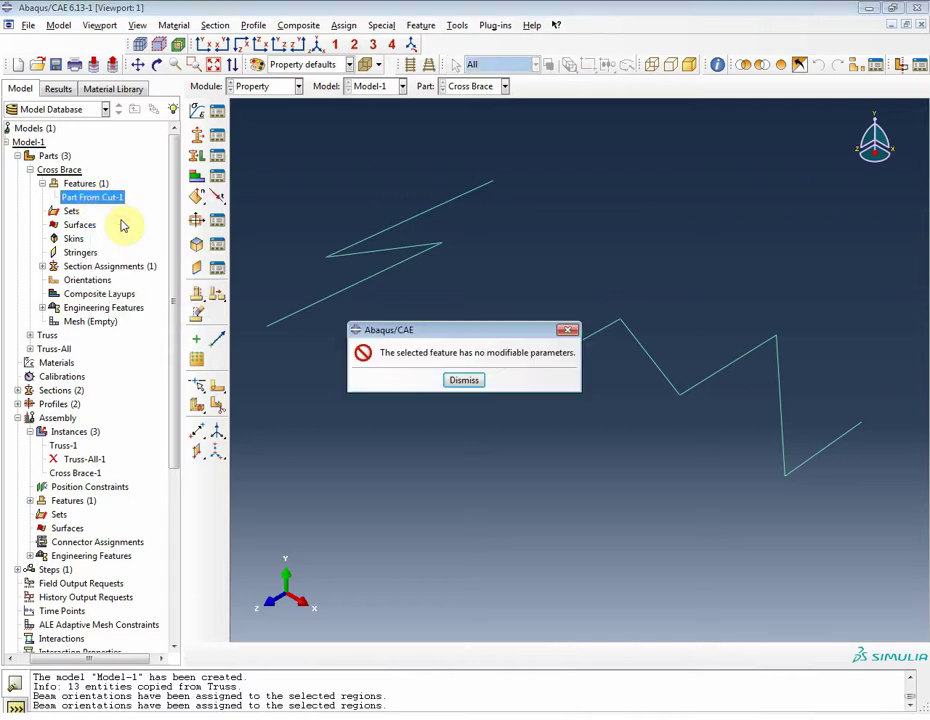
{"action": "left_click", "coordinate": [460, 382]}
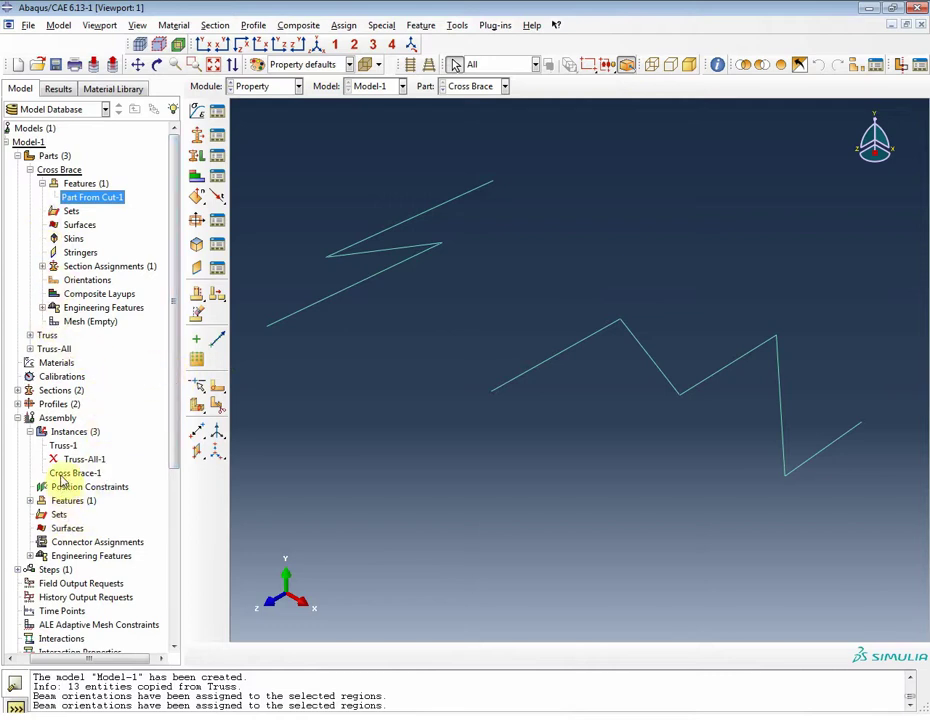
Create an assembly-level geometry set from all eight cross-brace edges connecting the two side trusses.
{"action": "left_click", "coordinate": [63, 476]}
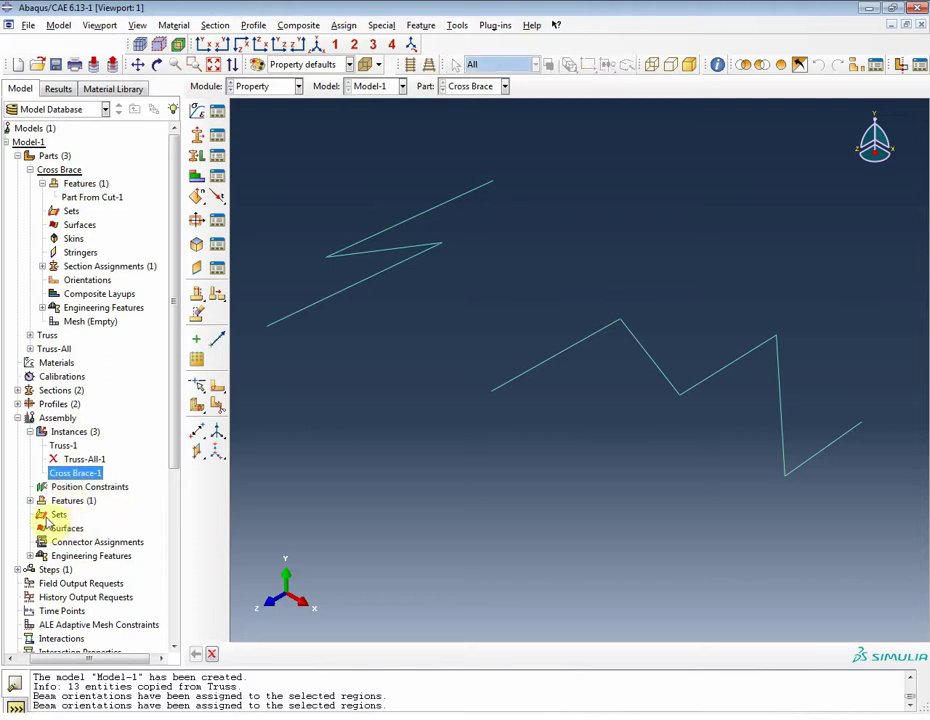
{"action": "left_click", "coordinate": [47, 514]}
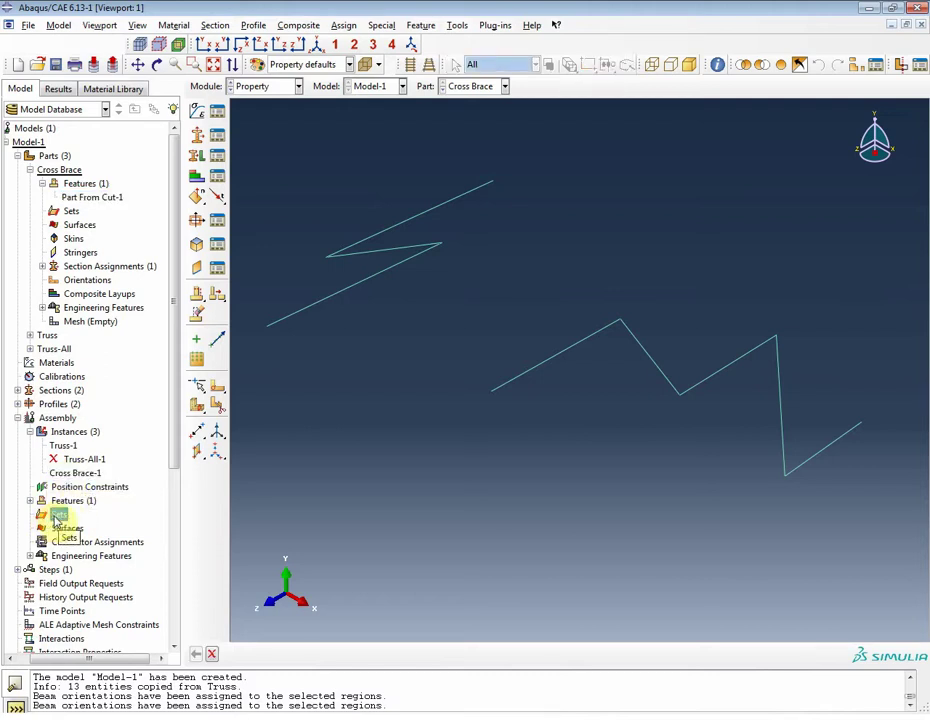
{"action": "double_click", "coordinate": [55, 516]}
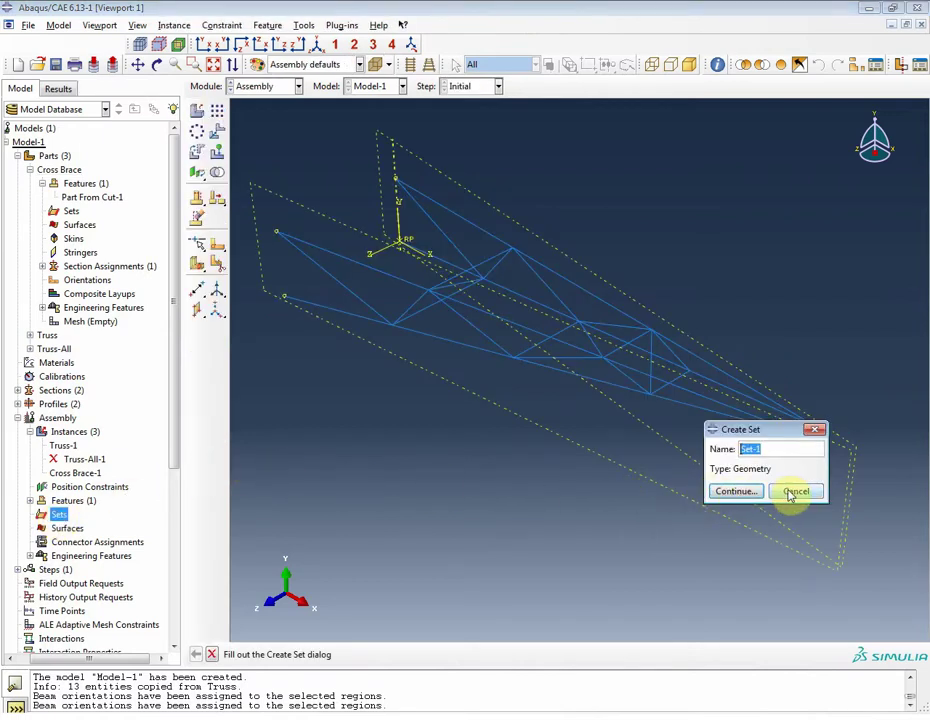
{"action": "left_click", "coordinate": [733, 491]}
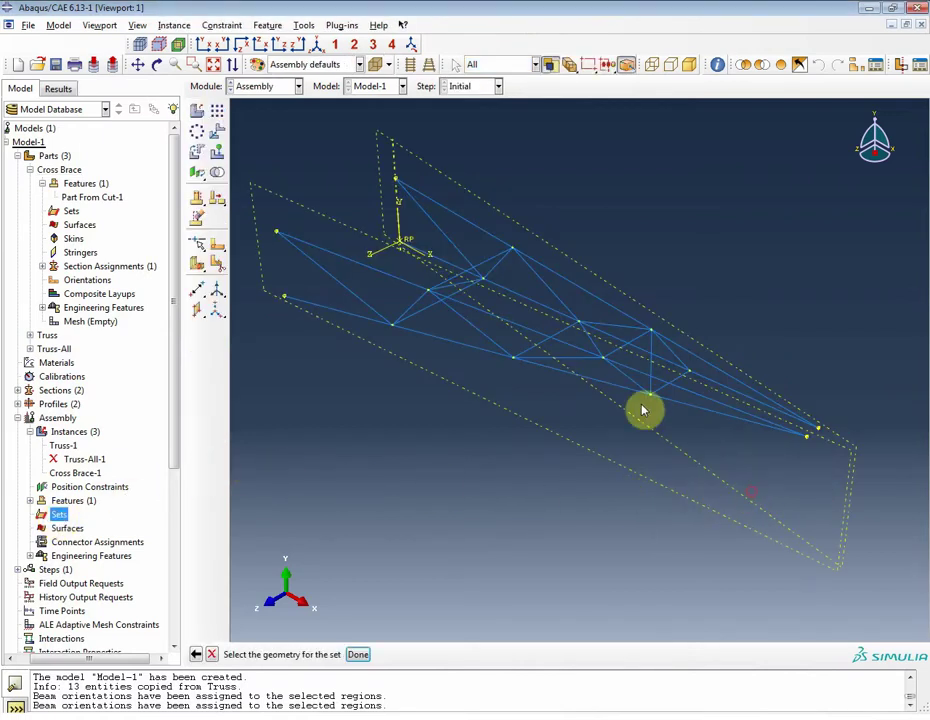
{"action": "left_click", "coordinate": [467, 293]}
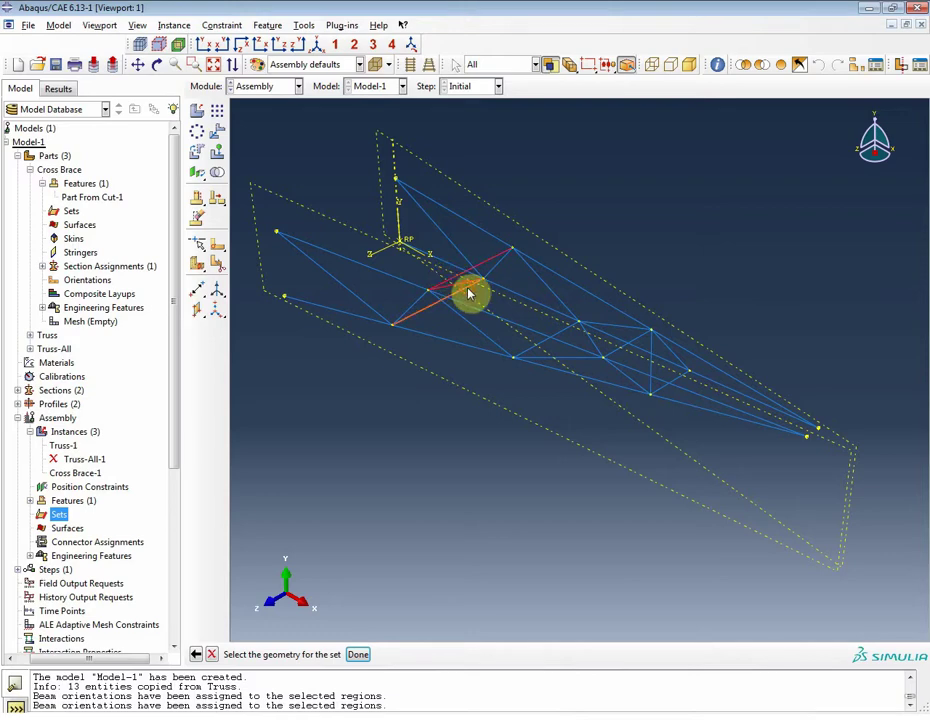
{"action": "left_click", "coordinate": [560, 338], "text": "shift"}
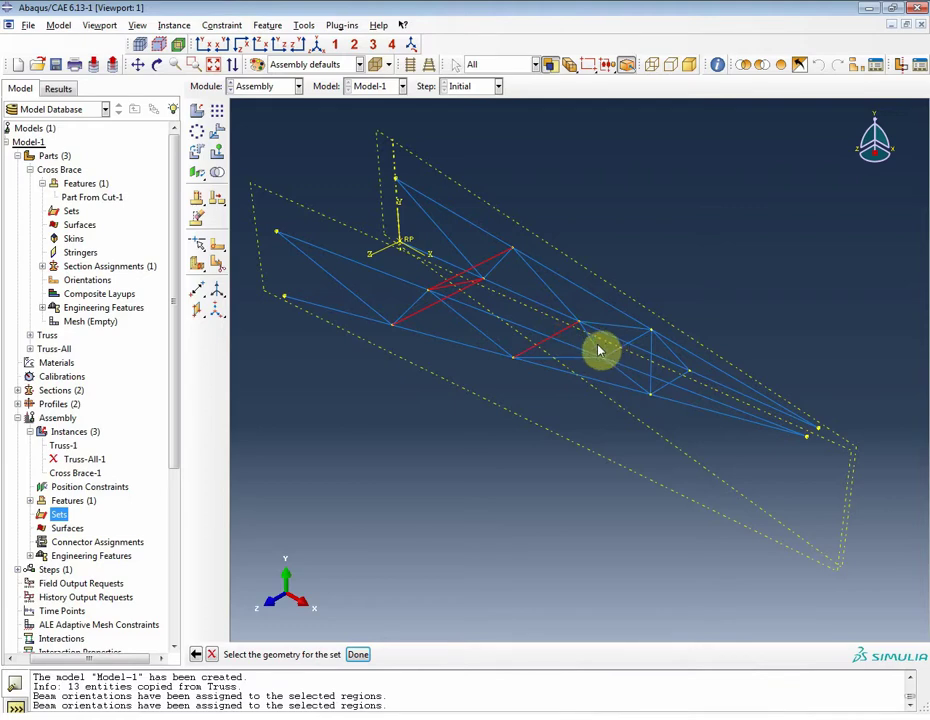
{"action": "left_click", "coordinate": [600, 350], "text": "shift"}
{"action": "left_click", "coordinate": [617, 351], "text": "shift"}
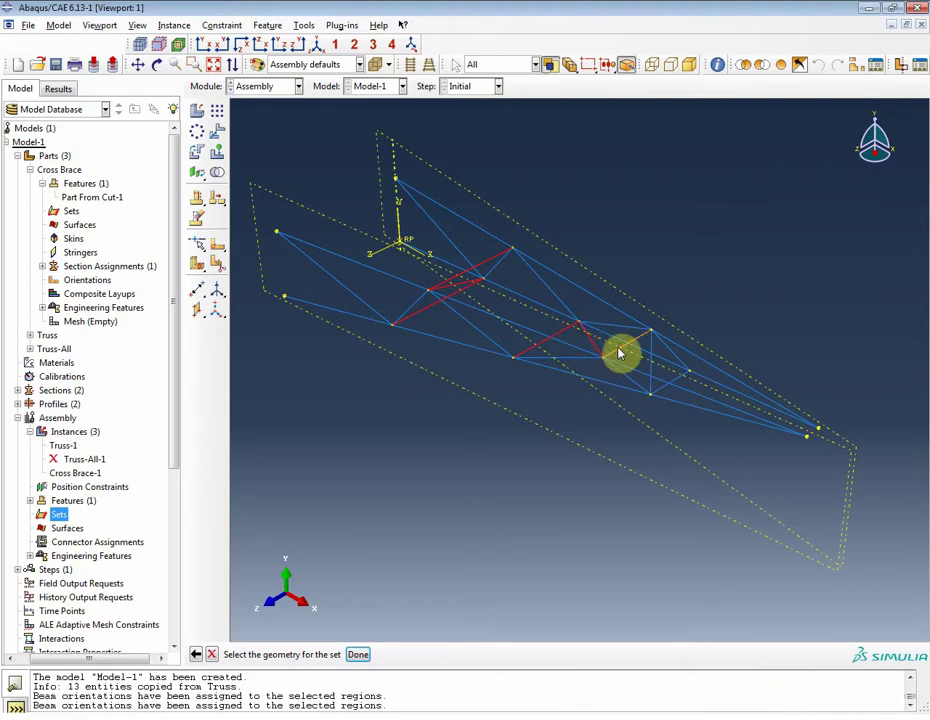
{"action": "left_click", "coordinate": [650, 367], "text": "shift"}
{"action": "left_click", "coordinate": [668, 383], "text": "shift"}
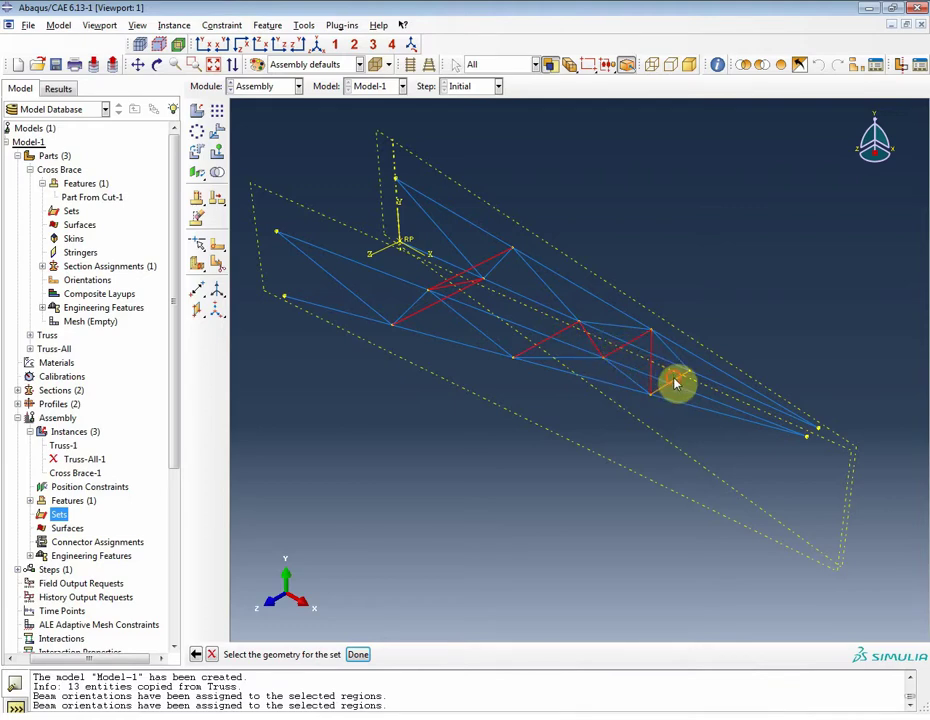
{"action": "middle_click", "coordinate": [465, 448]}
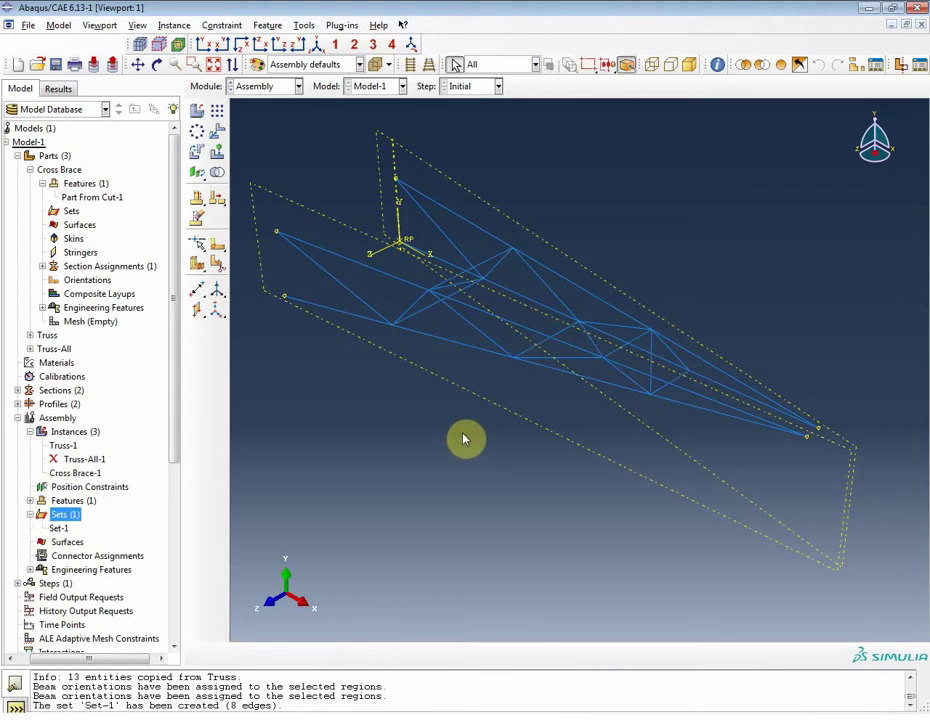
Create a part-level geometry set in the Cross Brace part by selecting all of its edges.
{"action": "double_click", "coordinate": [71, 211]}
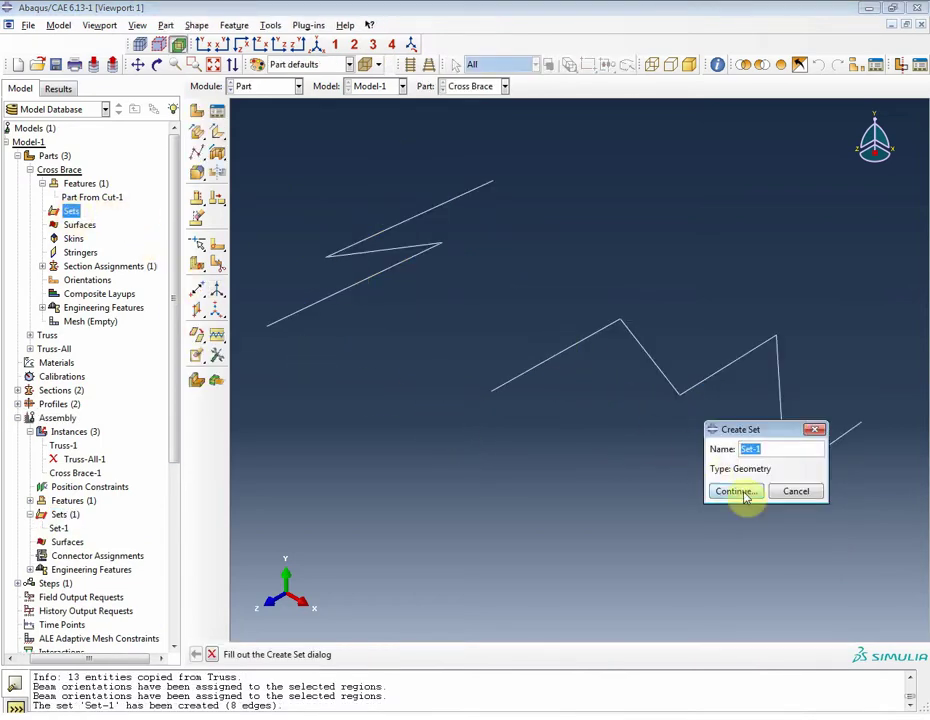
{"action": "left_click", "coordinate": [745, 492]}
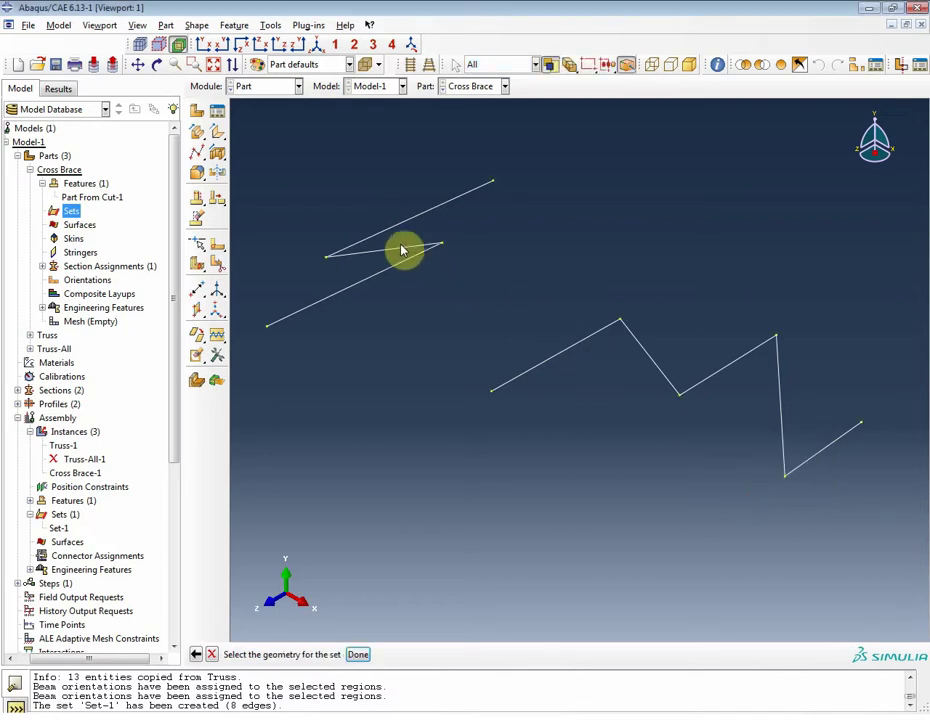
{"action": "left_click_drag", "start_coordinate": [332, 193], "coordinate": [836, 511]}
{"action": "middle_click", "coordinate": [602, 484]}
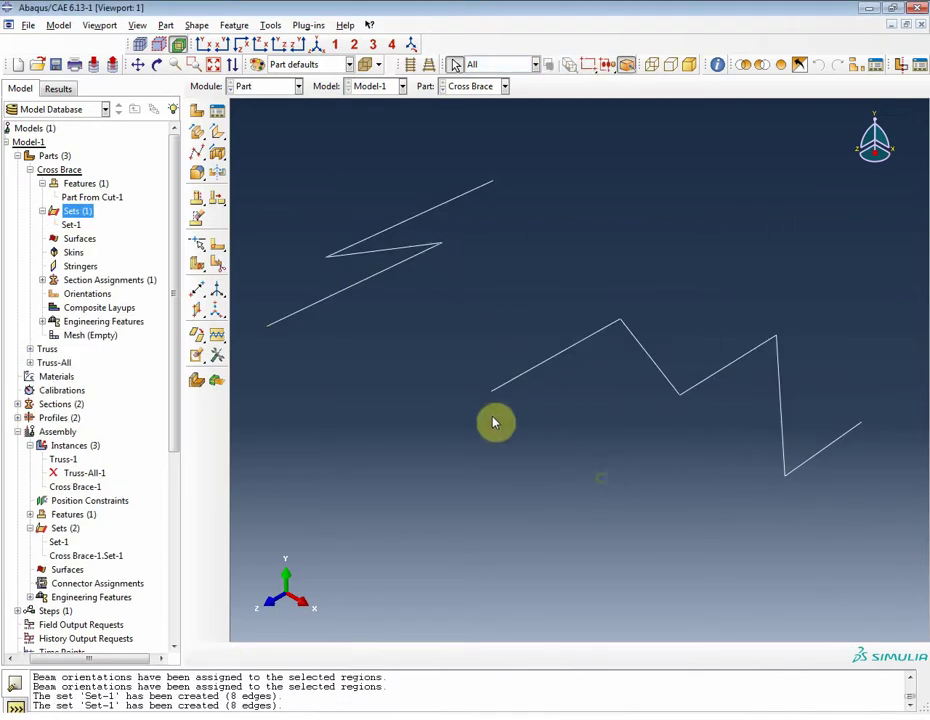
Try to edit the Part From Cut-1 feature and inspect which members the Cross Brace part's BracingSection assignment covers.
{"action": "double_click", "coordinate": [74, 198]}
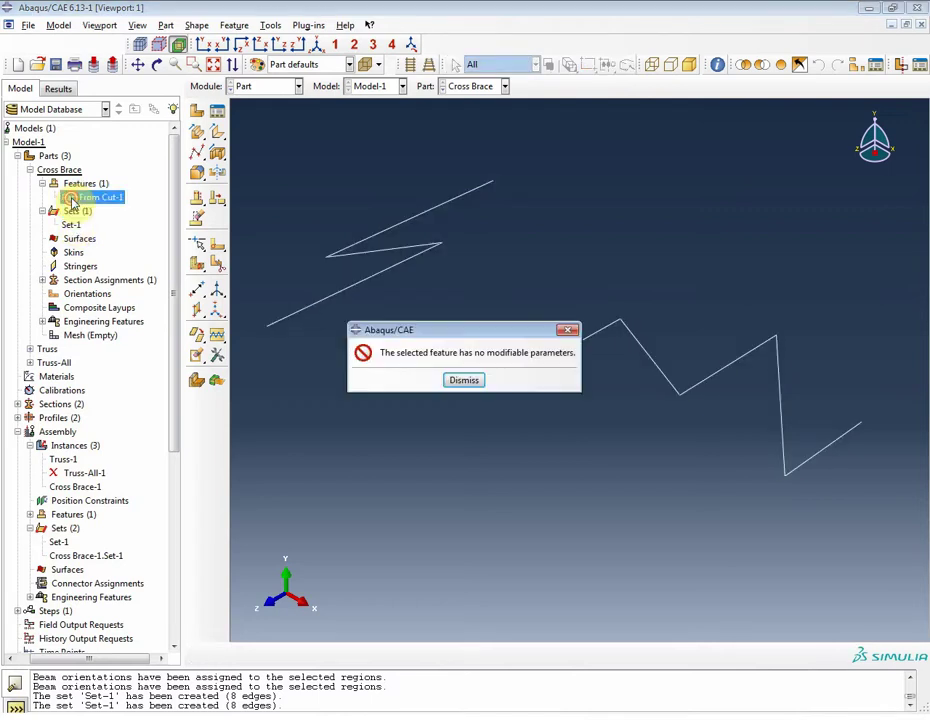
{"action": "left_click", "coordinate": [466, 380]}
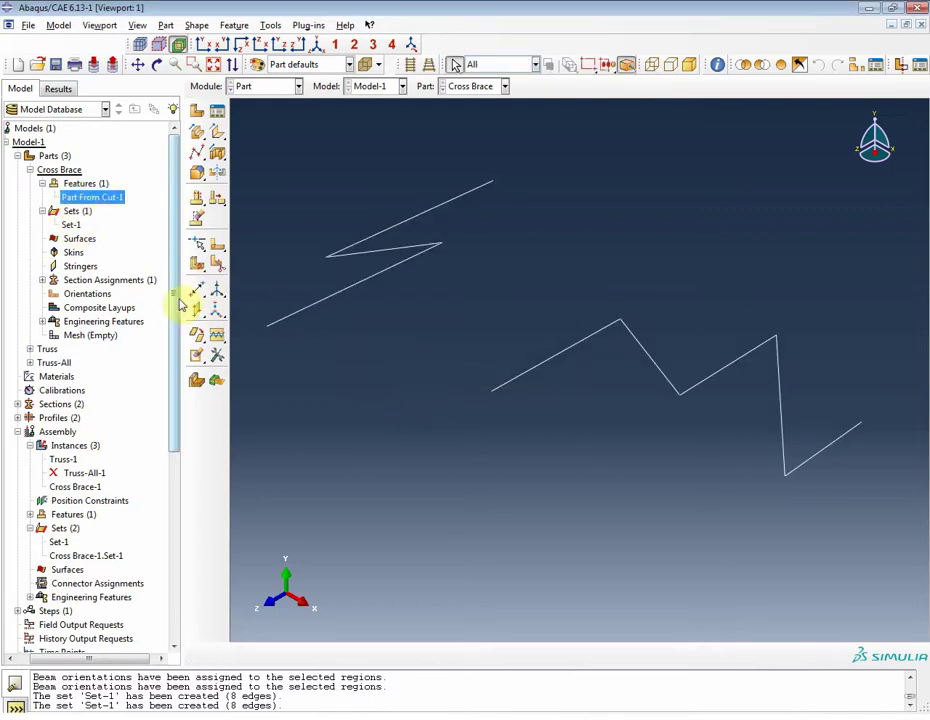
{"action": "left_click", "coordinate": [43, 280]}
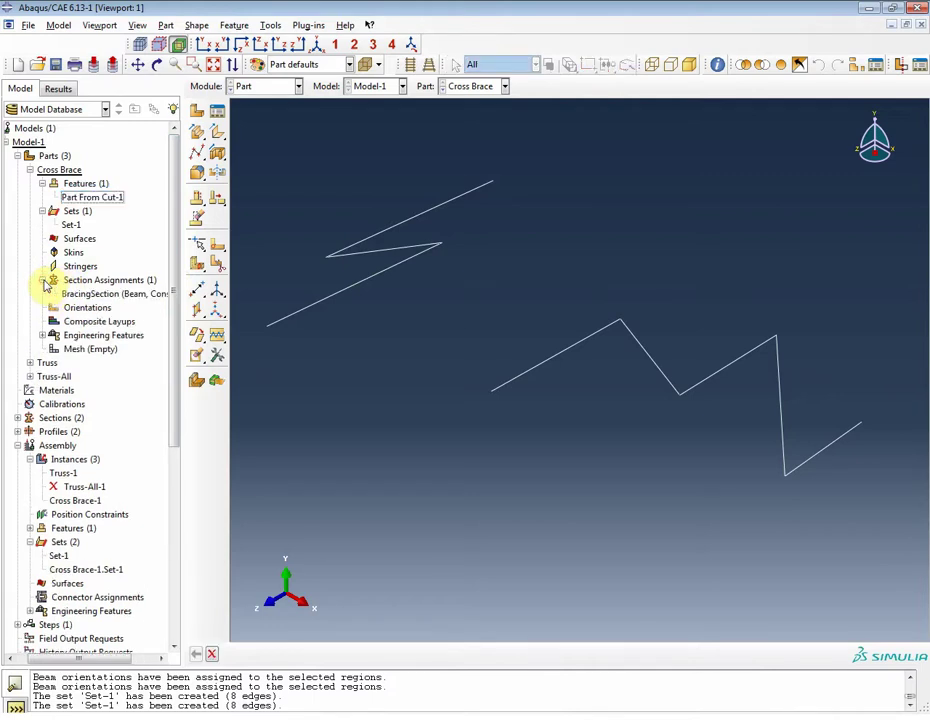
{"action": "left_click", "coordinate": [68, 295]}
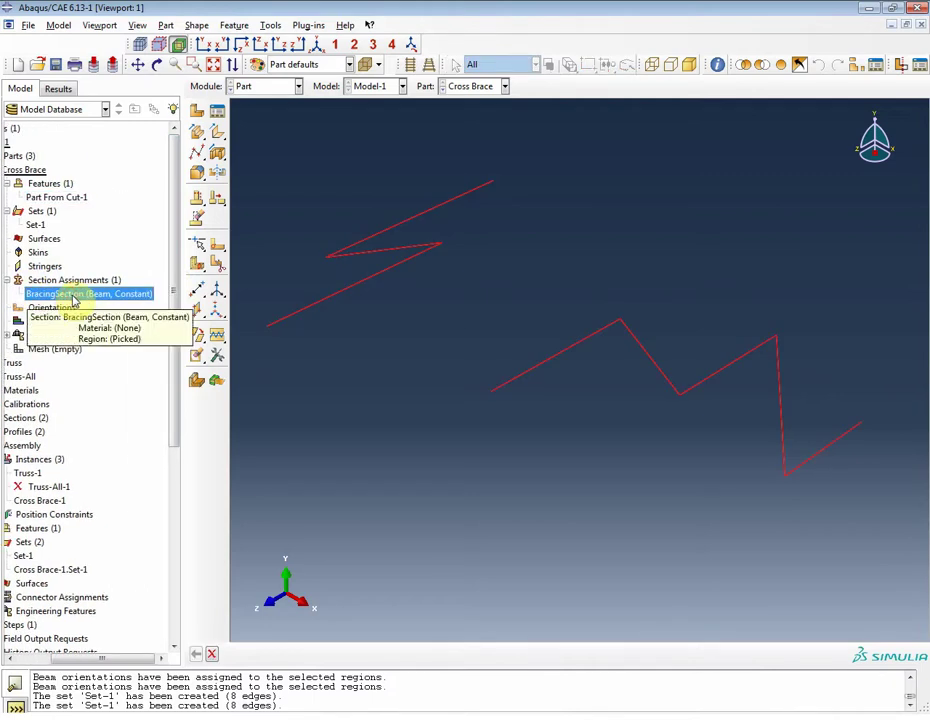
{"action": "left_click", "coordinate": [8, 280]}
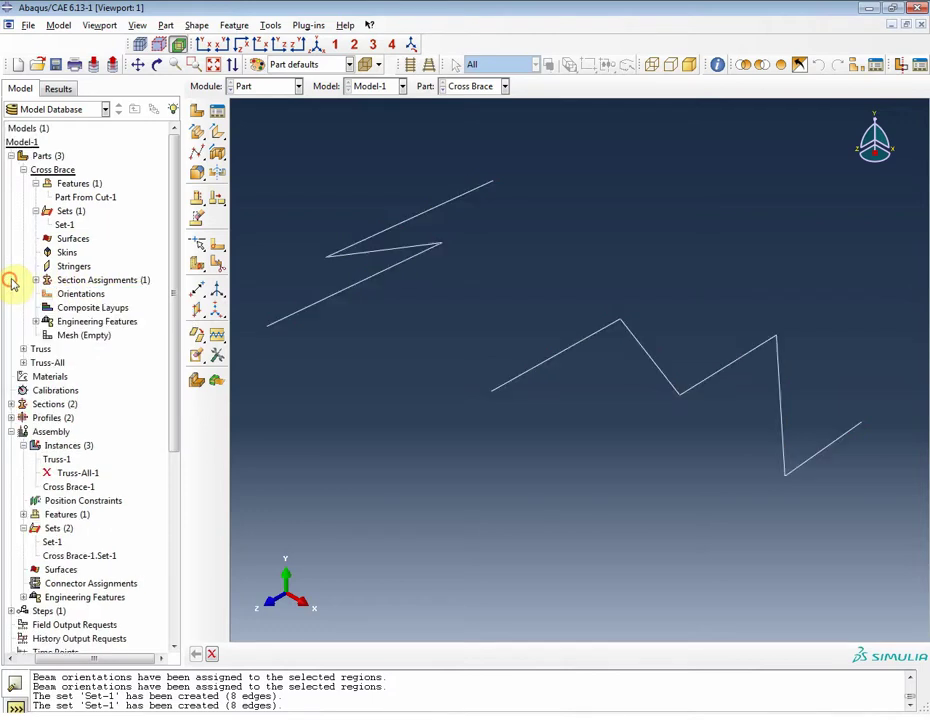
{"action": "left_click", "coordinate": [37, 212]}
Delete the Cross Brace part from the model.
{"action": "left_click", "coordinate": [56, 171]}
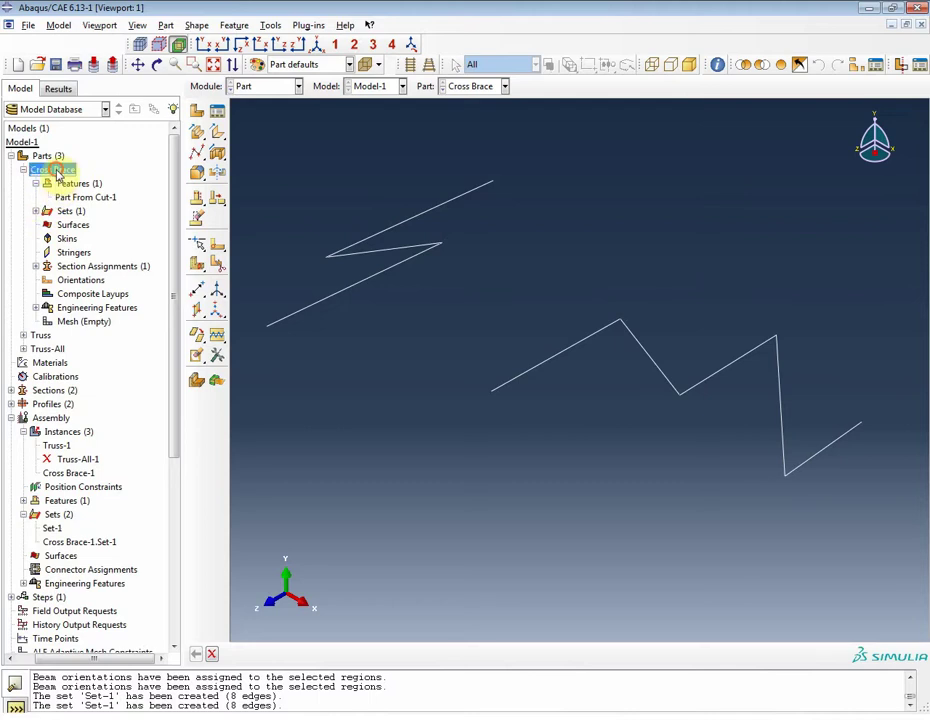
{"action": "right_click", "coordinate": [57, 175]}
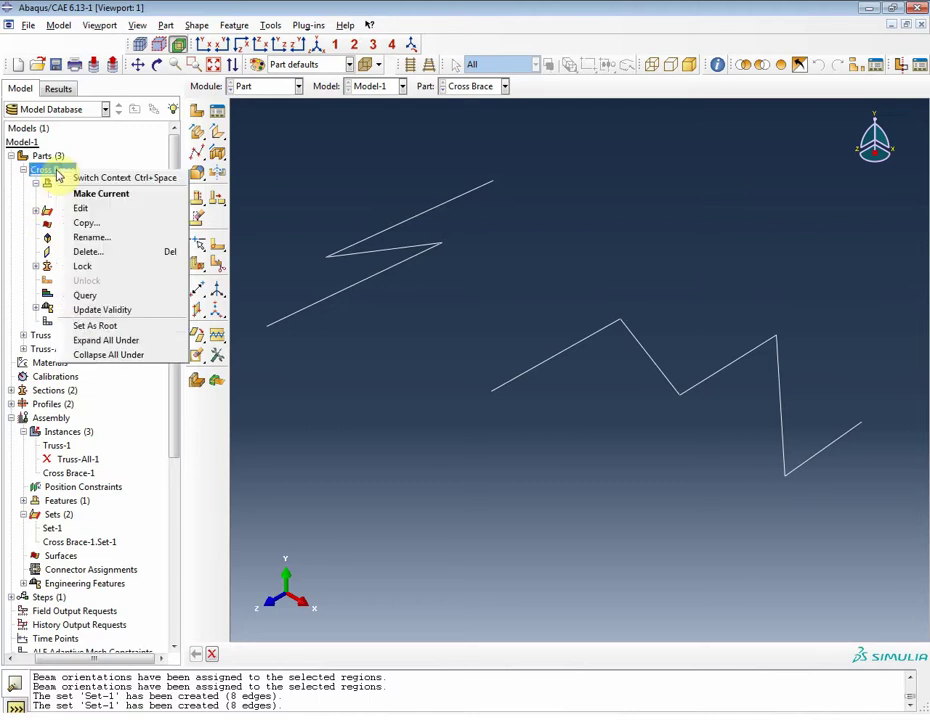
{"action": "left_click", "coordinate": [80, 252]}
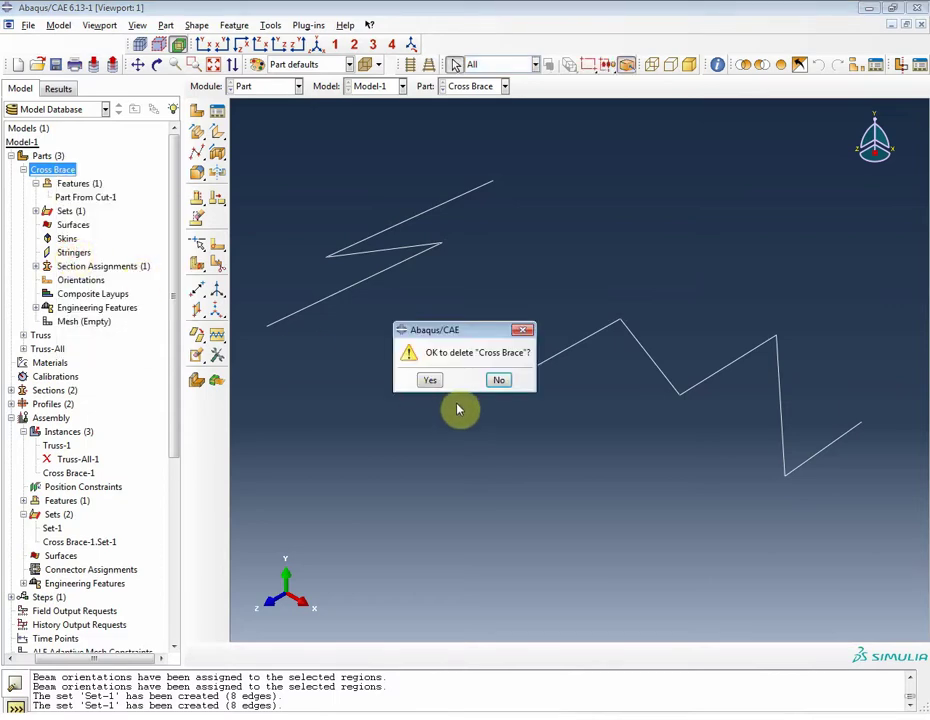
{"action": "left_click", "coordinate": [430, 380]}
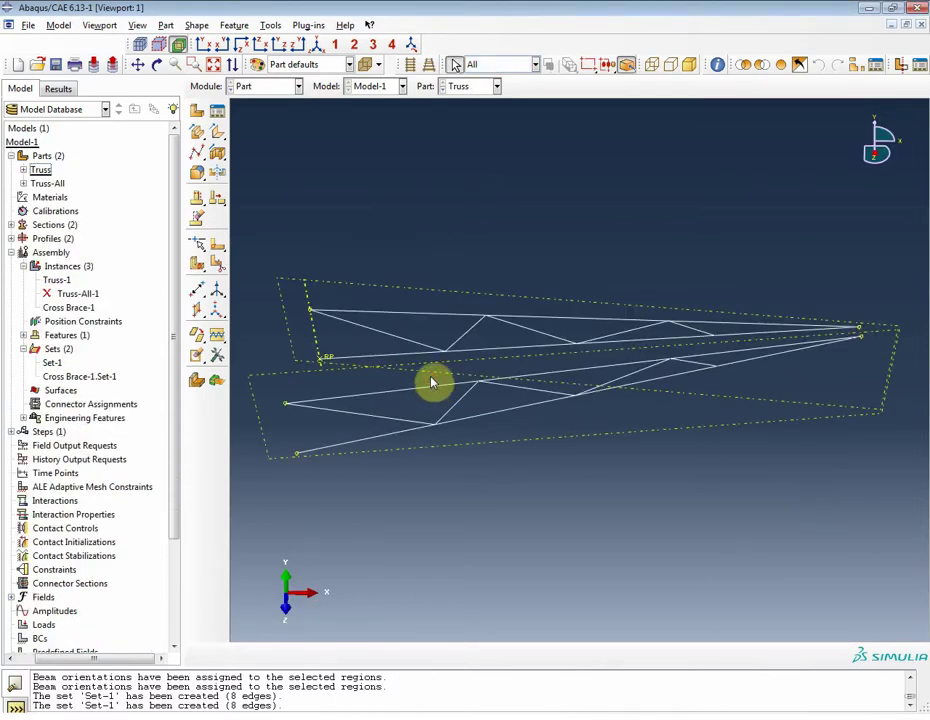
Try to resume the suppressed Truss-All-1 instance in the assembly.
{"action": "right_click", "coordinate": [62, 298]}
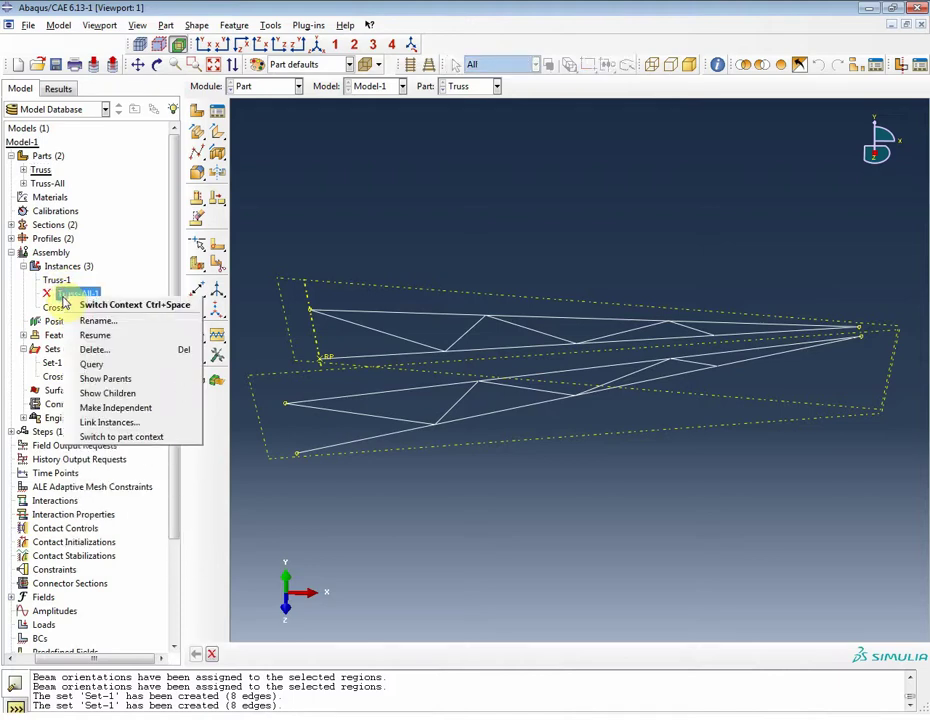
{"action": "left_click", "coordinate": [95, 335]}
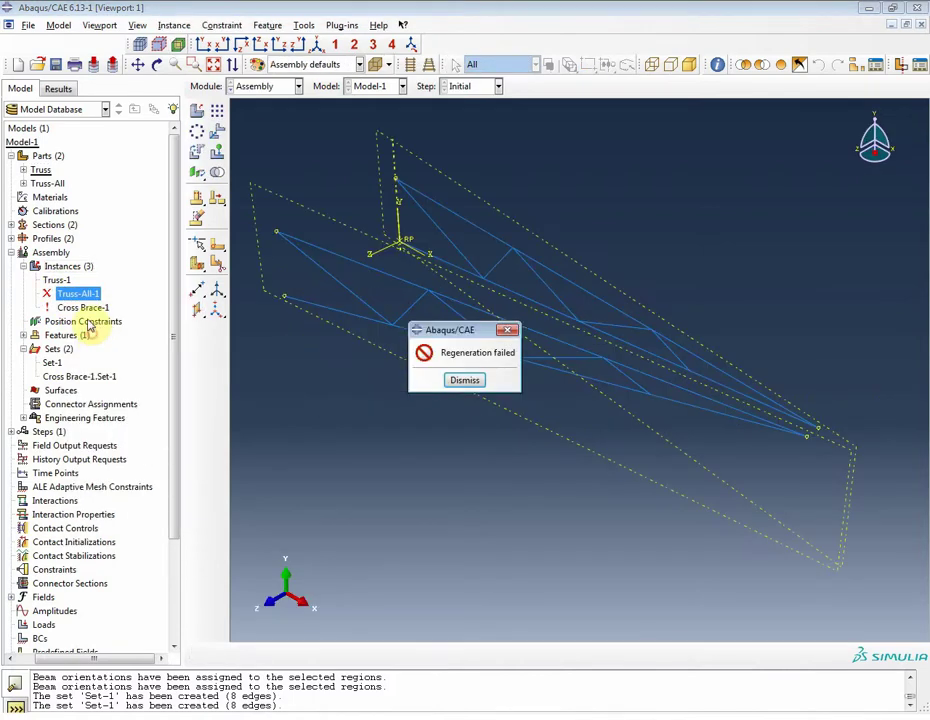
{"action": "left_click", "coordinate": [458, 388]}
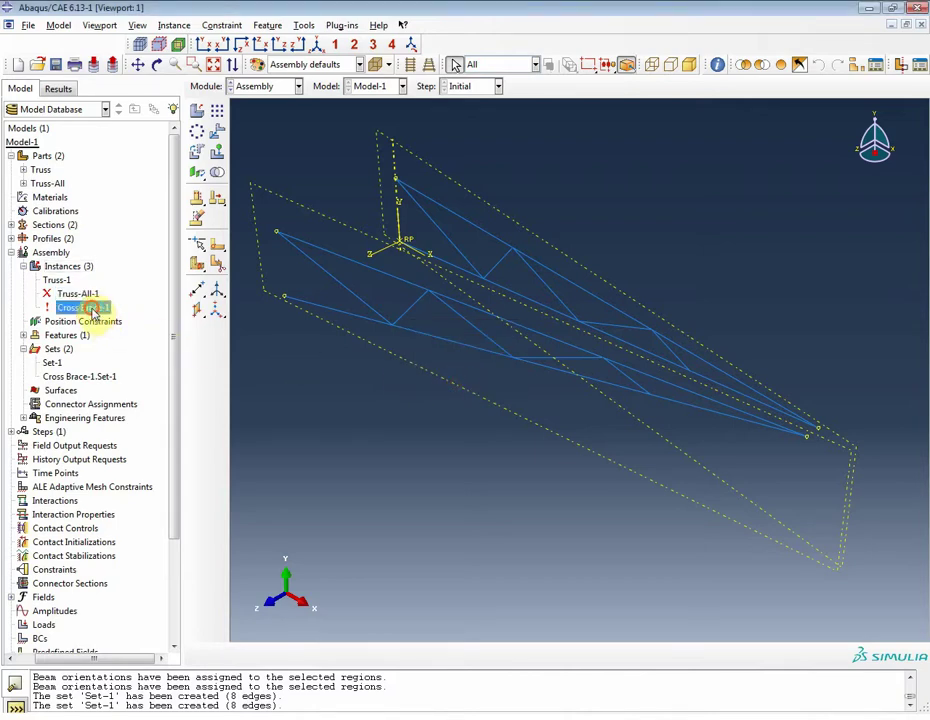
Delete the Cross Brace-1 instance from the assembly and resume the suppressed Truss-All-1 instance.
{"action": "right_click", "coordinate": [95, 308]}
{"action": "left_click", "coordinate": [124, 375]}
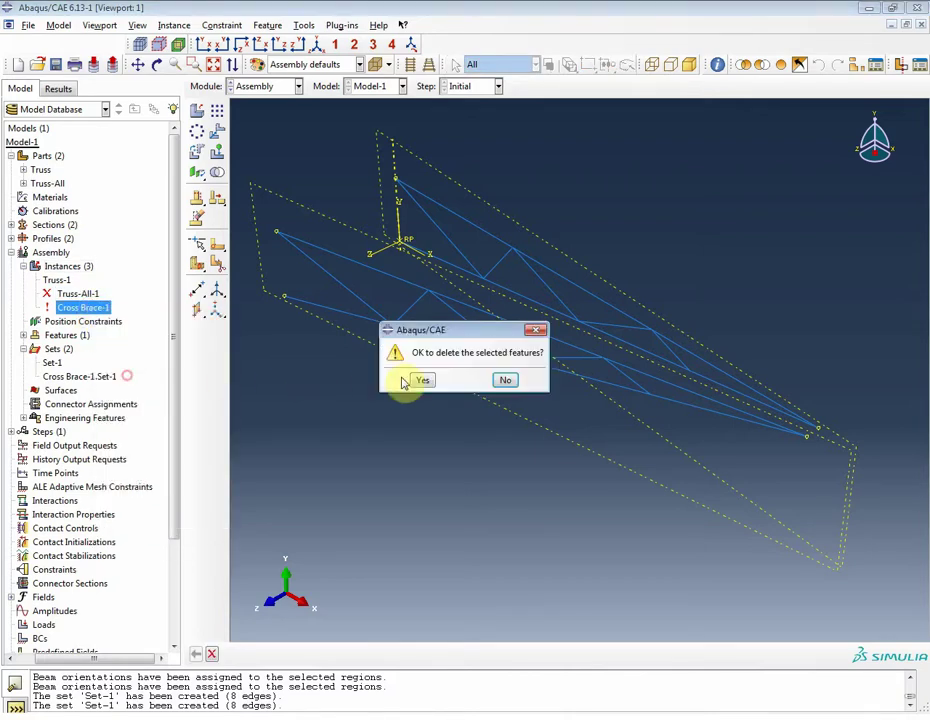
{"action": "left_click", "coordinate": [407, 382]}
{"action": "left_click", "coordinate": [97, 298]}
{"action": "right_click", "coordinate": [99, 297]}
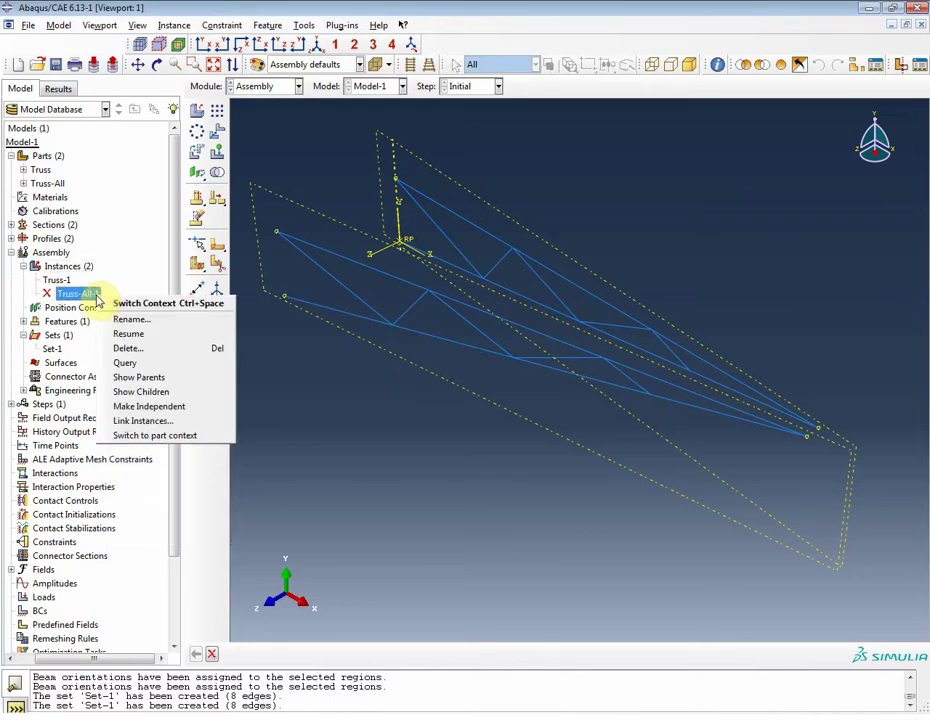
{"action": "left_click", "coordinate": [128, 333]}
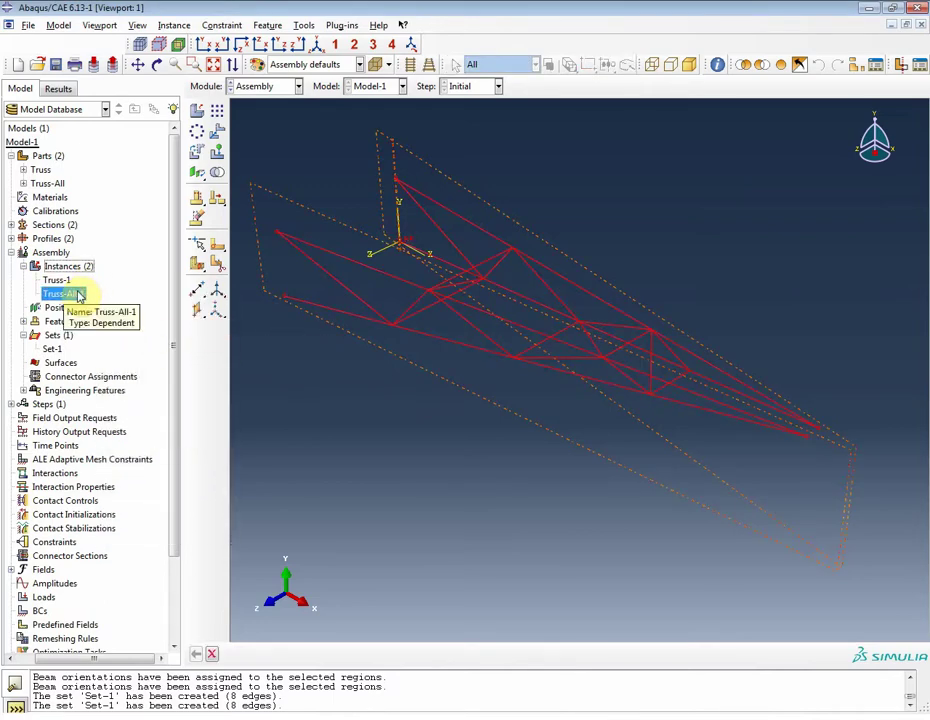
Create a part named CrossBrace by cutting the Truss-All-1 instance with Truss-1, suppressing the original instances.
{"action": "left_click", "coordinate": [221, 25]}
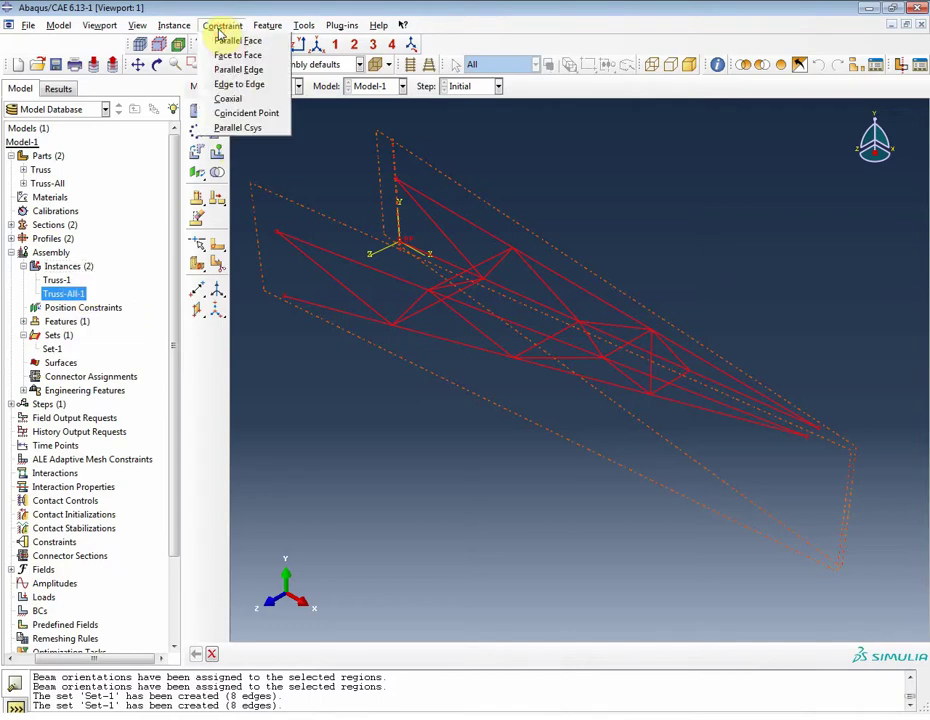
{"action": "mouse_move", "coordinate": [176, 27]}
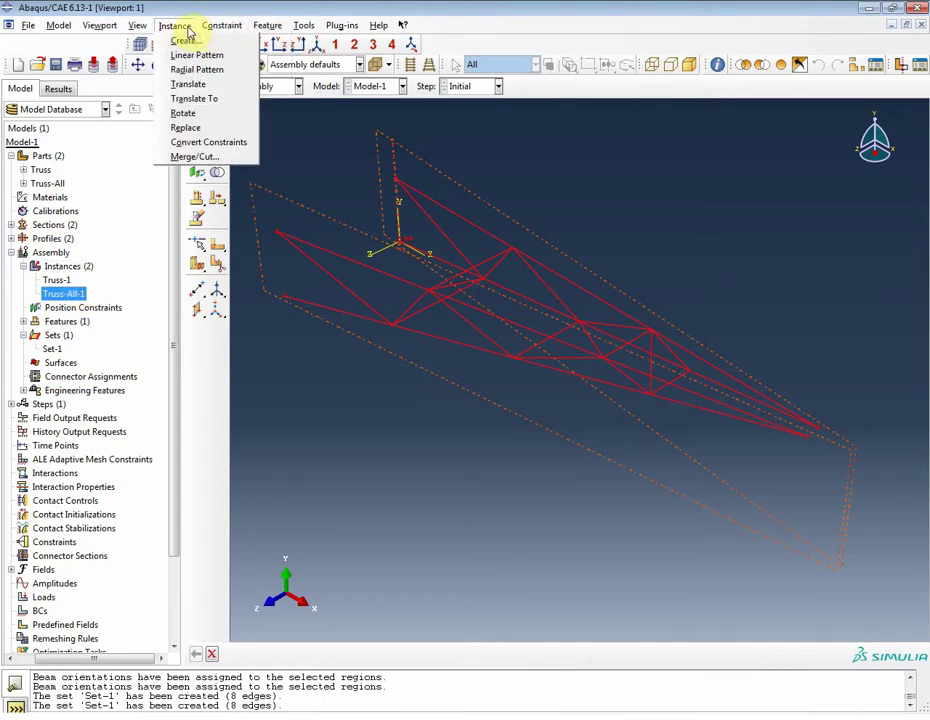
{"action": "left_click", "coordinate": [190, 157]}
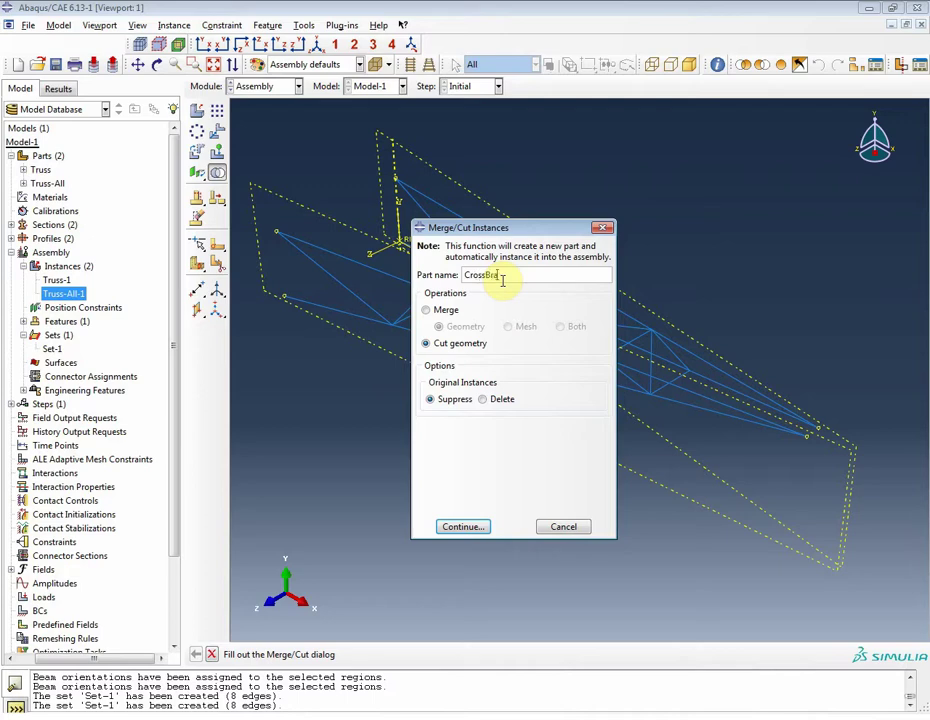
{"action": "left_click", "coordinate": [462, 527]}
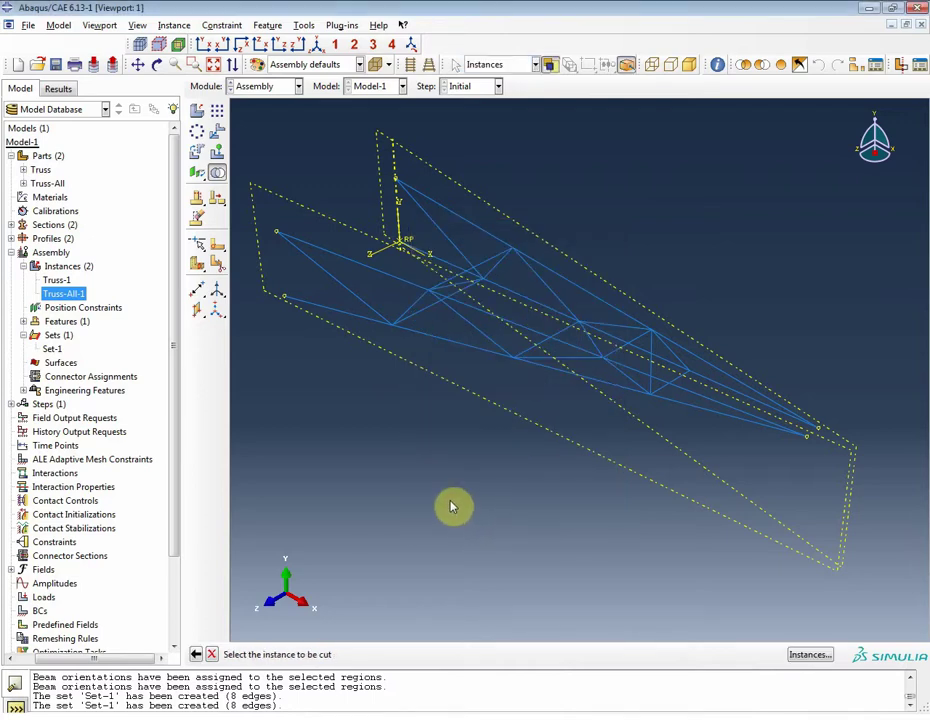
{"action": "left_click", "coordinate": [818, 662]}
{"action": "left_click", "coordinate": [37, 195]}
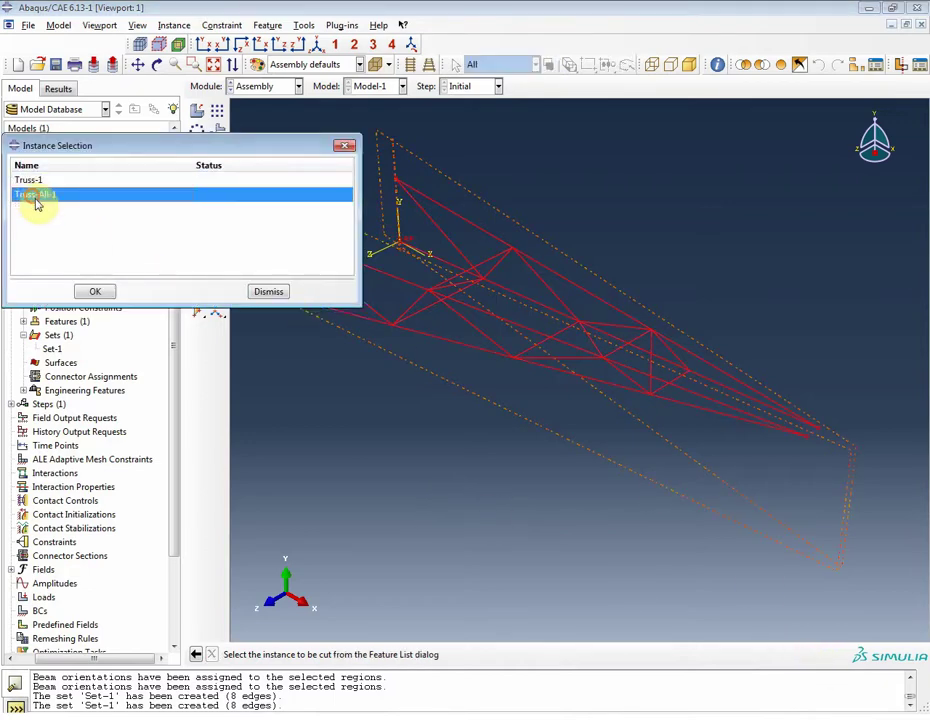
{"action": "left_click", "coordinate": [95, 291]}
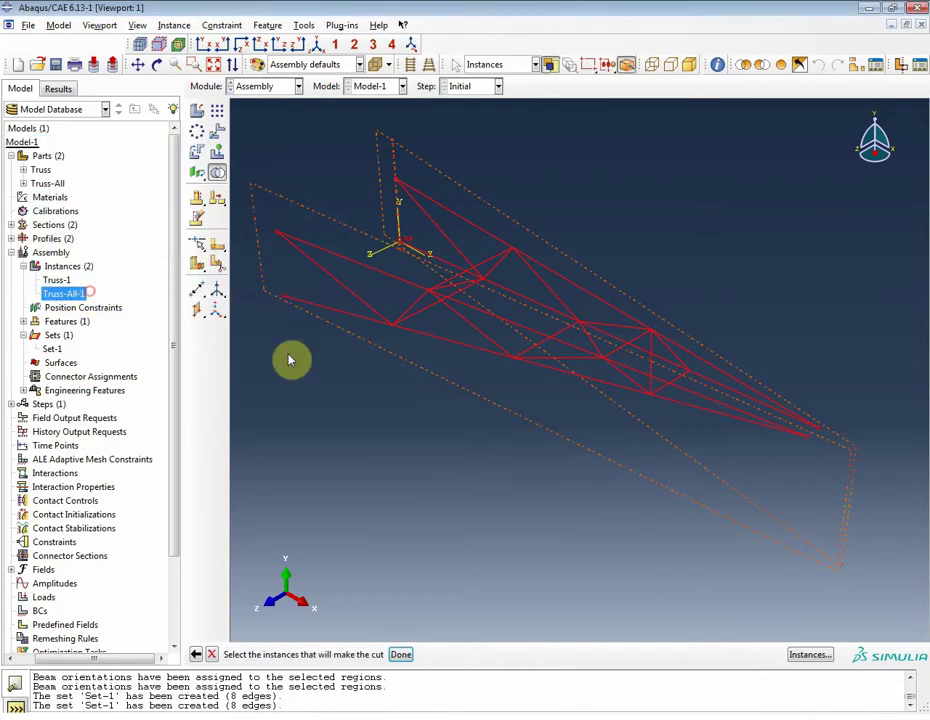
{"action": "left_click", "coordinate": [810, 656]}
{"action": "left_click", "coordinate": [29, 178]}
{"action": "left_click", "coordinate": [93, 291]}
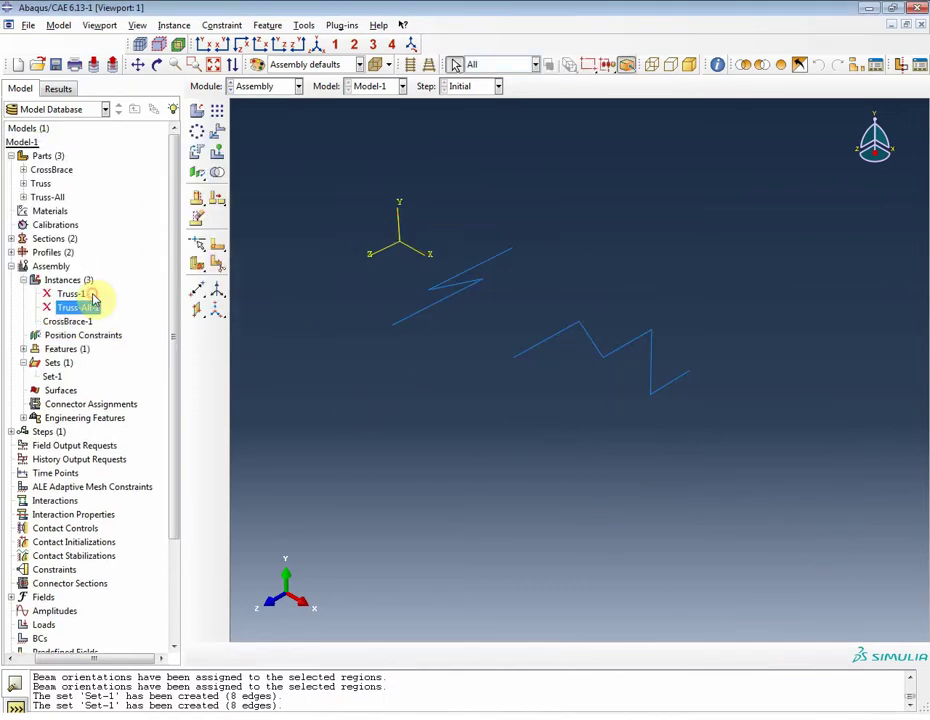
Resume the suppressed Truss-1 instance and delete the assembly set Set-1.
{"action": "right_click", "coordinate": [66, 295]}
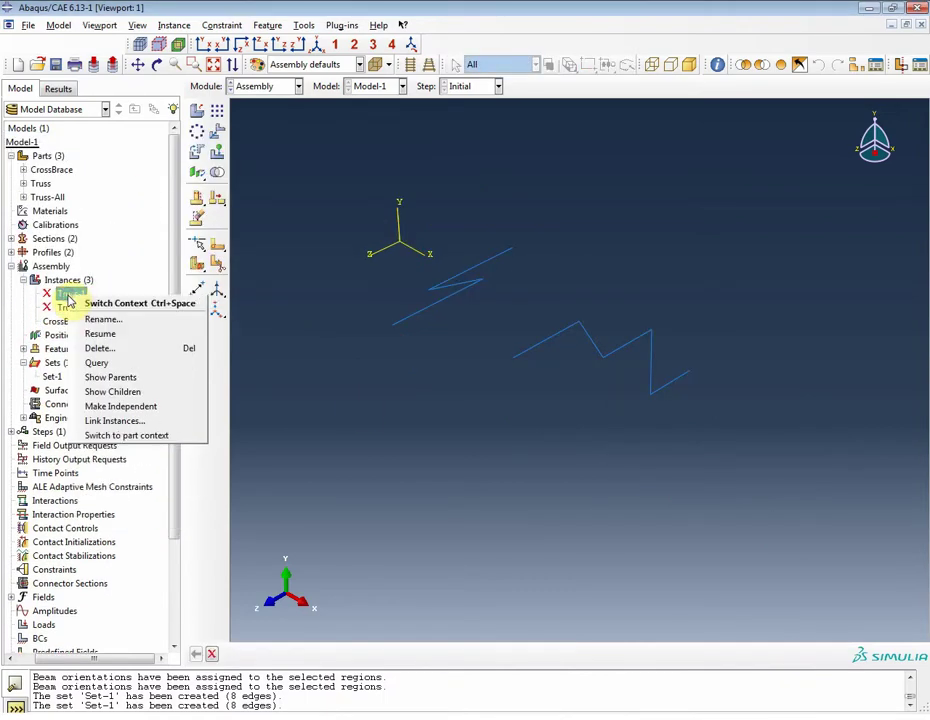
{"action": "left_click", "coordinate": [96, 333]}
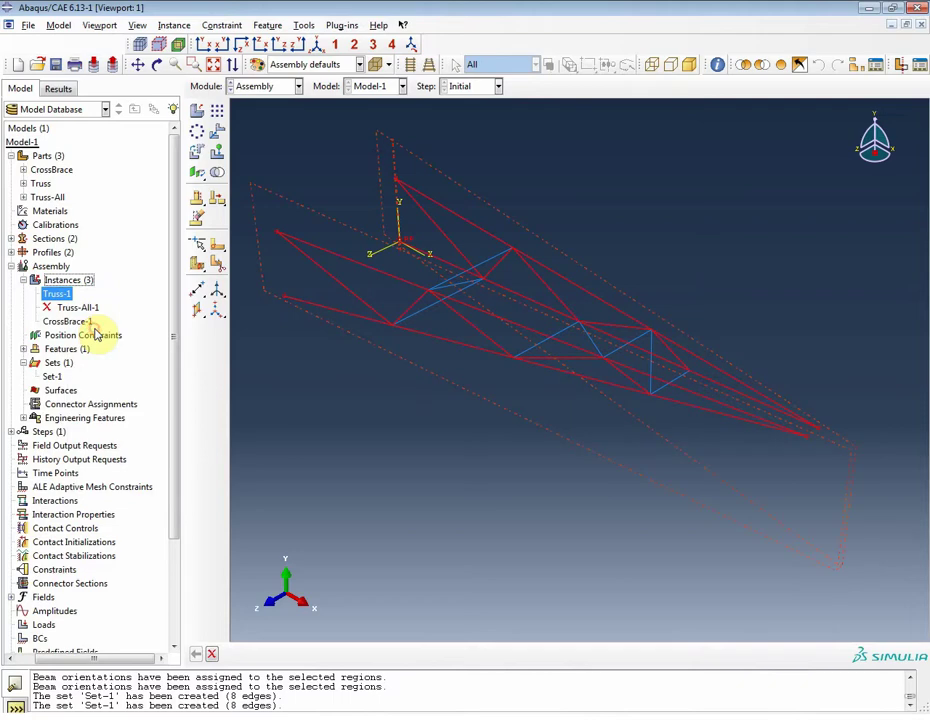
{"action": "left_click", "coordinate": [24, 171]}
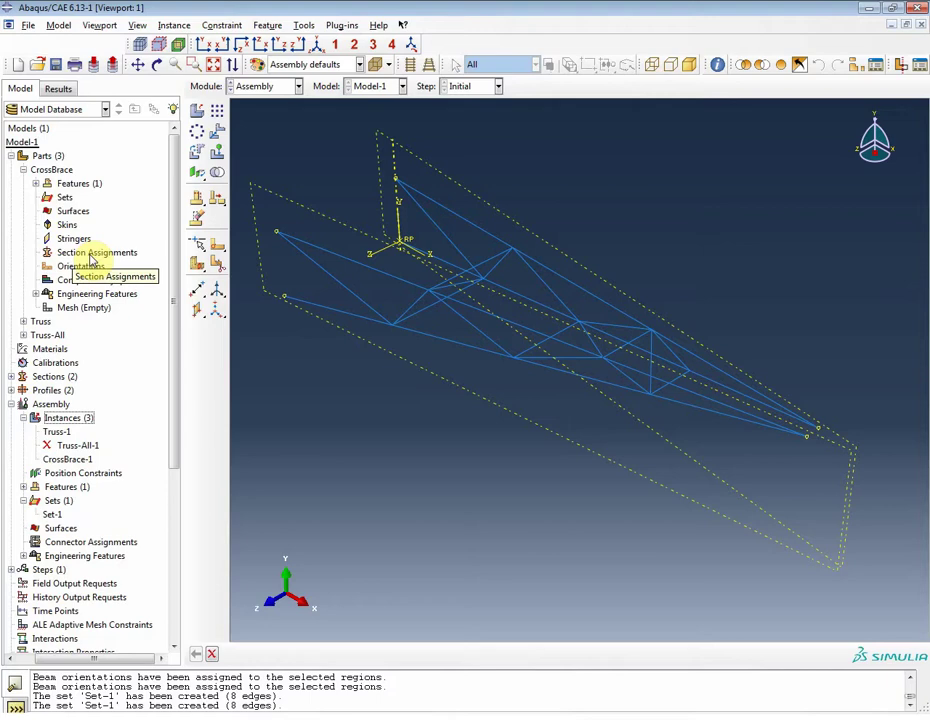
{"action": "right_click", "coordinate": [53, 515]}
{"action": "left_click", "coordinate": [90, 569]}
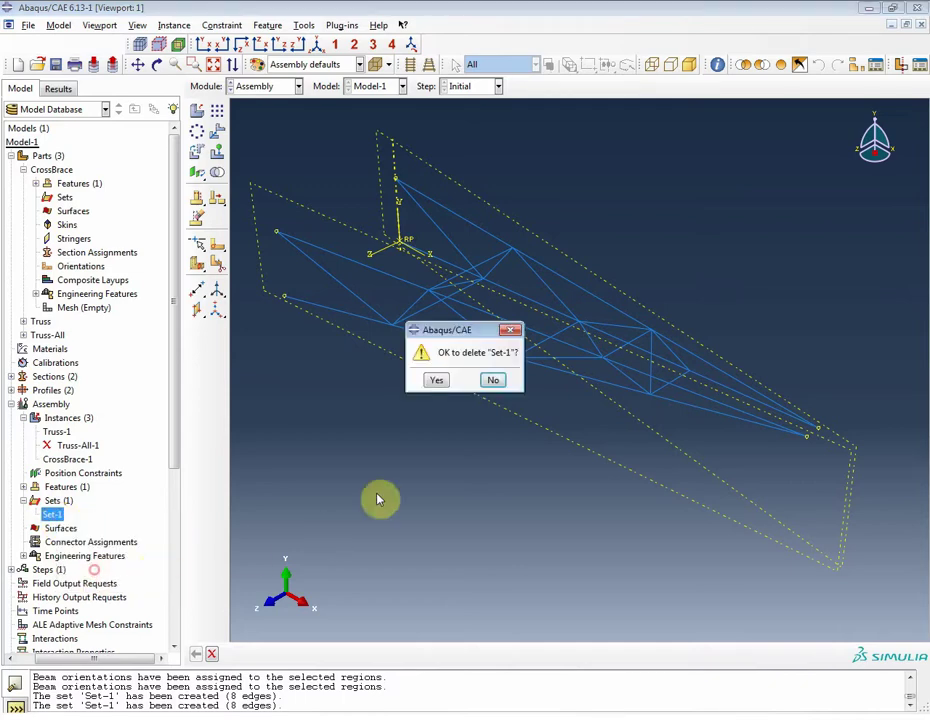
{"action": "left_click", "coordinate": [434, 381]}
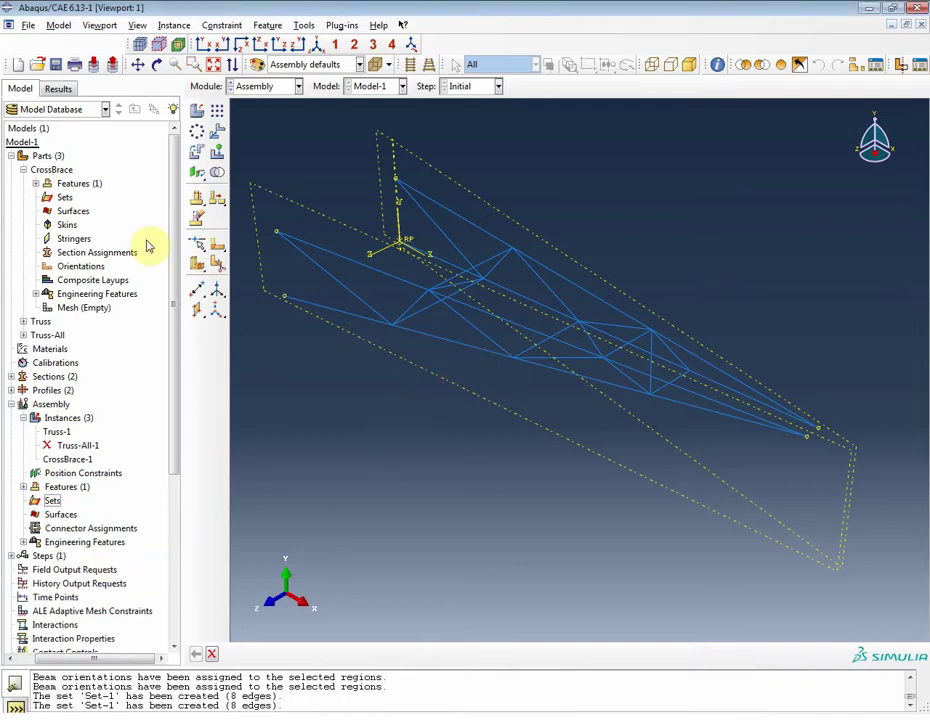
Start a section assignment for the CrossBrace part with all of its wire members as the region.
{"action": "left_click", "coordinate": [80, 256]}
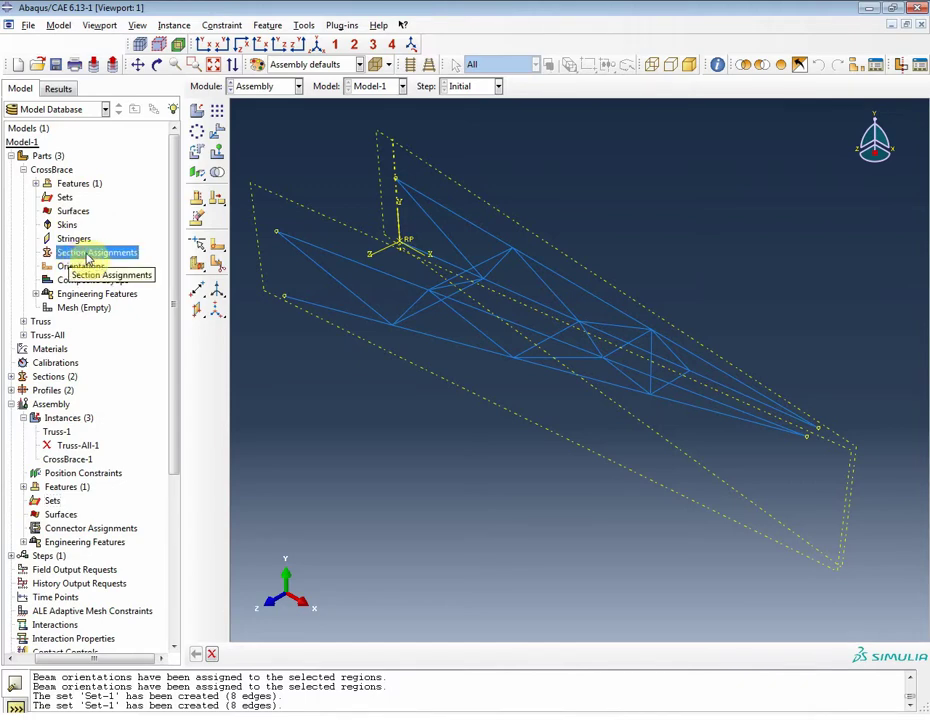
{"action": "double_click", "coordinate": [88, 256]}
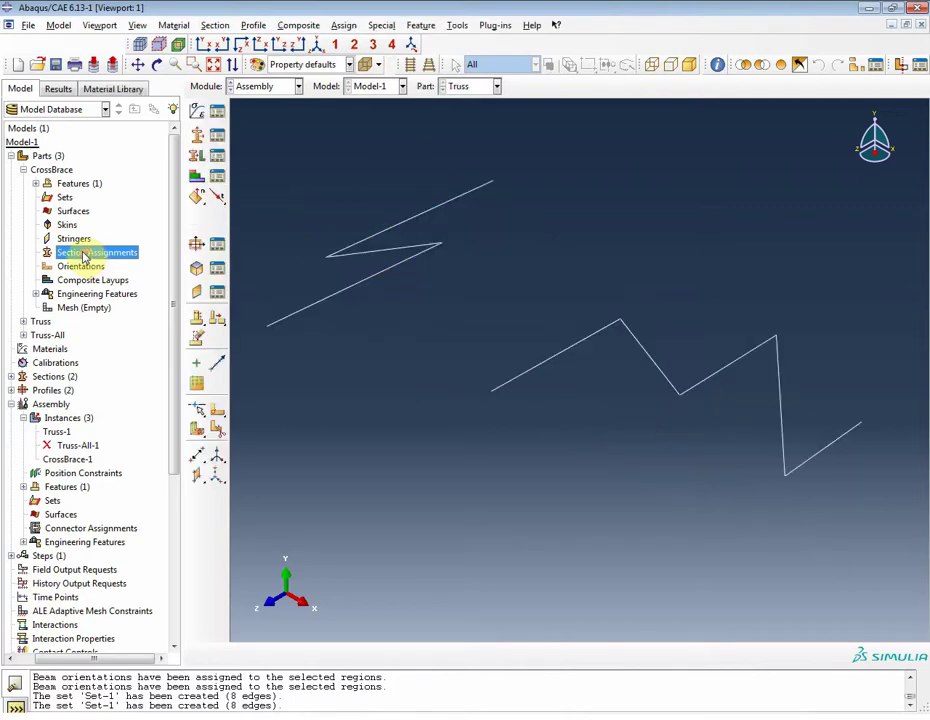
{"action": "left_click_drag", "start_coordinate": [259, 139], "coordinate": [872, 542]}
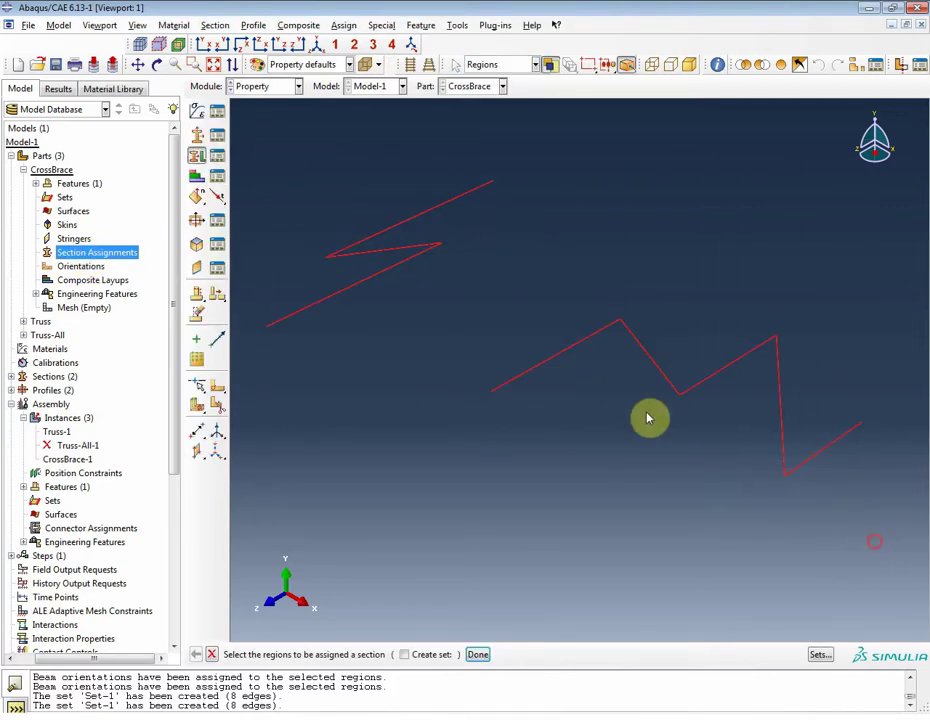
{"action": "middle_click", "coordinate": [428, 412]}
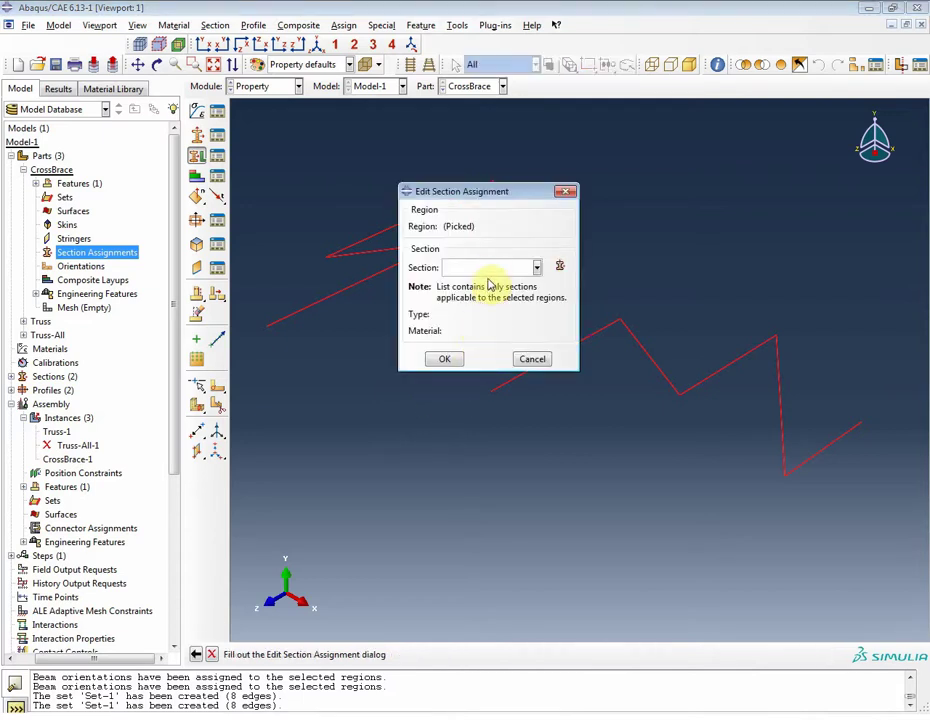
Assign the available section to all the selected wires of the CrossBrace part.
{"action": "left_click", "coordinate": [488, 268]}
{"action": "left_click", "coordinate": [488, 285]}
{"action": "left_click", "coordinate": [446, 358]}
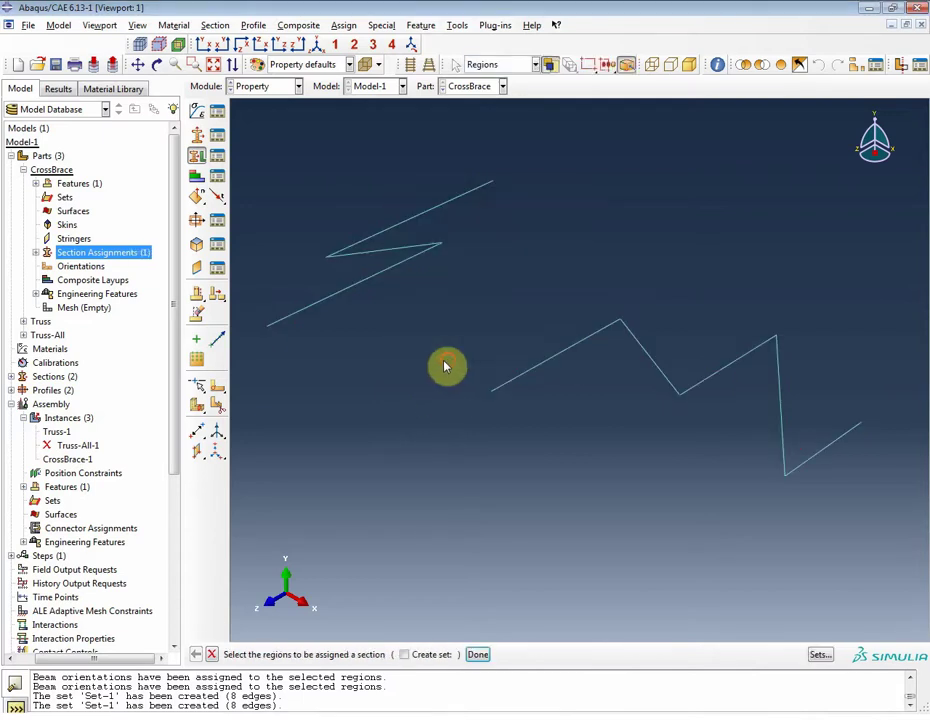
{"action": "double_click", "coordinate": [72, 268]}
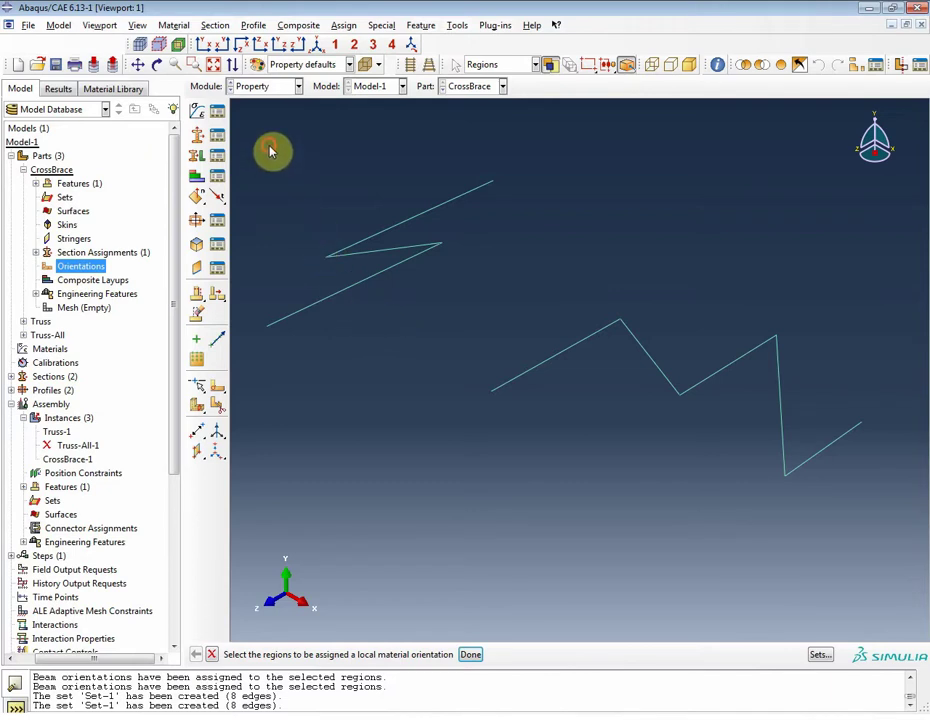
{"action": "left_click_drag", "start_coordinate": [268, 147], "coordinate": [864, 551]}
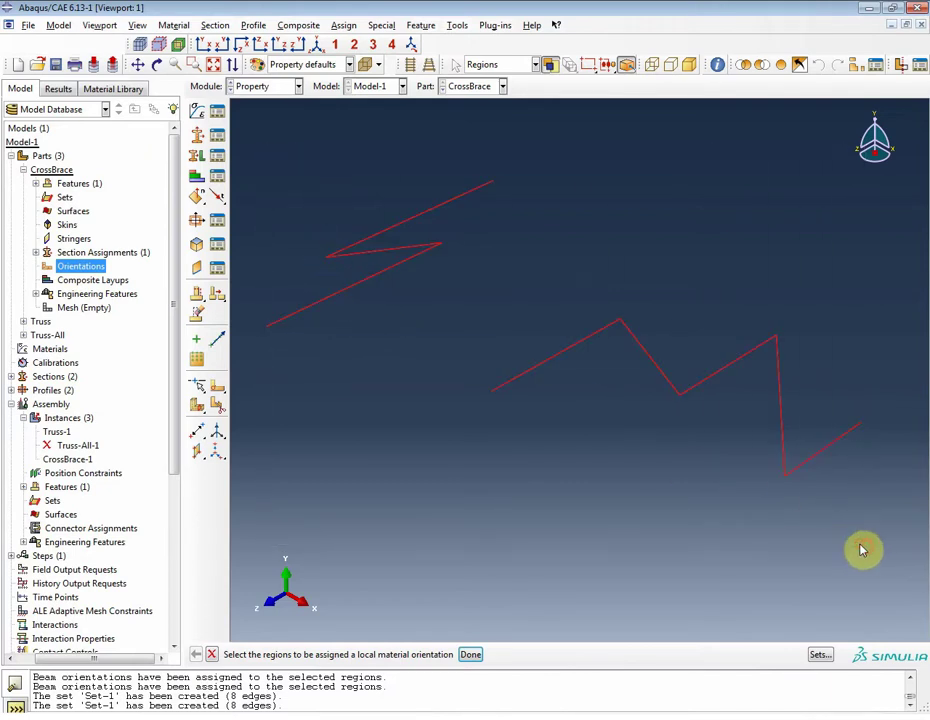
{"action": "middle_click", "coordinate": [497, 497]}
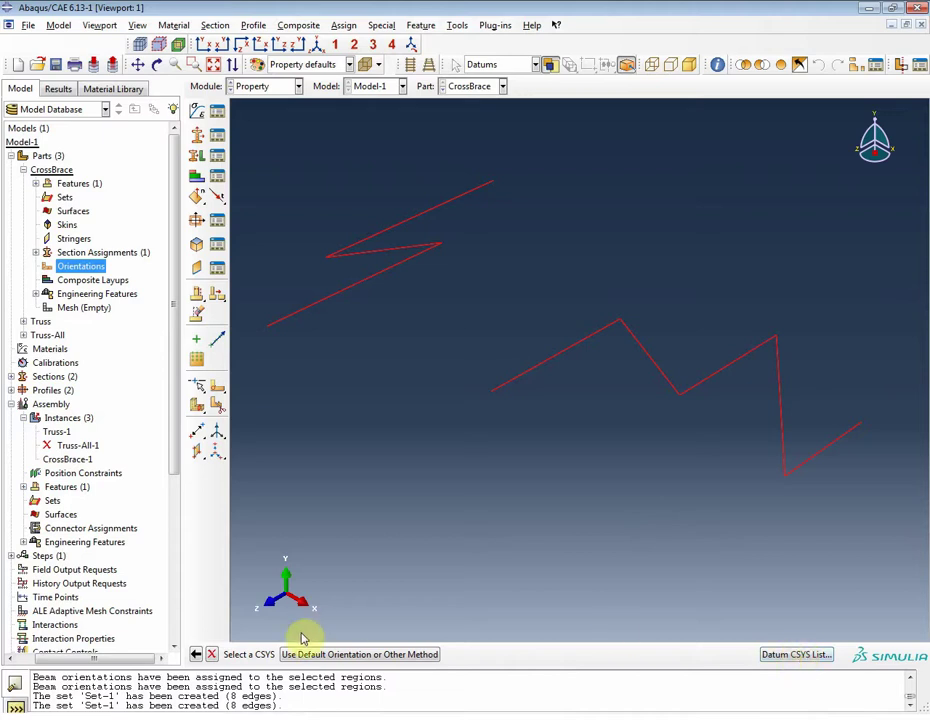
{"action": "left_click", "coordinate": [211, 656]}
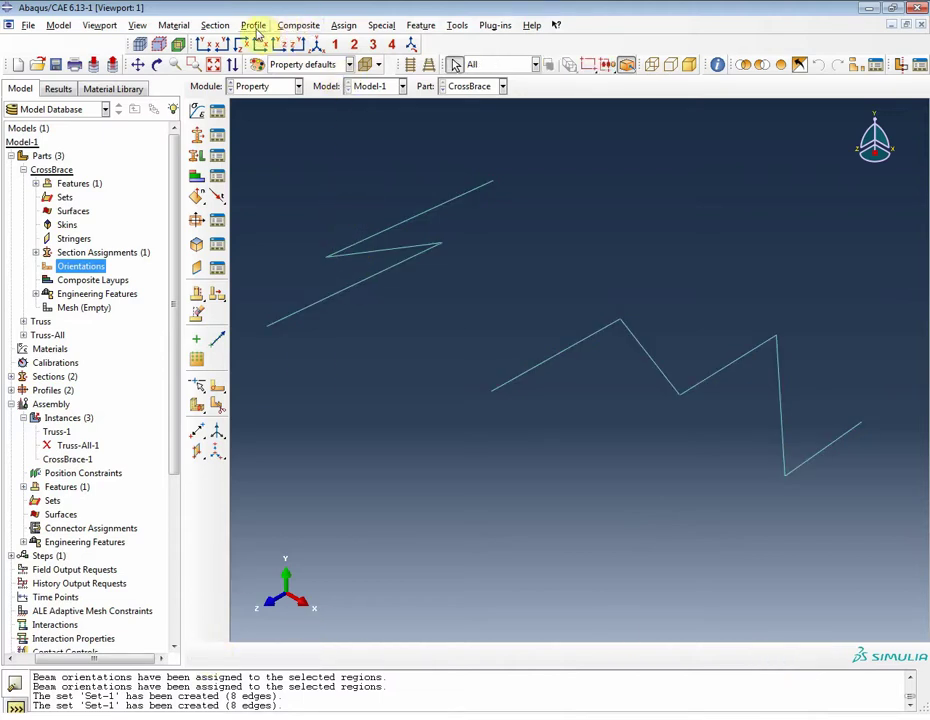
Assign a beam section orientation to all CrossBrace wires, with the n1 direction along the positive Y axis.
{"action": "left_click", "coordinate": [343, 25]}
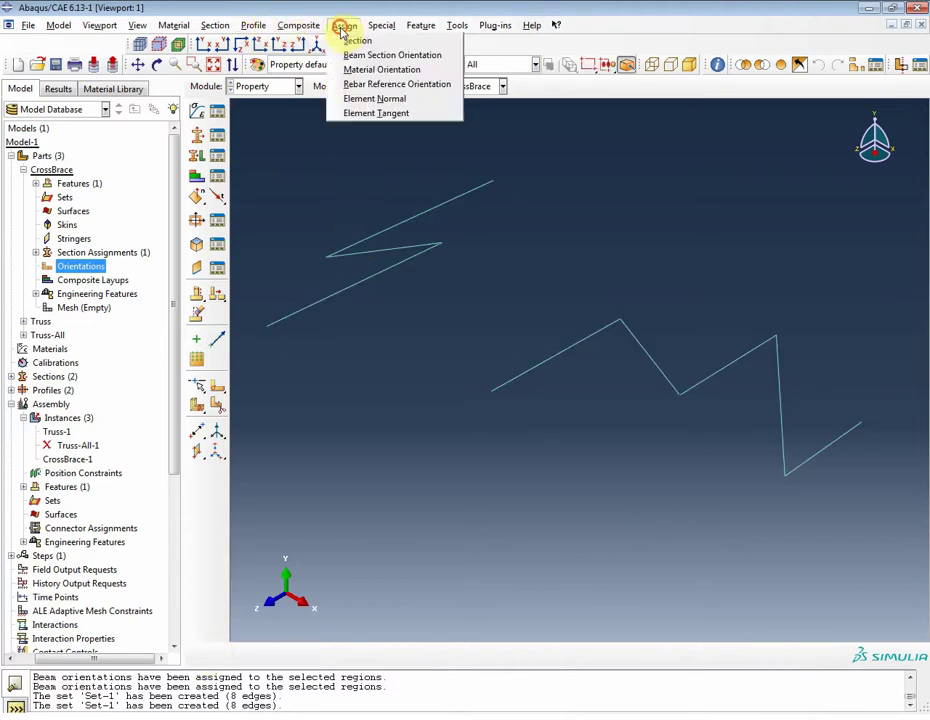
{"action": "left_click", "coordinate": [378, 57]}
{"action": "left_click_drag", "start_coordinate": [277, 157], "coordinate": [845, 531]}
{"action": "middle_click", "coordinate": [492, 318]}
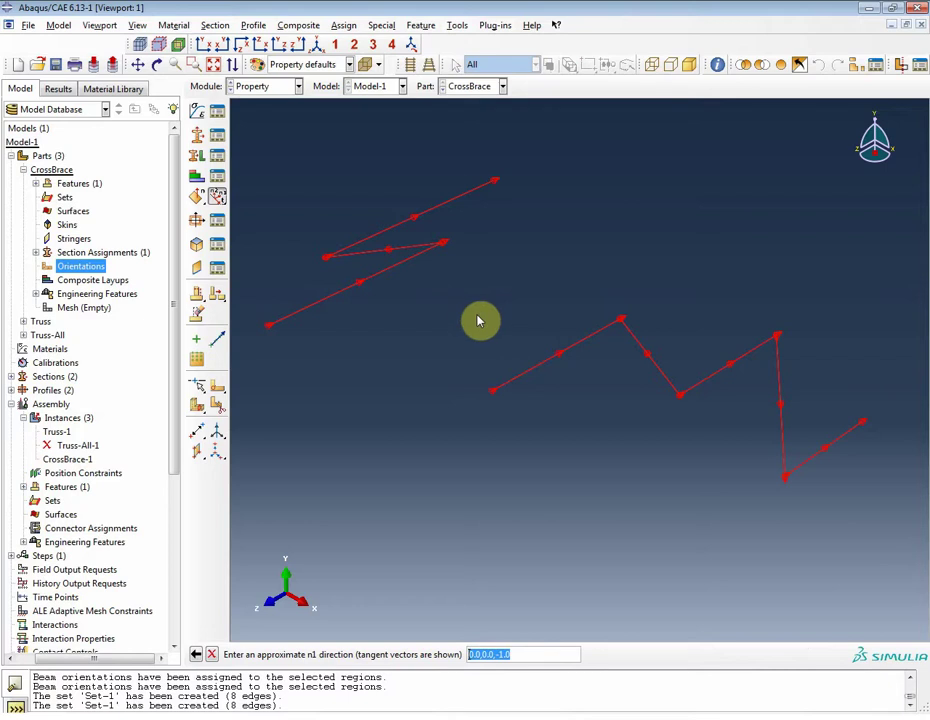
{"action": "type", "text": "0"}
{"action": "type", "text": ",0"}
{"action": "key", "text": "Return"}
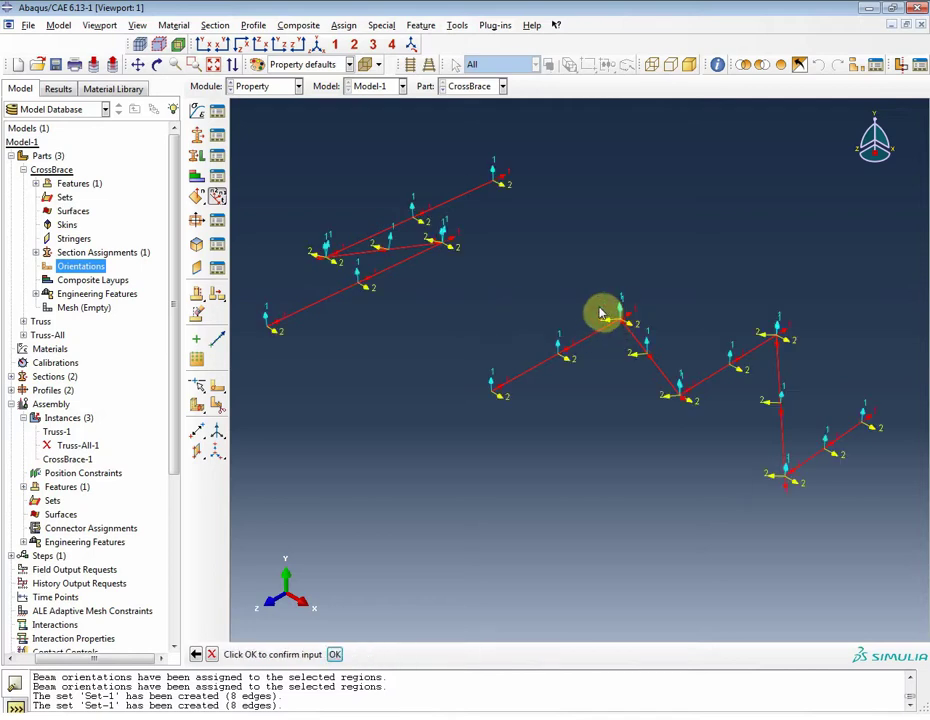
{"action": "left_click", "coordinate": [336, 655]}
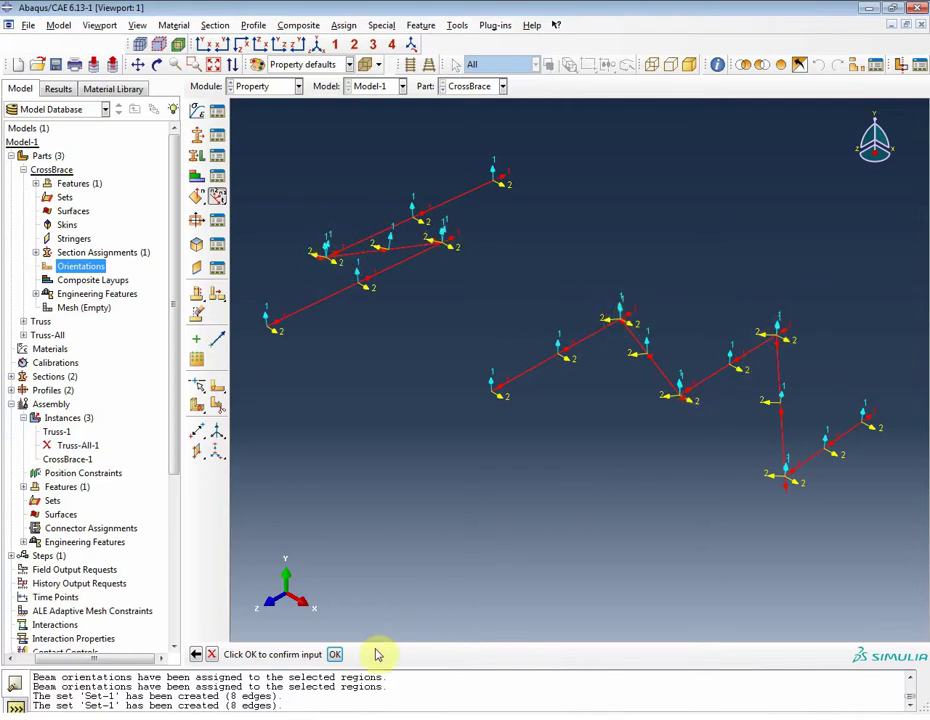
{"action": "left_click", "coordinate": [335, 656]}
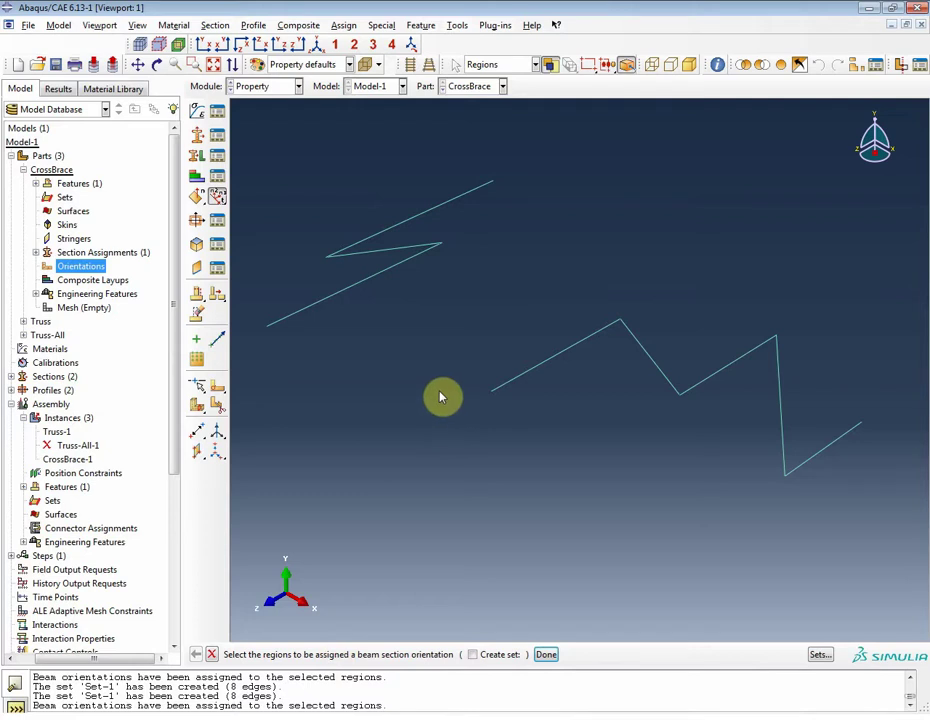
{"action": "left_click", "coordinate": [546, 654]}
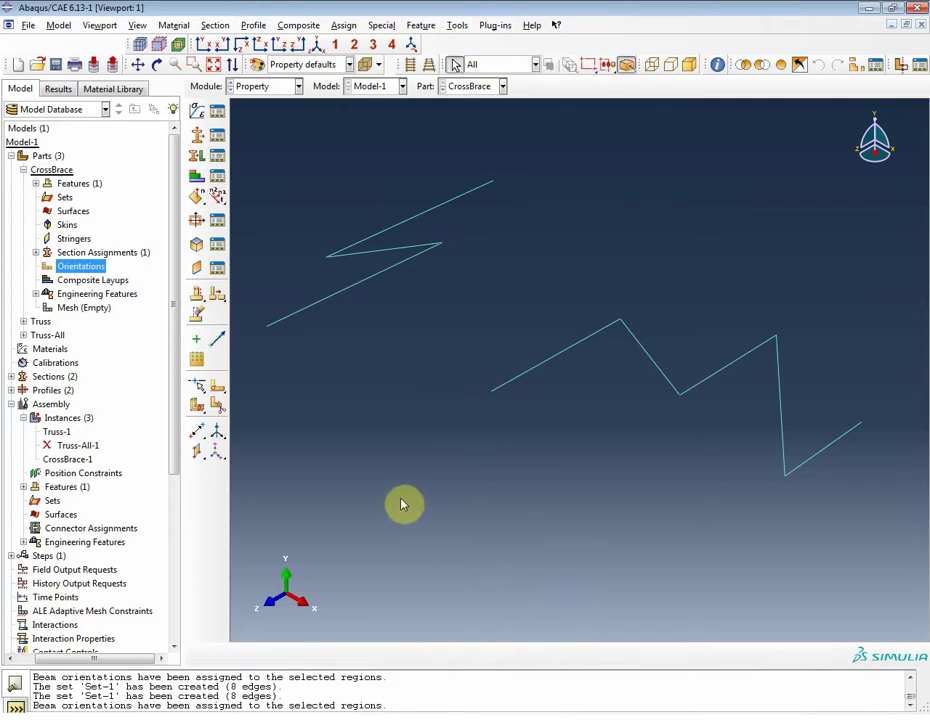
Create an assembly geometry set named Attach from the four end vertices at the wide end of both trusses.
{"action": "left_click", "coordinate": [24, 171]}
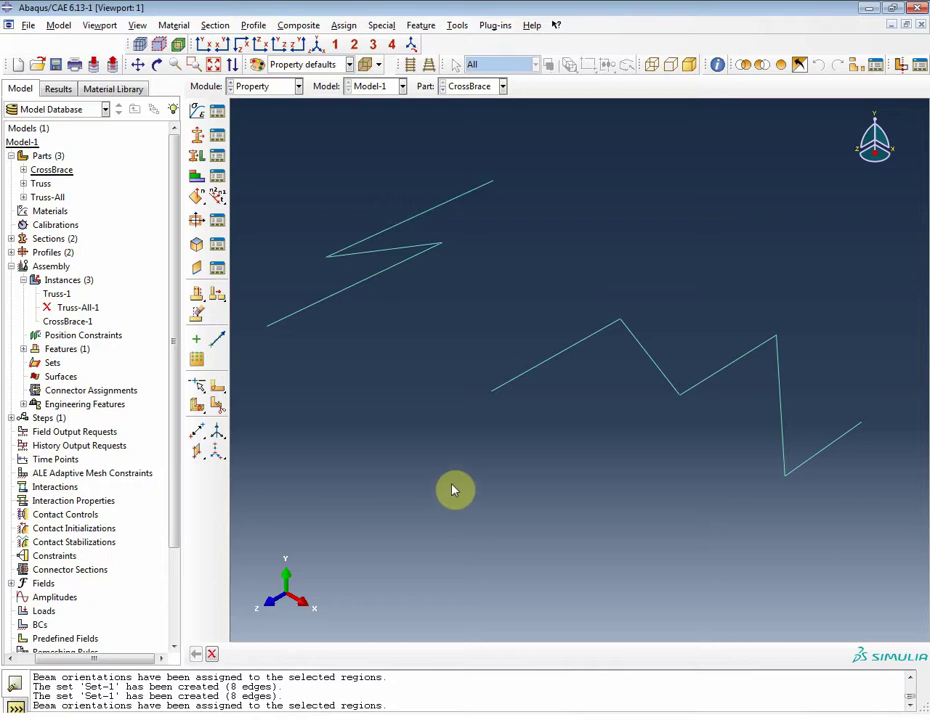
{"action": "left_click", "coordinate": [23, 349]}
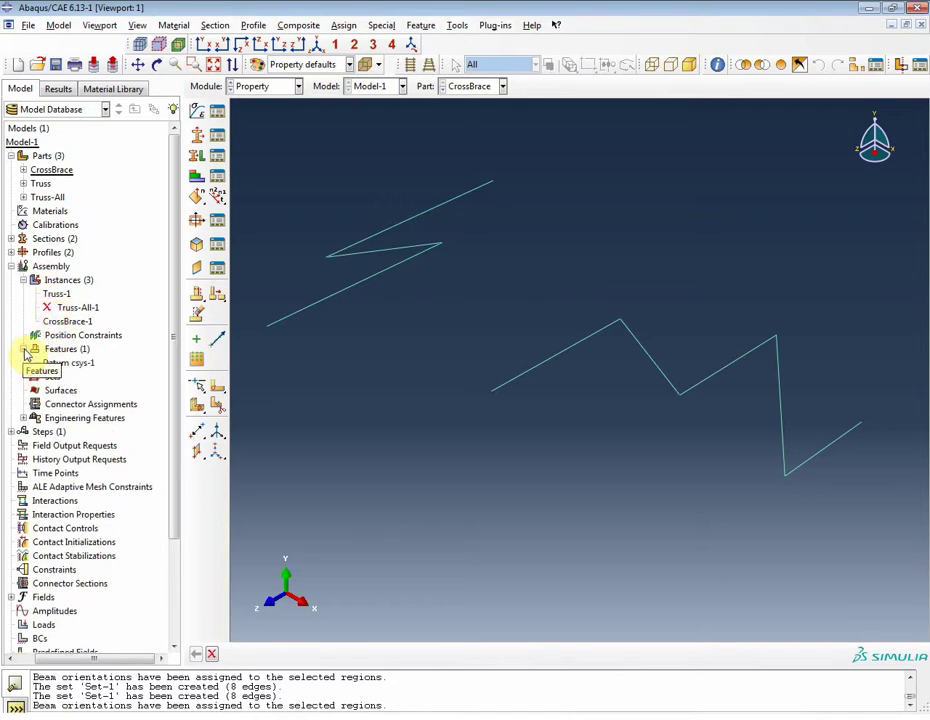
{"action": "double_click", "coordinate": [44, 376]}
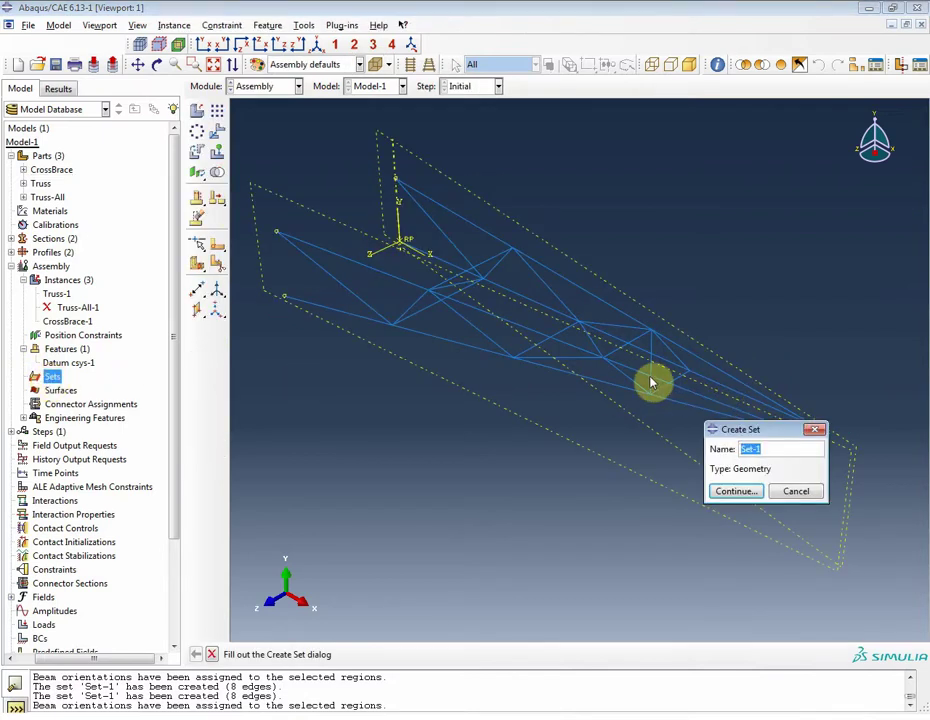
{"action": "type", "text": "Attach"}
{"action": "left_click", "coordinate": [748, 491]}
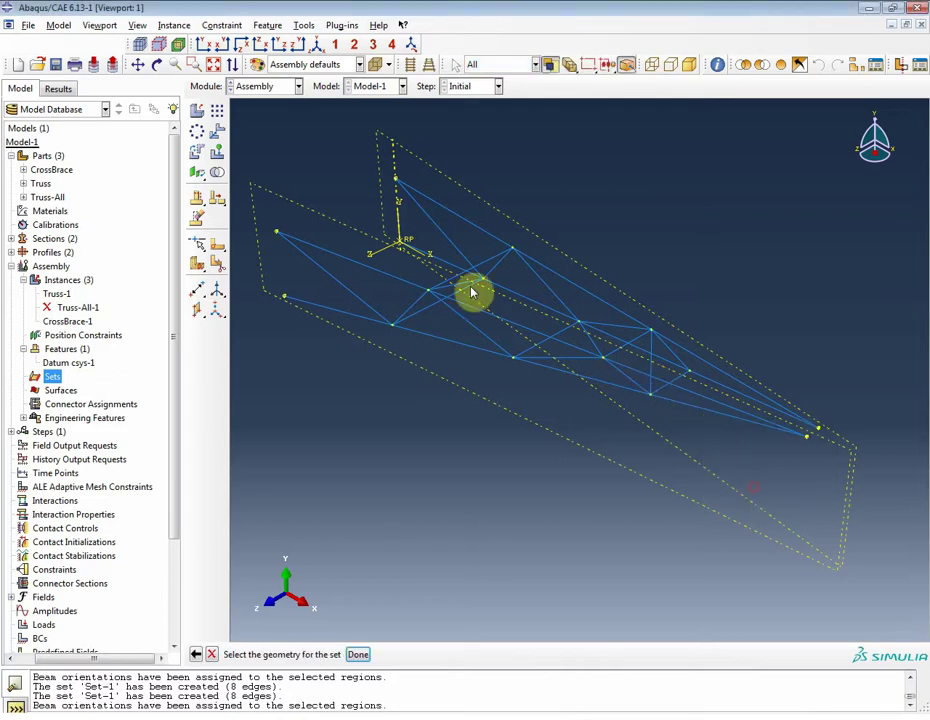
{"action": "left_click", "coordinate": [524, 64]}
{"action": "left_click", "coordinate": [496, 94]}
{"action": "left_click", "coordinate": [396, 179]}
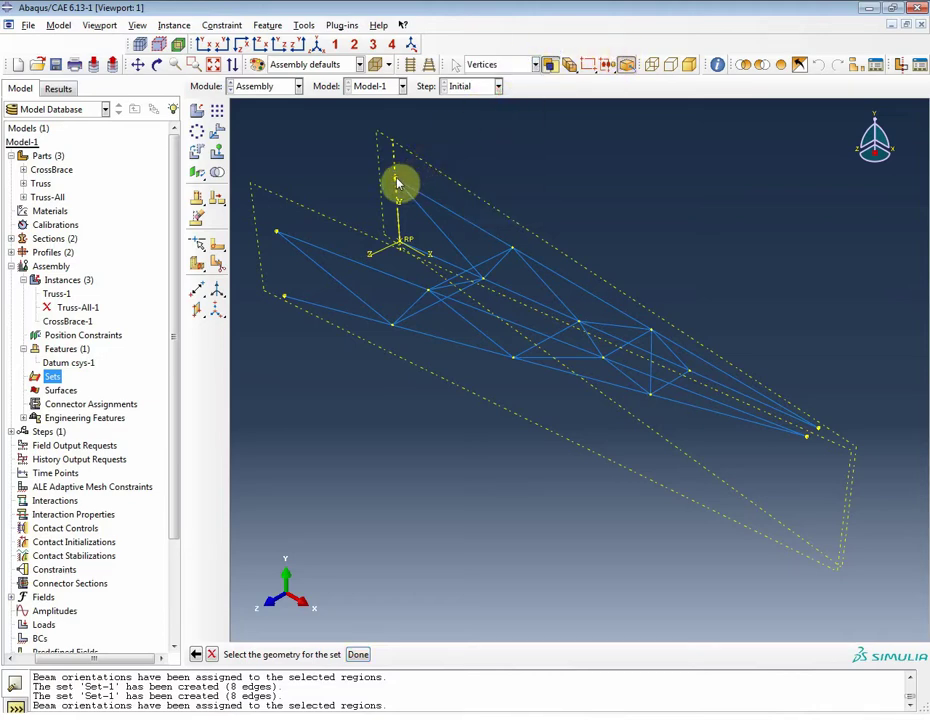
{"action": "left_click", "coordinate": [403, 244]}
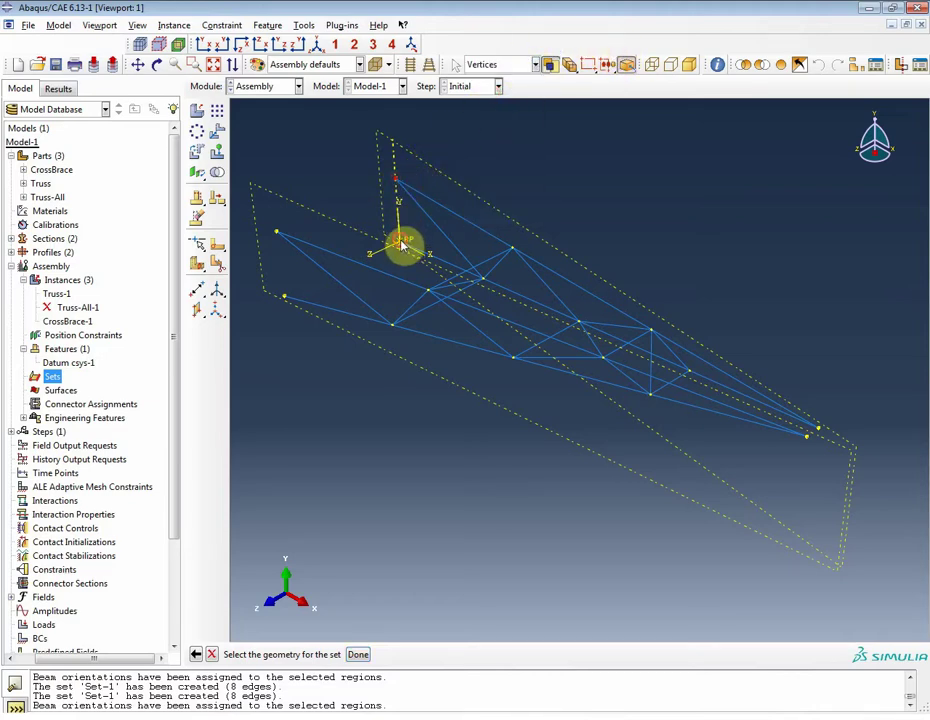
{"action": "left_click", "coordinate": [285, 297]}
{"action": "left_click", "coordinate": [279, 236]}
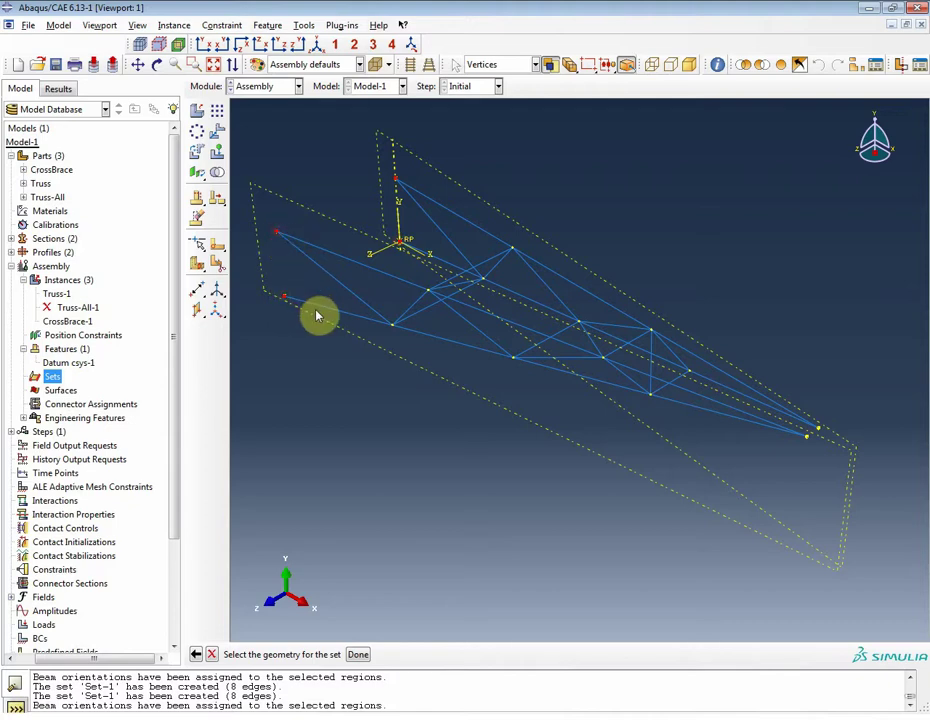
{"action": "middle_click", "coordinate": [320, 316]}
Create an assembly set named Tip-a from the tip vertex of the front truss on the positive Z side.
{"action": "double_click", "coordinate": [58, 379]}
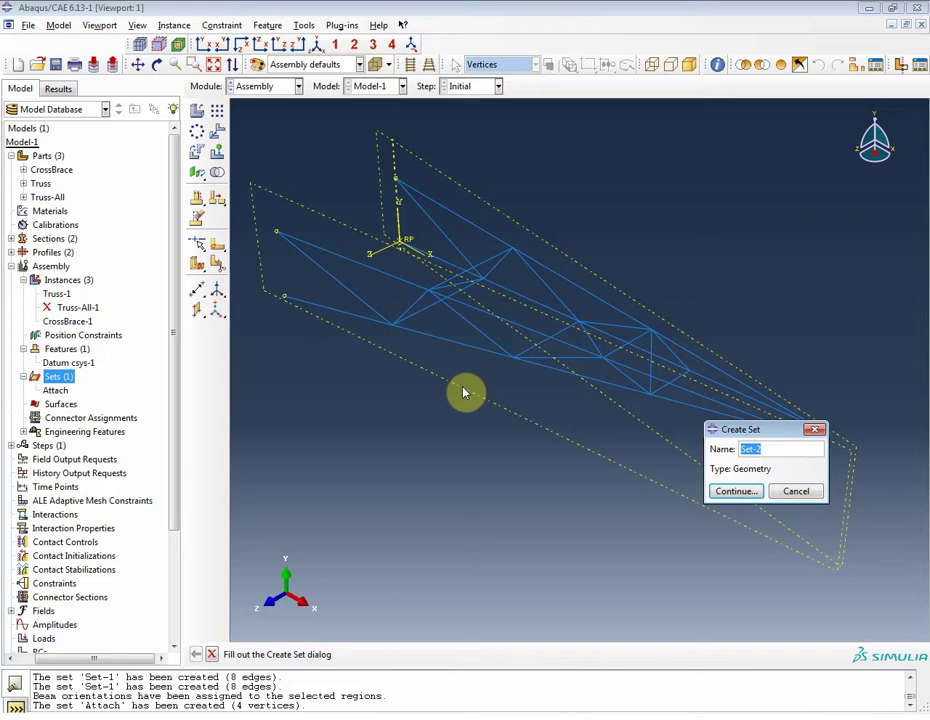
{"action": "type", "text": "Tip-a"}
{"action": "left_click", "coordinate": [735, 491]}
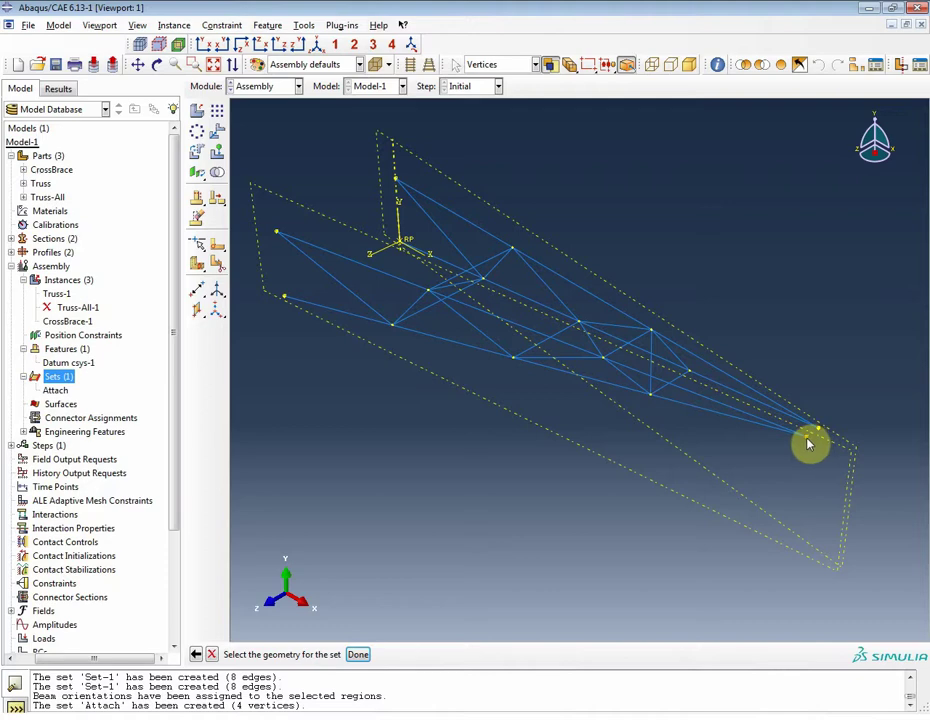
{"action": "left_click", "coordinate": [807, 438]}
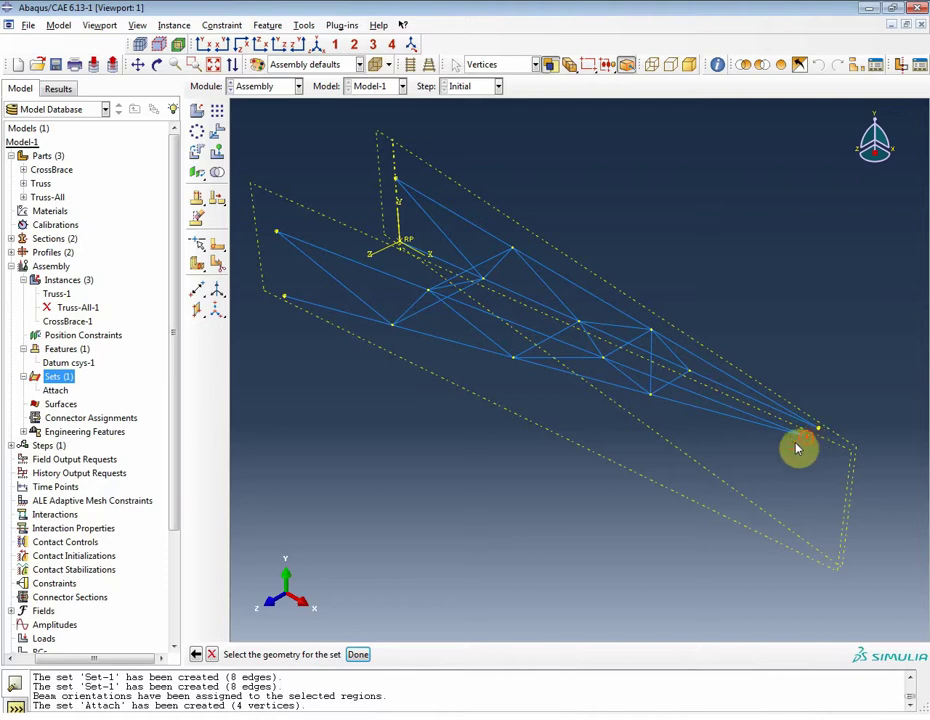
{"action": "middle_click", "coordinate": [704, 486]}
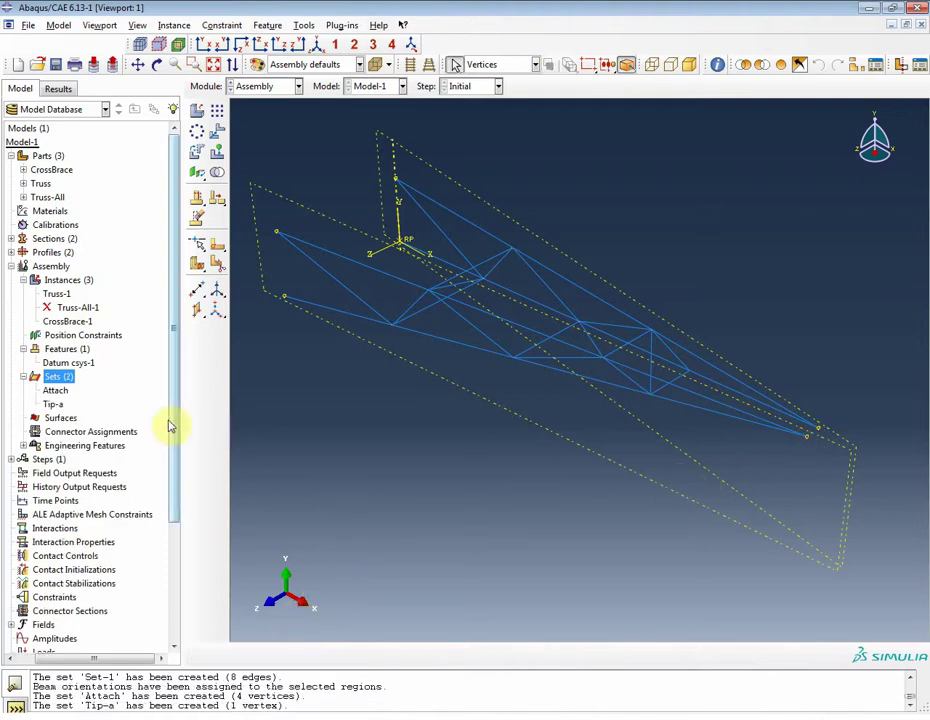
Create an assembly set named Tip-b from the tip vertex of the rear truss on the RP side.
{"action": "double_click", "coordinate": [59, 377]}
{"action": "type", "text": "Tip-b"}
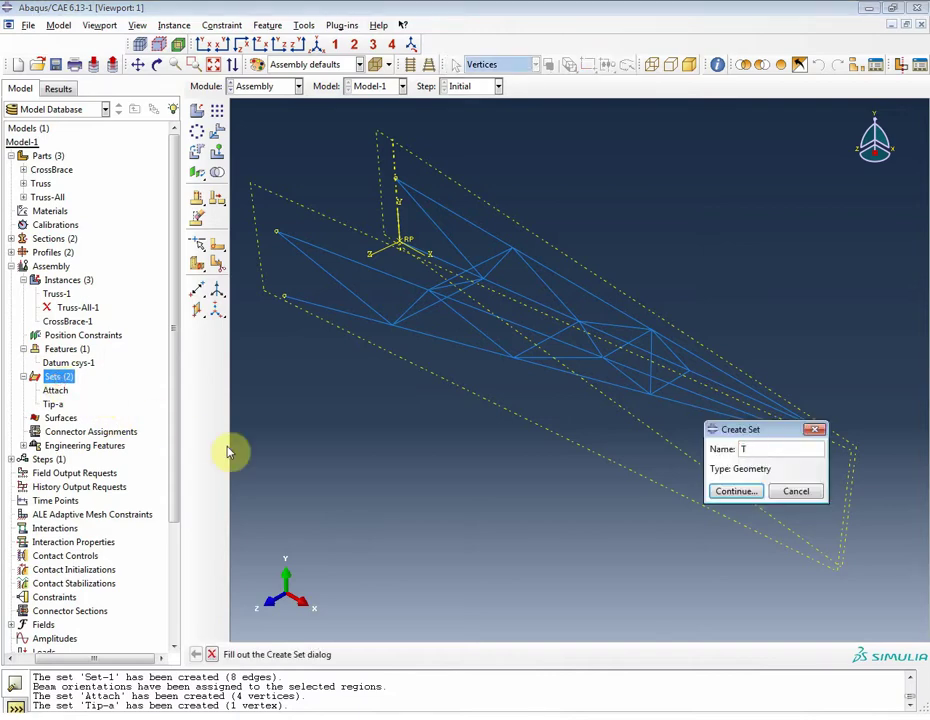
{"action": "left_click", "coordinate": [720, 494]}
{"action": "left_click", "coordinate": [816, 432]}
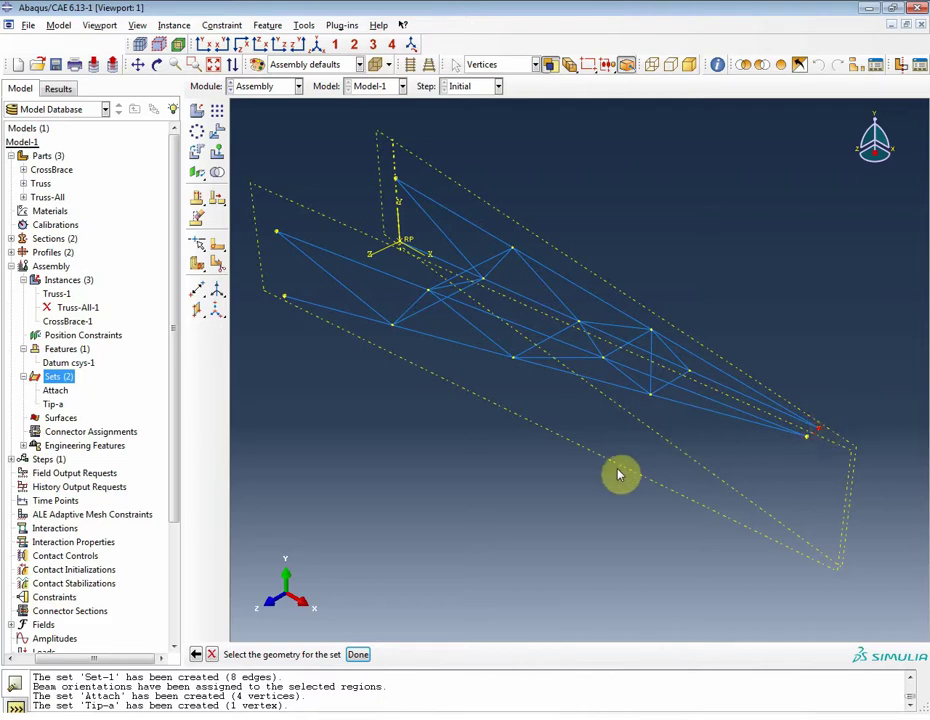
{"action": "middle_click", "coordinate": [616, 473]}
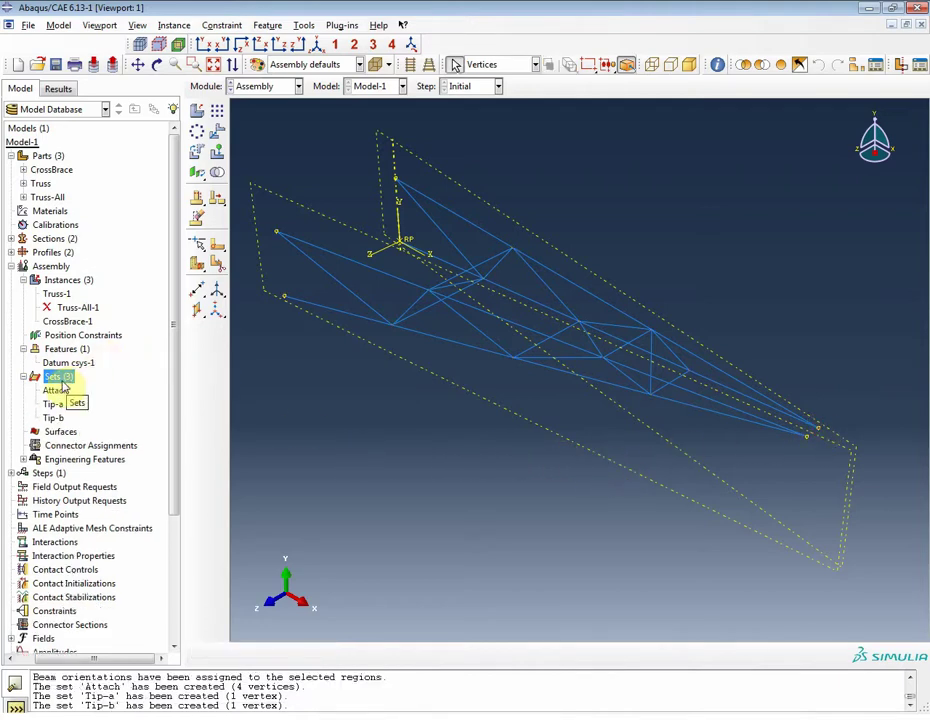
Create an assembly set named Inner-a from the nearly horizontal inner diagonal edge of the front truss, allowing all entity types for selection.
{"action": "double_click", "coordinate": [62, 386]}
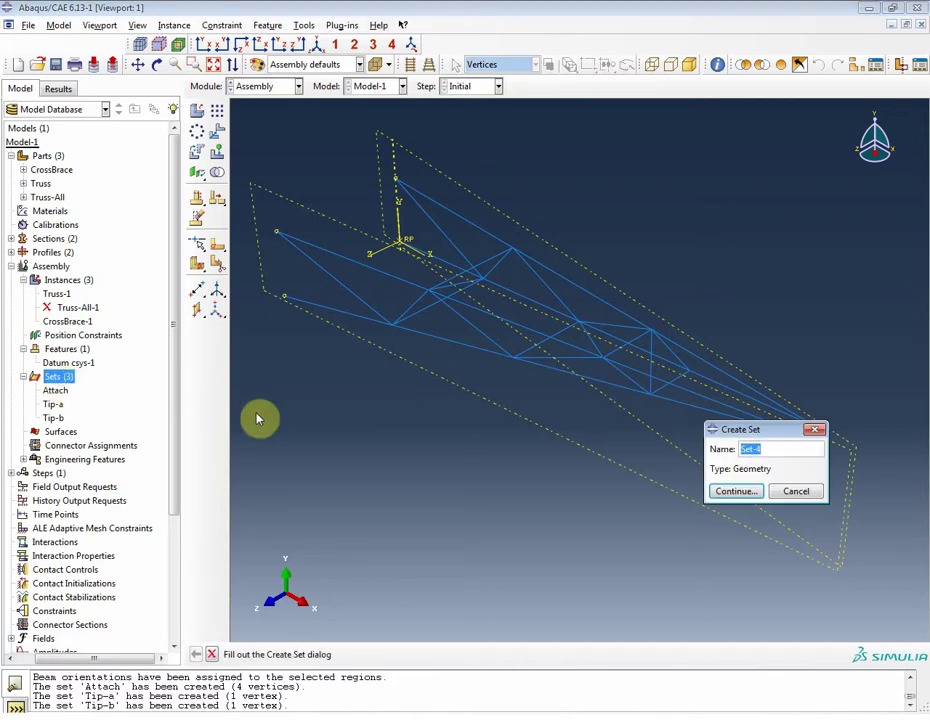
{"action": "type", "text": "Inner-a"}
{"action": "left_click", "coordinate": [737, 493]}
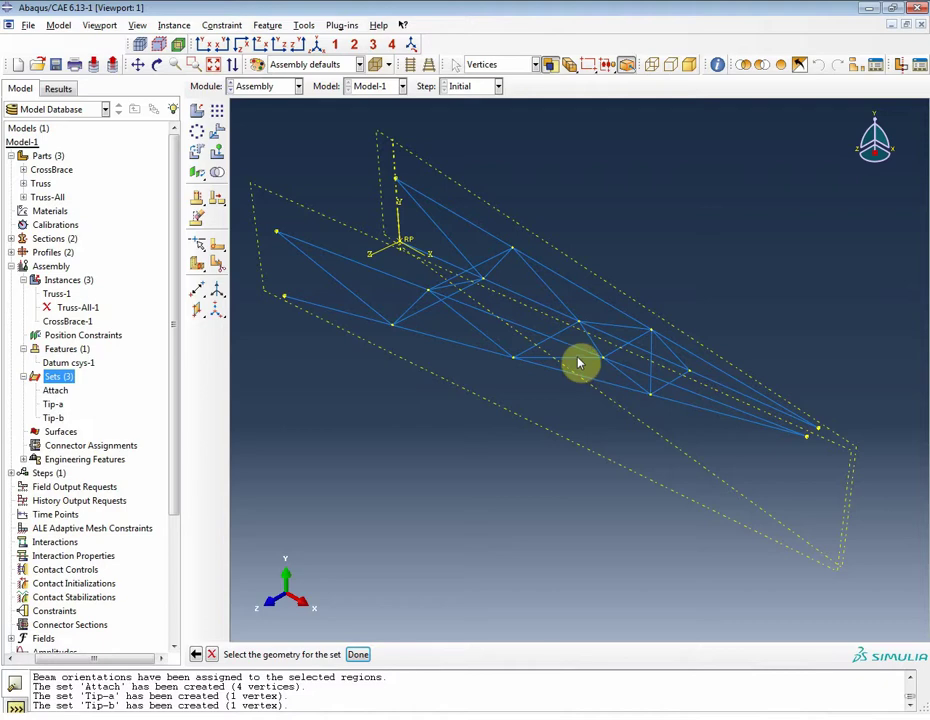
{"action": "left_click", "coordinate": [500, 64]}
{"action": "left_click", "coordinate": [482, 79]}
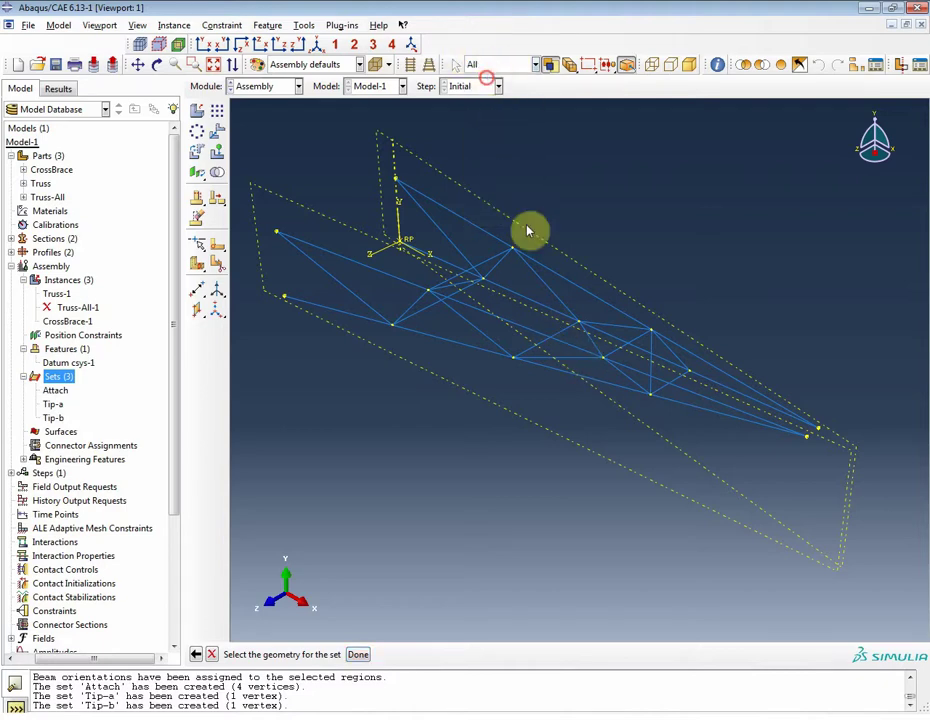
{"action": "left_click", "coordinate": [584, 360]}
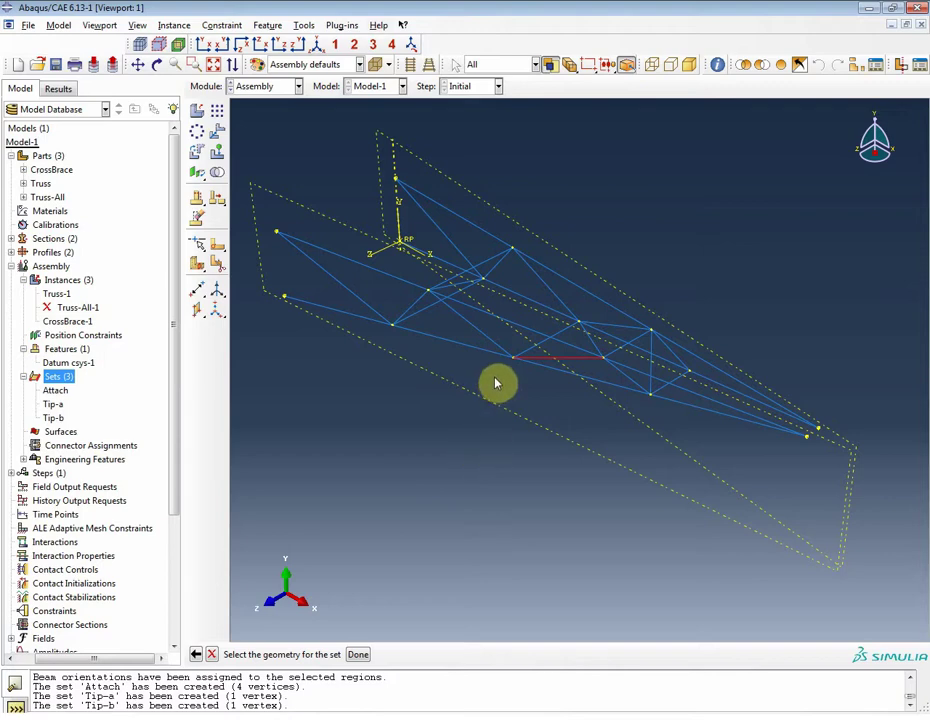
{"action": "middle_click", "coordinate": [484, 481]}
Create an assembly set named Inner-b from the matching inner diagonal edge of the rear truss on the RP side.
{"action": "double_click", "coordinate": [56, 377]}
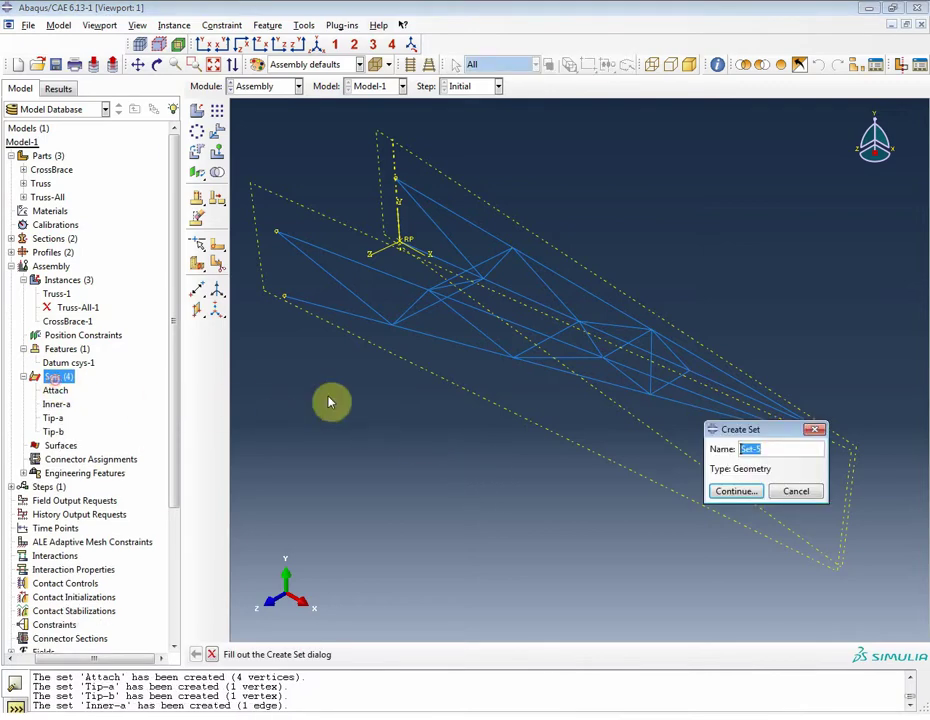
{"action": "type", "text": "i"}
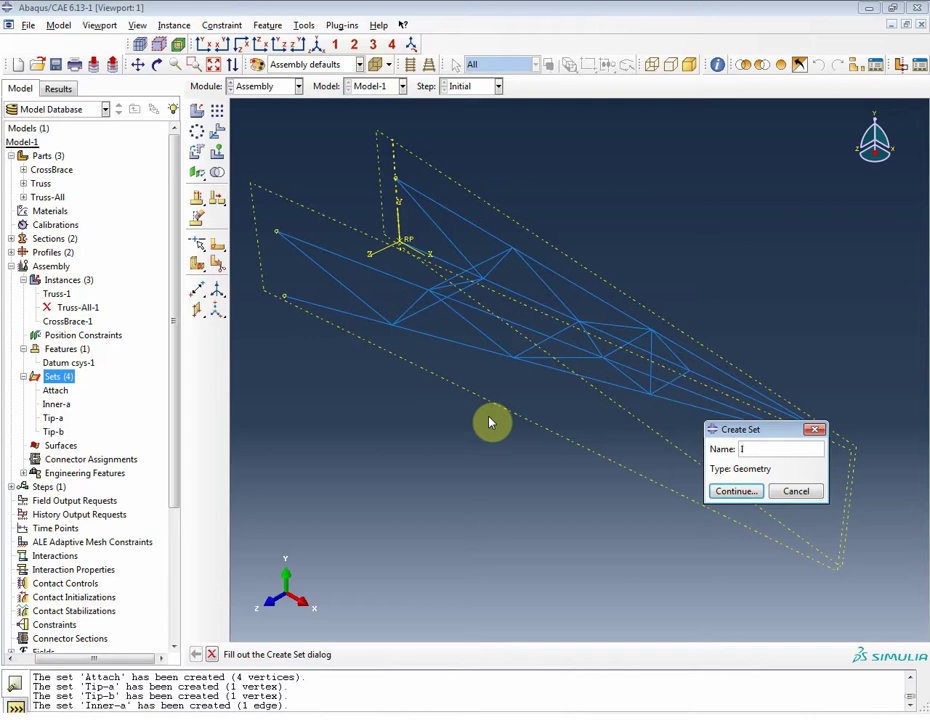
{"action": "type", "text": "nner-b"}
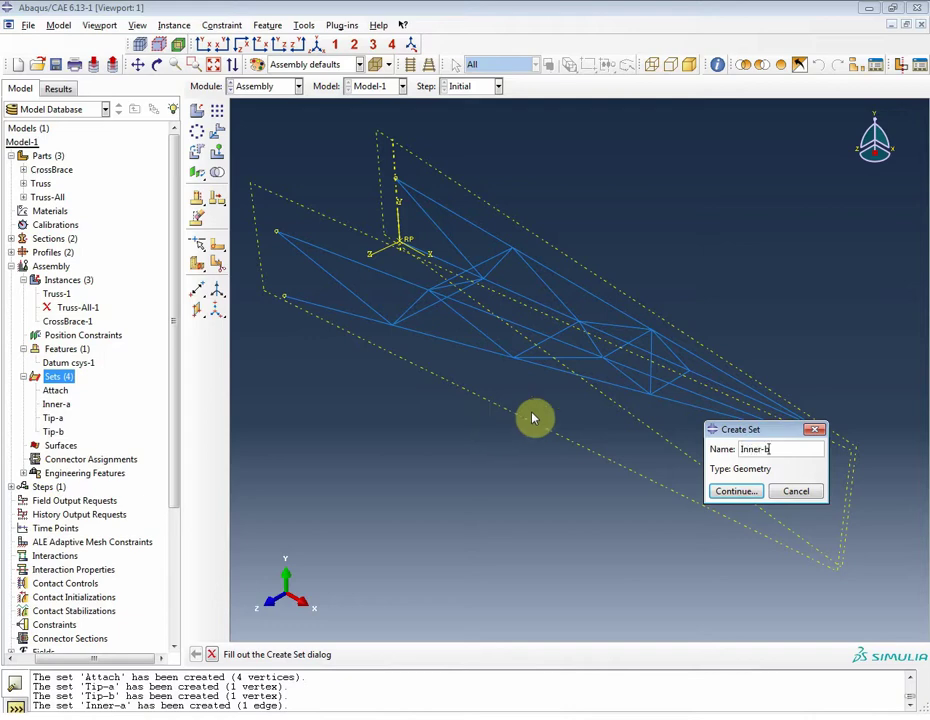
{"action": "left_click", "coordinate": [722, 491]}
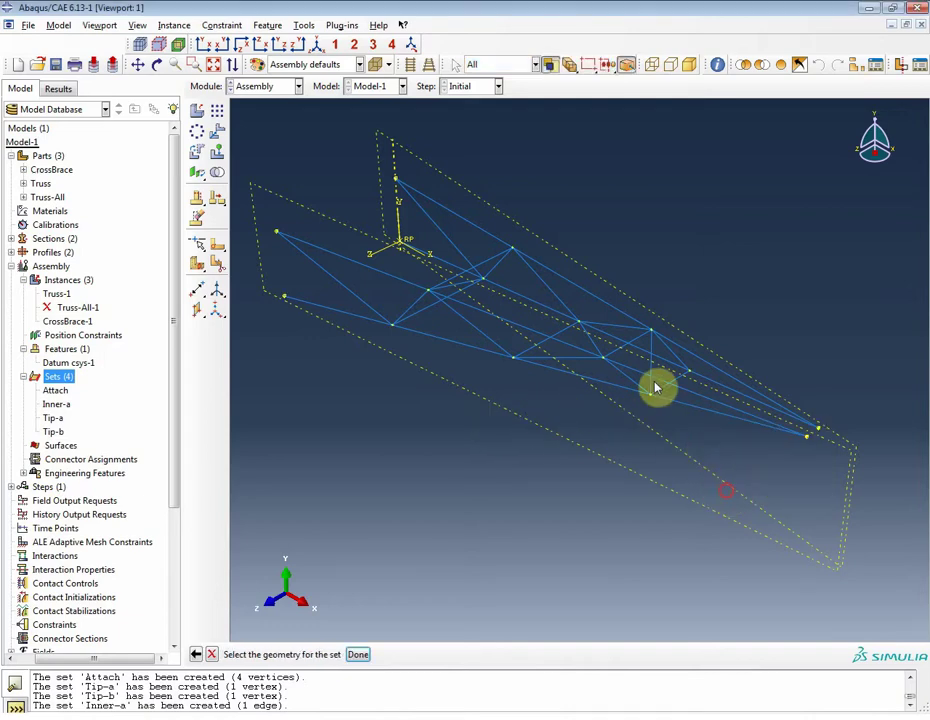
{"action": "left_click", "coordinate": [612, 329]}
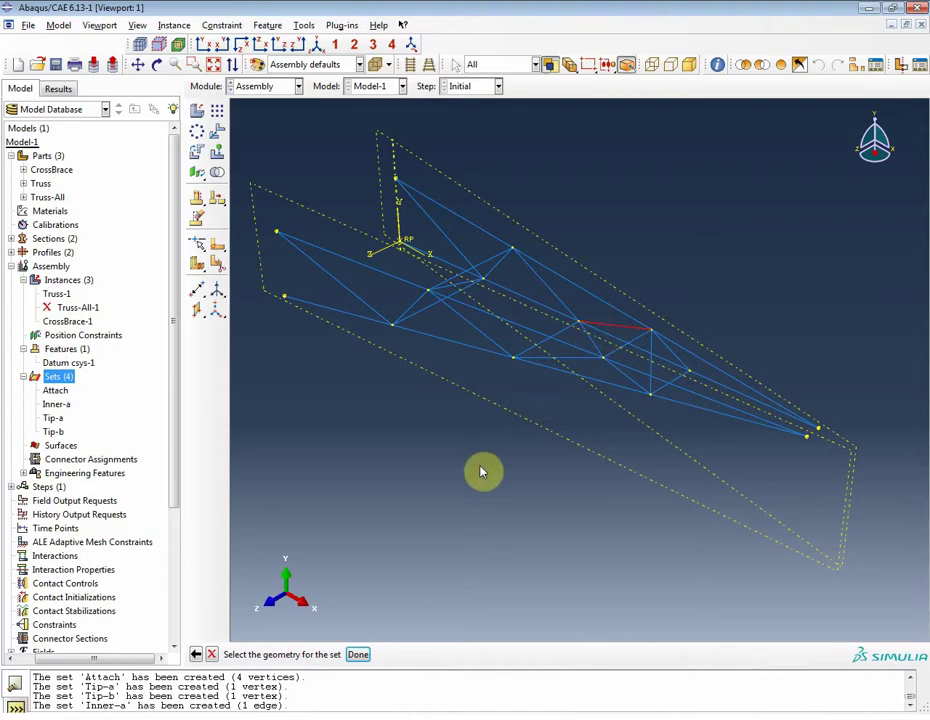
{"action": "left_click_drag", "start_coordinate": [481, 470], "coordinate": [515, 490], "text": "ctrl+alt"}
{"action": "middle_click", "coordinate": [516, 489]}
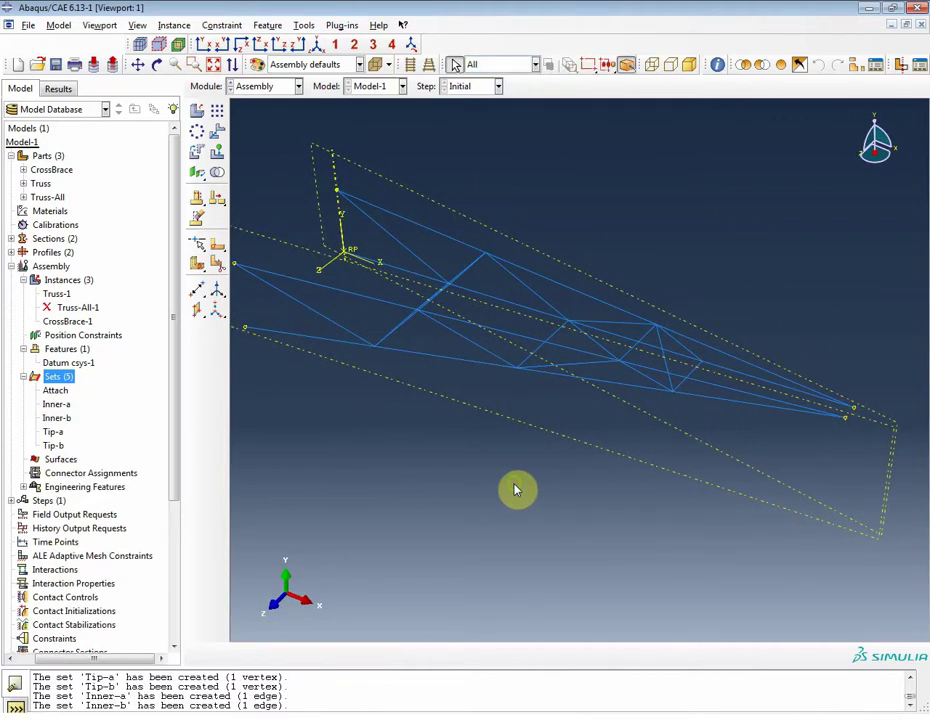
Create an assembly set named Leg-a from the lower chord edge that ends at the front truss tip.
{"action": "double_click", "coordinate": [58, 376]}
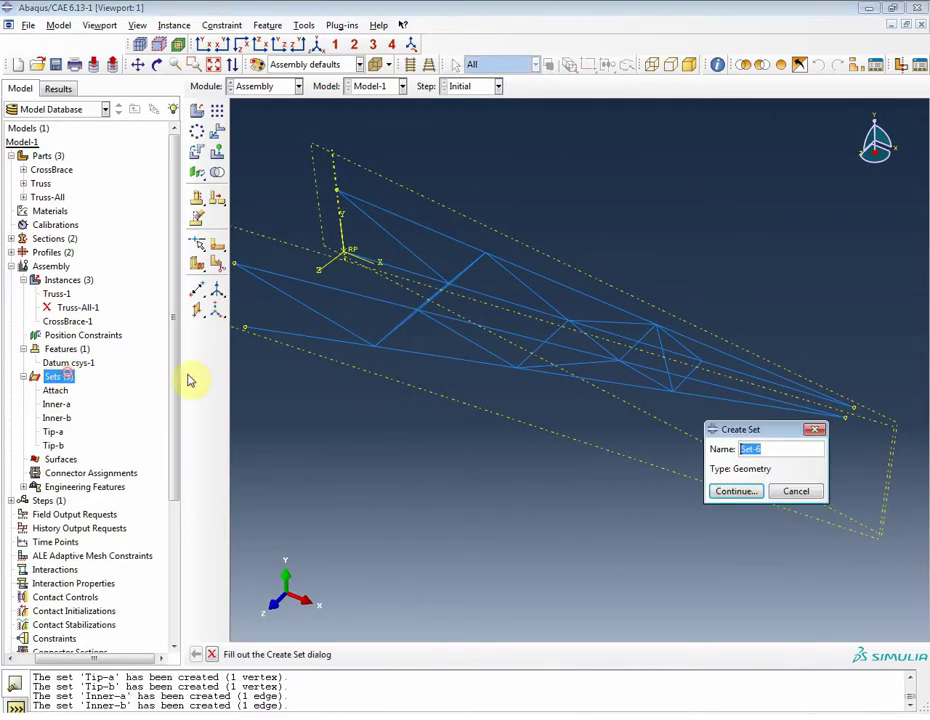
{"action": "type", "text": "Leg-a"}
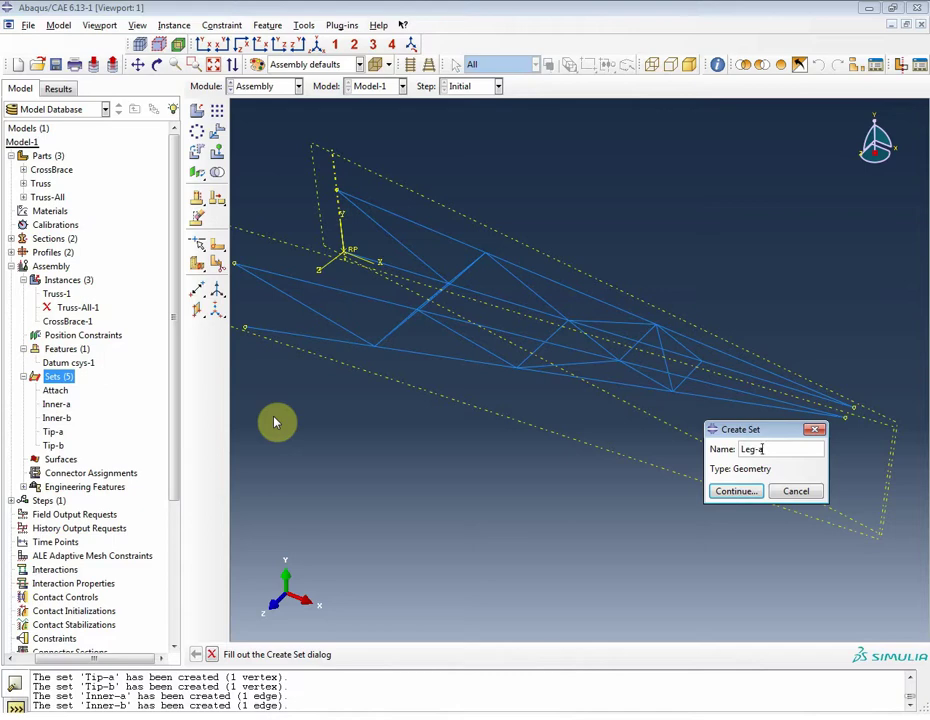
{"action": "left_click", "coordinate": [722, 492]}
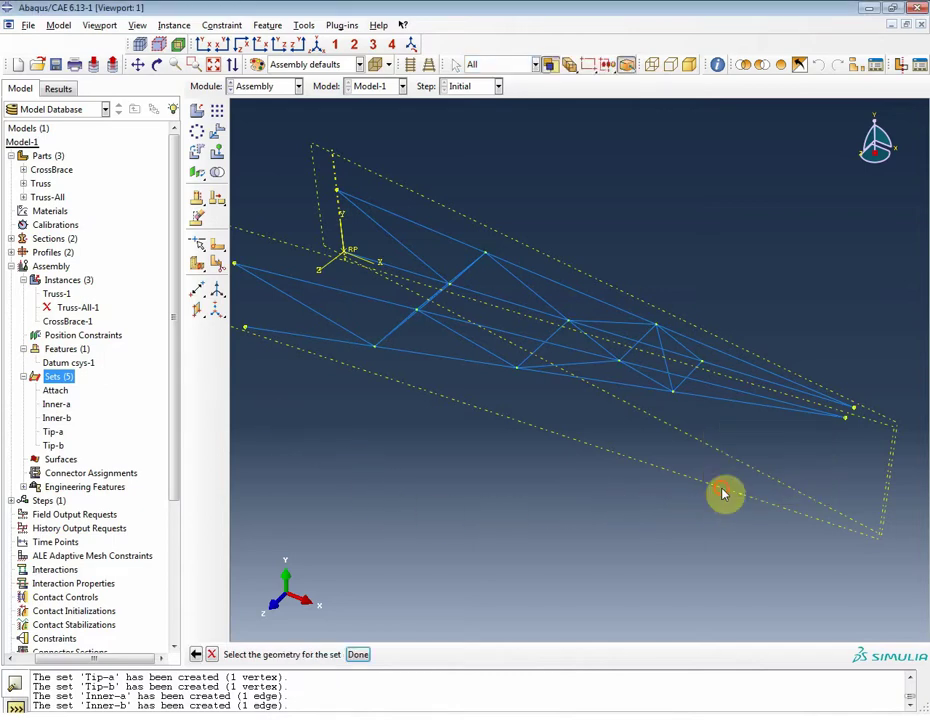
{"action": "left_click", "coordinate": [730, 405]}
{"action": "middle_click", "coordinate": [610, 450]}
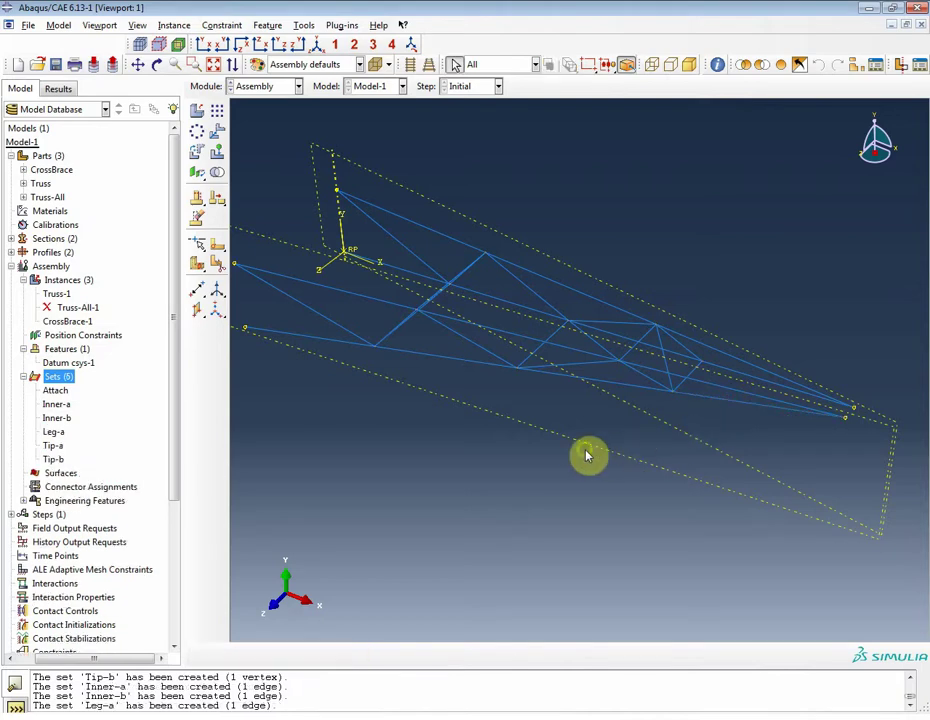
Create an assembly set named Leg-b from the matching lower chord edge that ends at the rear truss tip.
{"action": "double_click", "coordinate": [55, 380]}
{"action": "type", "text": "Le"}
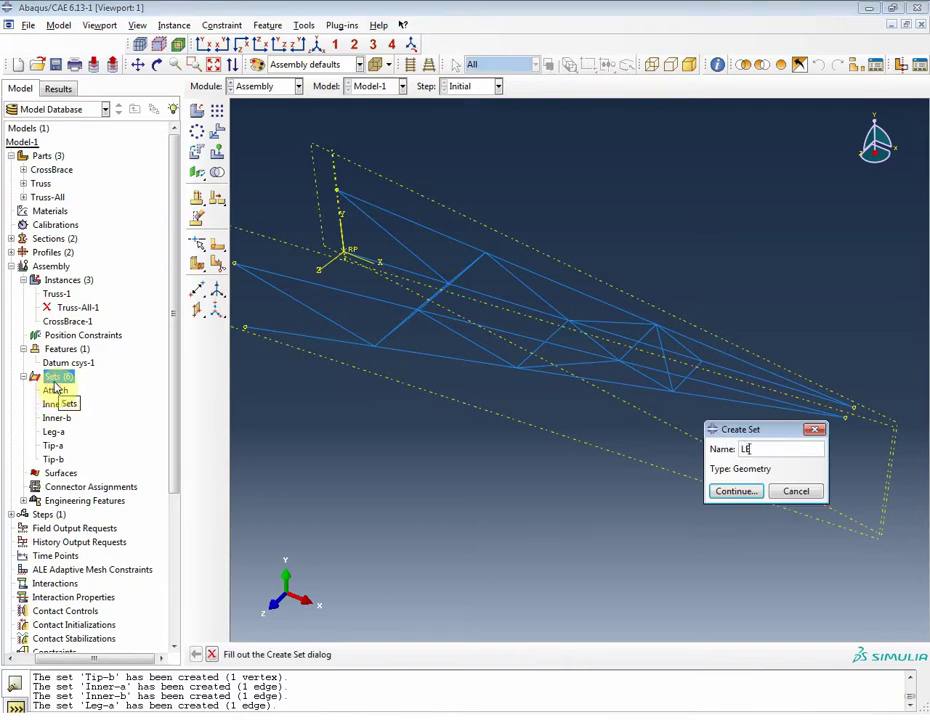
{"action": "type", "text": "g-b"}
{"action": "key", "text": "BackSpace"}
{"action": "key", "text": "BackSpace"}
{"action": "key", "text": "BackSpace"}
{"action": "key", "text": "BackSpace"}
{"action": "type", "text": "eg-b"}
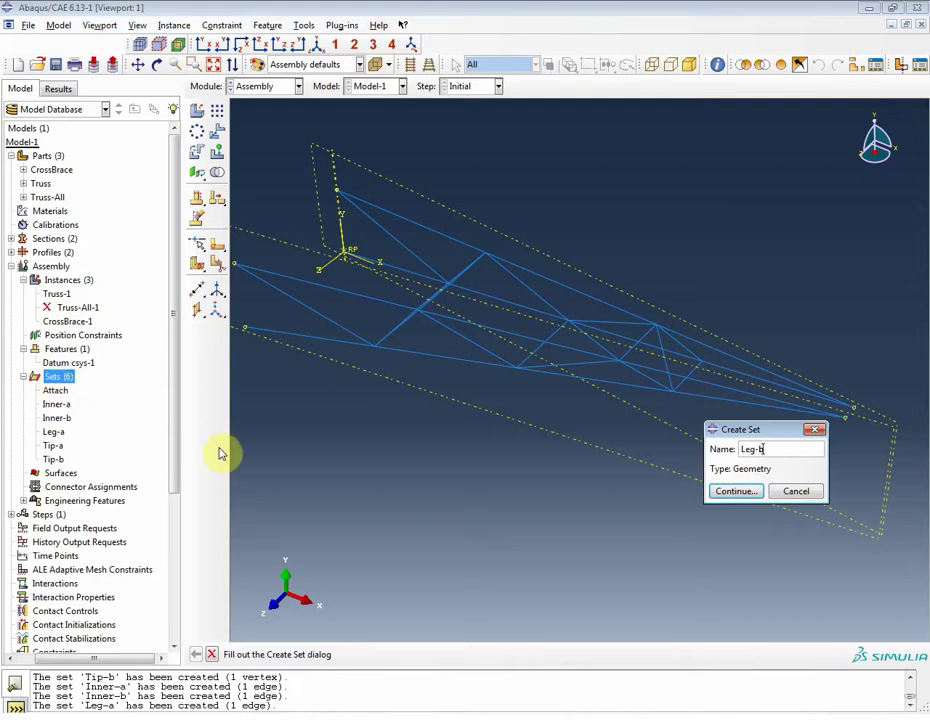
{"action": "left_click", "coordinate": [728, 493]}
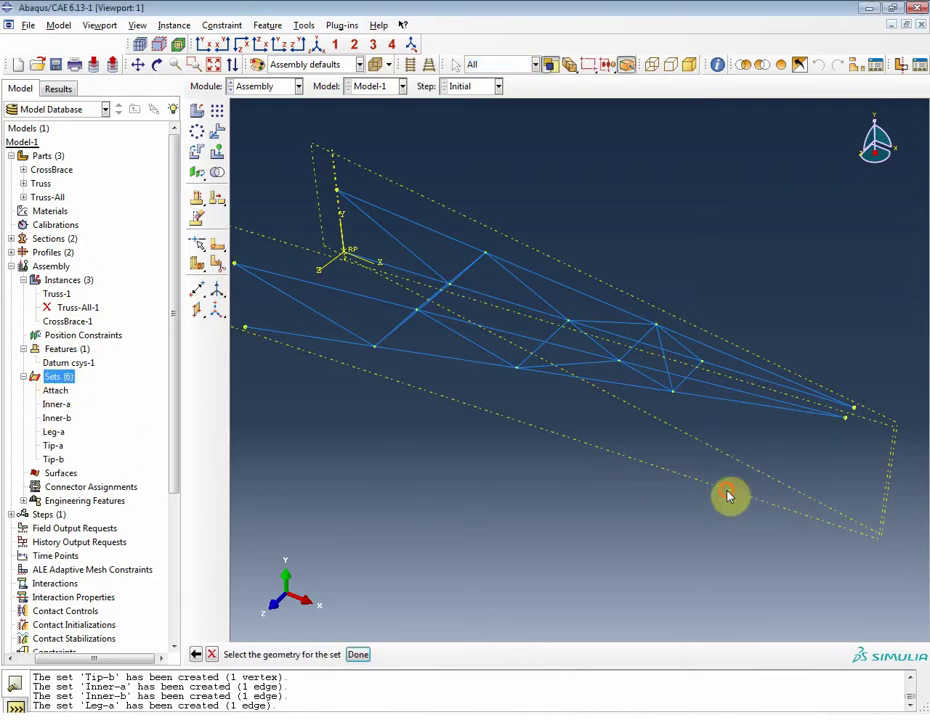
{"action": "left_click", "coordinate": [751, 382]}
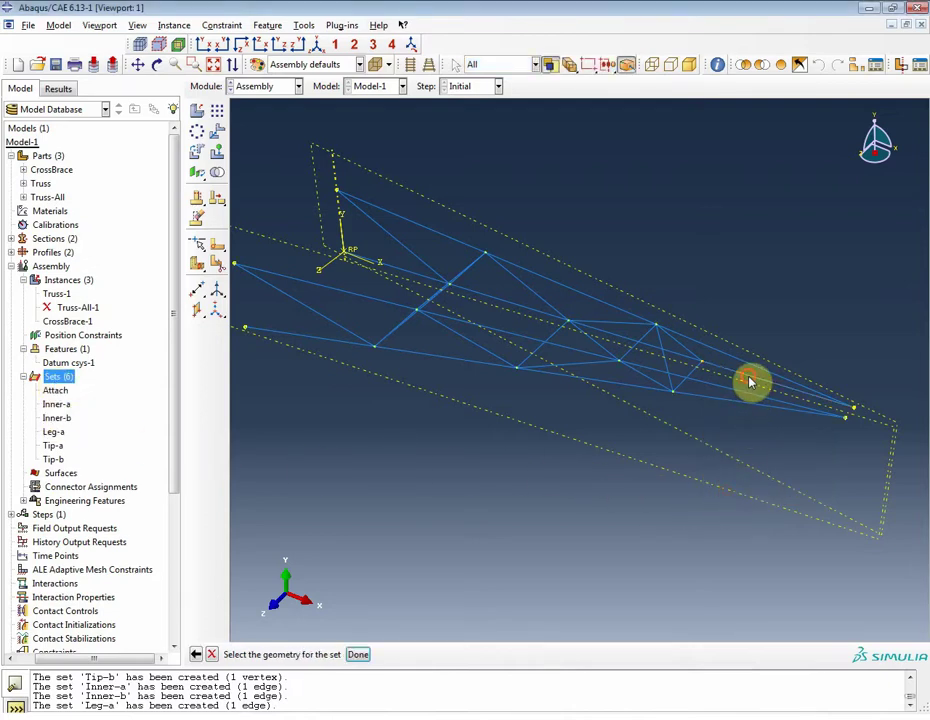
{"action": "middle_click", "coordinate": [585, 525]}
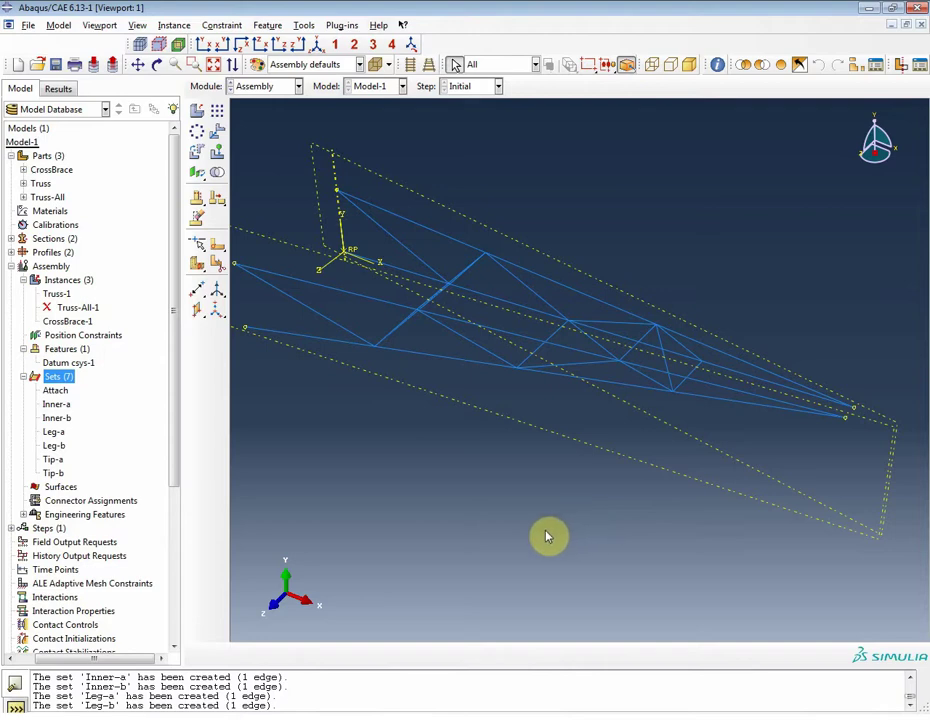
Create a Static, General step named Tip Load after the Initial step, with the description "Static Tip Load on Crane".
{"action": "left_click", "coordinate": [24, 377]}
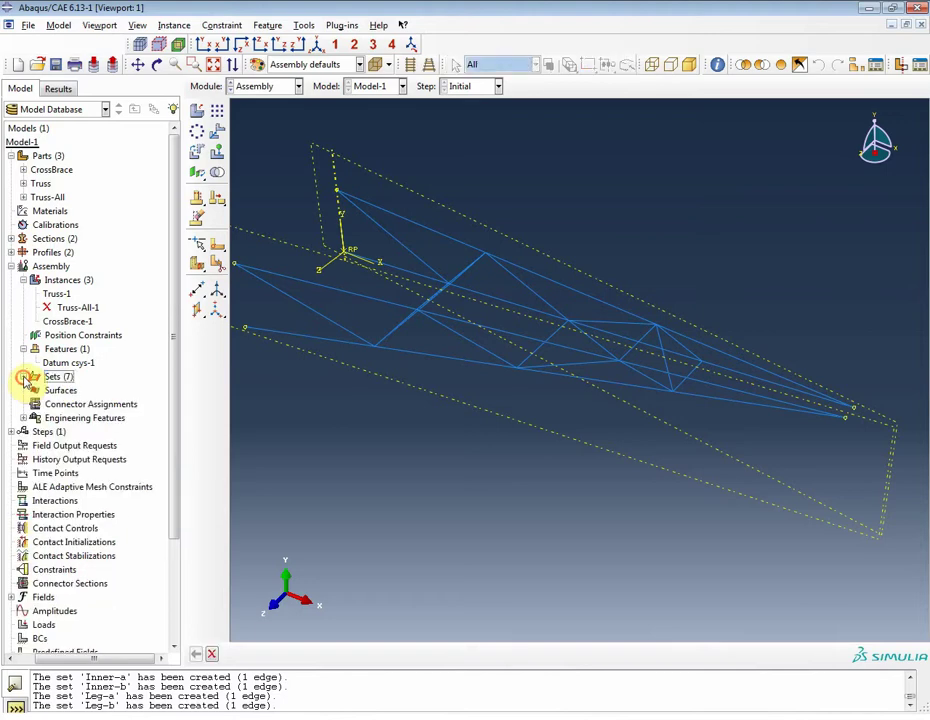
{"action": "left_click", "coordinate": [11, 266]}
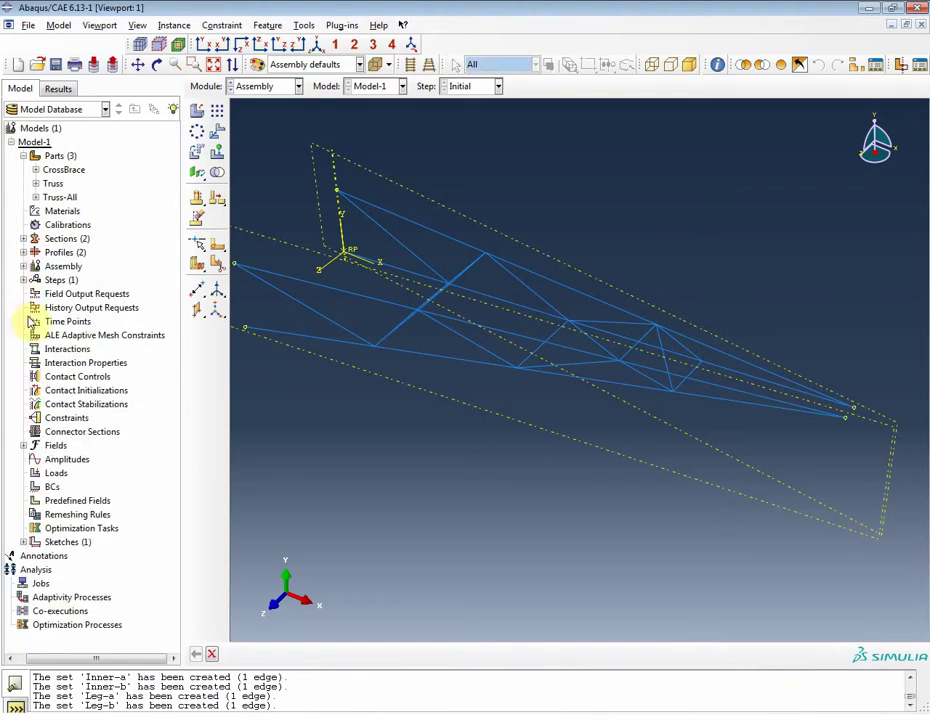
{"action": "left_click", "coordinate": [57, 281]}
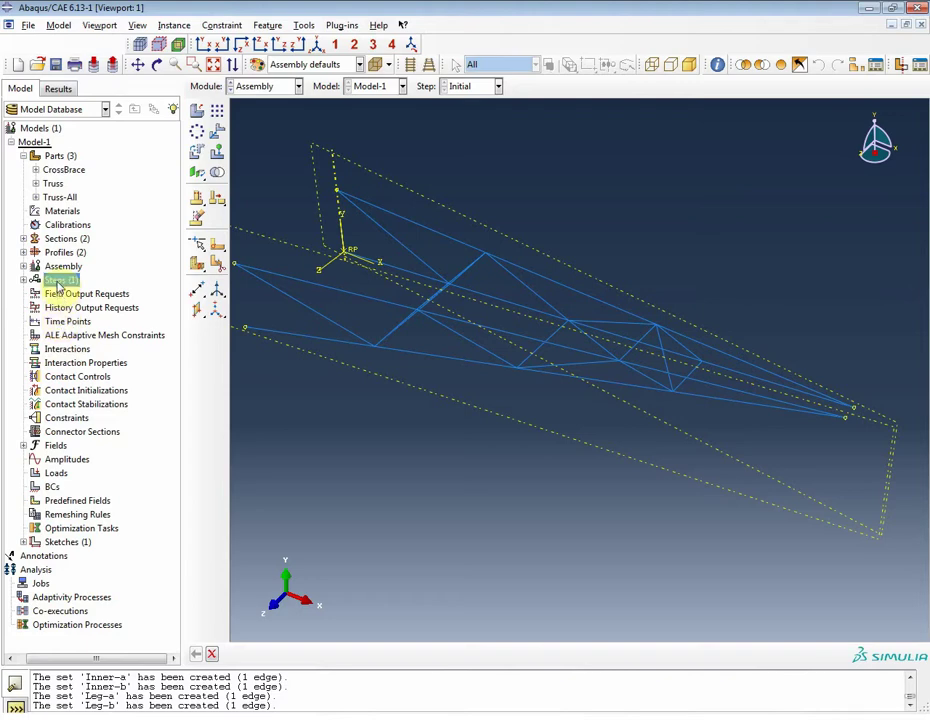
{"action": "double_click", "coordinate": [57, 281]}
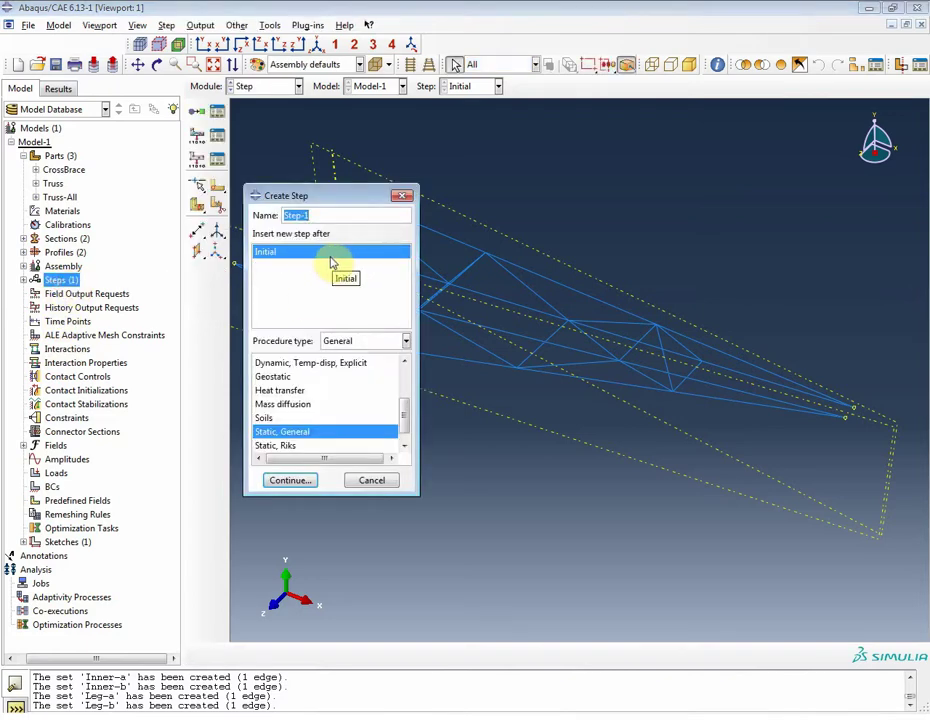
{"action": "type", "text": "Tip Load"}
{"action": "left_click", "coordinate": [282, 480]}
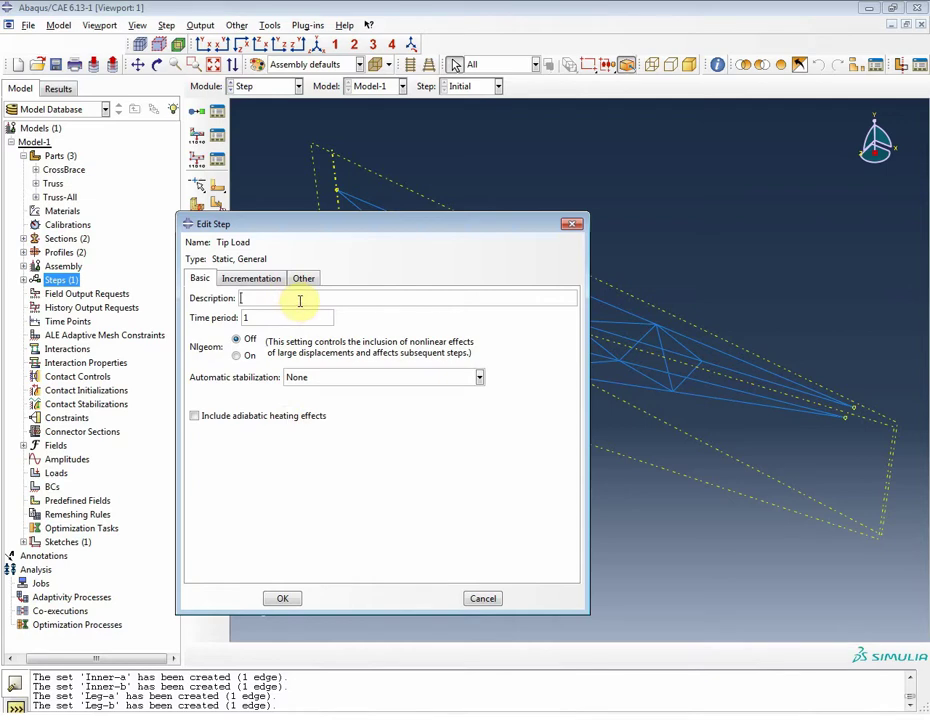
{"action": "left_click", "coordinate": [300, 301]}
{"action": "type", "text": "Static Tip Load on Crane"}
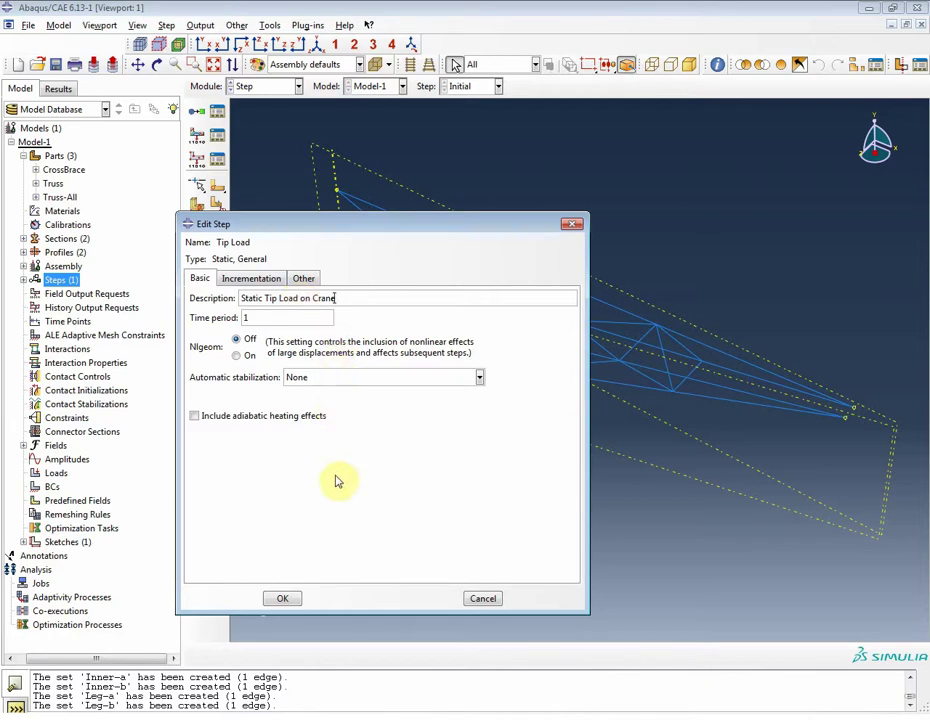
{"action": "left_click", "coordinate": [291, 602]}
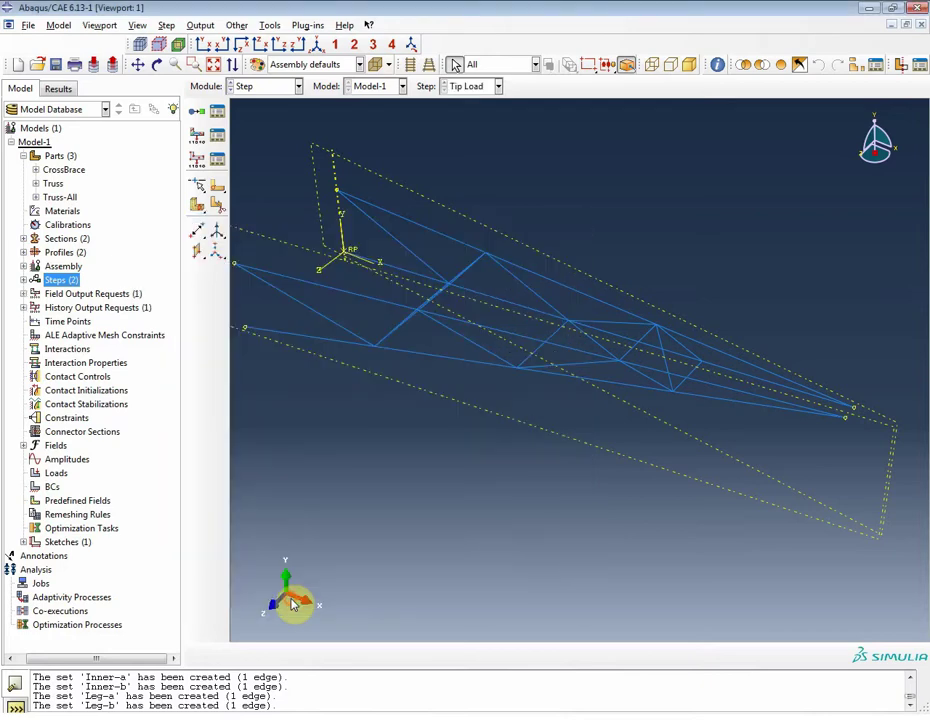
Edit field output request F-Output-1 of the Tip Load step and exclude the strain and contact variables.
{"action": "left_click", "coordinate": [50, 294]}
{"action": "right_click", "coordinate": [50, 294]}
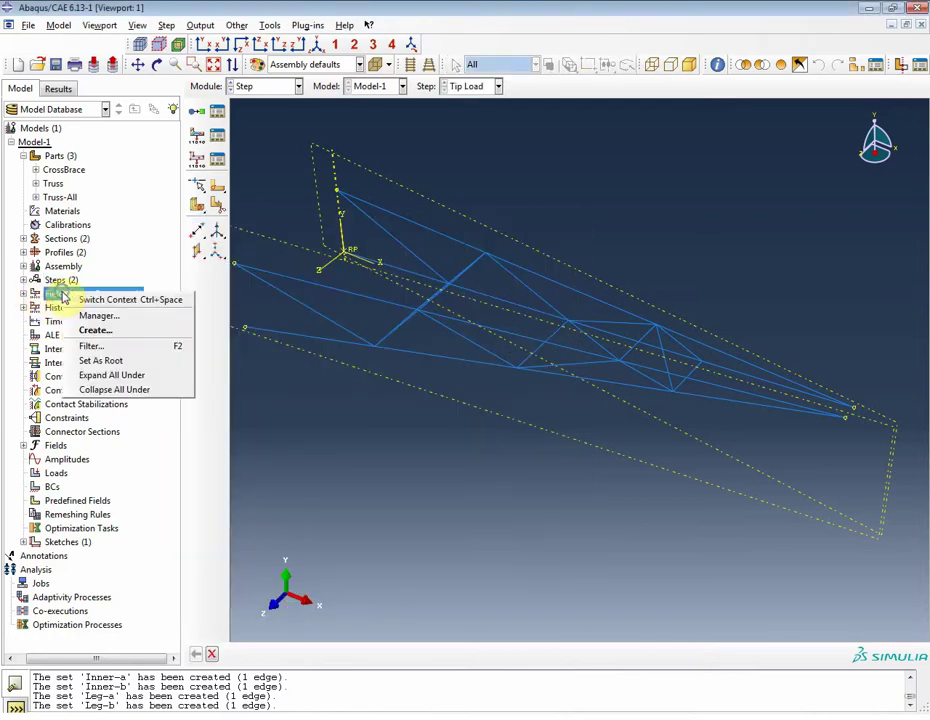
{"action": "left_click", "coordinate": [114, 314]}
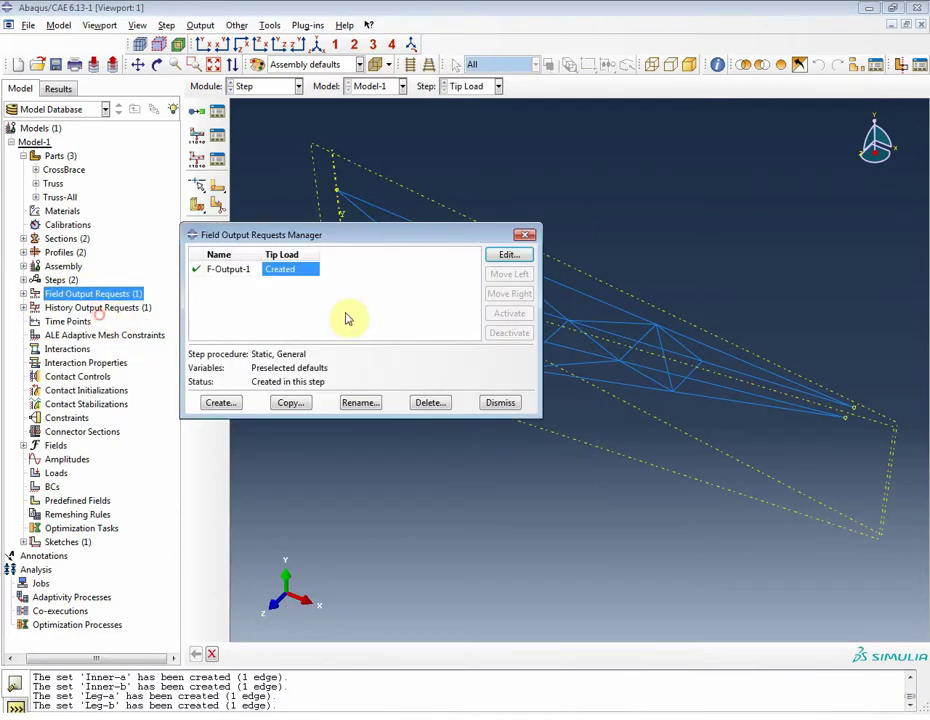
{"action": "left_click", "coordinate": [507, 255]}
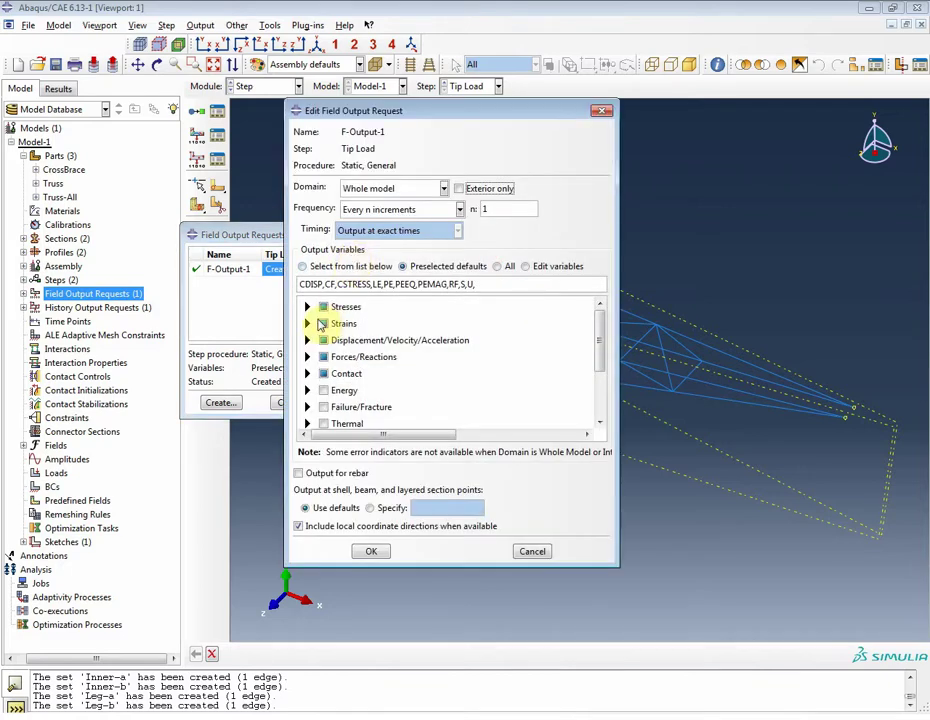
{"action": "left_click", "coordinate": [323, 323]}
{"action": "left_click", "coordinate": [323, 373]}
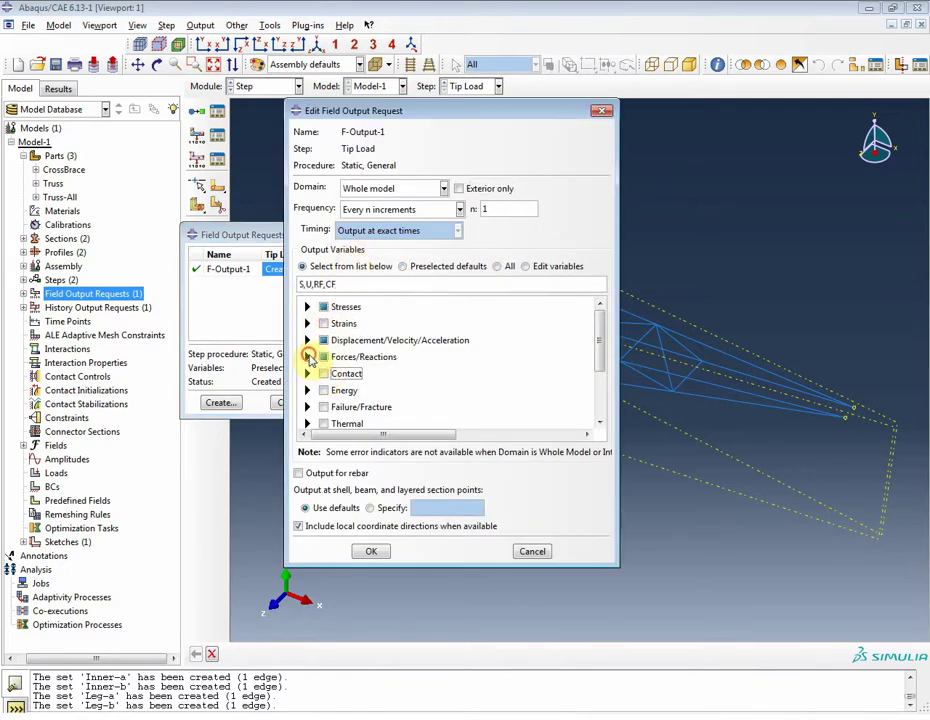
Replace the concentrated forces output (CF) with section forces and moments (SF) in the field output request.
{"action": "left_click", "coordinate": [307, 356]}
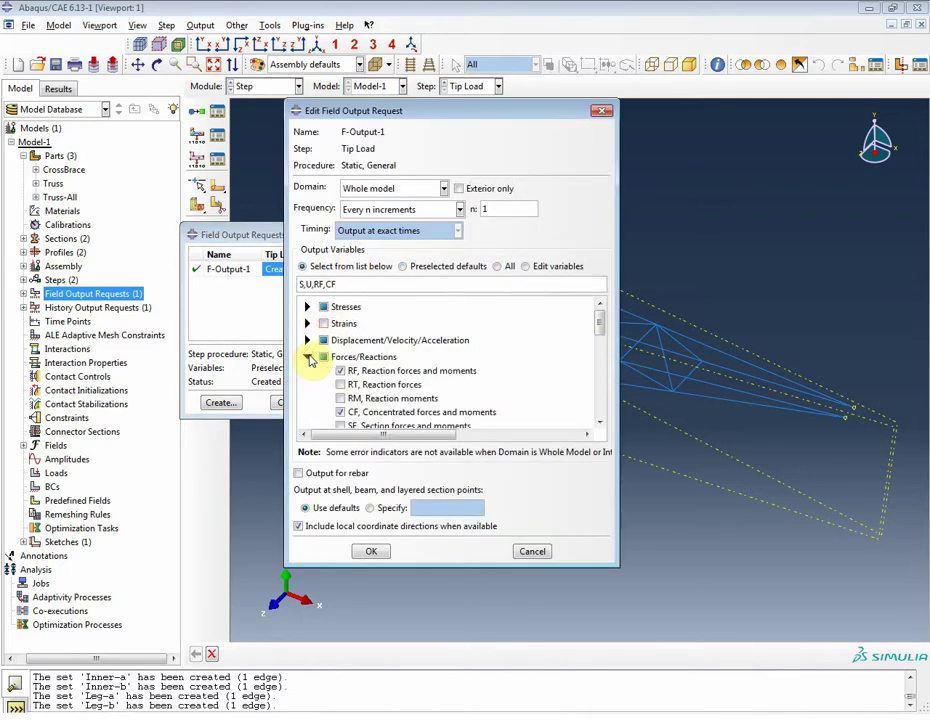
{"action": "left_click", "coordinate": [340, 412]}
{"action": "scroll", "coordinate": [350, 395], "scroll_direction": "down", "scroll_amount": 1}
{"action": "left_click", "coordinate": [340, 382]}
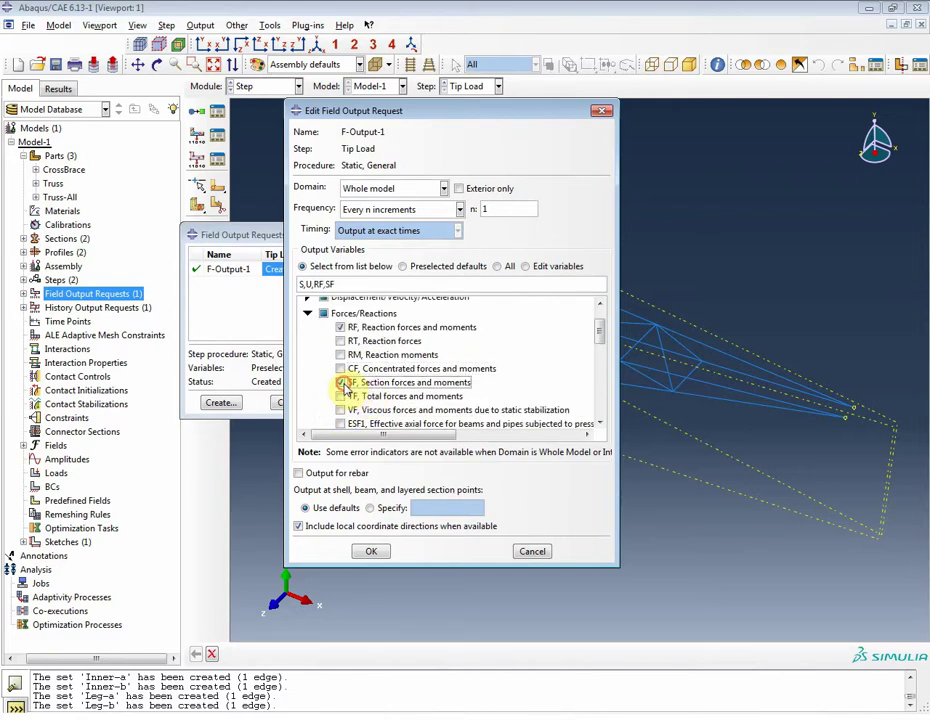
{"action": "scroll", "coordinate": [338, 376], "scroll_direction": "up", "scroll_amount": 1}
{"action": "left_click", "coordinate": [307, 356]}
Check the selected displacement and stress variables, accept the edited field output request and close its manager.
{"action": "left_click", "coordinate": [307, 340]}
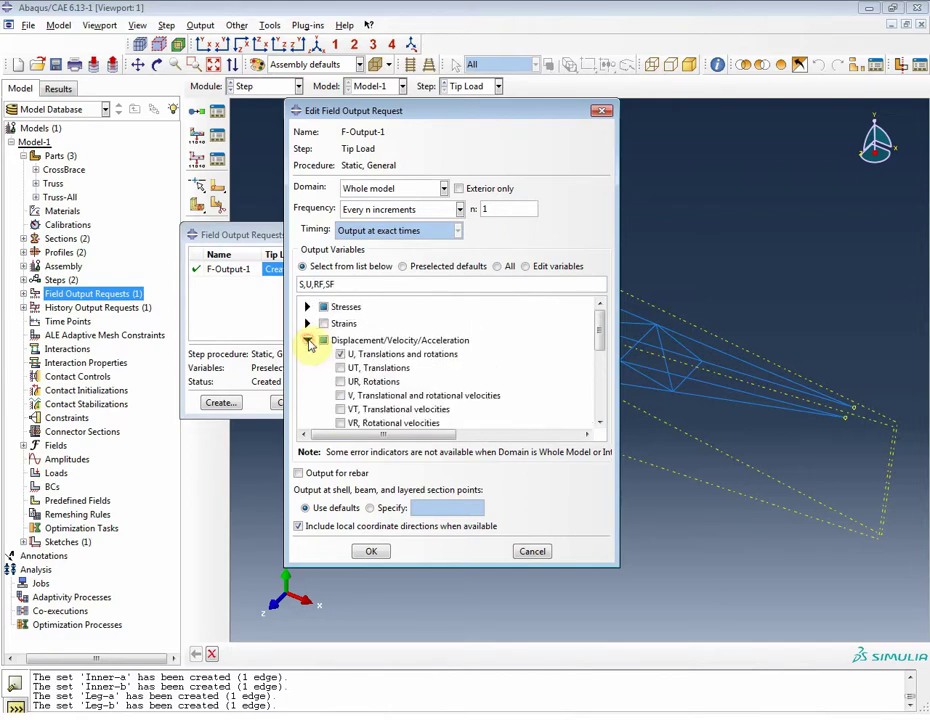
{"action": "left_click", "coordinate": [307, 340]}
{"action": "left_click", "coordinate": [306, 307]}
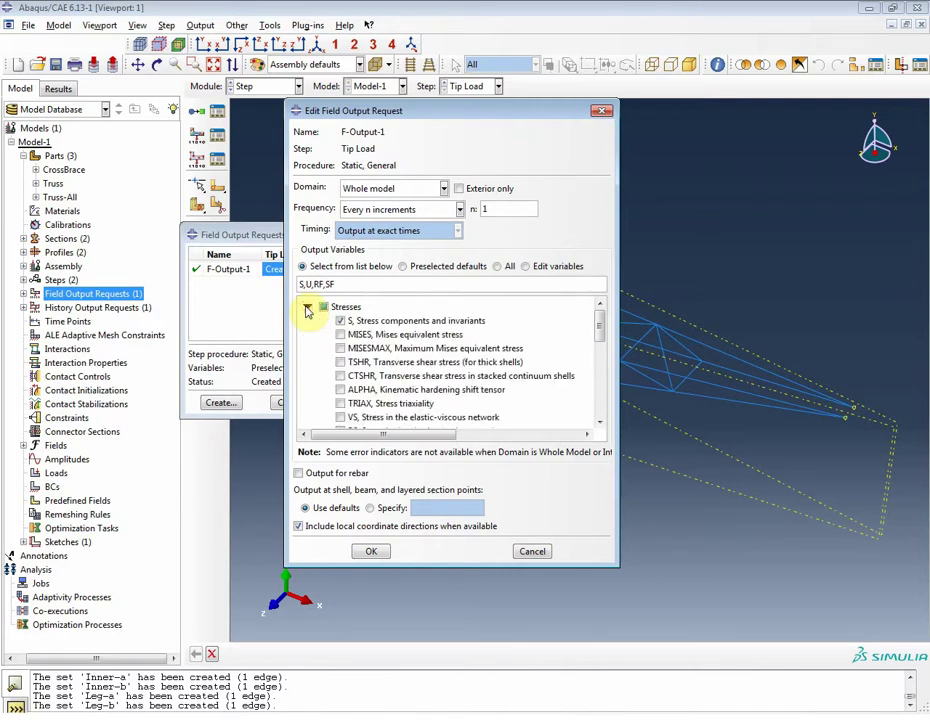
{"action": "left_click", "coordinate": [306, 307]}
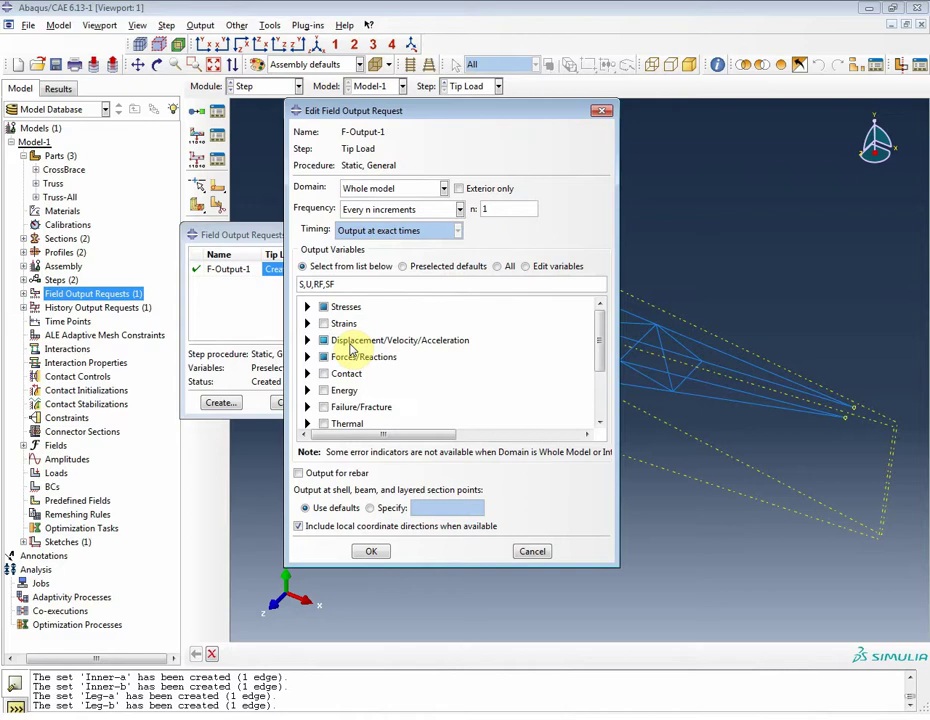
{"action": "left_click", "coordinate": [370, 553]}
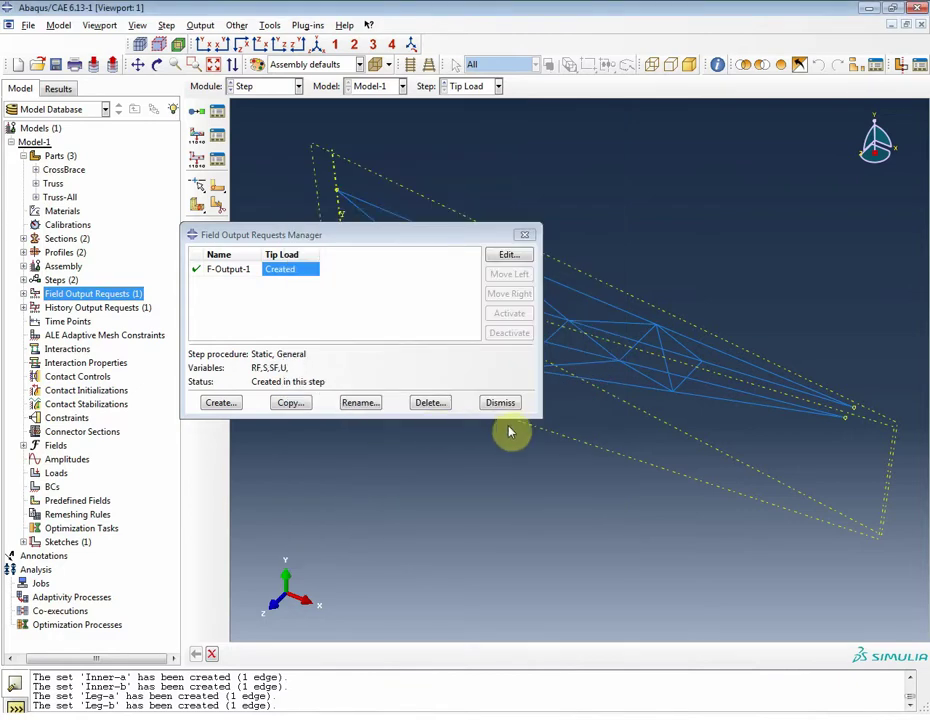
{"action": "left_click", "coordinate": [509, 407]}
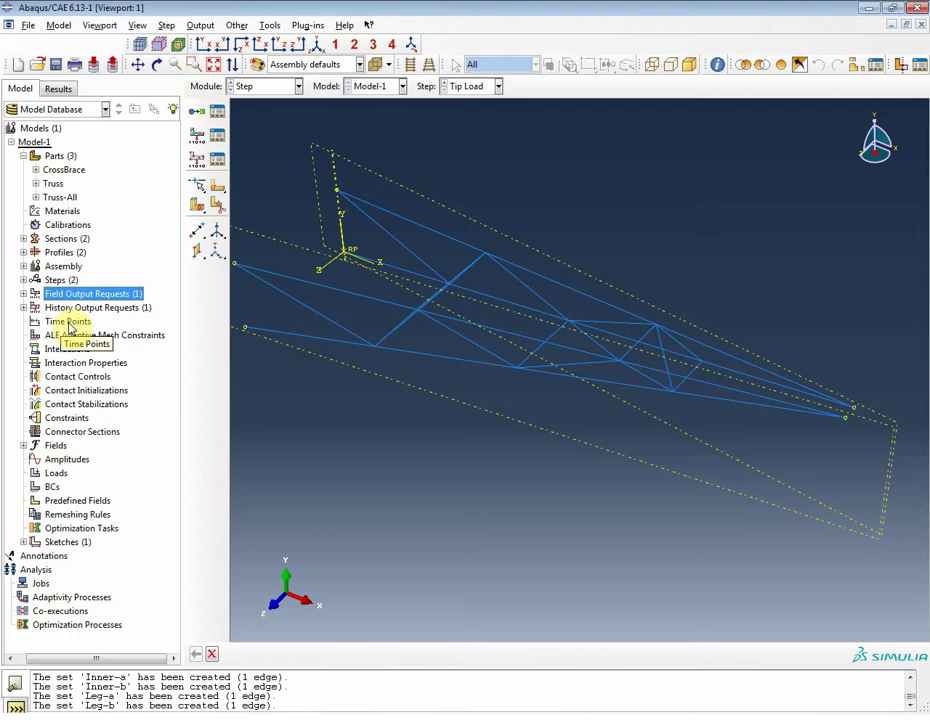
Create an equation constraint named TipConstraint-1 with coefficients 1 and -1 for its two terms.
{"action": "double_click", "coordinate": [65, 418]}
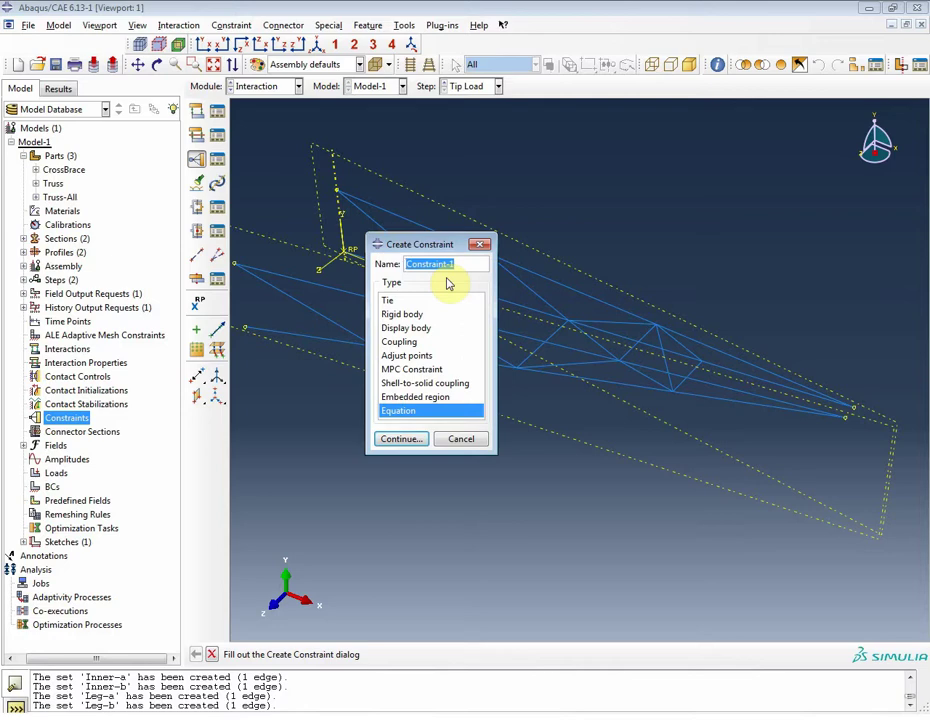
{"action": "type", "text": "TipConstraint"}
{"action": "type", "text": "-1"}
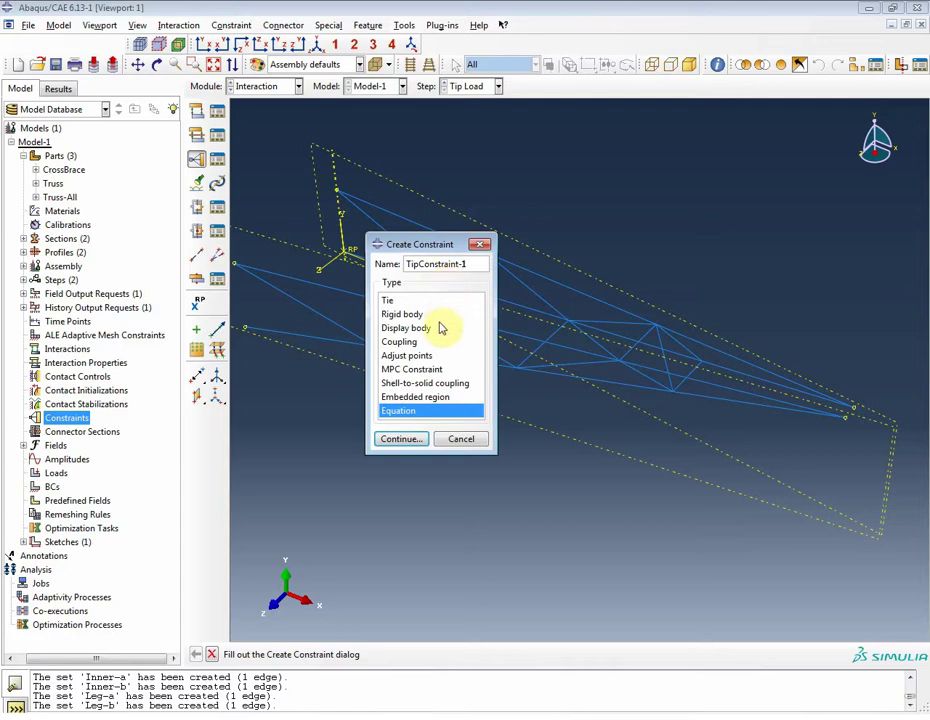
{"action": "left_click", "coordinate": [401, 438]}
{"action": "left_click", "coordinate": [396, 395]}
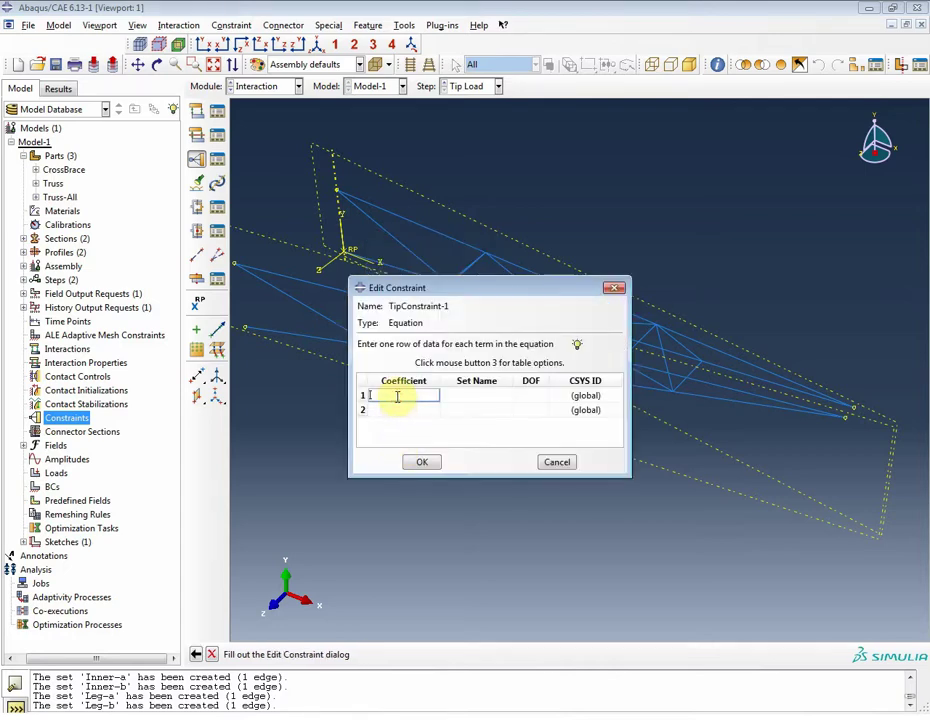
{"action": "type", "text": "1"}
{"action": "left_click", "coordinate": [391, 410]}
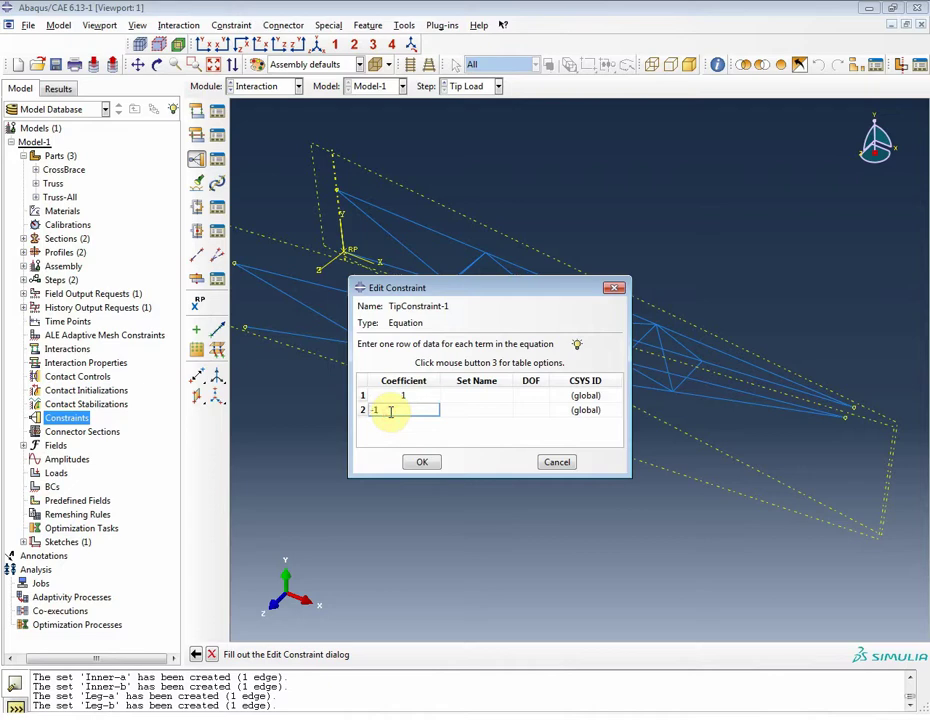
{"action": "type", "text": "-1"}
Assign set Tip-a to the first term and set Tip-b to the second term of TipConstraint-1.
{"action": "left_click", "coordinate": [490, 397]}
{"action": "left_click", "coordinate": [502, 396]}
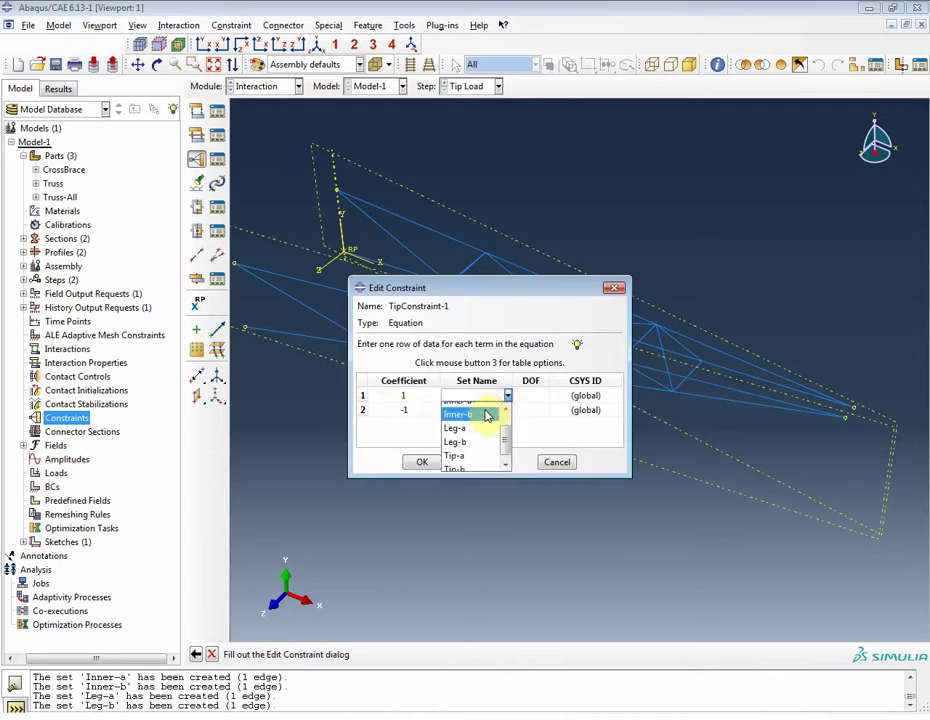
{"action": "left_click", "coordinate": [476, 455]}
{"action": "left_click", "coordinate": [481, 413]}
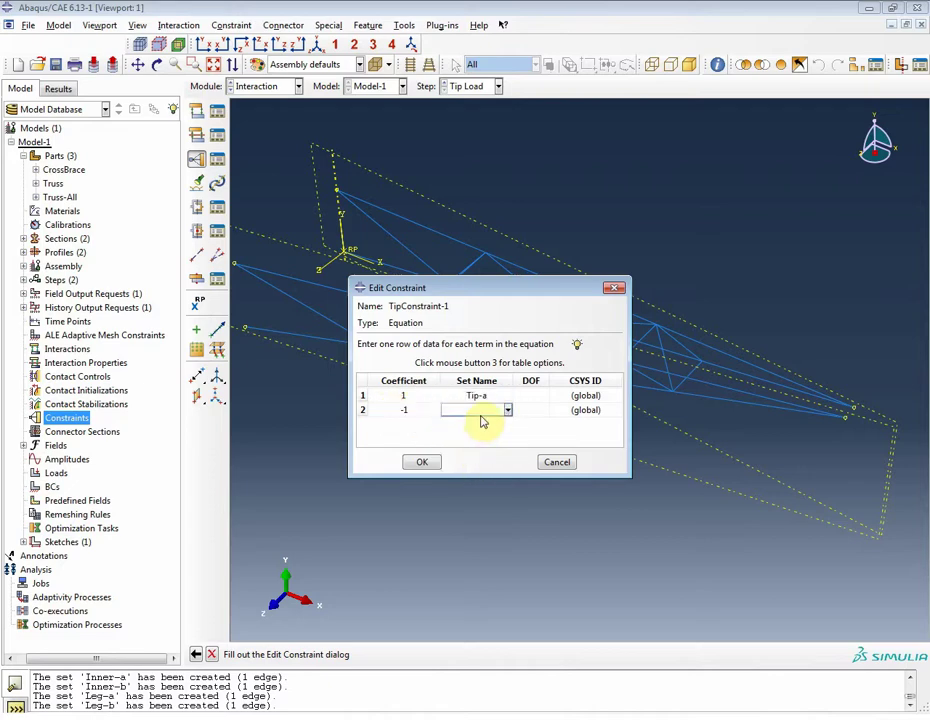
{"action": "left_click", "coordinate": [481, 419]}
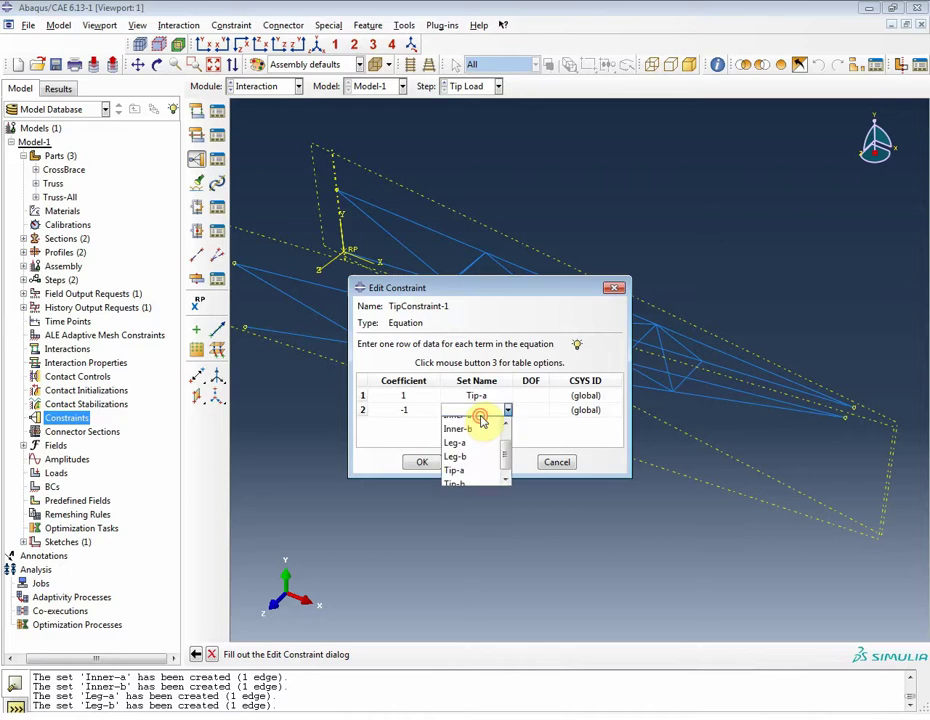
{"action": "left_click", "coordinate": [475, 484]}
Set the degree of freedom to 1 for both terms of TipConstraint-1 in the global coordinate system and accept the constraint.
{"action": "left_click", "coordinate": [533, 397]}
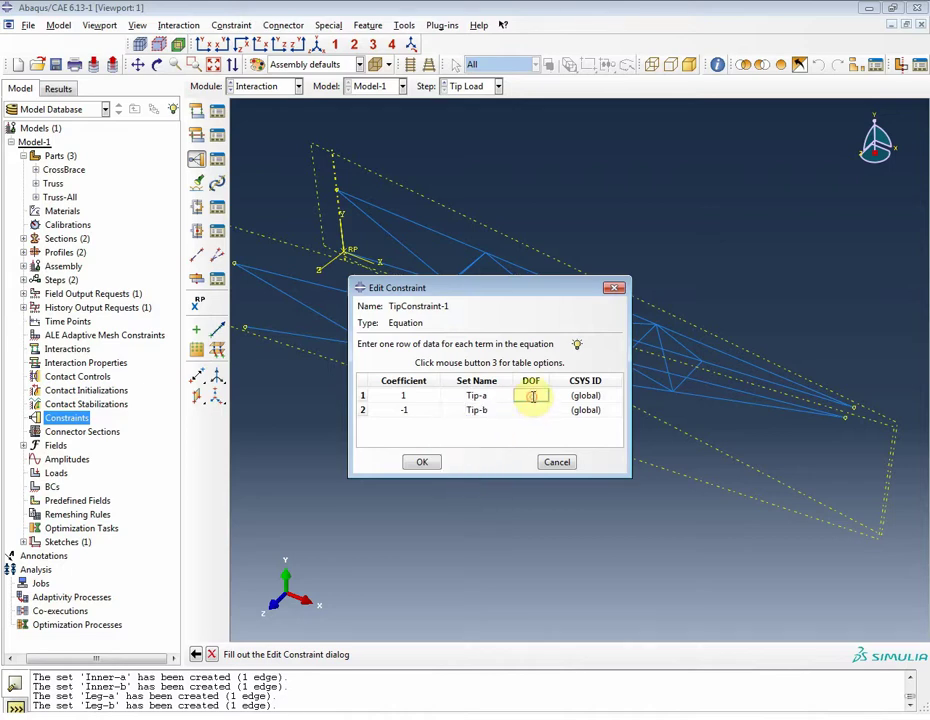
{"action": "type", "text": "1"}
{"action": "left_click", "coordinate": [528, 411]}
{"action": "type", "text": "1"}
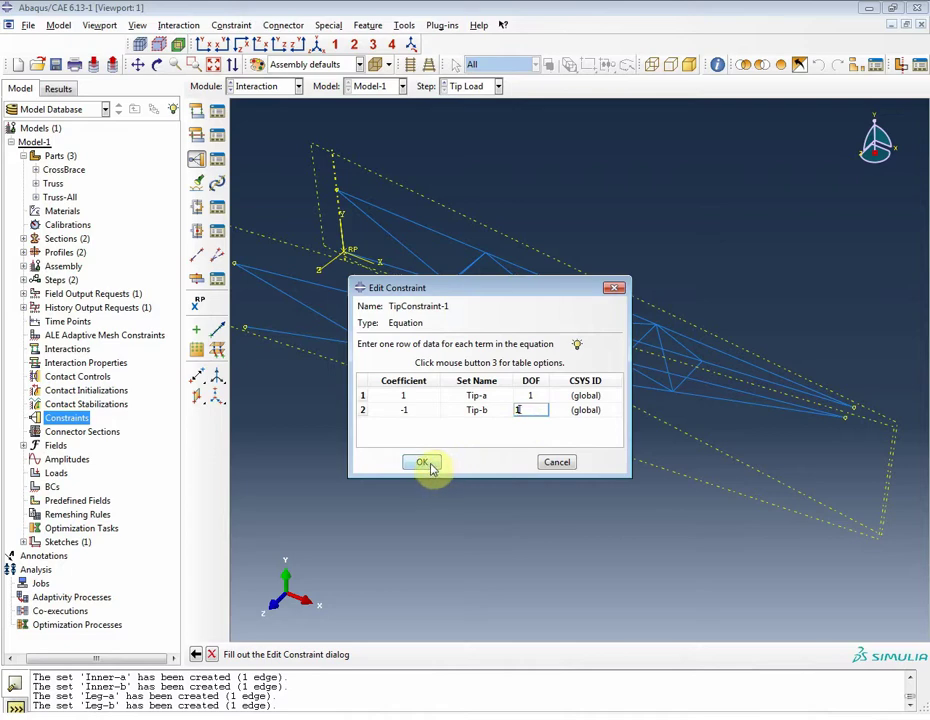
{"action": "left_click", "coordinate": [585, 396]}
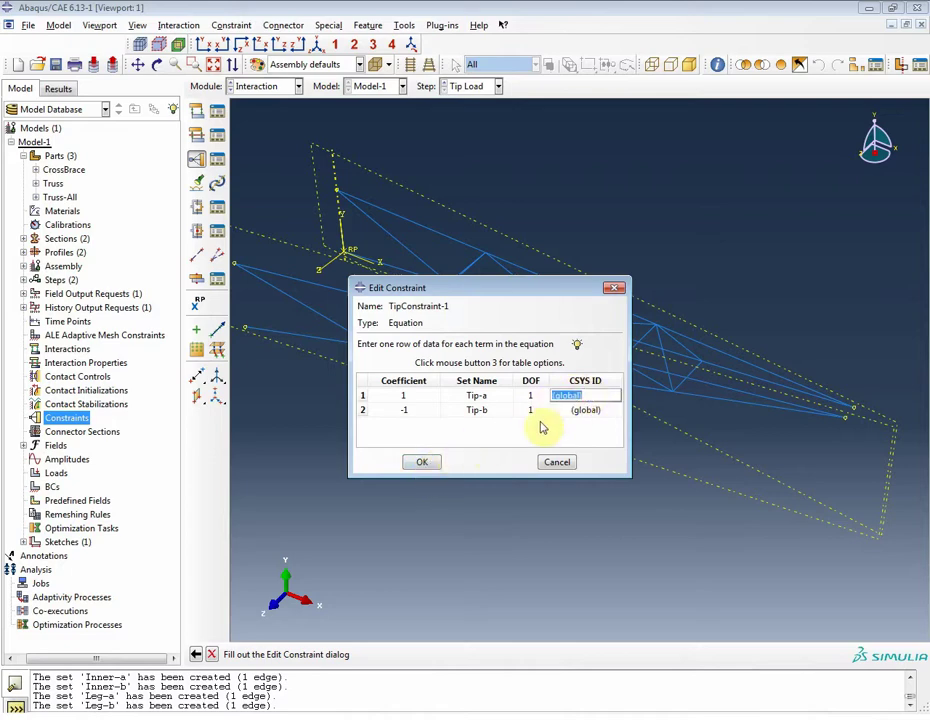
{"action": "left_click", "coordinate": [426, 463]}
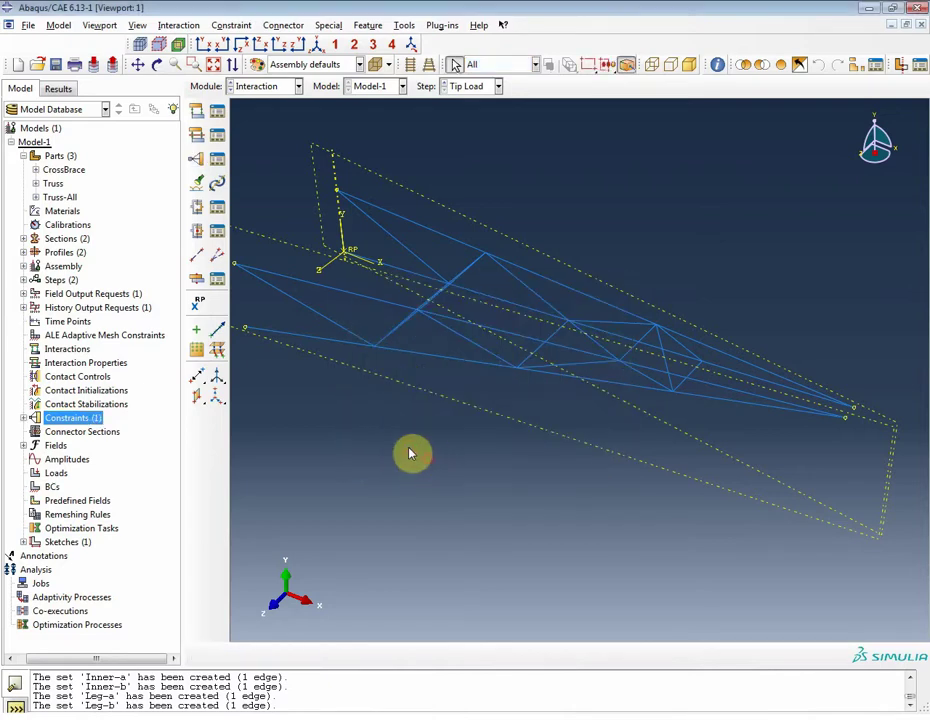
Copy the constraint TipConstraint-1 to a new constraint named TipConstraint-2.
{"action": "double_click", "coordinate": [88, 419]}
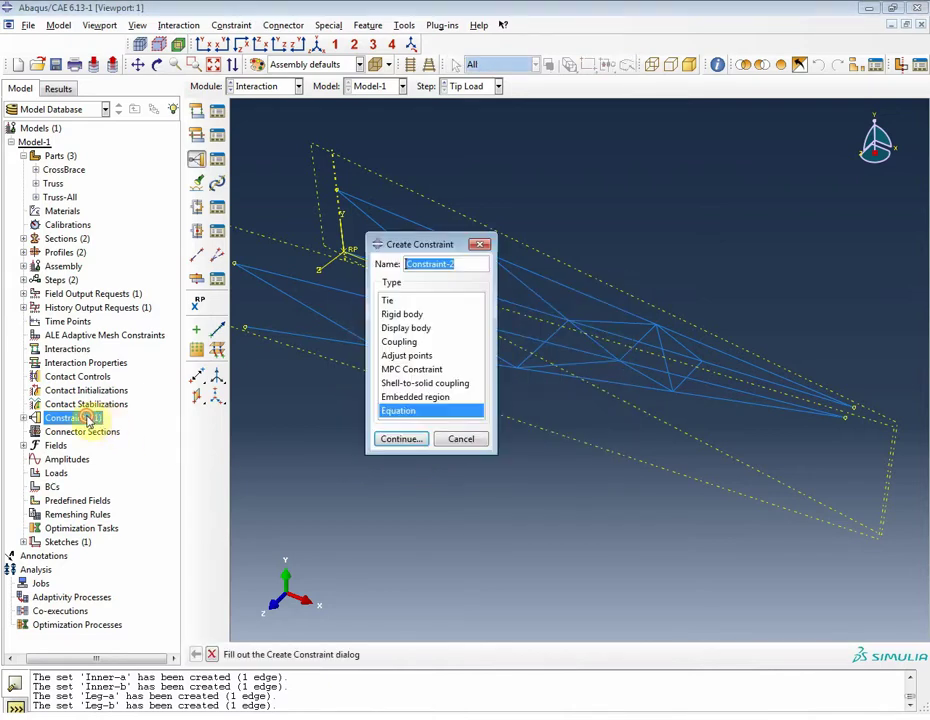
{"action": "left_click", "coordinate": [455, 440]}
{"action": "left_click", "coordinate": [25, 419]}
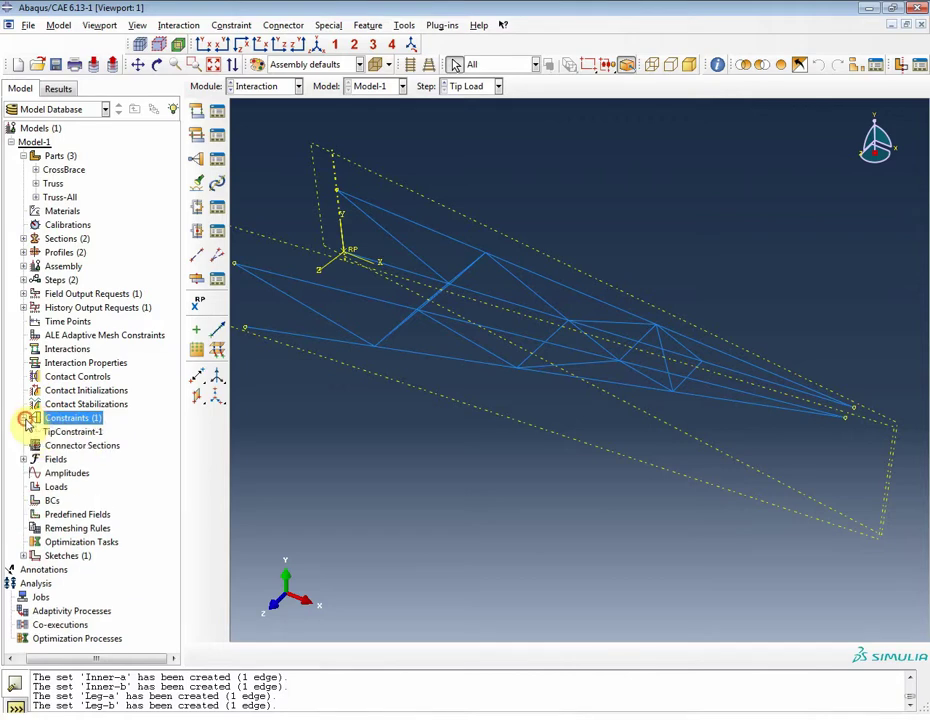
{"action": "right_click", "coordinate": [72, 431]}
{"action": "left_click", "coordinate": [103, 474]}
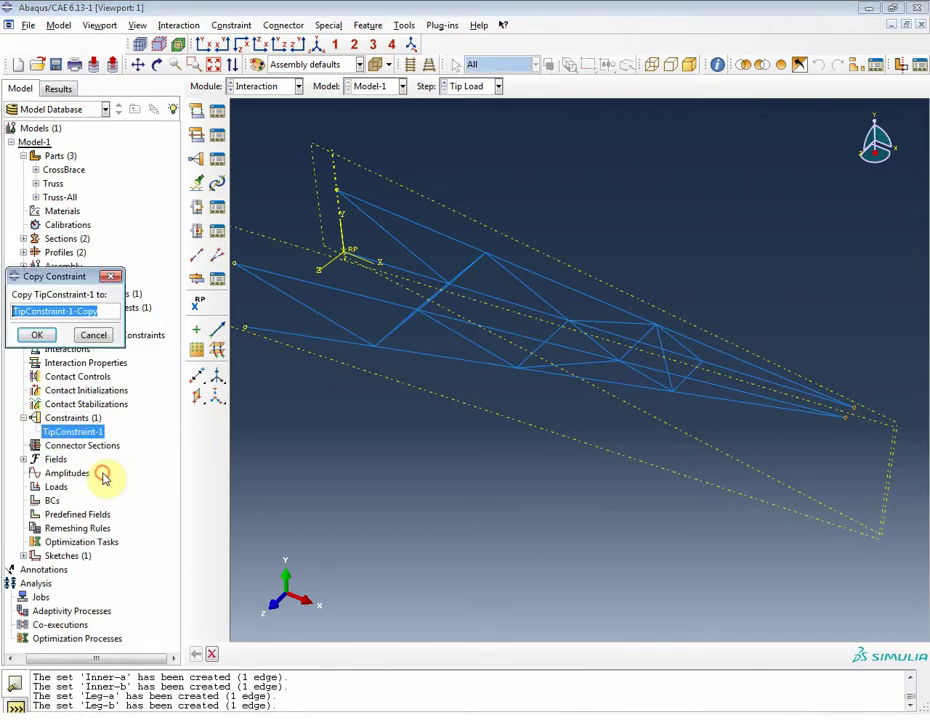
{"action": "left_click_drag", "start_coordinate": [112, 311], "coordinate": [68, 311]}
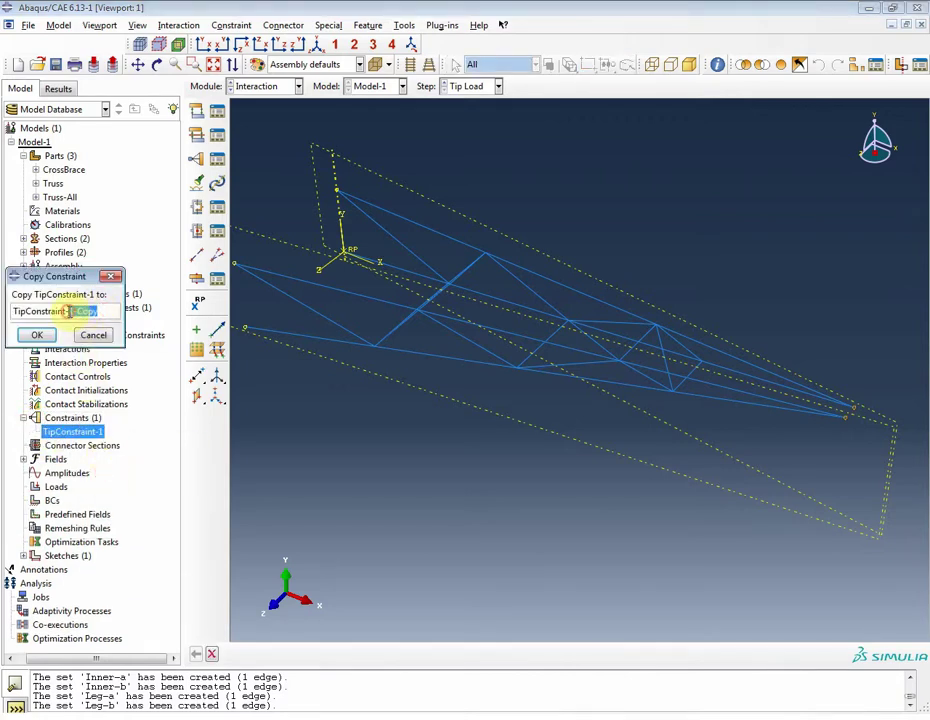
{"action": "type", "text": "2"}
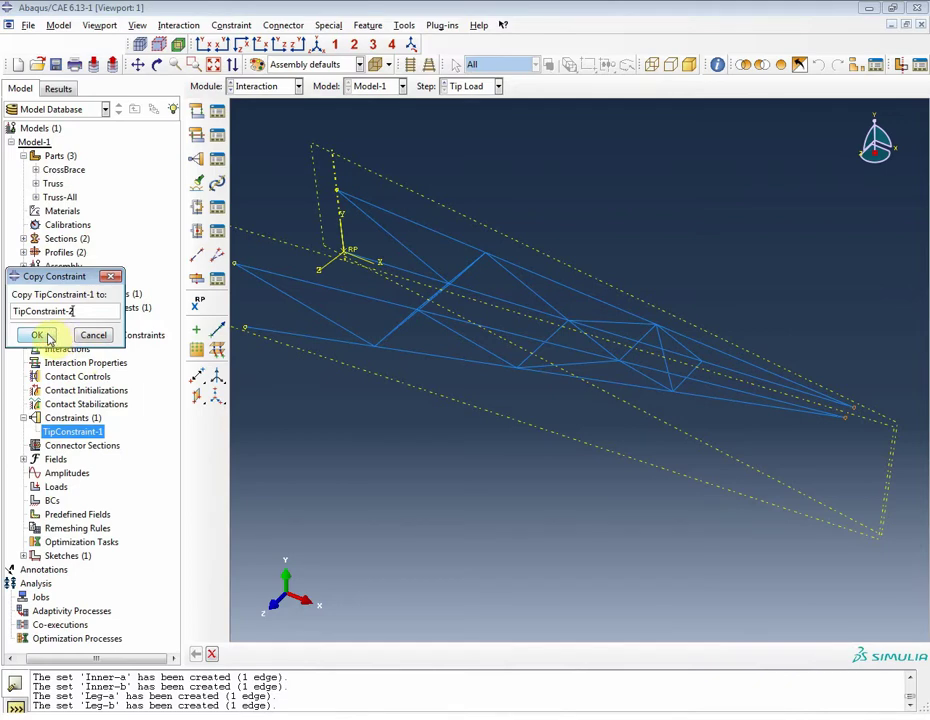
{"action": "left_click", "coordinate": [37, 335]}
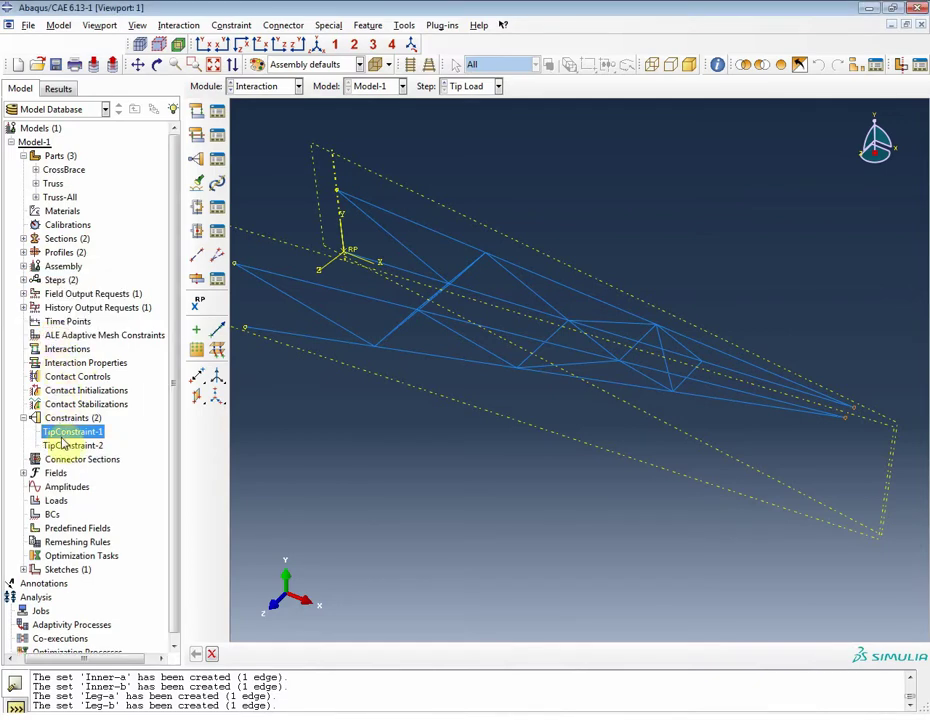
Edit TipConstraint-2 so both terms use degree of freedom 2, and accept the change.
{"action": "left_click", "coordinate": [63, 446]}
{"action": "double_click", "coordinate": [63, 446]}
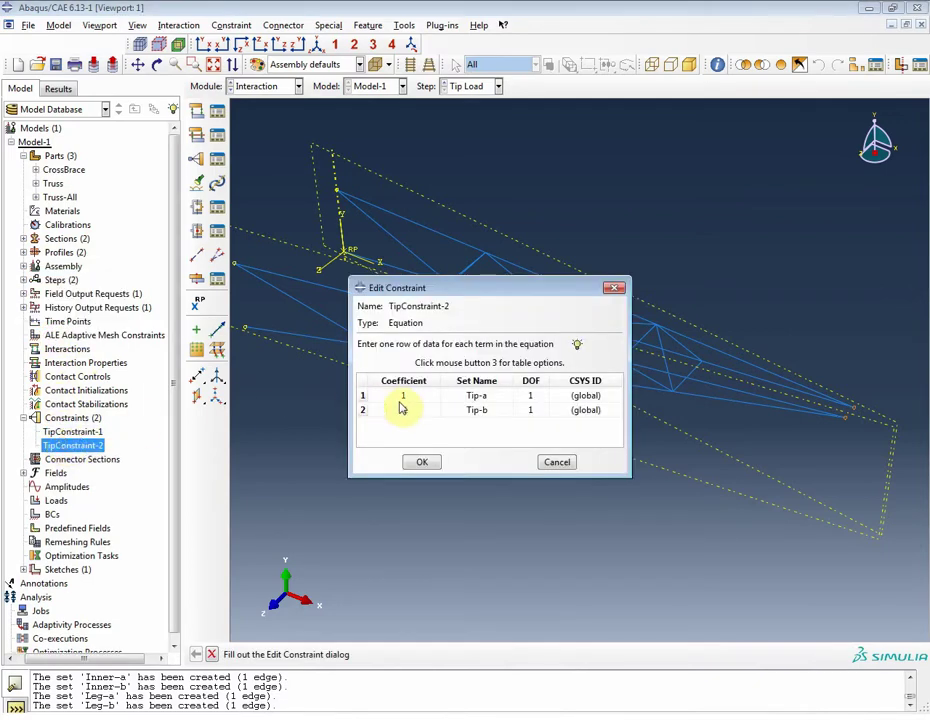
{"action": "left_click", "coordinate": [530, 395]}
{"action": "type", "text": "2"}
{"action": "left_click", "coordinate": [529, 409]}
{"action": "type", "text": "2"}
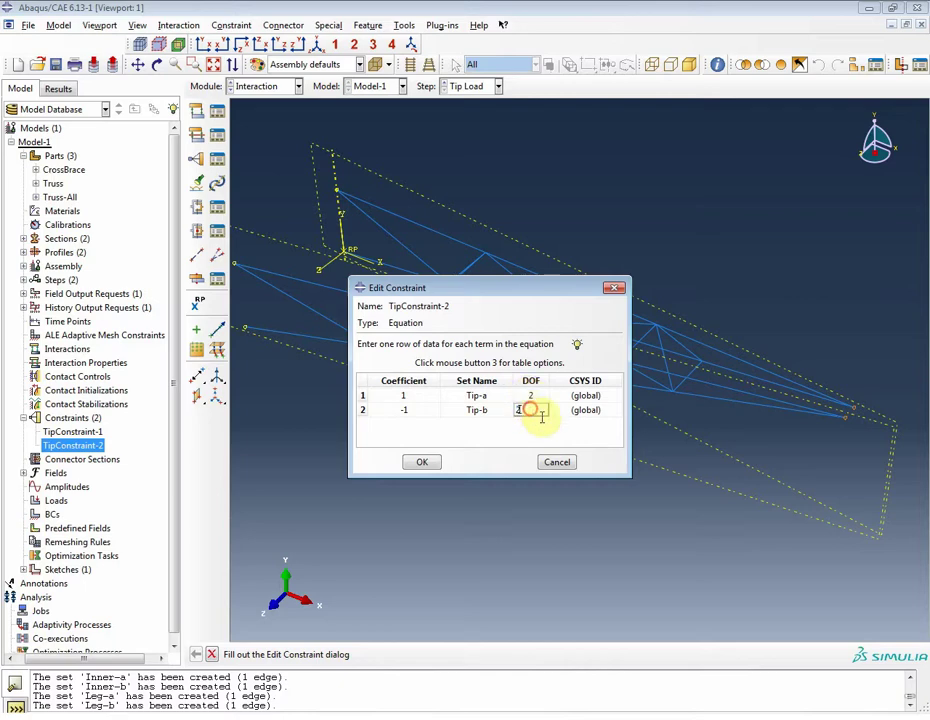
{"action": "left_click", "coordinate": [423, 463]}
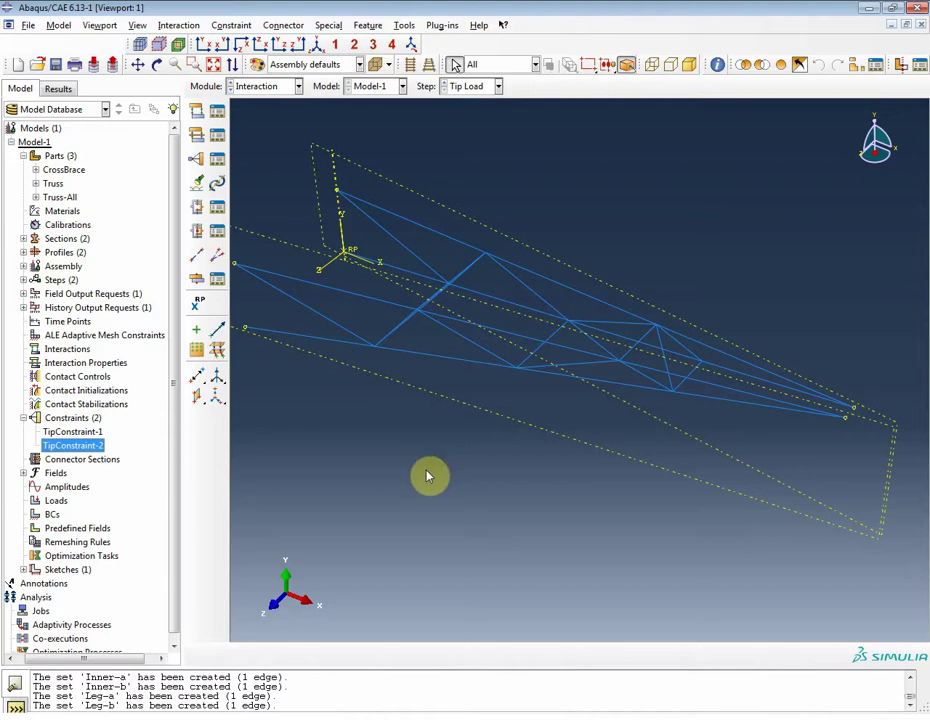
Start the Coincident Builder, restrict selection to vertices and select all vertices of the crane assembly as coincident points.
{"action": "left_click", "coordinate": [280, 26]}
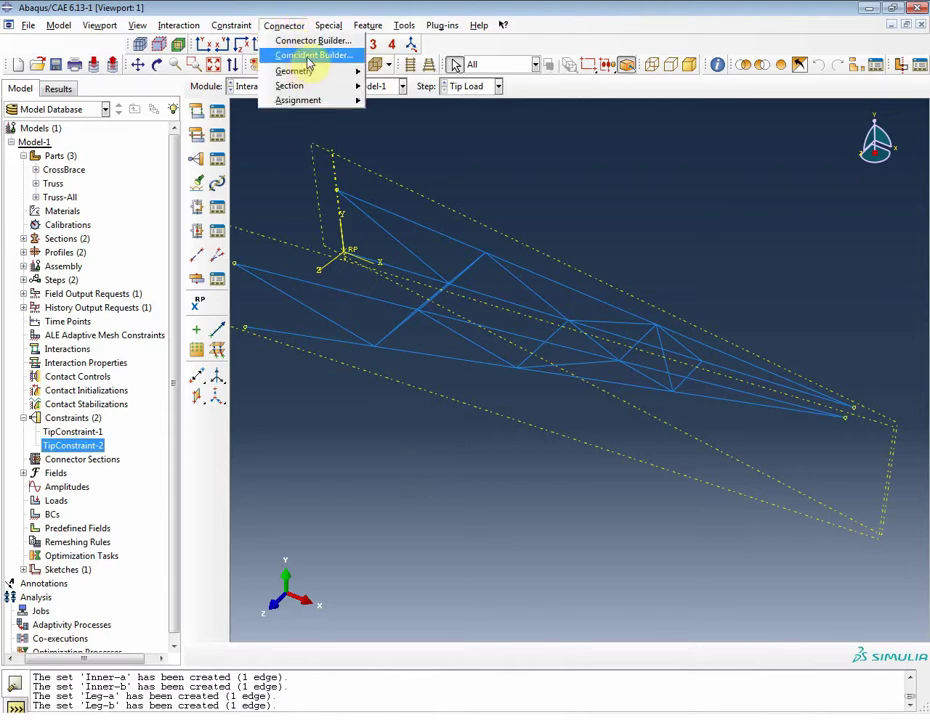
{"action": "left_click", "coordinate": [310, 56]}
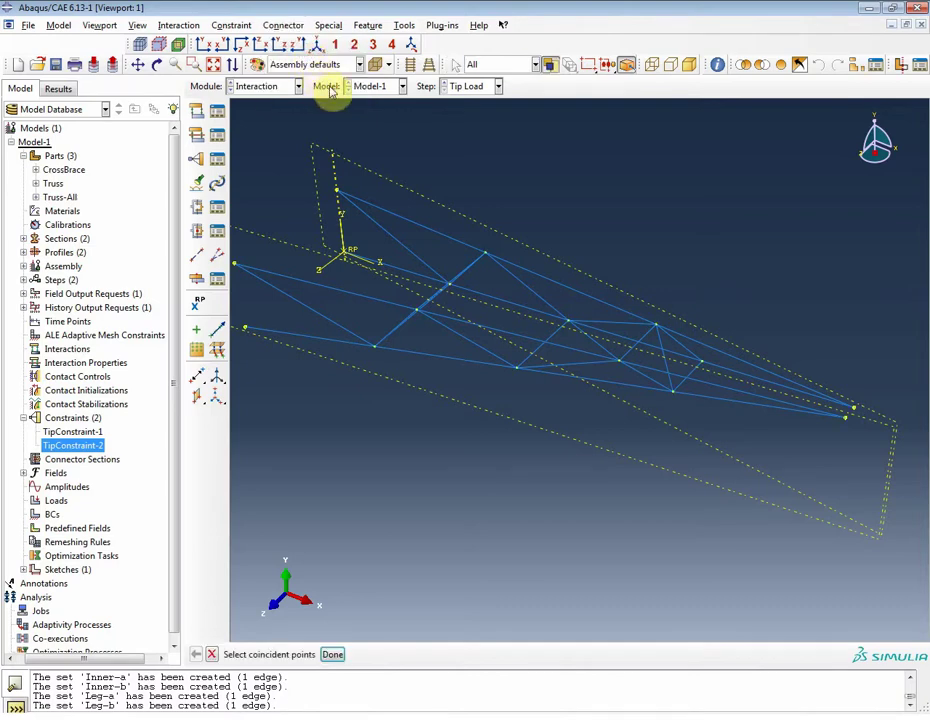
{"action": "left_click", "coordinate": [524, 67]}
{"action": "left_click", "coordinate": [525, 93]}
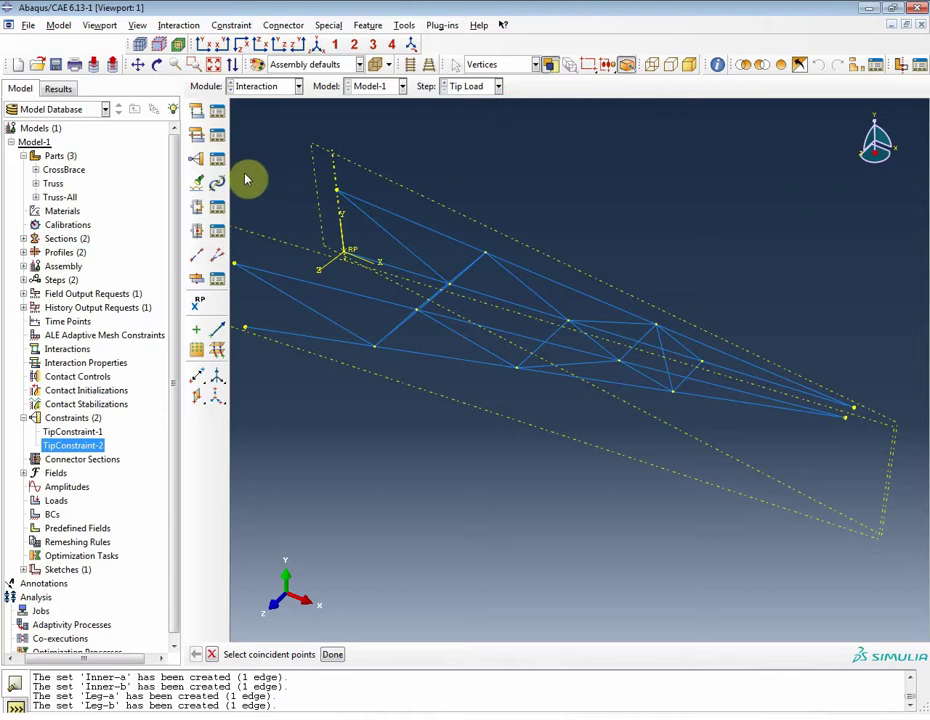
{"action": "left_click", "coordinate": [213, 64]}
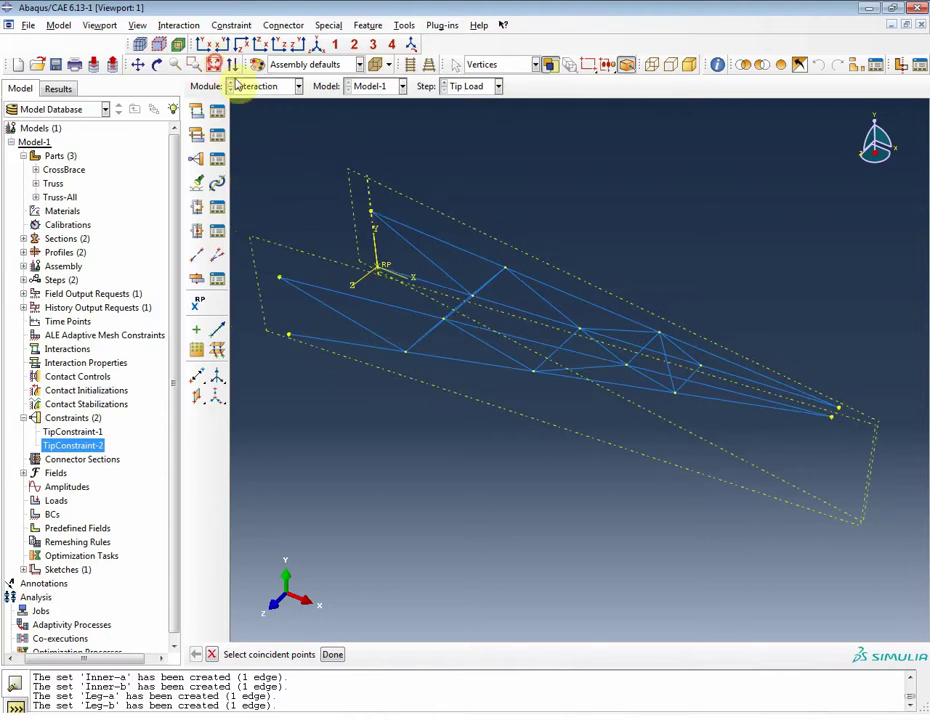
{"action": "left_click_drag", "start_coordinate": [262, 145], "coordinate": [845, 486]}
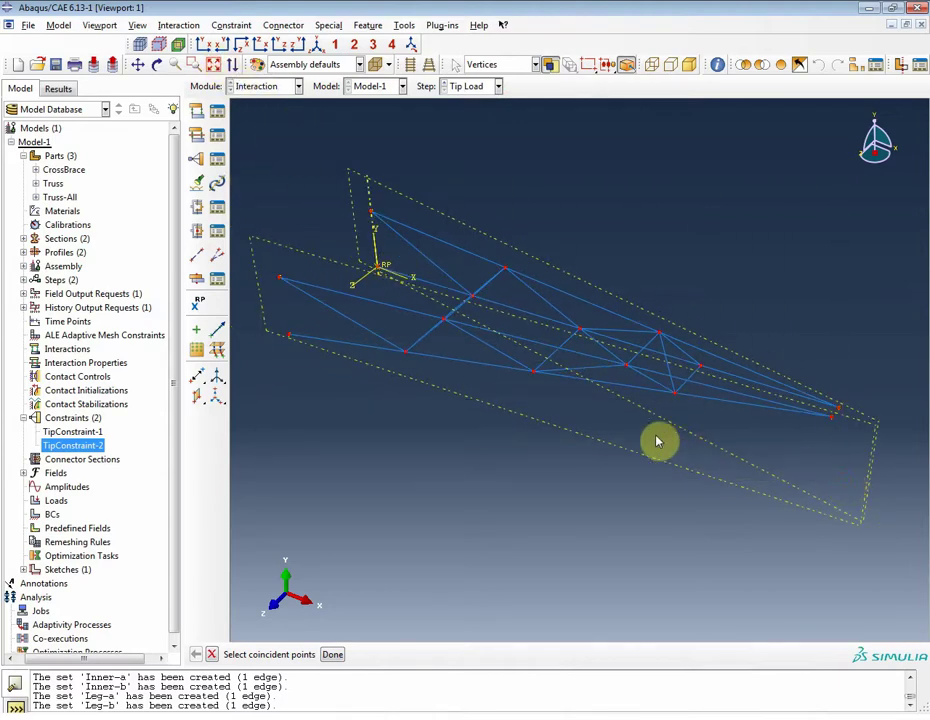
{"action": "middle_click", "coordinate": [513, 500]}
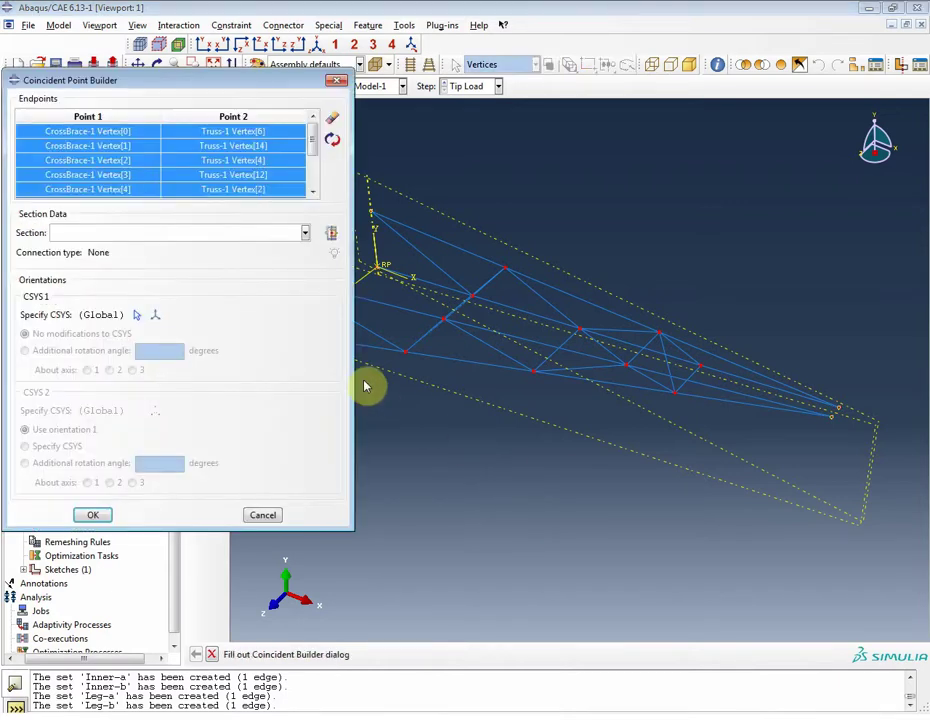
{"action": "mouse_move", "coordinate": [311, 141]}
{"action": "left_mouse_down"}
{"action": "mouse_move", "coordinate": [316, 187]}
{"action": "mouse_move", "coordinate": [318, 141]}
{"action": "left_mouse_up"}
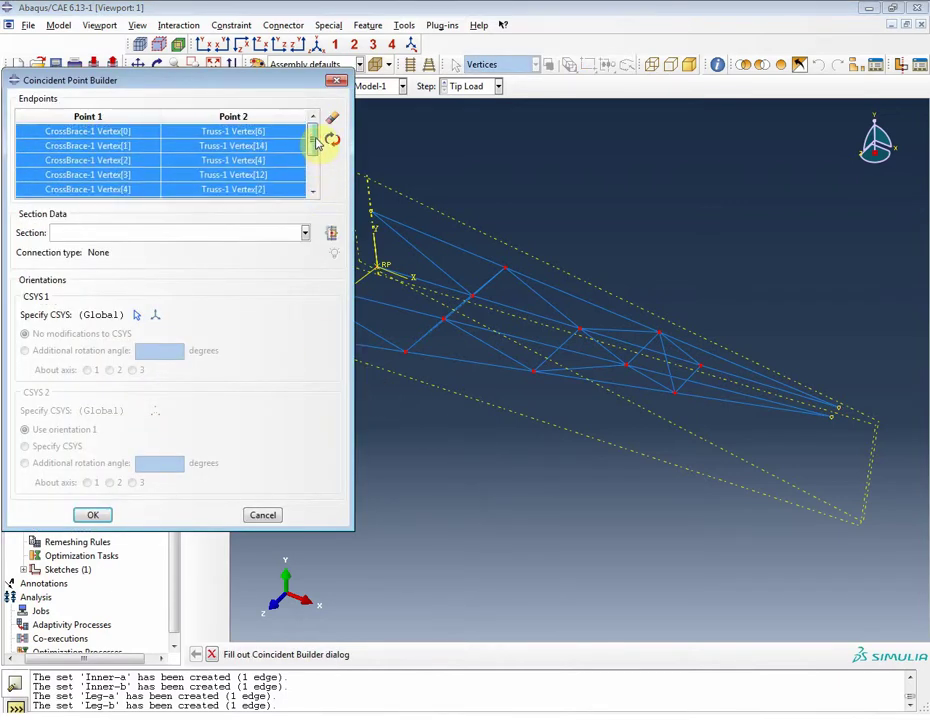
Create a Basic connector section named ConnSect-1 with translational type Join and apply it to the coincident point pairs.
{"action": "left_click", "coordinate": [329, 234]}
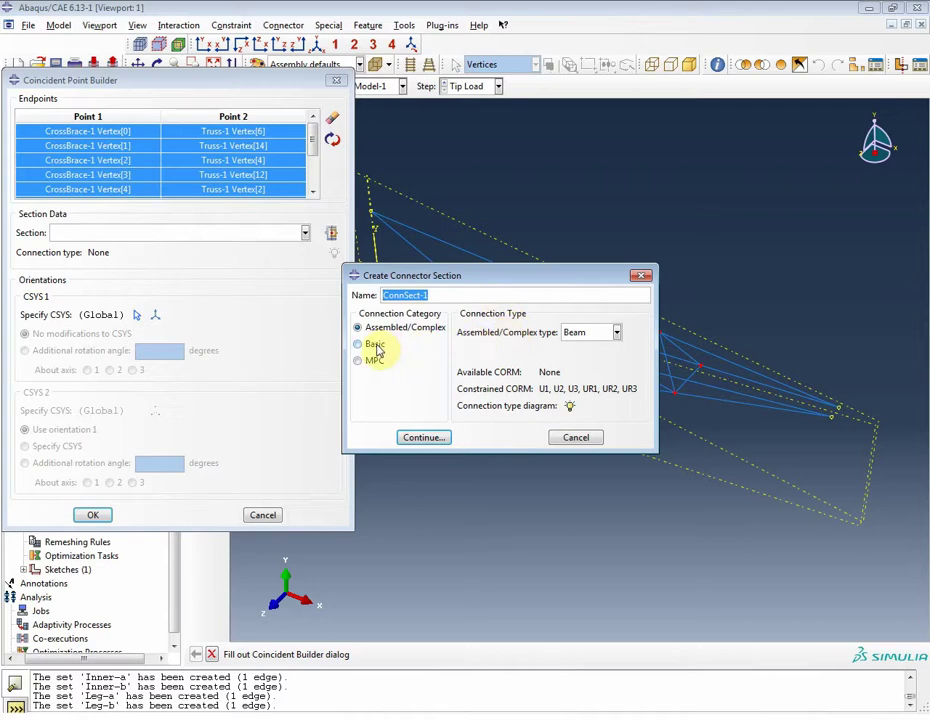
{"action": "left_click", "coordinate": [376, 345]}
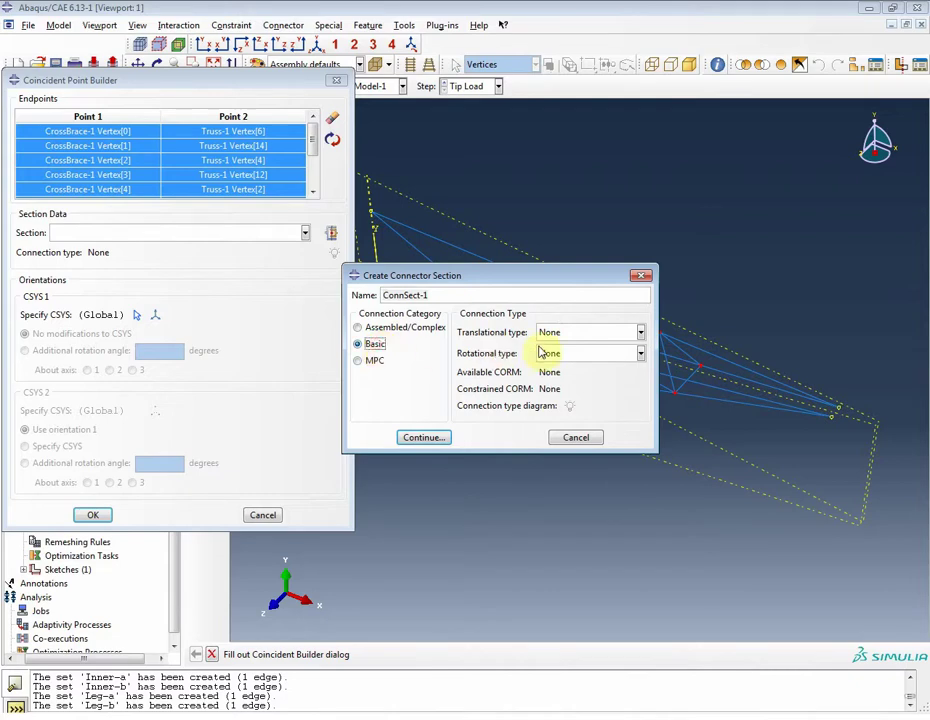
{"action": "left_click", "coordinate": [615, 332]}
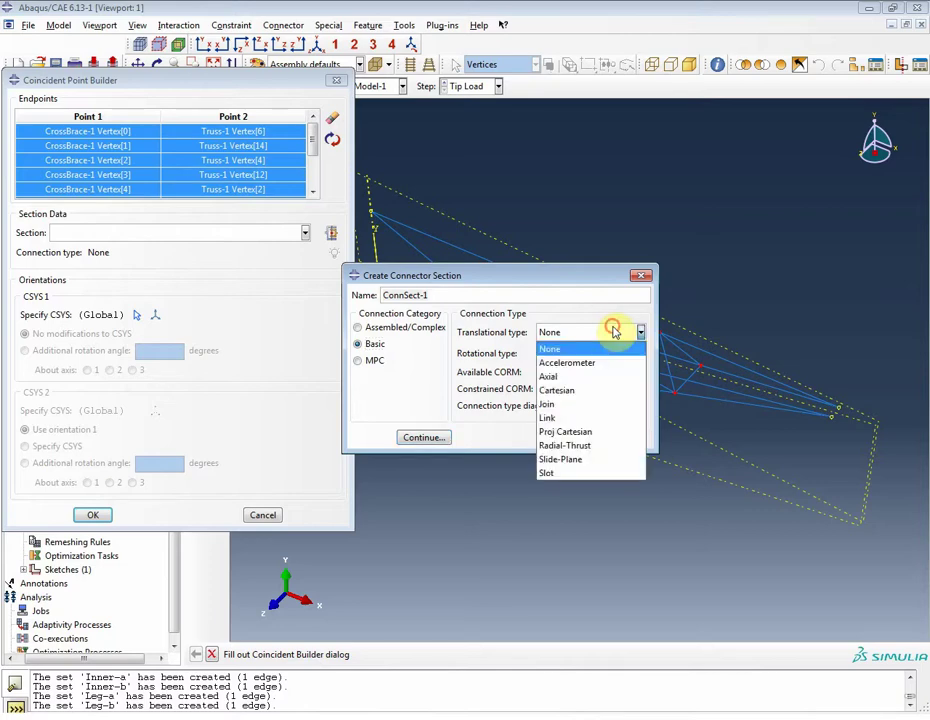
{"action": "left_click", "coordinate": [586, 406]}
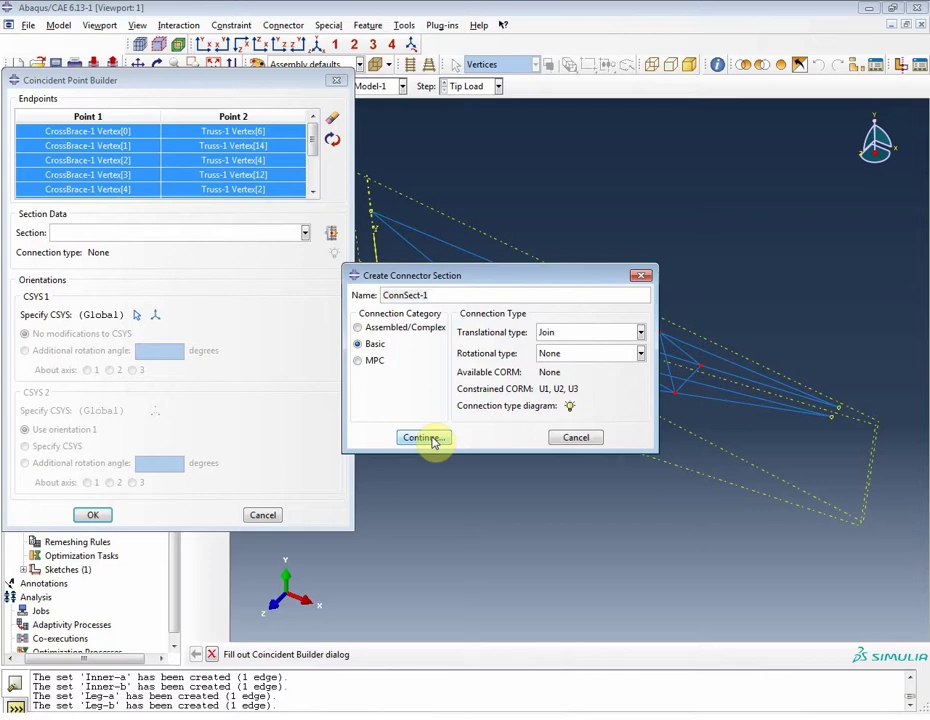
{"action": "left_click", "coordinate": [433, 443]}
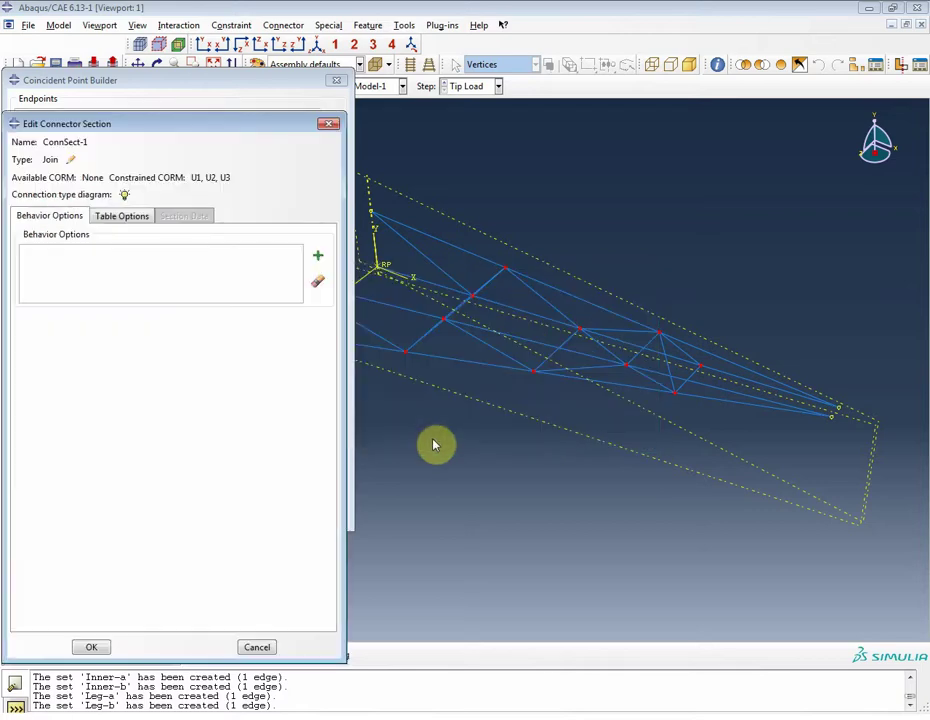
{"action": "left_click_drag", "start_coordinate": [210, 123], "coordinate": [640, 117]}
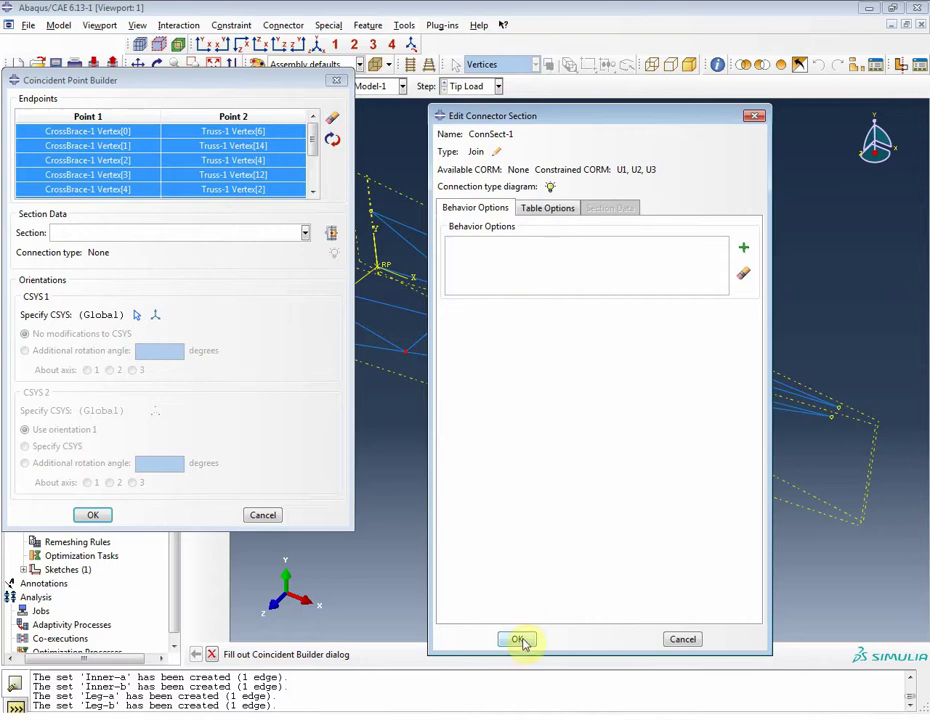
{"action": "left_click", "coordinate": [519, 640]}
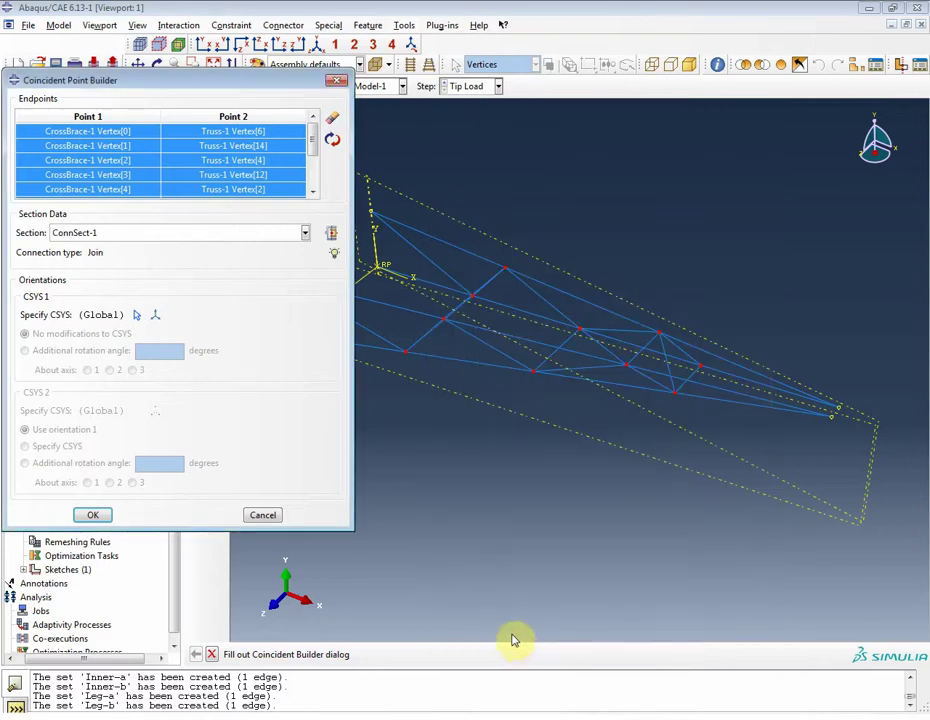
{"action": "left_click", "coordinate": [95, 514]}
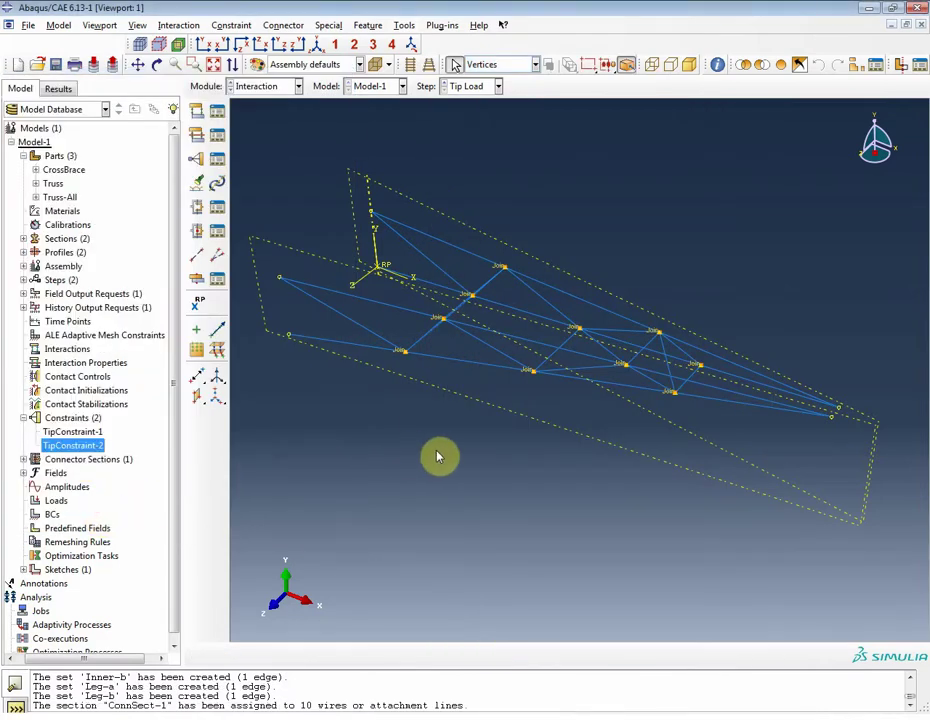
Start a mechanical concentrated force named Tip Load in the Tip Load step.
{"action": "left_click_drag", "start_coordinate": [520, 356], "coordinate": [593, 322], "text": "ctrl+alt"}
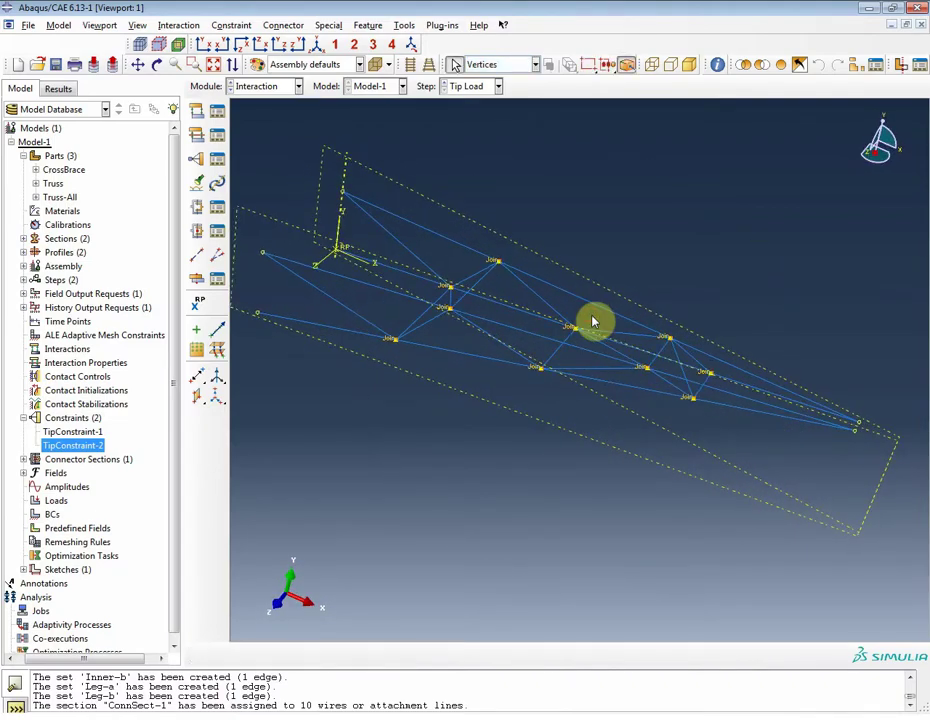
{"action": "double_click", "coordinate": [48, 500]}
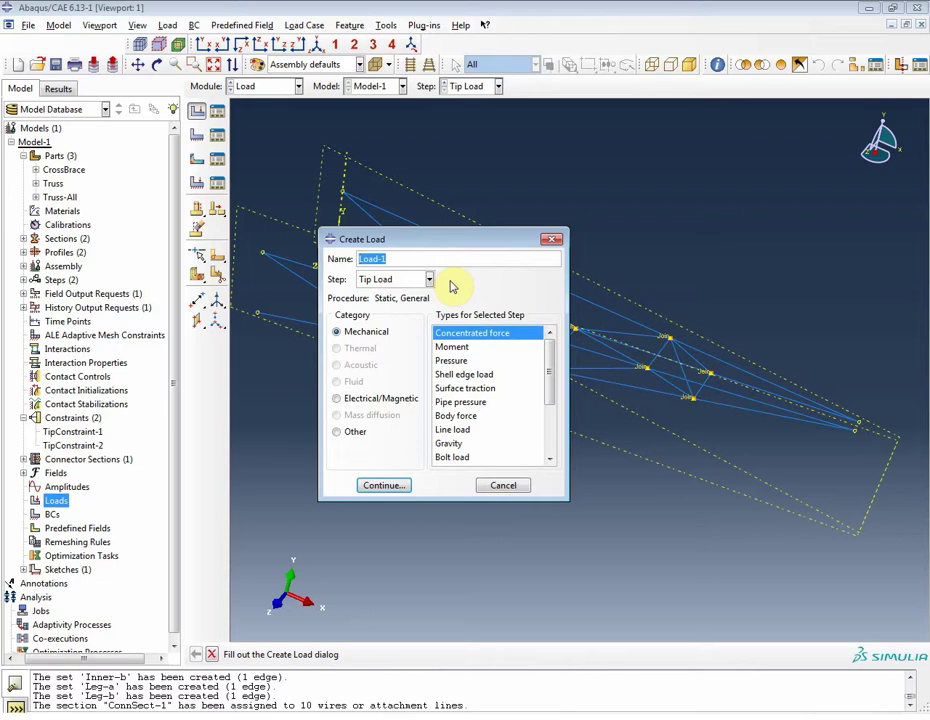
{"action": "type", "text": "Tip Loa"}
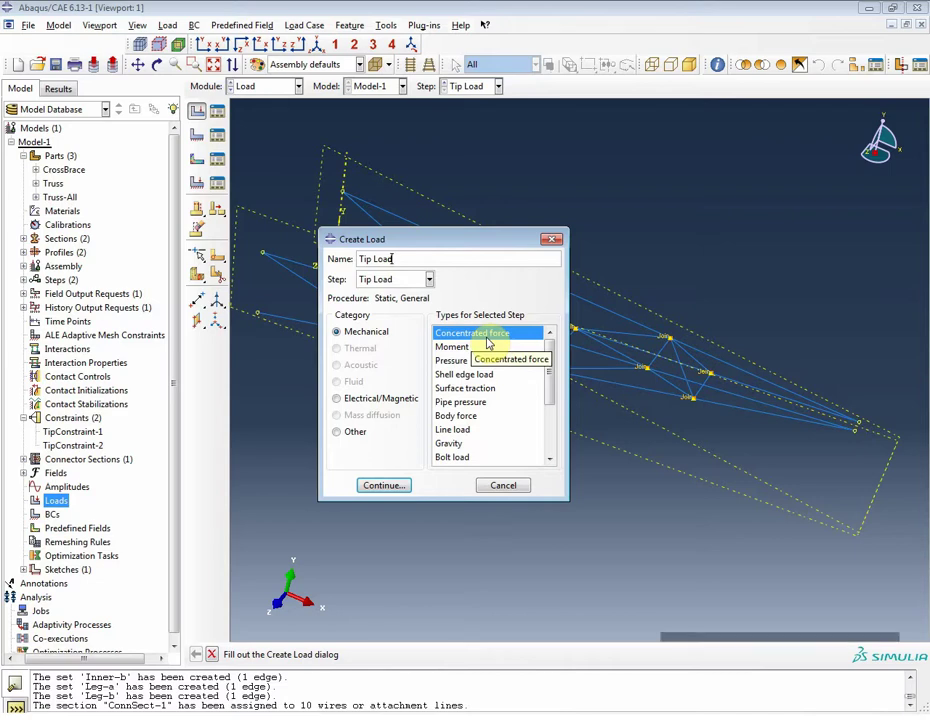
{"action": "left_click", "coordinate": [396, 486]}
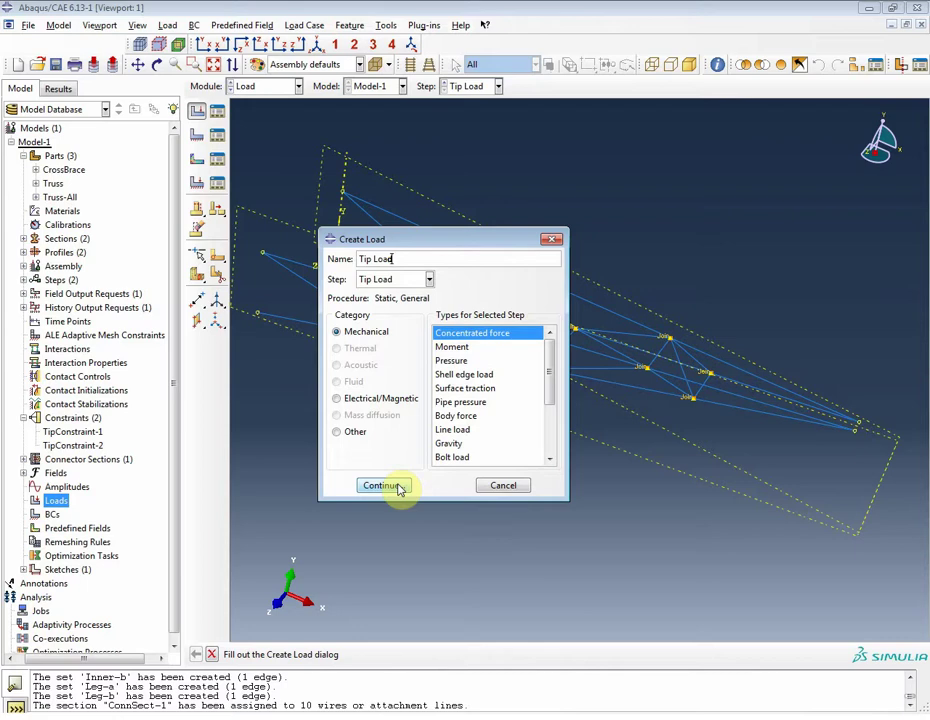
{"action": "left_click", "coordinate": [396, 486]}
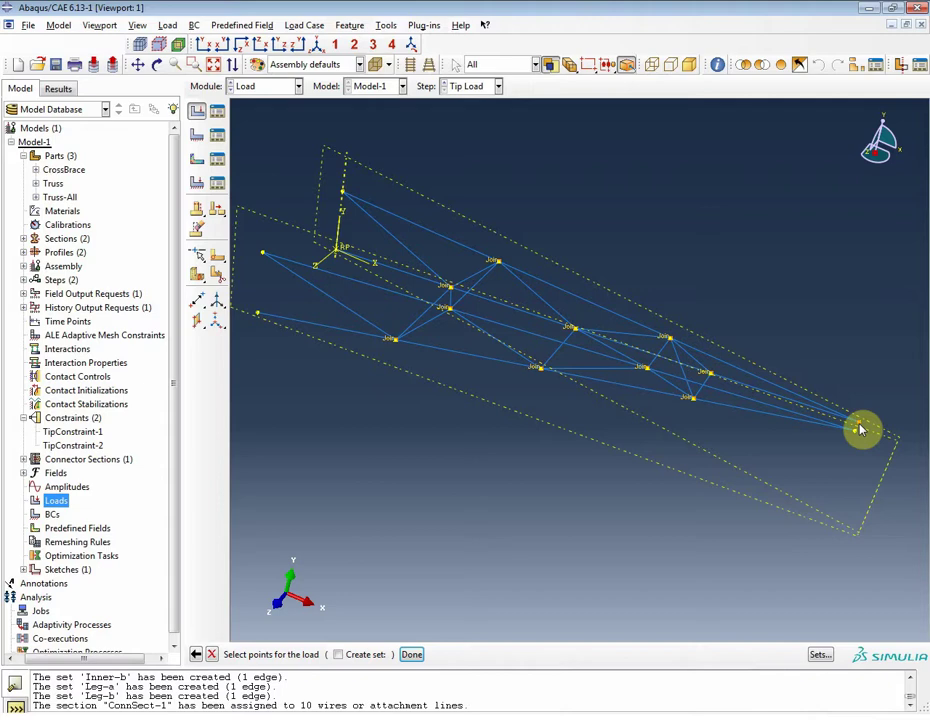
Apply the concentrated force to the set Tip-b with CF2 set to -10000, and accept the load.
{"action": "left_click", "coordinate": [820, 654]}
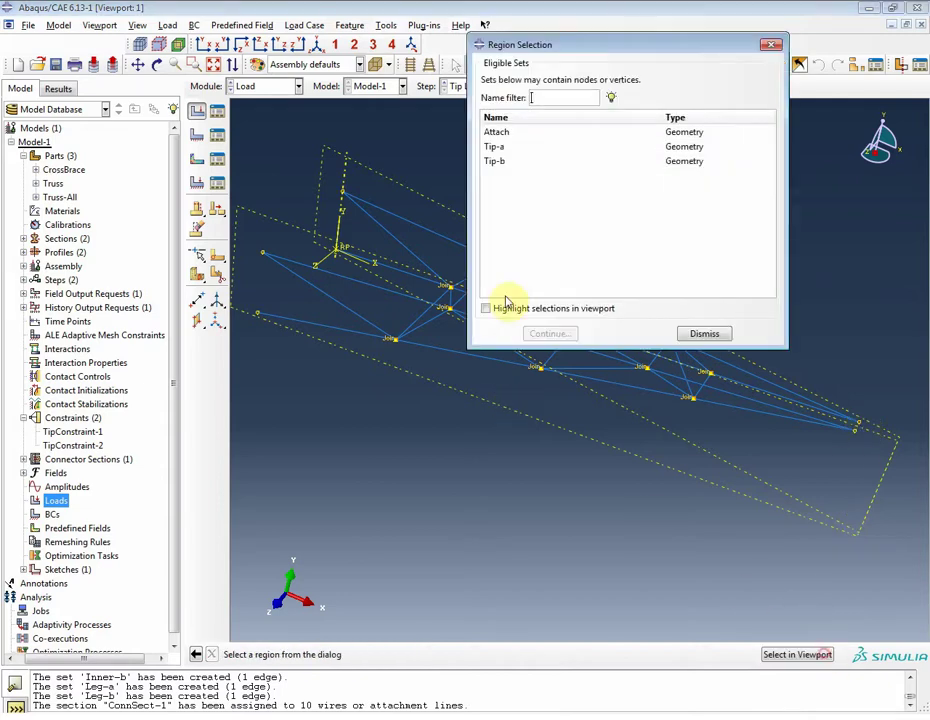
{"action": "left_click", "coordinate": [505, 162]}
{"action": "left_click", "coordinate": [565, 335]}
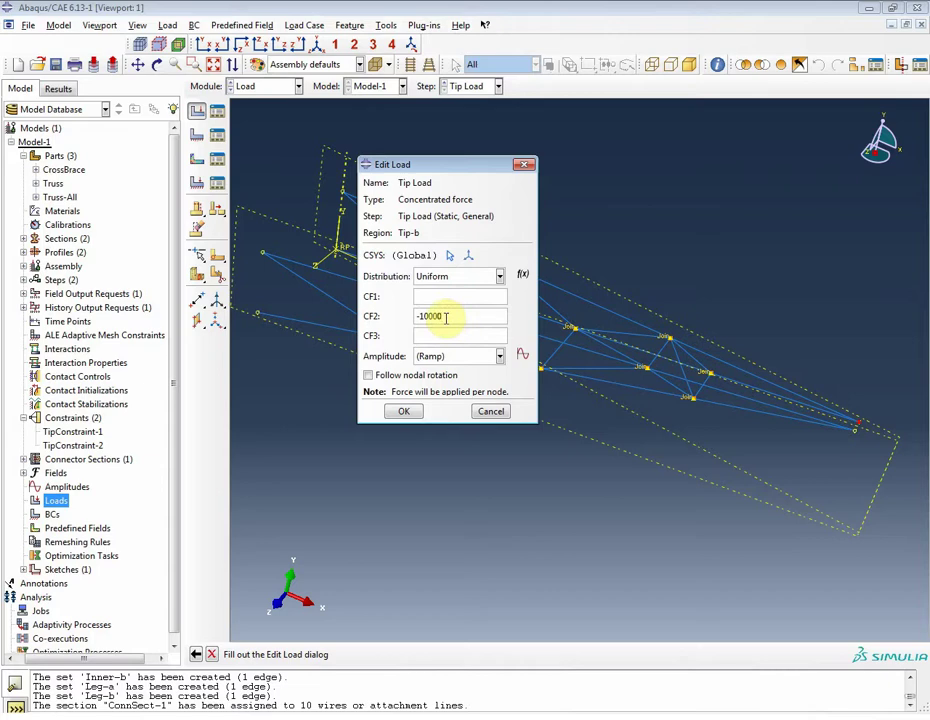
{"action": "left_click", "coordinate": [401, 412]}
Start a Symmetry/Antisymmetry/Encastre boundary condition named Fixed ends in the Tip Load step.
{"action": "double_click", "coordinate": [52, 514]}
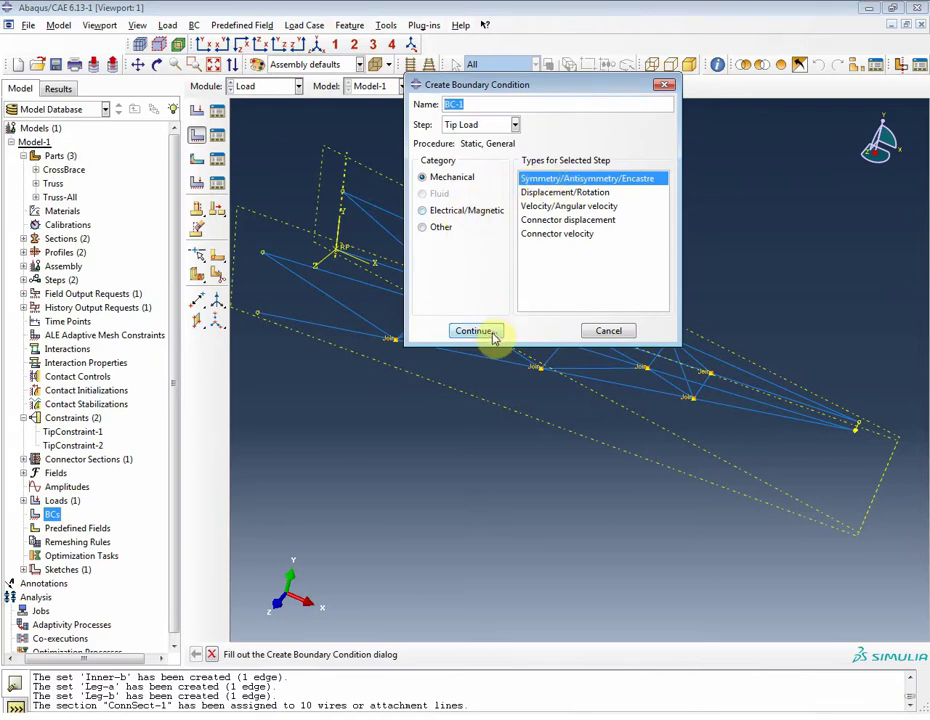
{"action": "type", "text": "F"}
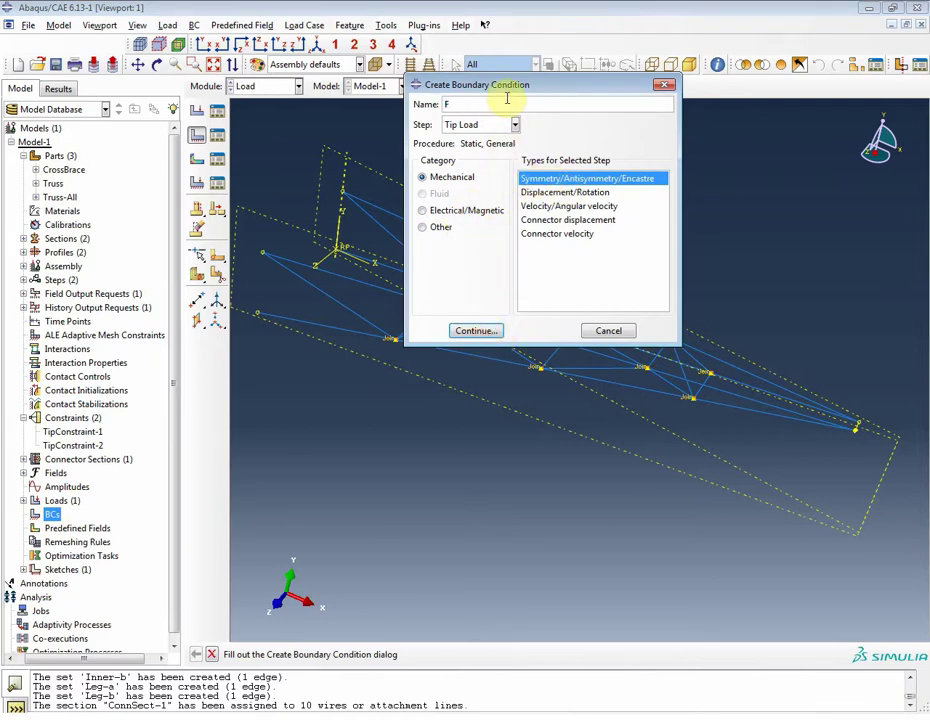
{"action": "type", "text": "ixed ends"}
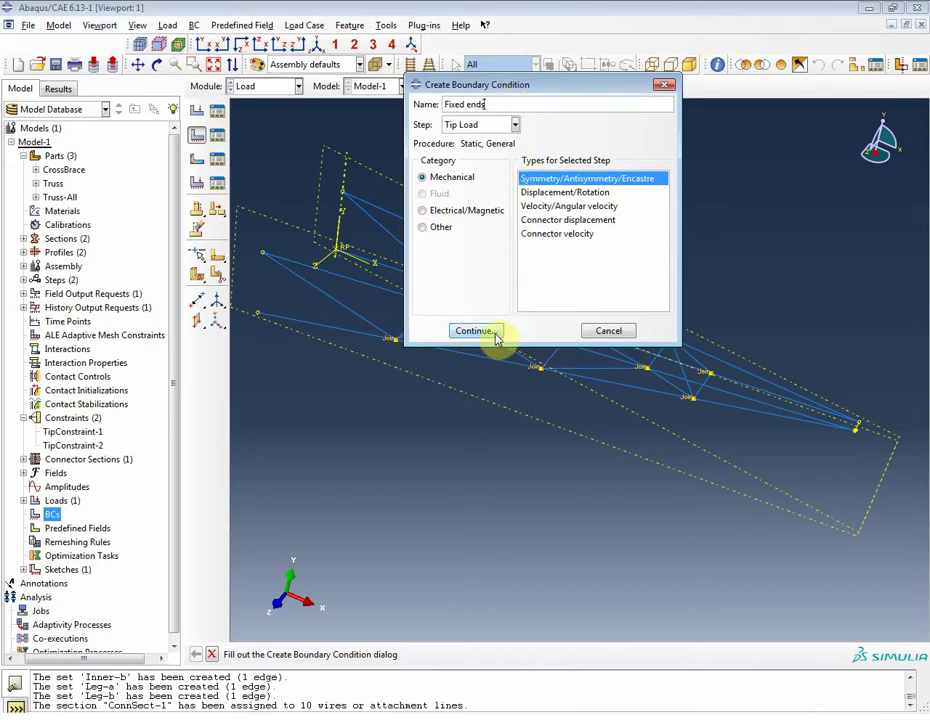
{"action": "left_click", "coordinate": [474, 331]}
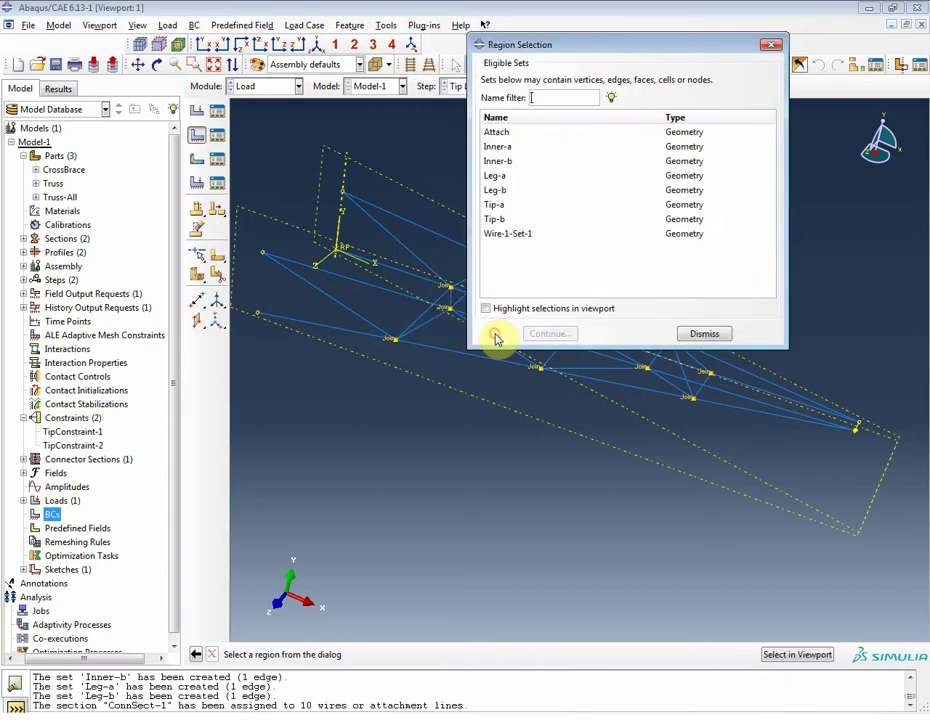
Assign the boundary condition to the set Attach with selections highlighted in the viewport, and make it ENCASTRE.
{"action": "left_click", "coordinate": [514, 135]}
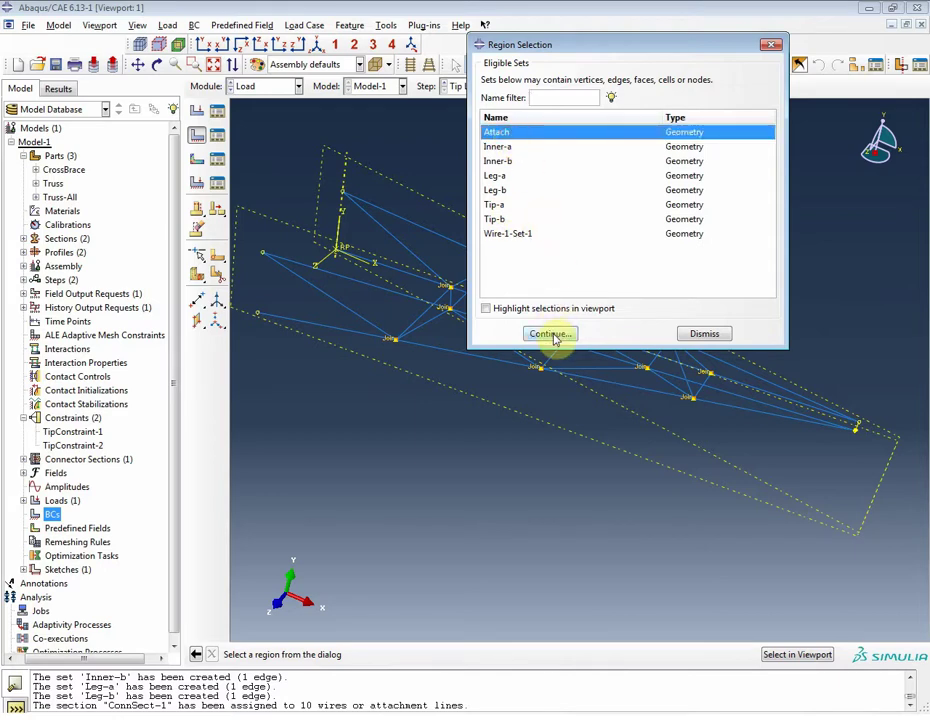
{"action": "left_click", "coordinate": [486, 309]}
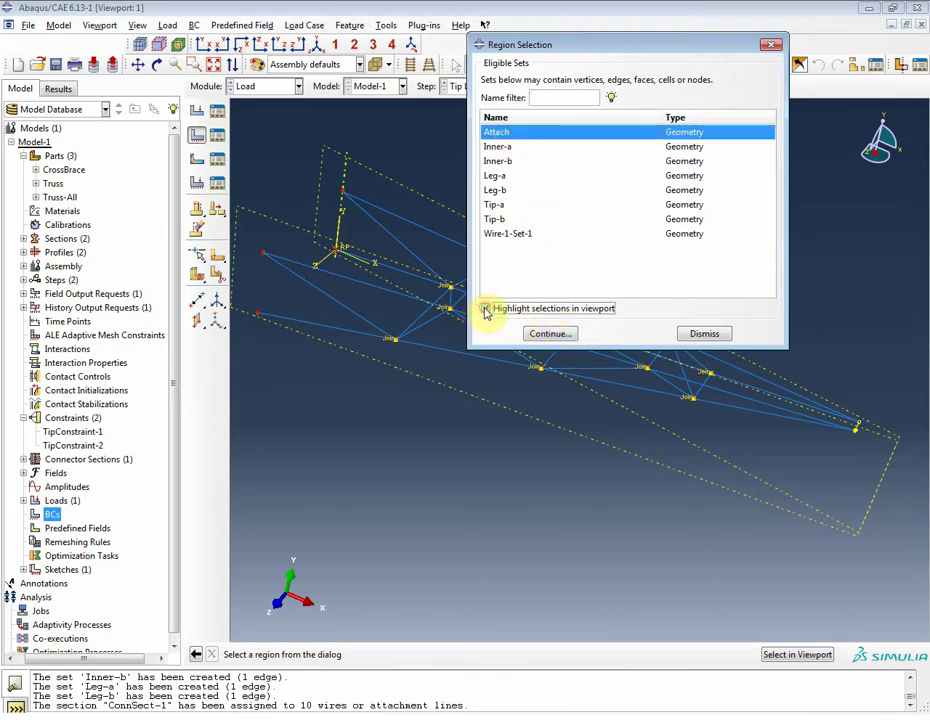
{"action": "left_click", "coordinate": [550, 334]}
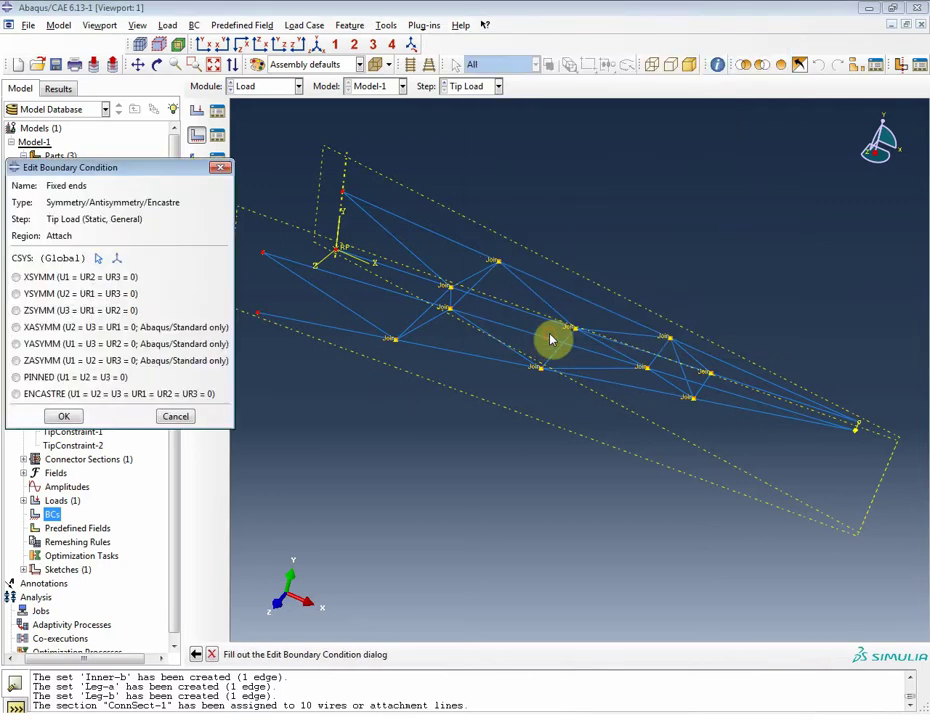
{"action": "left_click", "coordinate": [40, 393]}
{"action": "left_click", "coordinate": [63, 415]}
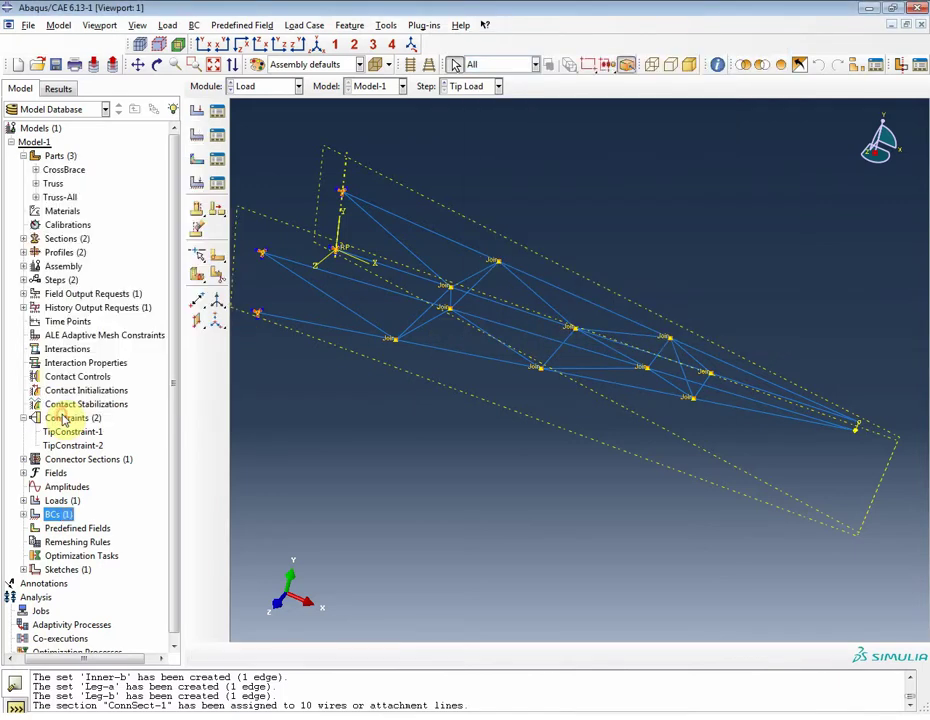
Open the mesh of the Truss part and seed the part with an approximate global size of 2.
{"action": "left_click_drag", "start_coordinate": [397, 283], "coordinate": [297, 199], "text": "ctrl+alt"}
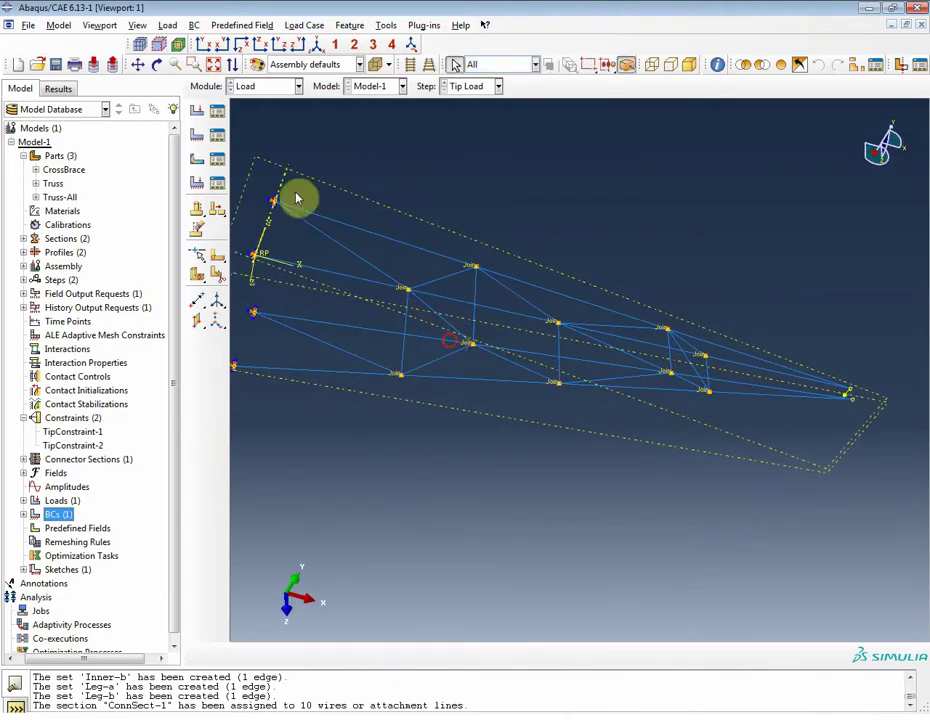
{"action": "left_click", "coordinate": [213, 64]}
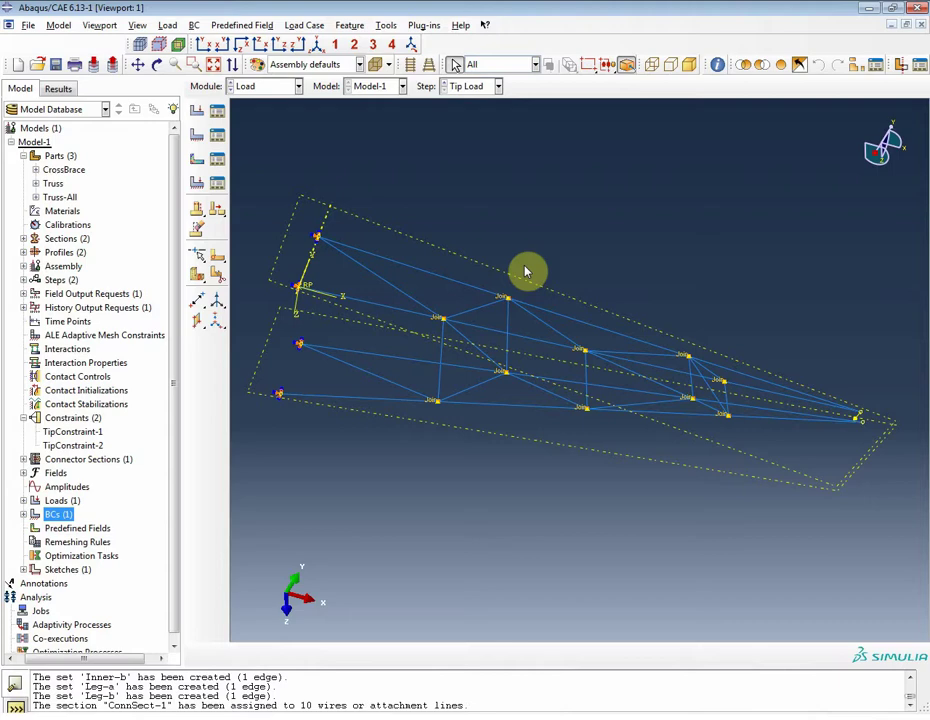
{"action": "left_click", "coordinate": [36, 184]}
{"action": "double_click", "coordinate": [92, 321]}
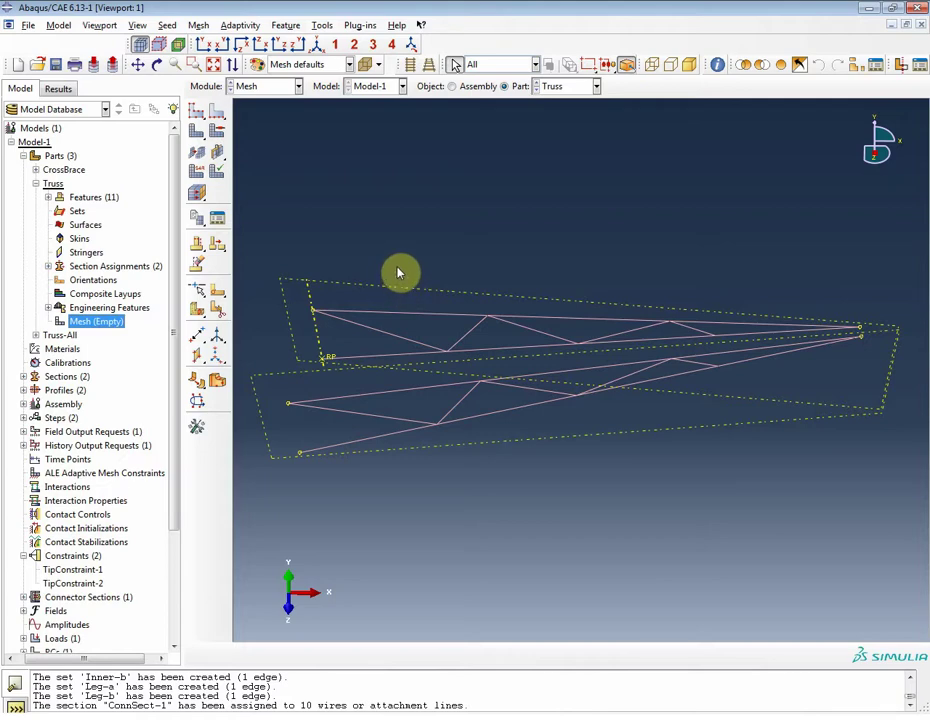
{"action": "left_click", "coordinate": [197, 111]}
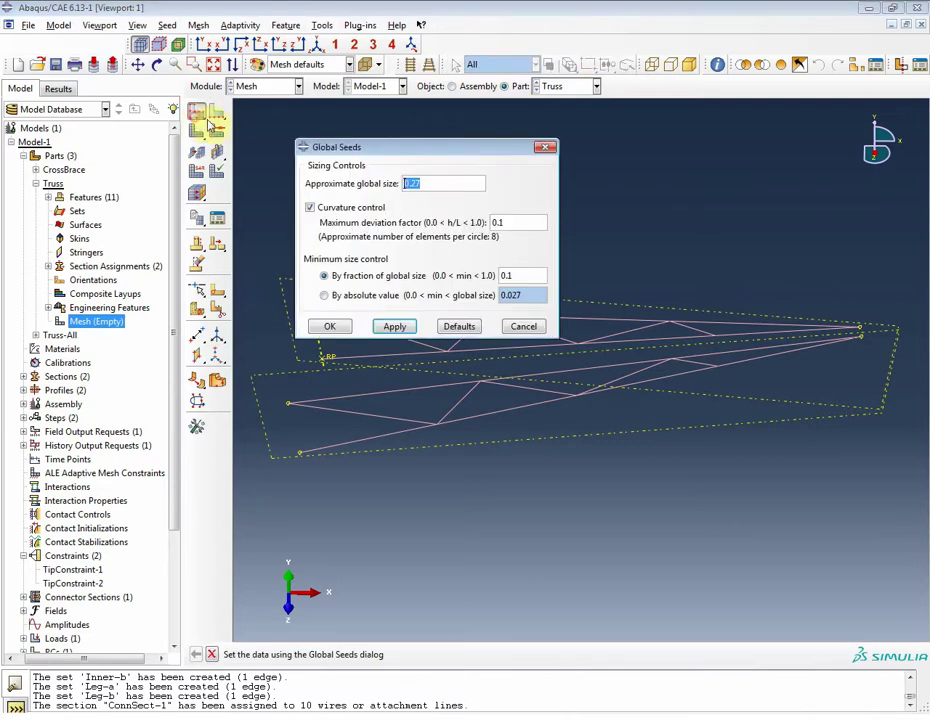
{"action": "type", "text": "2"}
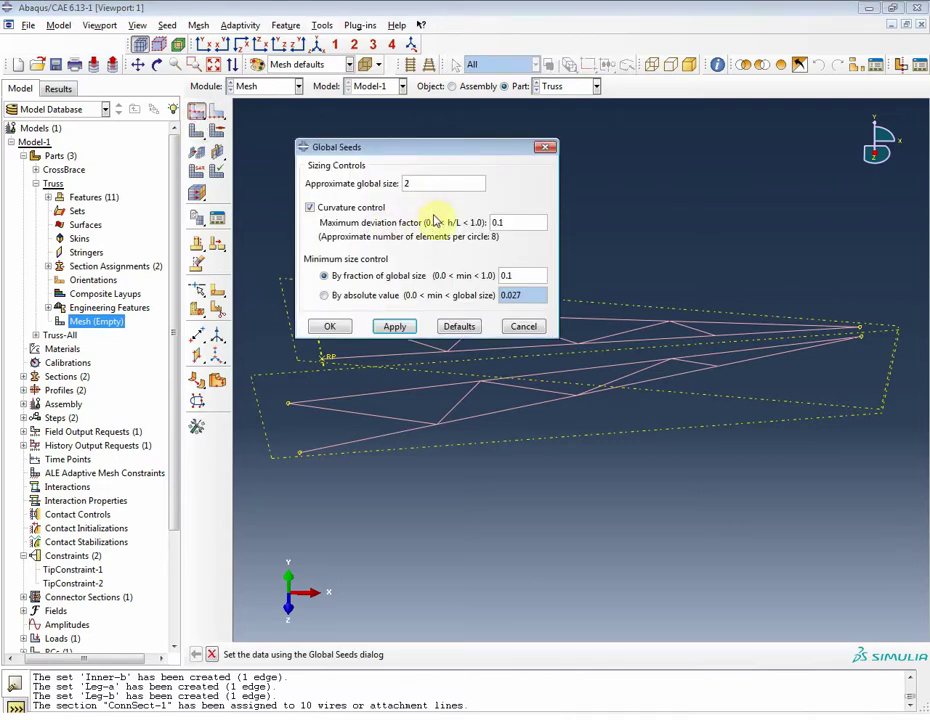
{"action": "left_click", "coordinate": [390, 328]}
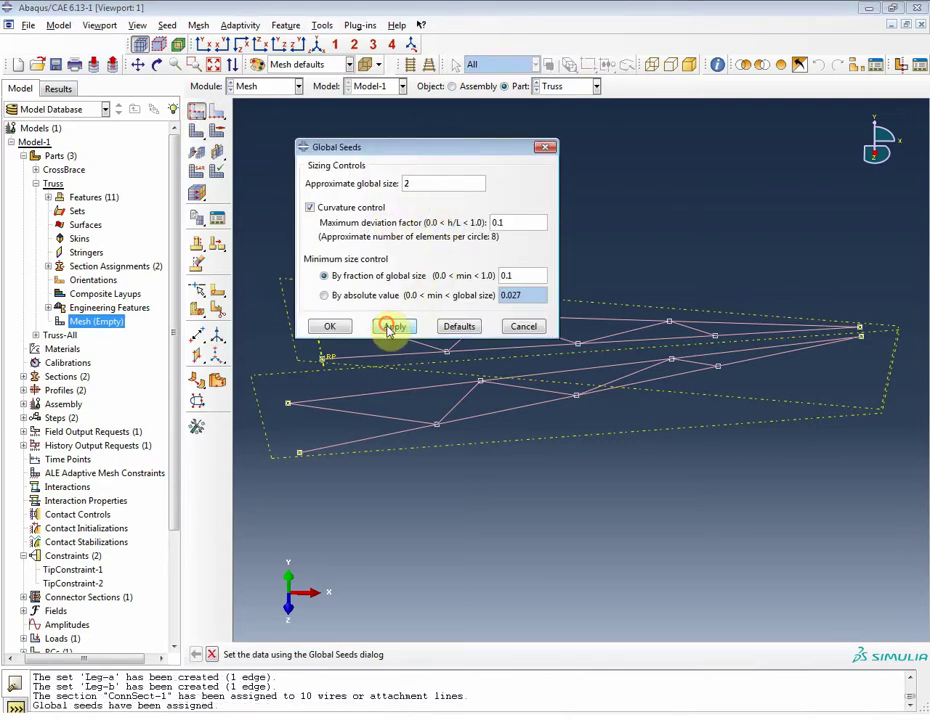
{"action": "left_click", "coordinate": [330, 326]}
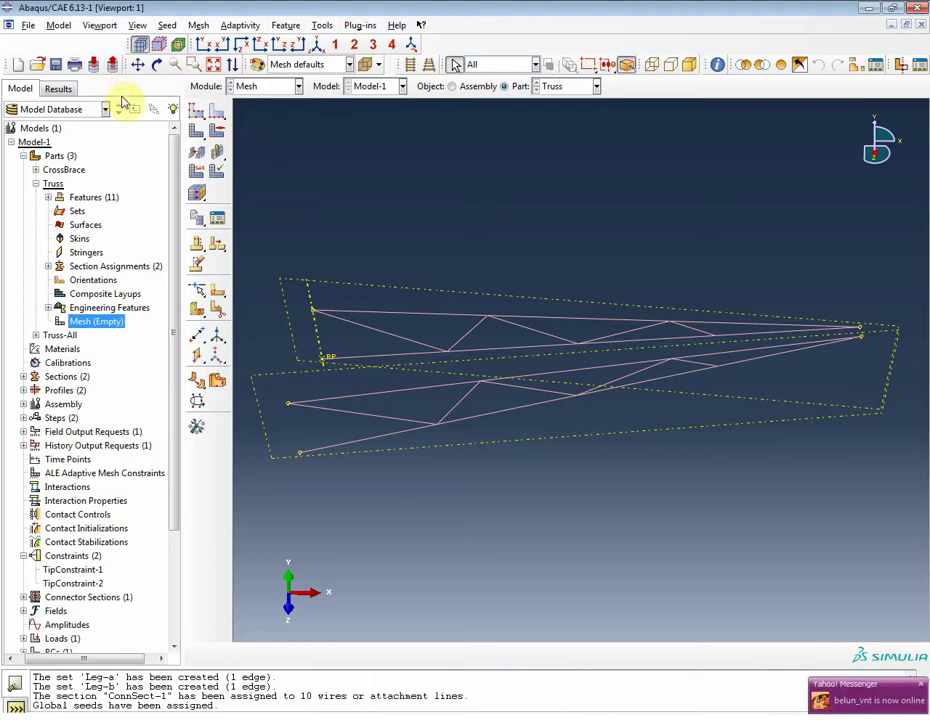
Switch to the CrossBrace part and seed it with an approximate global size of 2.
{"action": "left_click", "coordinate": [567, 88]}
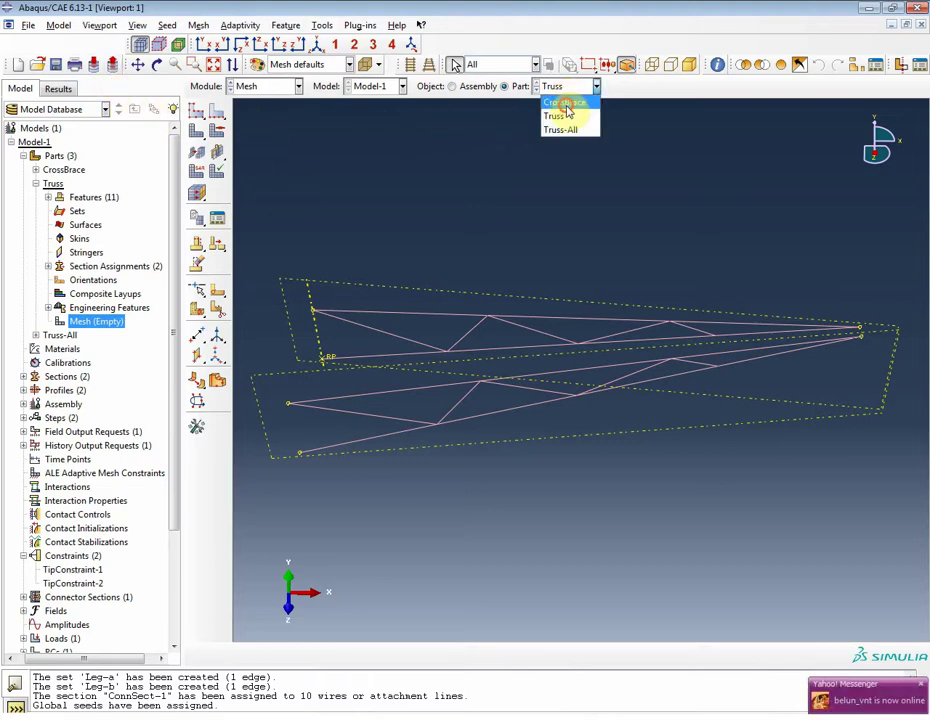
{"action": "left_click", "coordinate": [557, 100]}
{"action": "left_click", "coordinate": [197, 111]}
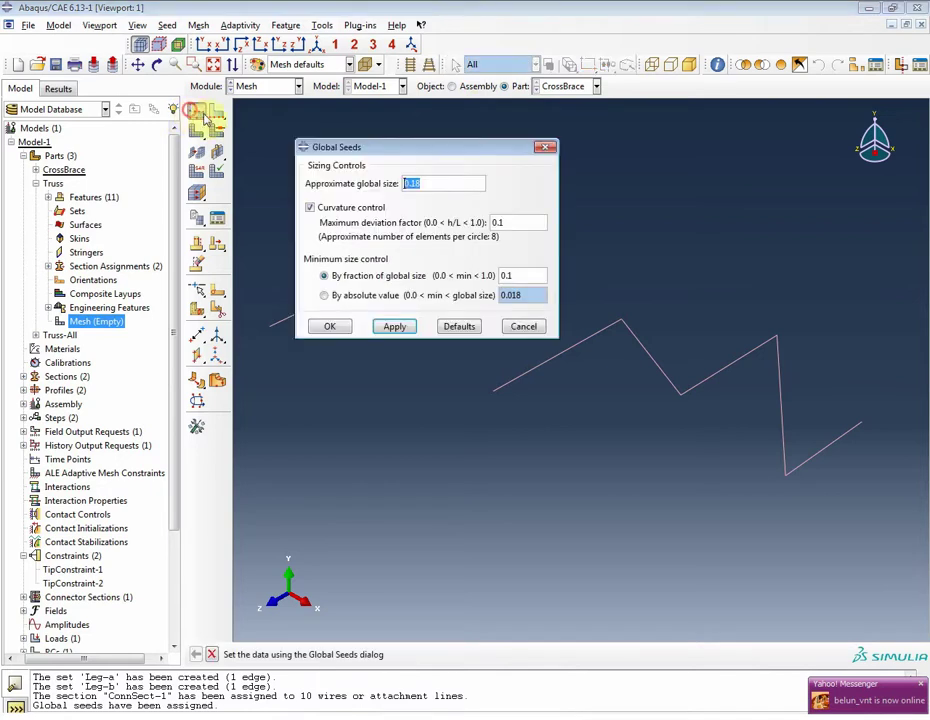
{"action": "type", "text": "2"}
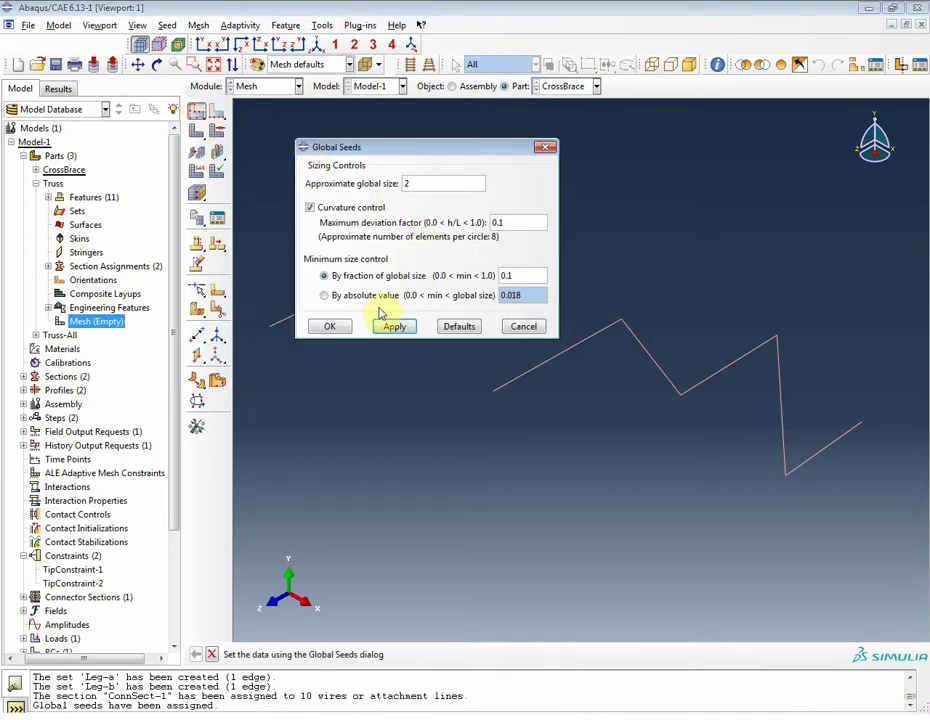
{"action": "left_click", "coordinate": [330, 326]}
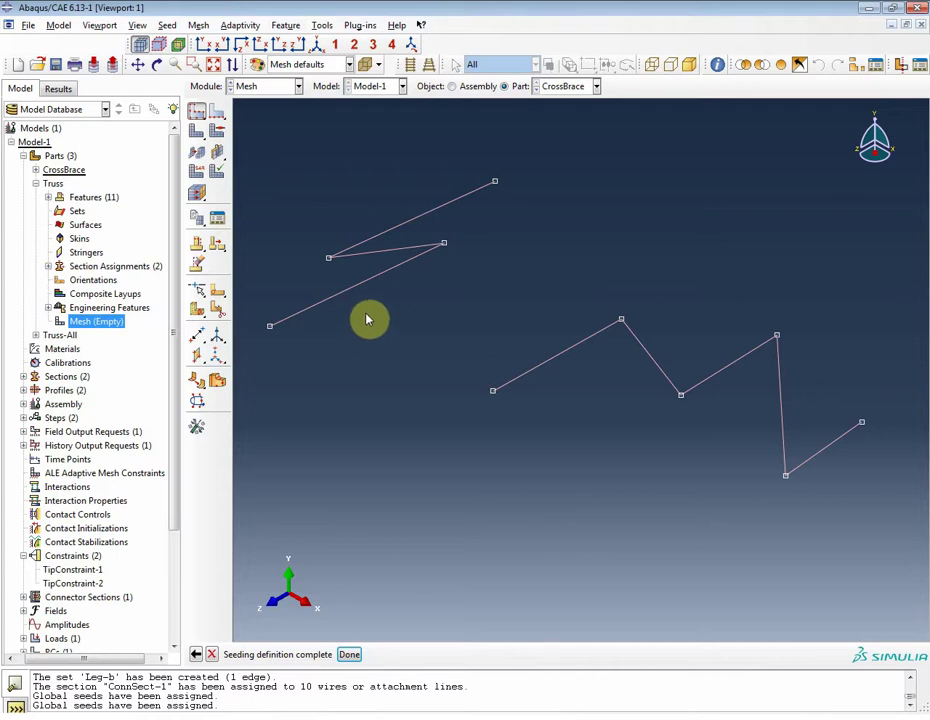
Assign the standard linear beam element type with cubic formulation (B33) to all wires of the CrossBrace part.
{"action": "left_click", "coordinate": [452, 87]}
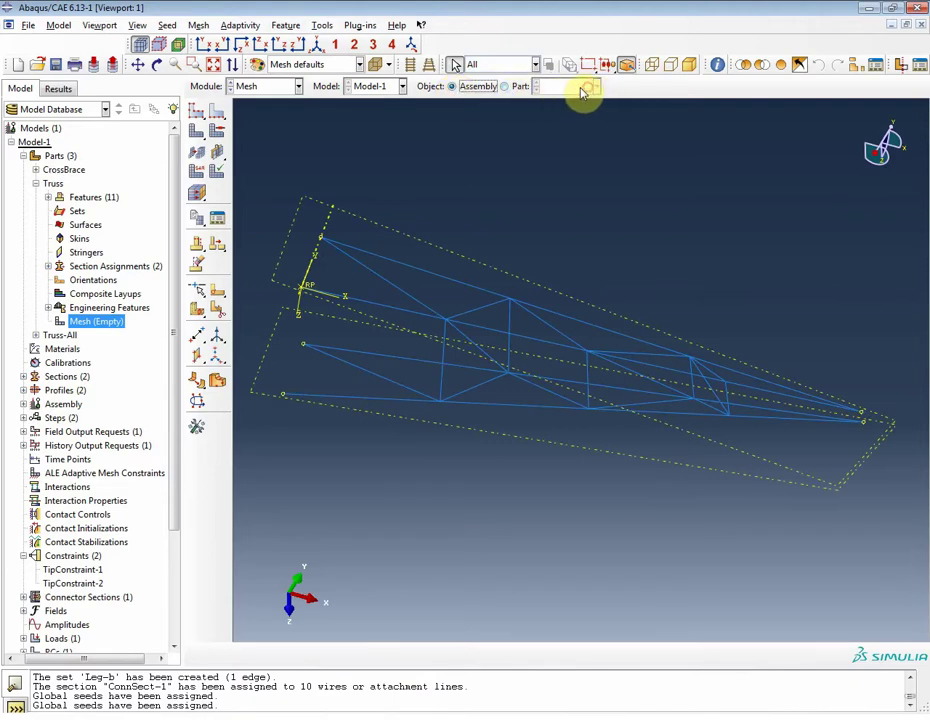
{"action": "left_click", "coordinate": [505, 87]}
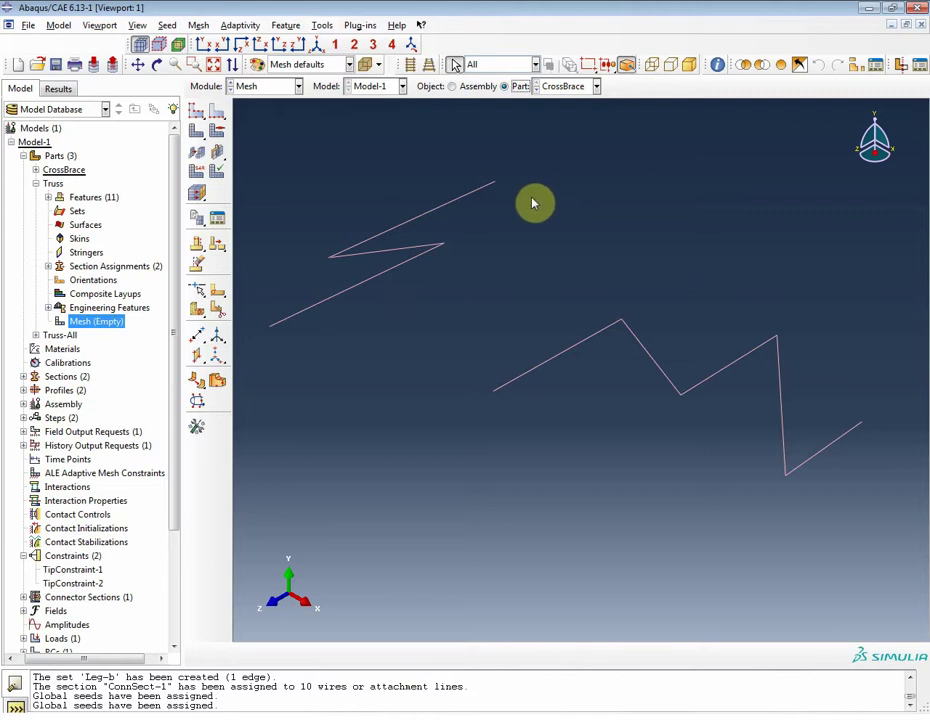
{"action": "left_click", "coordinate": [196, 172]}
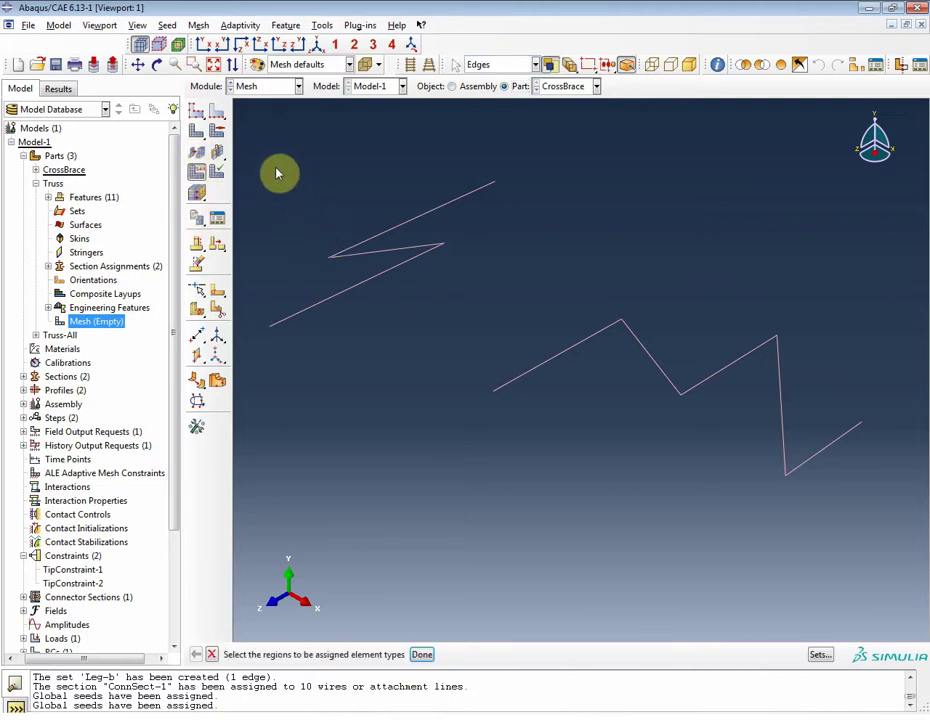
{"action": "left_click_drag", "start_coordinate": [276, 168], "coordinate": [880, 514]}
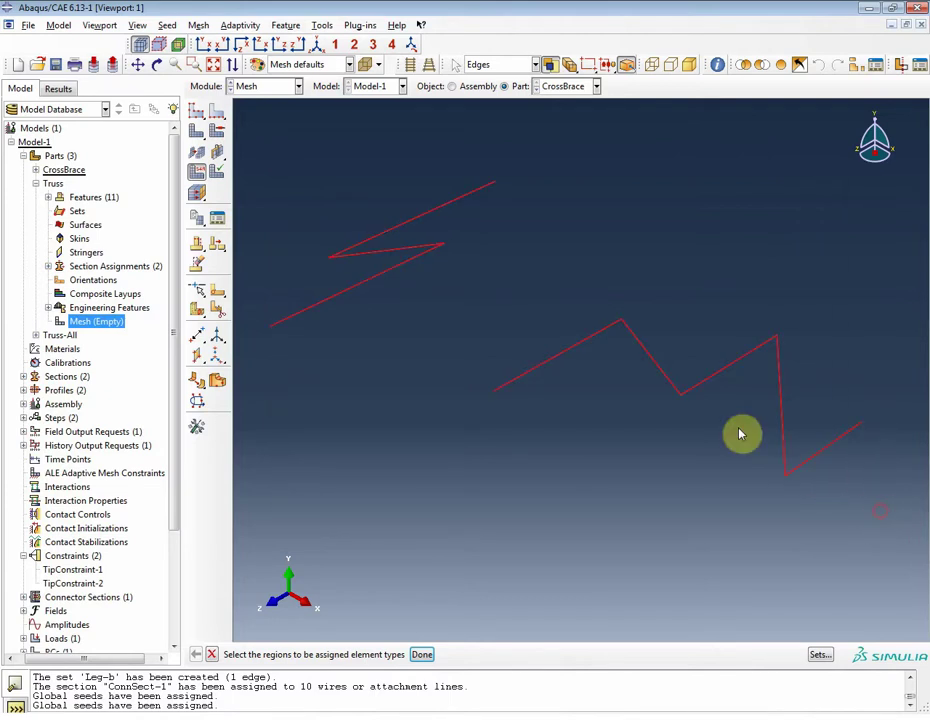
{"action": "middle_click", "coordinate": [490, 321]}
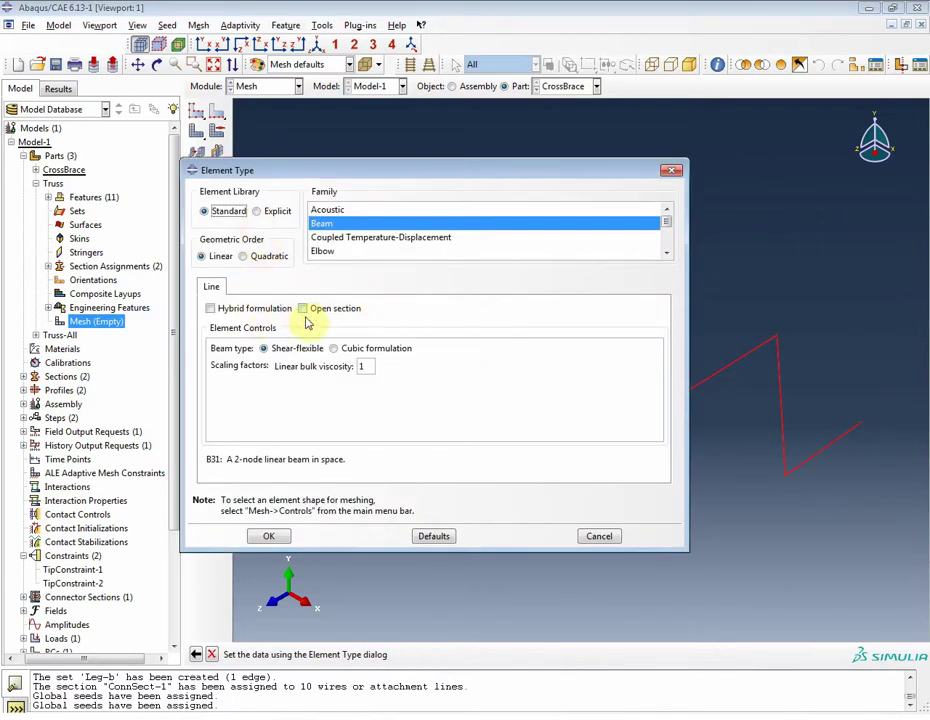
{"action": "left_click", "coordinate": [335, 349]}
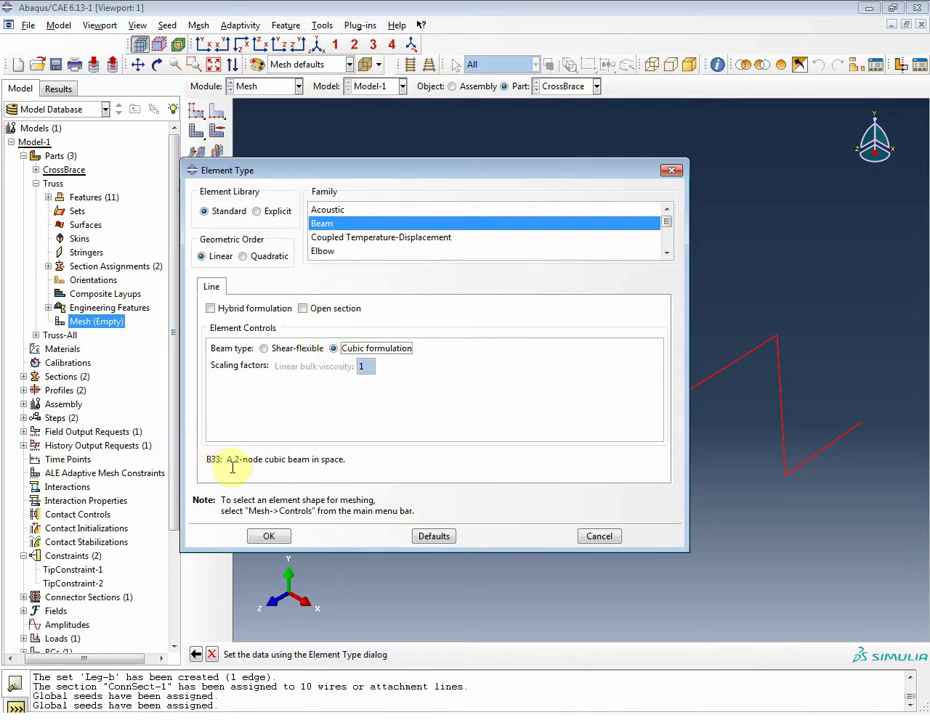
{"action": "left_click", "coordinate": [267, 538]}
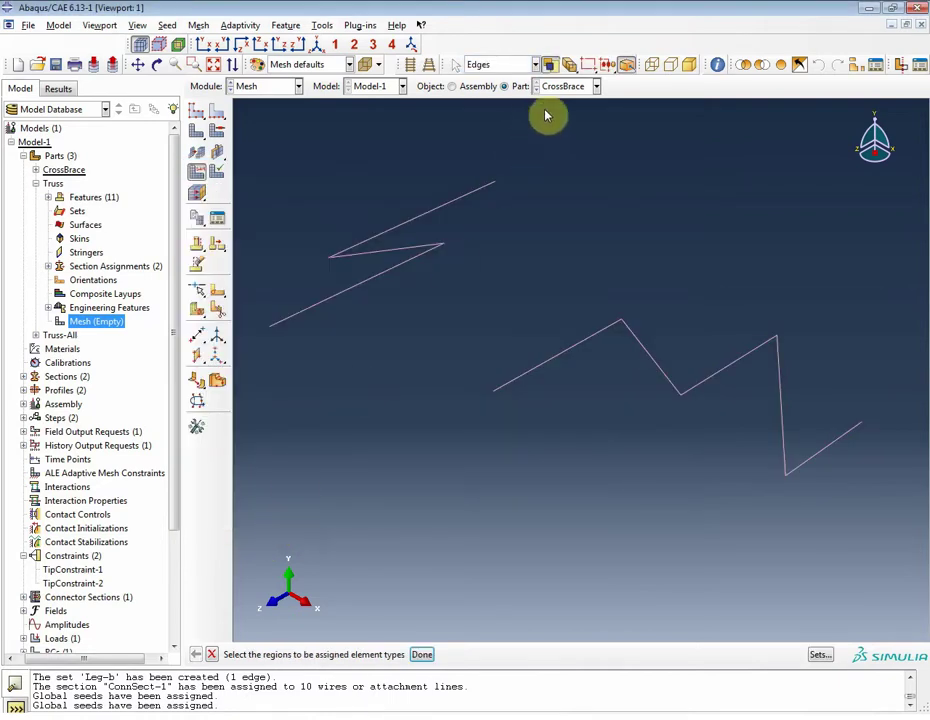
Switch to the Truss part and assign the beam element type with cubic formulation to all of its wires.
{"action": "left_click", "coordinate": [562, 87]}
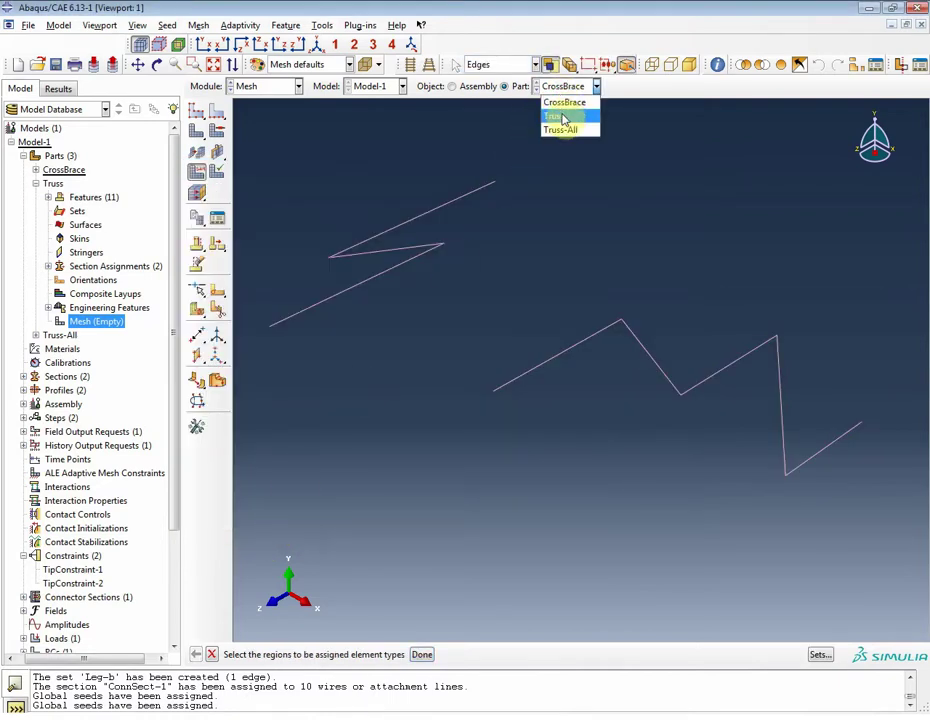
{"action": "left_click", "coordinate": [561, 118]}
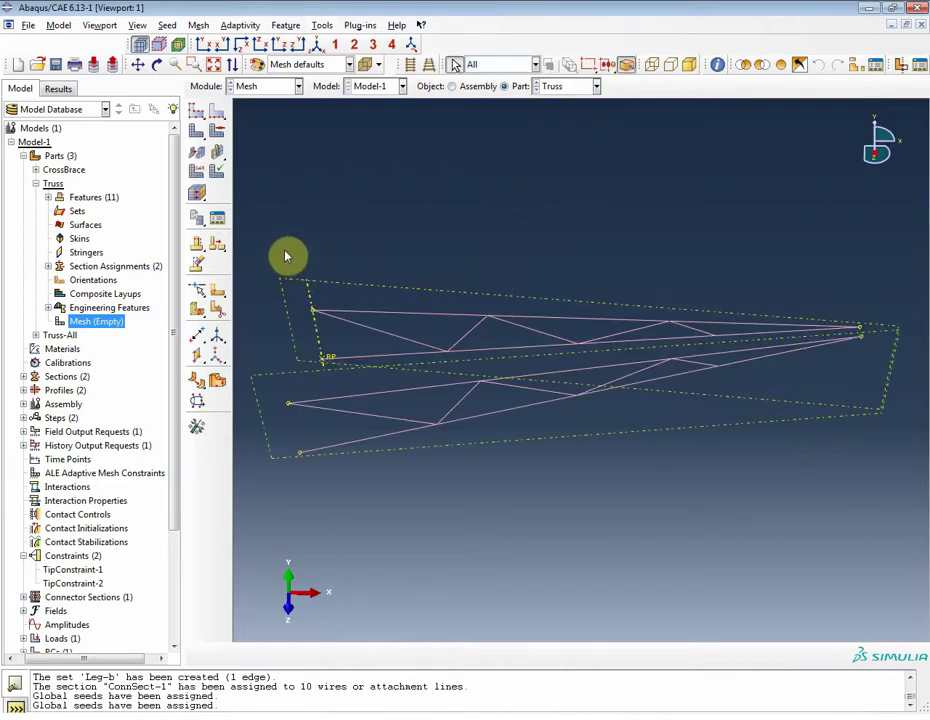
{"action": "left_click_drag", "start_coordinate": [271, 241], "coordinate": [878, 479]}
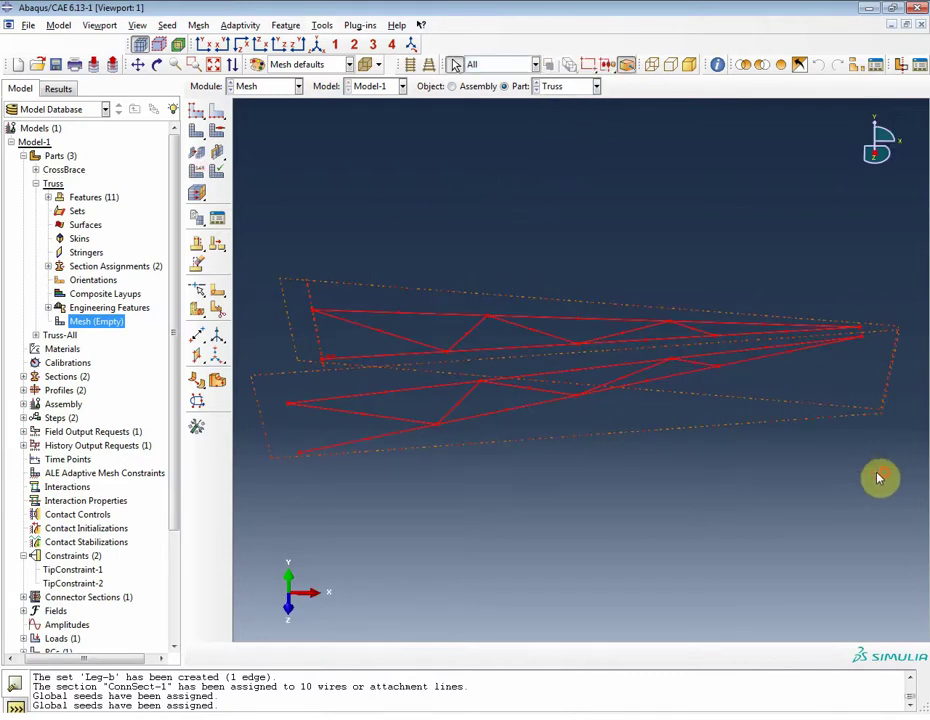
{"action": "left_click", "coordinate": [480, 474]}
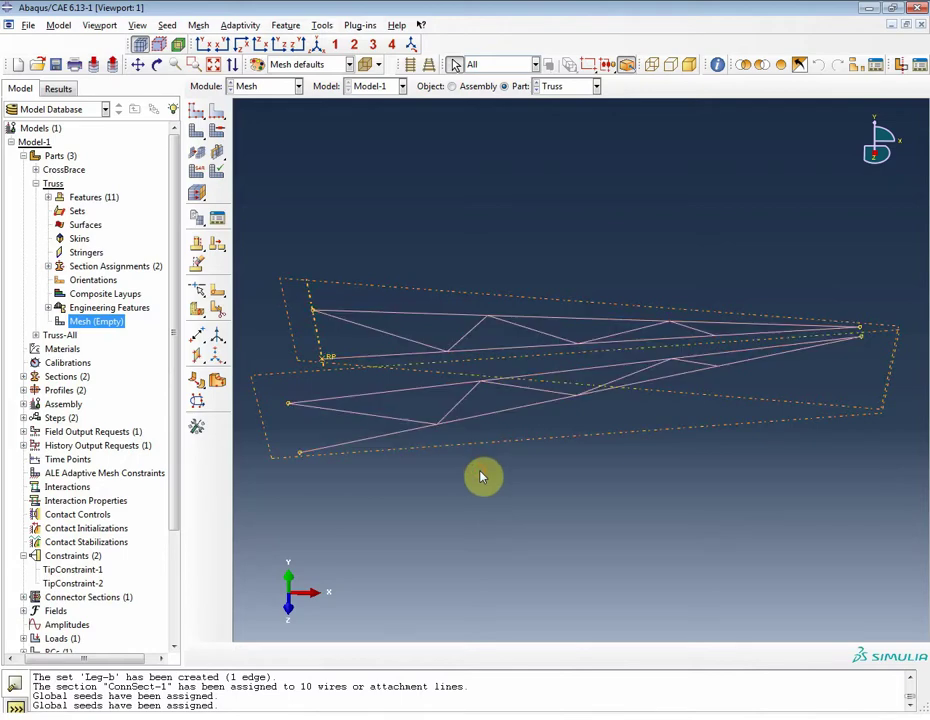
{"action": "left_click", "coordinate": [196, 172]}
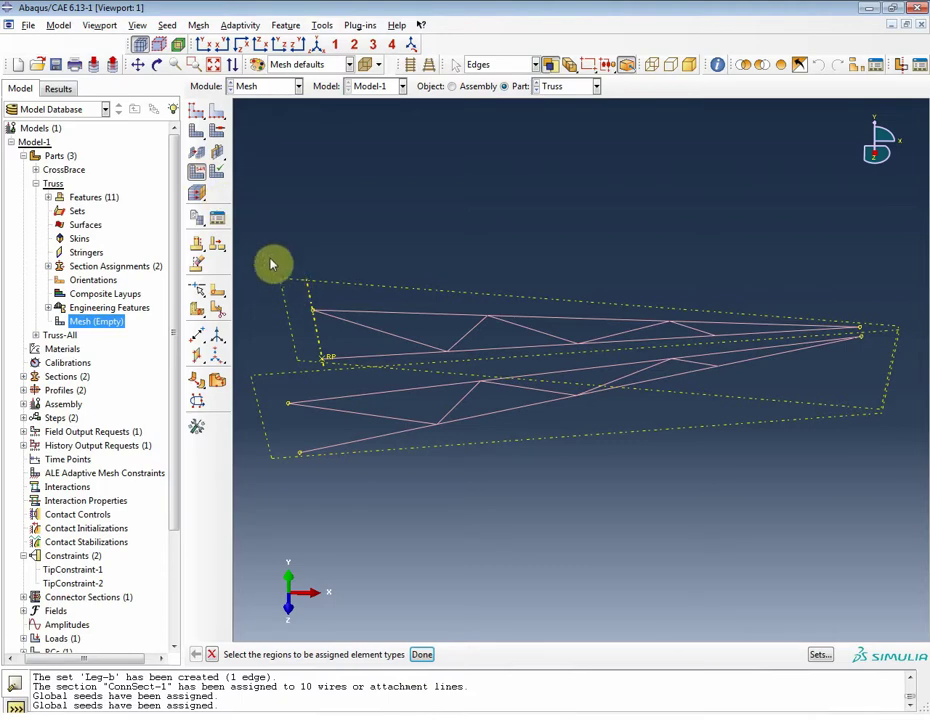
{"action": "left_click_drag", "start_coordinate": [266, 237], "coordinate": [881, 508]}
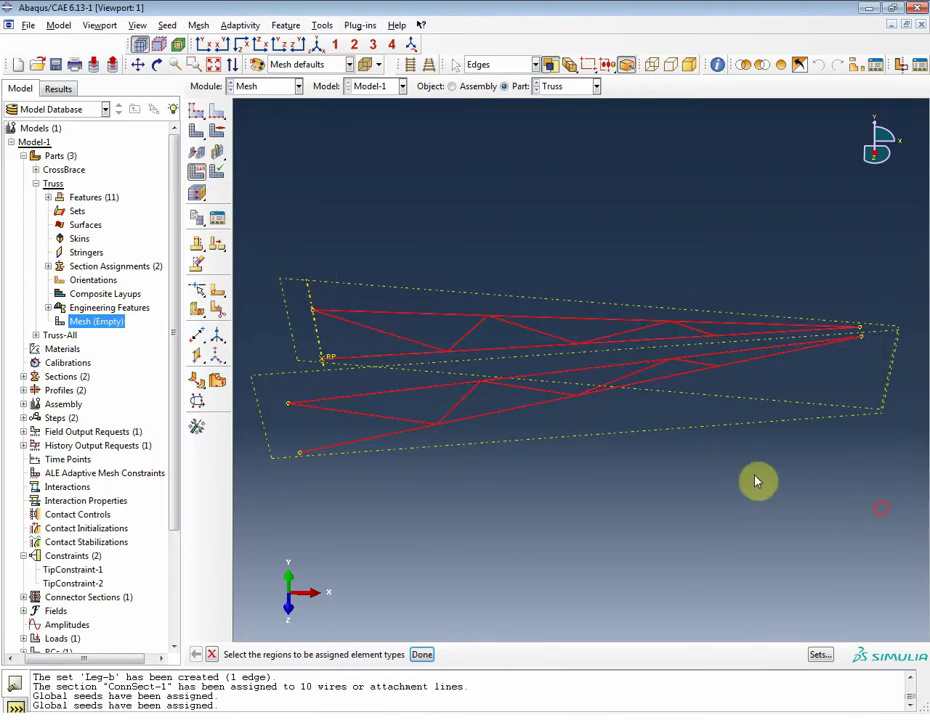
{"action": "middle_click", "coordinate": [612, 483]}
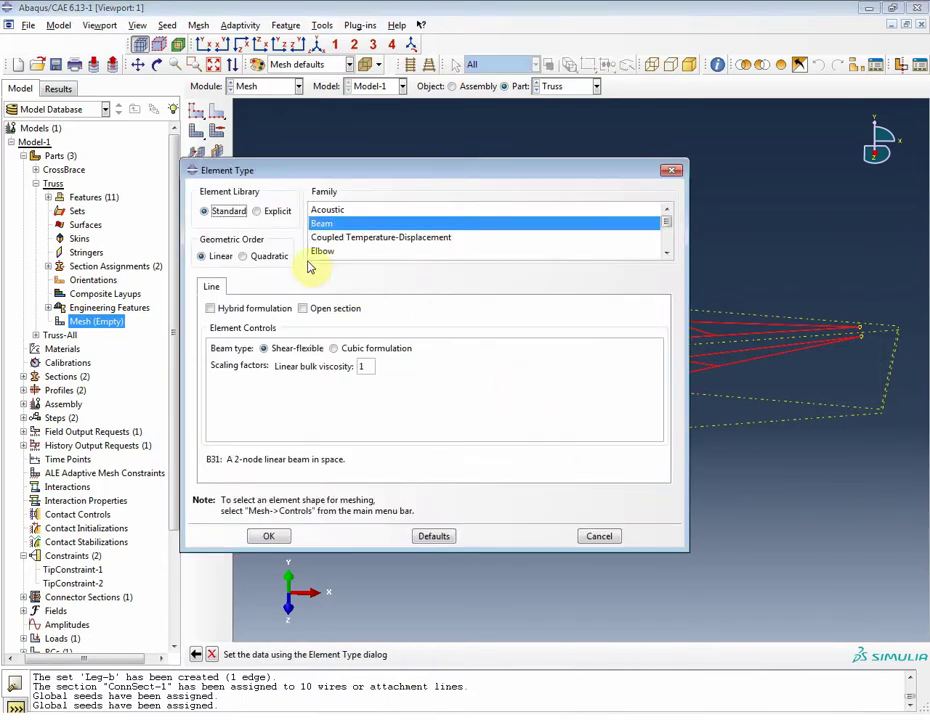
{"action": "left_click", "coordinate": [336, 348]}
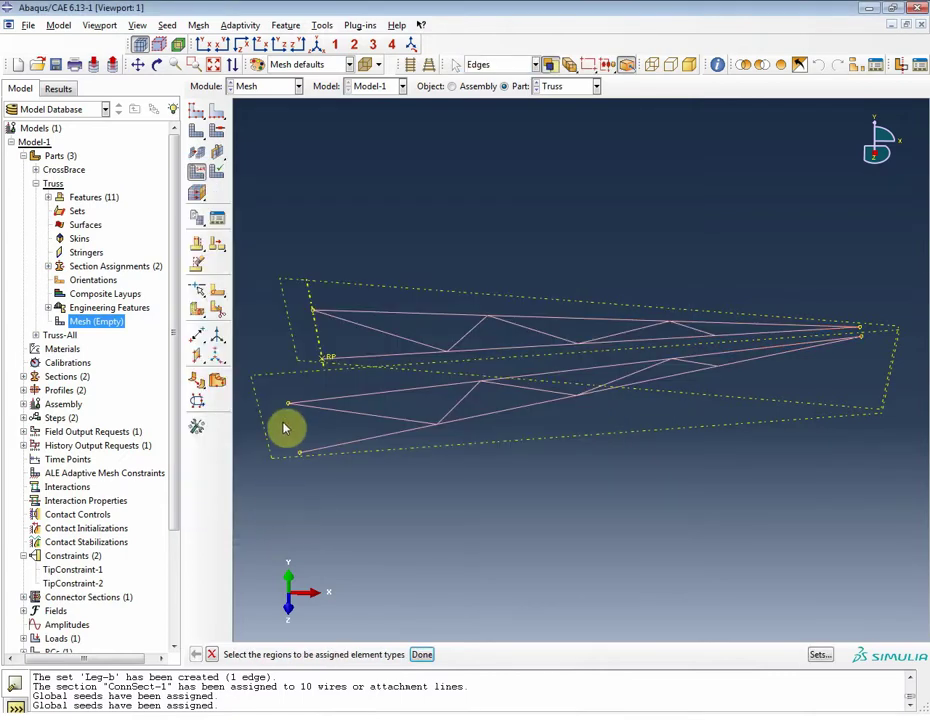
Generate the mesh on the Truss part and on the CrossBrace part.
{"action": "left_click", "coordinate": [191, 137]}
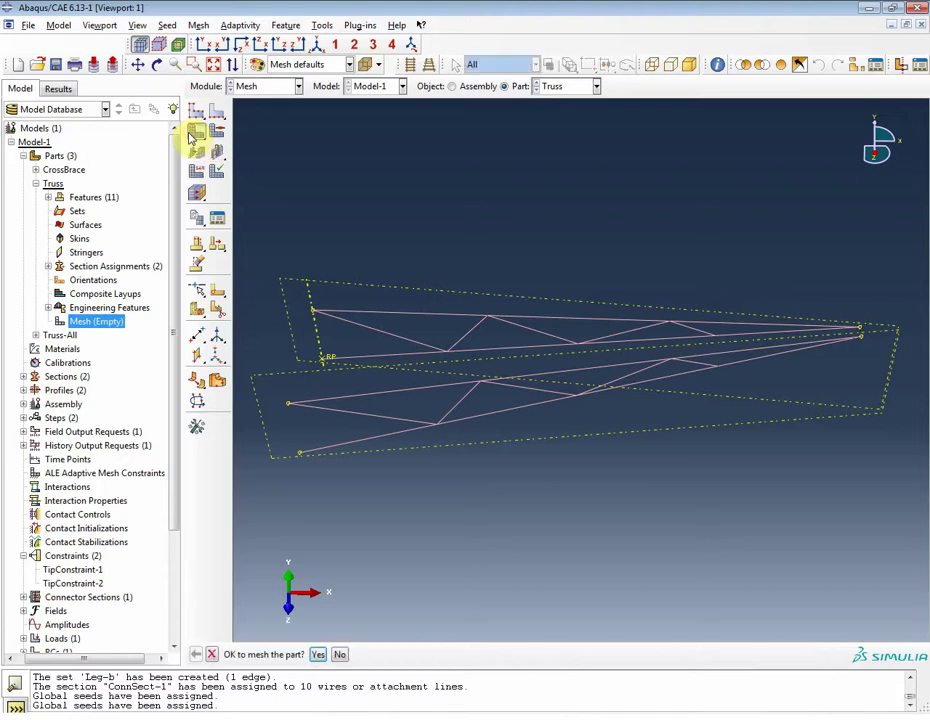
{"action": "left_click", "coordinate": [318, 654]}
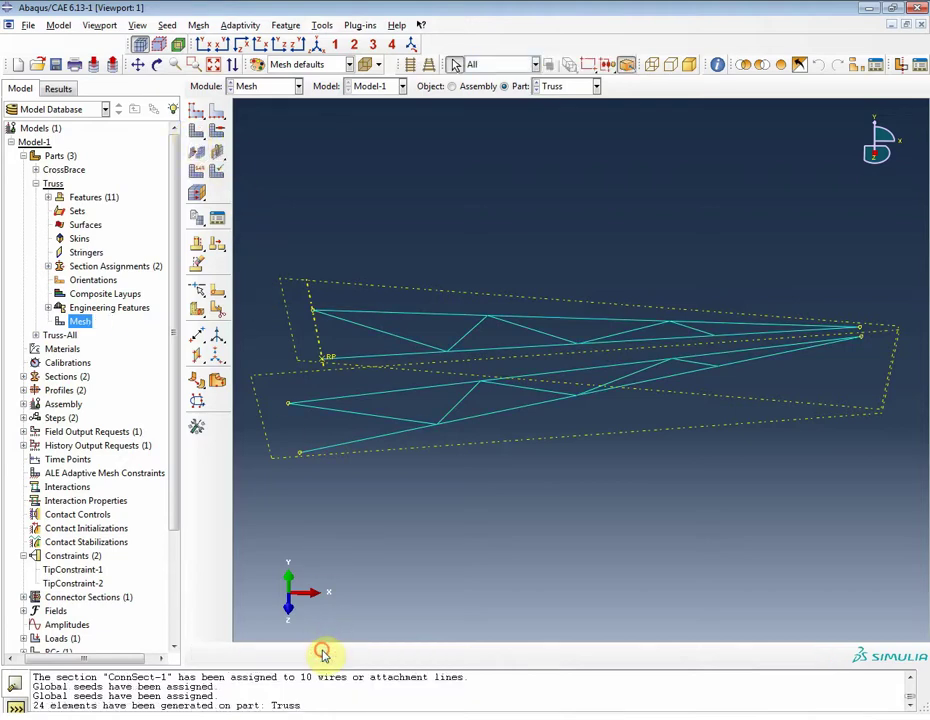
{"action": "left_click", "coordinate": [566, 86]}
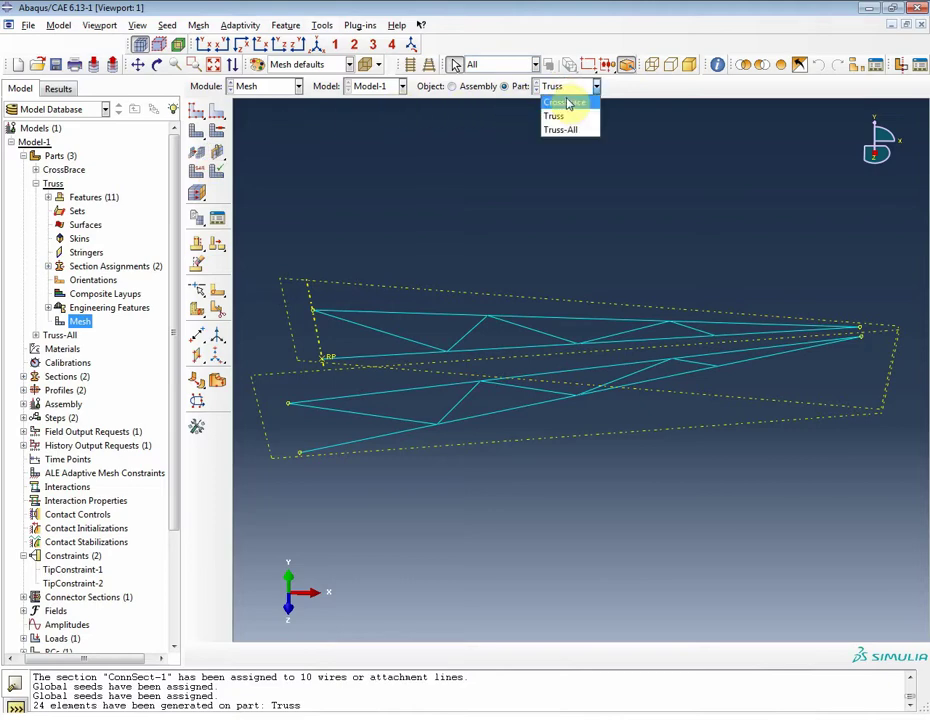
{"action": "left_click", "coordinate": [566, 99]}
{"action": "left_click", "coordinate": [197, 134]}
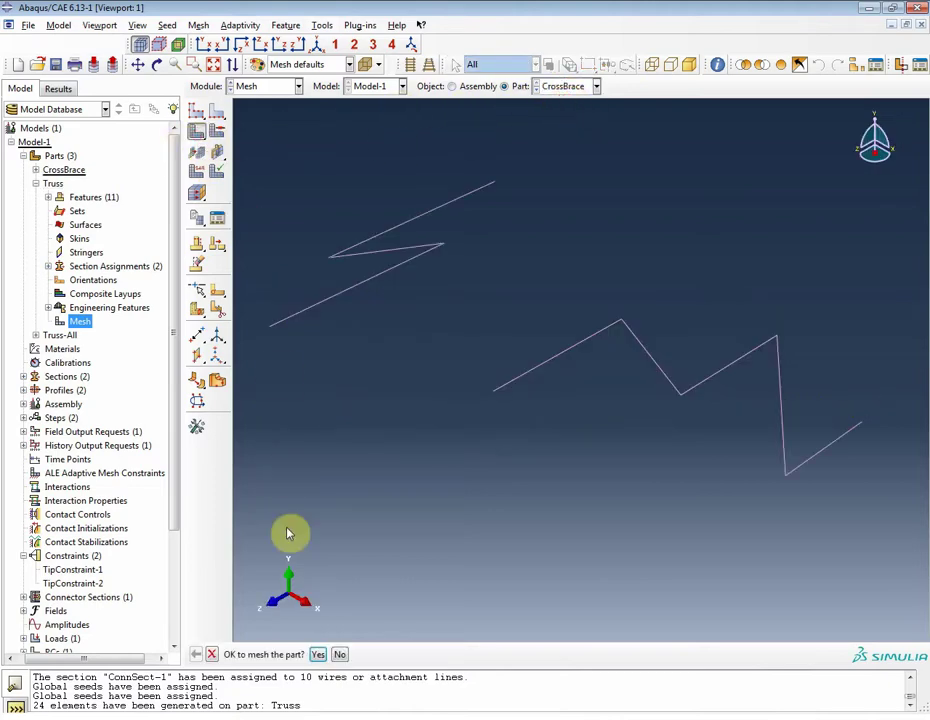
{"action": "left_click", "coordinate": [318, 654]}
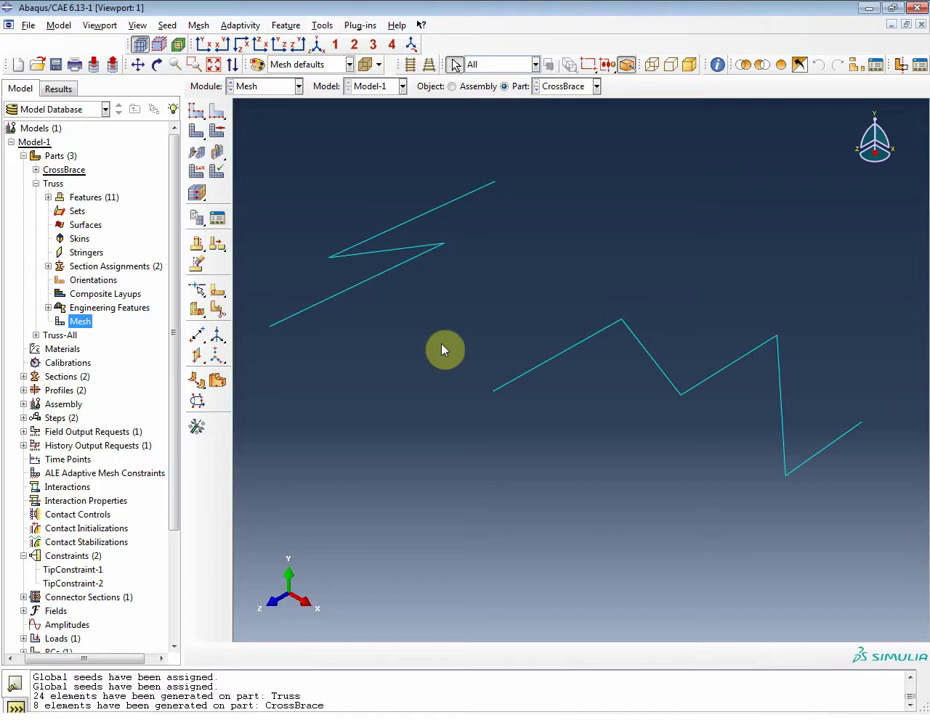
Open the keywords of Model-1 for editing and select the TipConstraint-2 equation block just before *End Assembly.
{"action": "left_click", "coordinate": [34, 142]}
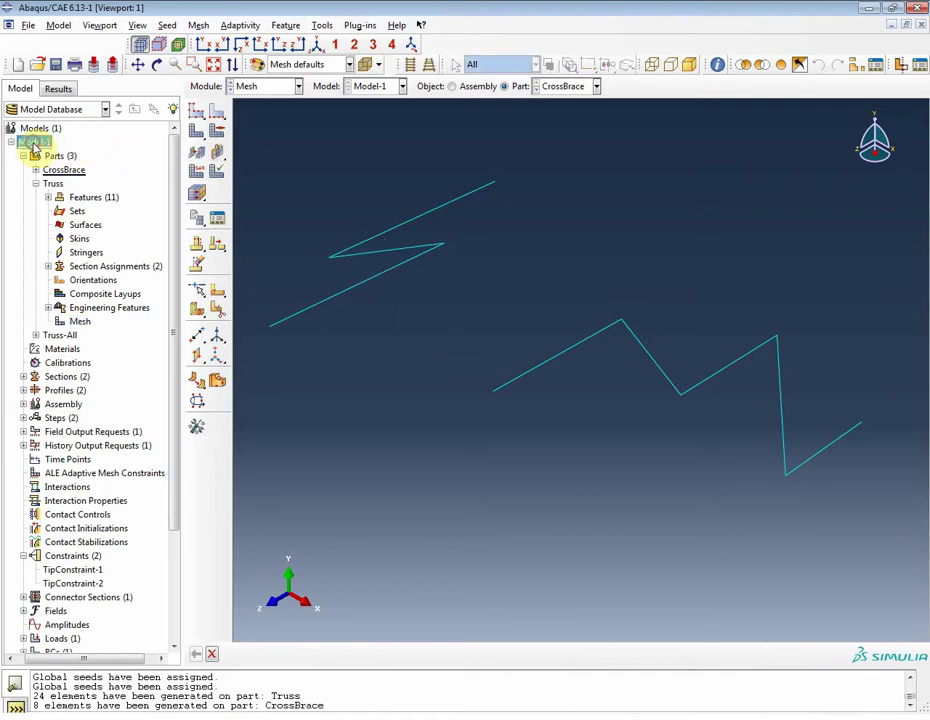
{"action": "right_click", "coordinate": [34, 142]}
{"action": "left_click", "coordinate": [82, 195]}
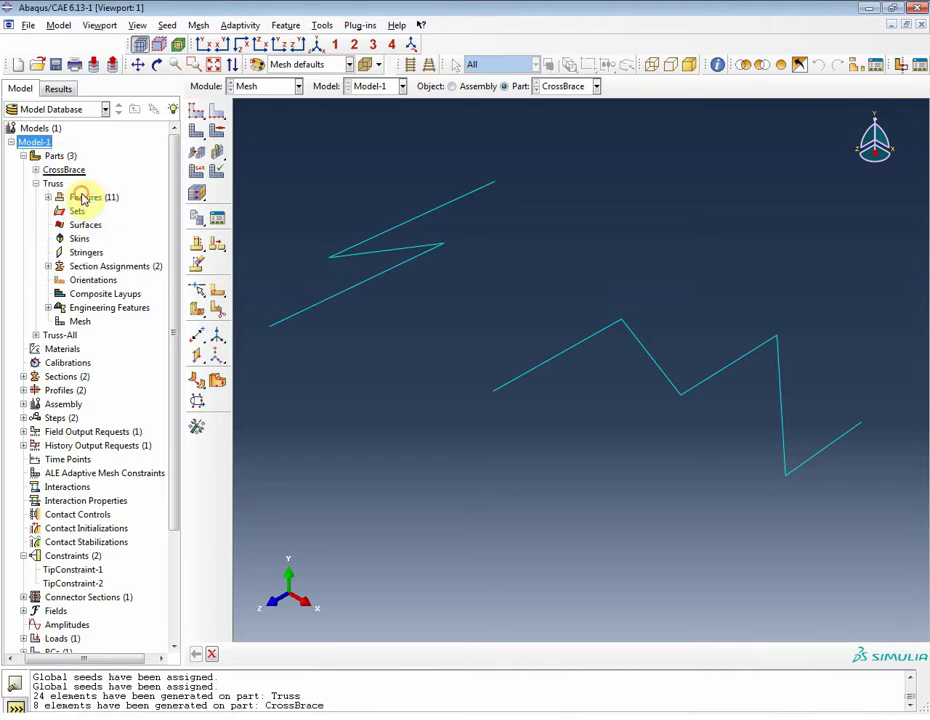
{"action": "left_click_drag", "start_coordinate": [643, 141], "coordinate": [636, 290]}
{"action": "left_click", "coordinate": [305, 211]}
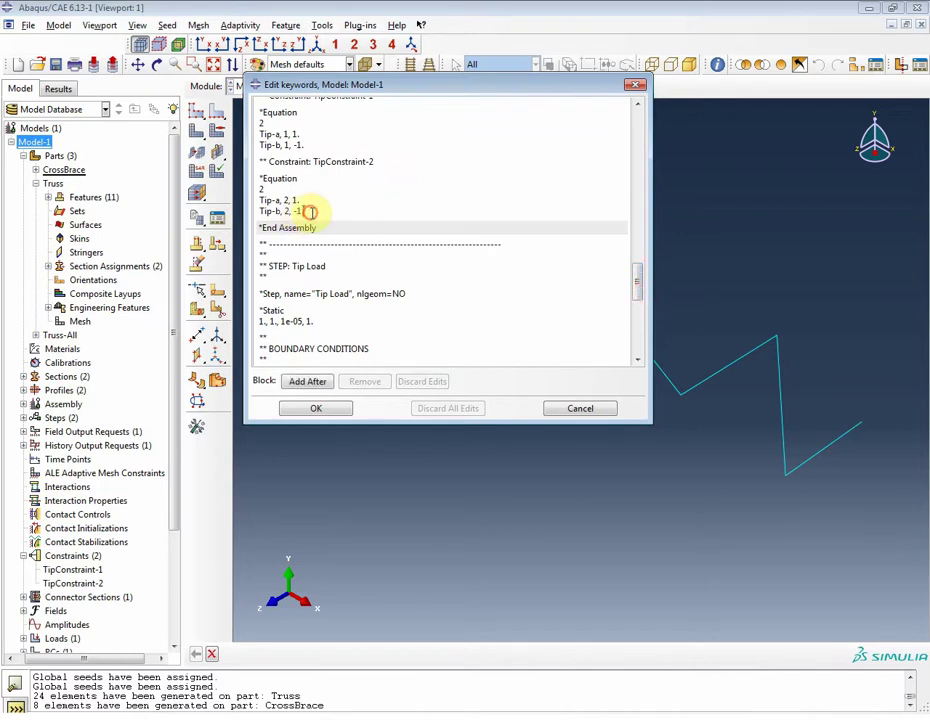
Try to add a *NORMAL, TYPE=ELEMENT block after the TipConstraint-2 equation, with a data line starting with Inner-a.
{"action": "left_click", "coordinate": [307, 381]}
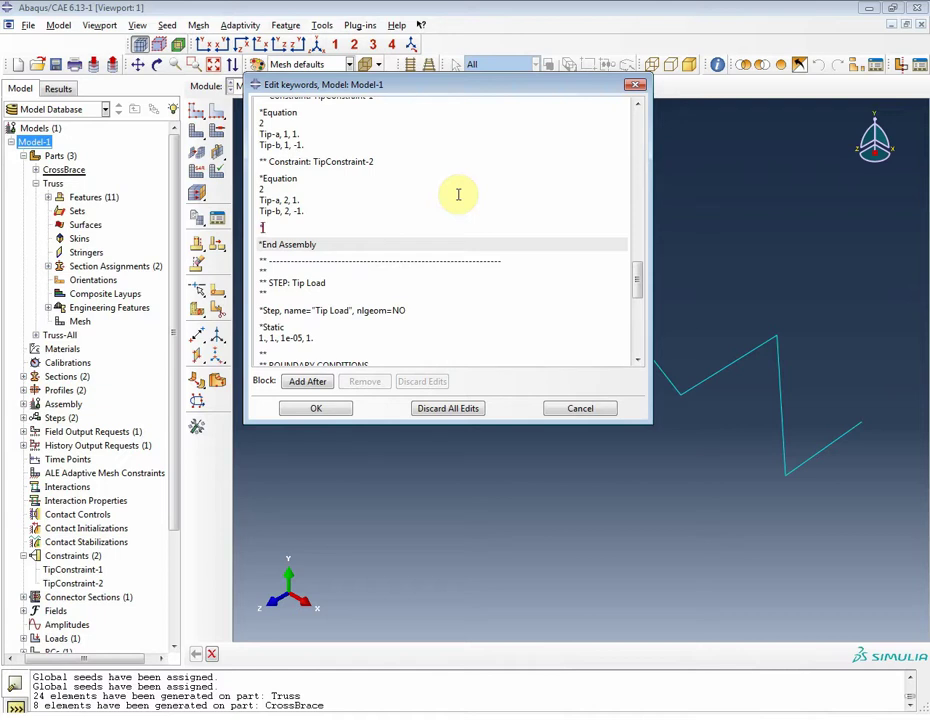
{"action": "type", "text": "*NORMAL, TY"}
{"action": "key", "text": "BackSpace"}
{"action": "key", "text": "BackSpace"}
{"action": "key", "text": "BackSpace"}
{"action": "key", "text": "BackSpace"}
{"action": "key", "text": "BackSpace"}
{"action": "key", "text": "BackSpace"}
{"action": "key", "text": "BackSpace"}
{"action": "key", "text": "BackSpace"}
{"action": "key", "text": "BackSpace"}
{"action": "key", "text": "BackSpace"}
{"action": "key", "text": "BackSpace"}
{"action": "type", "text": "YPE"}
{"action": "key", "text": "BackSpace"}
{"action": "type", "text": "*NORMAL"}
{"action": "type", "text": ", TYPE=ELEMENT"}
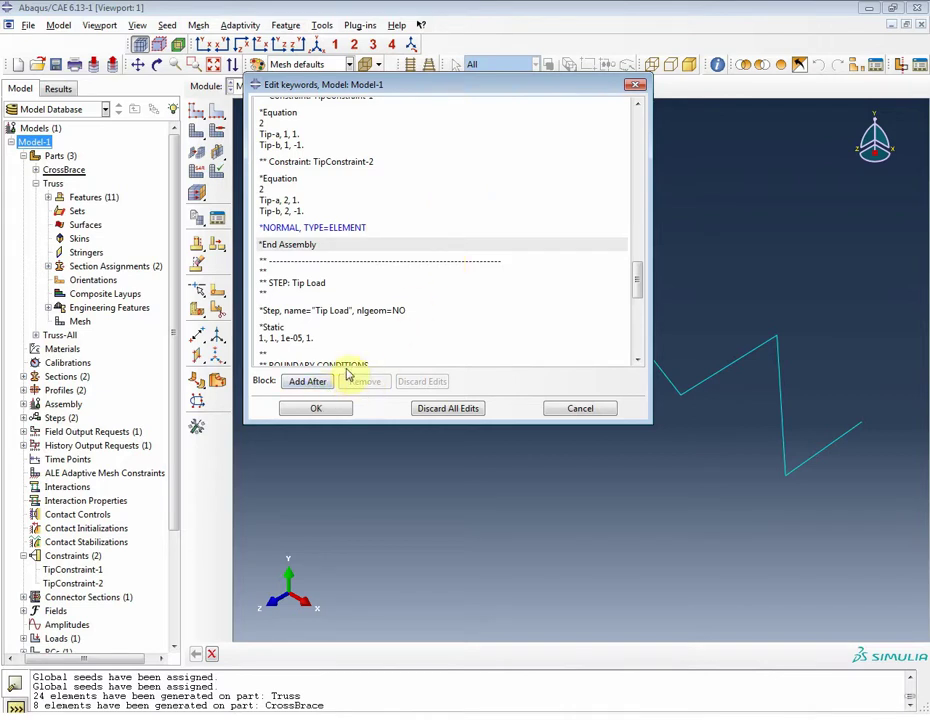
{"action": "key", "text": "Return"}
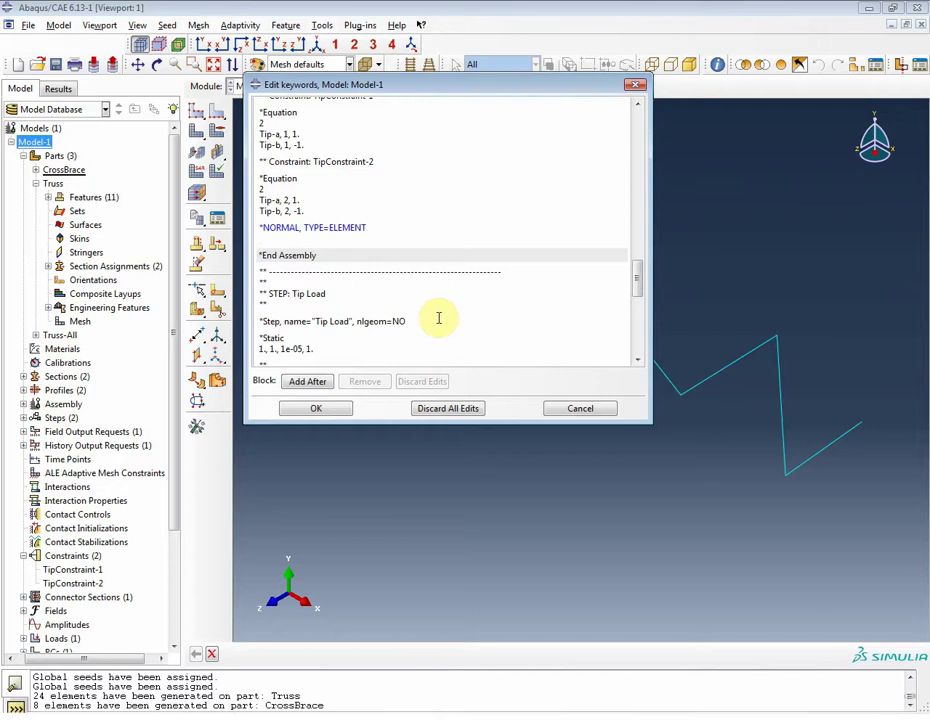
{"action": "type", "text": "Inner-a"}
{"action": "key", "text": "BackSpace"}
{"action": "key", "text": "BackSpace"}
{"action": "key", "text": "BackSpace"}
{"action": "key", "text": "BackSpace"}
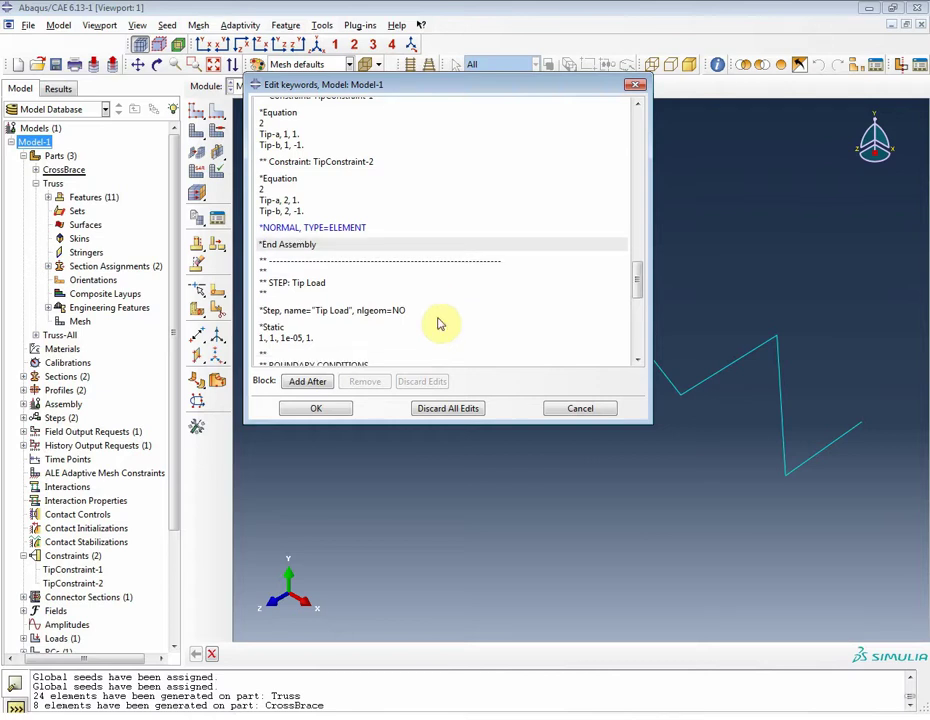
Remove the added *NORMAL block and the empty block after the TipConstraint-2 equation.
{"action": "left_click", "coordinate": [307, 382]}
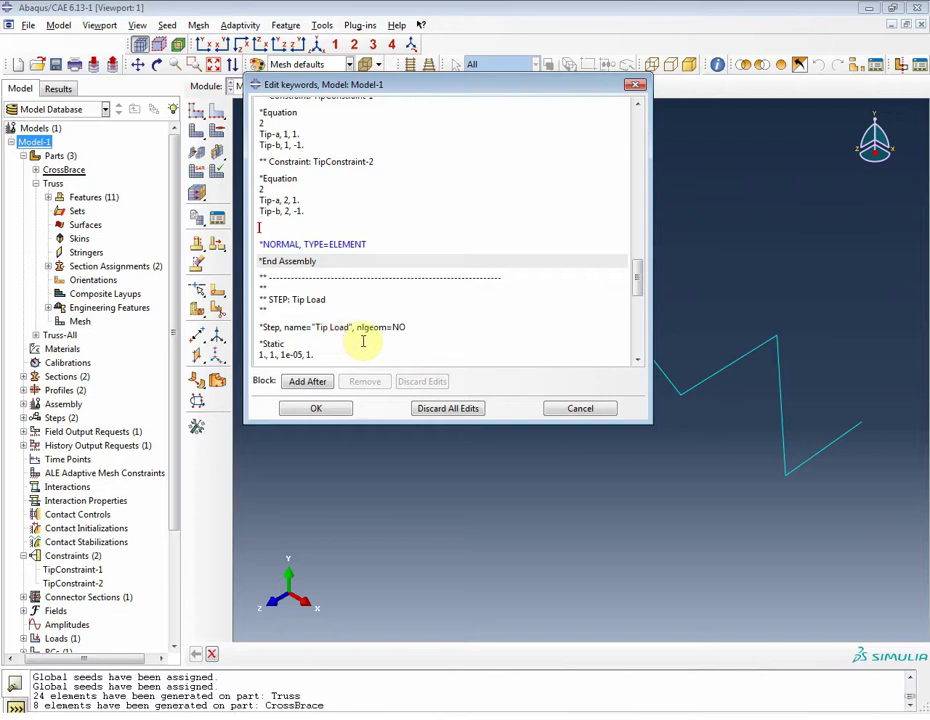
{"action": "left_click", "coordinate": [379, 244]}
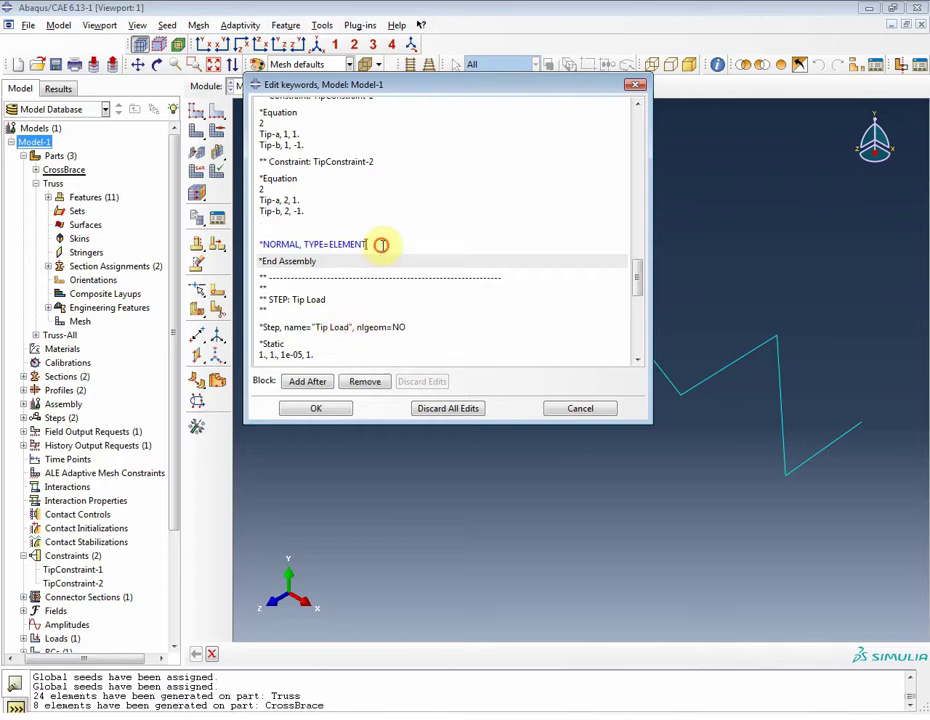
{"action": "left_click", "coordinate": [365, 381]}
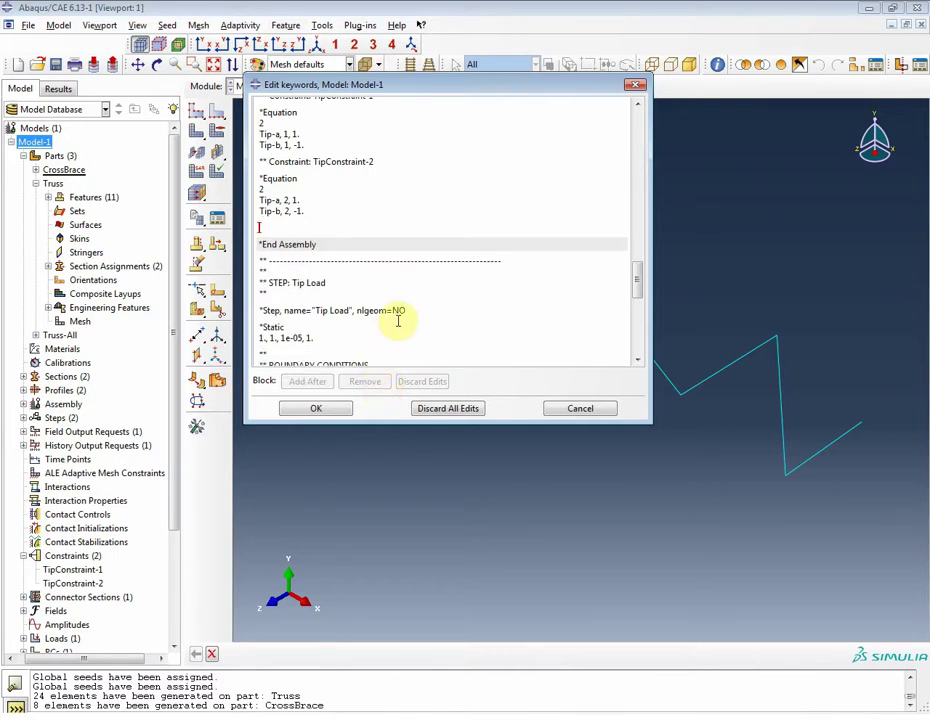
{"action": "left_click", "coordinate": [296, 211]}
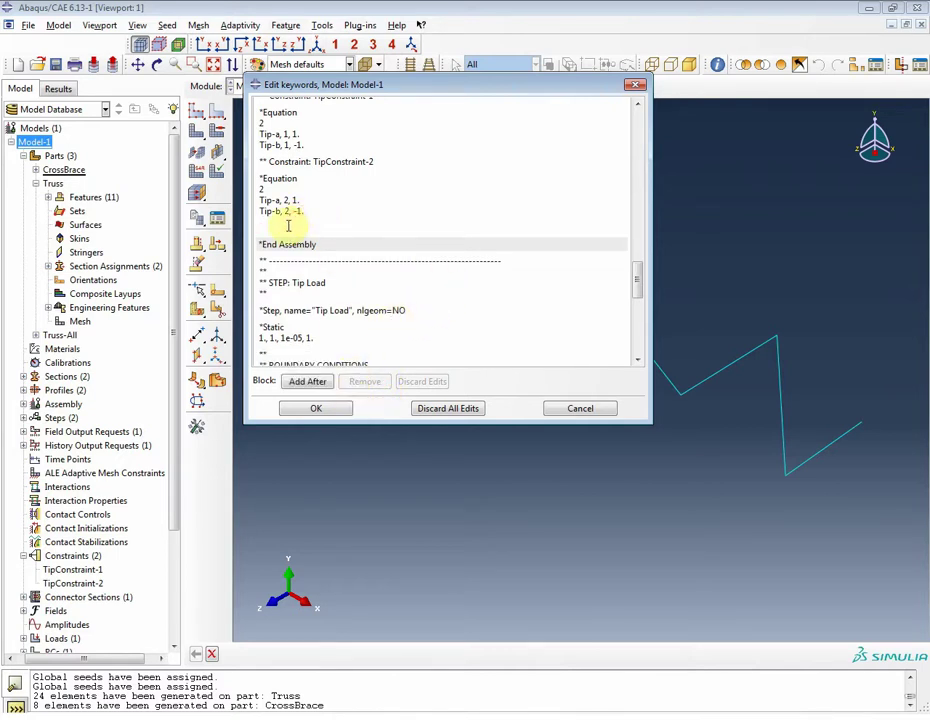
{"action": "left_click", "coordinate": [287, 225]}
{"action": "left_click", "coordinate": [365, 381]}
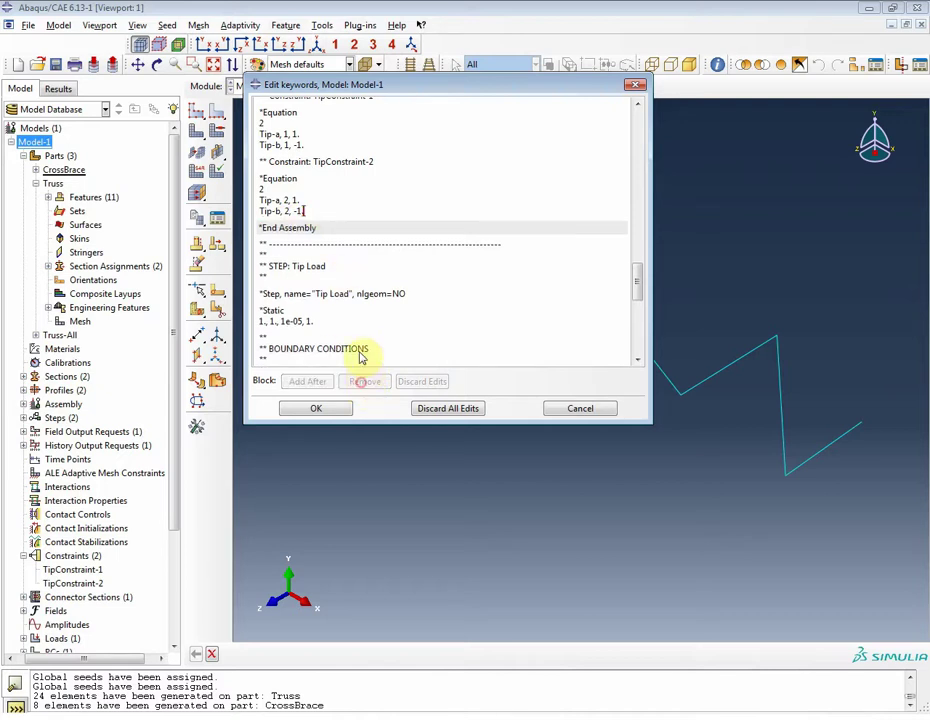
Add a *NORMAL, TYPE=ELEMENT block after the TipConstraint-2 equation with the data line Inner-a, Inner-a, -0.3962, 0.9171, 0.0446.
{"action": "left_click", "coordinate": [332, 210]}
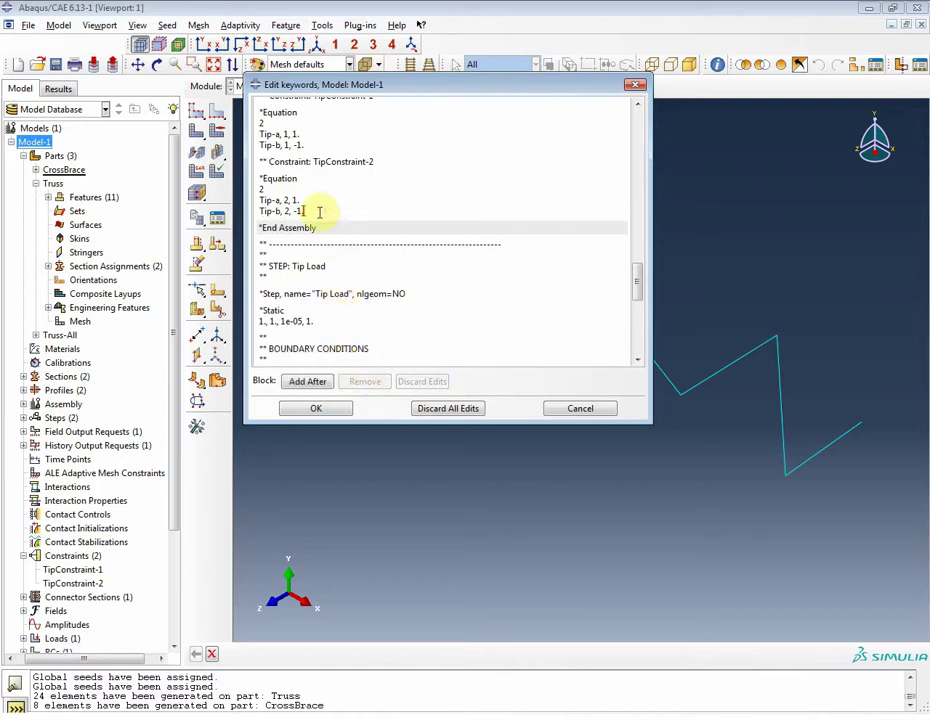
{"action": "left_click", "coordinate": [318, 383]}
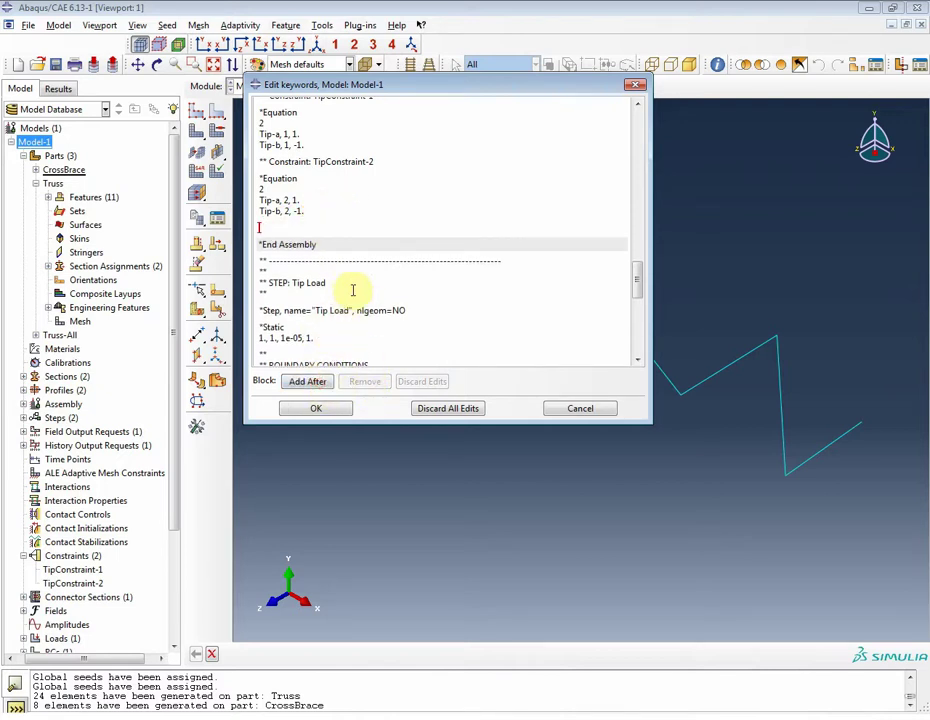
{"action": "type", "text": "*NORMAL, TYPE=ELEMENT"}
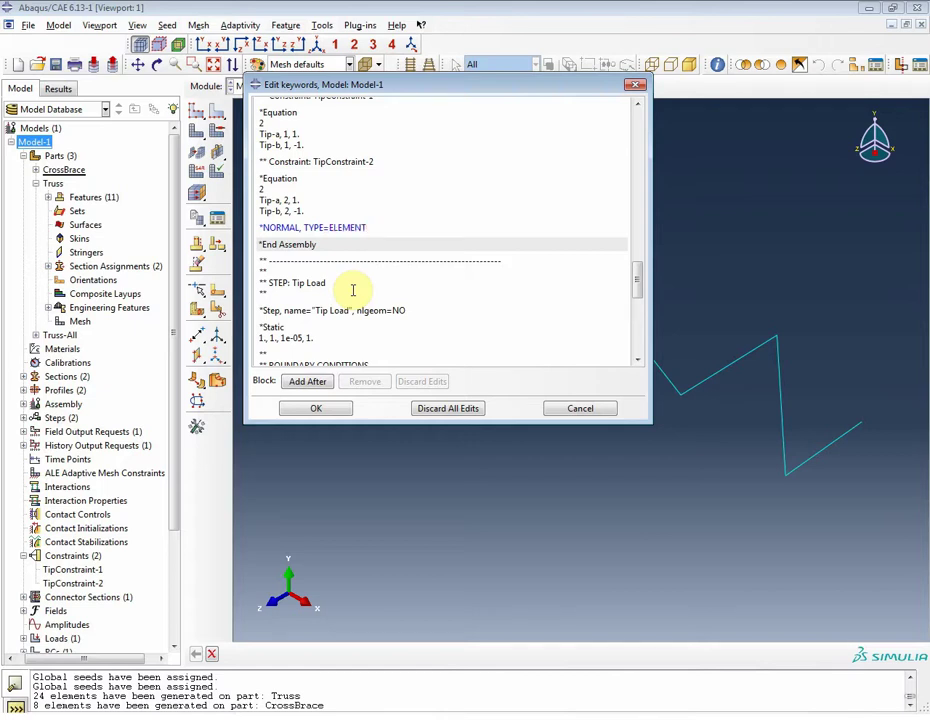
{"action": "key", "text": "Return"}
{"action": "type", "text": "I"}
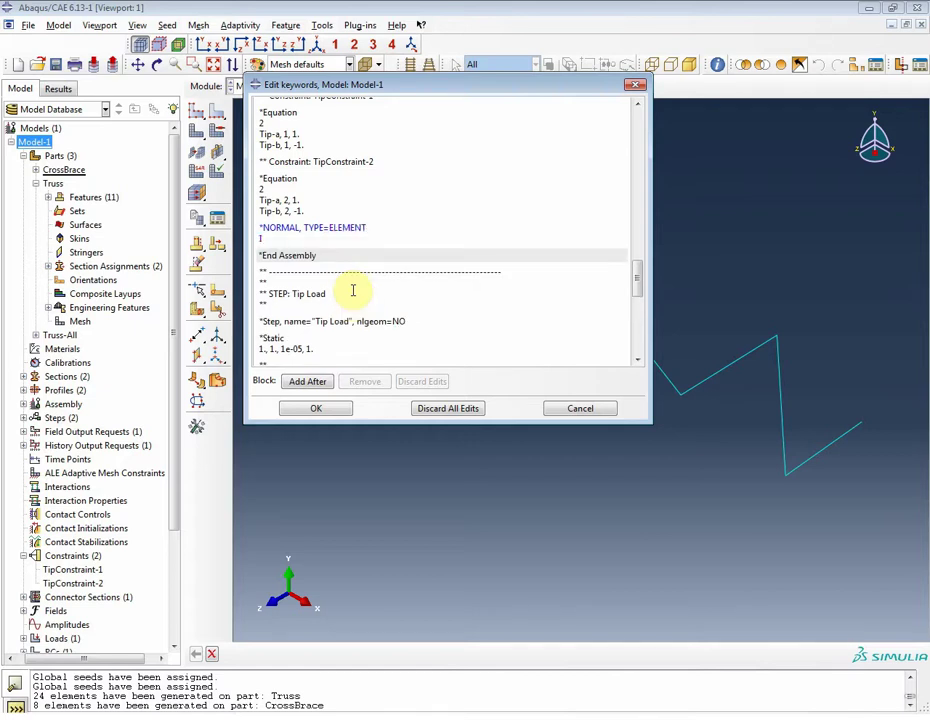
{"action": "type", "text": "nner-a, Inner-a, -0.3962, 0.9171"}
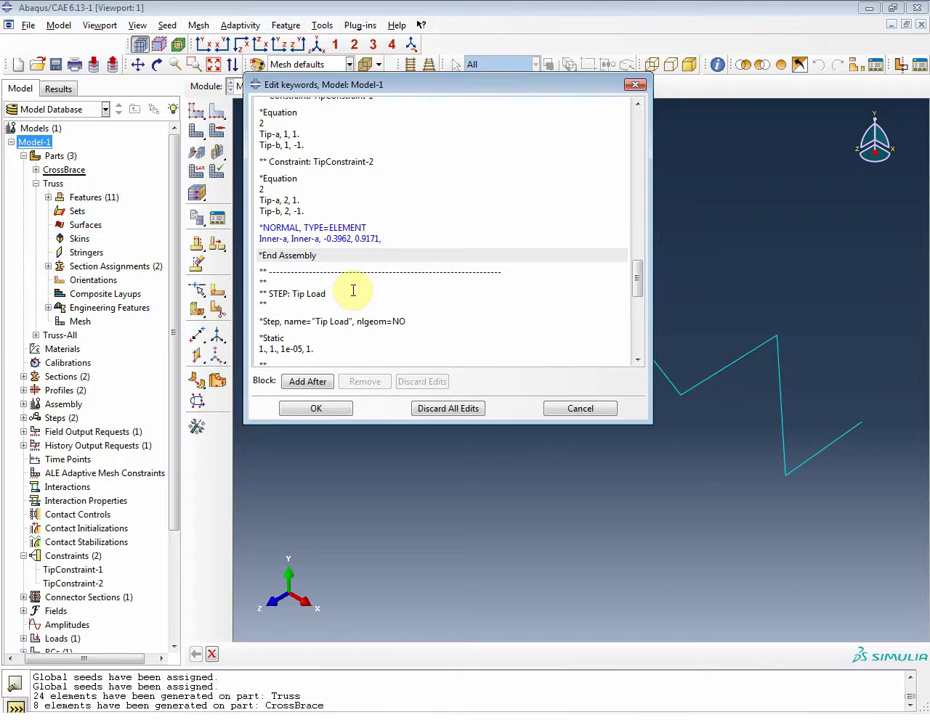
{"action": "type", "text": ", 0.0446"}
Duplicate the Inner-a data line below itself and change both set names in the copy to Inner-b.
{"action": "key", "text": "shift+Home"}
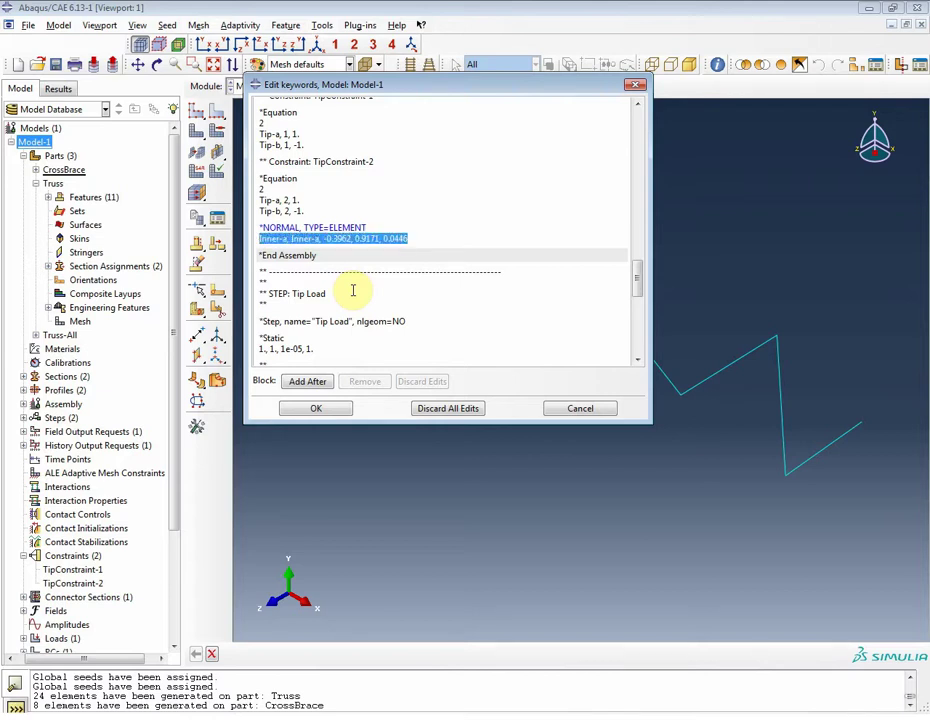
{"action": "key", "text": "ctrl+c"}
{"action": "key", "text": "End"}
{"action": "key", "text": "Return"}
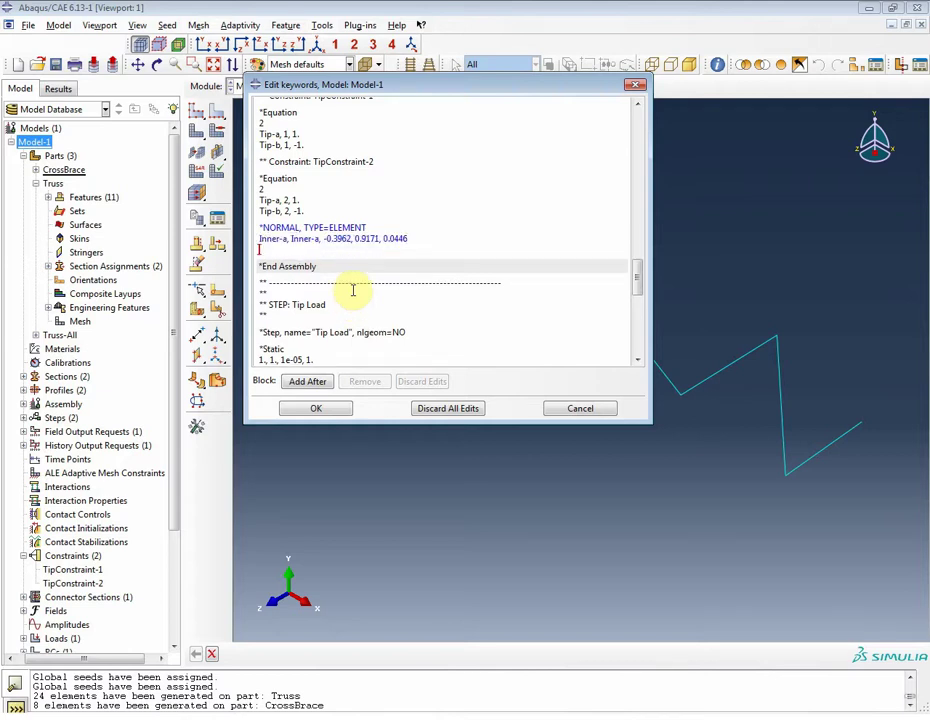
{"action": "key", "text": "ctrl+v"}
{"action": "key", "text": "ctrl+Left"}
{"action": "key", "text": "ctrl+Left"}
{"action": "key", "text": "ctrl+Left"}
{"action": "key", "text": "ctrl+Left"}
{"action": "key", "text": "ctrl+Left"}
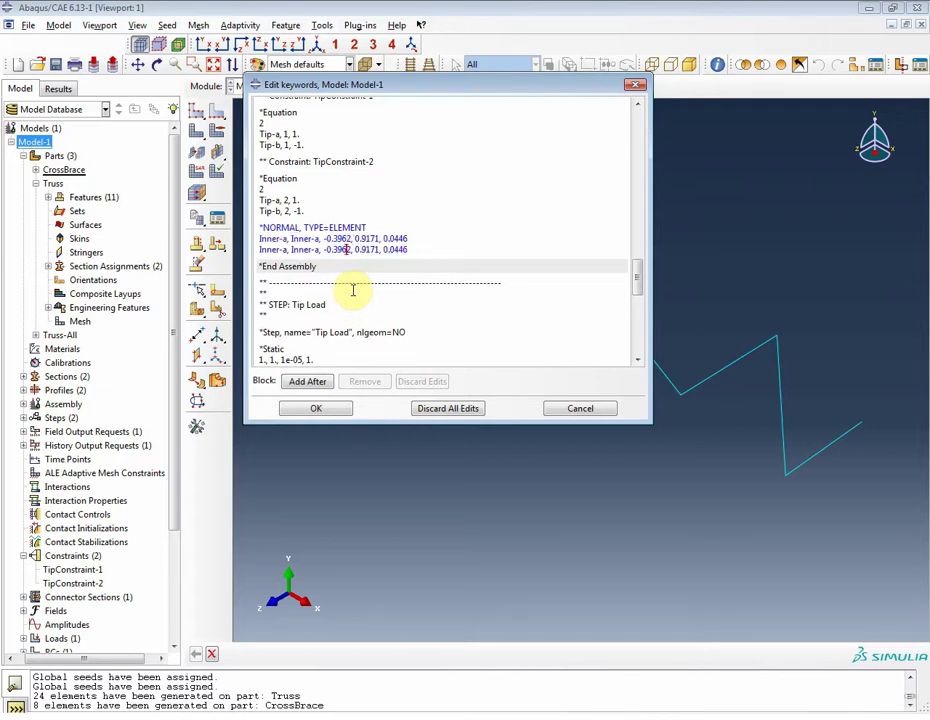
{"action": "key", "text": "BackSpace"}
{"action": "type", "text": "b"}
{"action": "key", "text": "ctrl+Right"}
{"action": "key", "text": "ctrl+Right"}
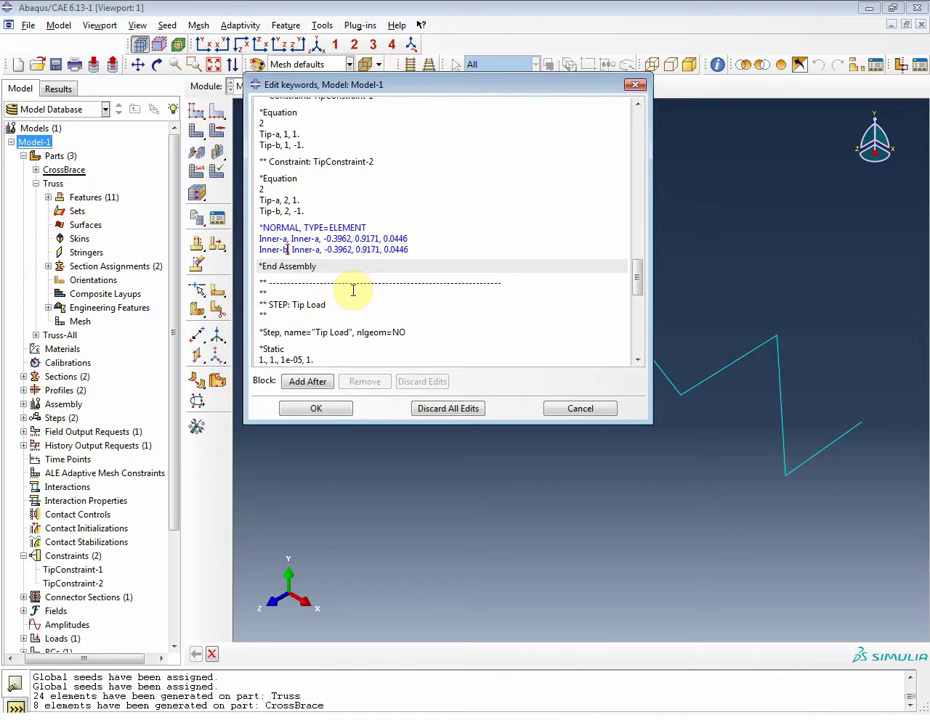
{"action": "key", "text": "BackSpace"}
{"action": "type", "text": "b"}
Change the first two normal components of the Inner-b line to 0.3962 and -0.9171, and align the columns with spaces.
{"action": "key", "text": "ctrl+Right"}
{"action": "key", "text": "Delete"}
{"action": "key", "text": "Right"}
{"action": "key", "text": "Right"}
{"action": "key", "text": "Right"}
{"action": "key", "text": "Right"}
{"action": "key", "text": "Right"}
{"action": "key", "text": "Right"}
{"action": "key", "text": "Right"}
{"action": "key", "text": "Up"}
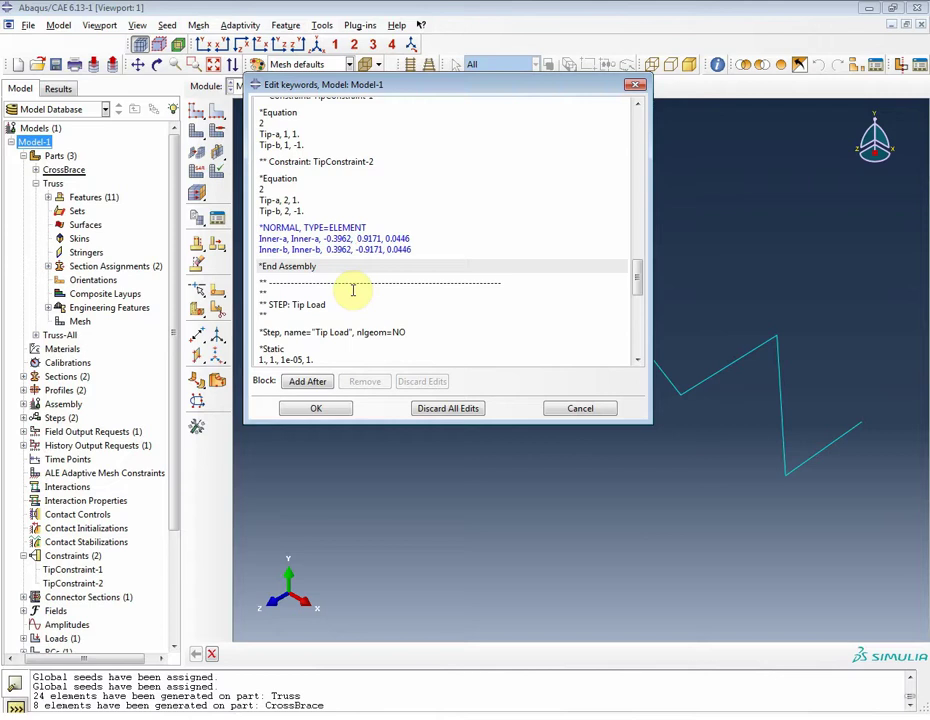
Add the data line Leg-a, Leg-a, -0.1820, 0.9829, 0.0205 below the Inner-b line in the *NORMAL block.
{"action": "key", "text": "BackSpace"}
{"action": "key", "text": "Down"}
{"action": "key", "text": "Right"}
{"action": "key", "text": "Right"}
{"action": "key", "text": "Right"}
{"action": "key", "text": "Right"}
{"action": "key", "text": "Return"}
{"action": "type", "text": "Leg"}
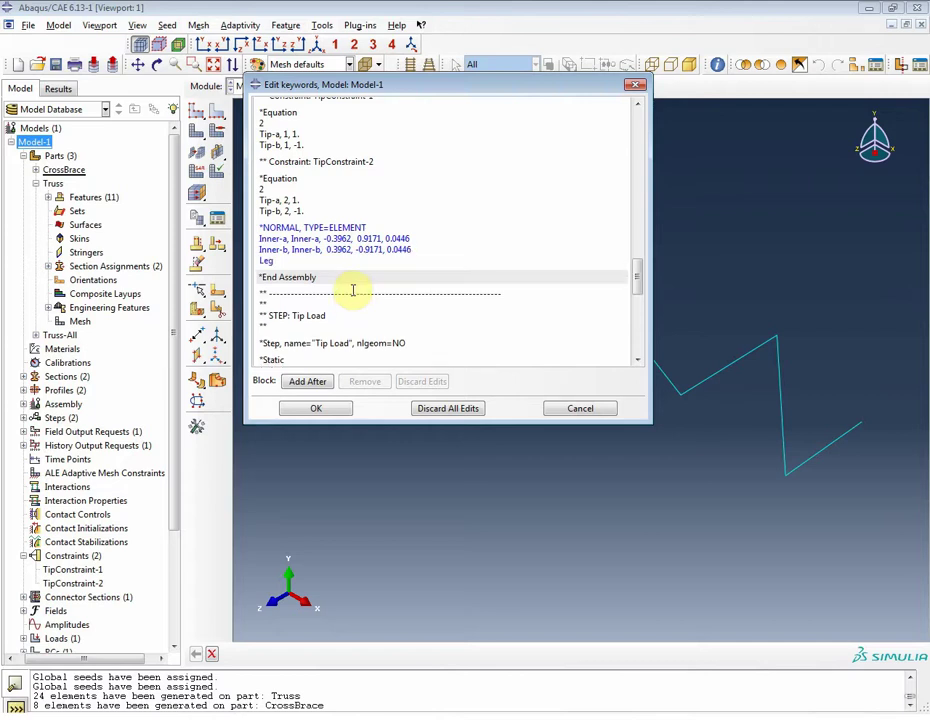
{"action": "type", "text": "-a, Leg-a, -0.1820, 0.9829,"}
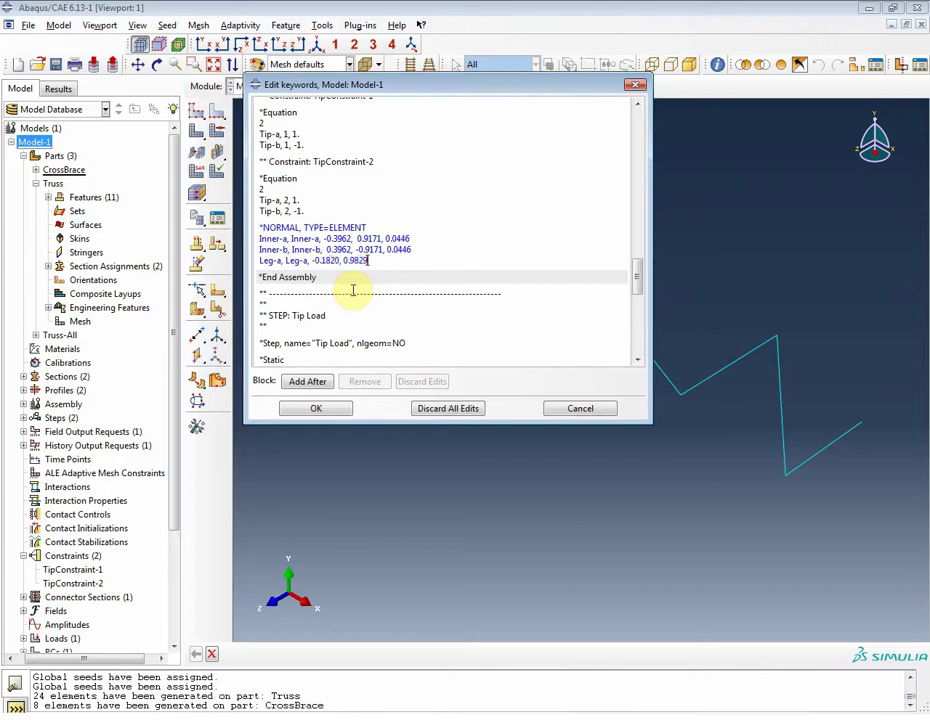
{"action": "type", "text": " 0.0205"}
Duplicate the Leg-a data line below itself and change both set names in the copy to Leg-b.
{"action": "key", "text": "shift+Home"}
{"action": "key", "text": "ctrl+c"}
{"action": "key", "text": "End"}
{"action": "key", "text": "Return"}
{"action": "key", "text": "ctrl+v"}
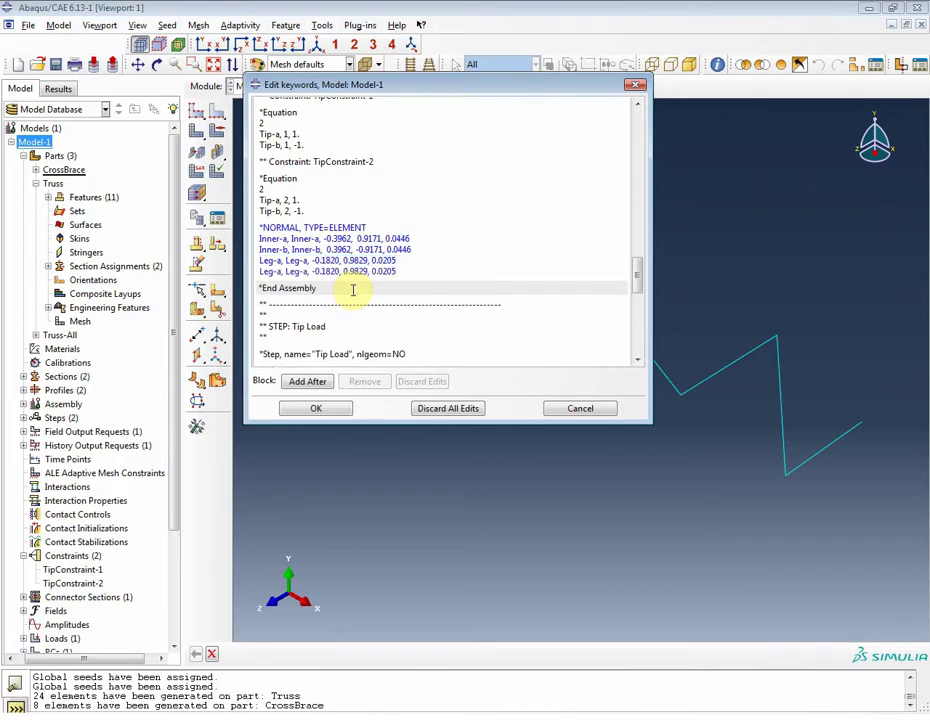
{"action": "key", "text": "Left"}
{"action": "key", "text": "Left"}
{"action": "key", "text": "Left"}
{"action": "key", "text": "Left"}
{"action": "key", "text": "Left"}
{"action": "key", "text": "Left"}
{"action": "key", "text": "Left"}
{"action": "key", "text": "Left"}
{"action": "key", "text": "Left"}
{"action": "key", "text": "Left"}
{"action": "key", "text": "Left"}
{"action": "key", "text": "Left"}
{"action": "key", "text": "Left"}
{"action": "key", "text": "Left"}
{"action": "key", "text": "Left"}
{"action": "key", "text": "Left"}
{"action": "key", "text": "Left"}
{"action": "key", "text": "Left"}
{"action": "key", "text": "Left"}
{"action": "key", "text": "Left"}
{"action": "key", "text": "BackSpace"}
{"action": "type", "text": "b"}
{"action": "key", "text": "Right"}
{"action": "key", "text": "Right"}
{"action": "key", "text": "Right"}
{"action": "key", "text": "Right"}
{"action": "key", "text": "Right"}
{"action": "key", "text": "Right"}
{"action": "key", "text": "Delete"}
{"action": "type", "text": "b"}
{"action": "key", "text": "Right"}
{"action": "key", "text": "Right"}
{"action": "key", "text": "Right"}
{"action": "key", "text": "Right"}
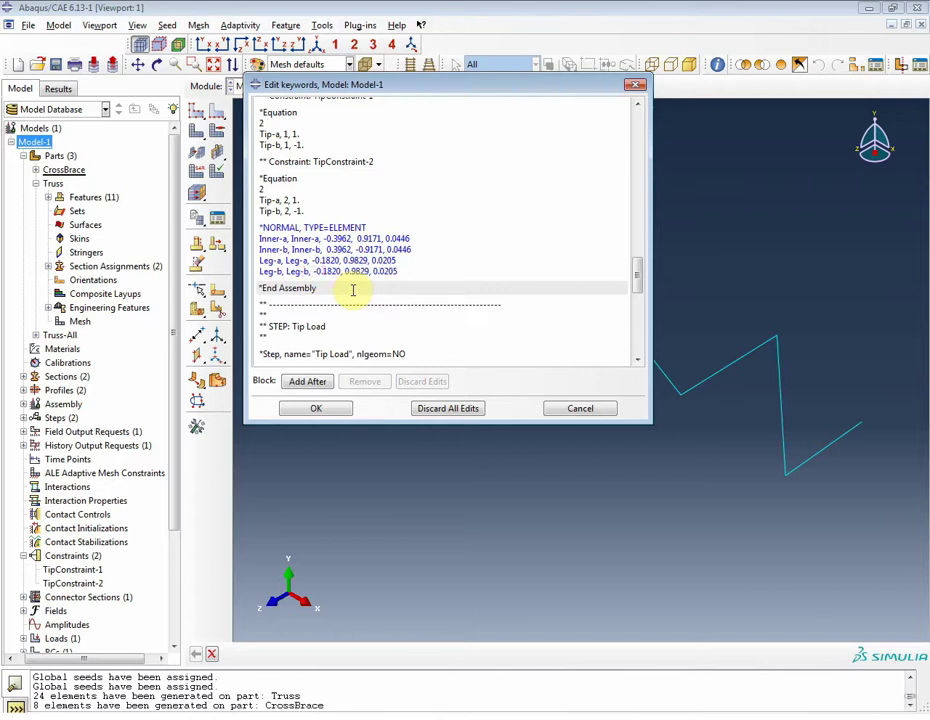
Change the first two normal components of the Leg-b line to 0.1820 and -0.9829, and accept the keyword edits.
{"action": "key", "text": "BackSpace"}
{"action": "key", "text": "Right"}
{"action": "key", "text": "Right"}
{"action": "key", "text": "Right"}
{"action": "key", "text": "Right"}
{"action": "key", "text": "Right"}
{"action": "key", "text": "Right"}
{"action": "key", "text": "Right"}
{"action": "type", "text": "-"}
{"action": "left_click", "coordinate": [313, 408]}
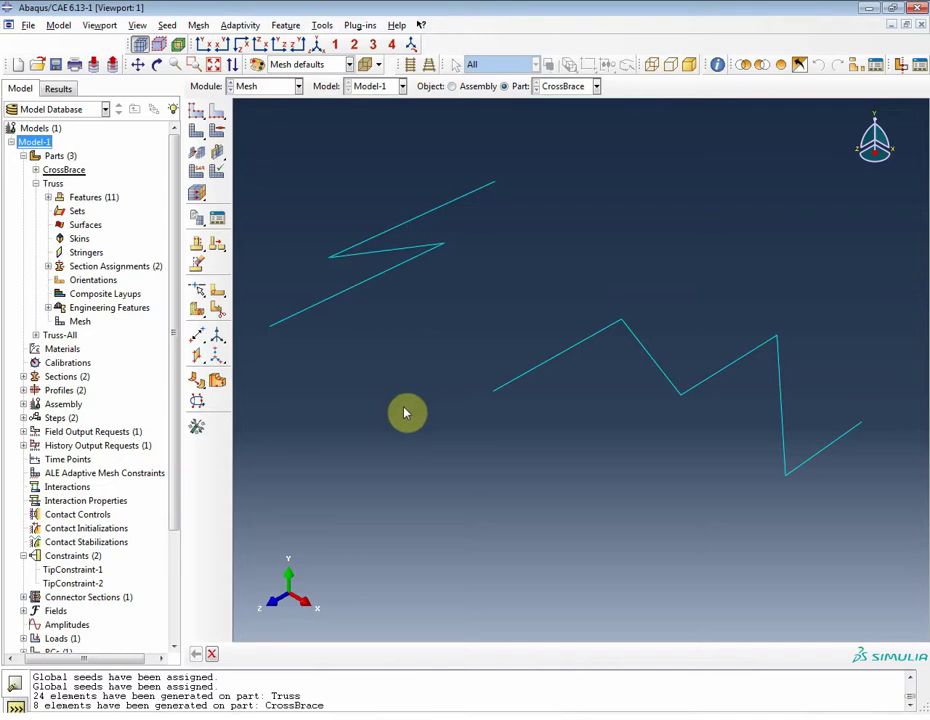
Create a full-analysis job named Crane from Model-1, keeping the default memory and parallelization settings.
{"action": "left_click_drag", "start_coordinate": [176, 494], "coordinate": [176, 606]}
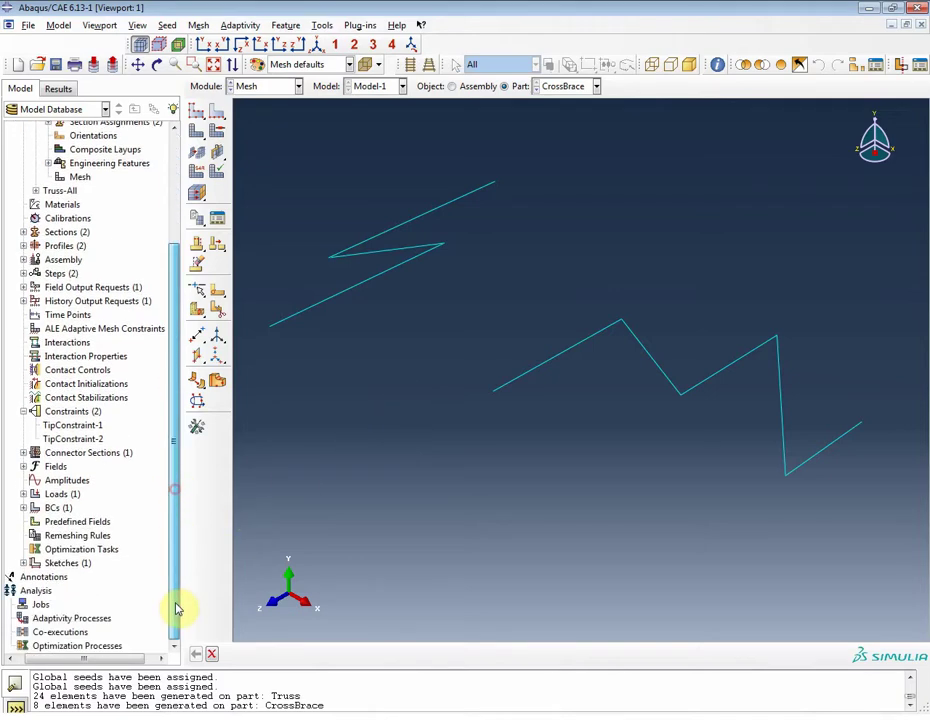
{"action": "double_click", "coordinate": [40, 605]}
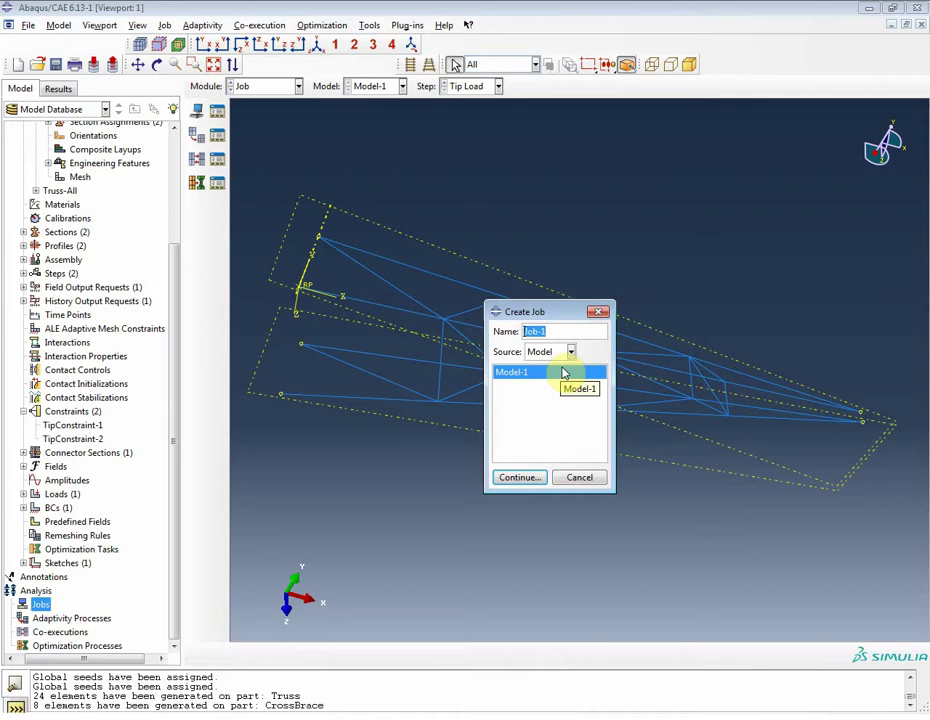
{"action": "type", "text": "Crane"}
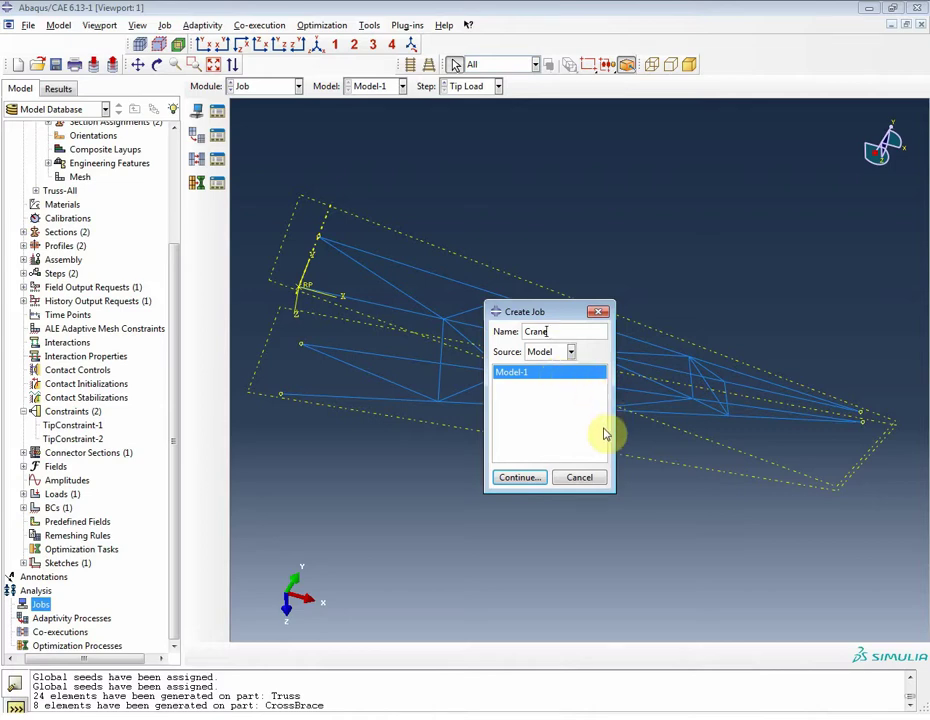
{"action": "left_click", "coordinate": [518, 477]}
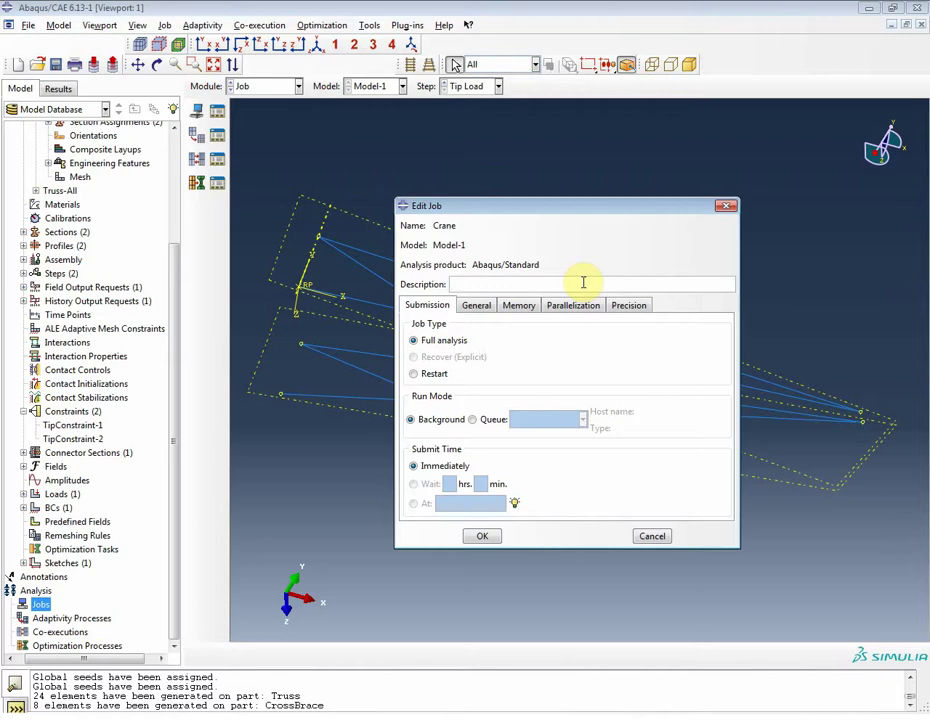
{"action": "left_click", "coordinate": [478, 305]}
{"action": "left_click", "coordinate": [532, 308]}
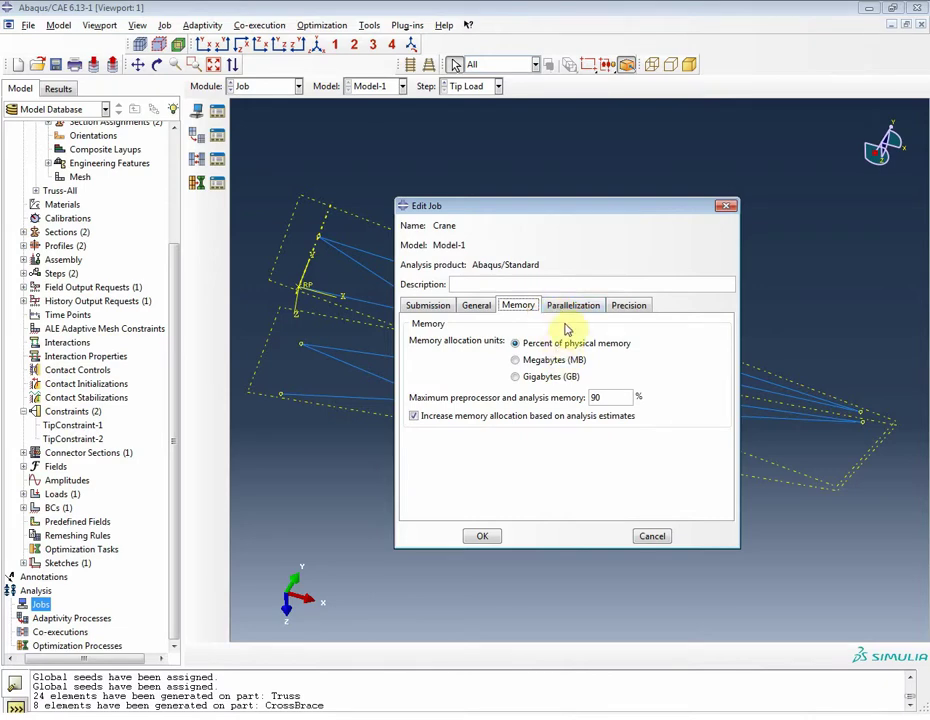
{"action": "left_click", "coordinate": [572, 306]}
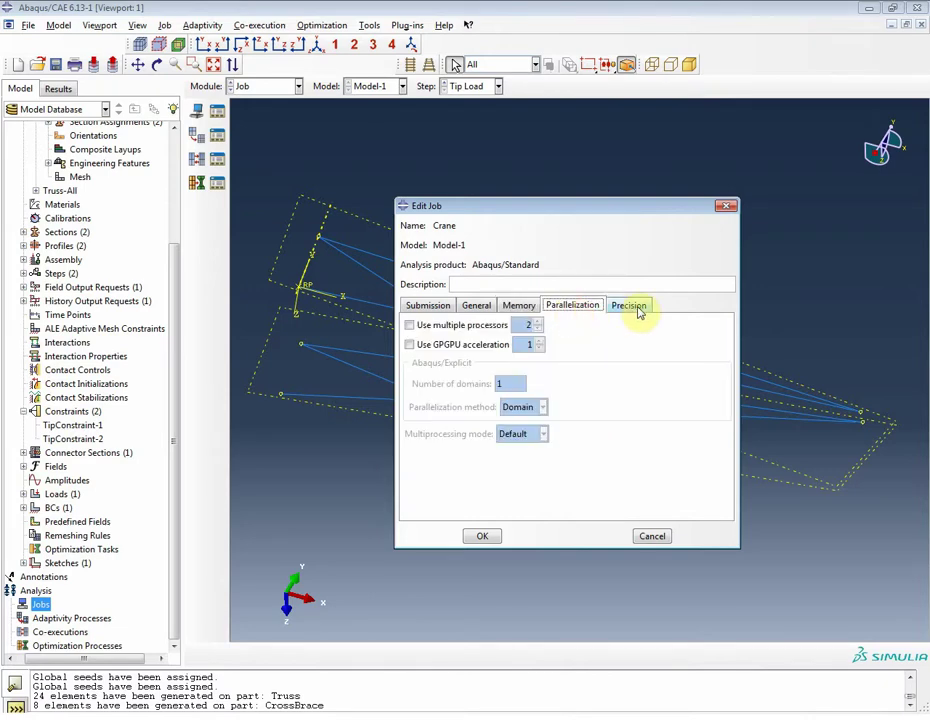
{"action": "left_click", "coordinate": [428, 305]}
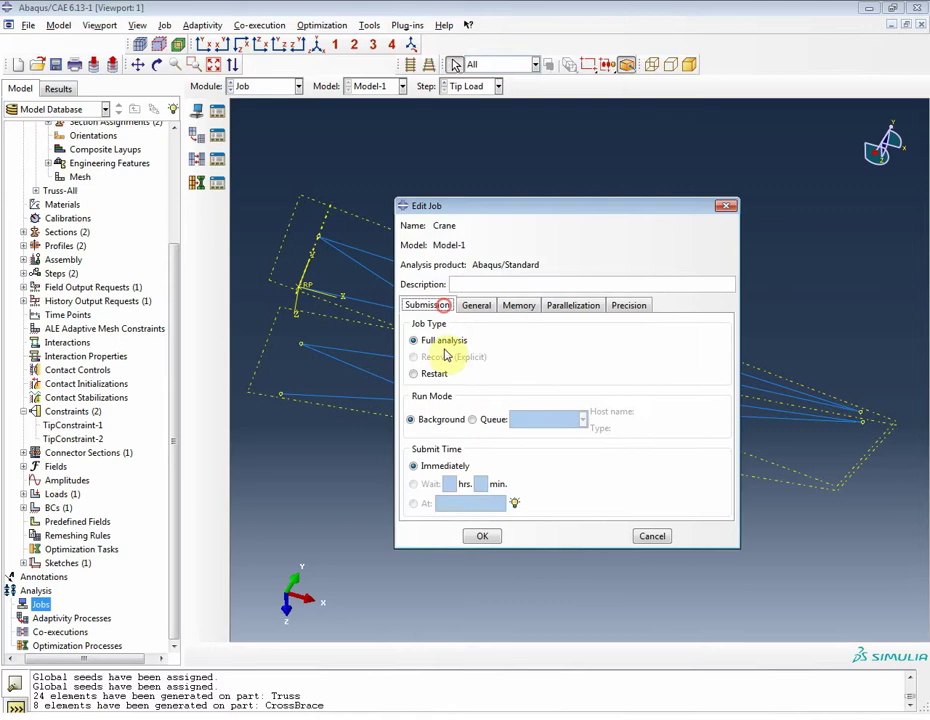
{"action": "left_click", "coordinate": [488, 538]}
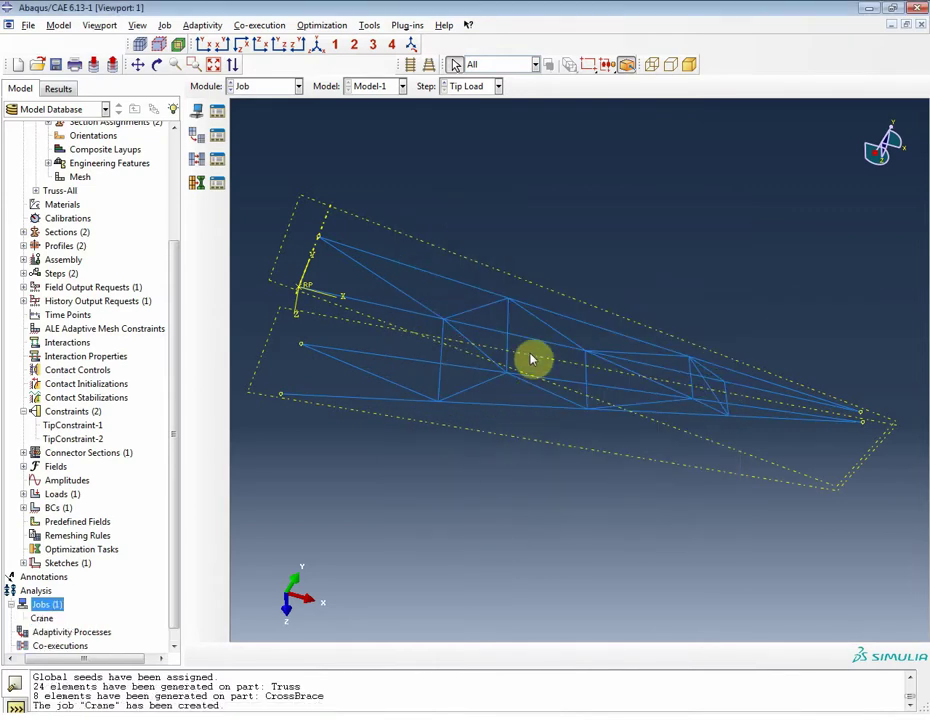
Submit the Crane job for analysis and allow its existing job files to be overwritten.
{"action": "right_click", "coordinate": [42, 617]}
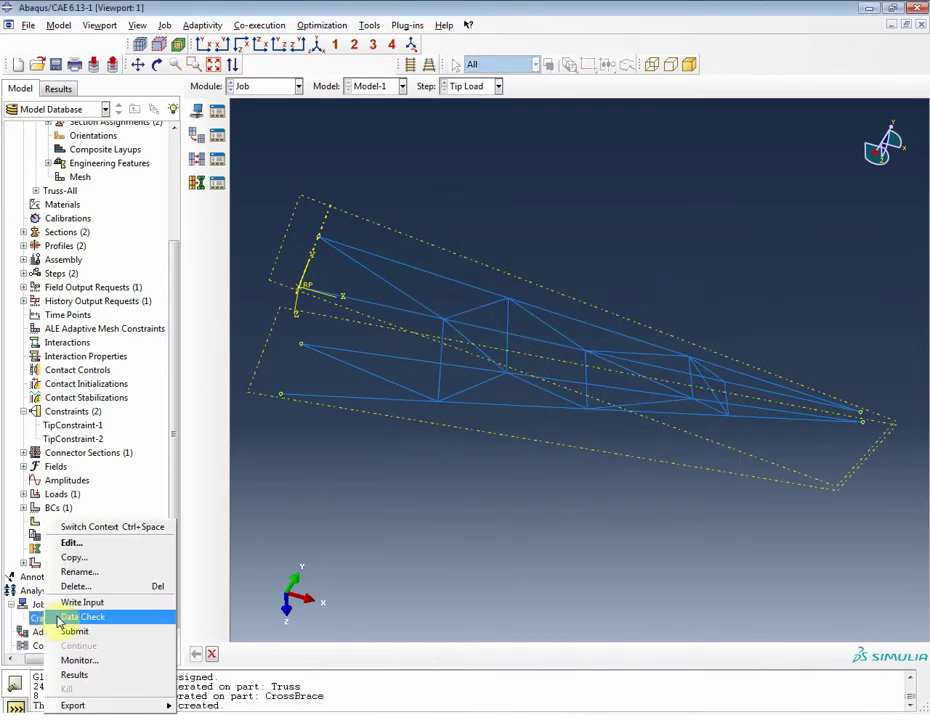
{"action": "left_click", "coordinate": [72, 631]}
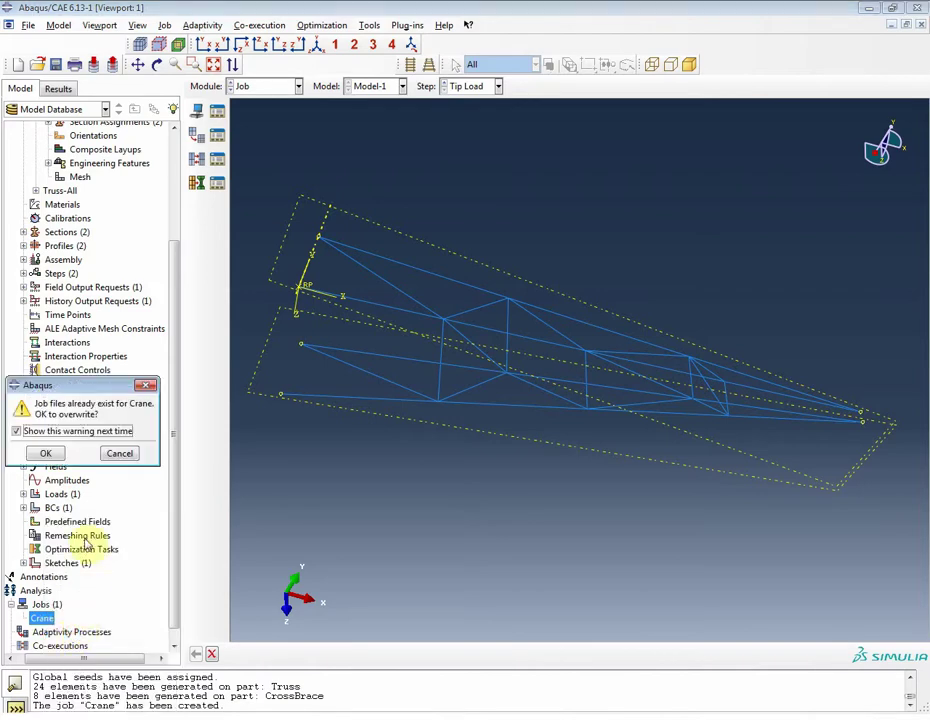
{"action": "left_click", "coordinate": [48, 452]}
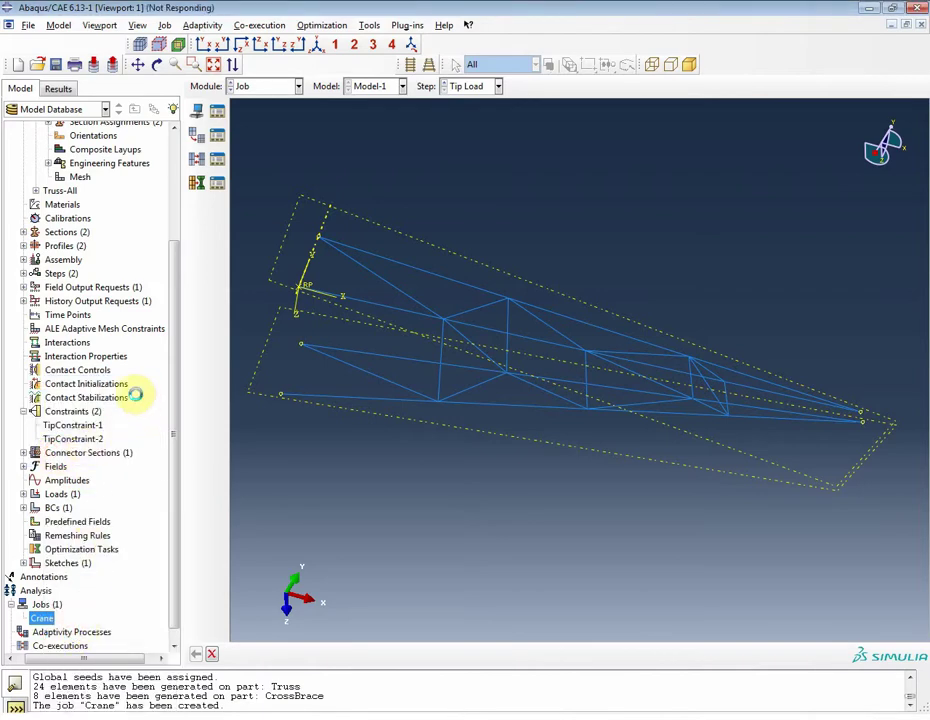
Monitor the Crane job and examine its warnings about output requests for the b33 elements.
{"action": "right_click", "coordinate": [42, 618]}
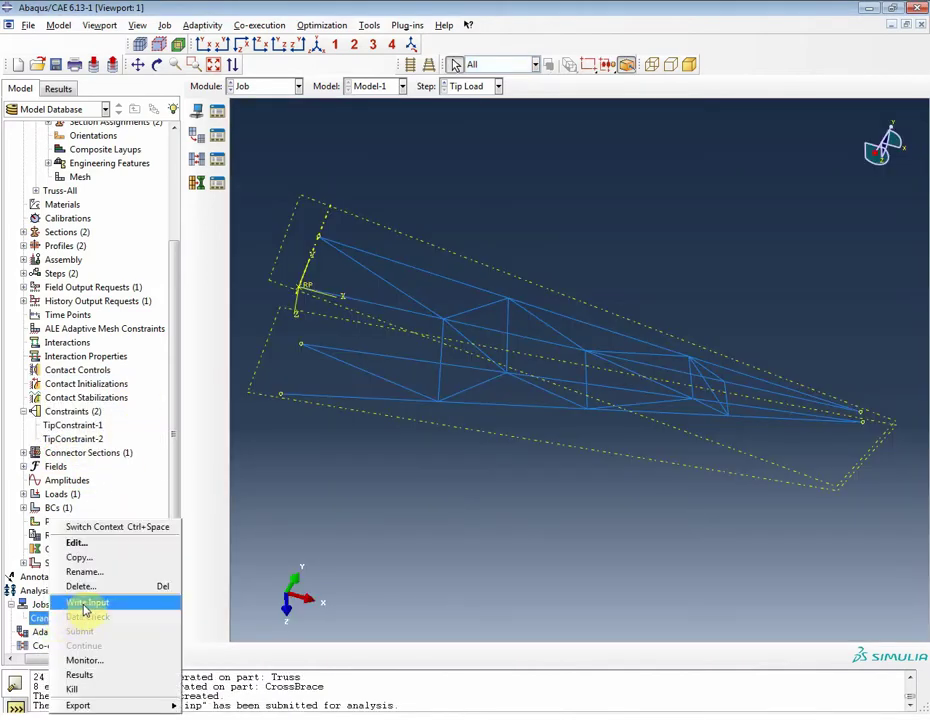
{"action": "left_click", "coordinate": [87, 663]}
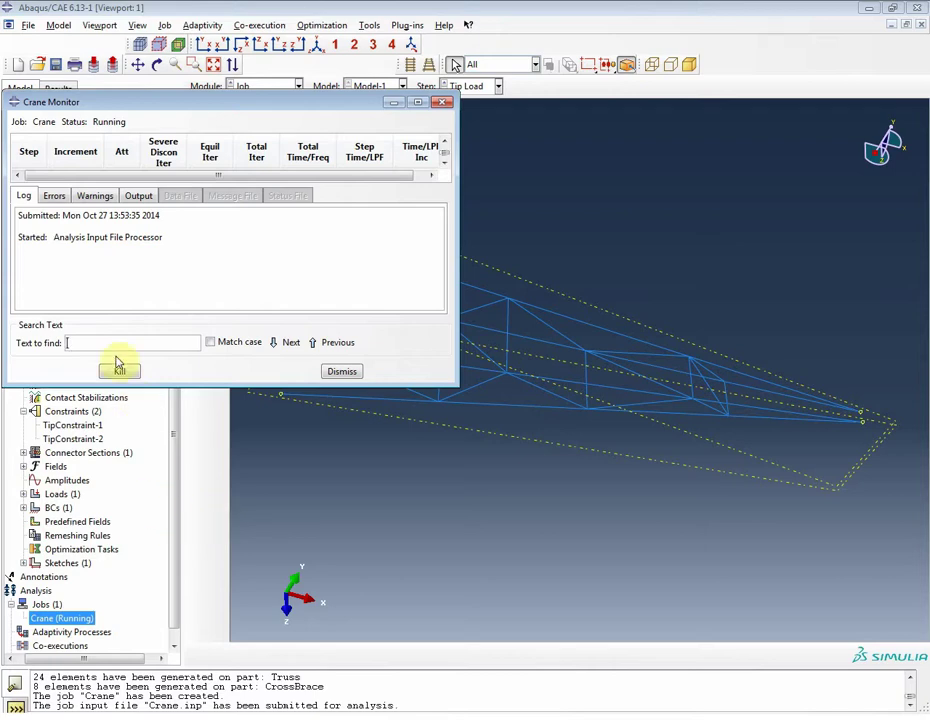
{"action": "left_click", "coordinate": [107, 198]}
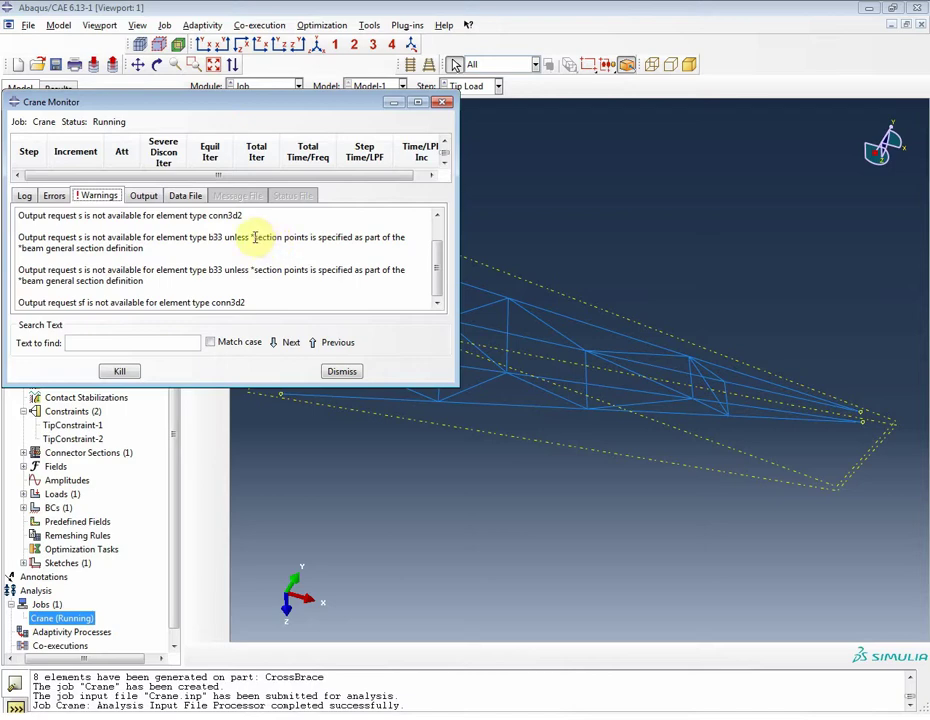
{"action": "left_click_drag", "start_coordinate": [254, 238], "coordinate": [407, 237]}
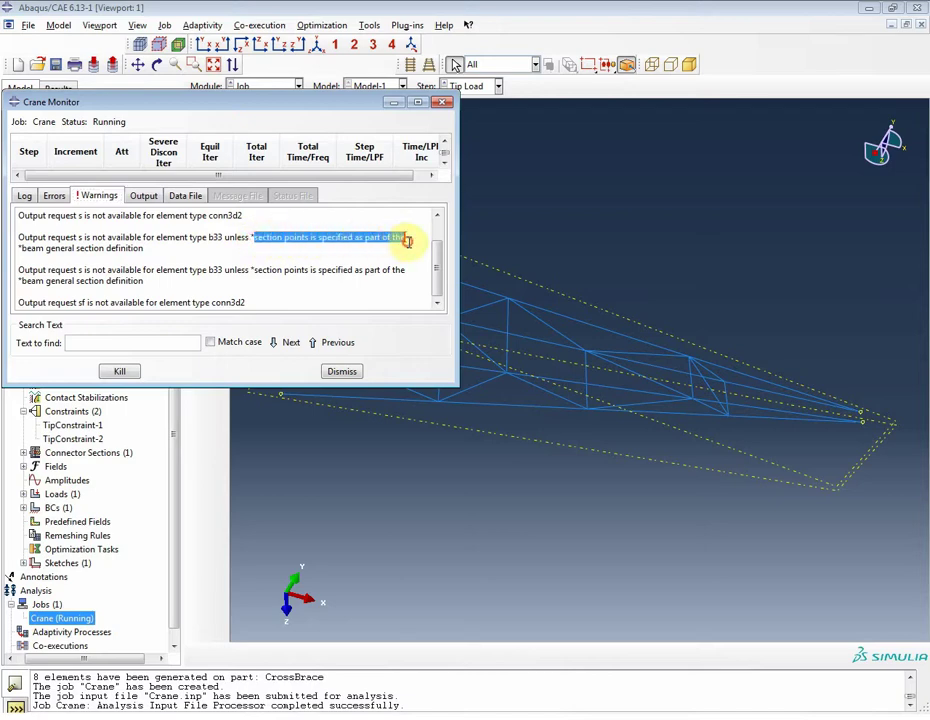
{"action": "left_click", "coordinate": [83, 236]}
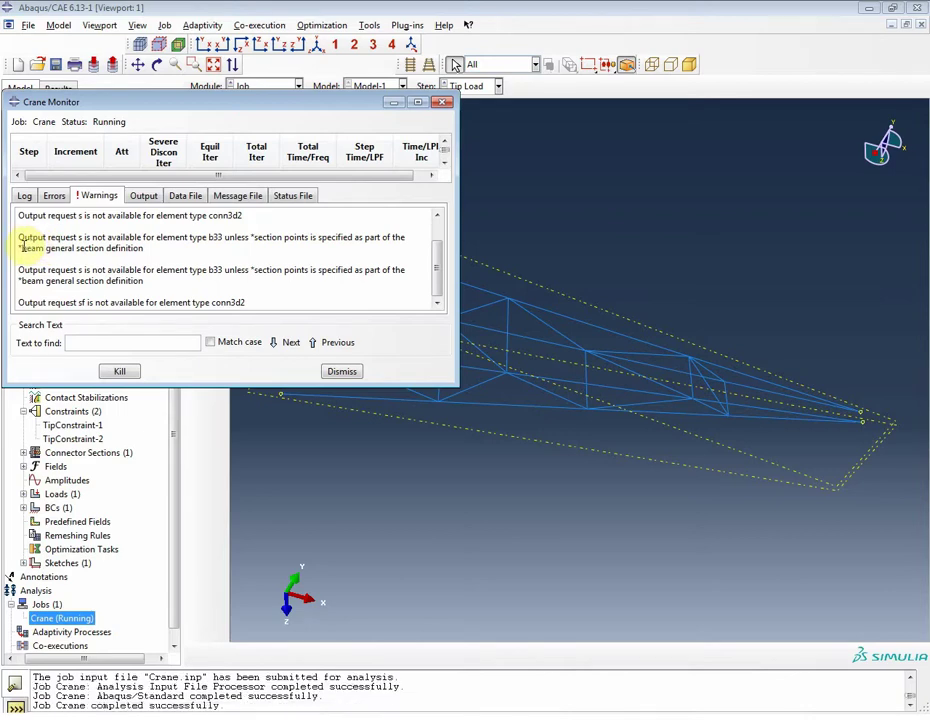
{"action": "triple_click", "coordinate": [135, 249]}
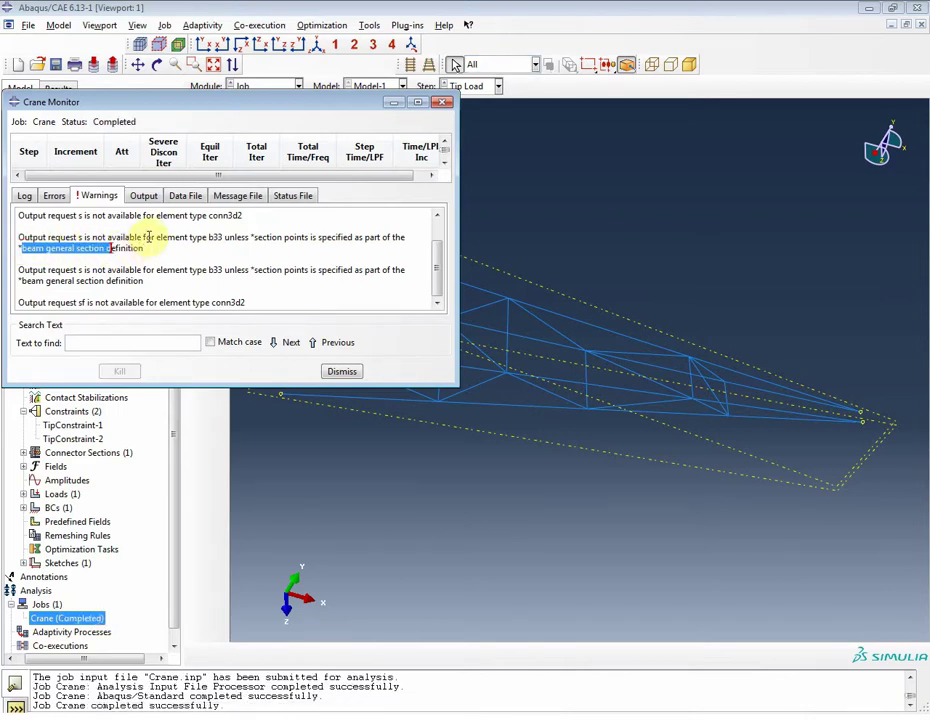
{"action": "left_click", "coordinate": [162, 235]}
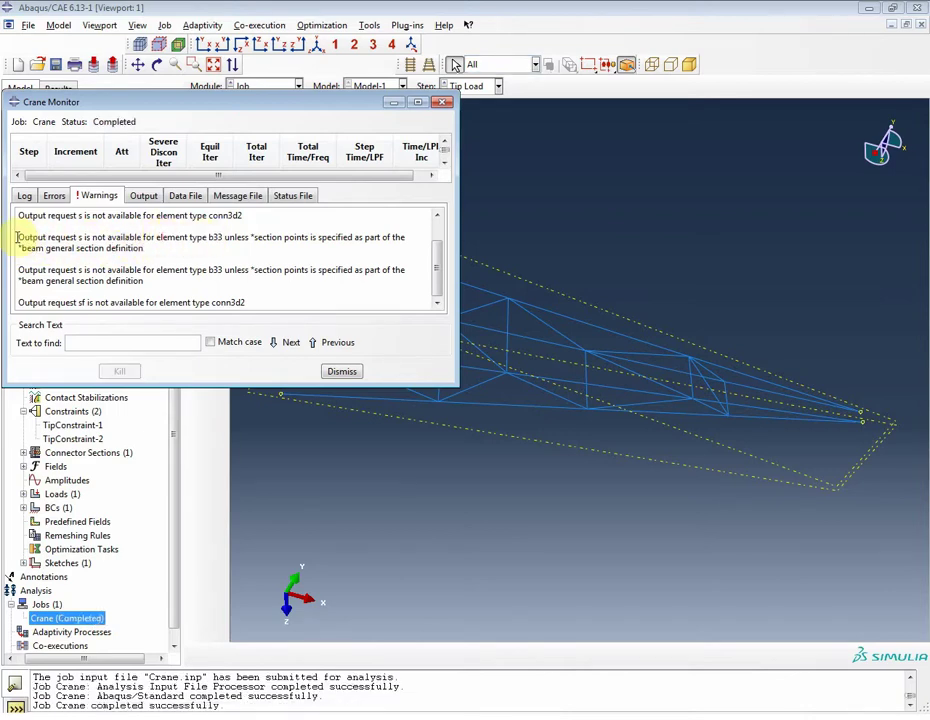
{"action": "left_click_drag", "start_coordinate": [18, 238], "coordinate": [223, 241]}
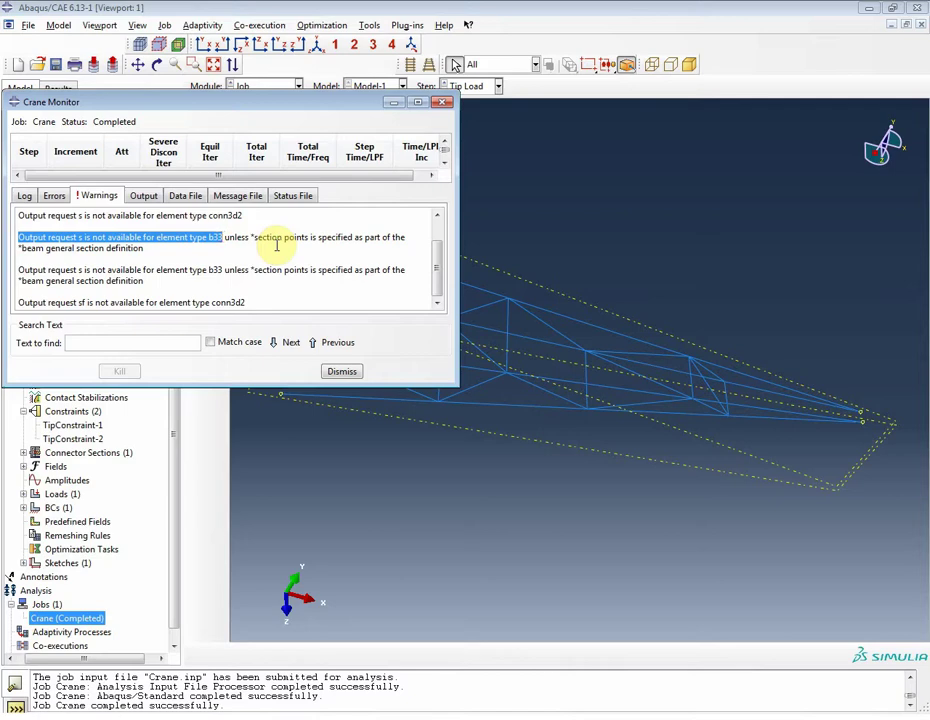
{"action": "left_click", "coordinate": [340, 372]}
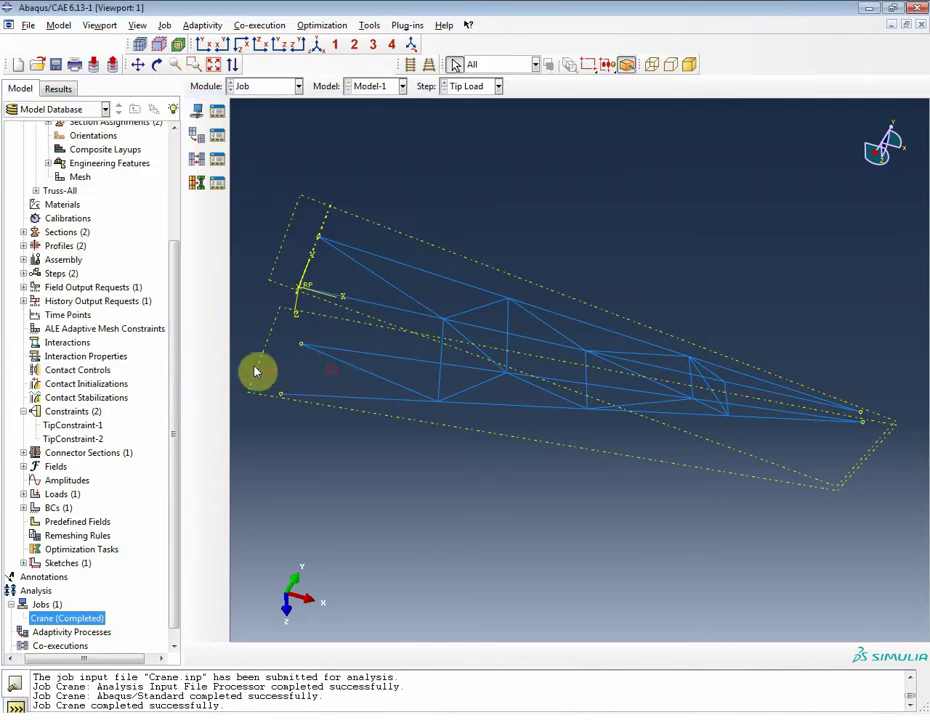
Delete the history output request H-Output-1 from the model.
{"action": "left_click", "coordinate": [23, 301]}
{"action": "left_click", "coordinate": [47, 316]}
{"action": "right_click", "coordinate": [51, 317]}
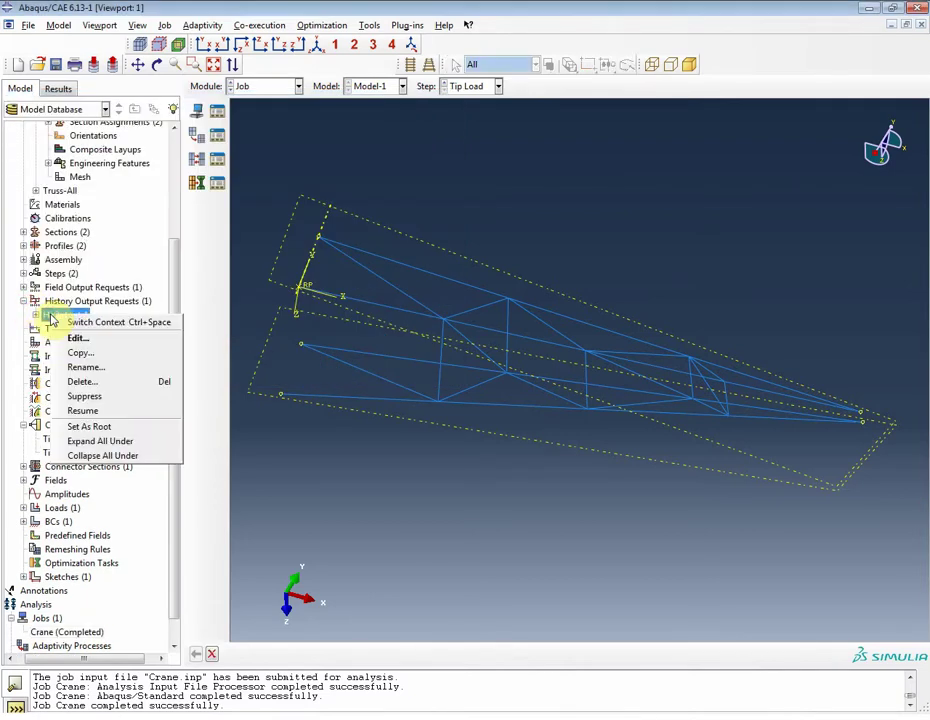
{"action": "left_click", "coordinate": [82, 381]}
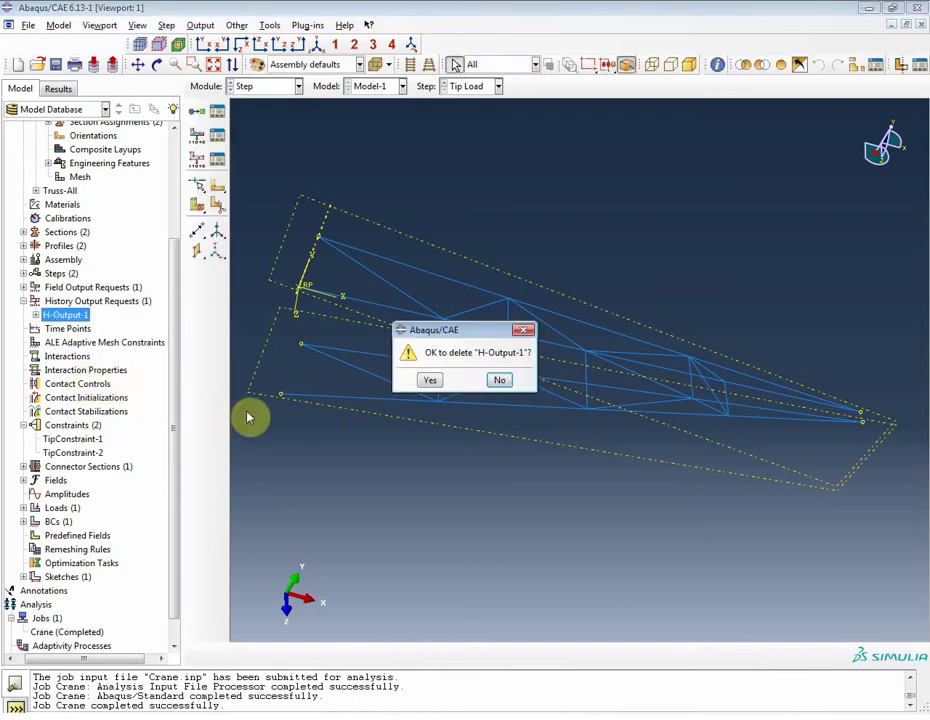
{"action": "left_click", "coordinate": [430, 381]}
Open the field output request F-Output-1 of the Tip Load step and examine its requested output variables.
{"action": "left_click", "coordinate": [23, 288]}
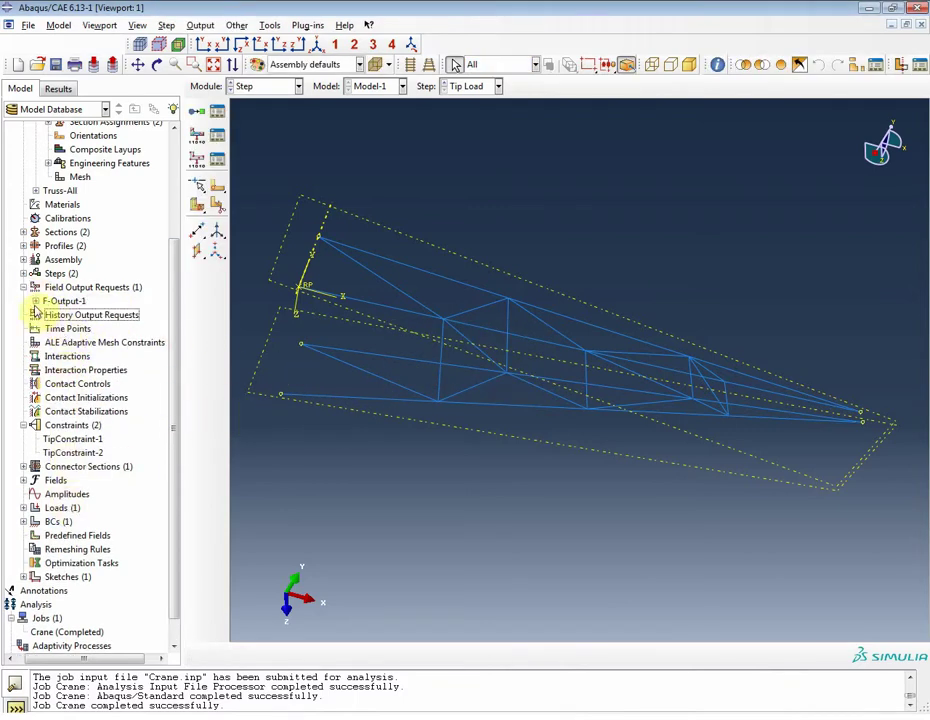
{"action": "left_click", "coordinate": [91, 288]}
{"action": "right_click", "coordinate": [91, 288]}
{"action": "left_click", "coordinate": [120, 312]}
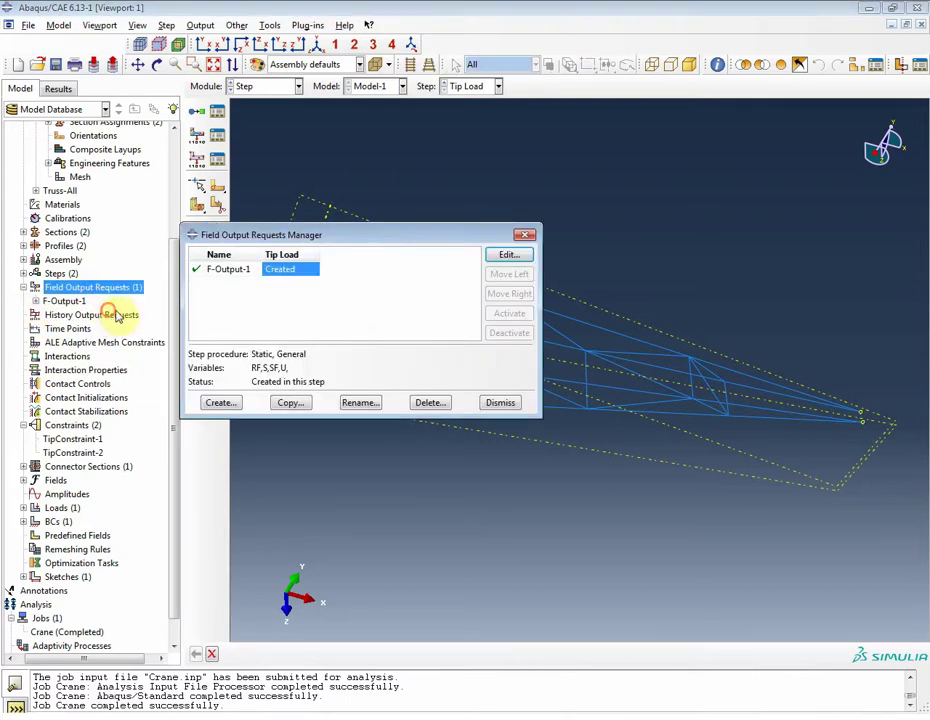
{"action": "left_click", "coordinate": [509, 256]}
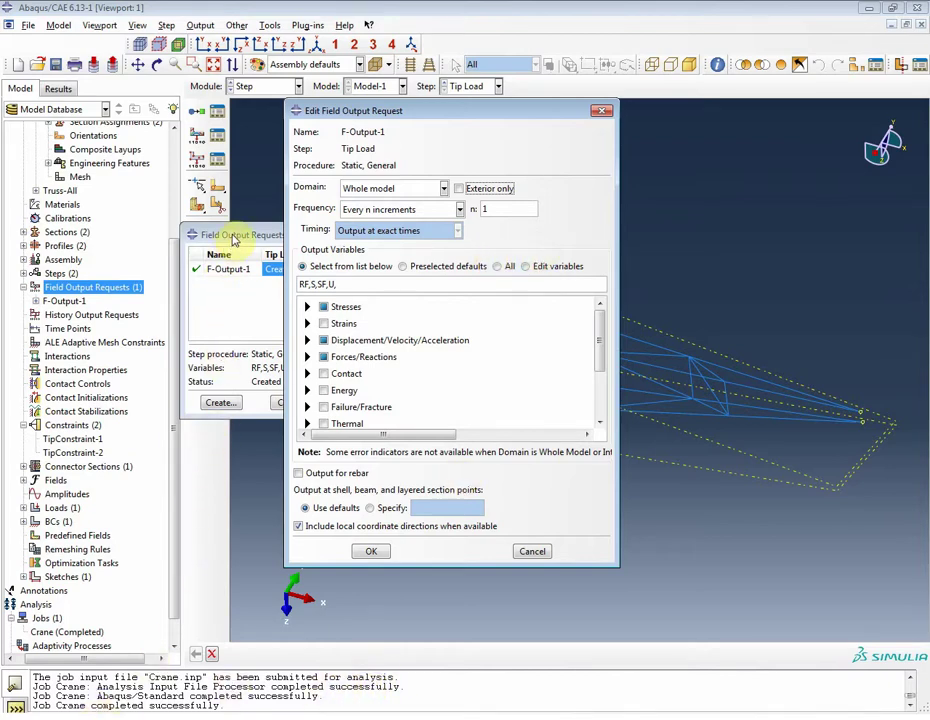
{"action": "left_click", "coordinate": [190, 235]}
{"action": "left_click_drag", "start_coordinate": [183, 236], "coordinate": [131, 232]}
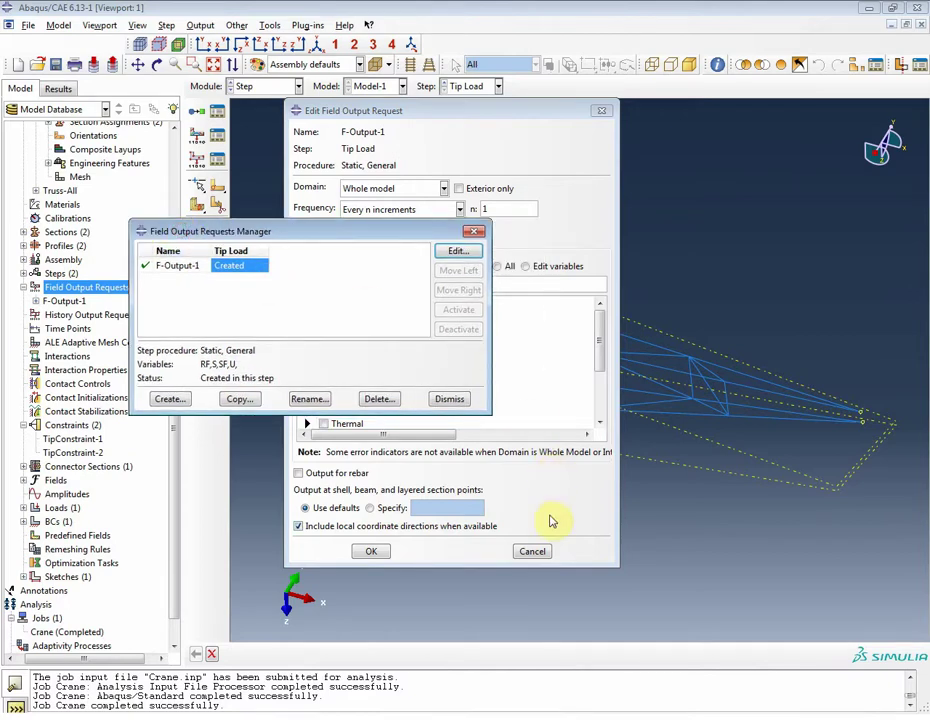
{"action": "left_click", "coordinate": [587, 517]}
{"action": "left_click_drag", "start_coordinate": [435, 108], "coordinate": [470, 106]}
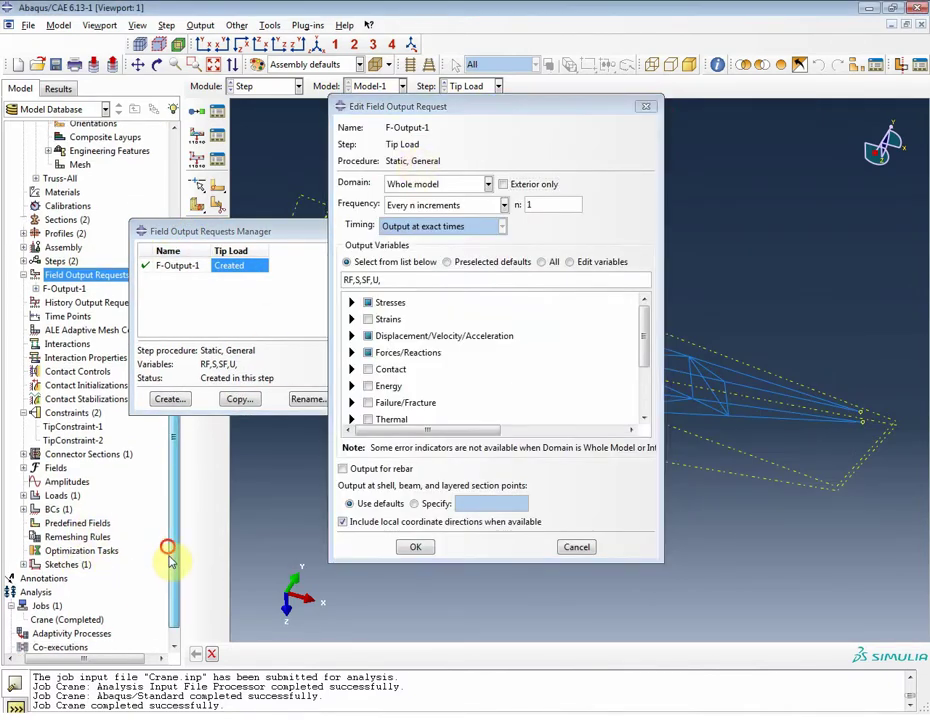
Review the Crane job's output request warnings again in its monitor and close it.
{"action": "scroll", "coordinate": [174, 600], "scroll_direction": "down", "scroll_amount": 2}
{"action": "left_click", "coordinate": [42, 605]}
{"action": "right_click", "coordinate": [42, 608]}
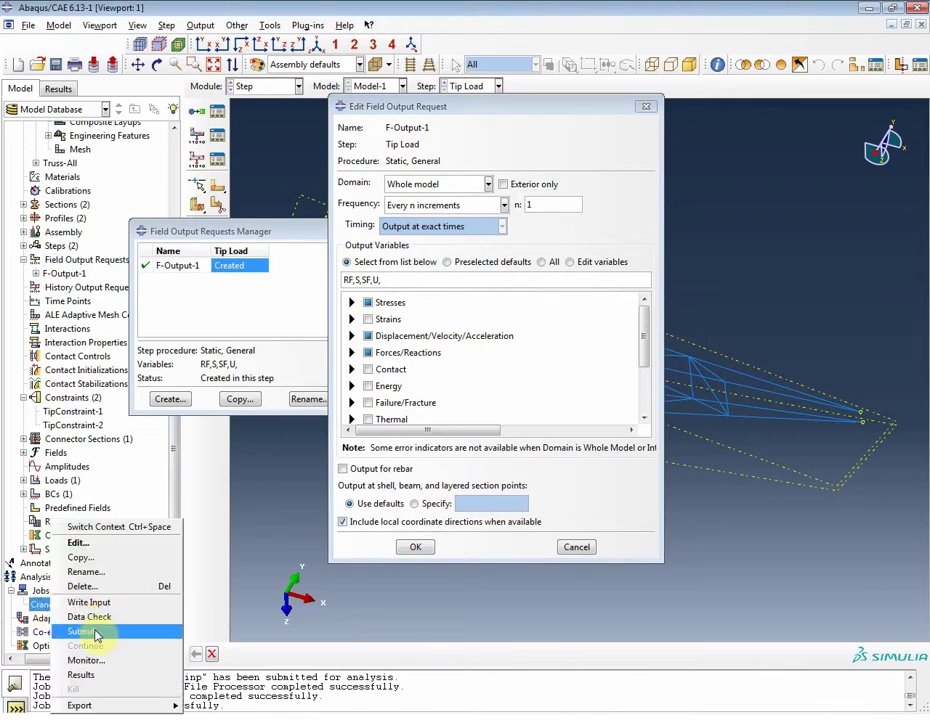
{"action": "left_click", "coordinate": [92, 664]}
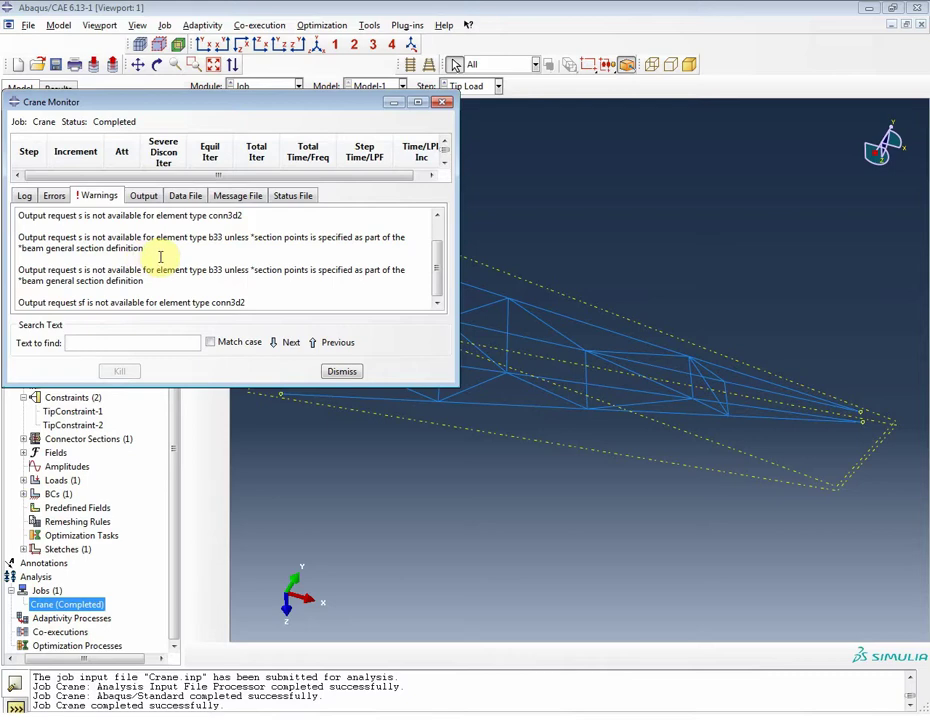
{"action": "left_click", "coordinate": [340, 374]}
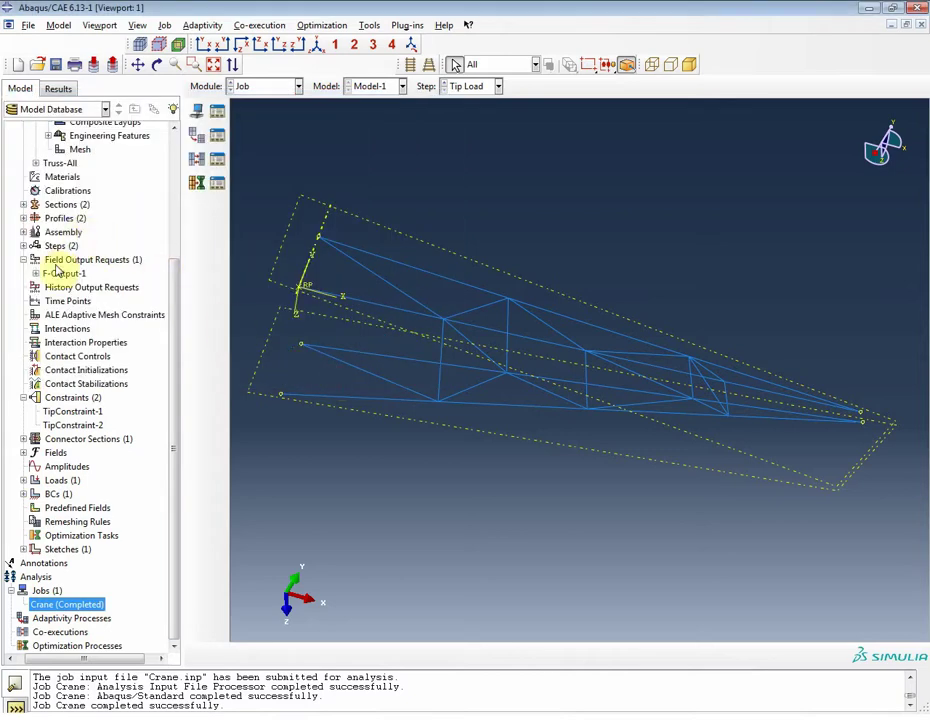
Resubmit the Crane job, overwriting its existing files and continuing without history output for the Tip Load step.
{"action": "right_click", "coordinate": [70, 606]}
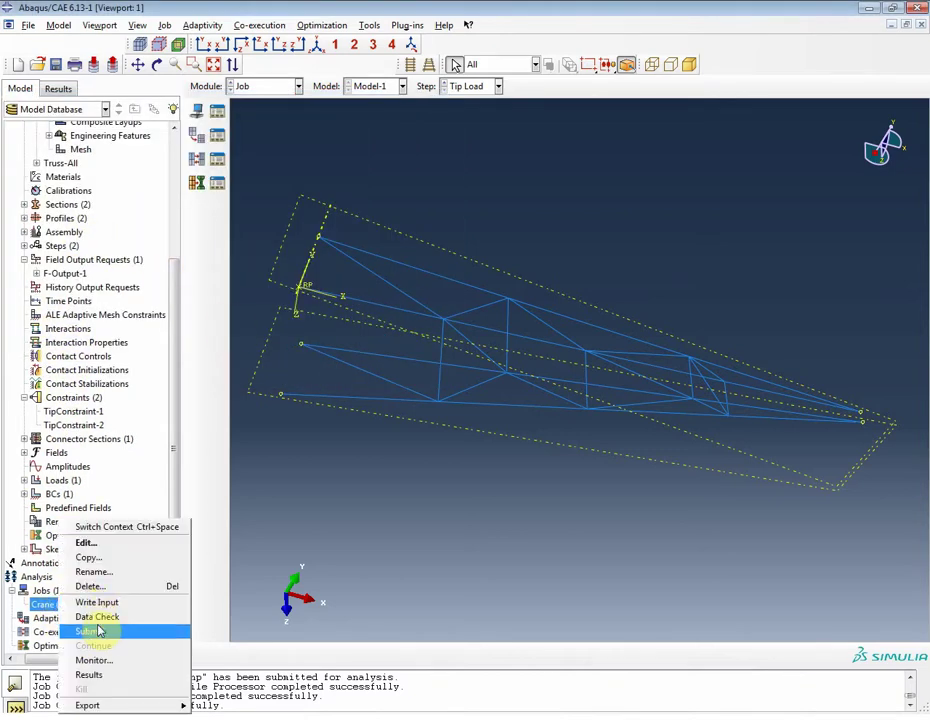
{"action": "left_click", "coordinate": [90, 631]}
{"action": "left_click", "coordinate": [62, 455]}
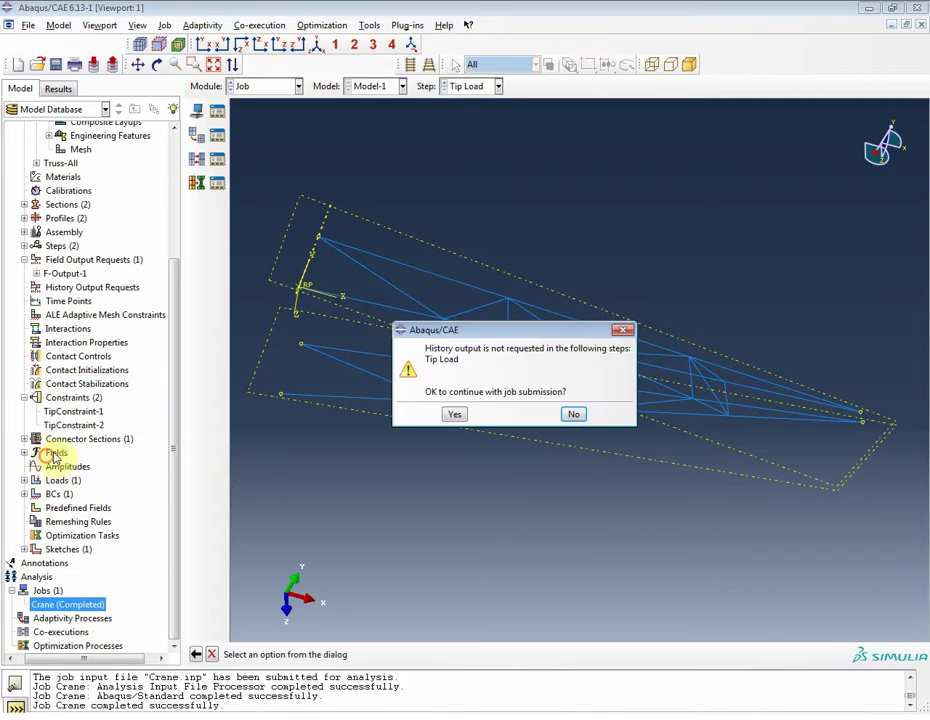
{"action": "left_click", "coordinate": [456, 415]}
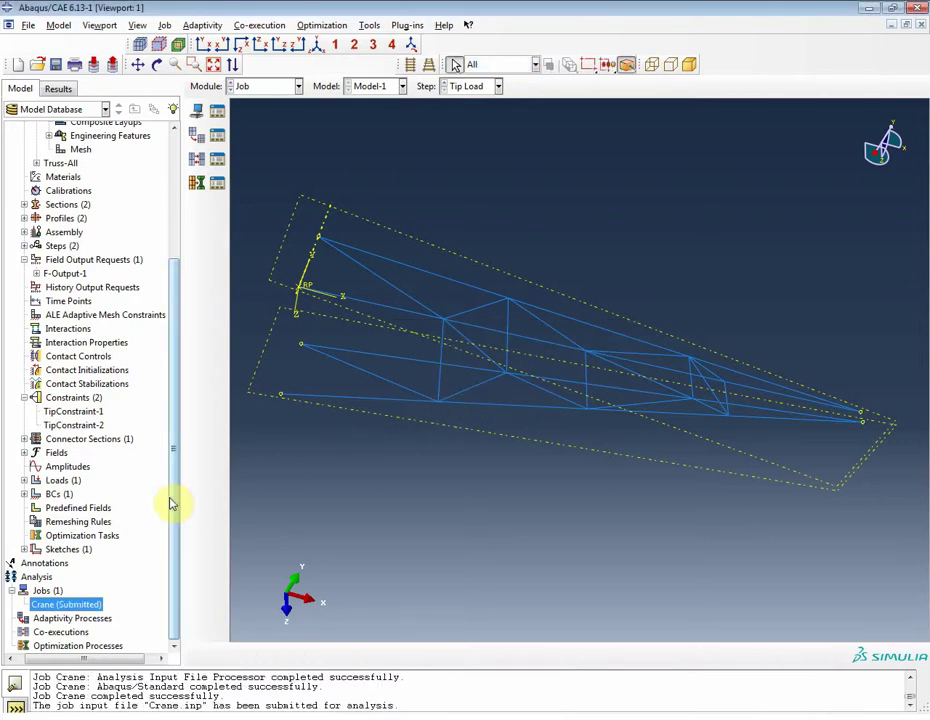
Monitor the running Crane job, examine its warnings about unavailable output requests, and close the monitor.
{"action": "left_click_drag", "start_coordinate": [171, 497], "coordinate": [170, 535]}
{"action": "right_click", "coordinate": [92, 606]}
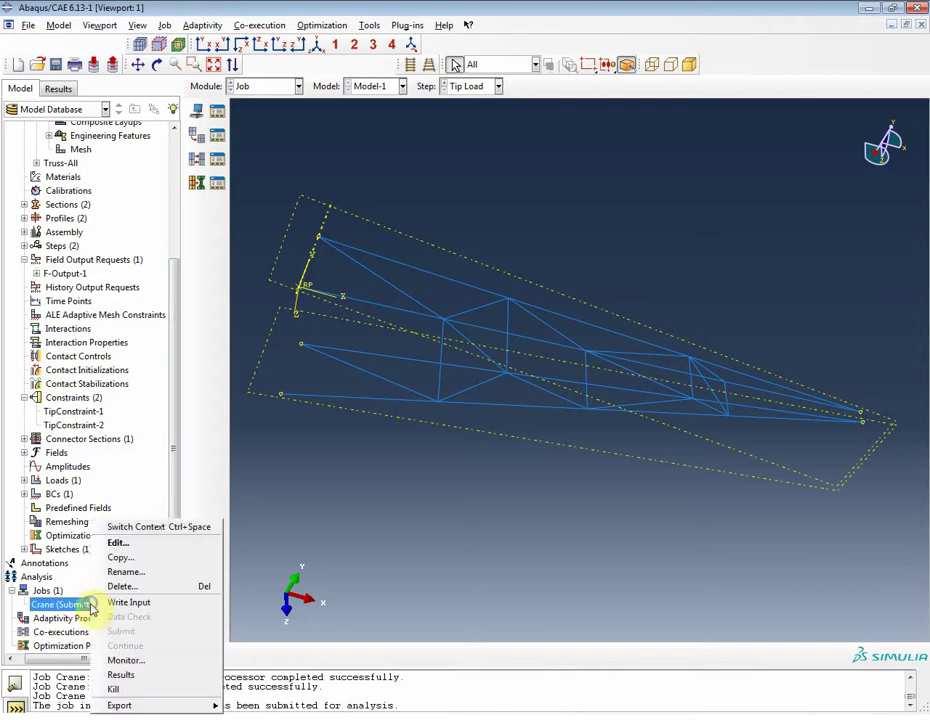
{"action": "left_click", "coordinate": [124, 660]}
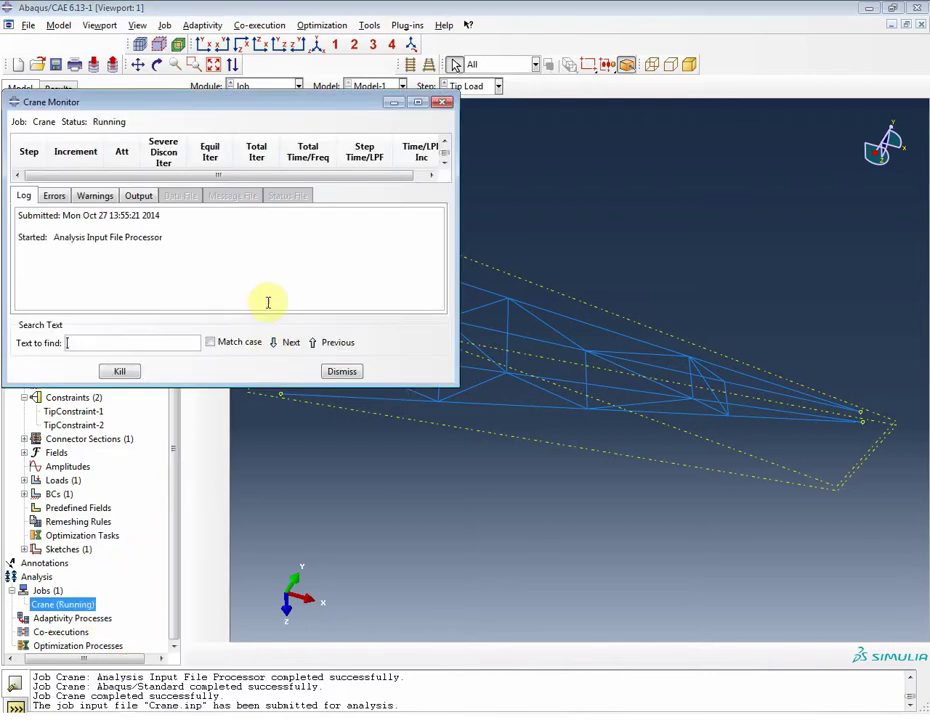
{"action": "left_click", "coordinate": [95, 196]}
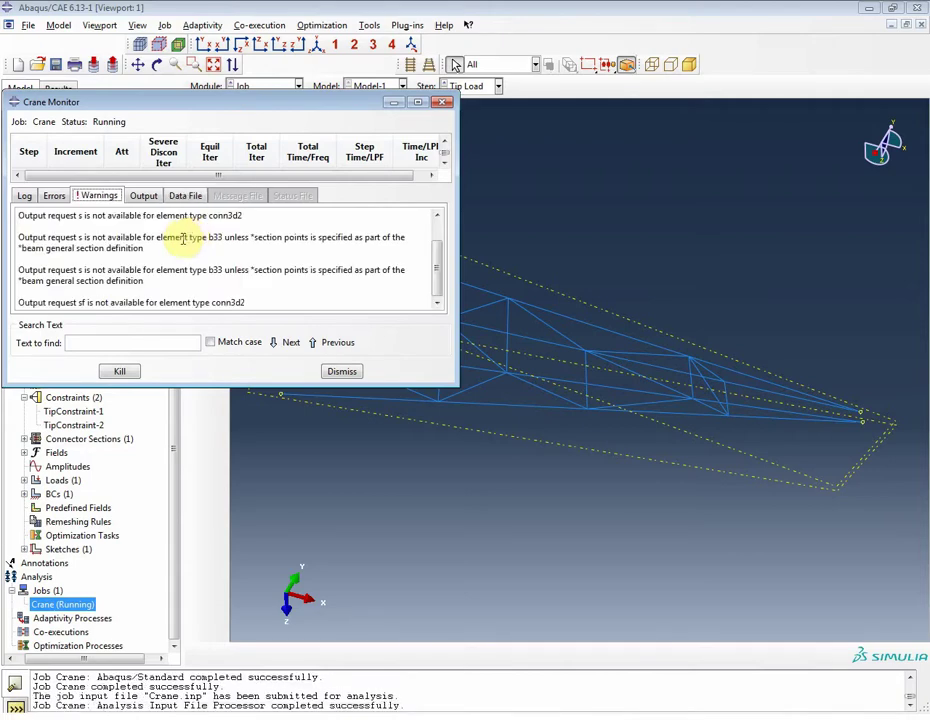
{"action": "left_click", "coordinate": [340, 372]}
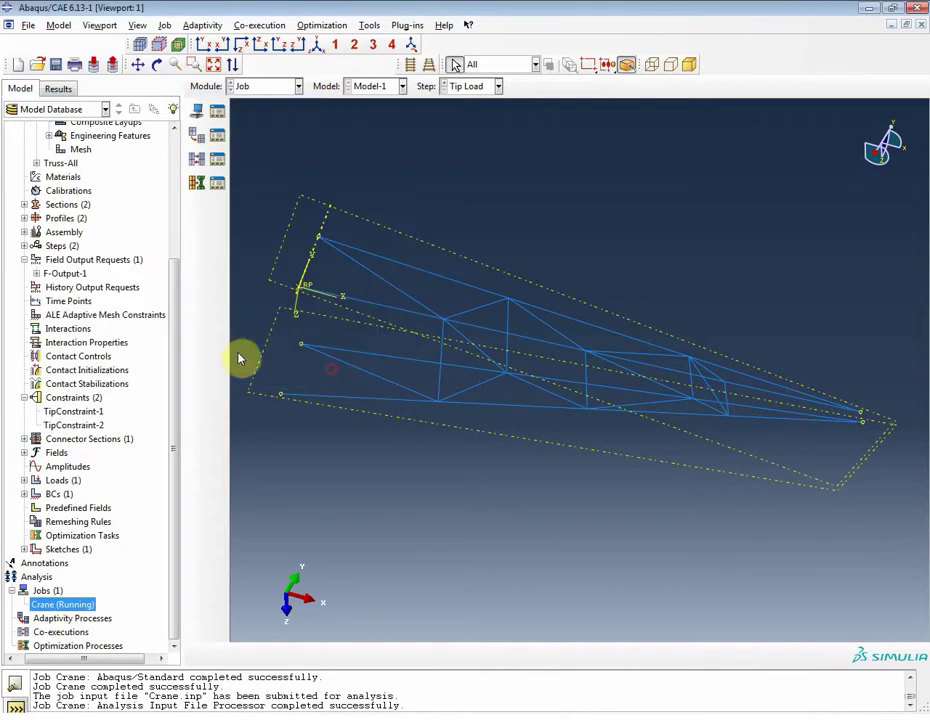
Remove the stress variables from field output request F-Output-1, keeping only U, RF and SF for the whole model.
{"action": "left_click", "coordinate": [66, 276]}
{"action": "right_click", "coordinate": [70, 274]}
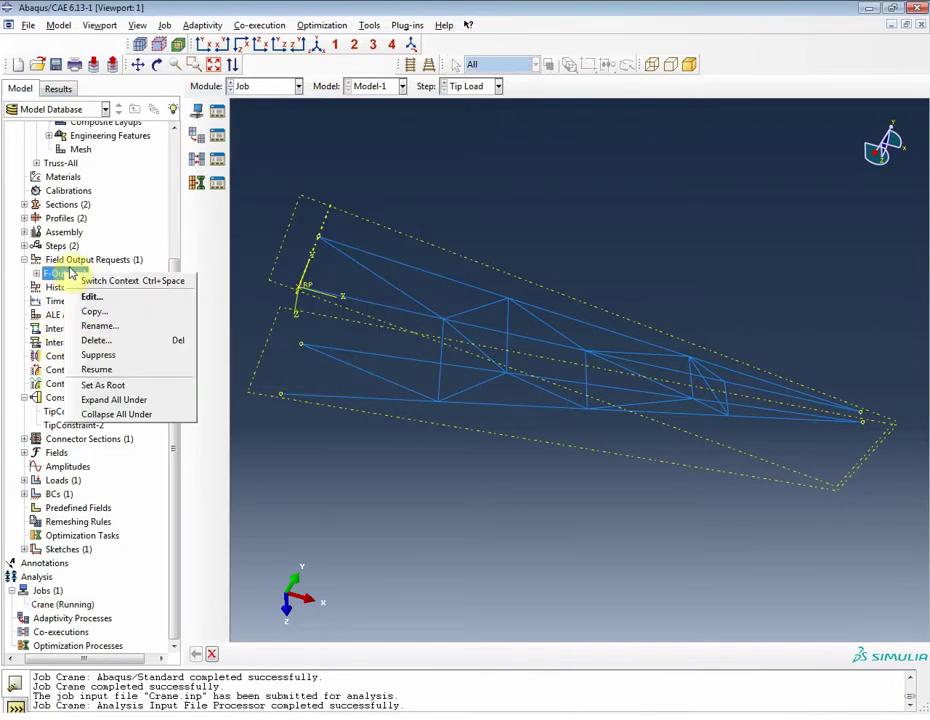
{"action": "left_click", "coordinate": [92, 297]}
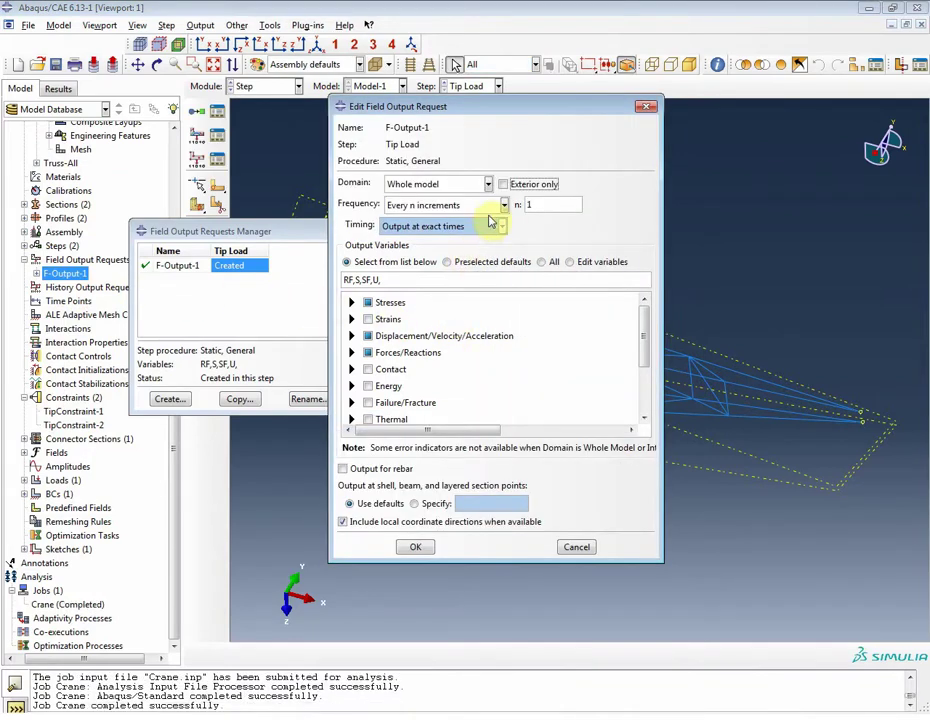
{"action": "left_click", "coordinate": [489, 184]}
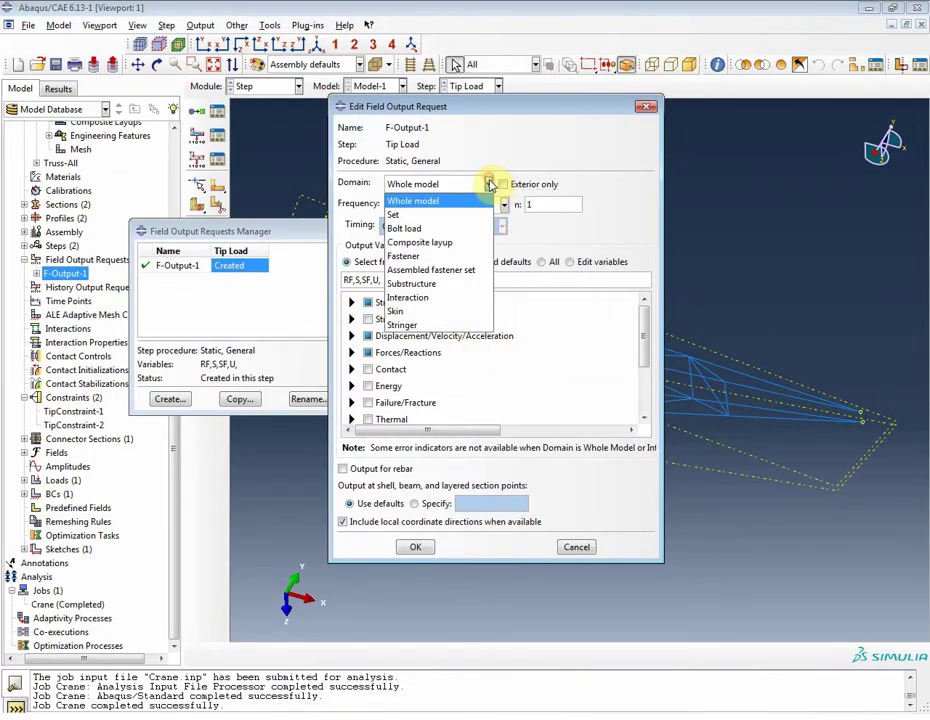
{"action": "left_click", "coordinate": [489, 184]}
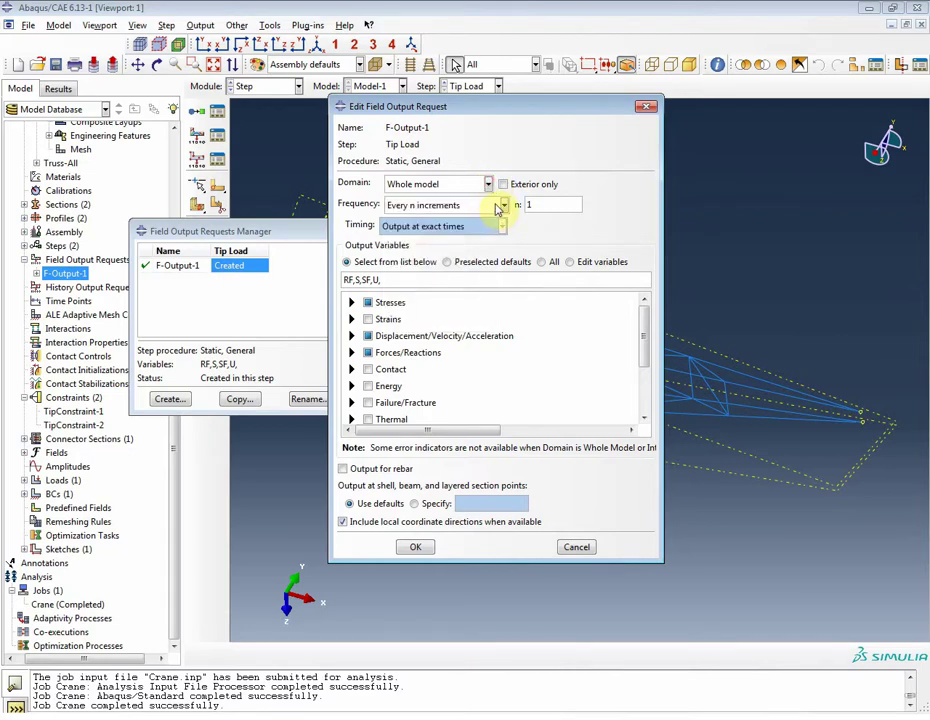
{"action": "left_click", "coordinate": [500, 204]}
{"action": "left_click", "coordinate": [500, 204]}
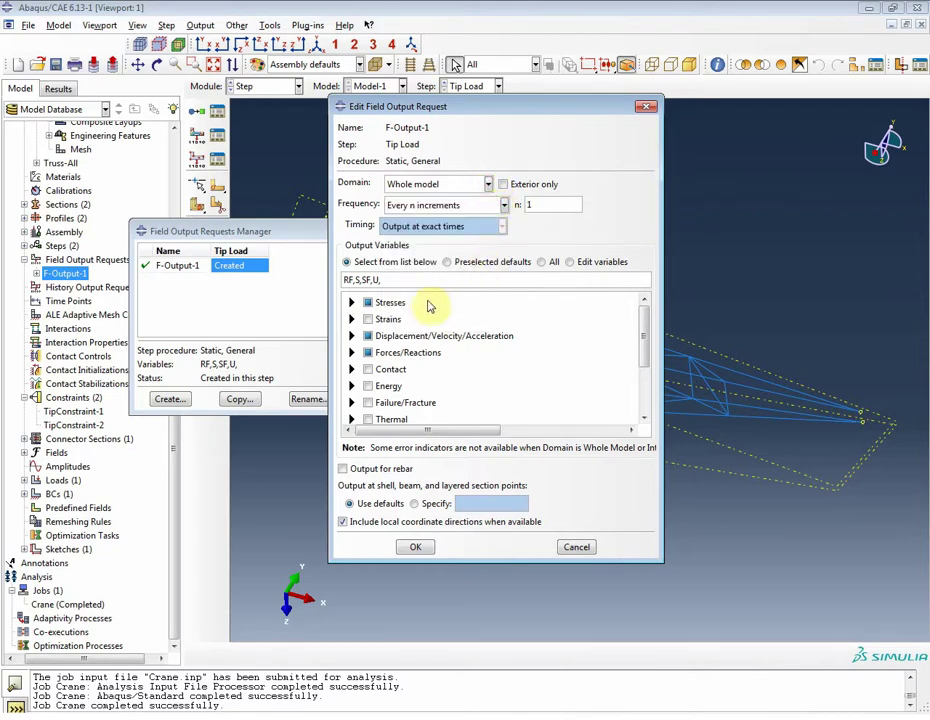
{"action": "left_click", "coordinate": [379, 309]}
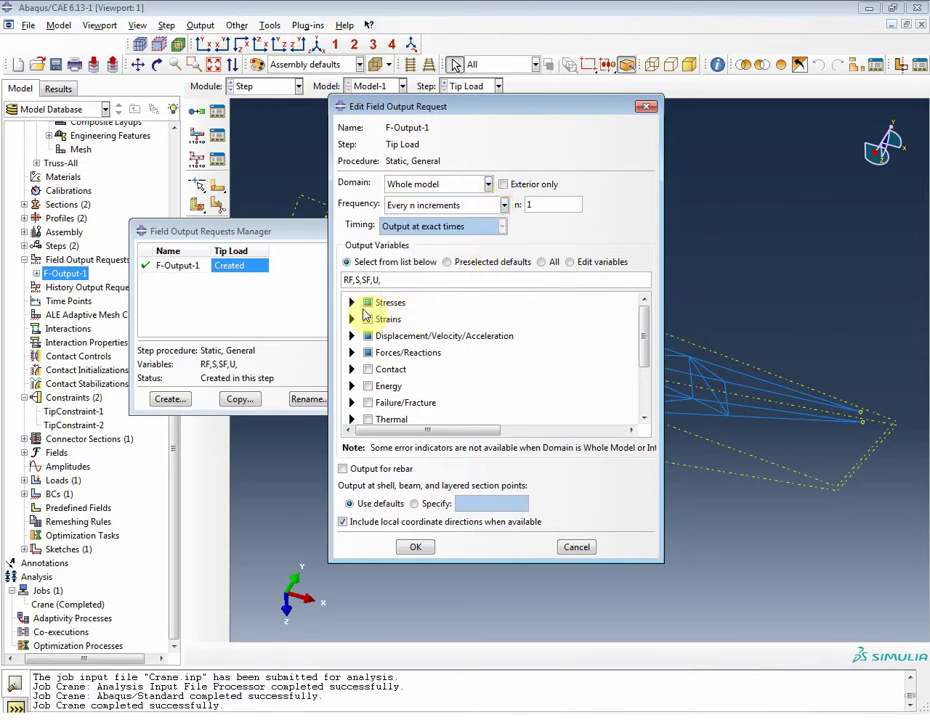
{"action": "left_click", "coordinate": [368, 303]}
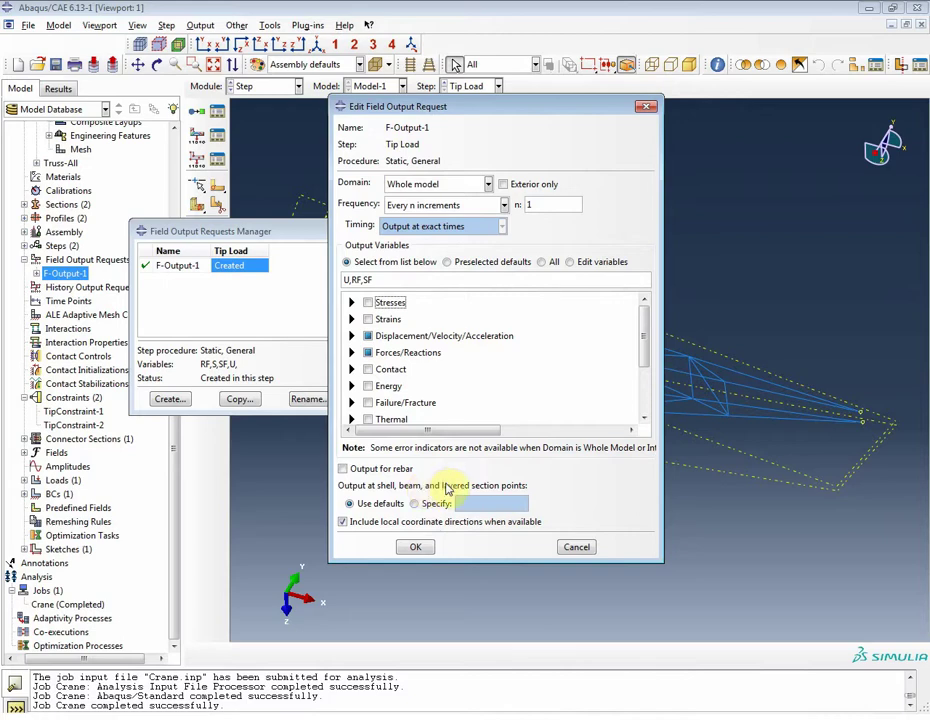
{"action": "left_click", "coordinate": [421, 547]}
{"action": "left_click", "coordinate": [460, 402]}
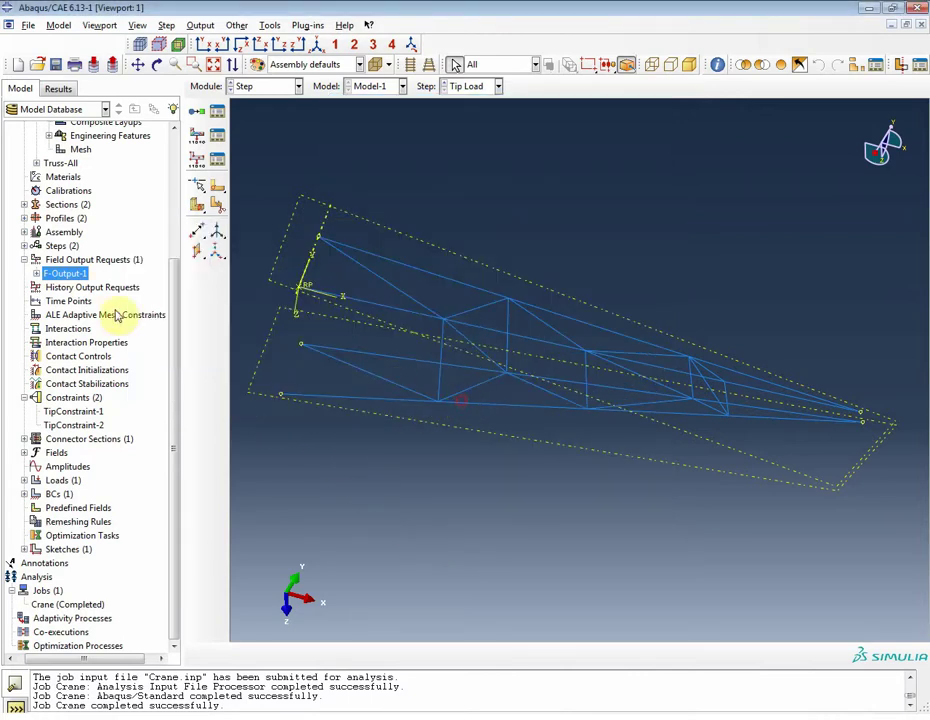
Submit the Crane job again with the edited field output, overwriting its files and accepting the missing history output.
{"action": "right_click", "coordinate": [68, 606]}
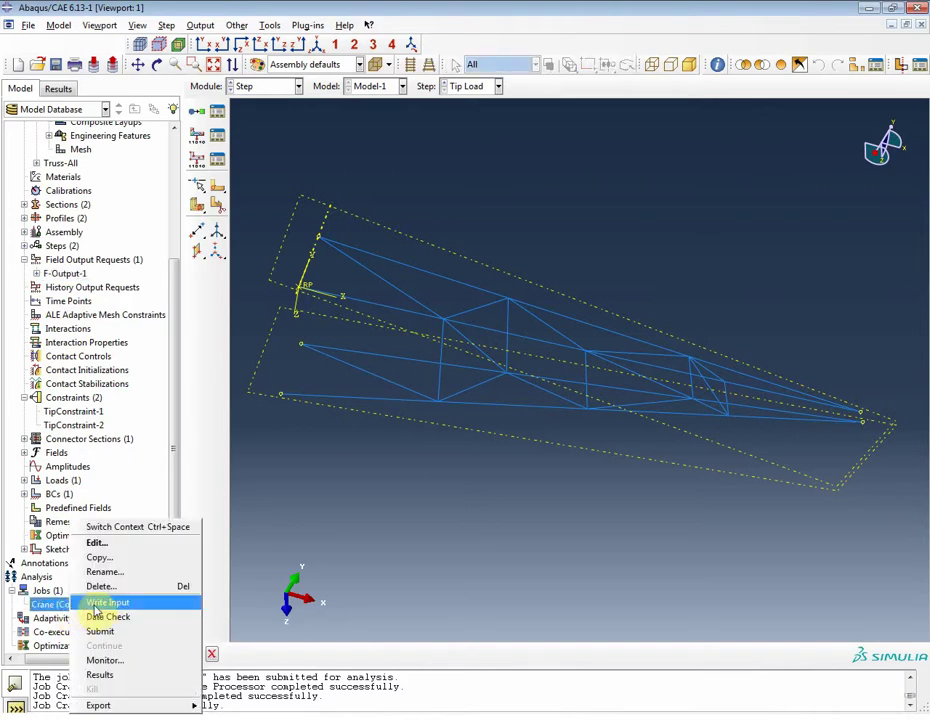
{"action": "left_click", "coordinate": [101, 632]}
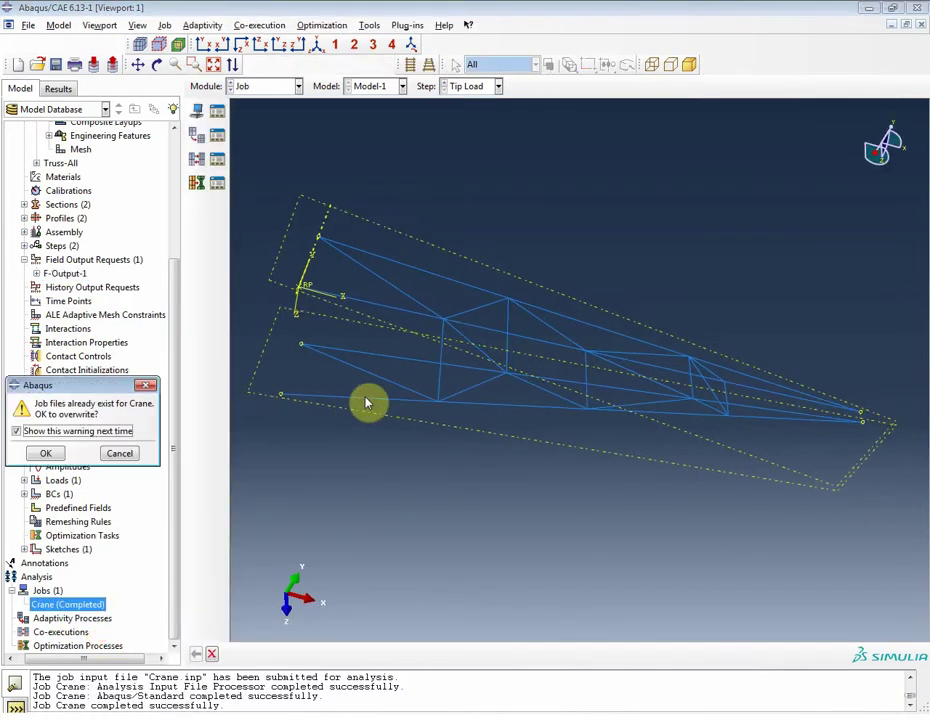
{"action": "left_click", "coordinate": [44, 452]}
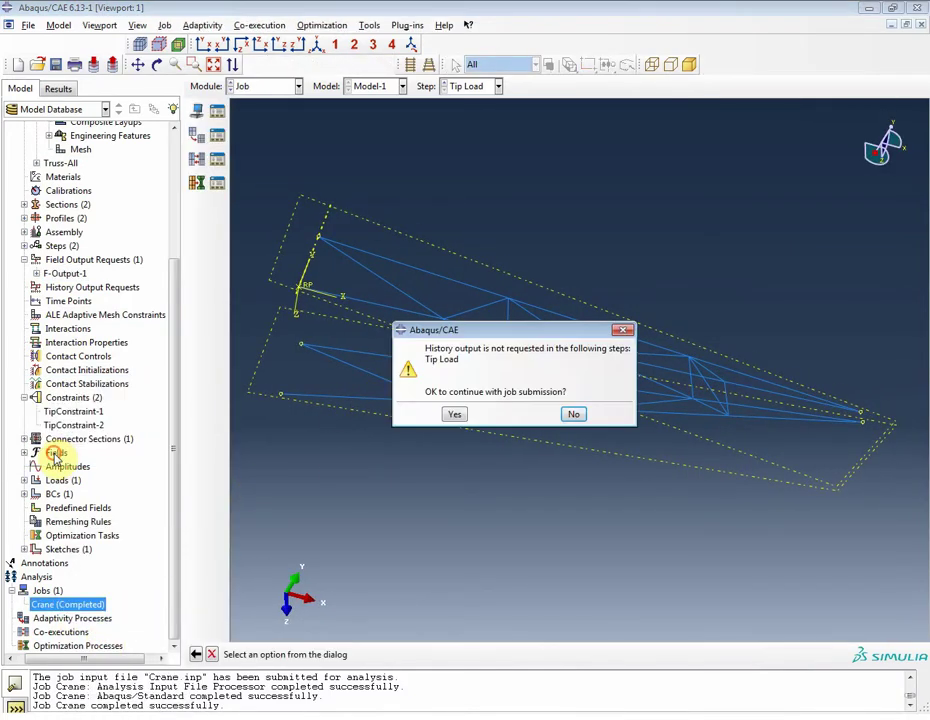
{"action": "left_click", "coordinate": [455, 414]}
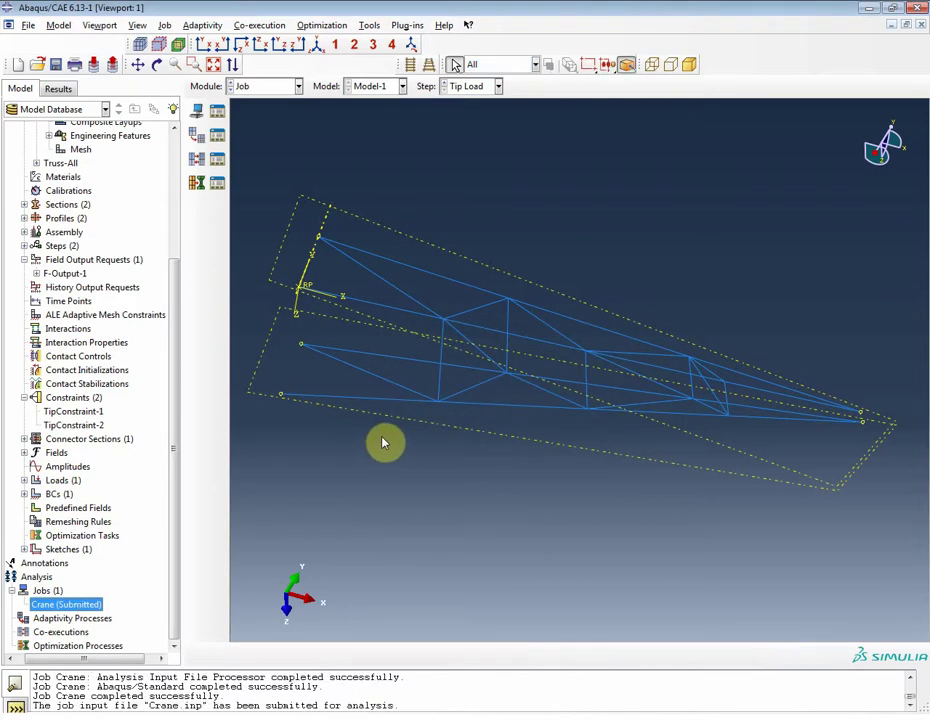
Monitor the resubmitted Crane job, check its remaining warnings, and dismiss the monitor.
{"action": "right_click", "coordinate": [100, 607]}
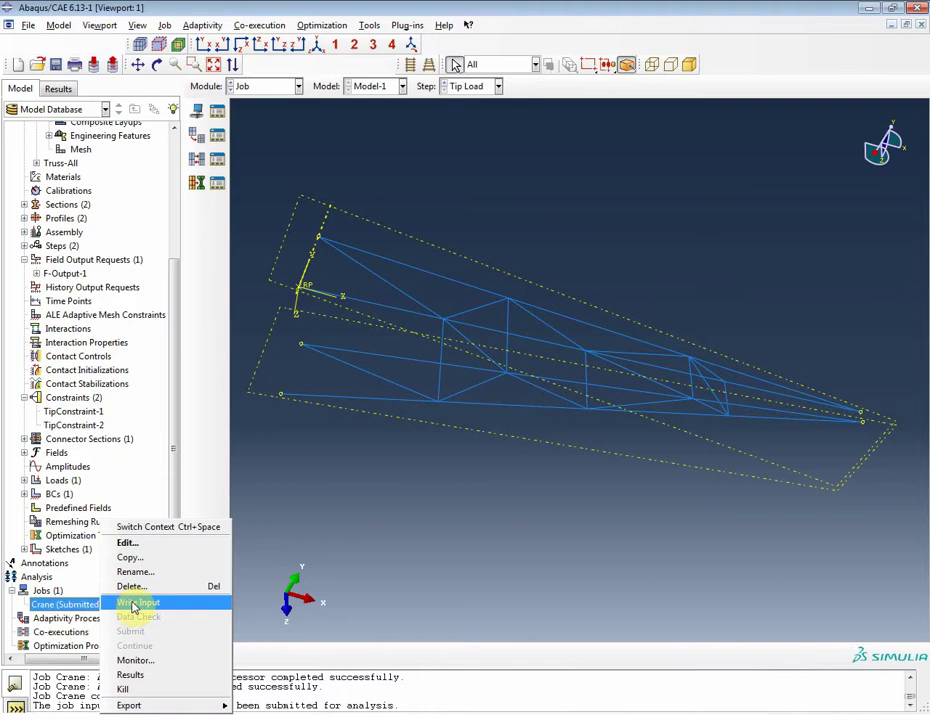
{"action": "left_click", "coordinate": [158, 660]}
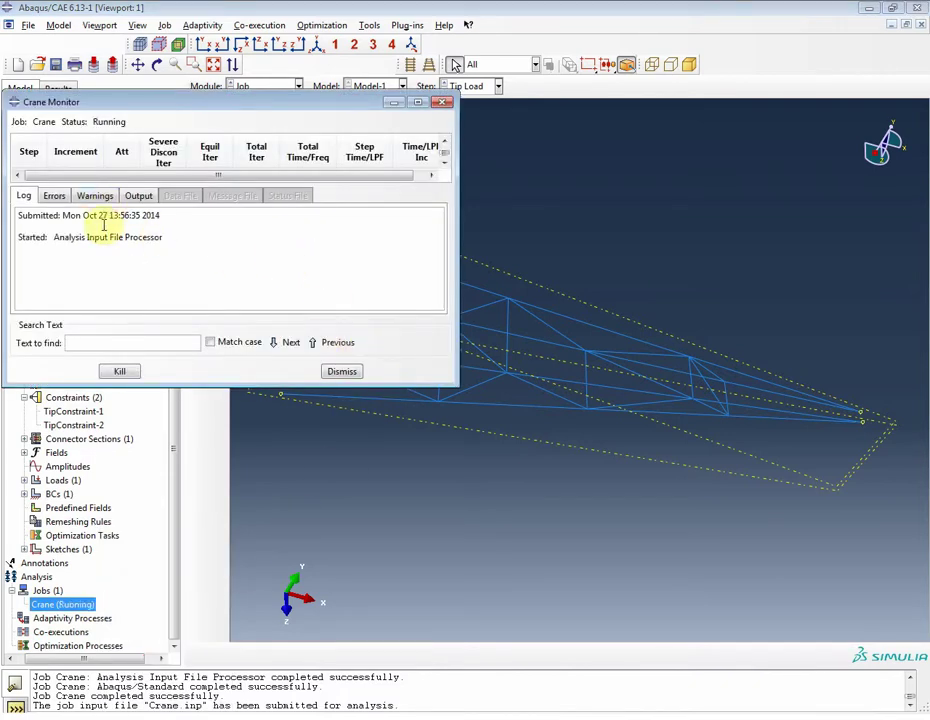
{"action": "left_click", "coordinate": [95, 196]}
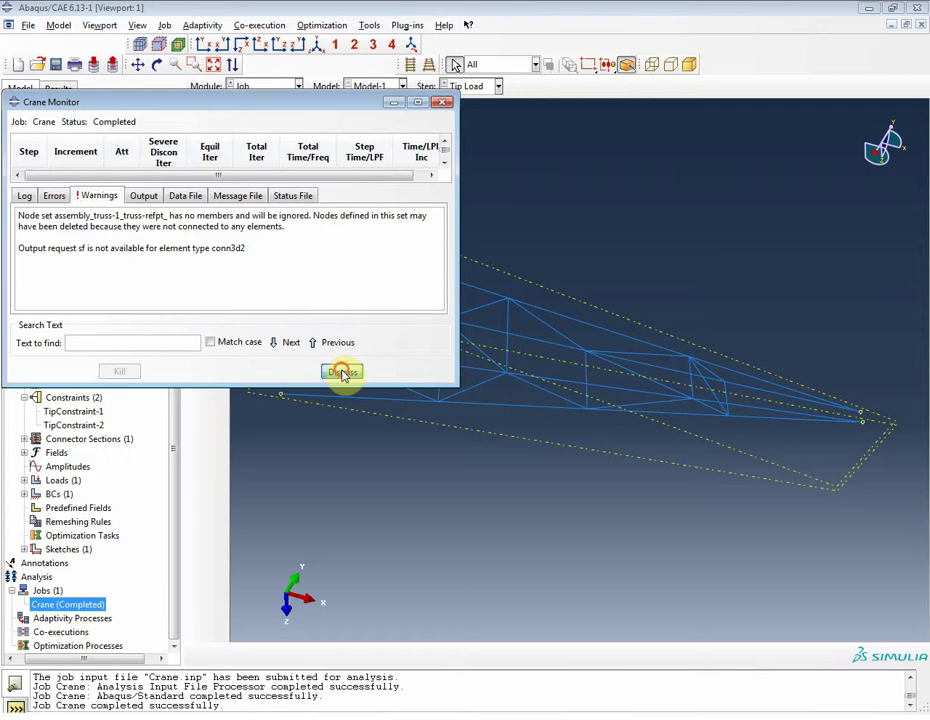
{"action": "left_click", "coordinate": [341, 373]}
Open the Crane job's results and plot contours on the deformed shape.
{"action": "right_click", "coordinate": [90, 612]}
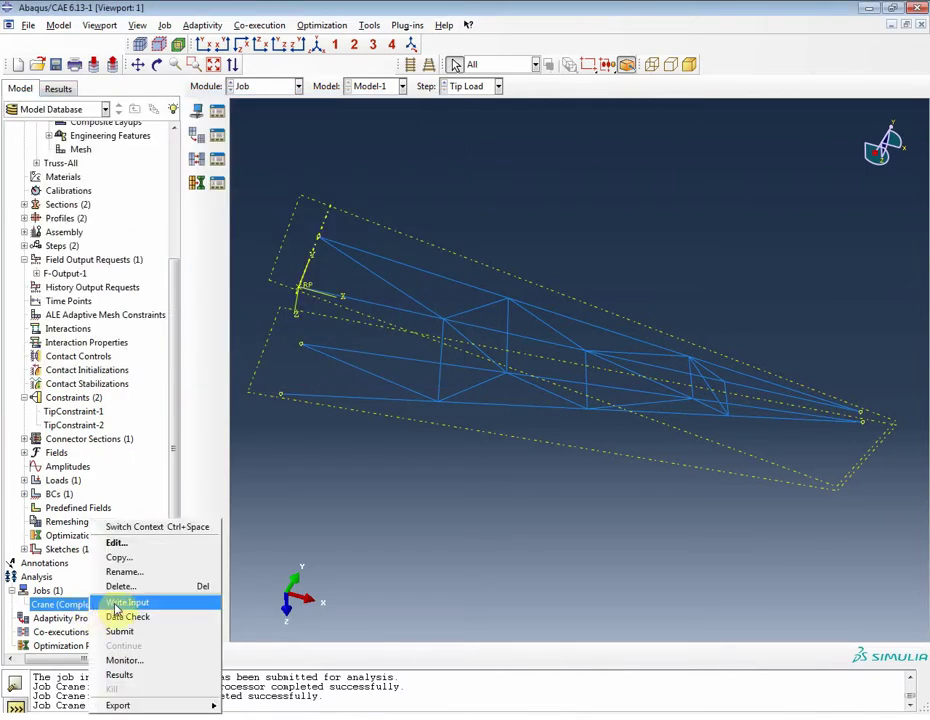
{"action": "left_click", "coordinate": [132, 677]}
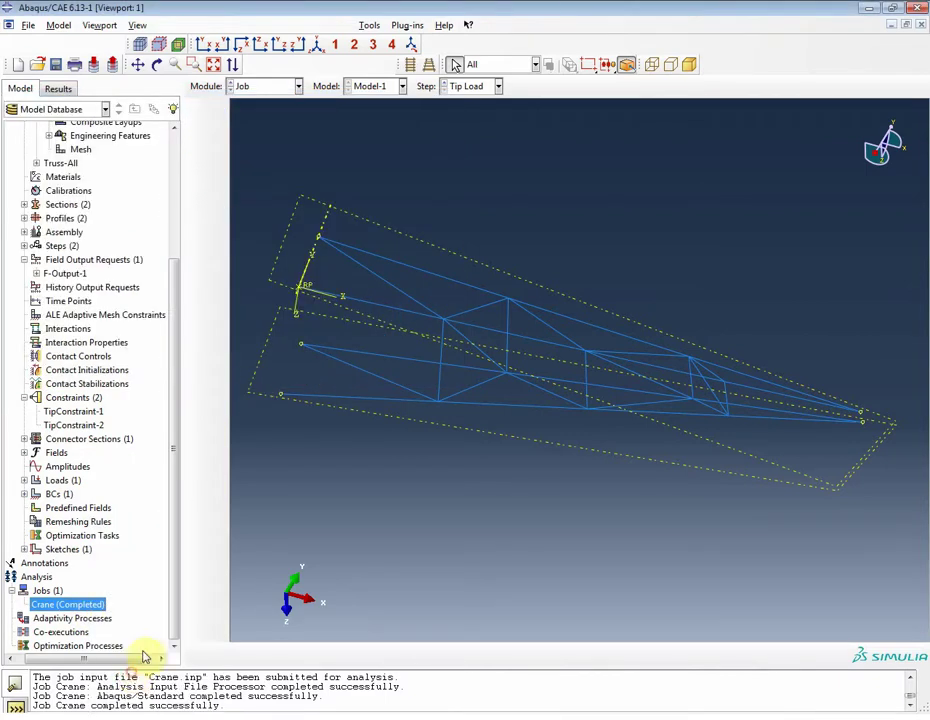
{"action": "left_click", "coordinate": [197, 181]}
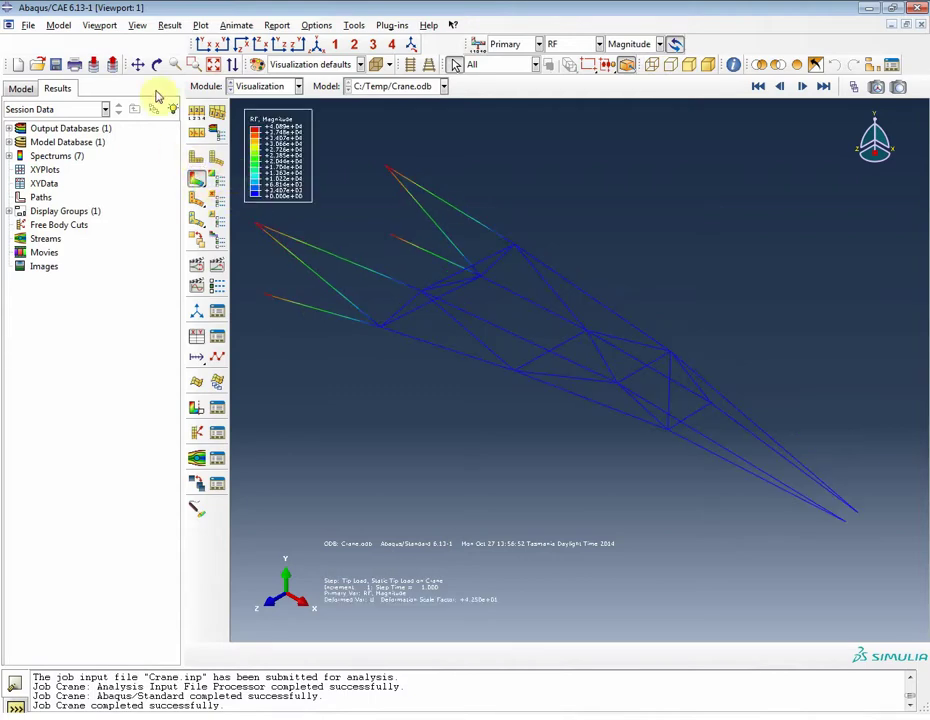
Set the viewport annotation font size to 12 points for the triad, legend, title block and state block.
{"action": "left_click", "coordinate": [130, 27]}
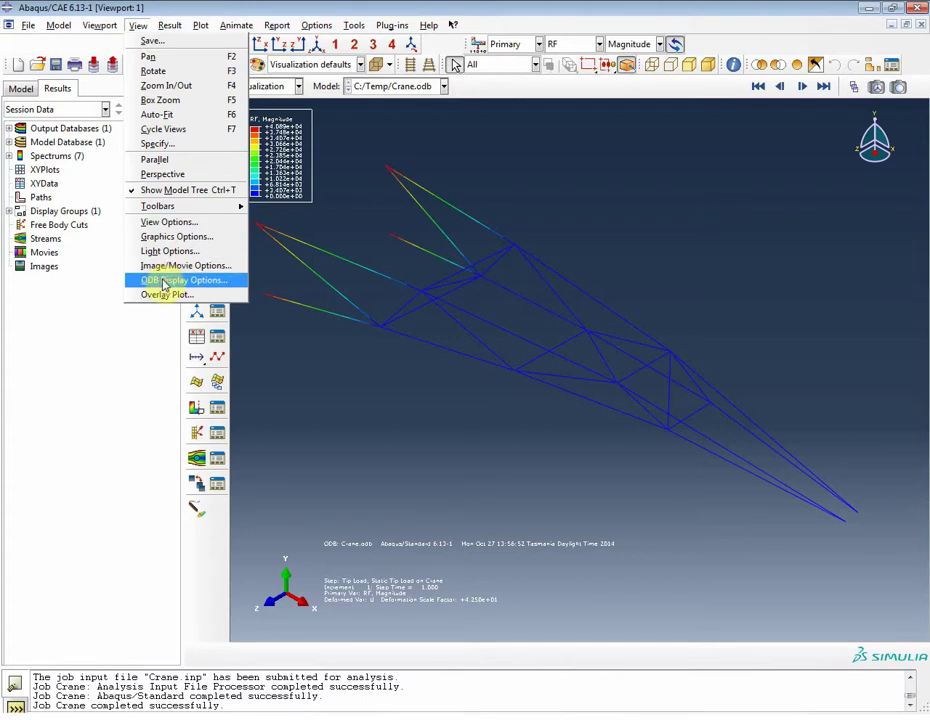
{"action": "mouse_move", "coordinate": [100, 25]}
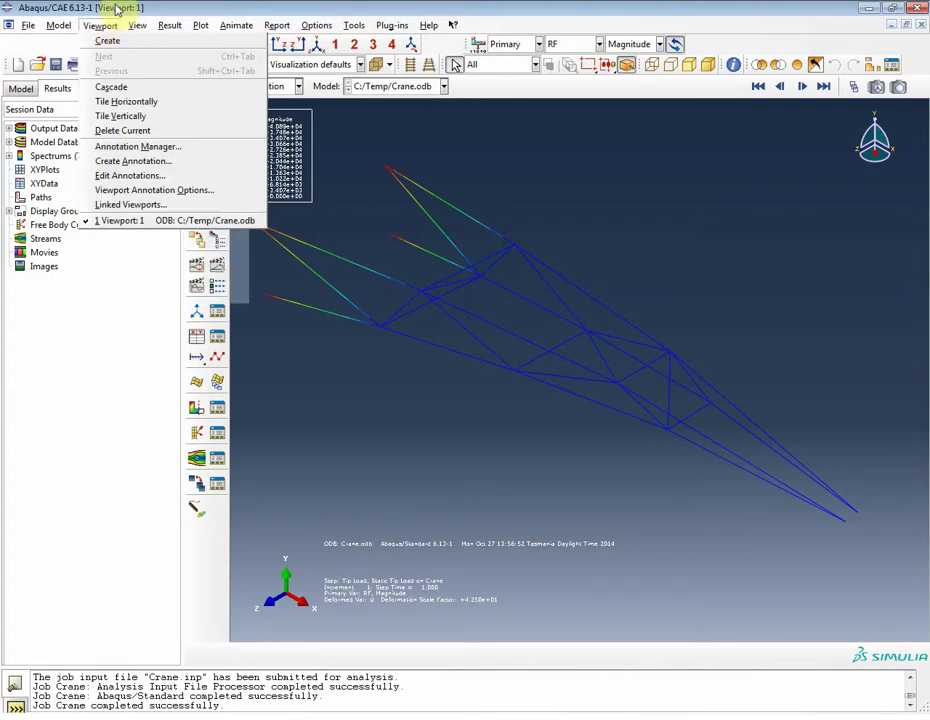
{"action": "left_click", "coordinate": [130, 192]}
{"action": "left_click", "coordinate": [140, 147]}
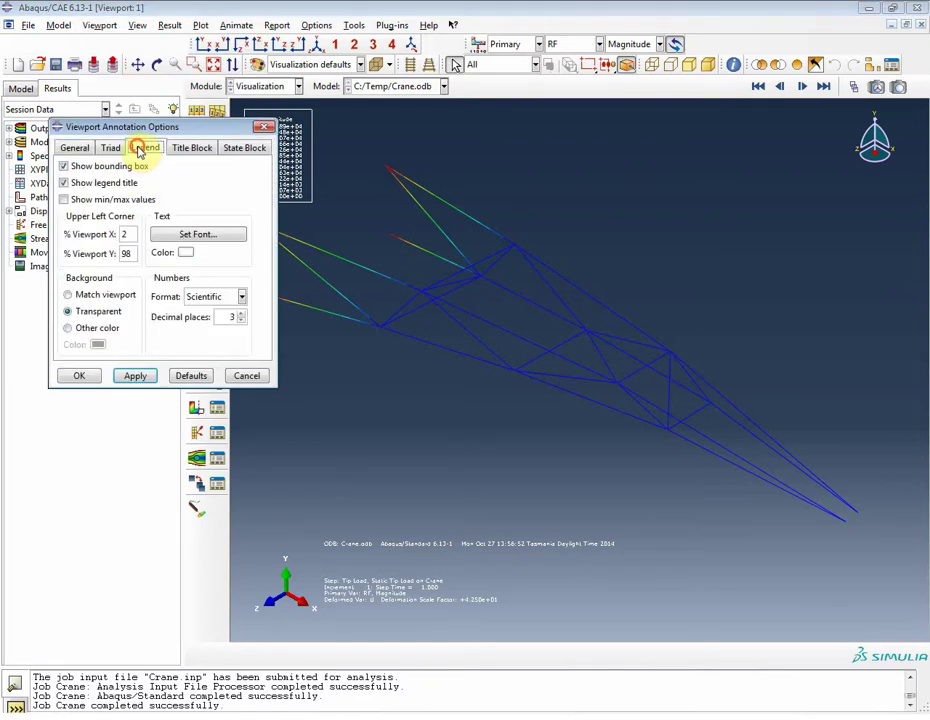
{"action": "left_click", "coordinate": [170, 238]}
{"action": "left_click", "coordinate": [517, 267]}
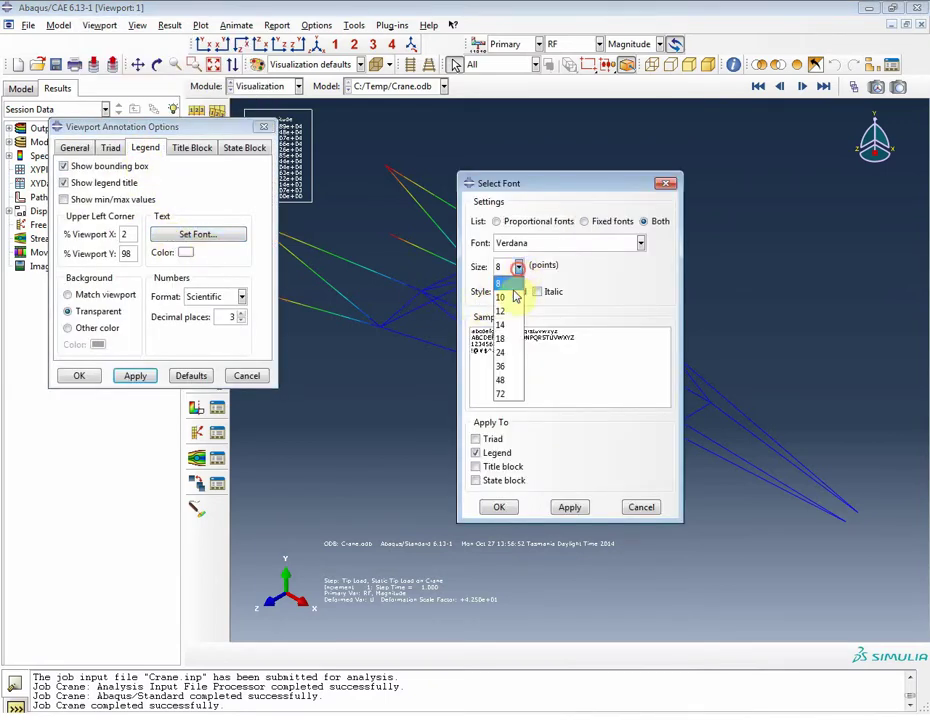
{"action": "left_click", "coordinate": [509, 312]}
{"action": "left_click", "coordinate": [490, 439]}
{"action": "left_click", "coordinate": [490, 466]}
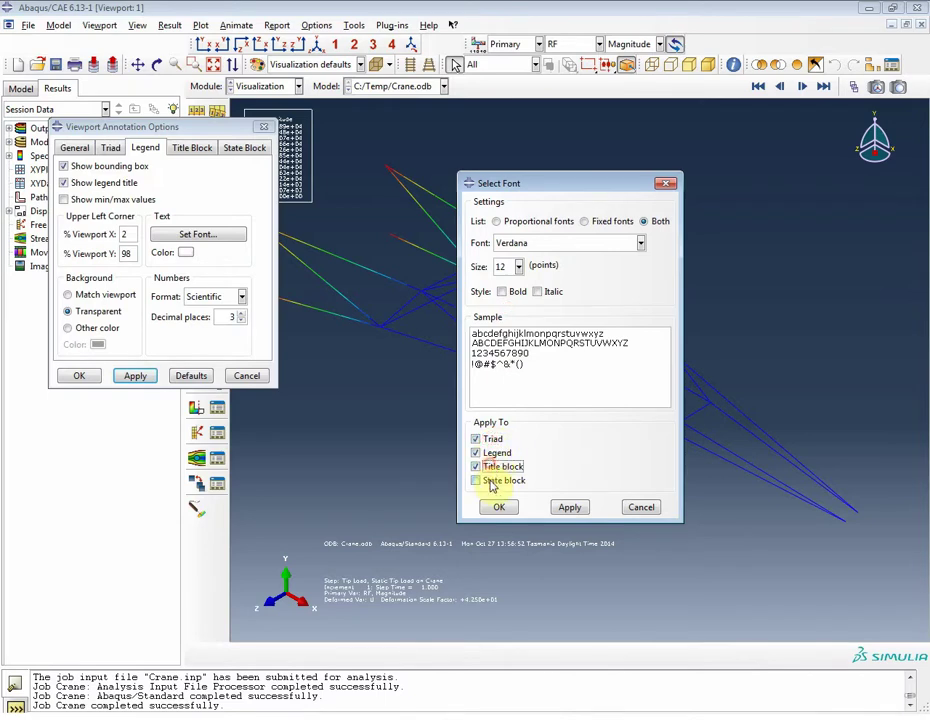
{"action": "left_click", "coordinate": [492, 480]}
{"action": "left_click", "coordinate": [497, 508]}
{"action": "left_click", "coordinate": [88, 375]}
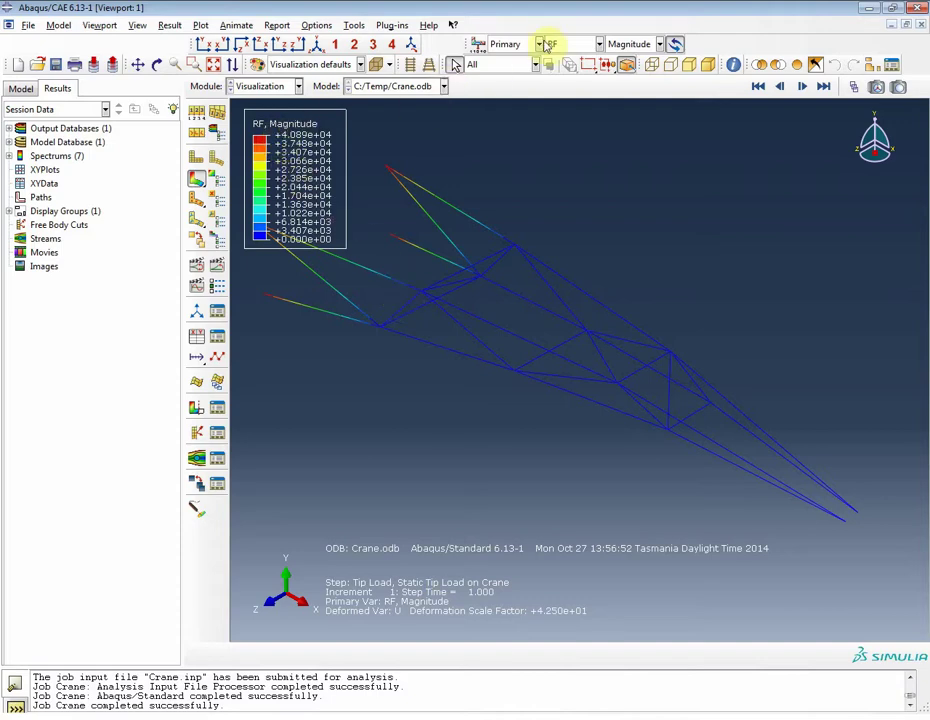
Contour the displacement magnitude U on the crane in the XY view and start animating the result.
{"action": "left_click", "coordinate": [585, 45]}
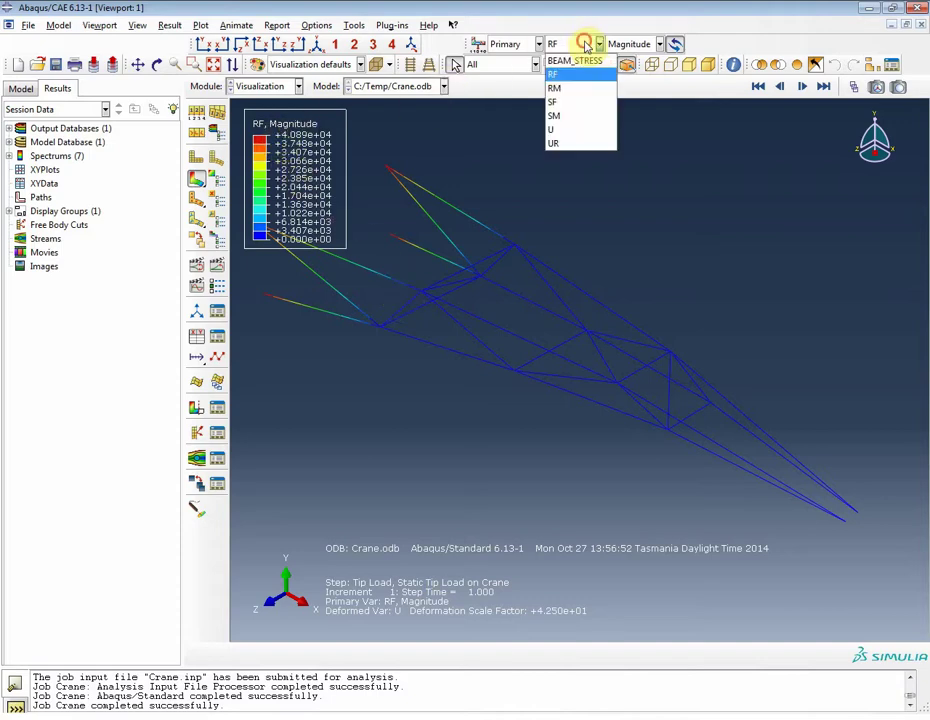
{"action": "left_click", "coordinate": [577, 130]}
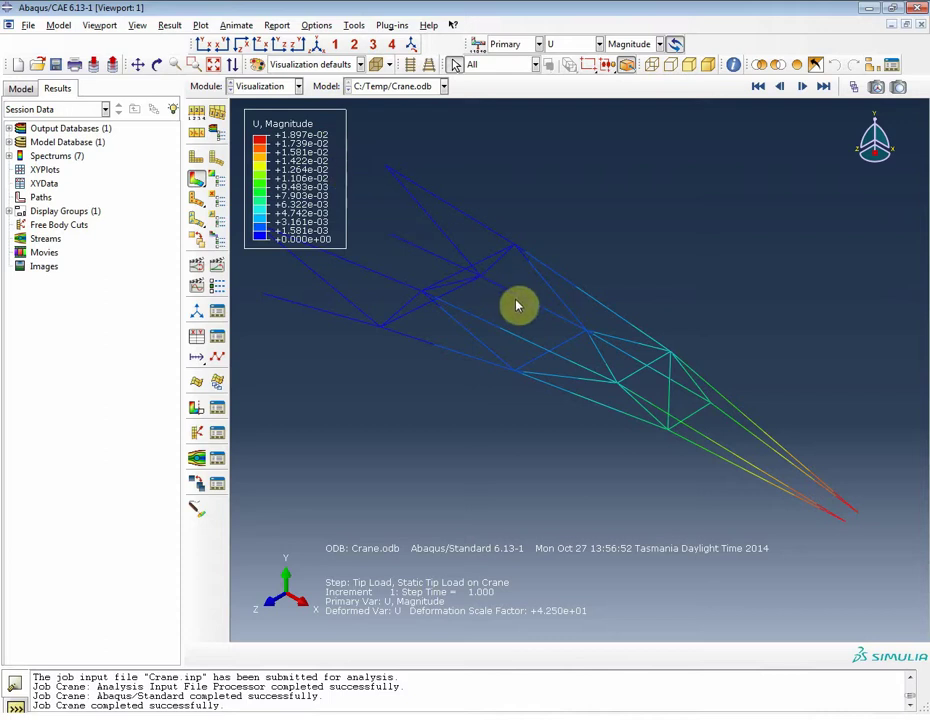
{"action": "left_click", "coordinate": [203, 44]}
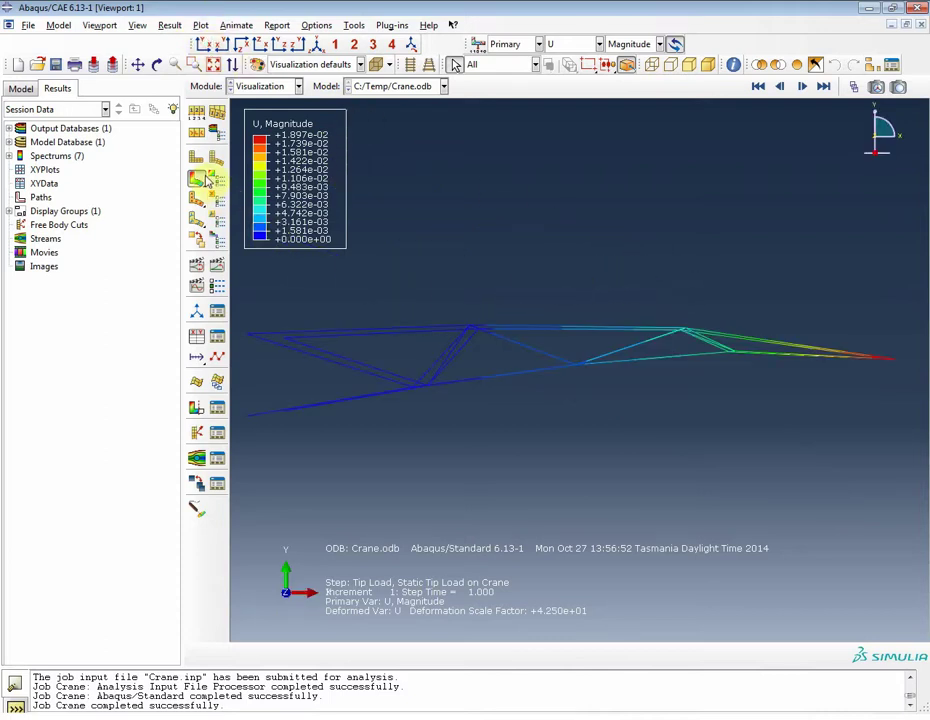
{"action": "left_click", "coordinate": [197, 270]}
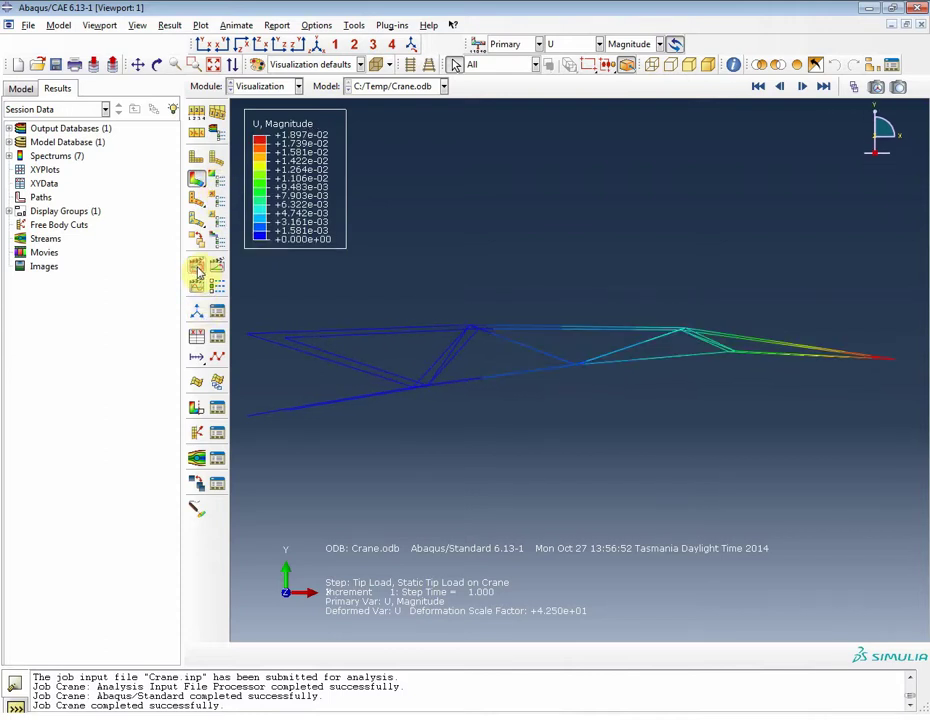
Compare the plain deformed shape with the displacement magnitude contours and review the available field output variables.
{"action": "left_click", "coordinate": [193, 177]}
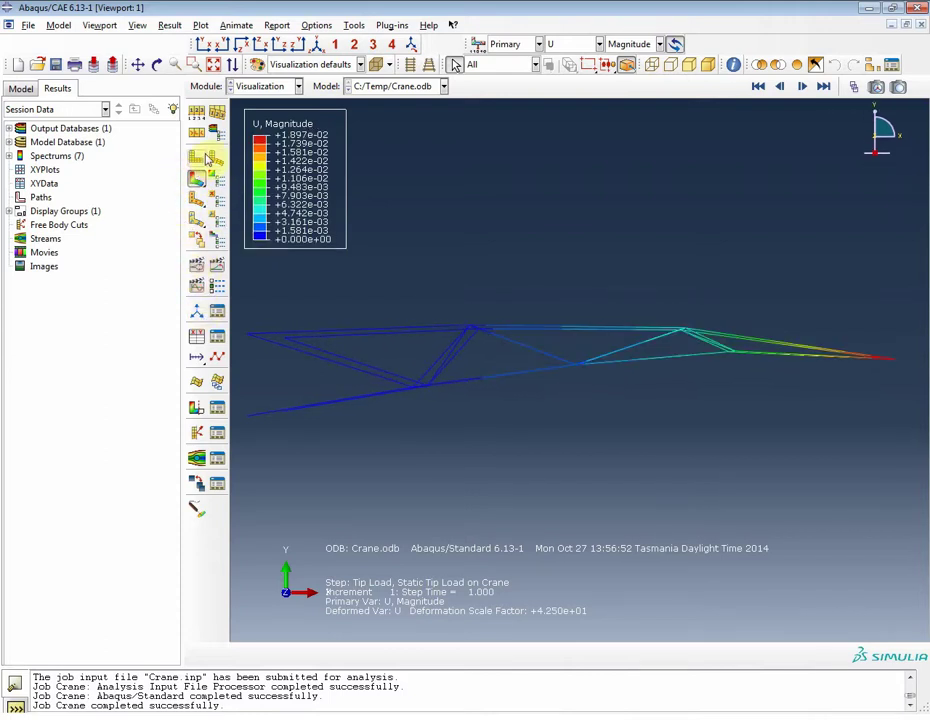
{"action": "left_click", "coordinate": [216, 160]}
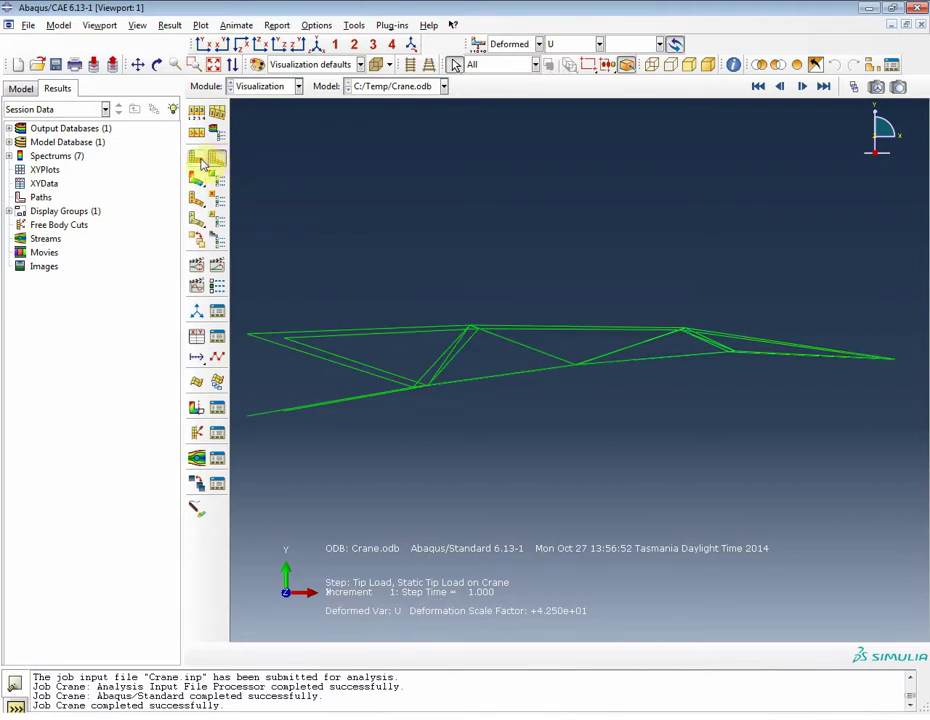
{"action": "left_click", "coordinate": [196, 177]}
{"action": "left_click", "coordinate": [216, 160]}
{"action": "left_click", "coordinate": [196, 179]}
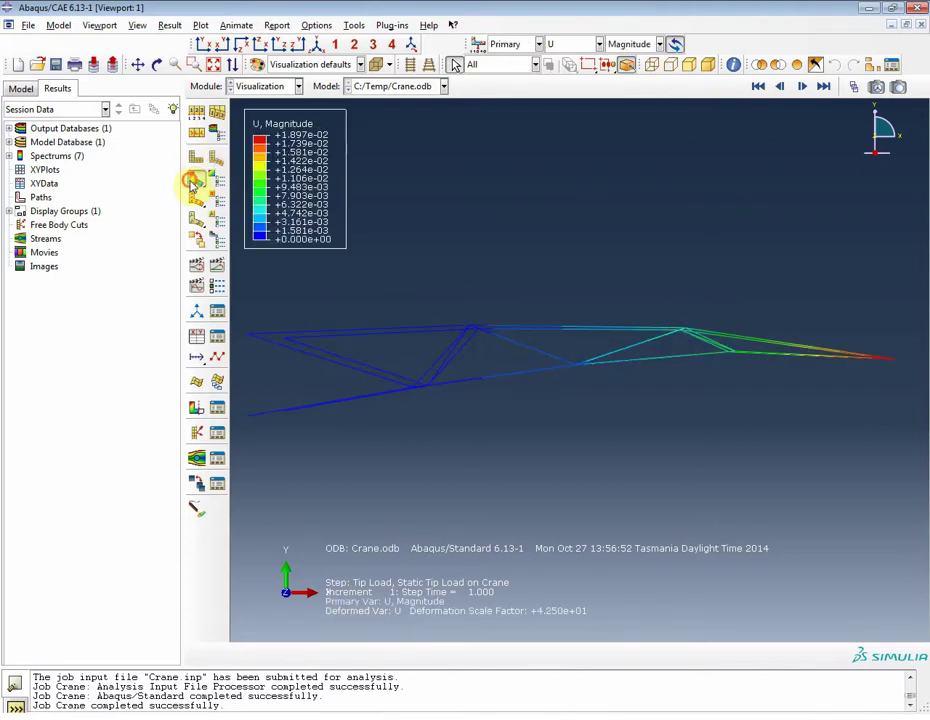
{"action": "left_click", "coordinate": [598, 44]}
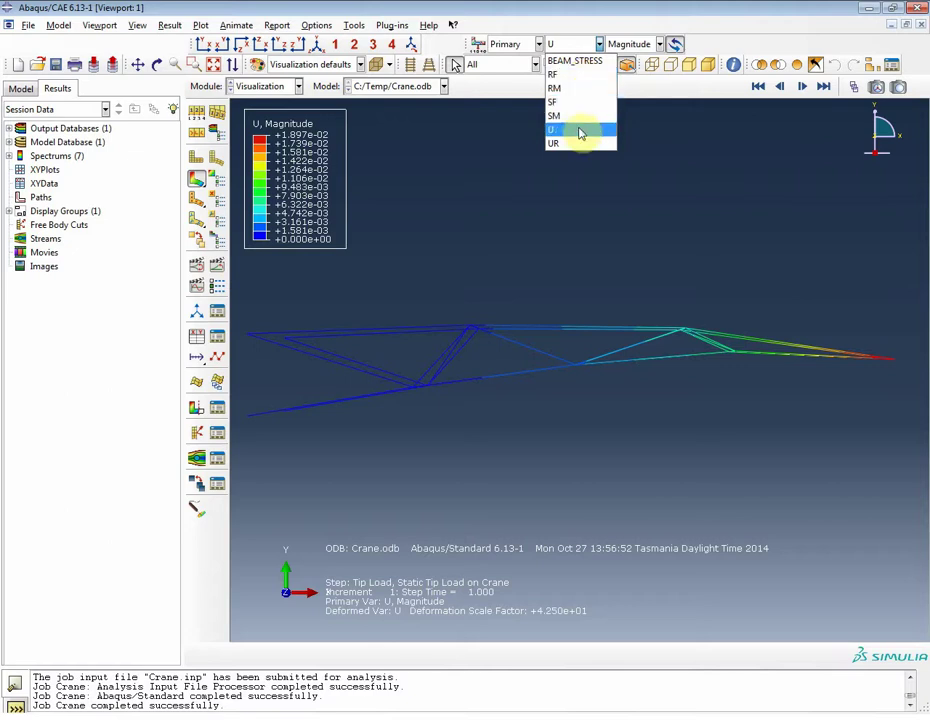
{"action": "left_click", "coordinate": [588, 43]}
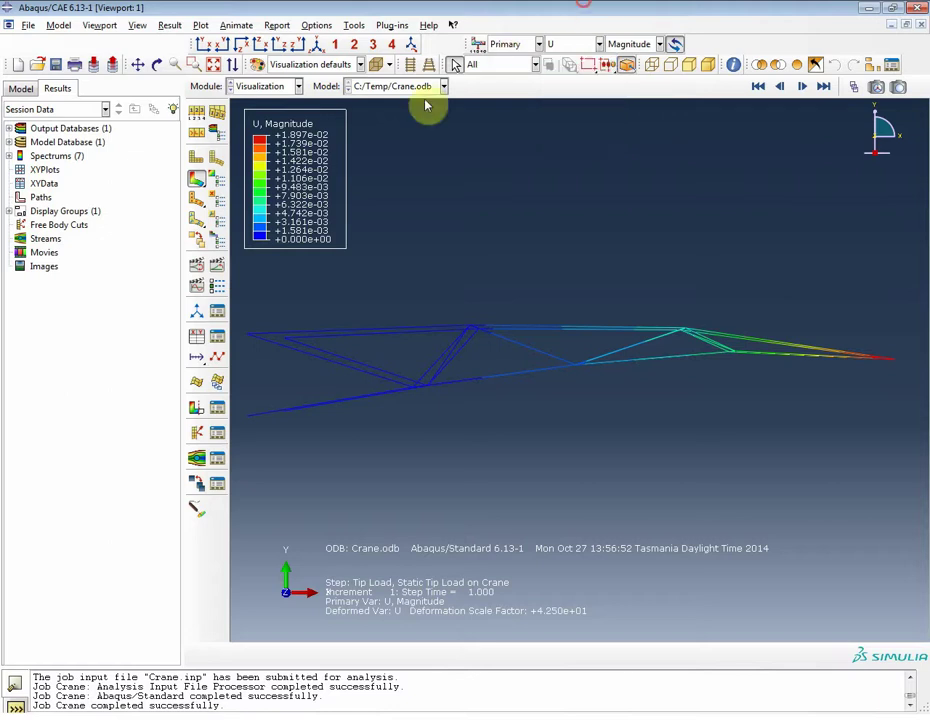
View the displacement symbols on the deformed shape, return to the contour plot and review its plot options.
{"action": "left_click", "coordinate": [210, 180]}
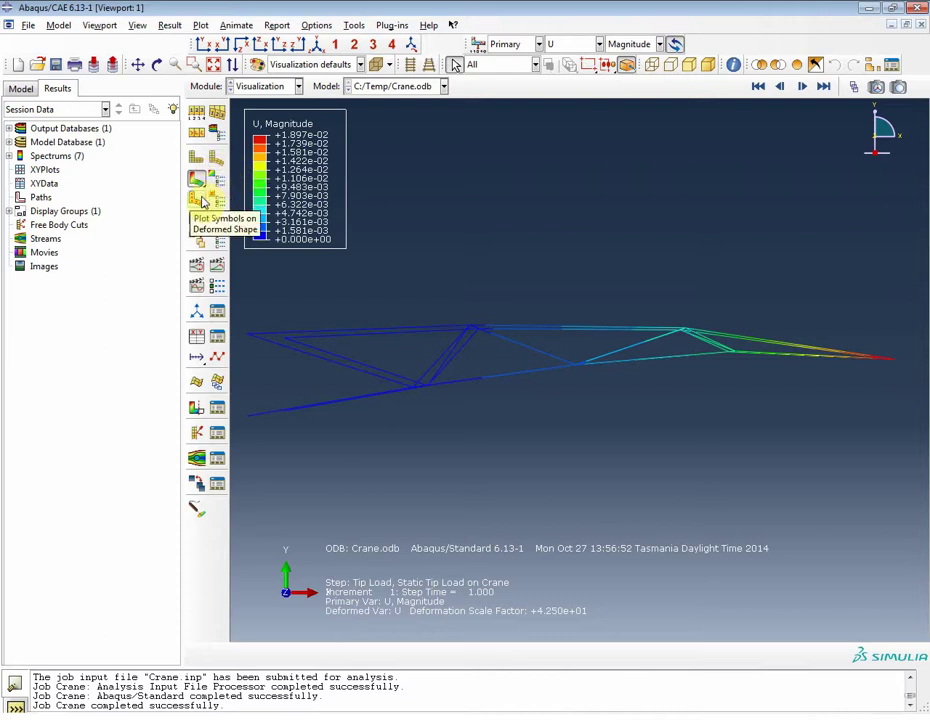
{"action": "left_click", "coordinate": [200, 200]}
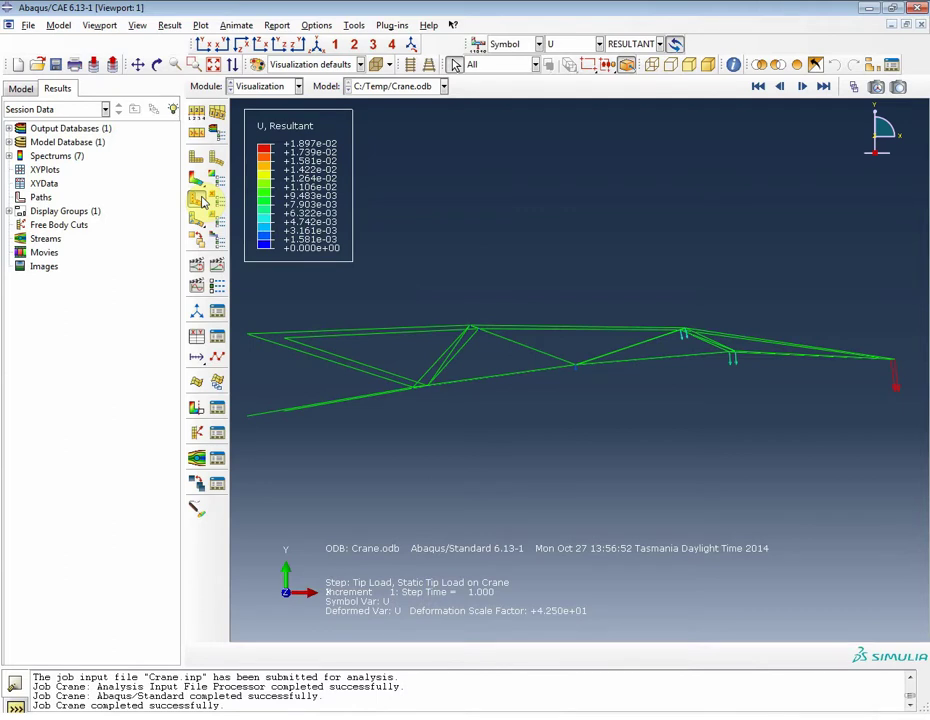
{"action": "left_click", "coordinate": [198, 181]}
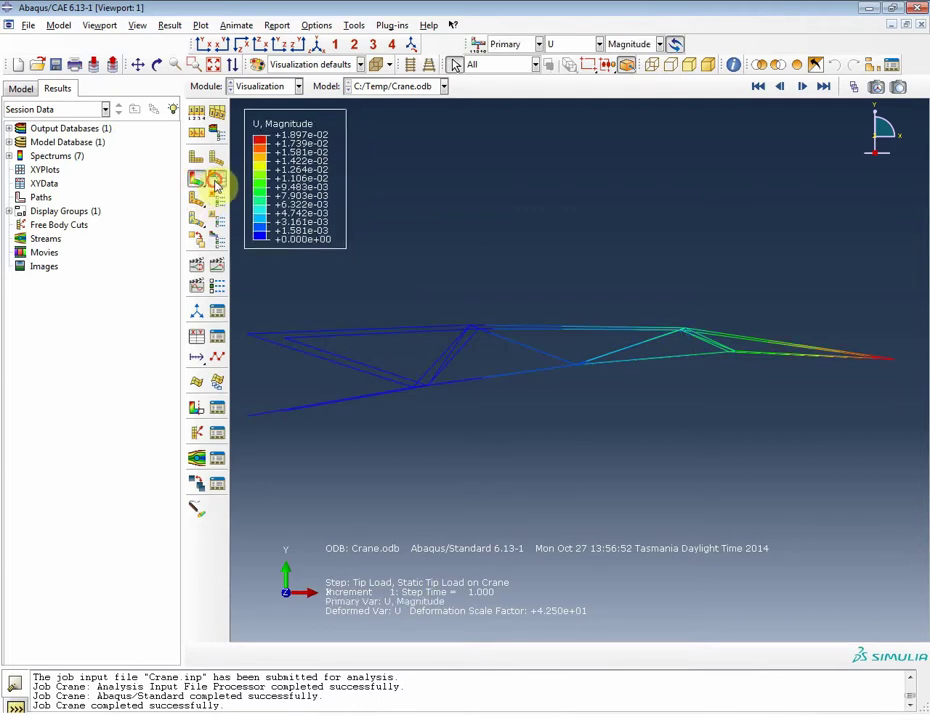
{"action": "left_click", "coordinate": [215, 184]}
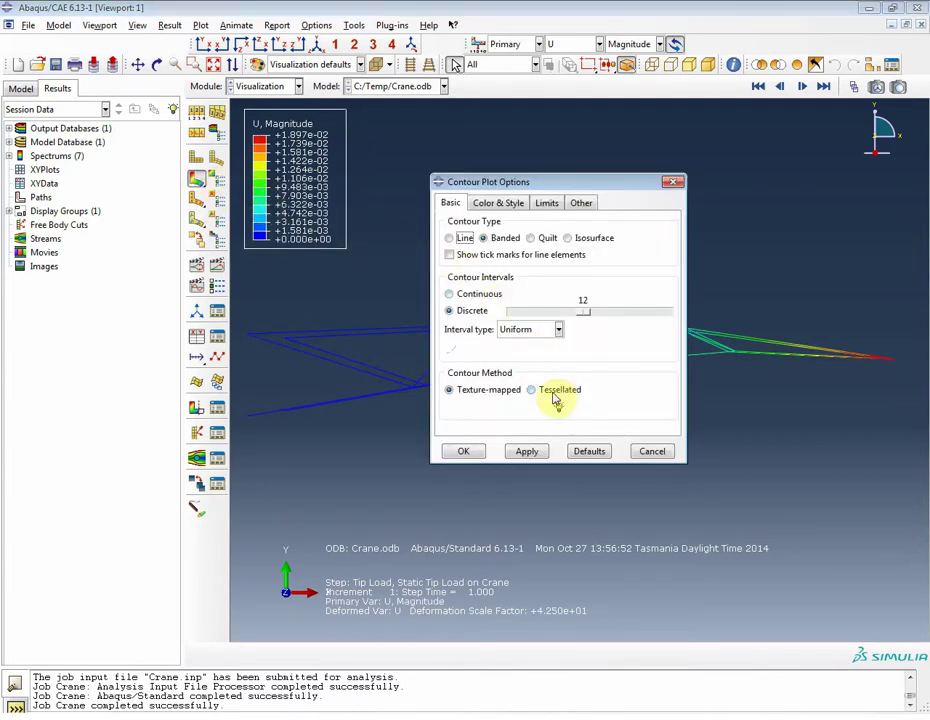
{"action": "left_click", "coordinate": [482, 452]}
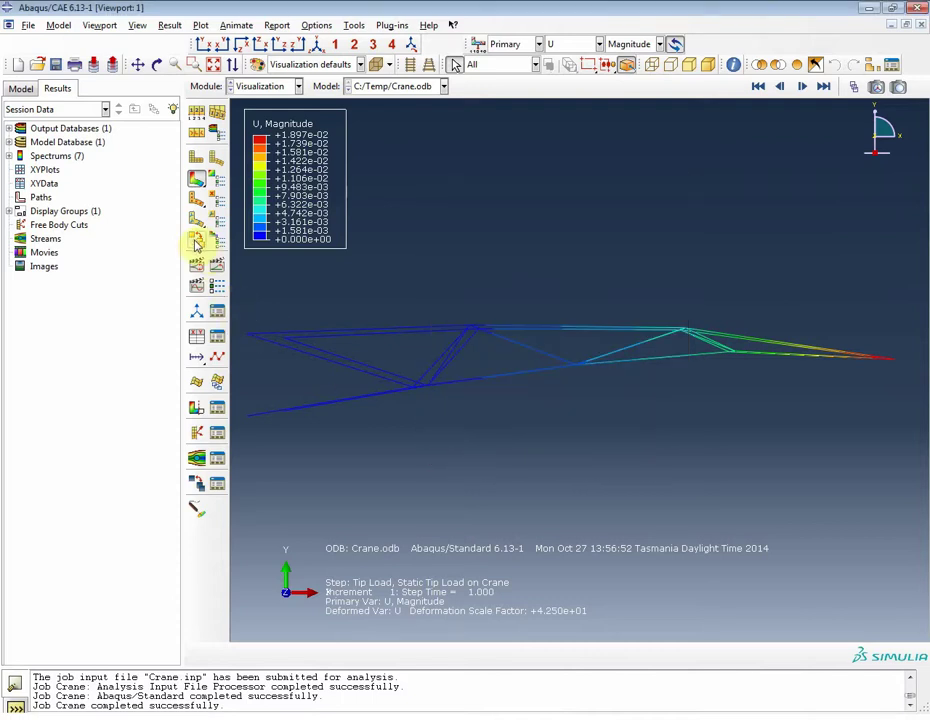
Compare the undeformed crane superimposed on the displacement contours, and return to the contours on the deformed shape alone.
{"action": "left_click", "coordinate": [197, 162]}
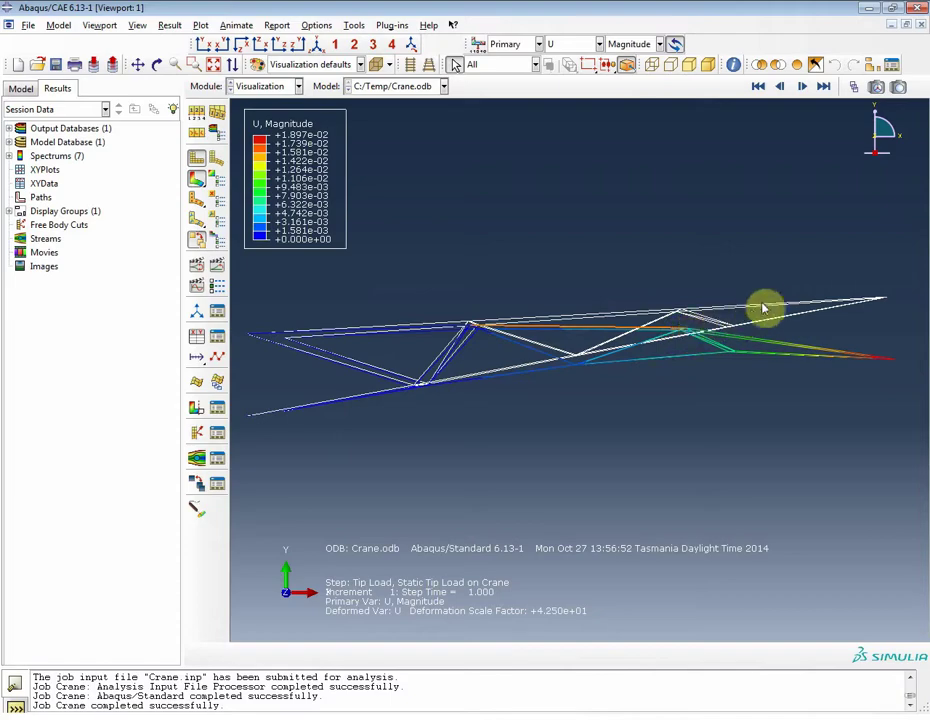
{"action": "left_click_drag", "start_coordinate": [764, 311], "coordinate": [743, 320], "text": "ctrl+alt"}
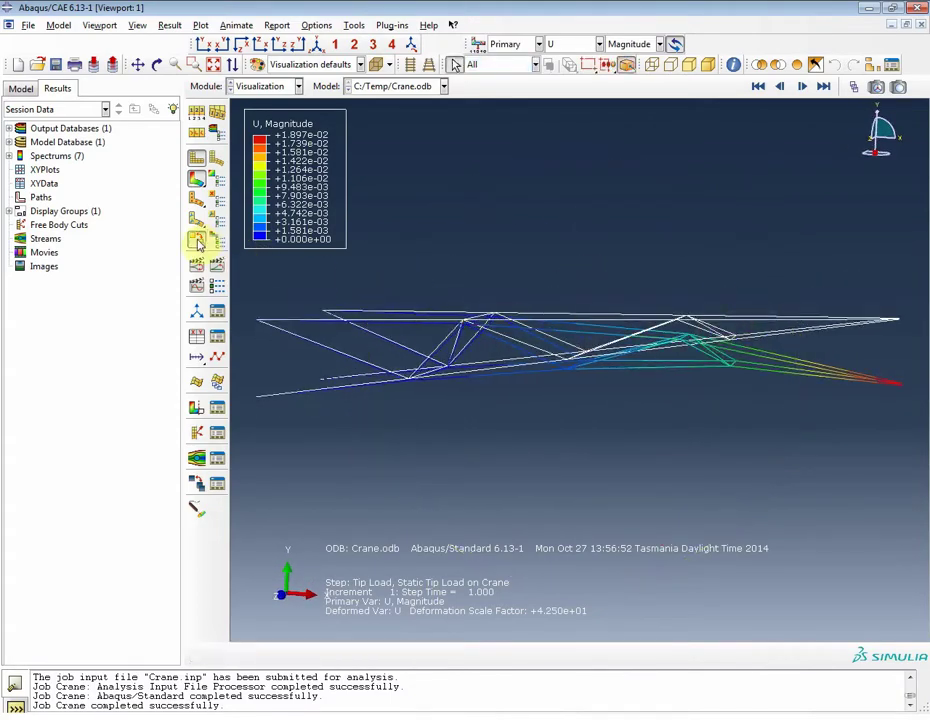
{"action": "left_click", "coordinate": [197, 199]}
{"action": "left_click", "coordinate": [197, 180]}
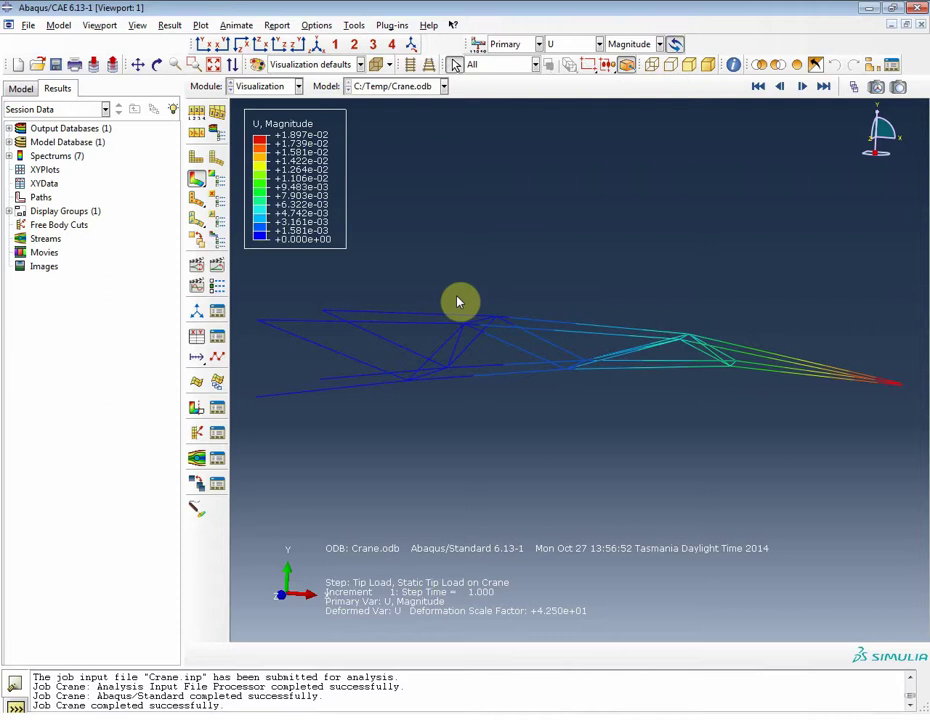
Plot the undeformed crane and show the element normals in the common plot options.
{"action": "left_click", "coordinate": [197, 158]}
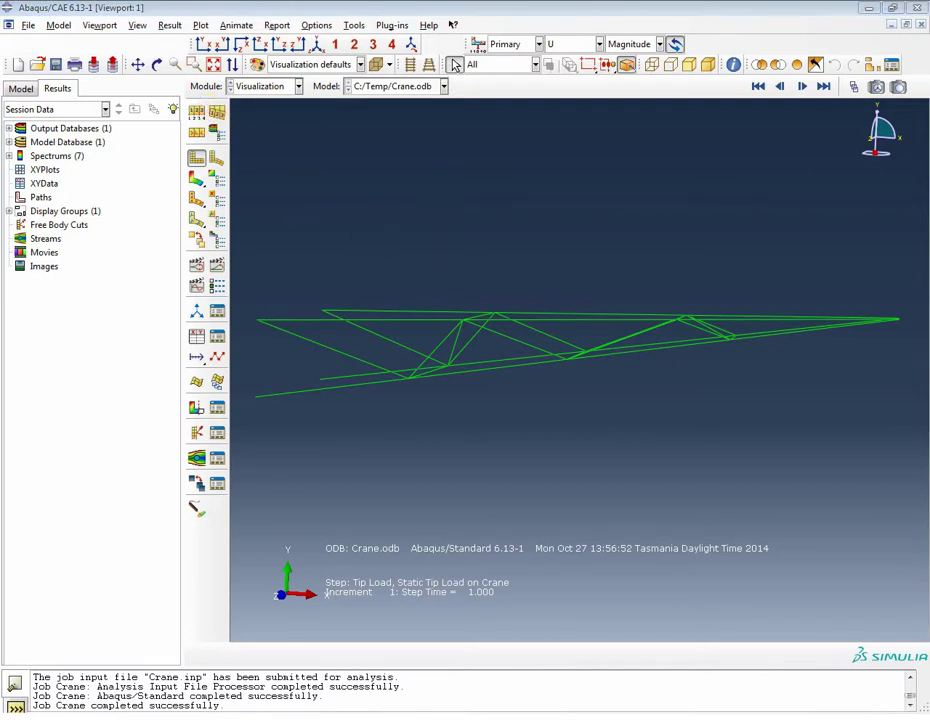
{"action": "double_click", "coordinate": [542, 191]}
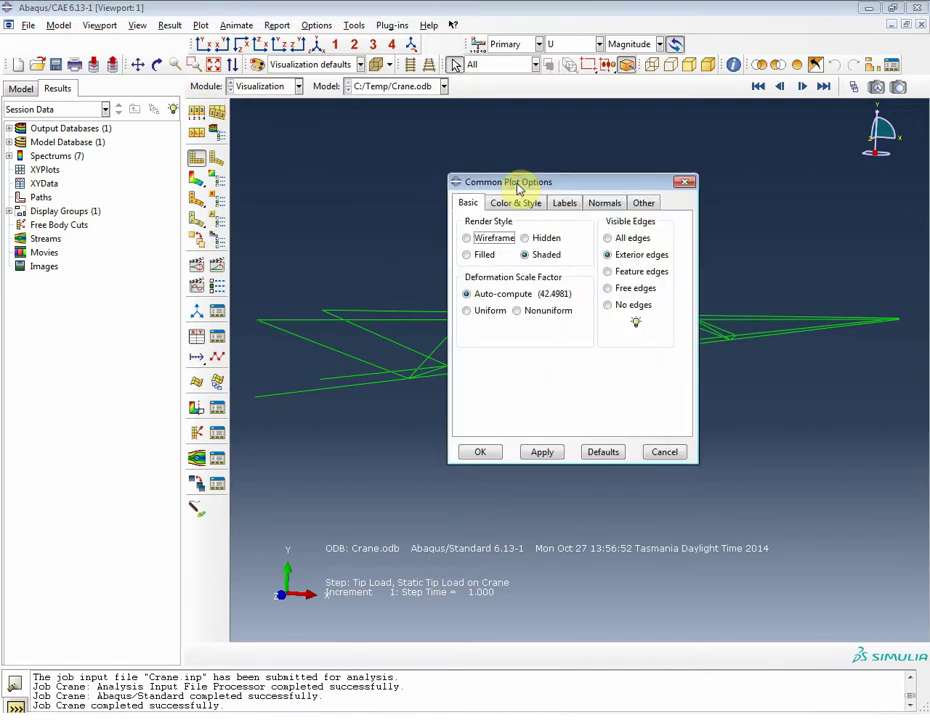
{"action": "left_click", "coordinate": [603, 204]}
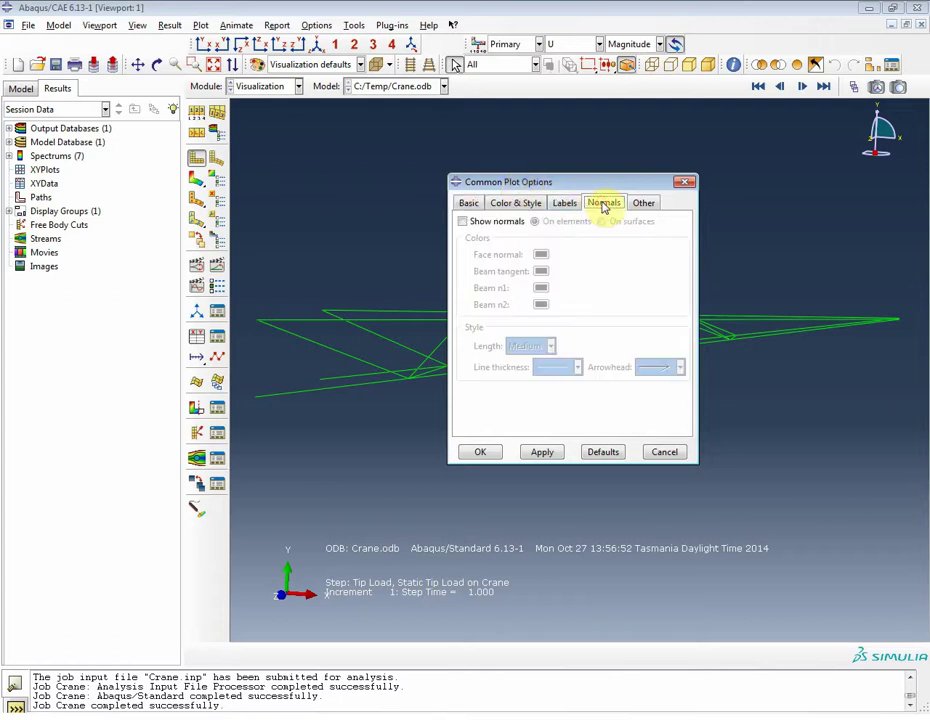
{"action": "left_click", "coordinate": [466, 221]}
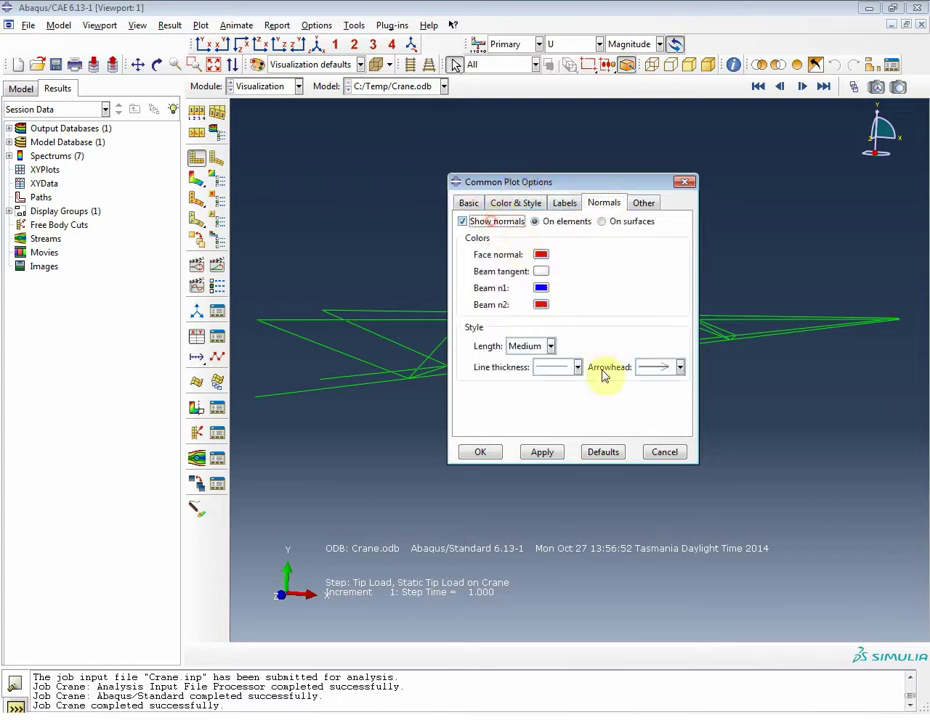
{"action": "left_click", "coordinate": [555, 455]}
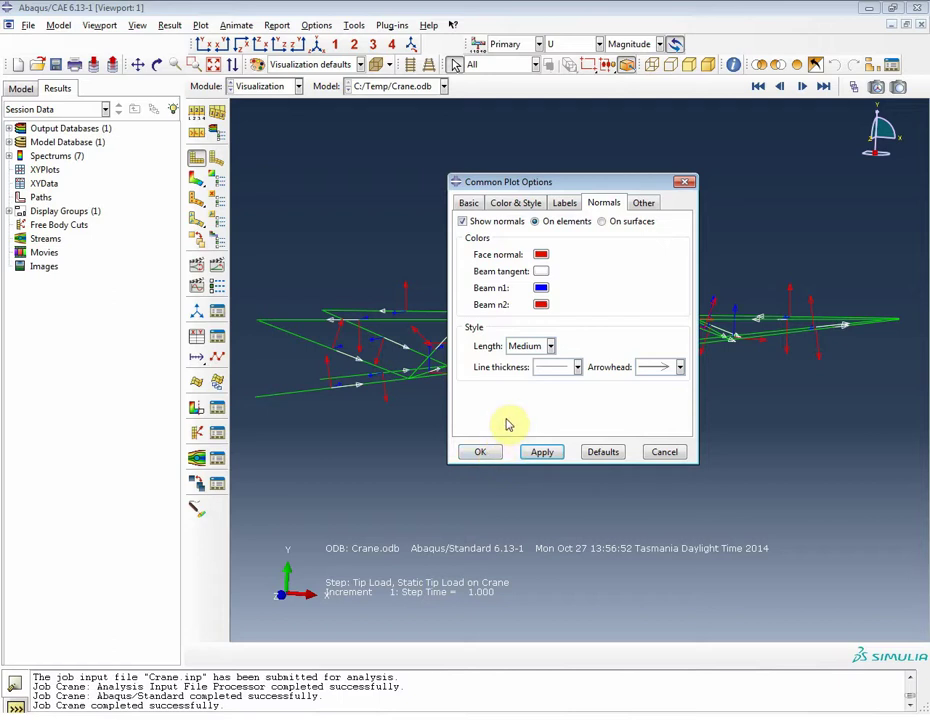
Set the length of the normal arrows to Long and inspect them on the undeformed crane.
{"action": "left_click", "coordinate": [549, 346]}
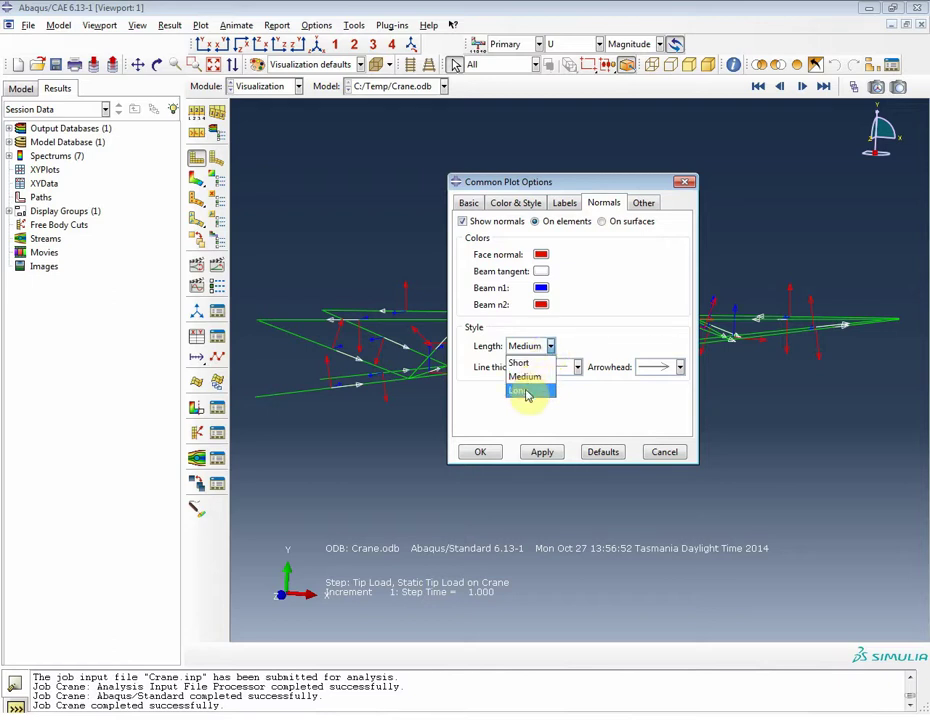
{"action": "left_click", "coordinate": [527, 391]}
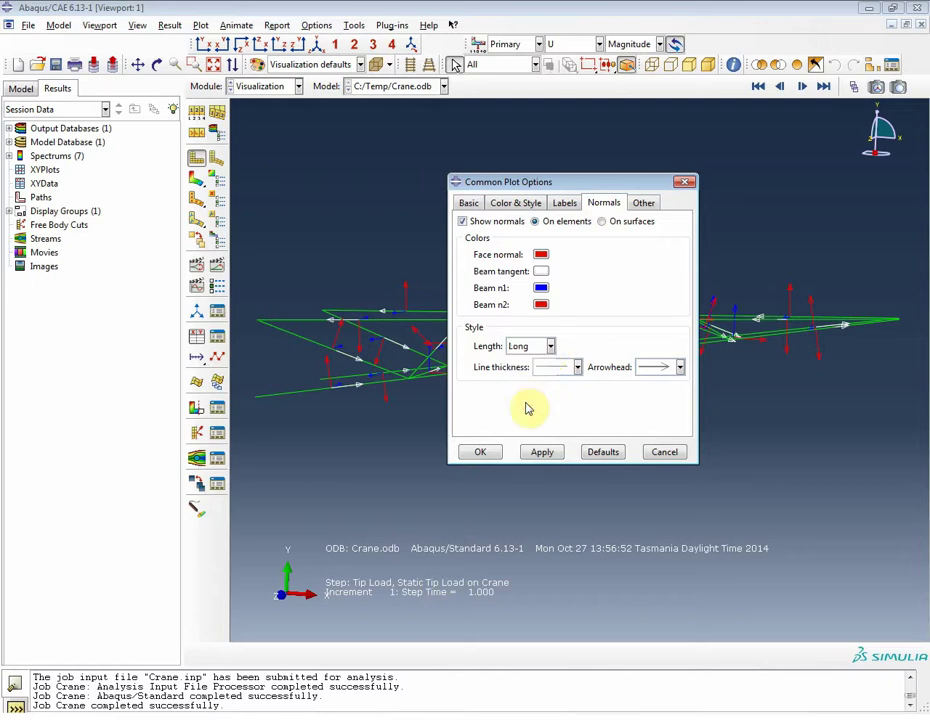
{"action": "left_click", "coordinate": [540, 451]}
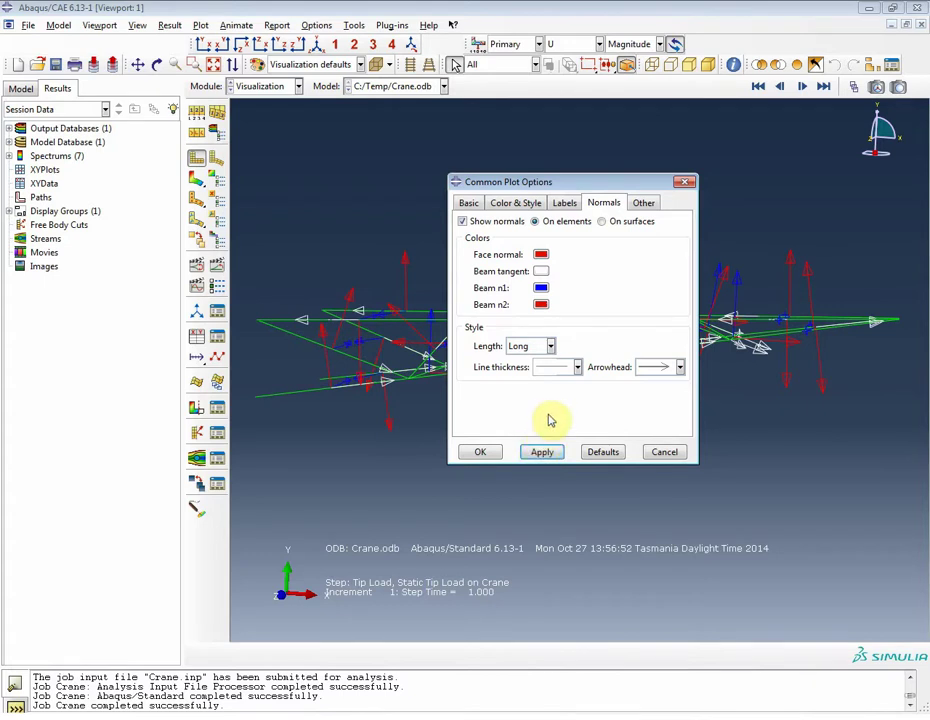
{"action": "left_click", "coordinate": [482, 452]}
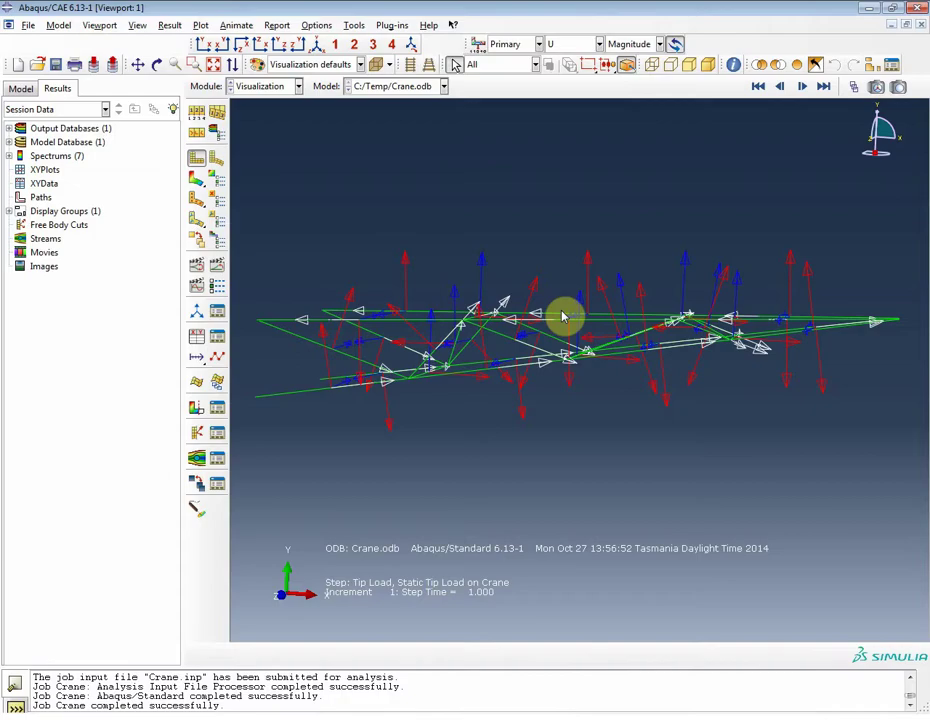
{"action": "mouse_move", "coordinate": [563, 317]}
{"action": "left_mouse_down", "text": "ctrl+alt"}
{"action": "mouse_move", "coordinate": [519, 490]}
{"action": "mouse_move", "coordinate": [648, 546]}
{"action": "mouse_move", "coordinate": [604, 373]}
{"action": "mouse_move", "coordinate": [643, 390]}
{"action": "mouse_move", "coordinate": [668, 421]}
{"action": "mouse_move", "coordinate": [652, 388]}
{"action": "mouse_move", "coordinate": [602, 384]}
{"action": "mouse_move", "coordinate": [556, 318]}
{"action": "left_mouse_up", "text": "ctrl+alt"}
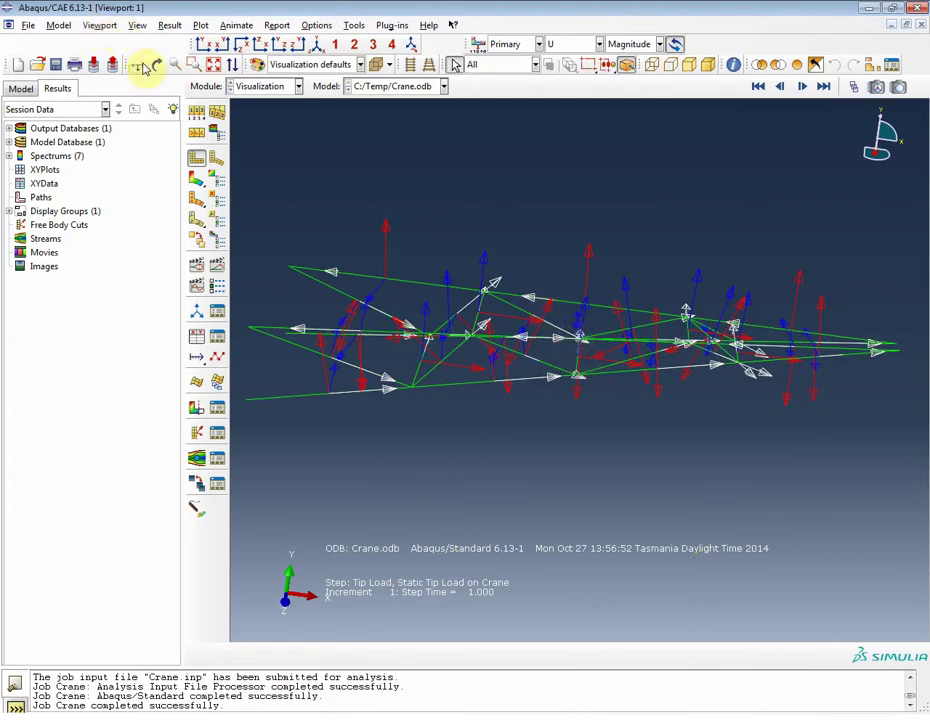
Set the length of the normal arrows to Medium in the common plot options.
{"action": "left_click", "coordinate": [197, 114]}
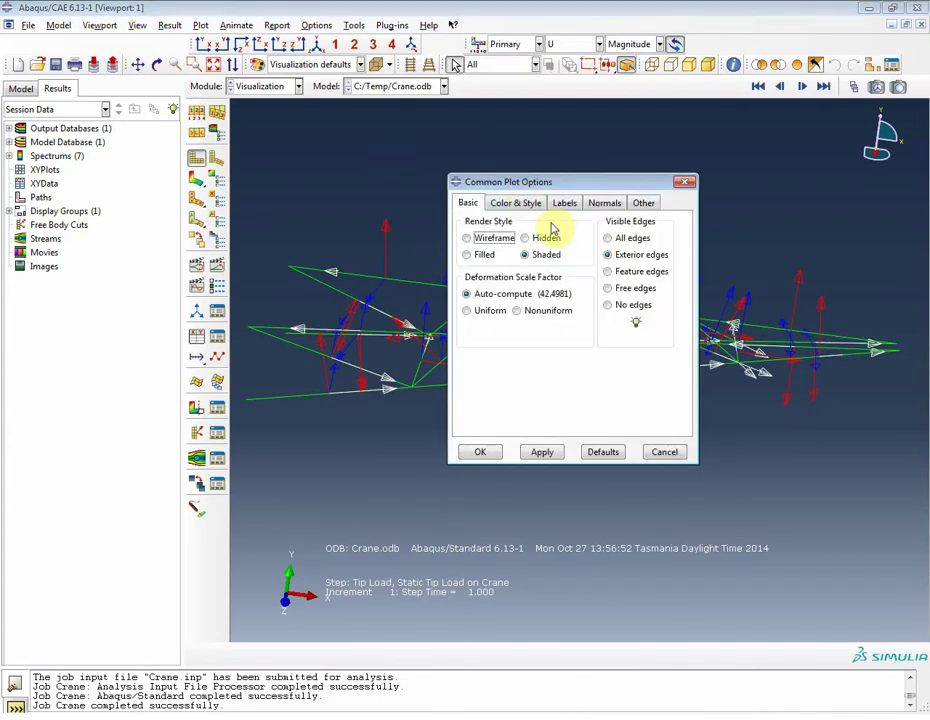
{"action": "left_click", "coordinate": [600, 203]}
{"action": "left_click", "coordinate": [546, 346]}
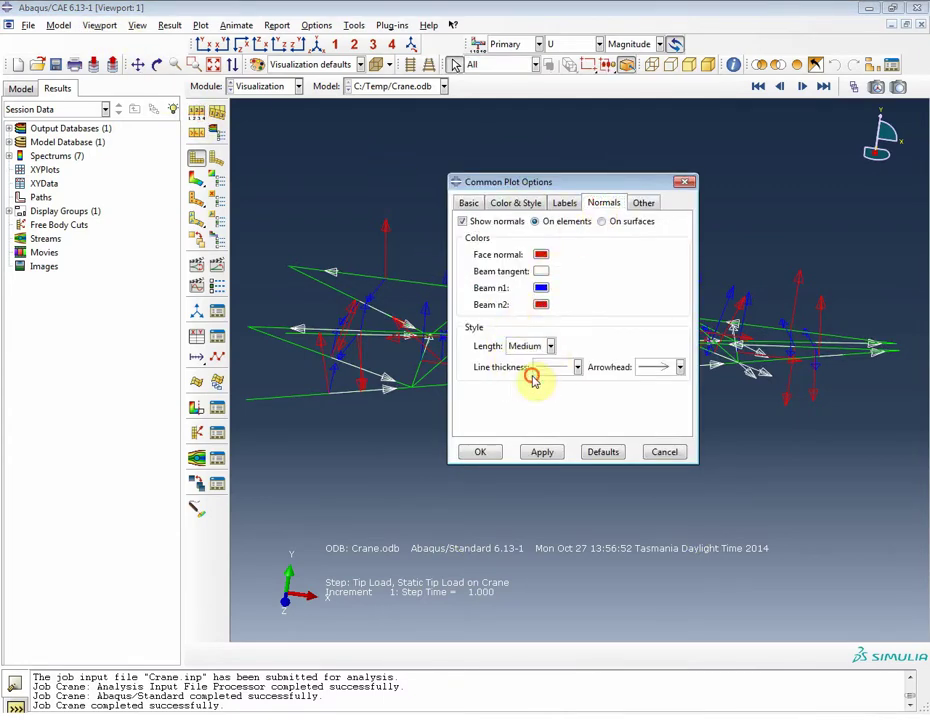
{"action": "left_click", "coordinate": [542, 452]}
{"action": "left_click", "coordinate": [480, 452]}
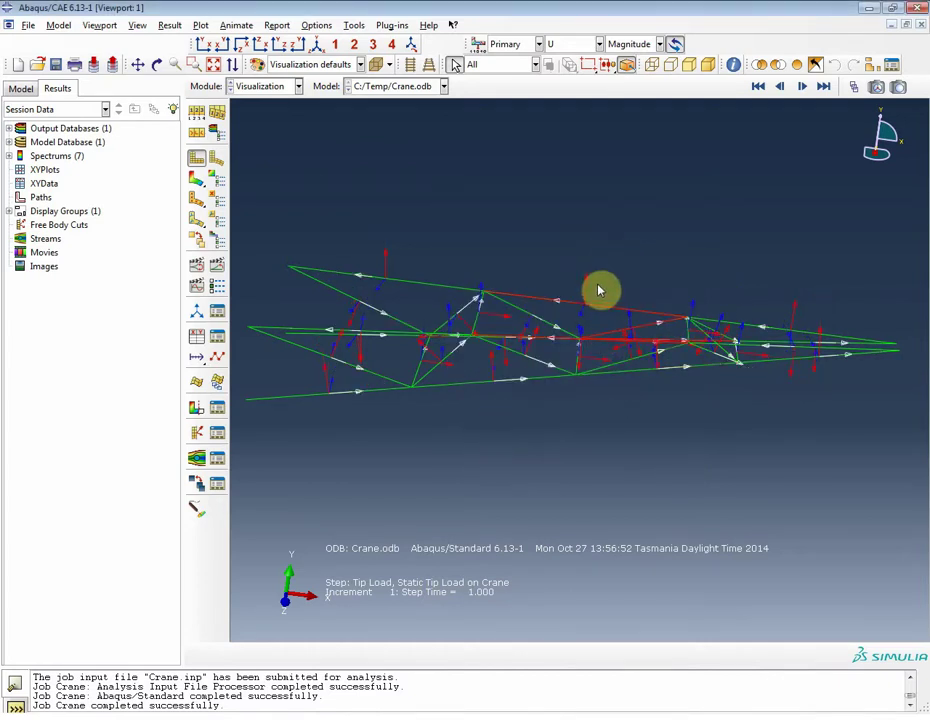
Render the crane's beam profiles through the ODB display options and contour the displacement magnitude on the deformed shape.
{"action": "left_click_drag", "start_coordinate": [631, 276], "coordinate": [565, 328], "text": "ctrl+alt"}
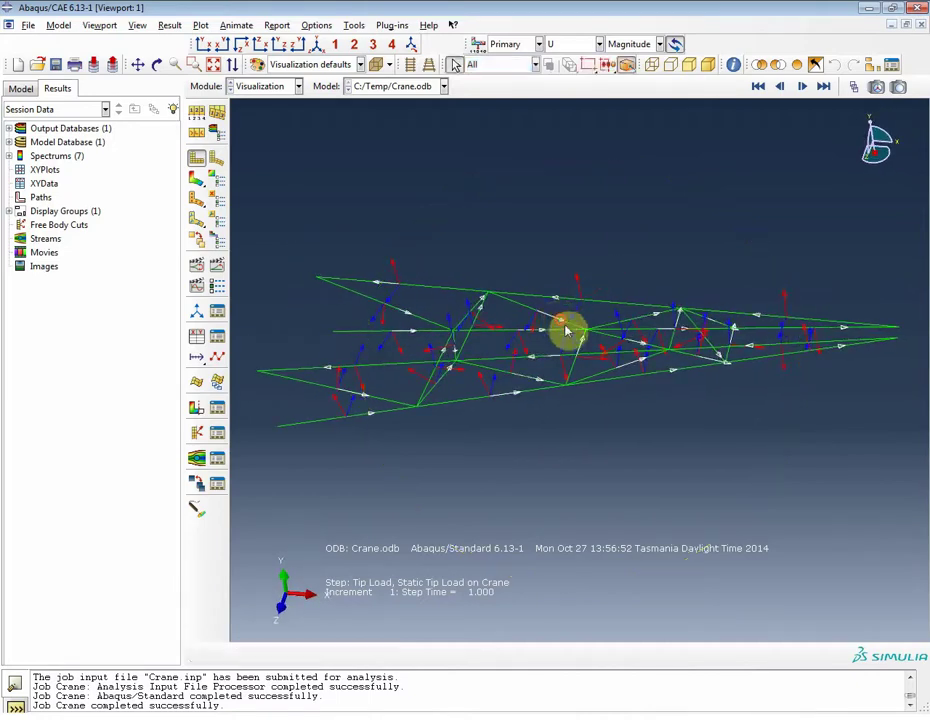
{"action": "scroll", "coordinate": [635, 365], "scroll_direction": "up", "scroll_amount": 5}
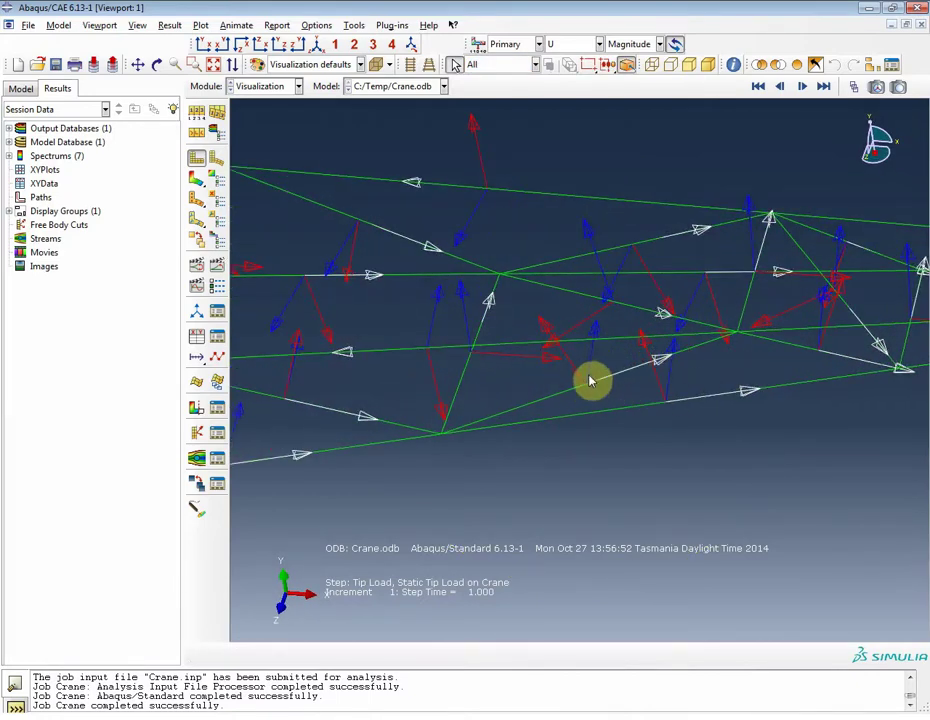
{"action": "left_click_drag", "start_coordinate": [617, 374], "coordinate": [587, 415], "text": "ctrl+alt"}
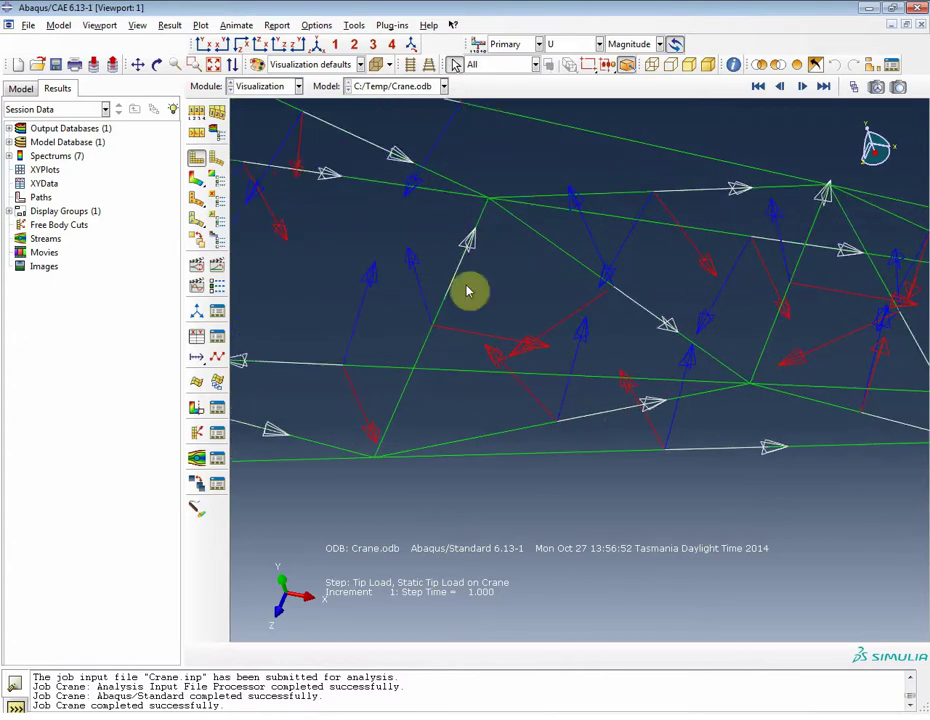
{"action": "left_click", "coordinate": [214, 63]}
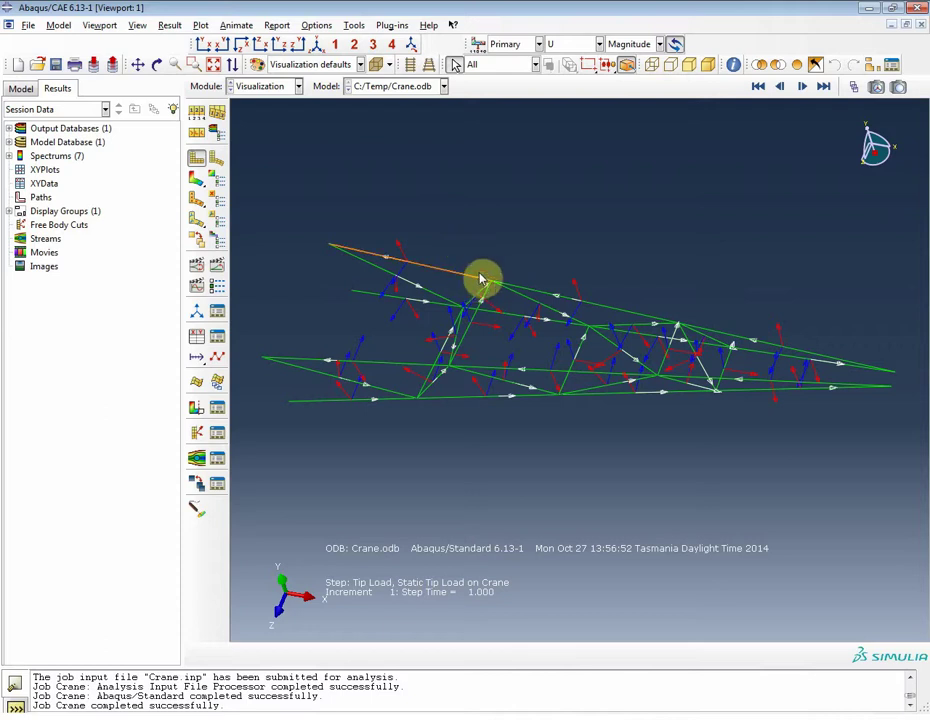
{"action": "left_click", "coordinate": [137, 25]}
{"action": "left_click", "coordinate": [170, 281]}
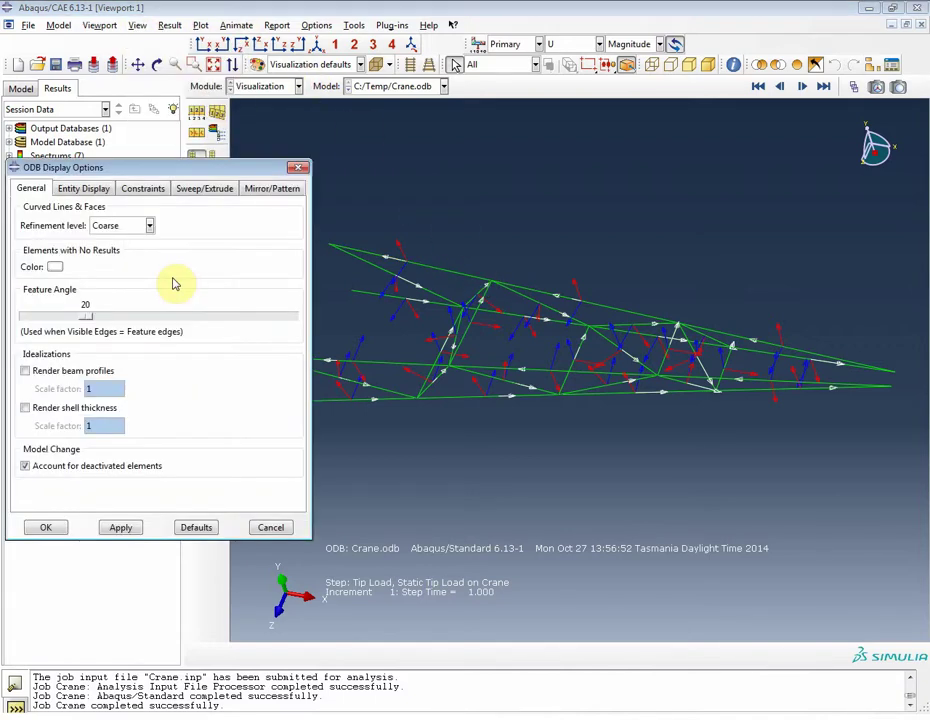
{"action": "left_click", "coordinate": [99, 406]}
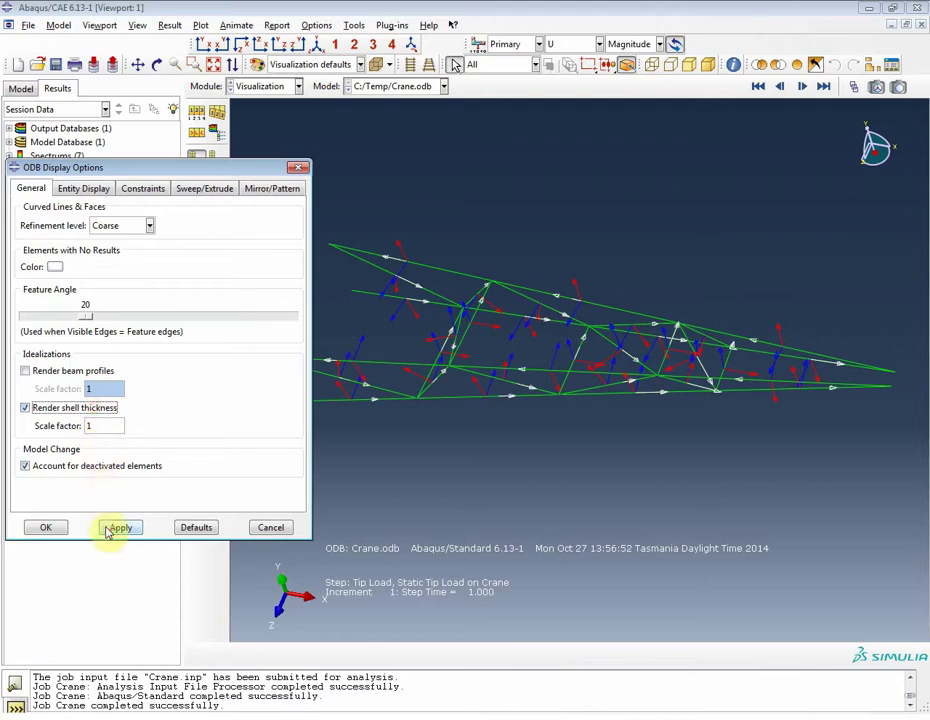
{"action": "left_click", "coordinate": [25, 407]}
{"action": "left_click", "coordinate": [25, 370]}
{"action": "left_click", "coordinate": [121, 527]}
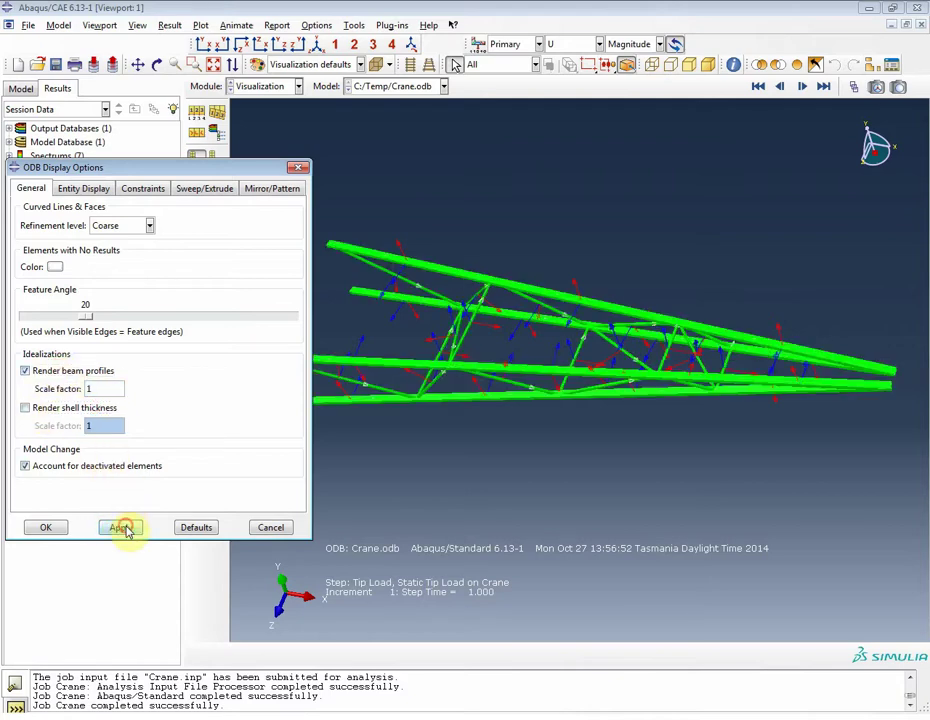
{"action": "left_click", "coordinate": [42, 530]}
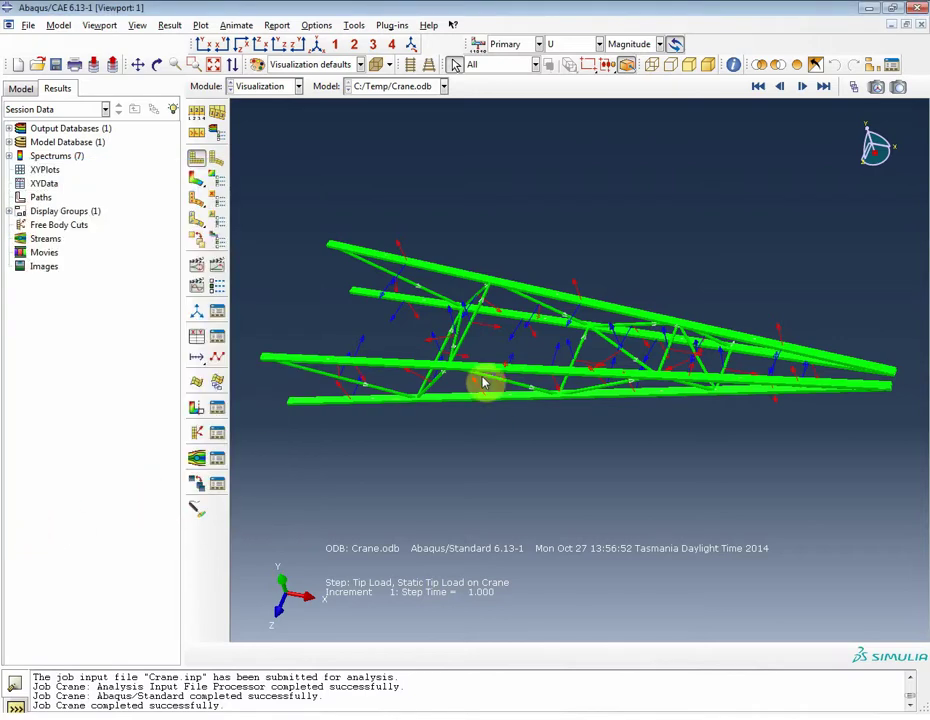
{"action": "left_click", "coordinate": [197, 176]}
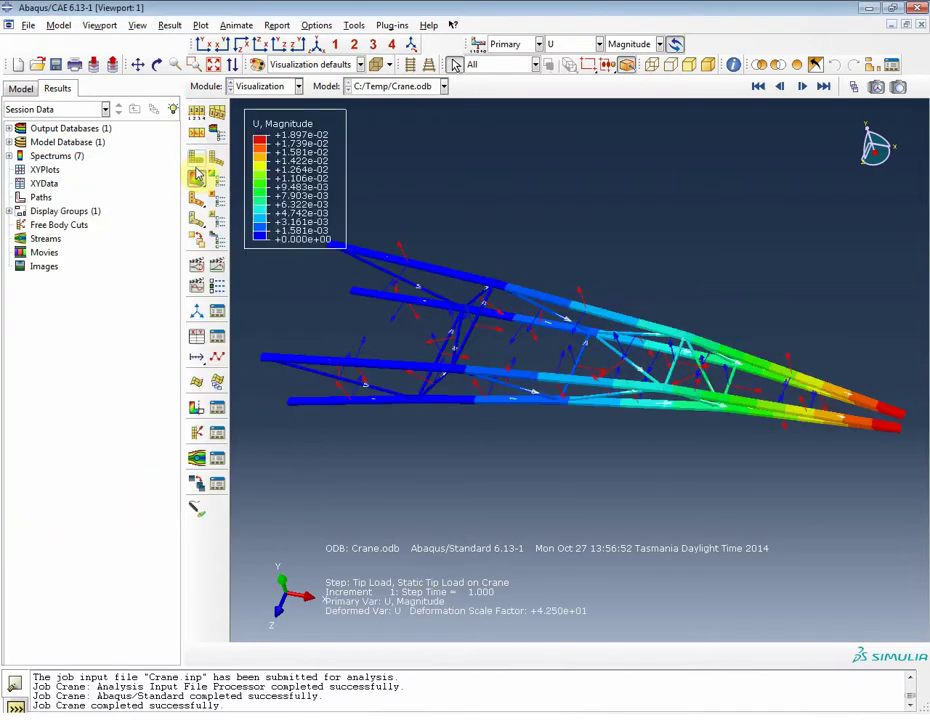
Turn off the display of normals on the contoured crane in the common plot options.
{"action": "left_click_drag", "start_coordinate": [735, 338], "coordinate": [633, 277], "text": "ctrl+alt"}
{"action": "left_click", "coordinate": [214, 113]}
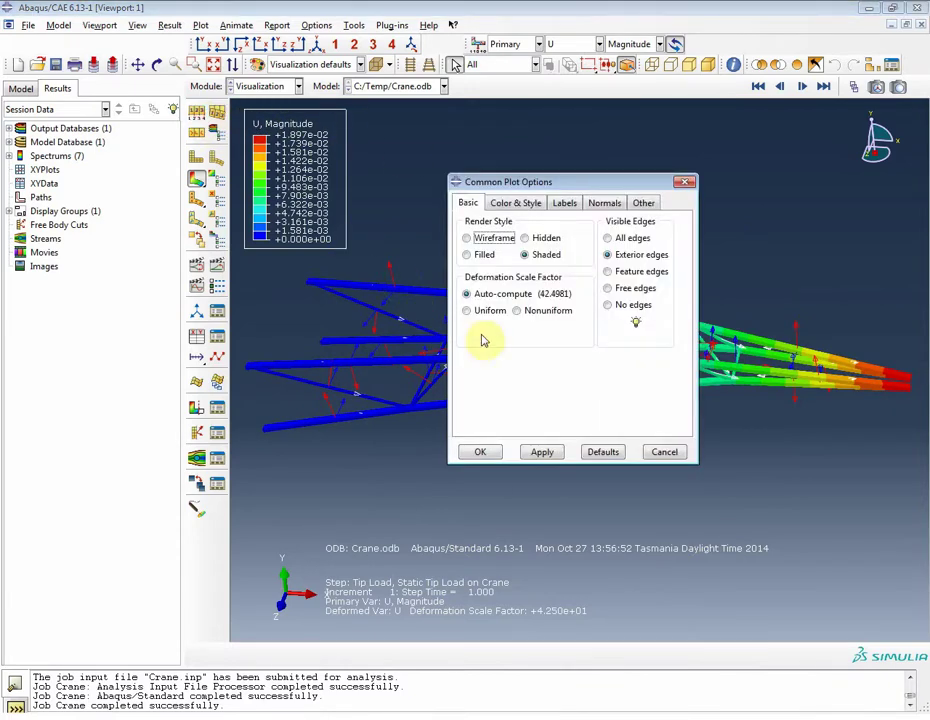
{"action": "left_click", "coordinate": [594, 203]}
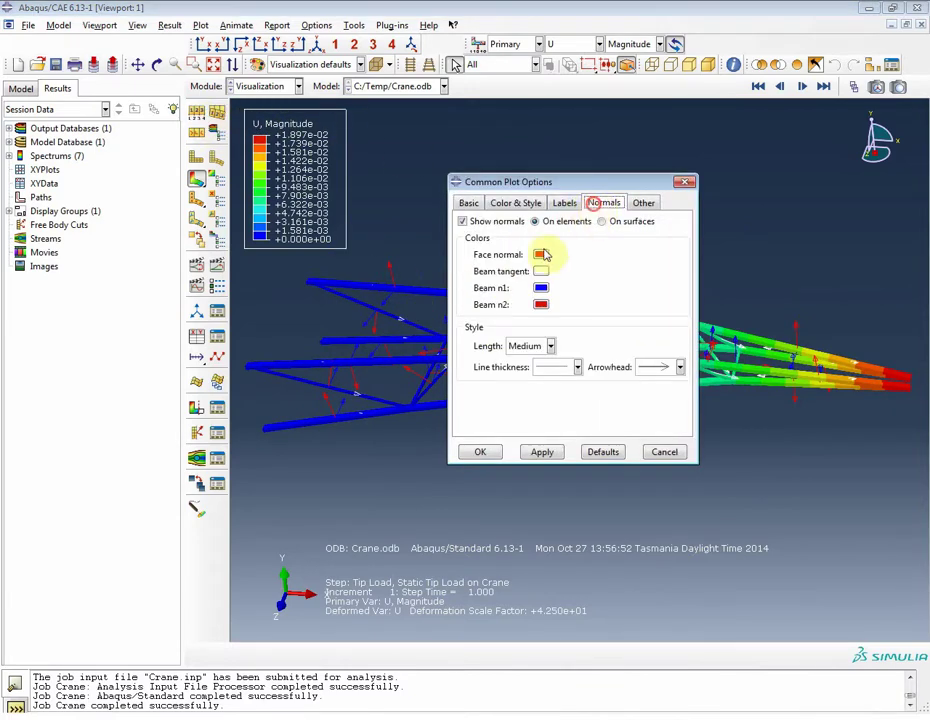
{"action": "left_click", "coordinate": [479, 222]}
{"action": "left_click", "coordinate": [487, 453]}
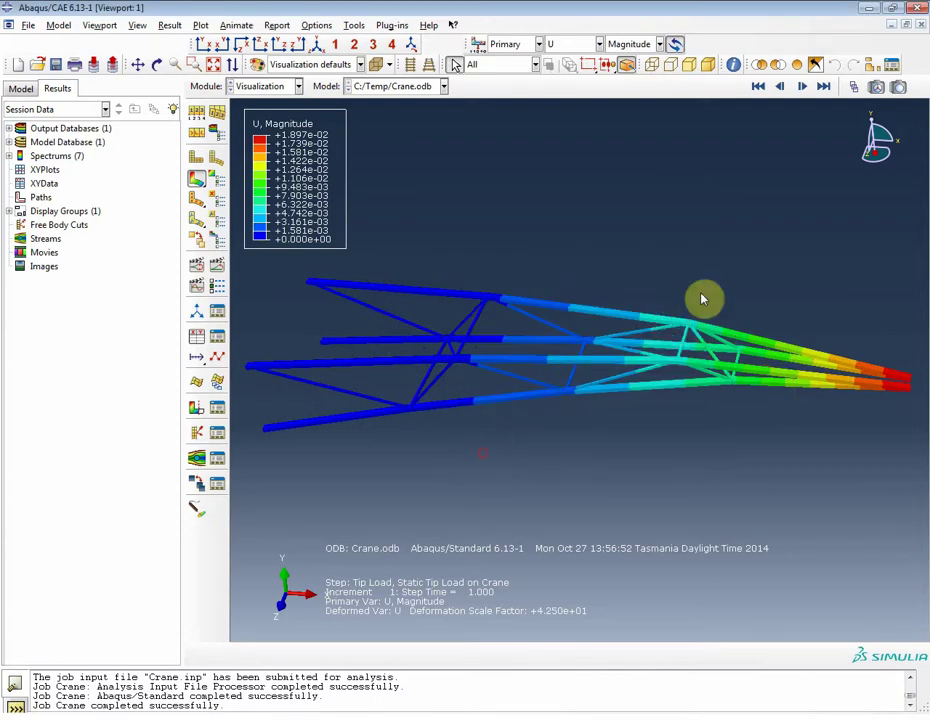
Set the deformation scale factor to a uniform value of 1 for the crane's displacement plot.
{"action": "left_click_drag", "start_coordinate": [702, 299], "coordinate": [521, 289], "text": "ctrl+alt"}
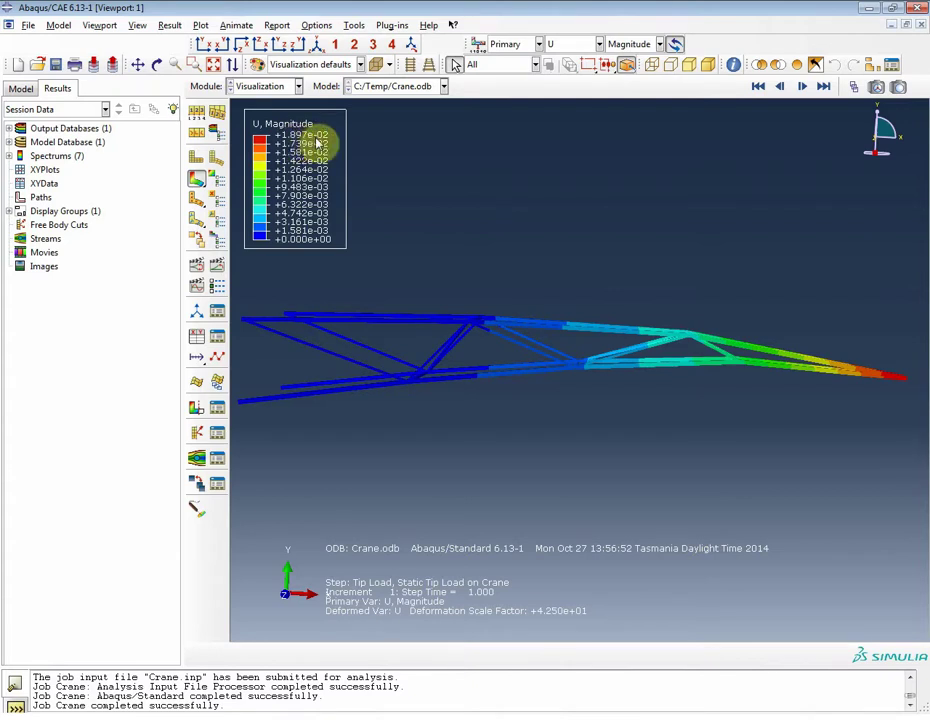
{"action": "left_click", "coordinate": [216, 111]}
{"action": "left_click", "coordinate": [466, 310]}
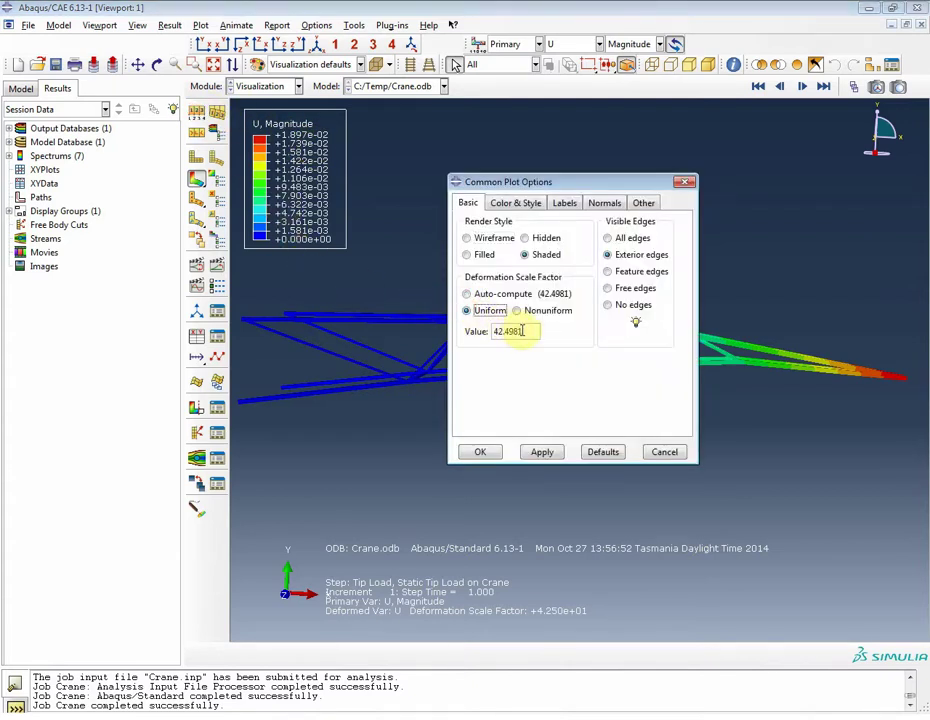
{"action": "left_click_drag", "start_coordinate": [525, 332], "coordinate": [481, 334]}
{"action": "type", "text": "1"}
{"action": "left_click", "coordinate": [535, 452]}
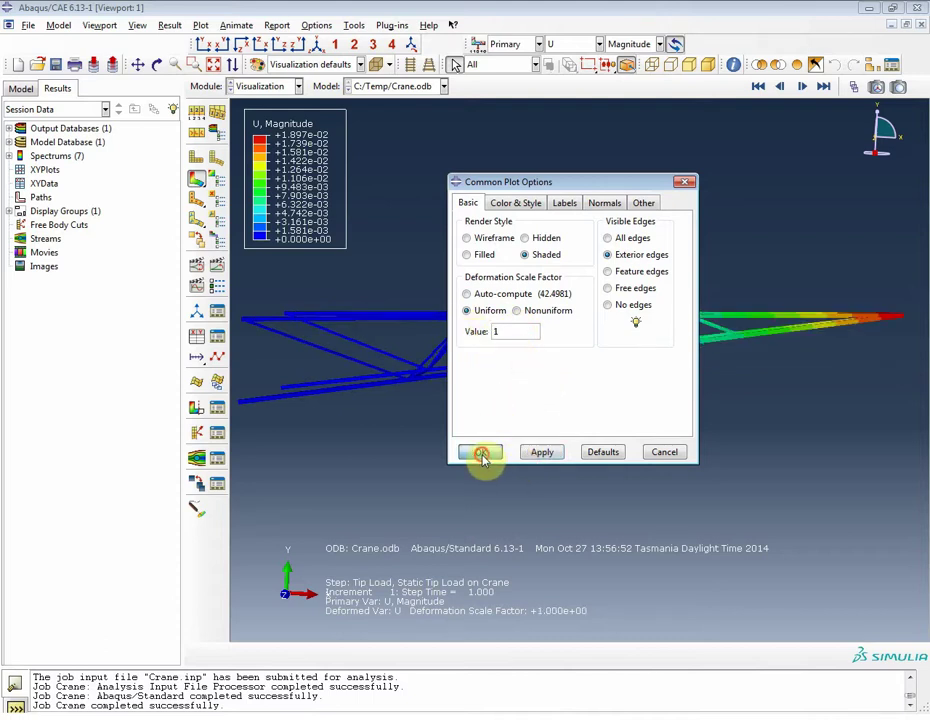
{"action": "left_click", "coordinate": [481, 452]}
Animate the displacement contour by scale factor and examine the movement at the crane's tip.
{"action": "left_click", "coordinate": [197, 266]}
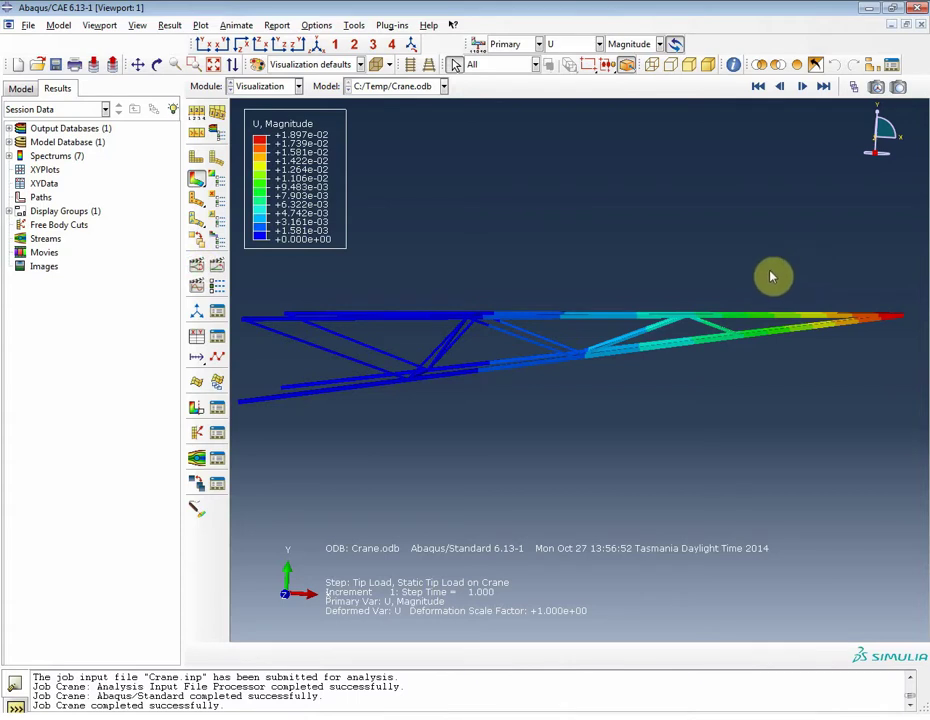
{"action": "scroll", "coordinate": [903, 318], "scroll_direction": "up", "scroll_amount": 5}
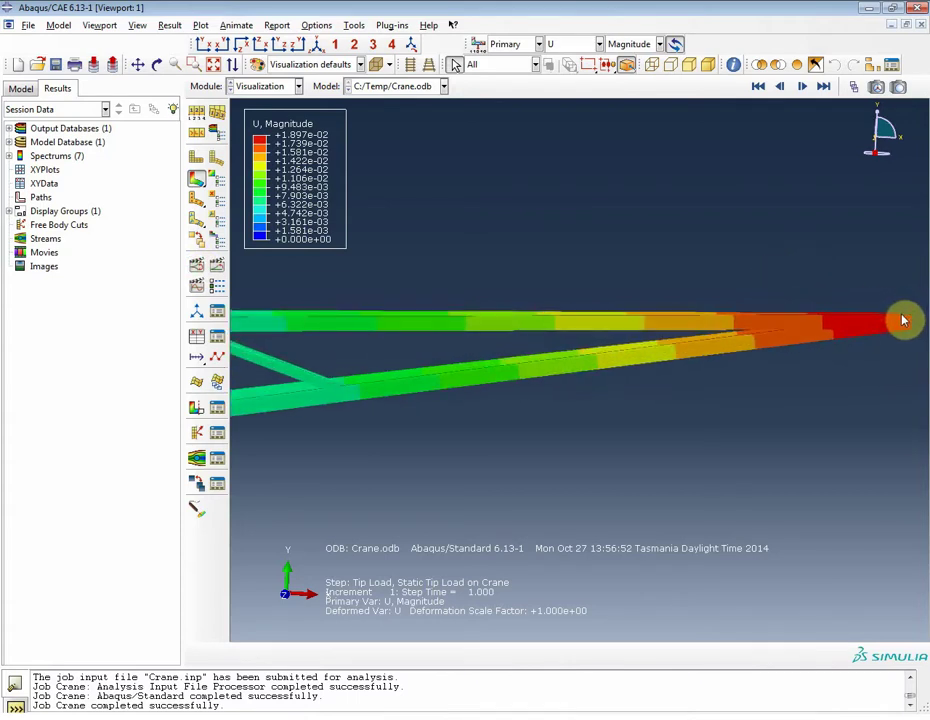
{"action": "middle_click_drag", "start_coordinate": [903, 320], "coordinate": [542, 320], "text": "ctrl+alt"}
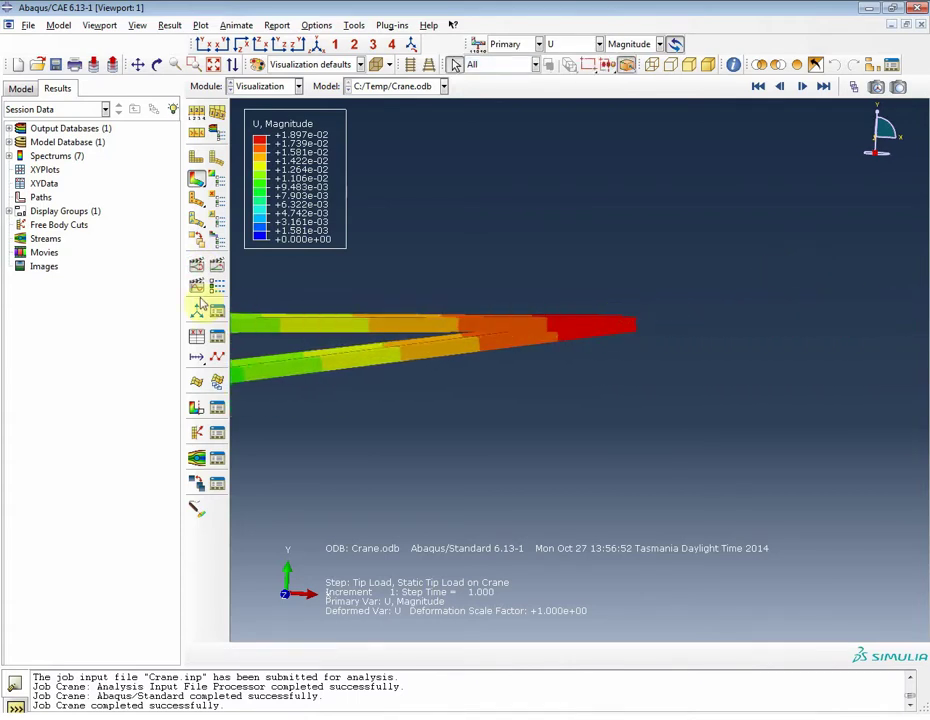
{"action": "left_click", "coordinate": [196, 268]}
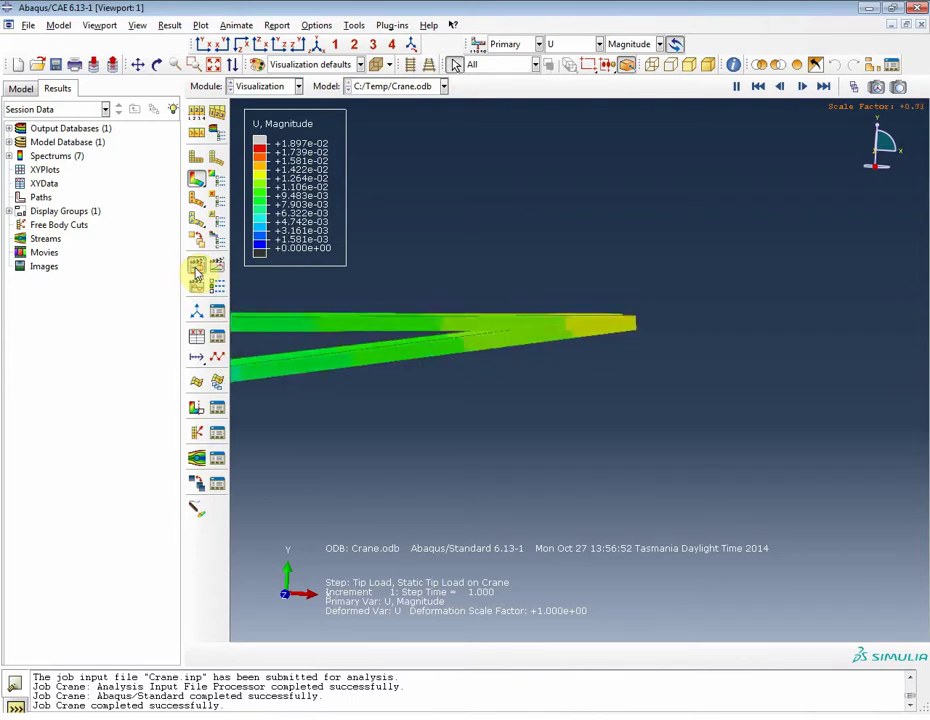
{"action": "left_click", "coordinate": [196, 268]}
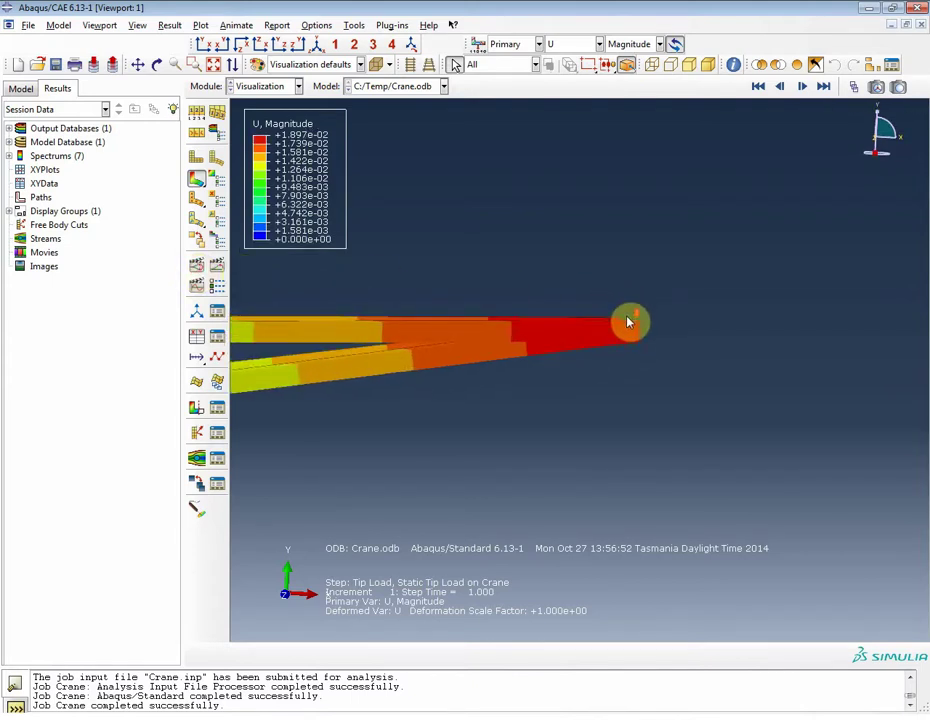
{"action": "left_click", "coordinate": [196, 266]}
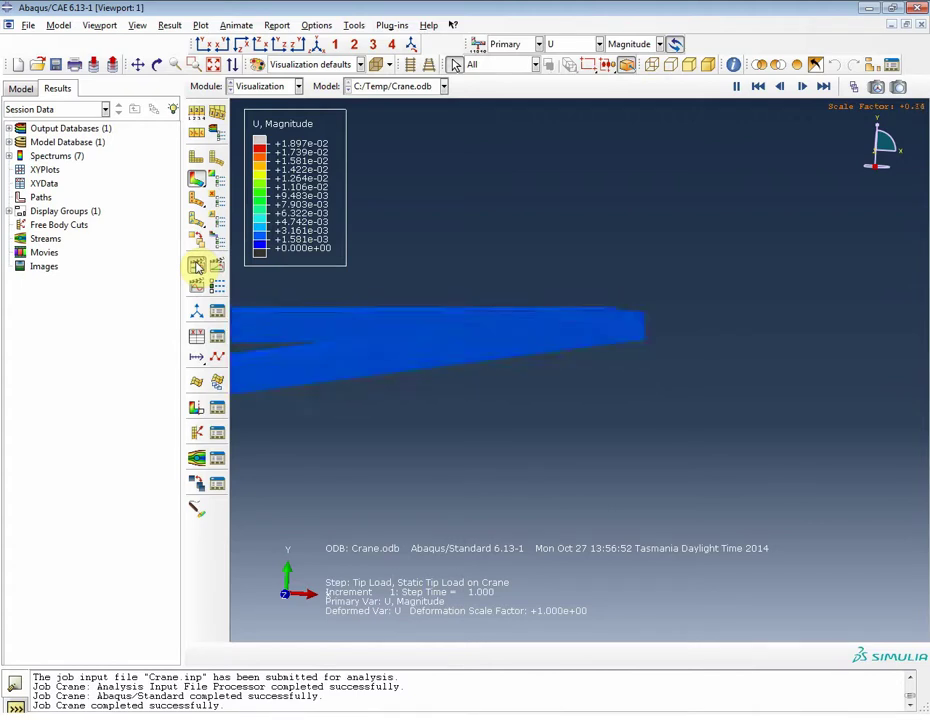
Compare the whole undeformed crane with its displacement magnitude contour at true deformation scale.
{"action": "left_click", "coordinate": [211, 66]}
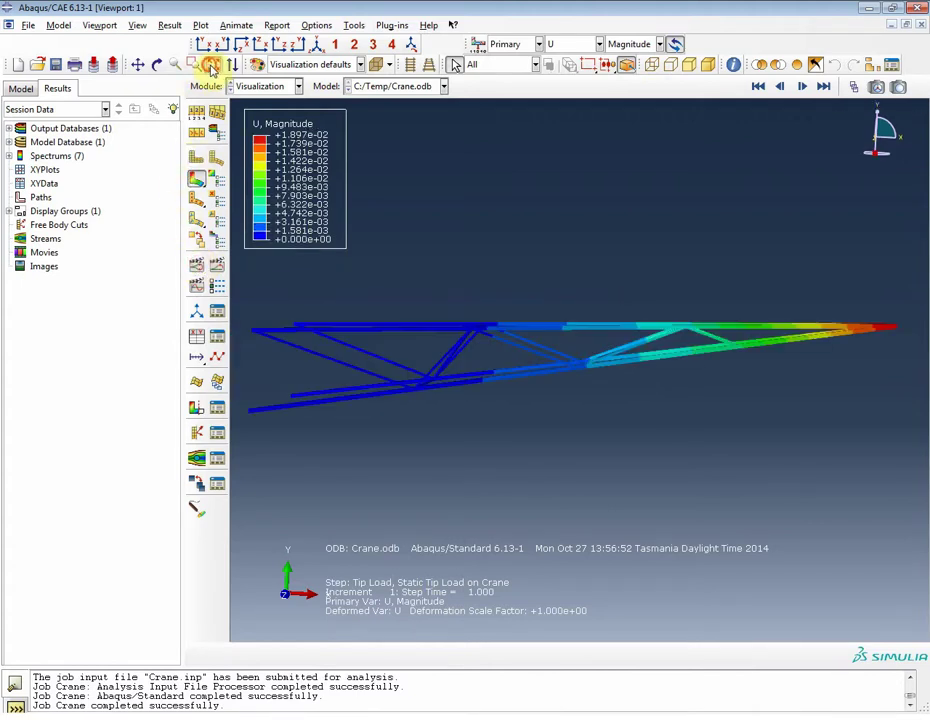
{"action": "left_click", "coordinate": [196, 160]}
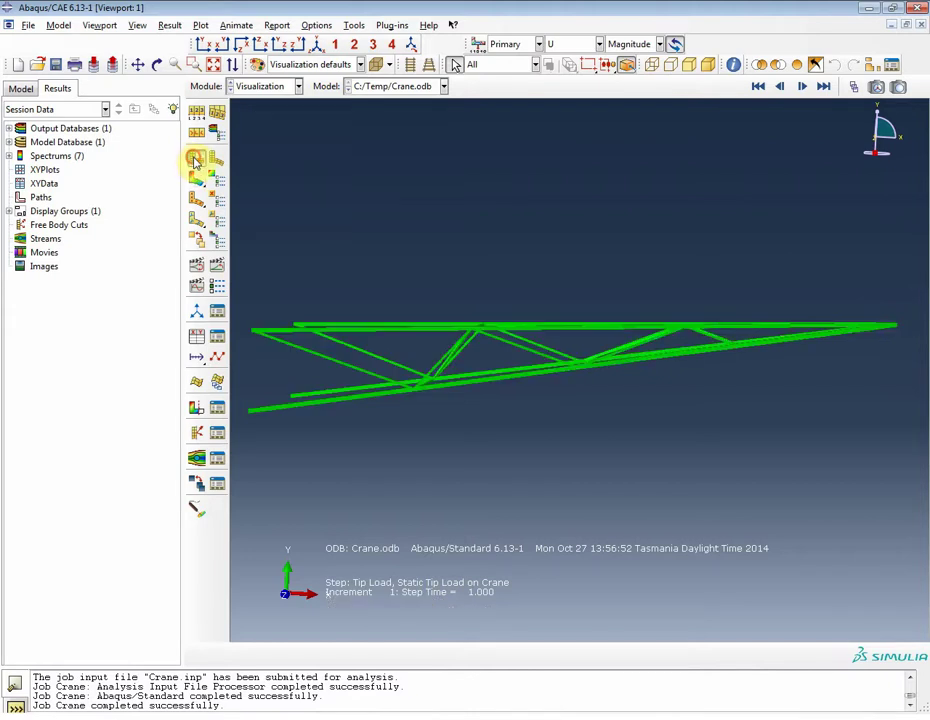
{"action": "left_click", "coordinate": [197, 177]}
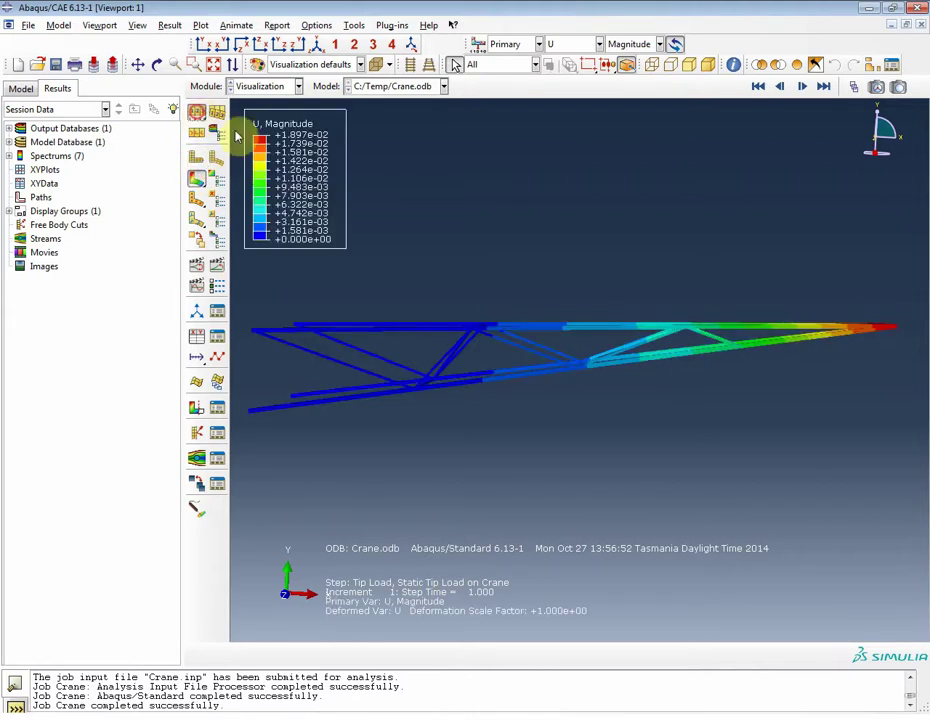
Return the deformation scale factor to Auto-compute in the common plot options.
{"action": "left_click", "coordinate": [217, 159]}
{"action": "left_click", "coordinate": [492, 294]}
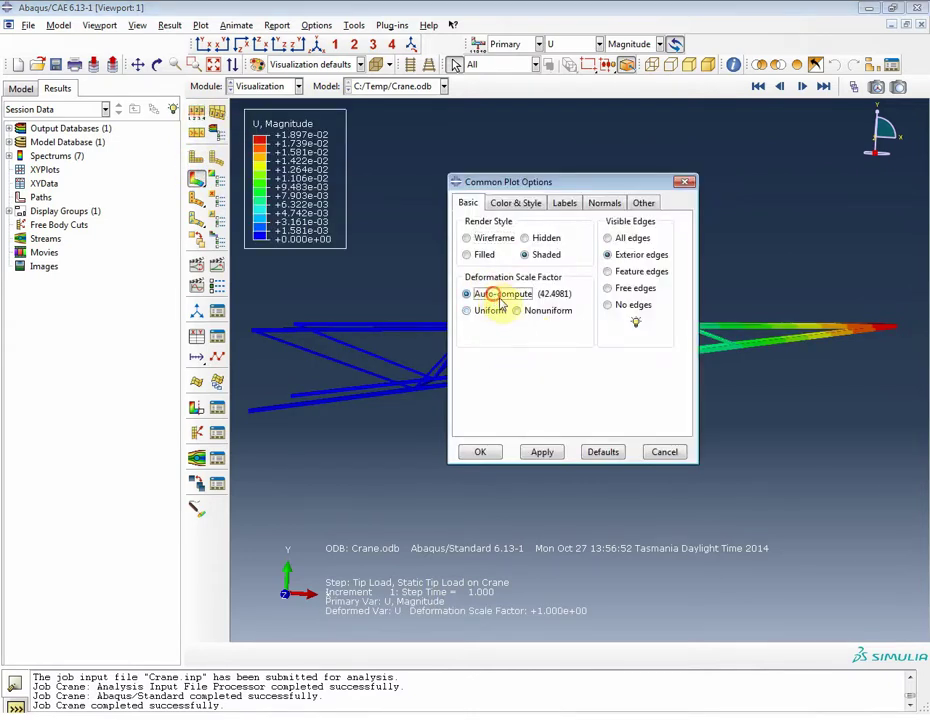
{"action": "left_click", "coordinate": [541, 452]}
{"action": "left_click", "coordinate": [480, 452]}
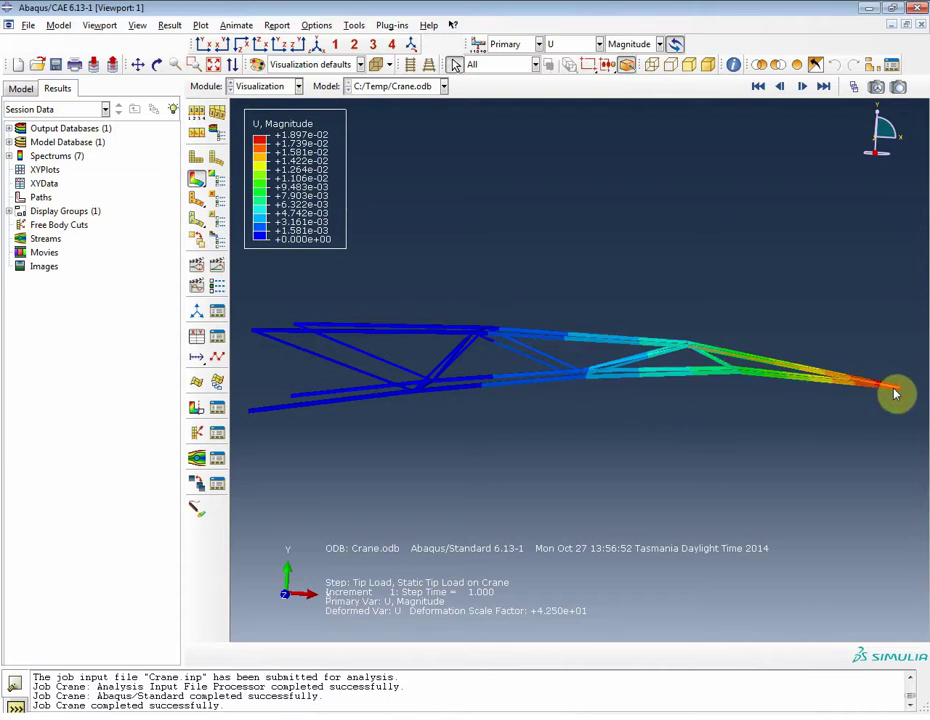
Examine the box profiles at the crane's tip in the plain deformed plot and in the primary displacement contour.
{"action": "left_click_drag", "start_coordinate": [905, 403], "coordinate": [672, 410], "text": "ctrl+alt"}
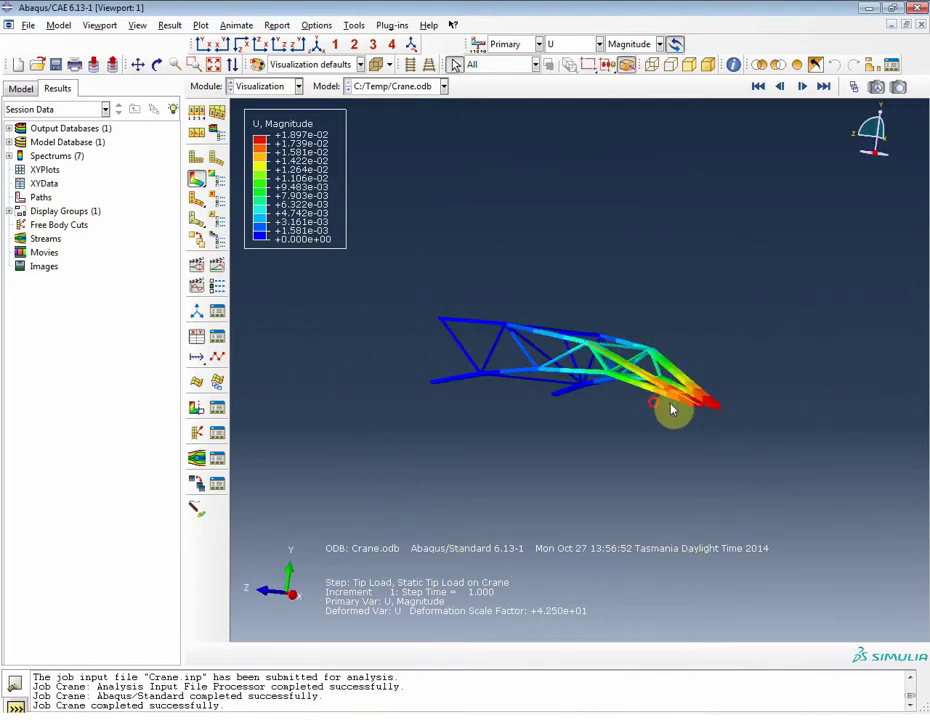
{"action": "scroll", "coordinate": [672, 410], "scroll_direction": "up", "scroll_amount": 10}
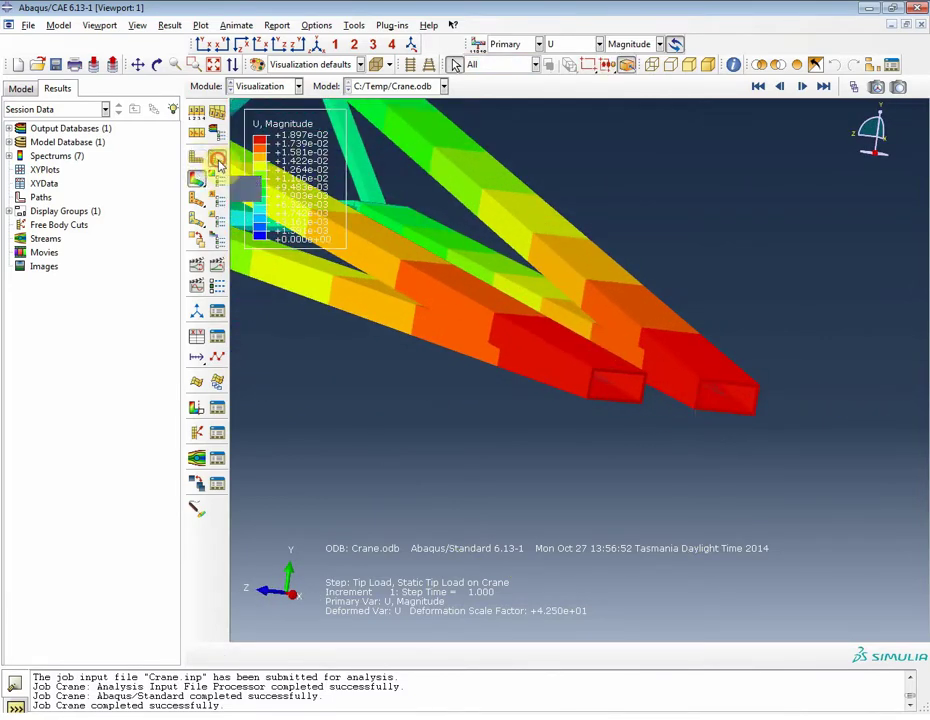
{"action": "left_click", "coordinate": [216, 157]}
{"action": "scroll", "coordinate": [706, 422], "scroll_direction": "up", "scroll_amount": 3}
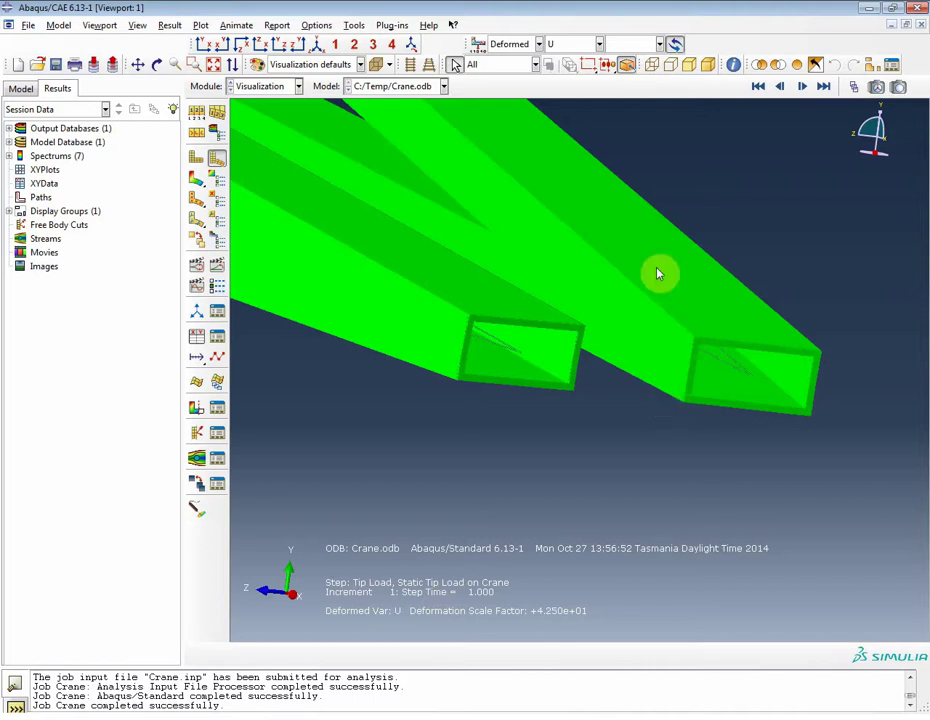
{"action": "left_click", "coordinate": [521, 42]}
{"action": "left_click", "coordinate": [515, 59]}
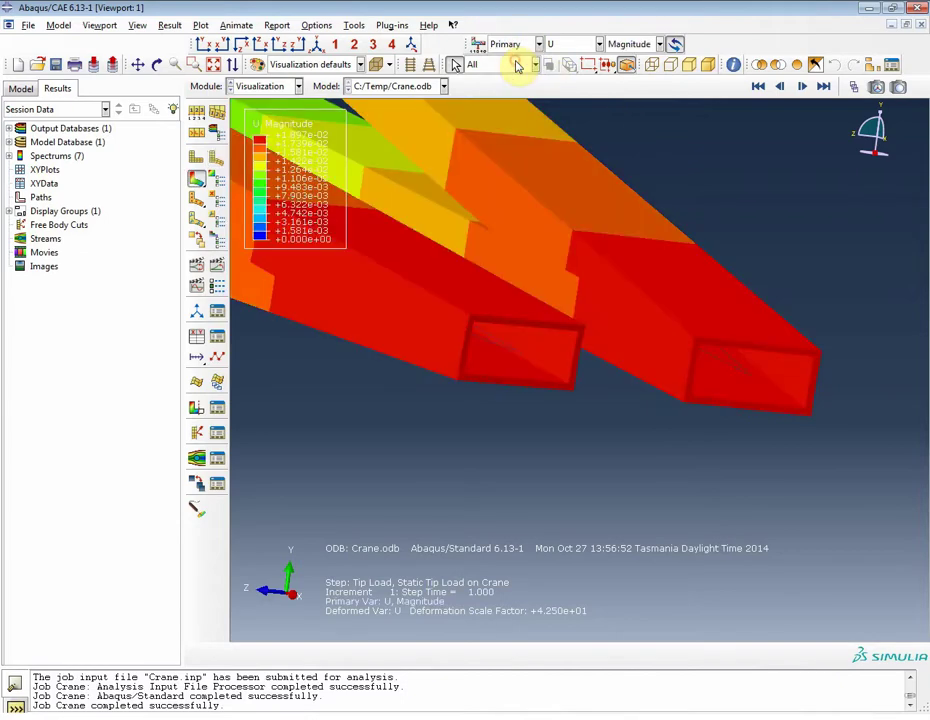
Inspect the displacement magnitude contour over the whole deformed crane from several angles, including the XY view.
{"action": "left_click", "coordinate": [213, 64]}
{"action": "left_click_drag", "start_coordinate": [475, 295], "coordinate": [430, 276]}
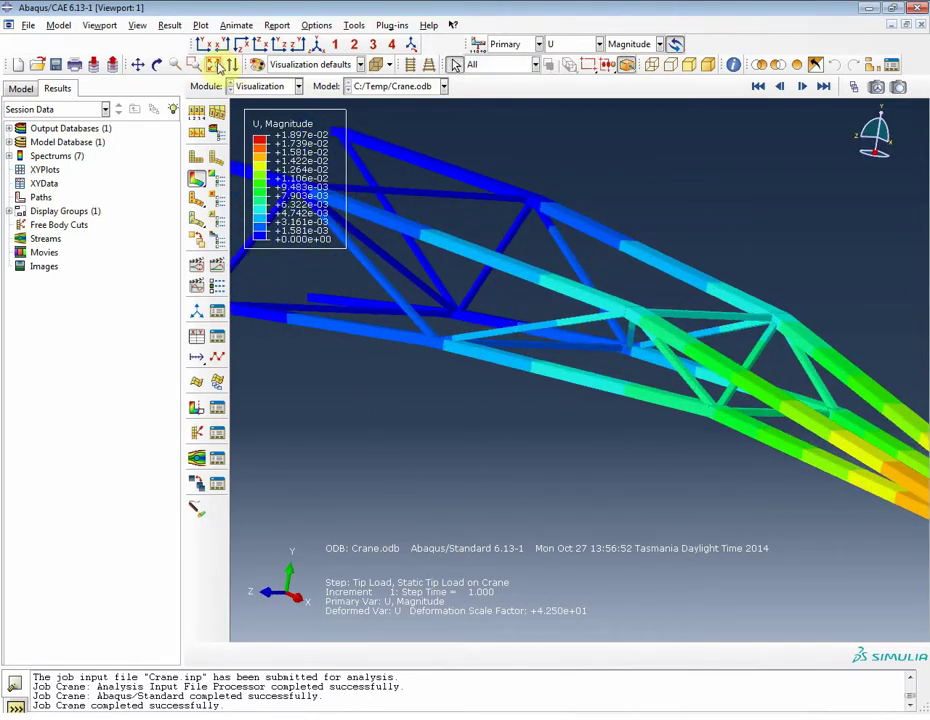
{"action": "left_click", "coordinate": [214, 65]}
{"action": "left_click_drag", "start_coordinate": [398, 206], "coordinate": [542, 212]}
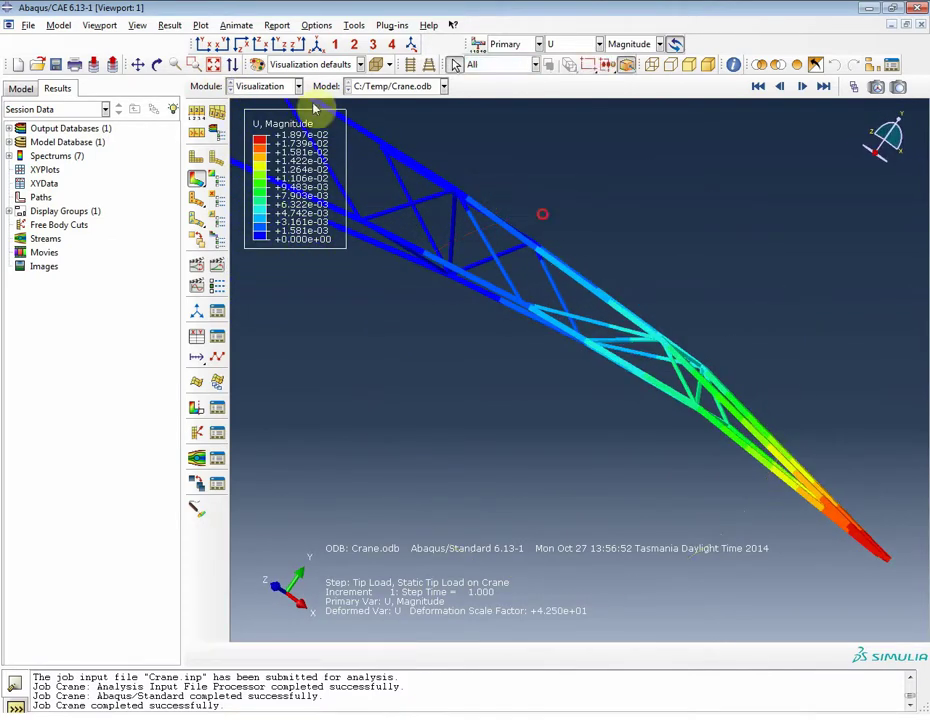
{"action": "left_click", "coordinate": [214, 65]}
{"action": "left_click", "coordinate": [205, 44]}
{"action": "left_click", "coordinate": [156, 64]}
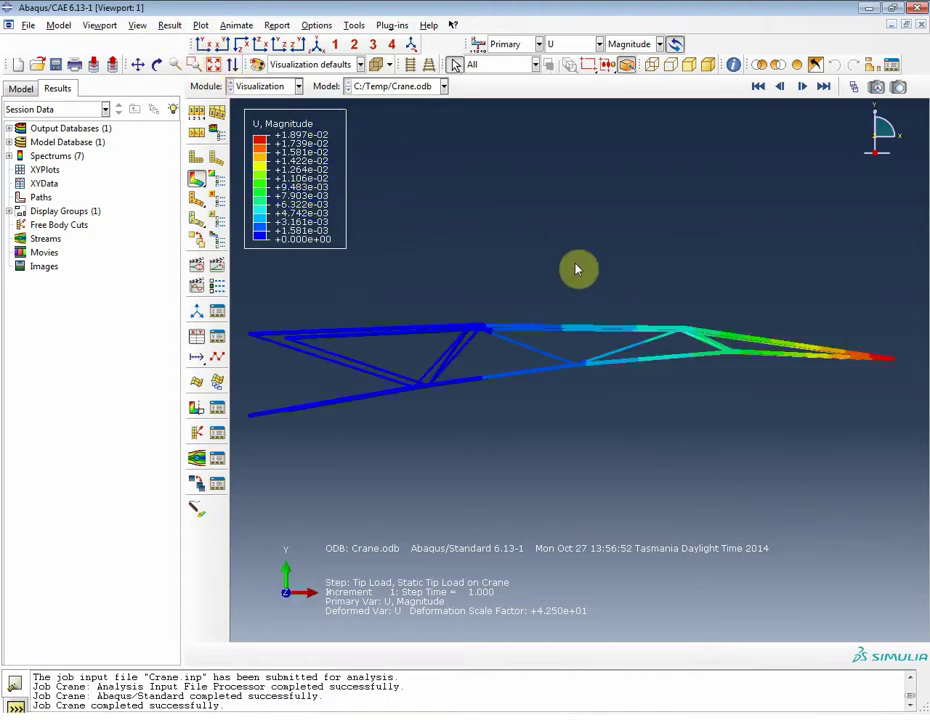
{"action": "left_click_drag", "start_coordinate": [577, 270], "coordinate": [606, 370]}
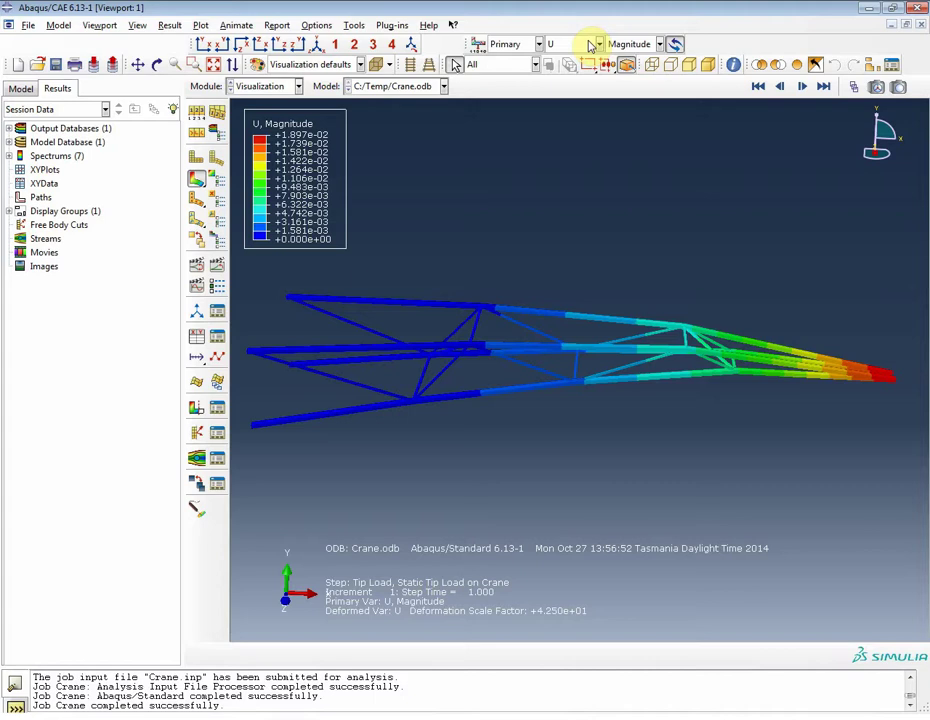
Choose section moment SM with component SM1 as the primary variable and contour it on the deformed crane, briefly checking the undeformed shape.
{"action": "left_click", "coordinate": [594, 44]}
{"action": "left_click", "coordinate": [583, 117]}
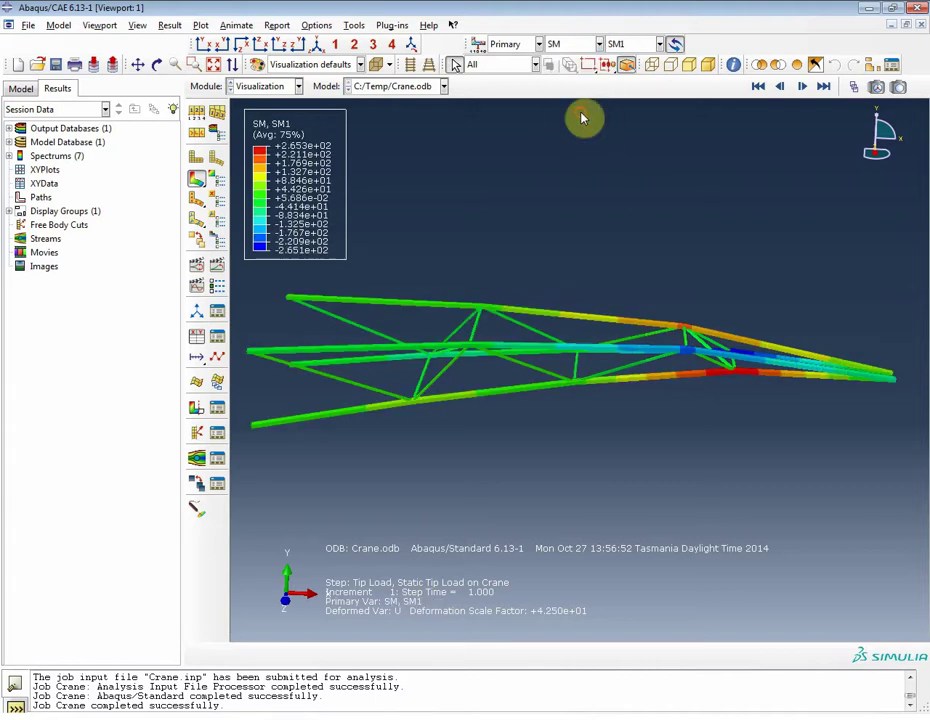
{"action": "left_click", "coordinate": [203, 158]}
{"action": "left_click", "coordinate": [572, 44]}
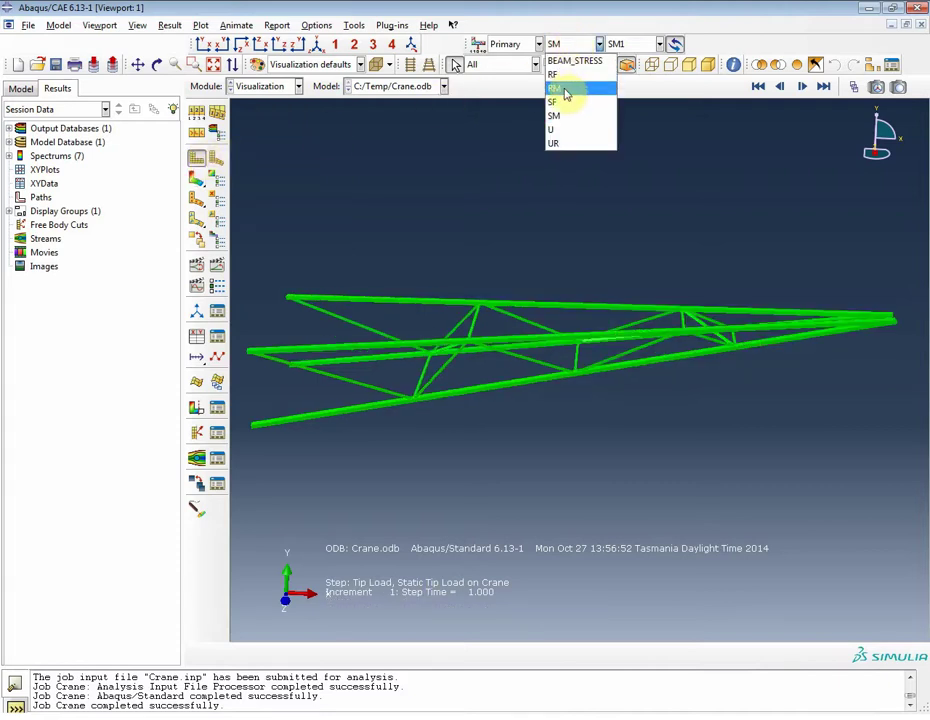
{"action": "left_click", "coordinate": [565, 117]}
{"action": "left_click", "coordinate": [617, 45]}
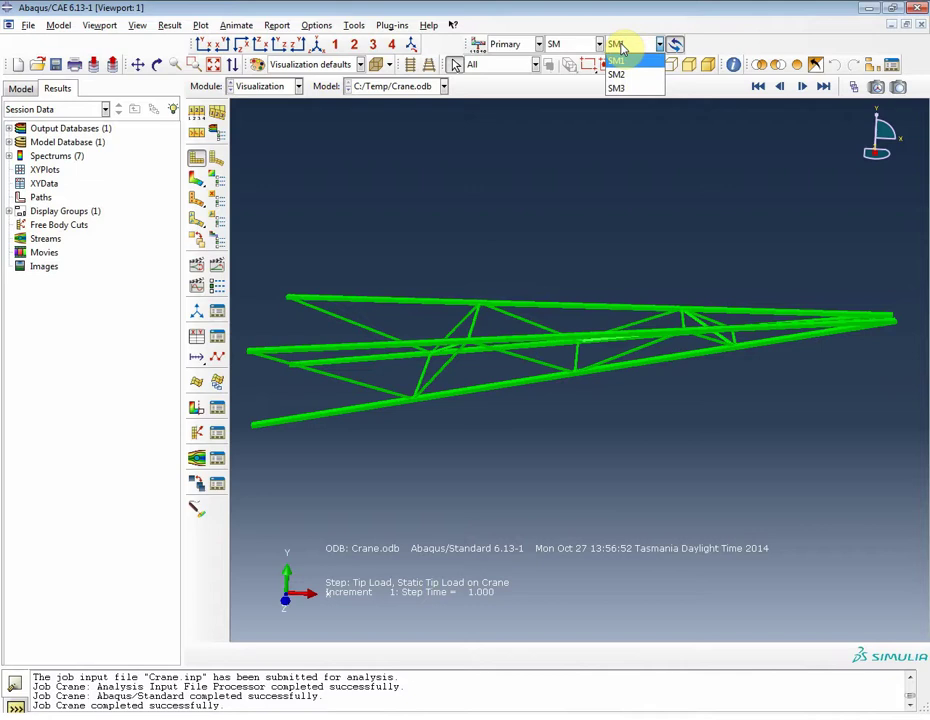
{"action": "left_click", "coordinate": [619, 50]}
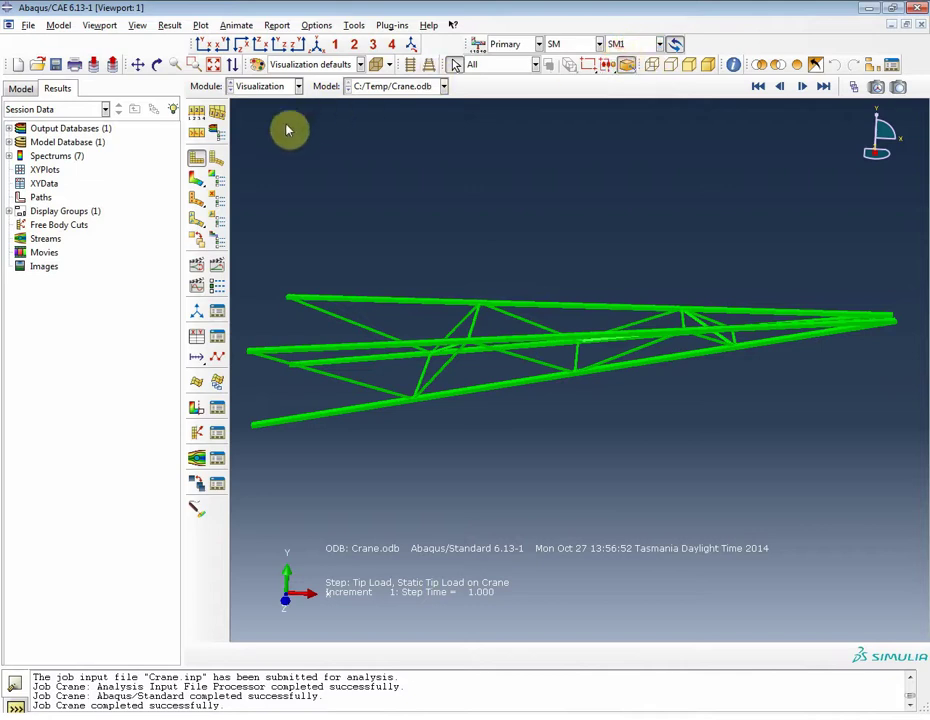
{"action": "left_click", "coordinate": [201, 180]}
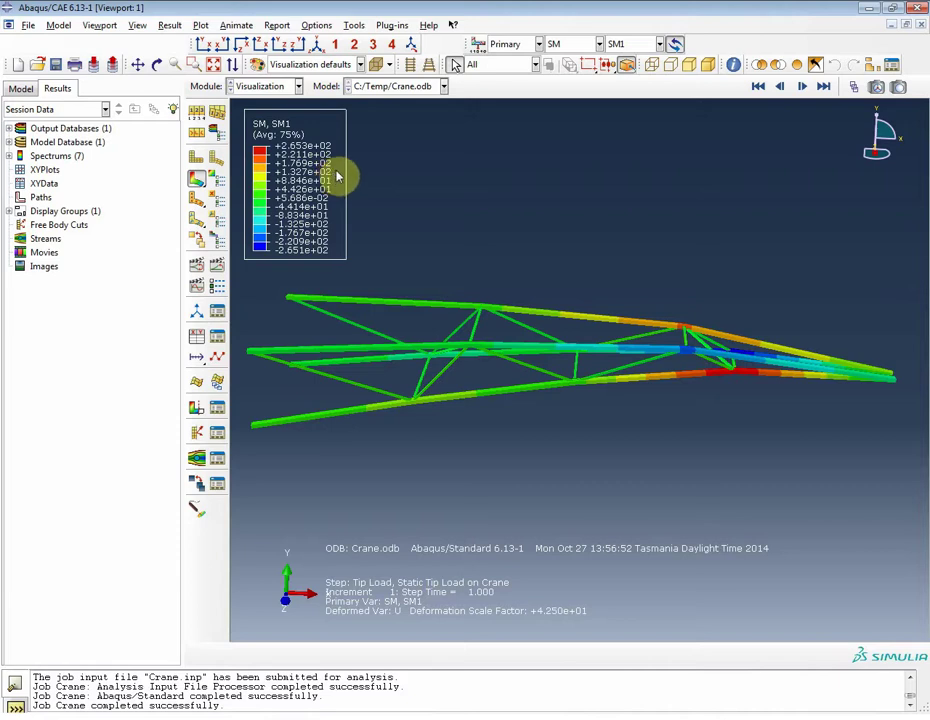
Apply a uniform deformation scale factor of 1 to the SM1 contour and inspect the crane's moment distribution.
{"action": "left_click", "coordinate": [204, 115]}
{"action": "left_click", "coordinate": [490, 311]}
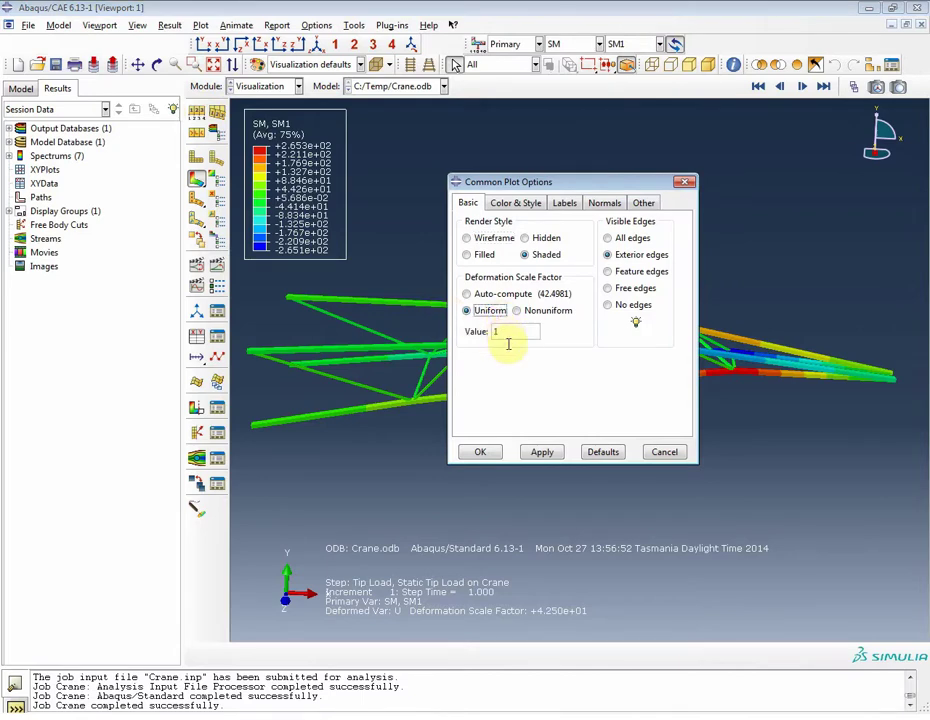
{"action": "left_click", "coordinate": [480, 452]}
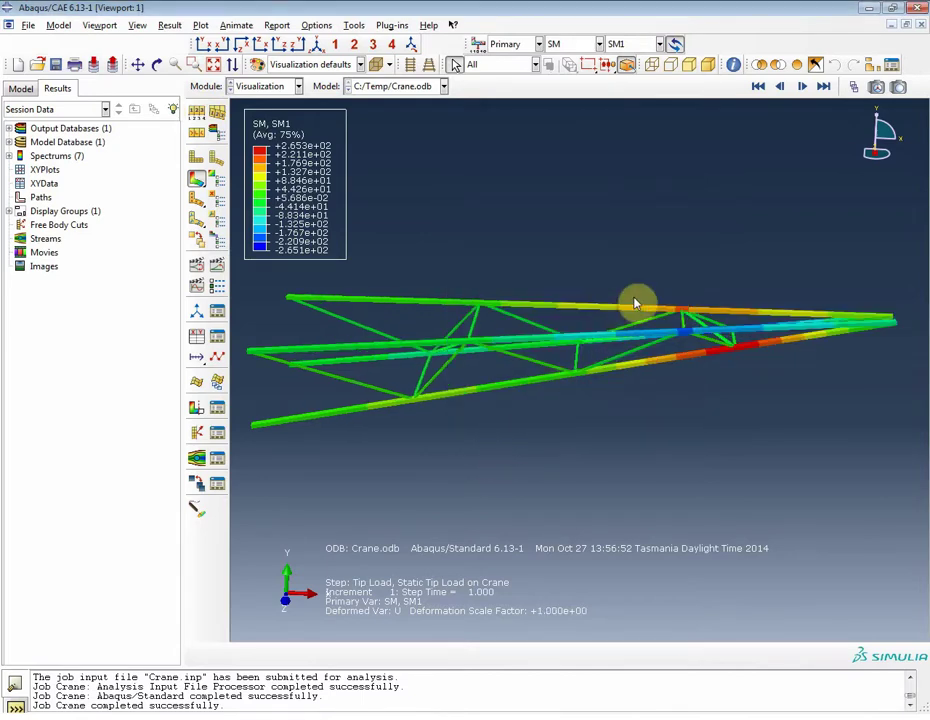
{"action": "left_click_drag", "start_coordinate": [666, 289], "coordinate": [573, 335], "text": "ctrl+alt"}
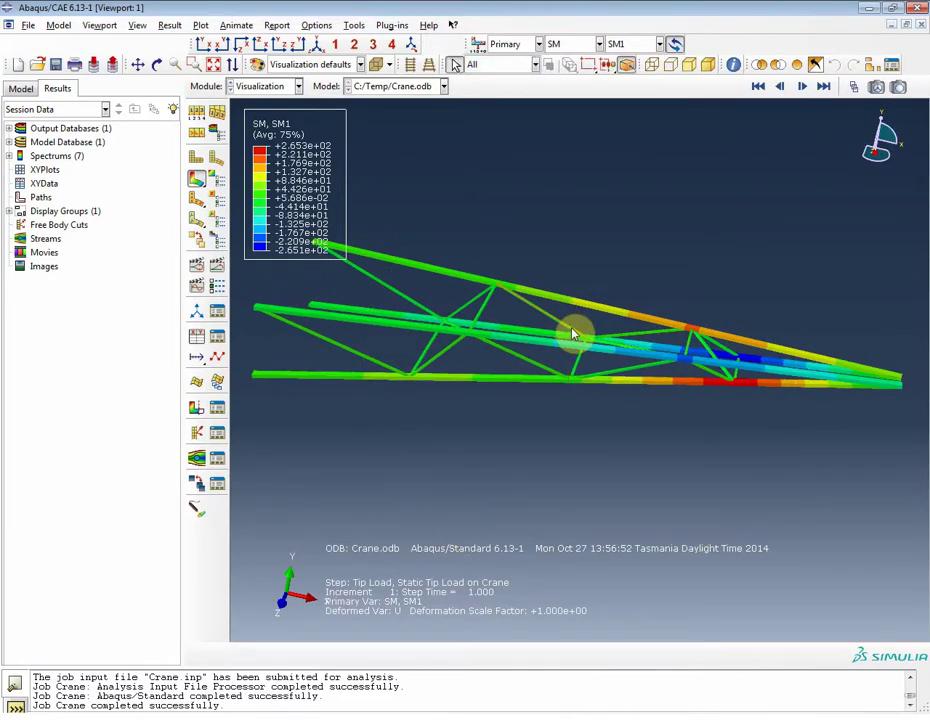